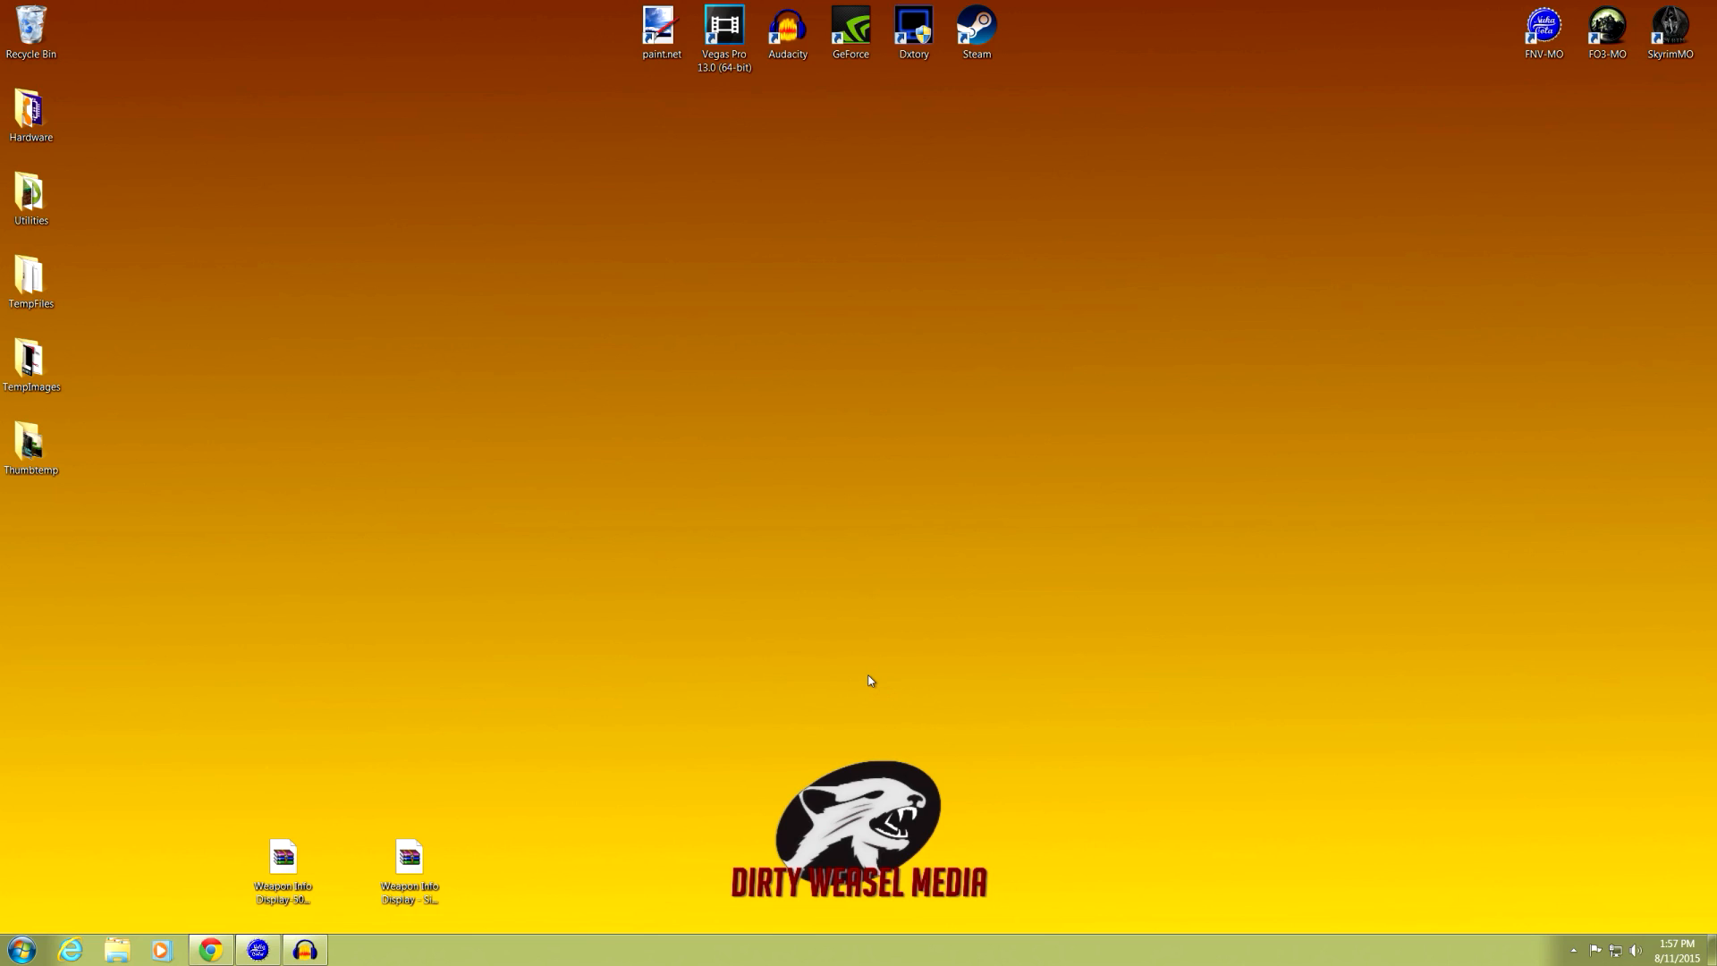
# - Bring up Mod Organizer and the Fallout New Vegas guide in Chrome, and look through the guide's contents list
pyautogui.click(258, 949)
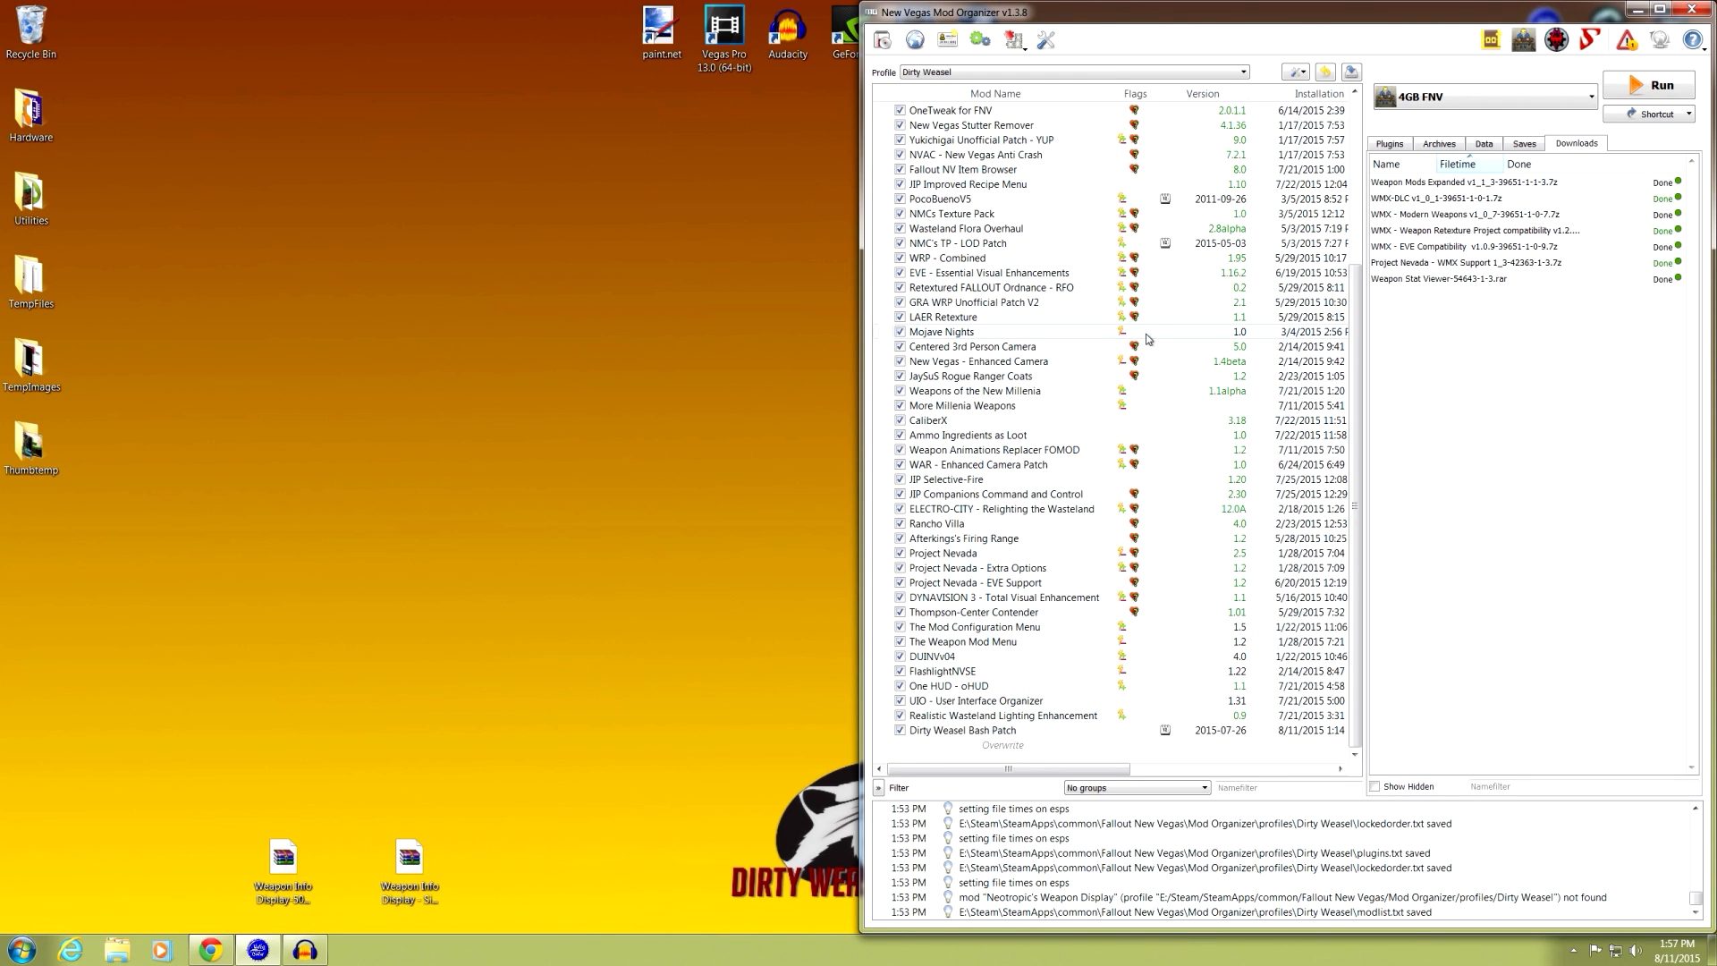
pyautogui.click(210, 950)
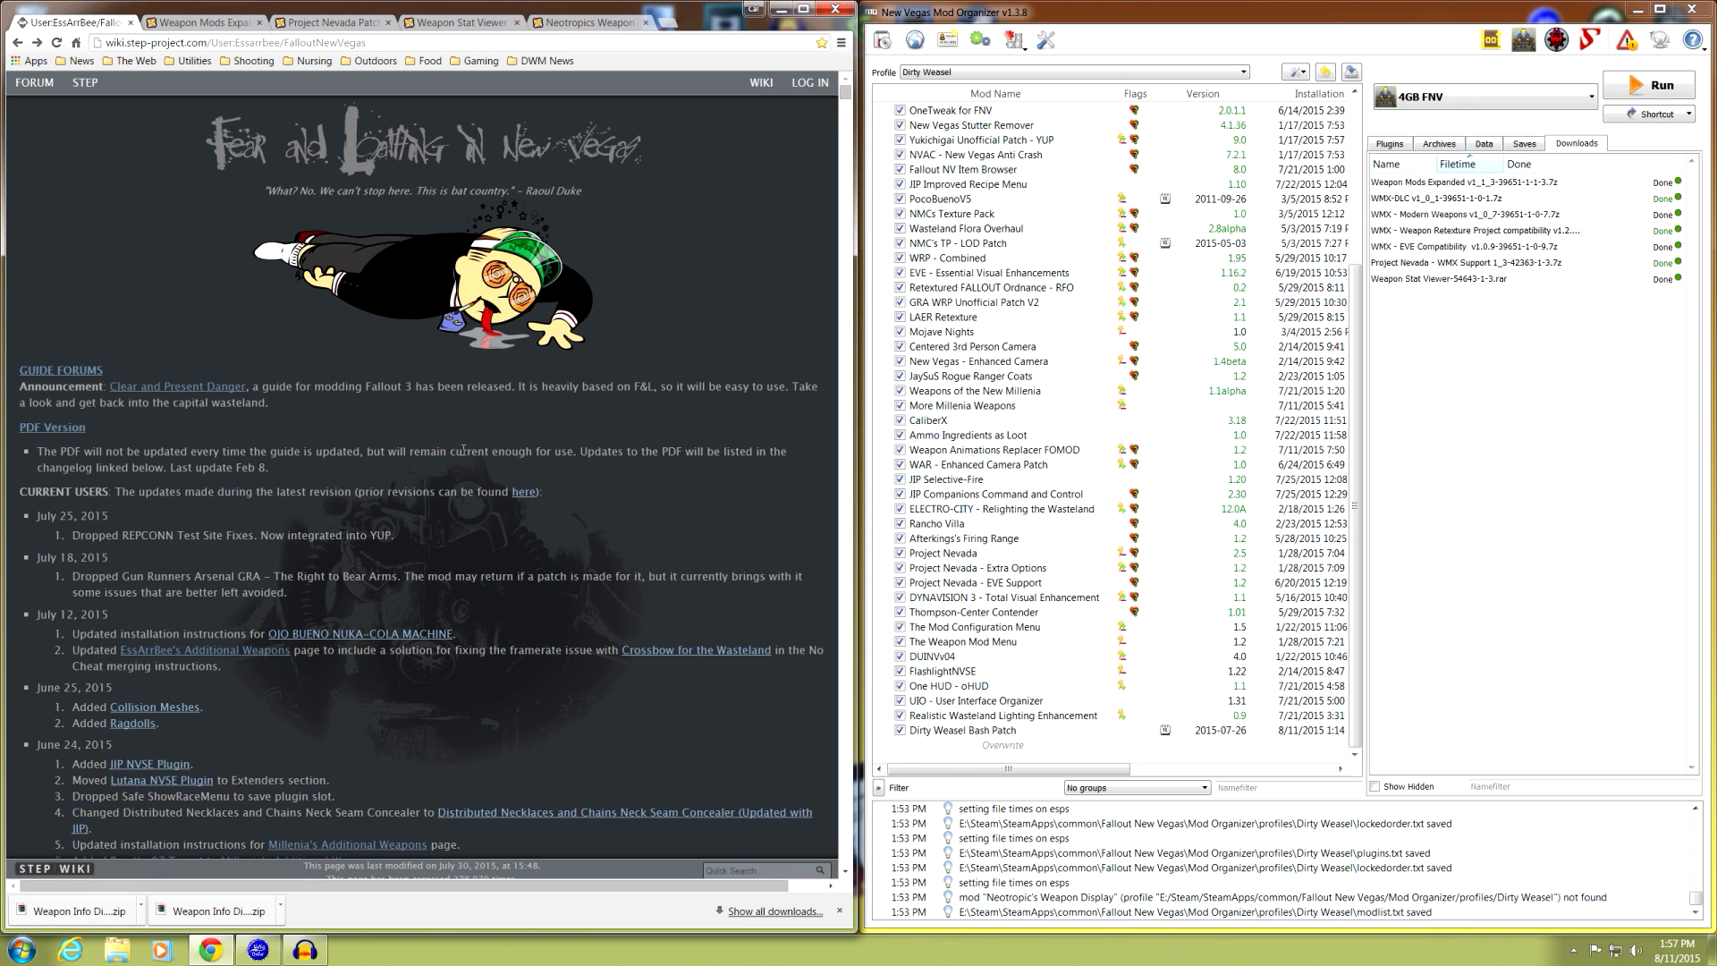
pyautogui.scroll(-10, 473, 433)
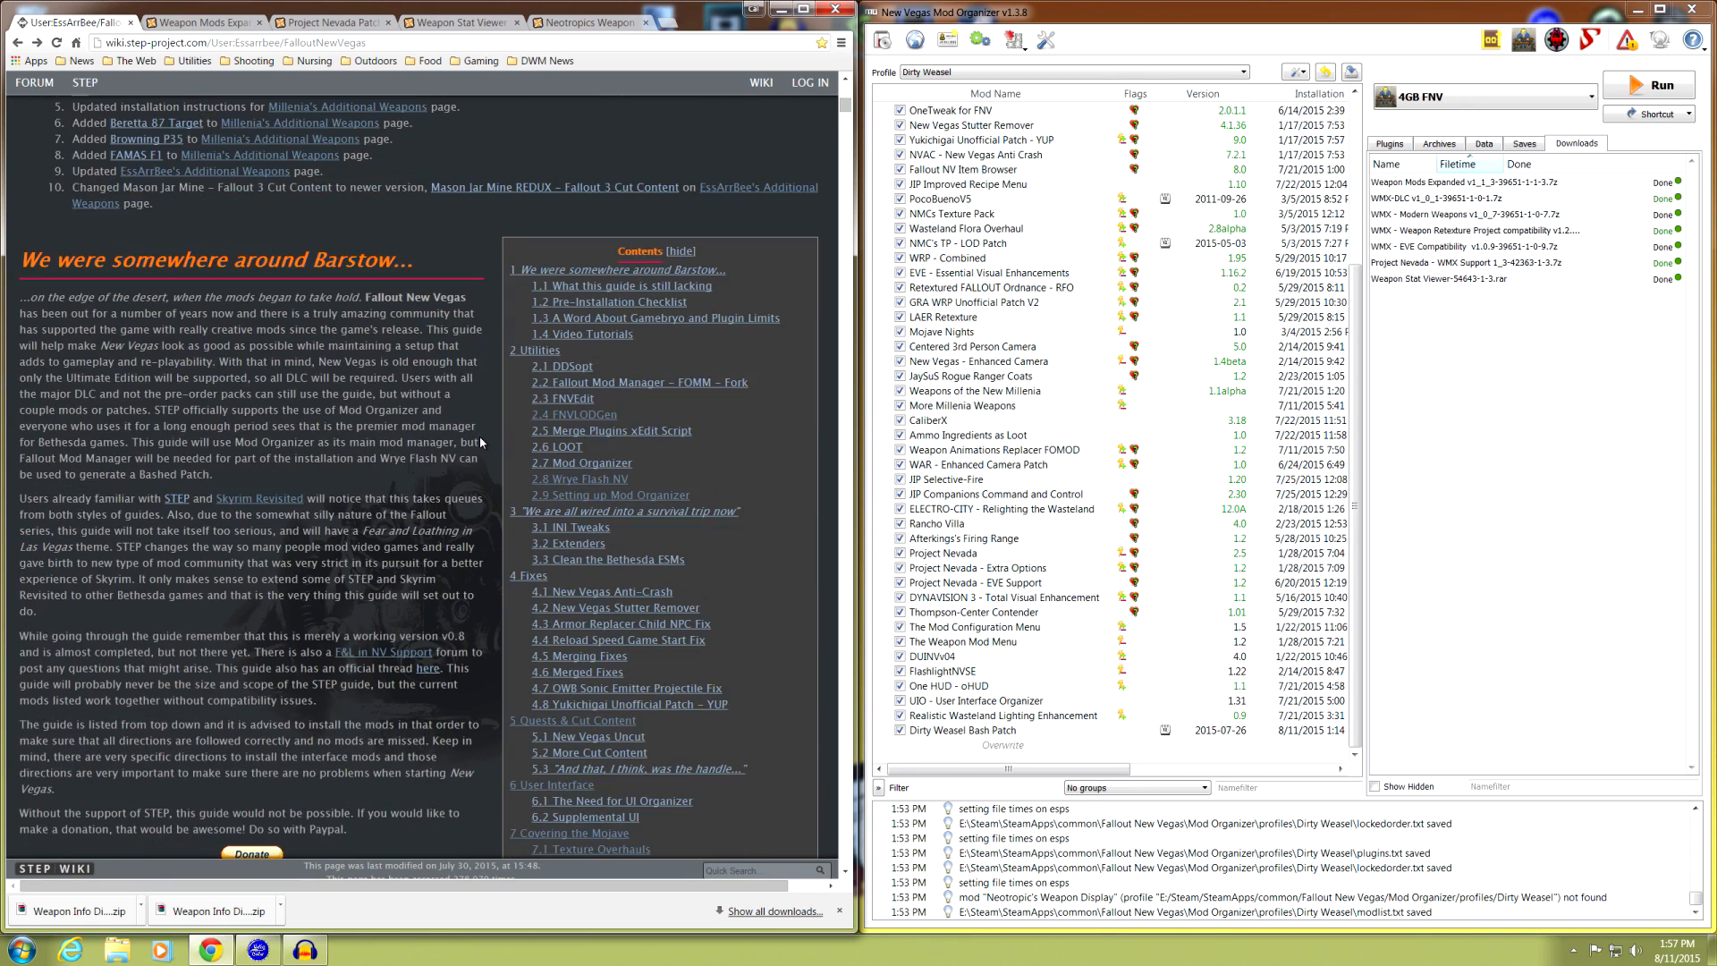
pyautogui.scroll(-5, 481, 436)
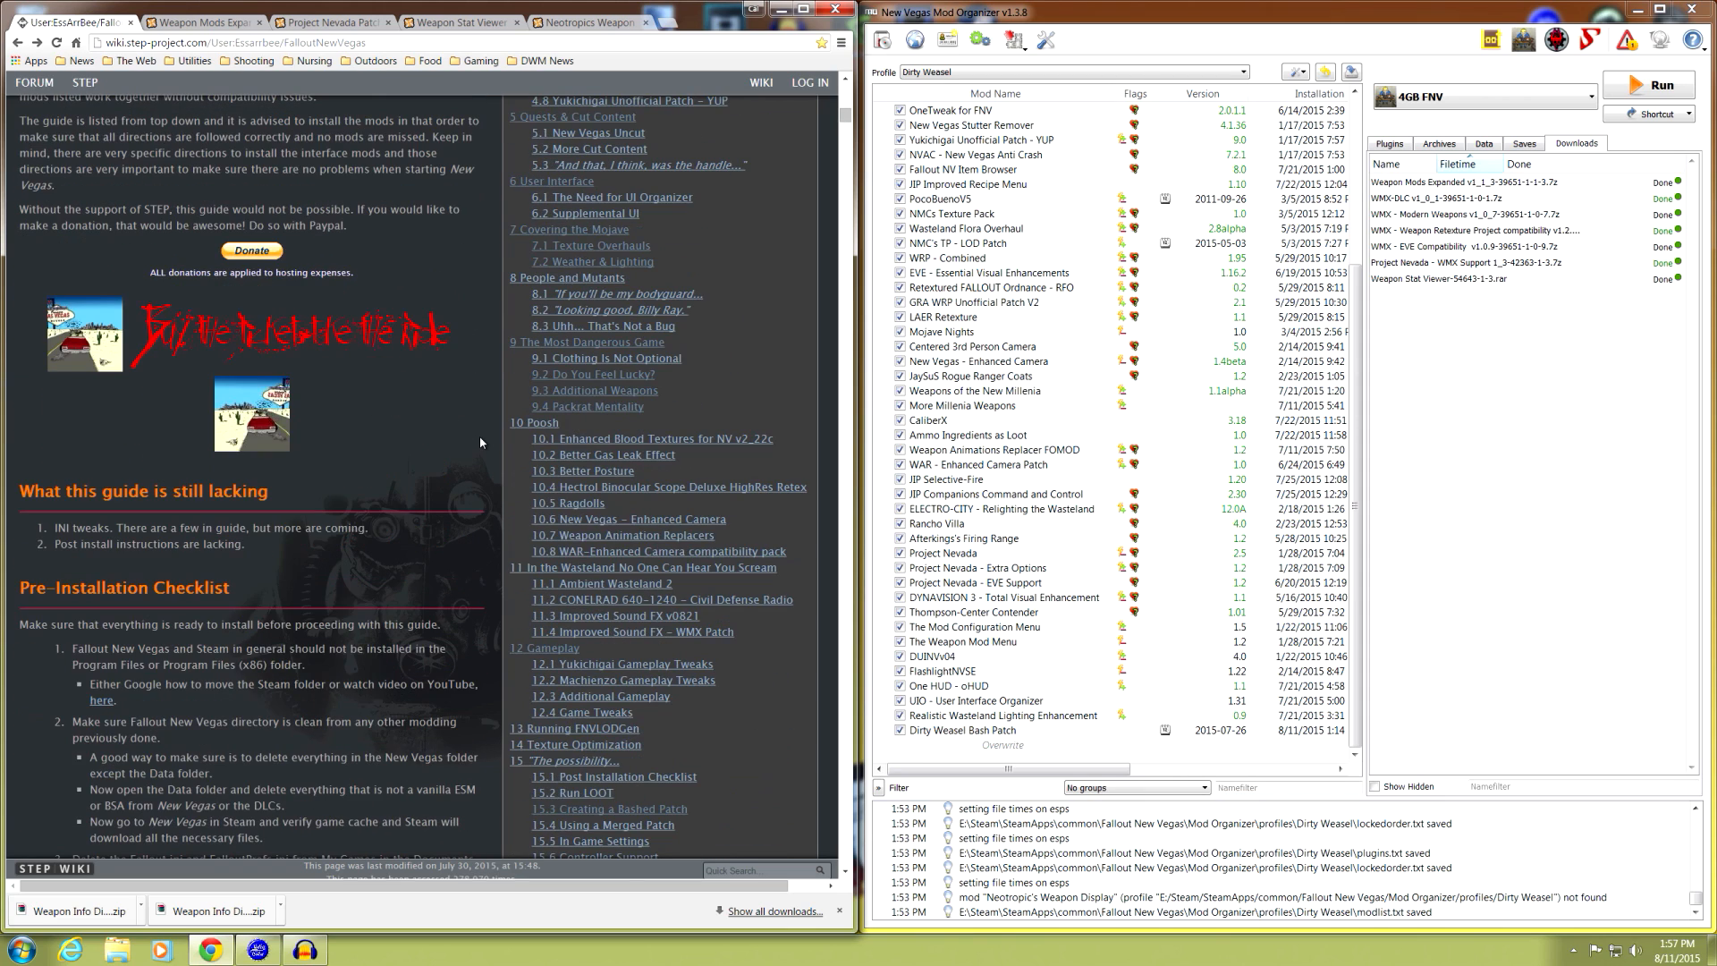
pyautogui.scroll(-5, 479, 436)
pyautogui.scroll(5, 480, 442)
# - Jump to the guide's "Do You Feel Lucky?" section and find the Weapon Mods Expanded – WMX installation instructions
pyautogui.click(549, 376)
pyautogui.scroll(-7, 426, 390)
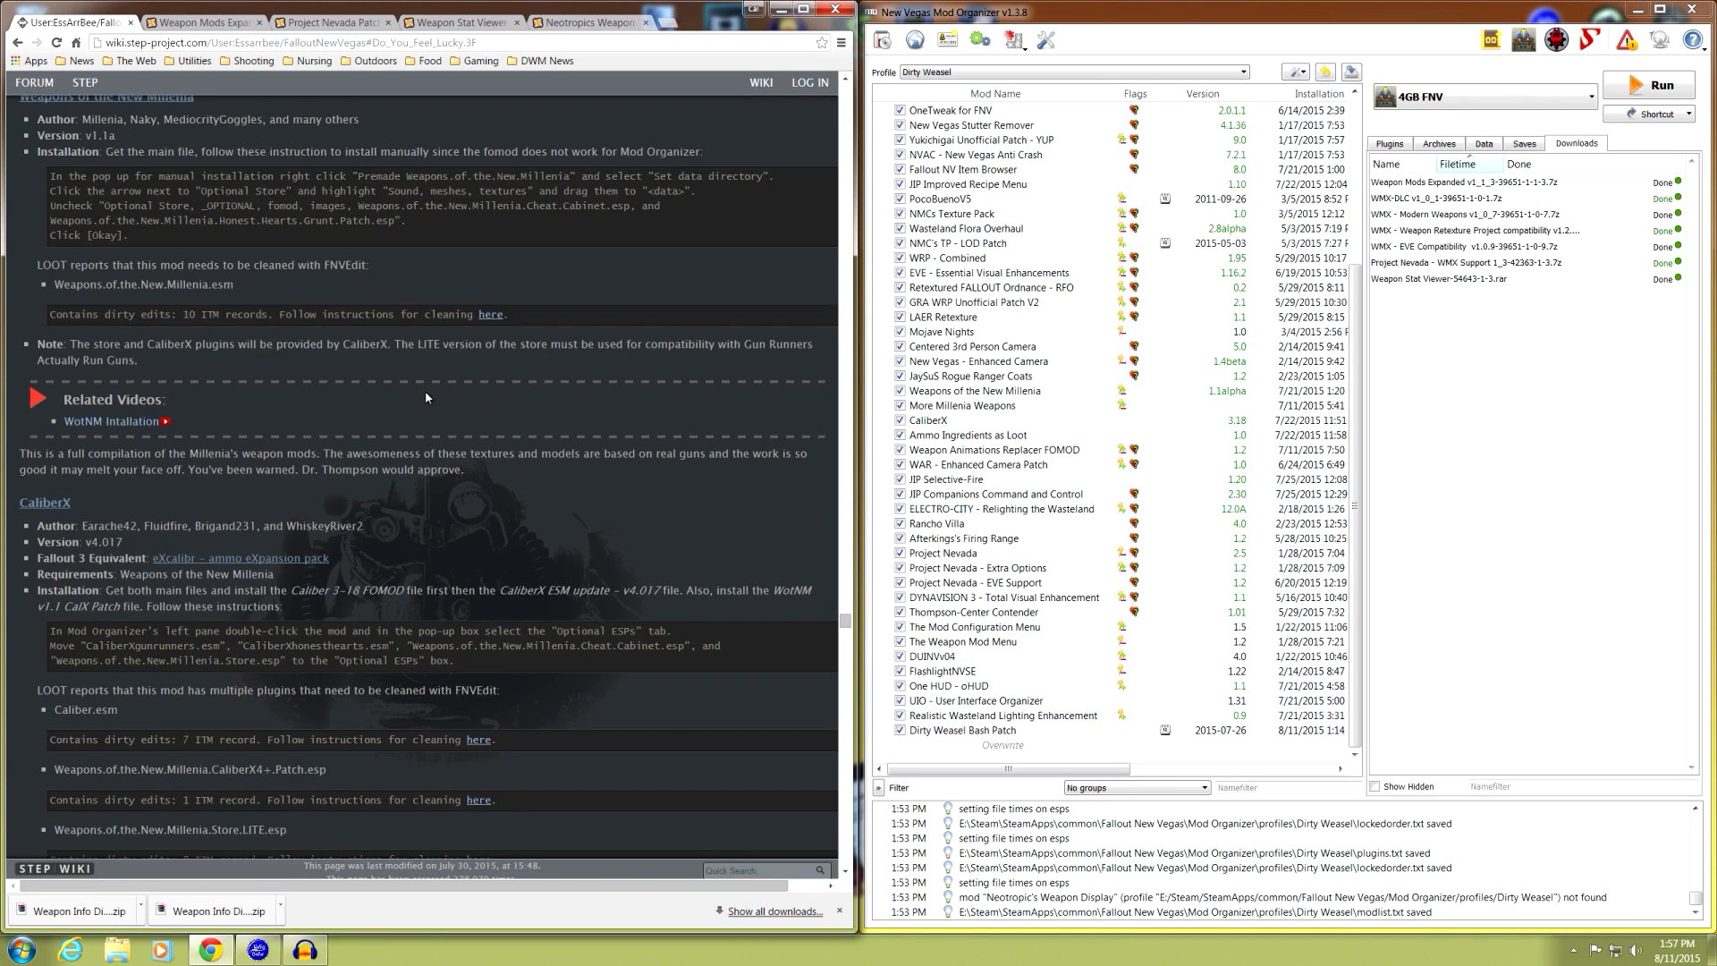
pyautogui.scroll(-5, 428, 394)
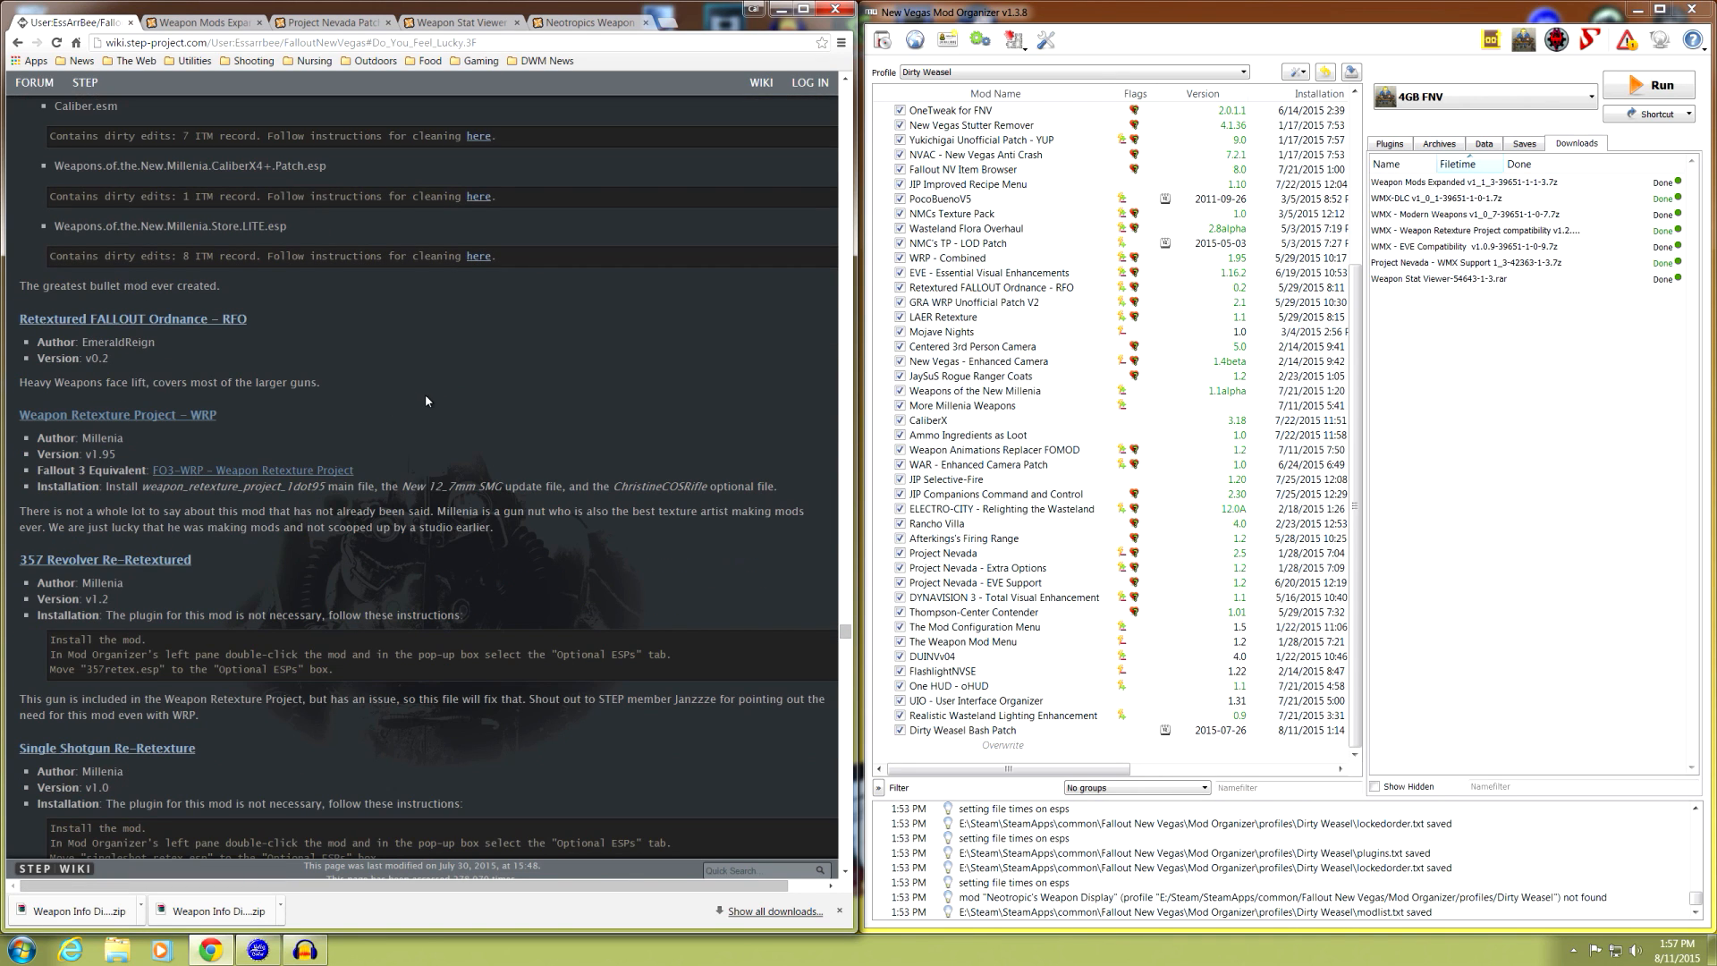
pyautogui.scroll(-8, 425, 400)
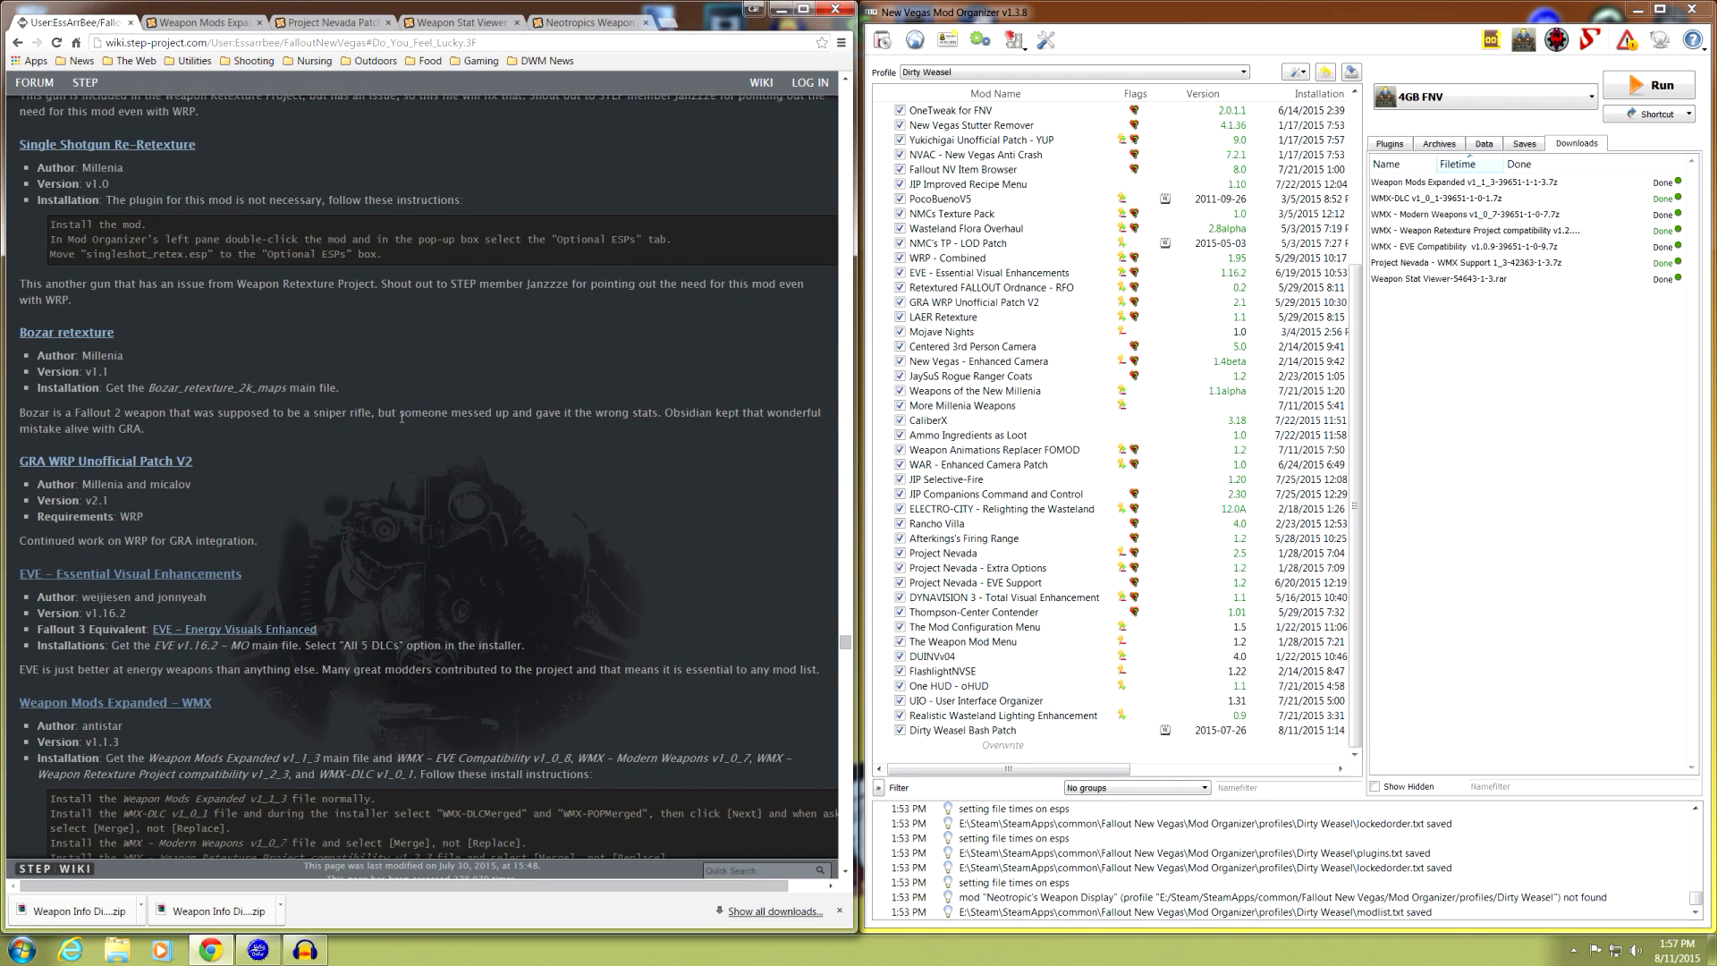
pyautogui.scroll(-3, 401, 422)
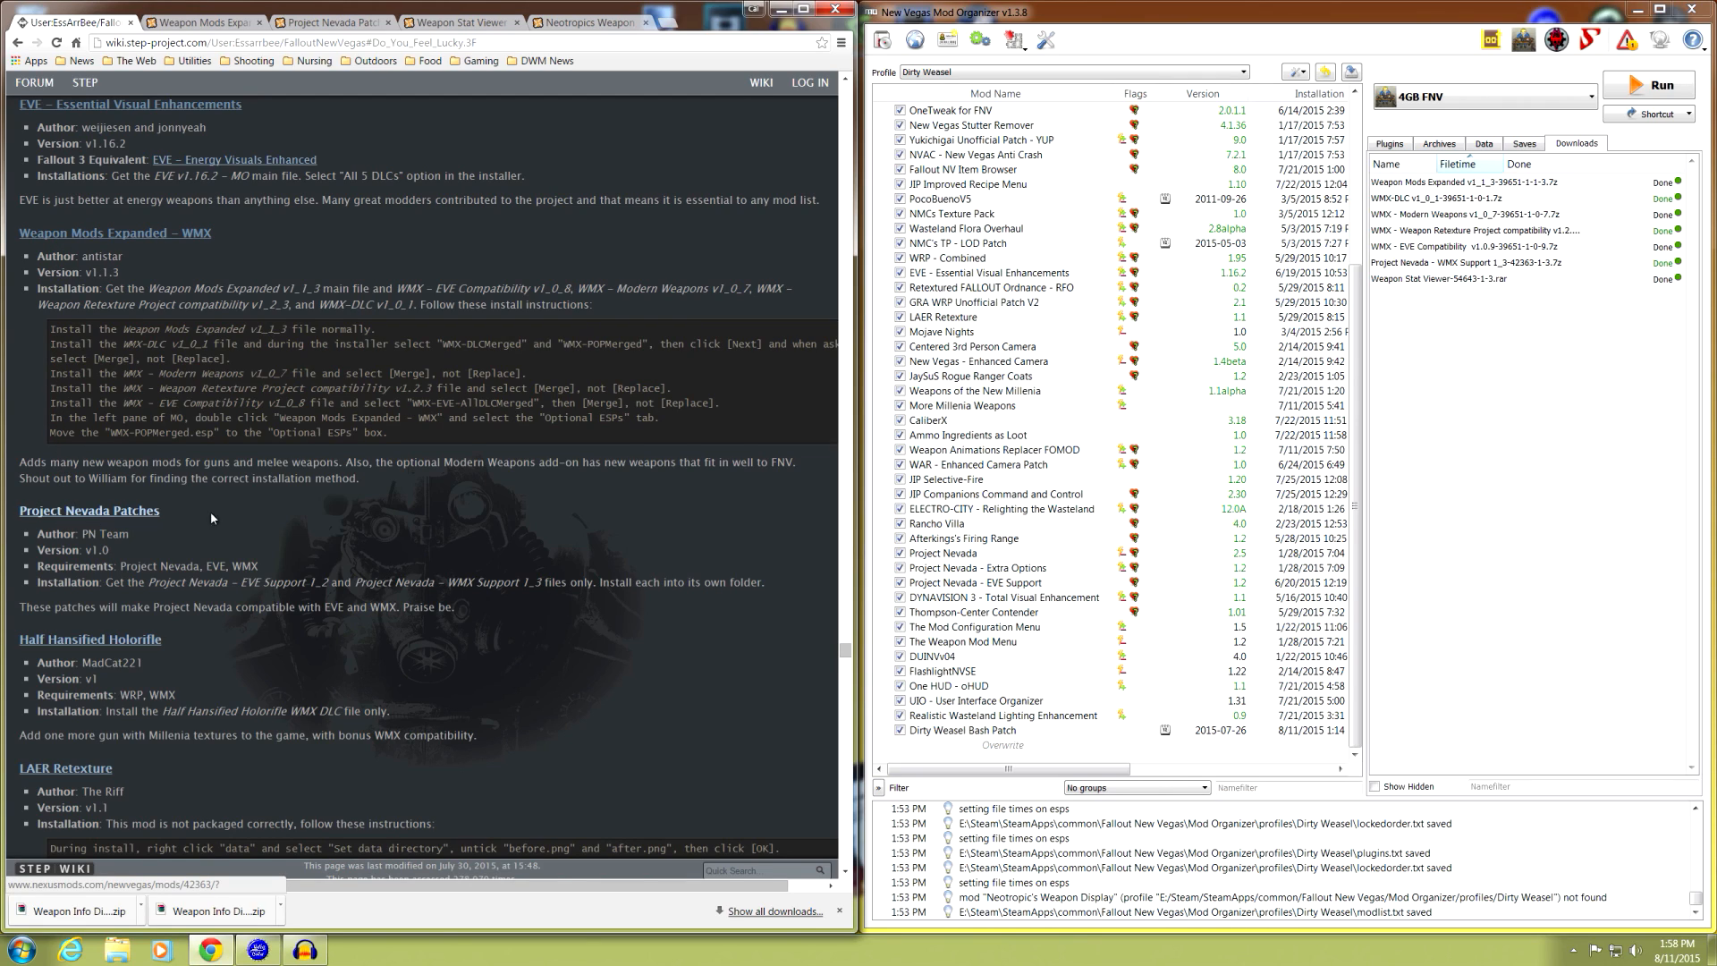
# - Bring up the Weapon Mods Expanded – WMX page on Nexus Mods and read its description down to the handgun mods
pyautogui.click(222, 25)
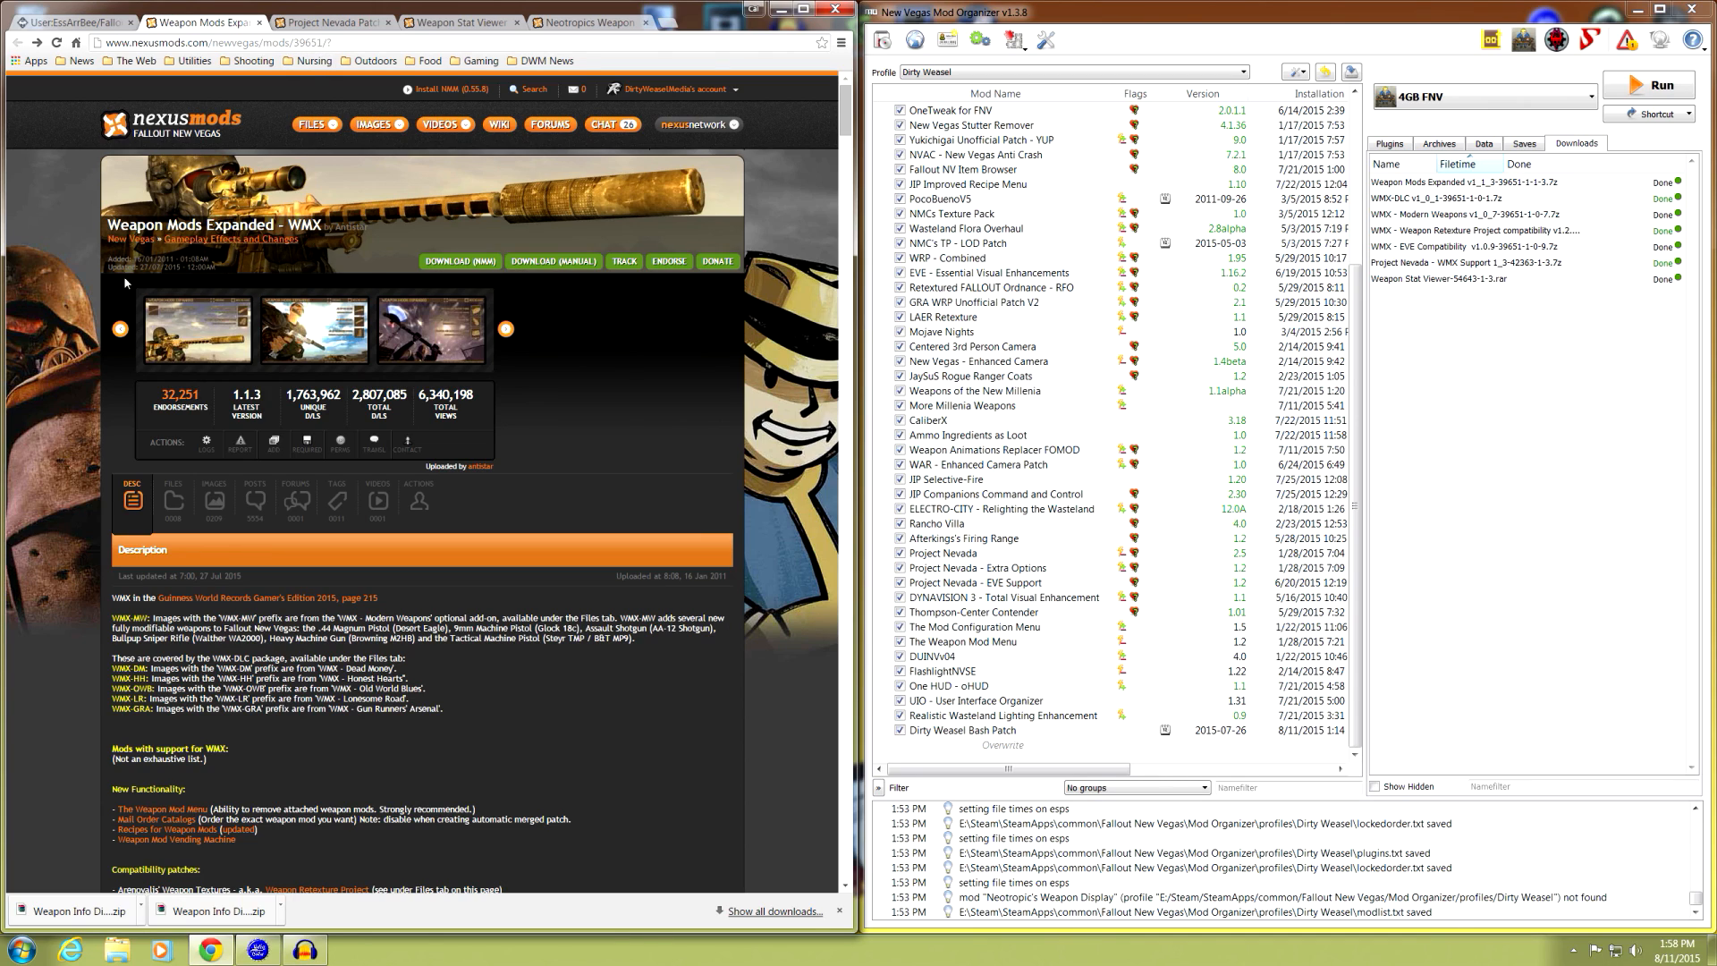
pyautogui.scroll(-2, 103, 410)
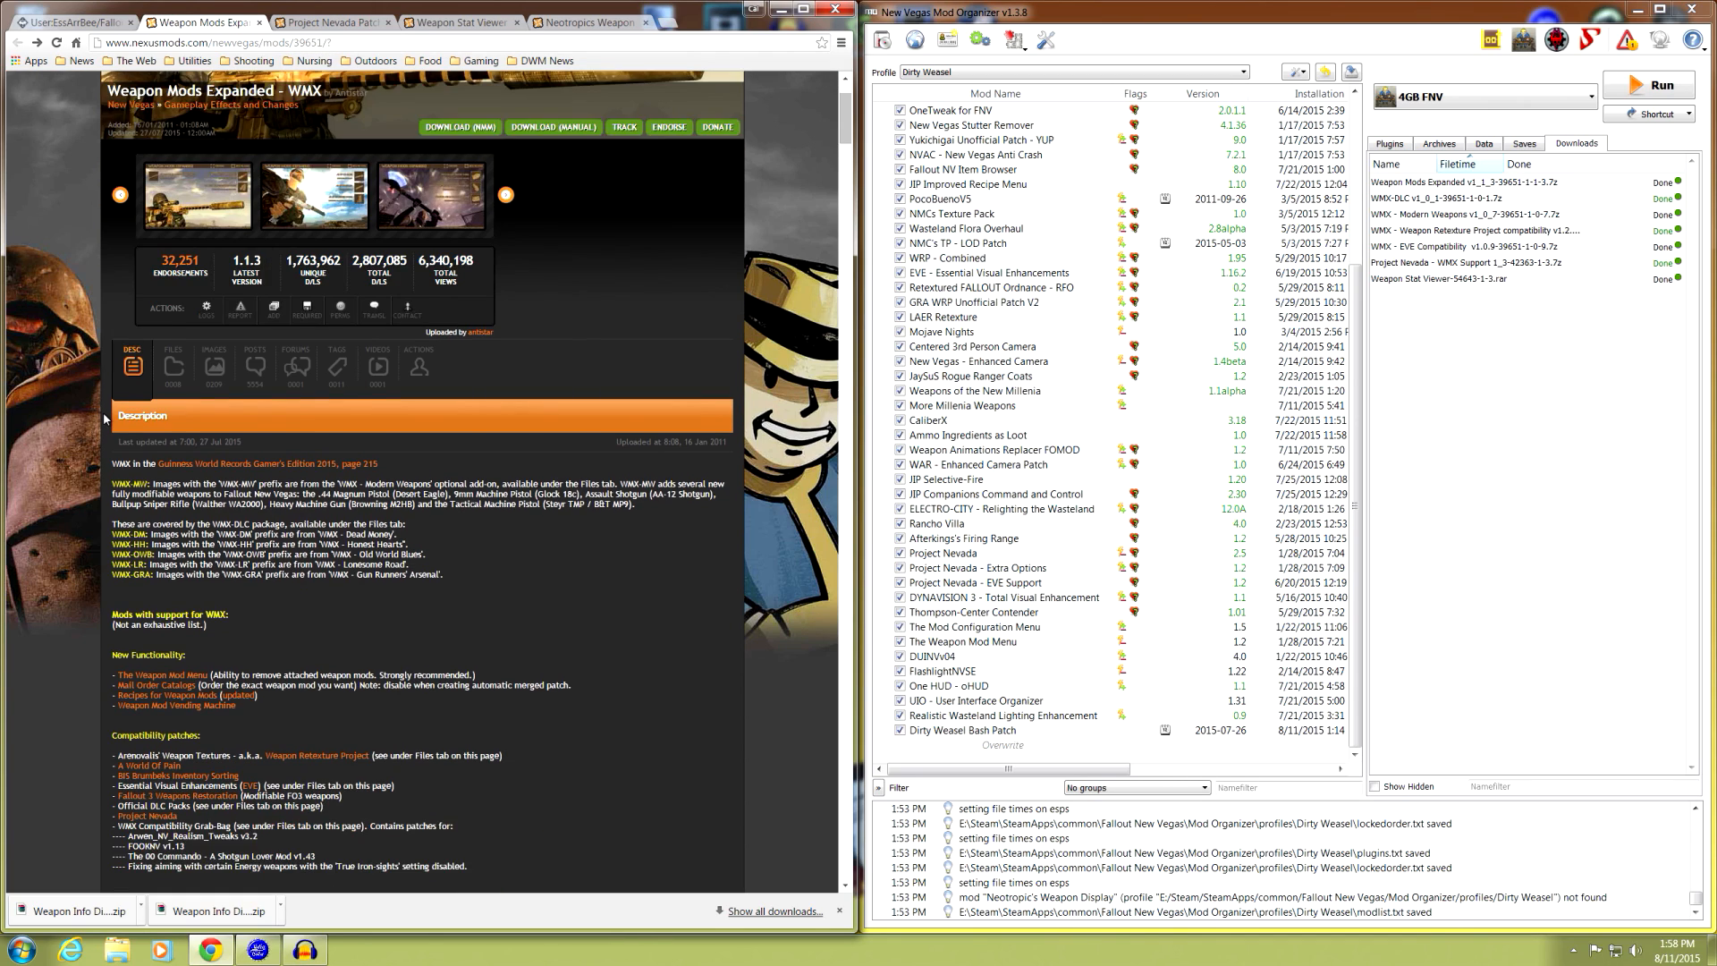
pyautogui.scroll(-2, 104, 418)
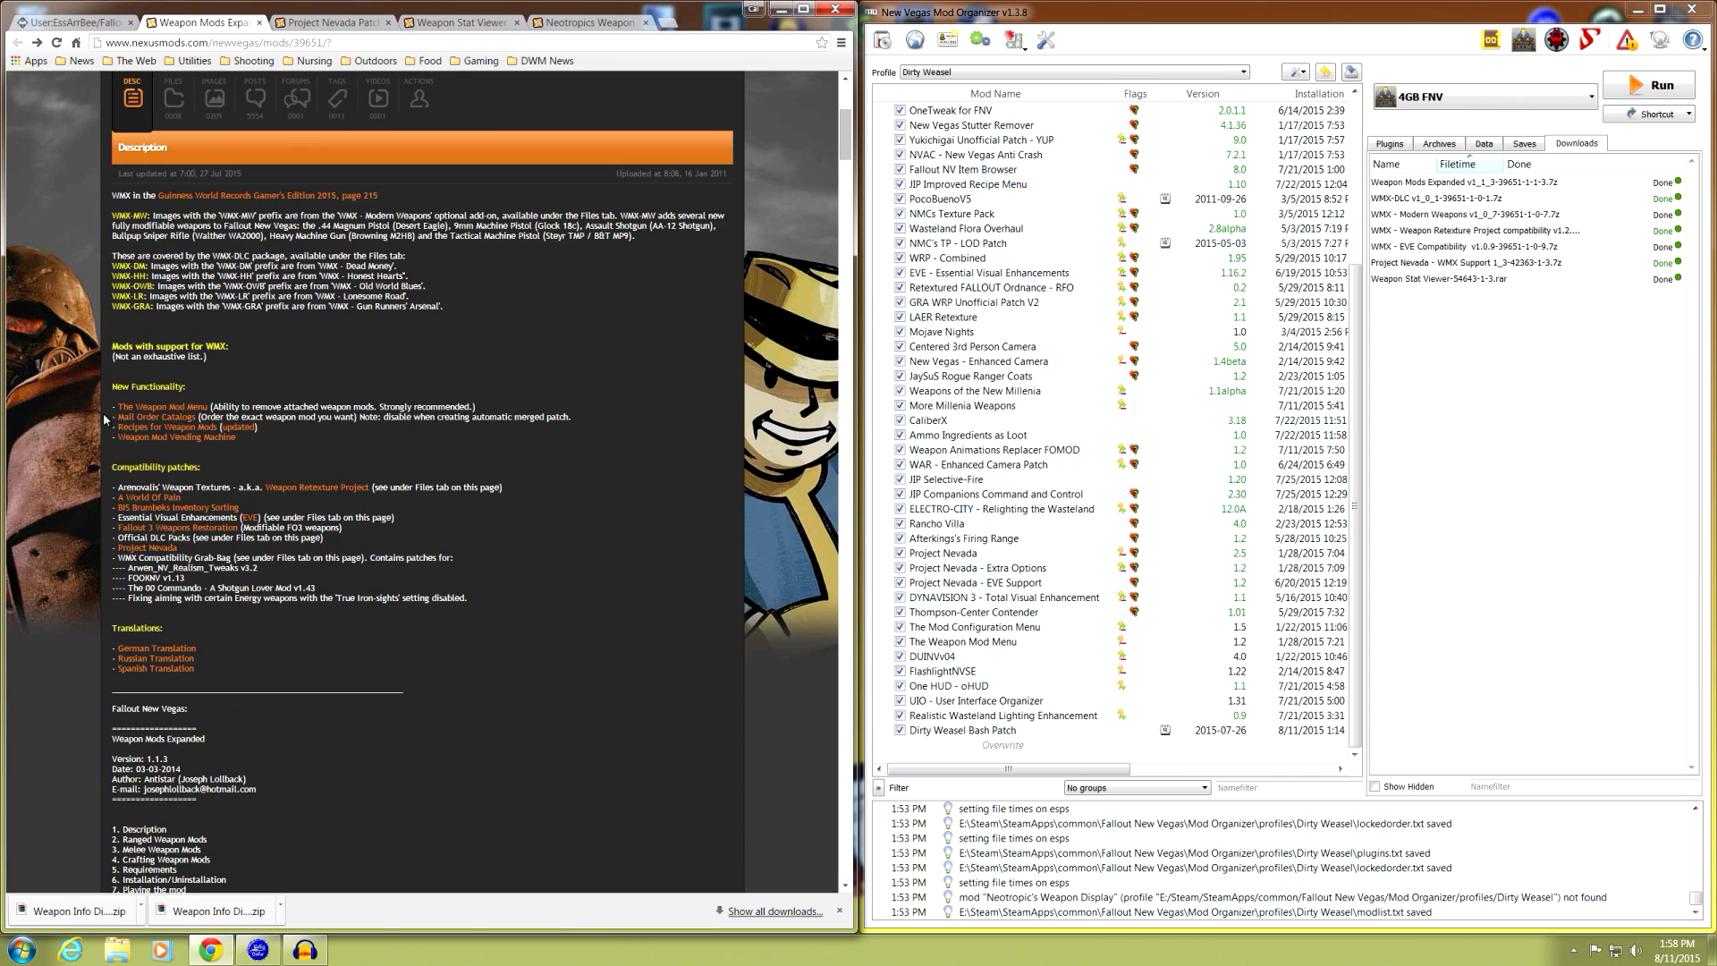
pyautogui.scroll(-2, 105, 418)
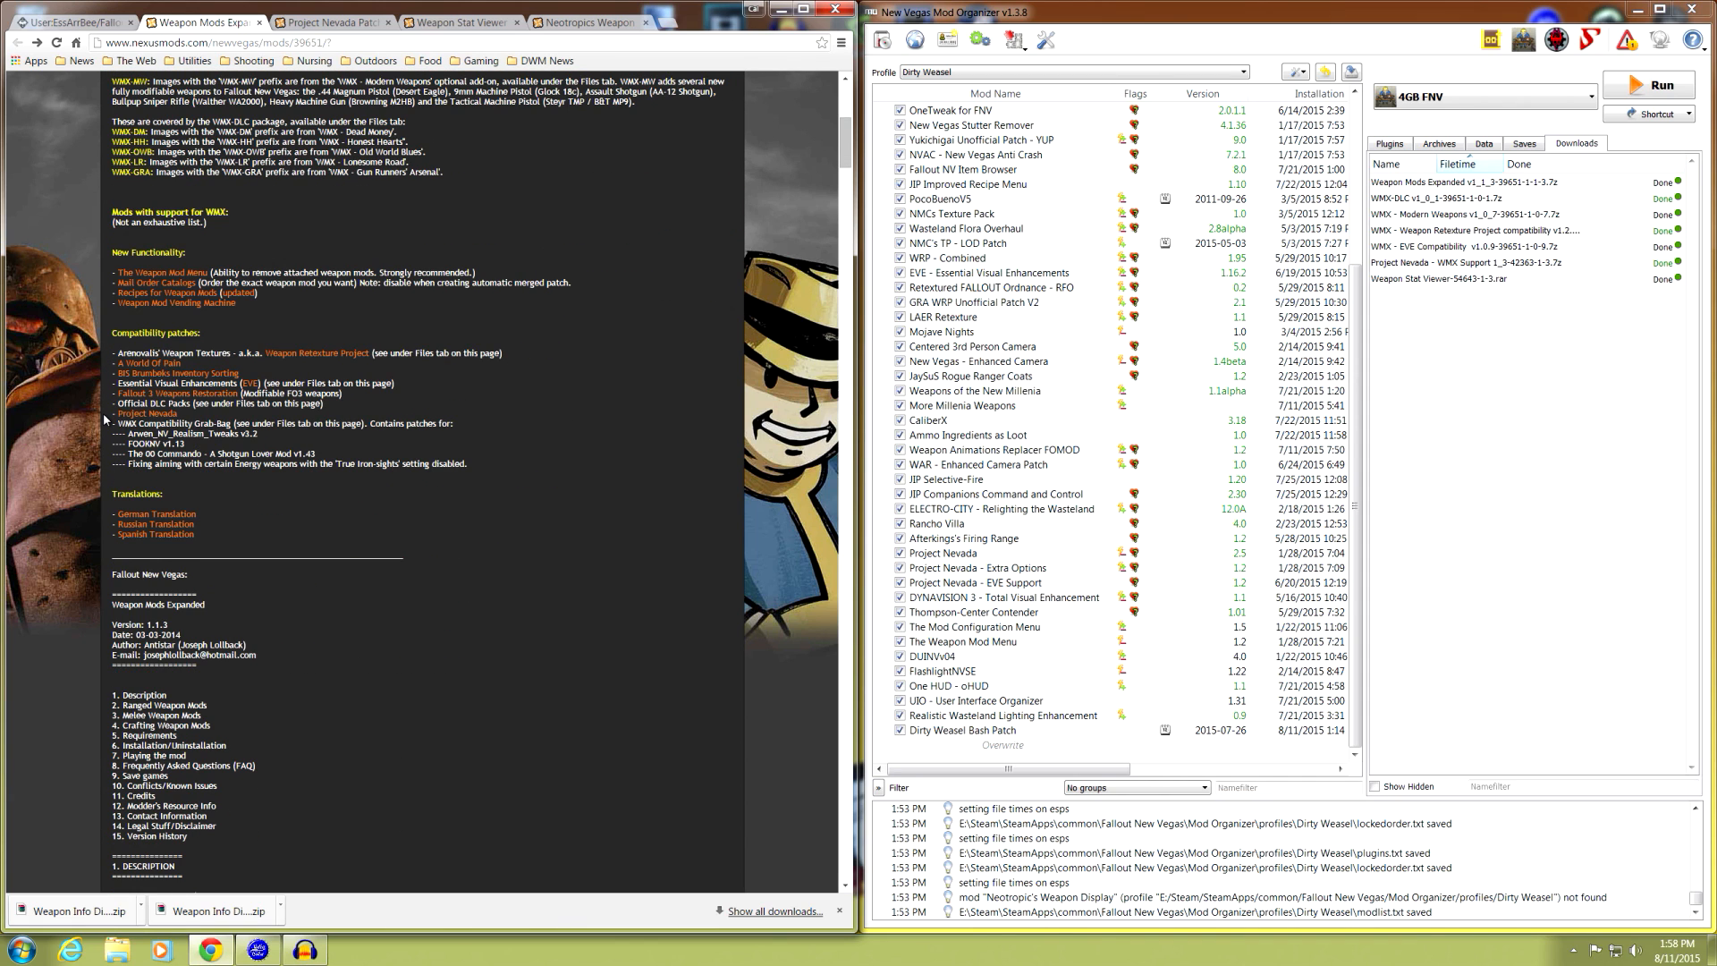
pyautogui.scroll(-6, 104, 418)
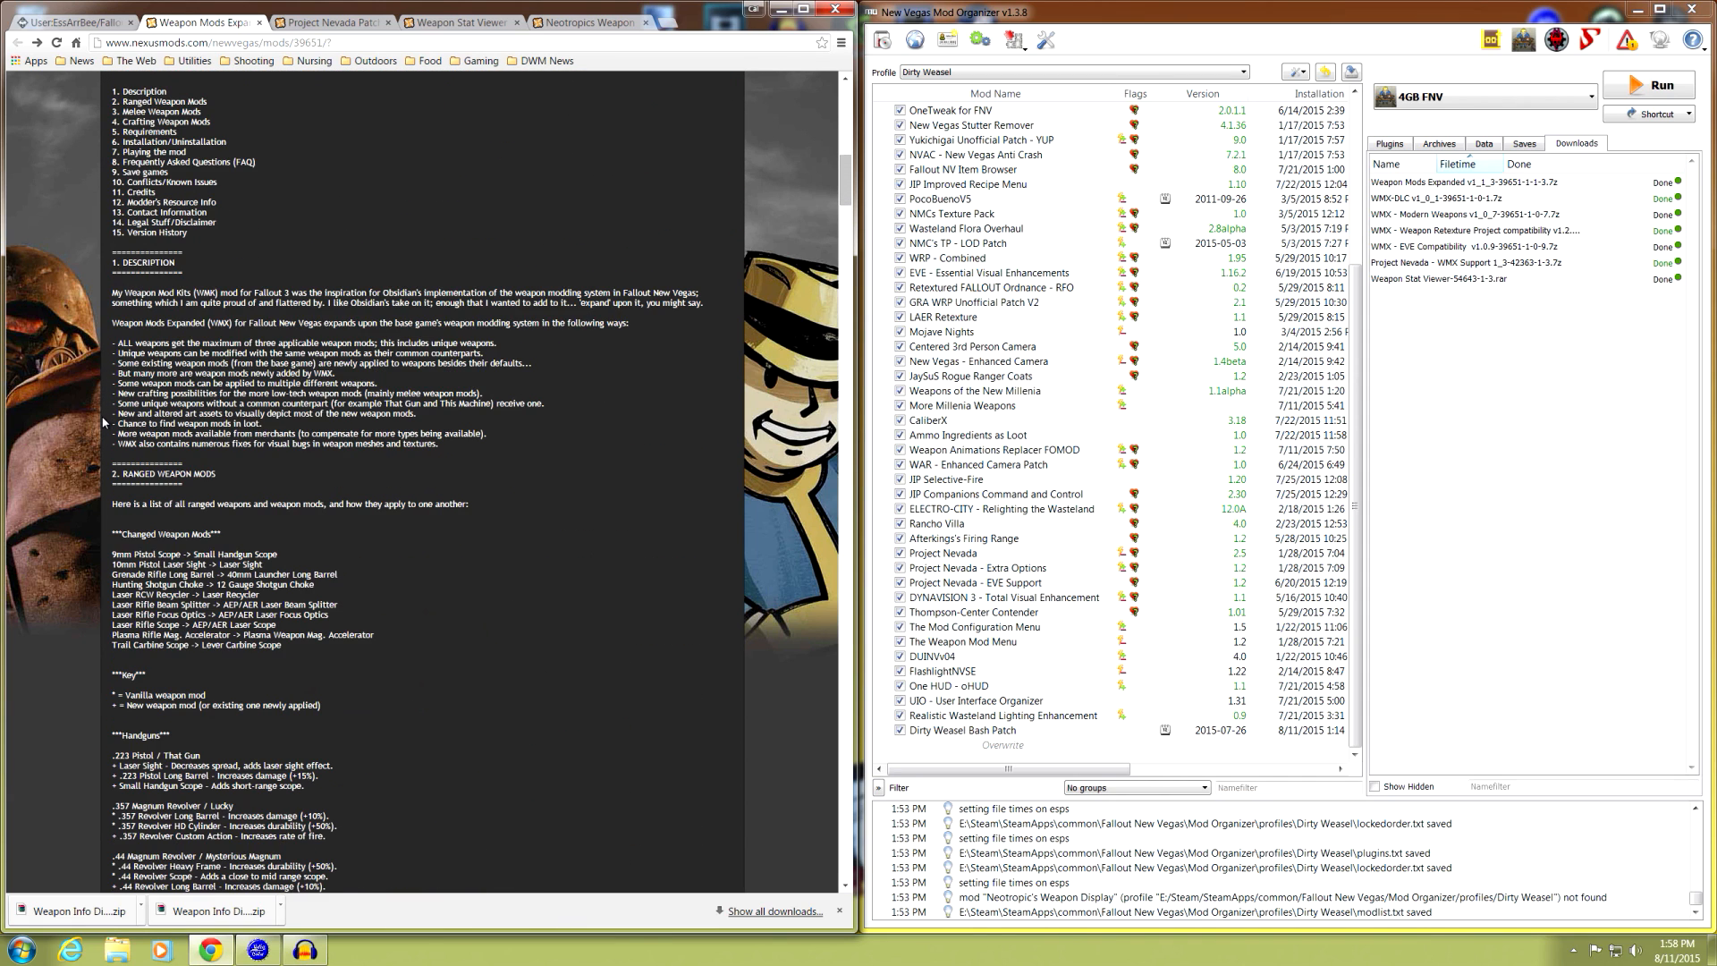
pyautogui.scroll(-5, 105, 423)
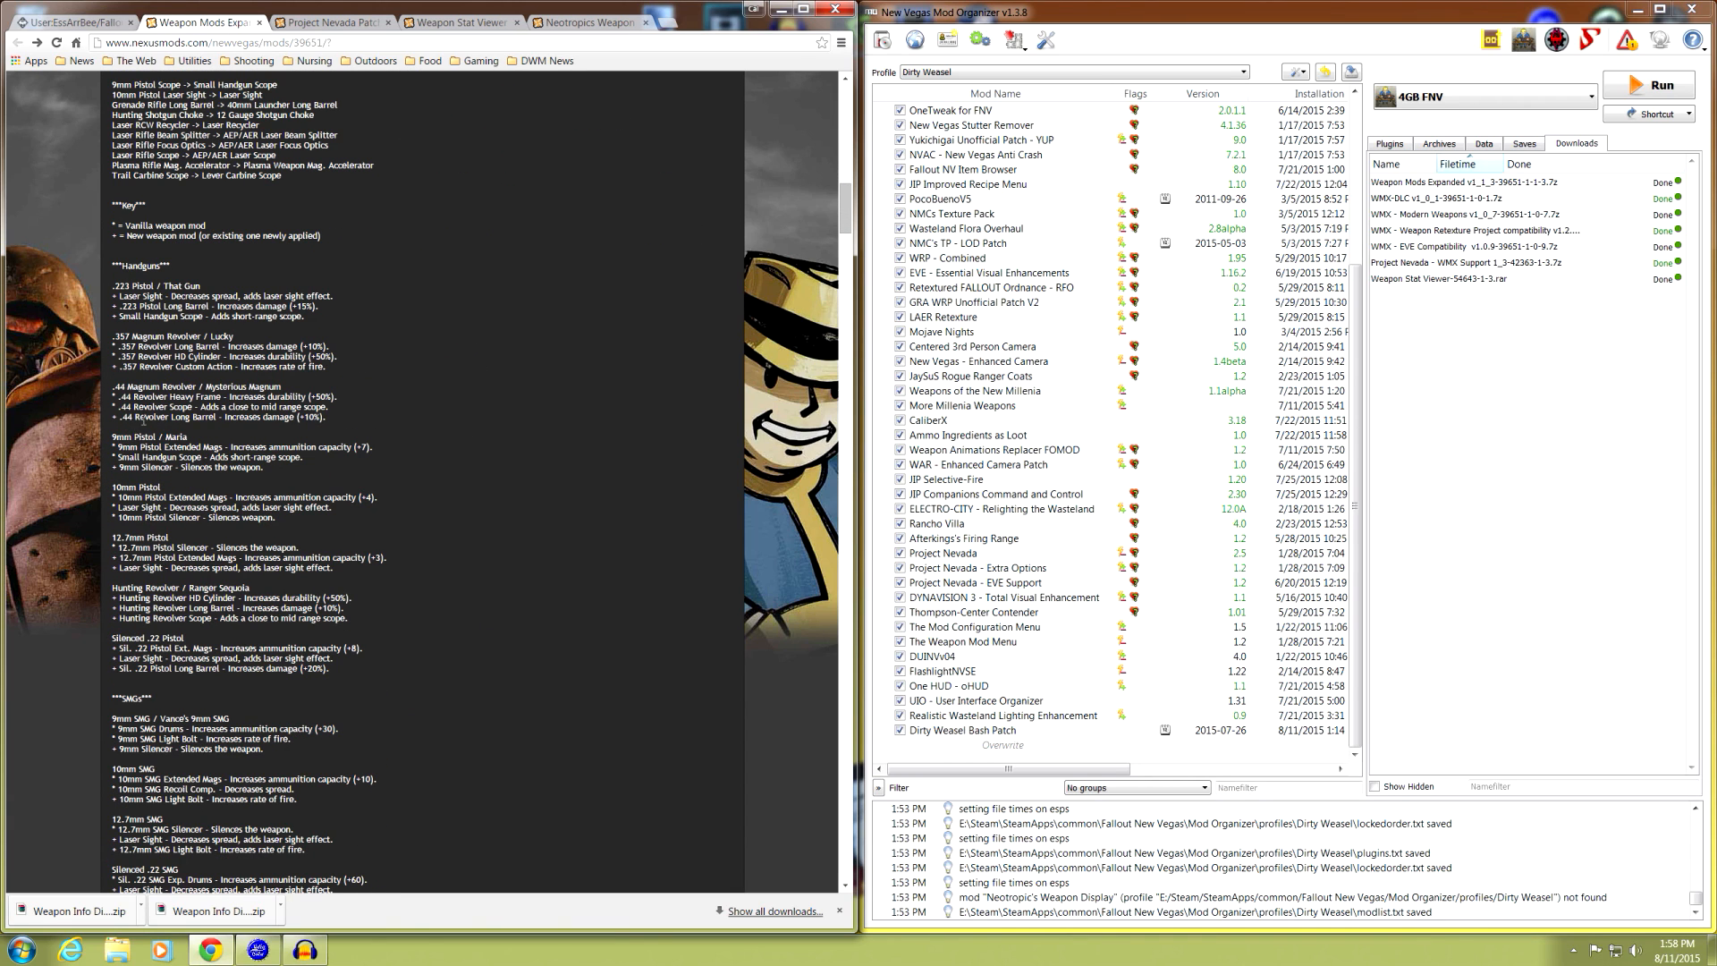
# - Examine the ranged weapon mods list, highlighting the unique variants That Gun and Lucky and checking the SMG and shotgun entries
pyautogui.moveTo(202, 288); pyautogui.dragTo(166, 286)
pyautogui.moveTo(233, 336); pyautogui.dragTo(205, 337)
pyautogui.scroll(-1, 262, 481)
pyautogui.scroll(2, 262, 475)
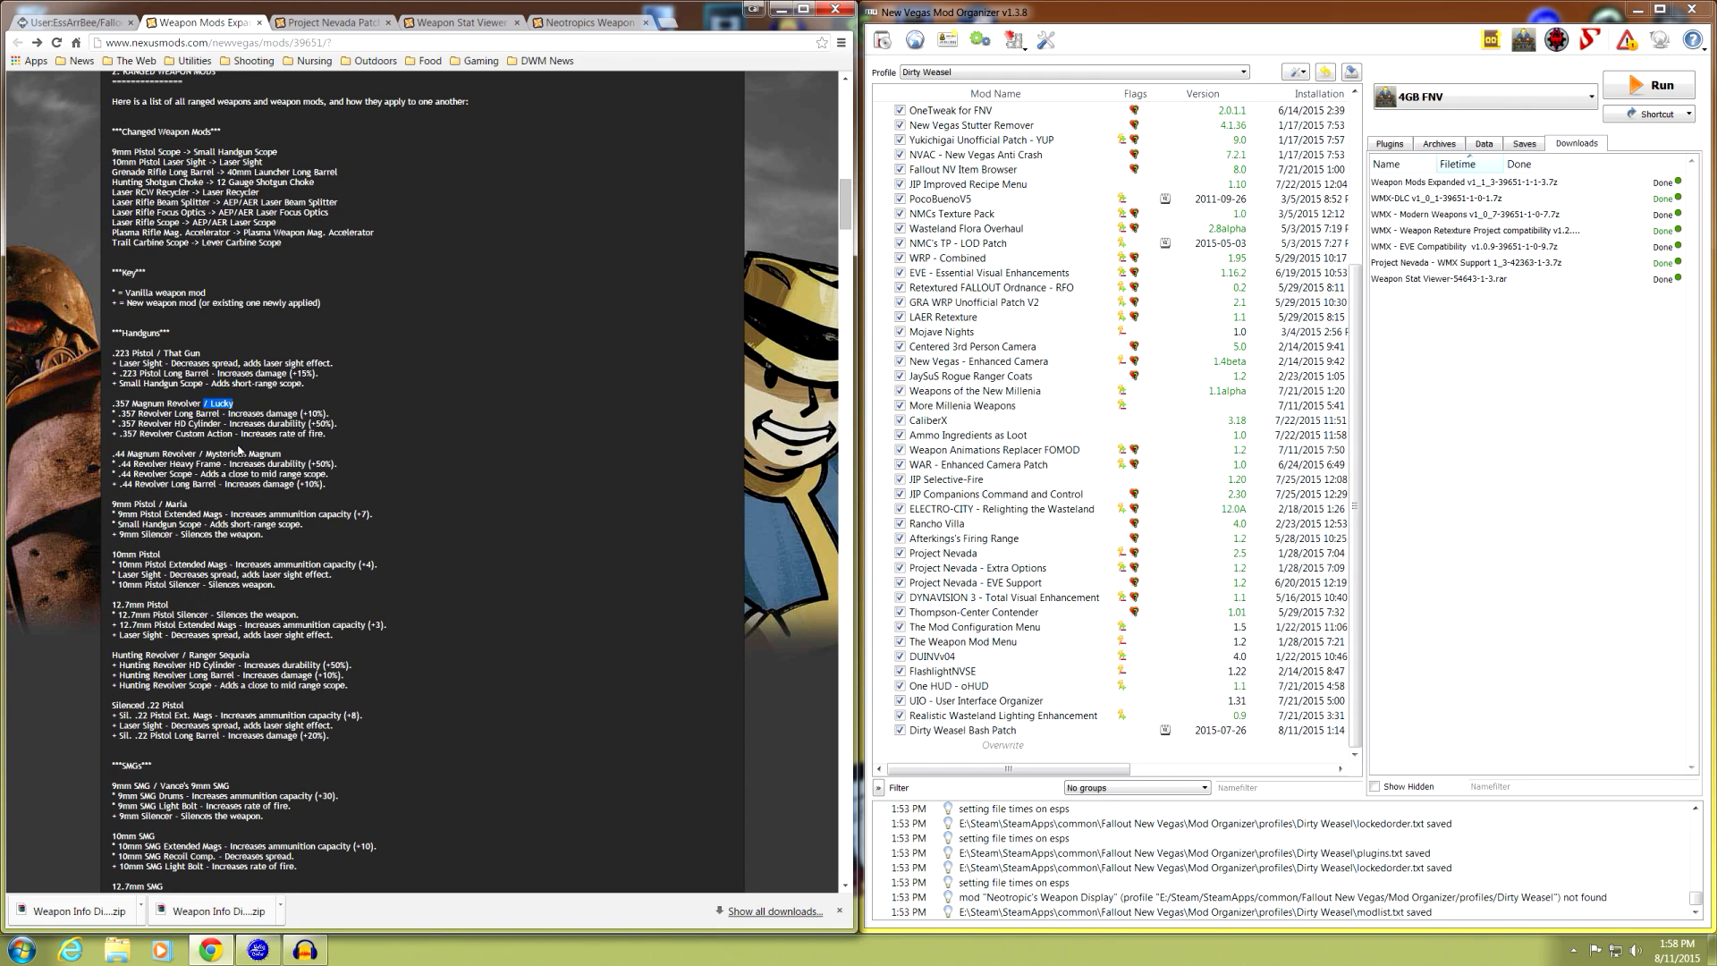
pyautogui.scroll(-4, 239, 450)
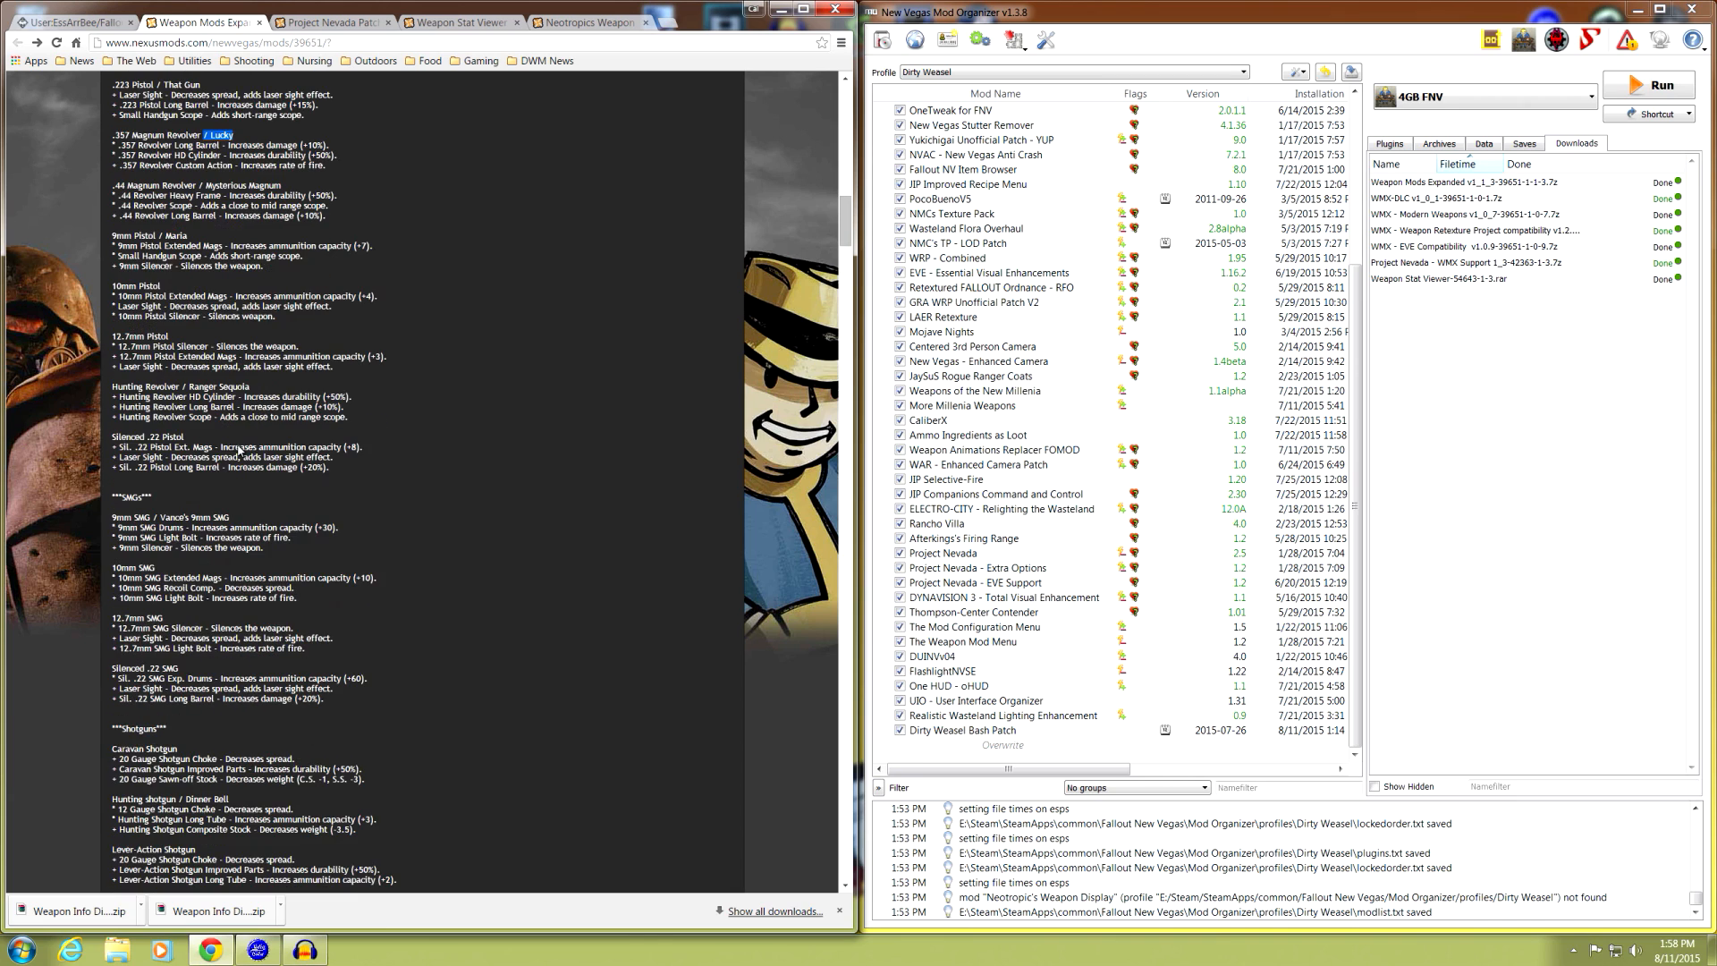
pyautogui.scroll(-4, 239, 443)
pyautogui.scroll(4, 239, 442)
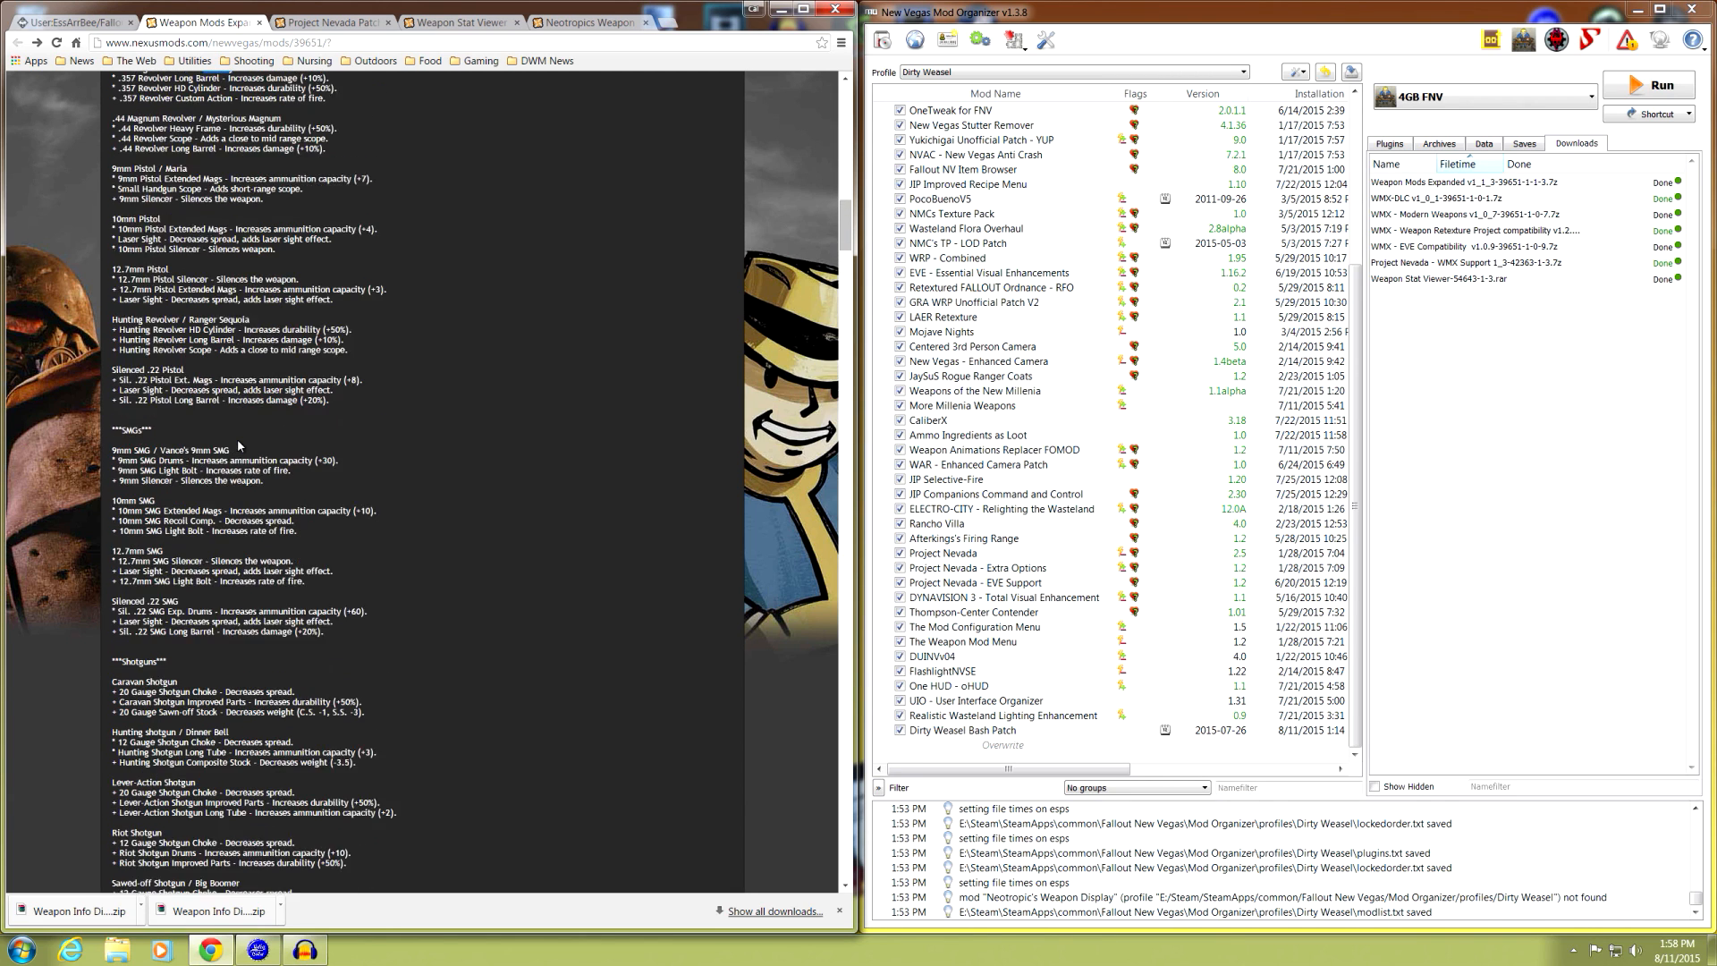
pyautogui.scroll(3, 239, 439)
pyautogui.click(319, 319)
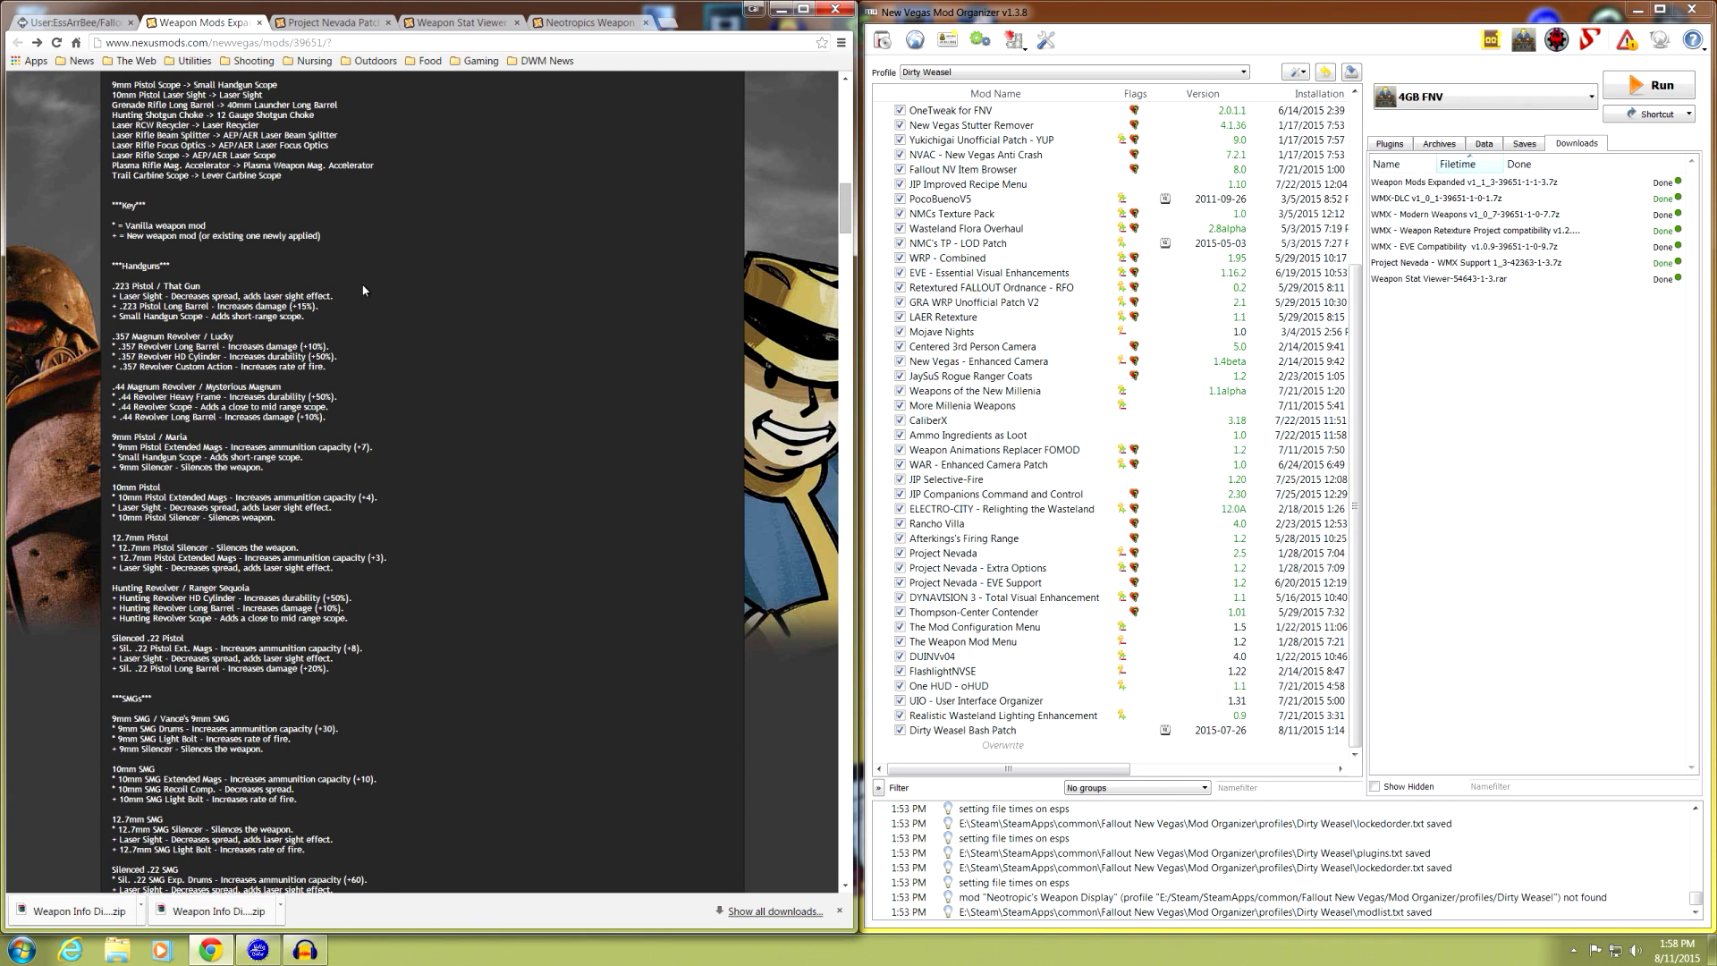
# - Enlarge the middle preview image at the top of the WMX page, view its weapon mods, and close it
pyautogui.scroll(12, 362, 350)
pyautogui.scroll(12, 352, 410)
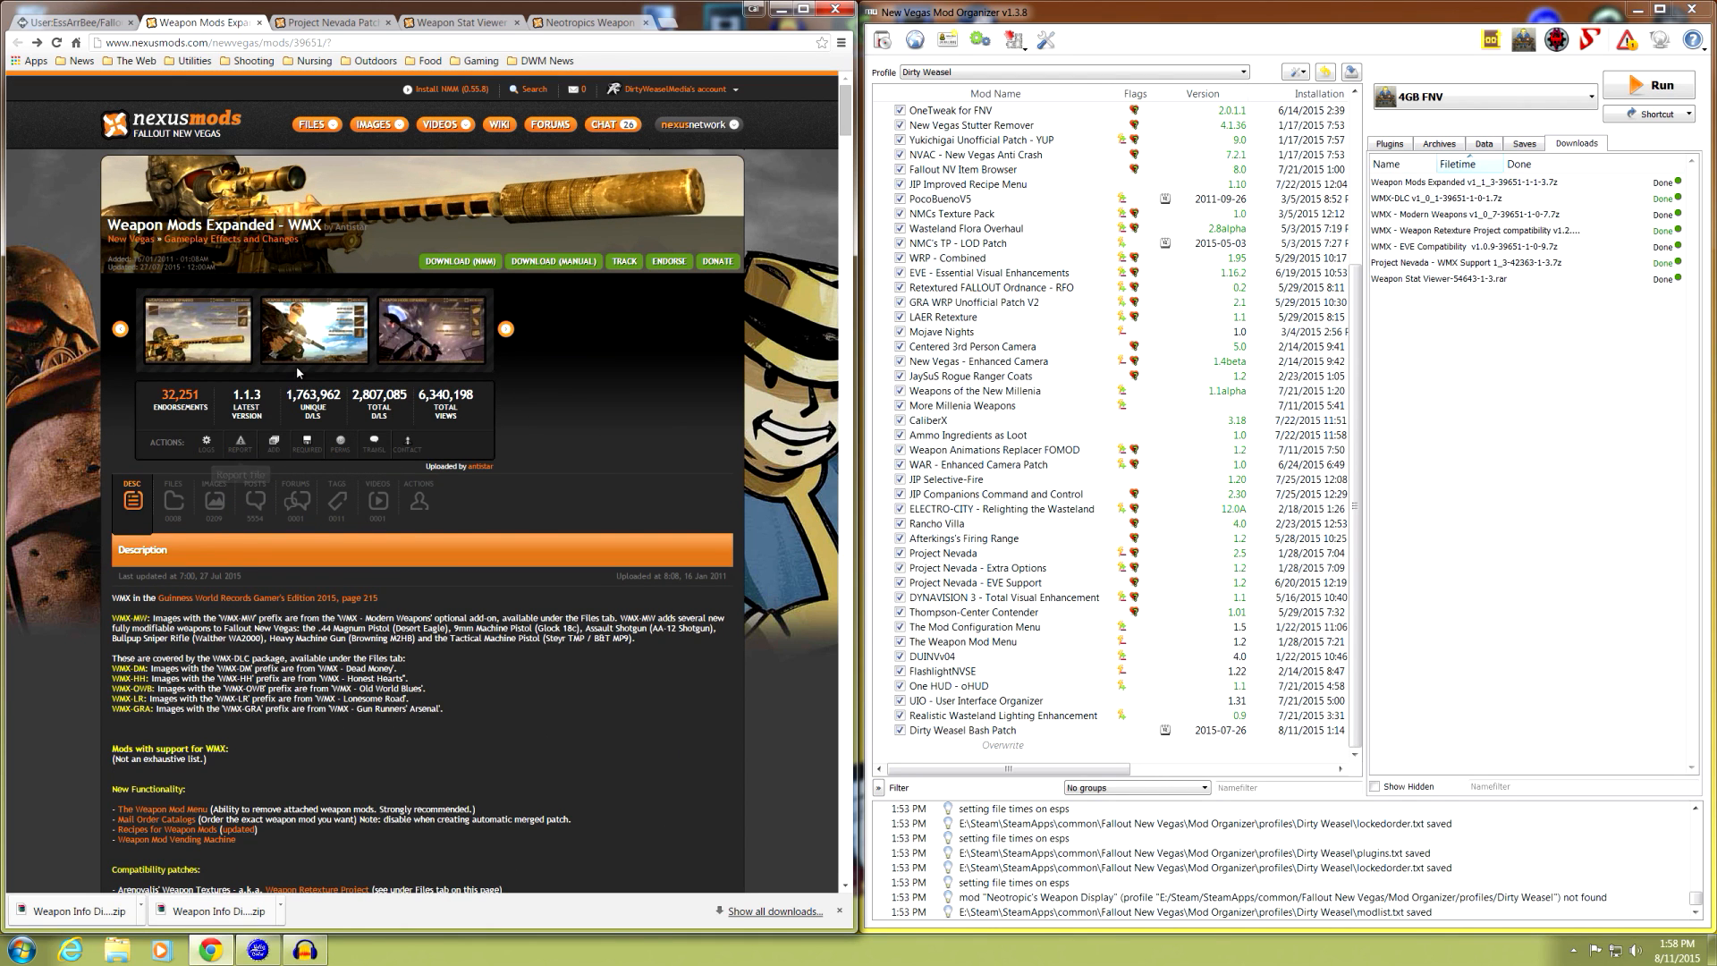
pyautogui.click(313, 345)
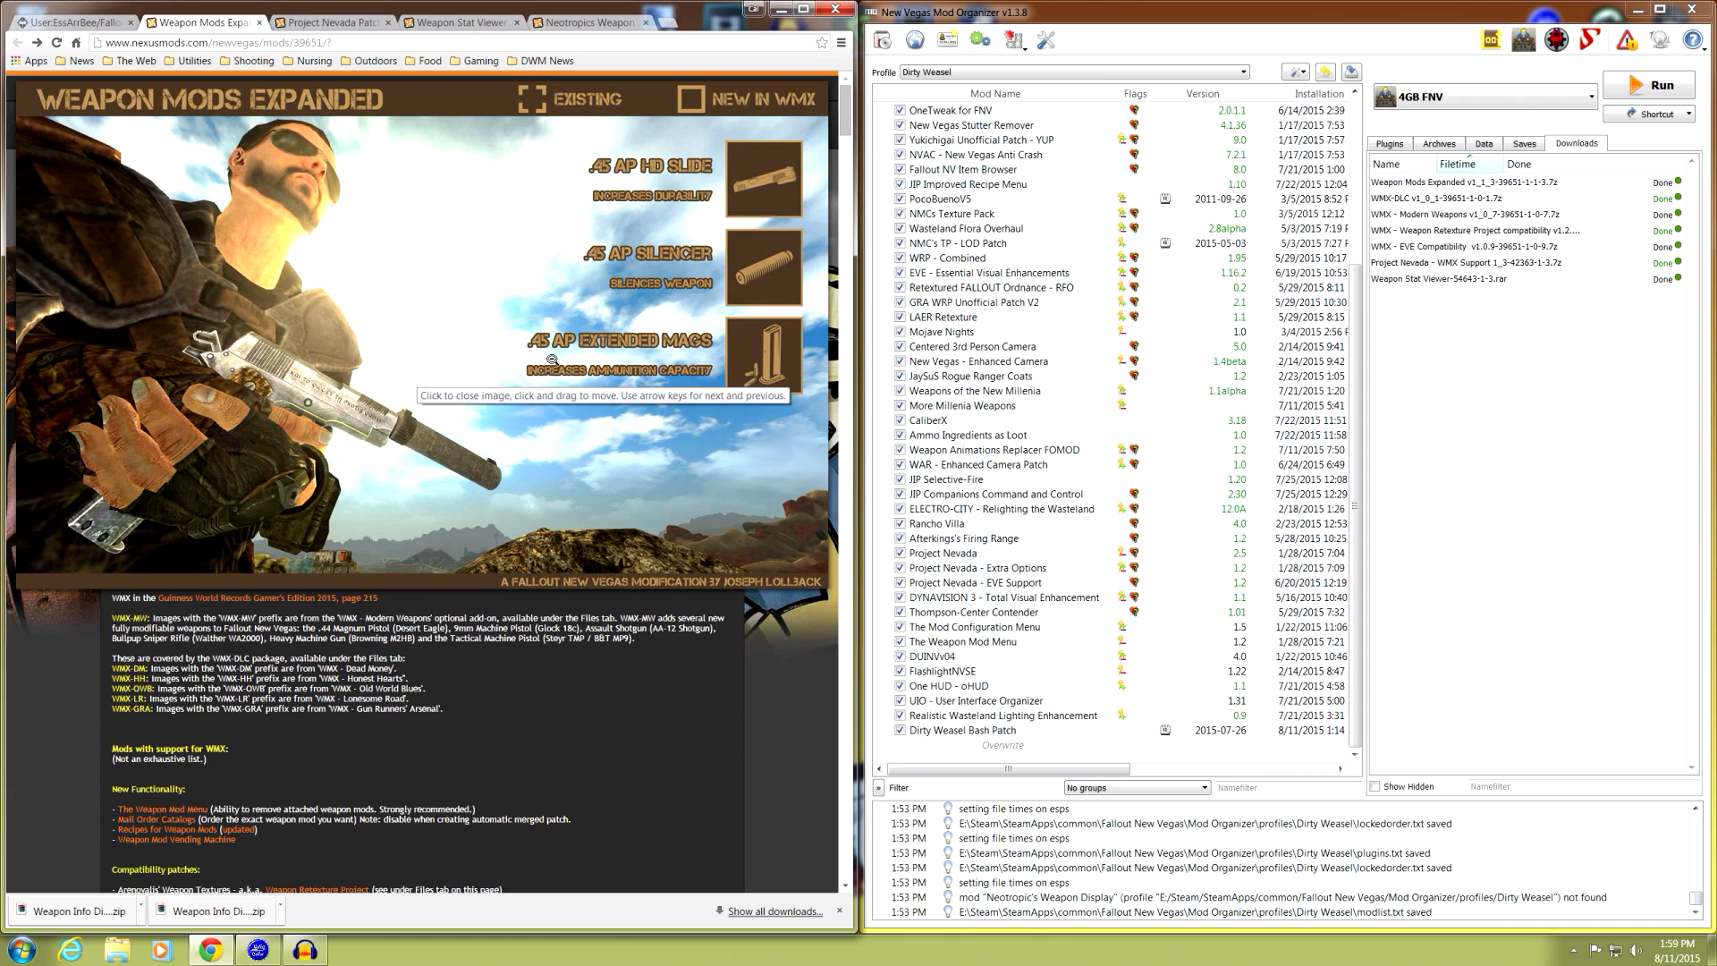
pyautogui.click(376, 317)
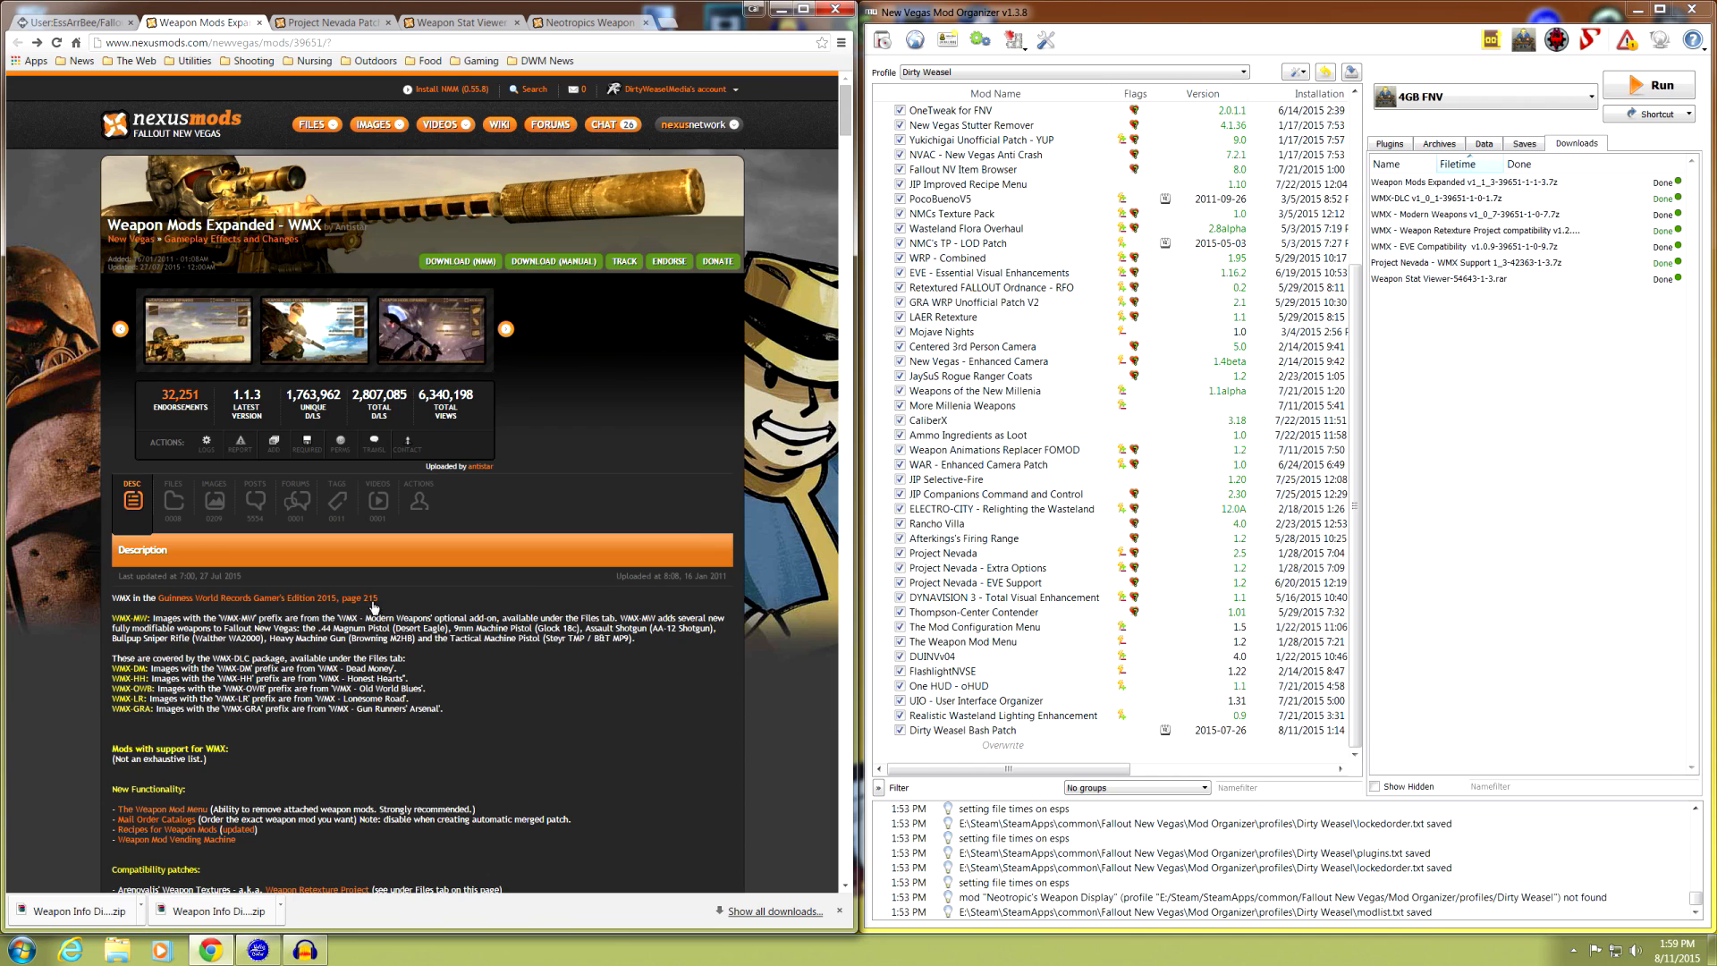
# - Show the files offered for Weapon Mods Expanded and compare them with the archives downloaded in Mod Organizer
pyautogui.click(182, 515)
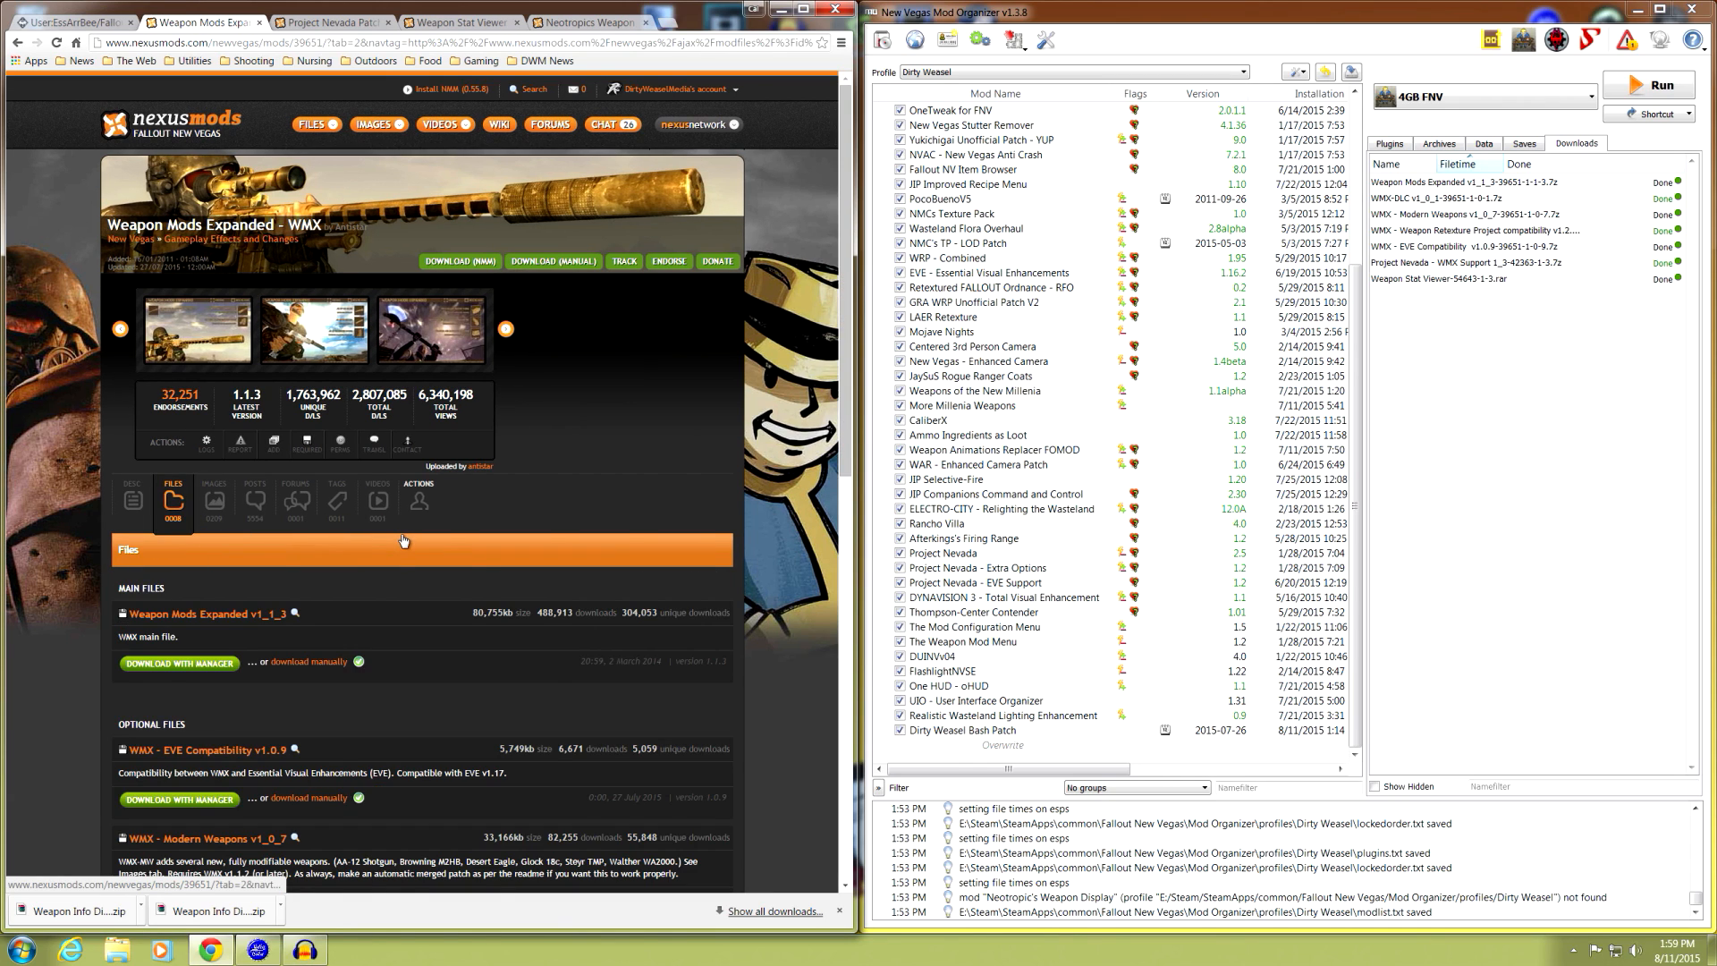
pyautogui.scroll(-4, 400, 533)
pyautogui.scroll(-1, 404, 532)
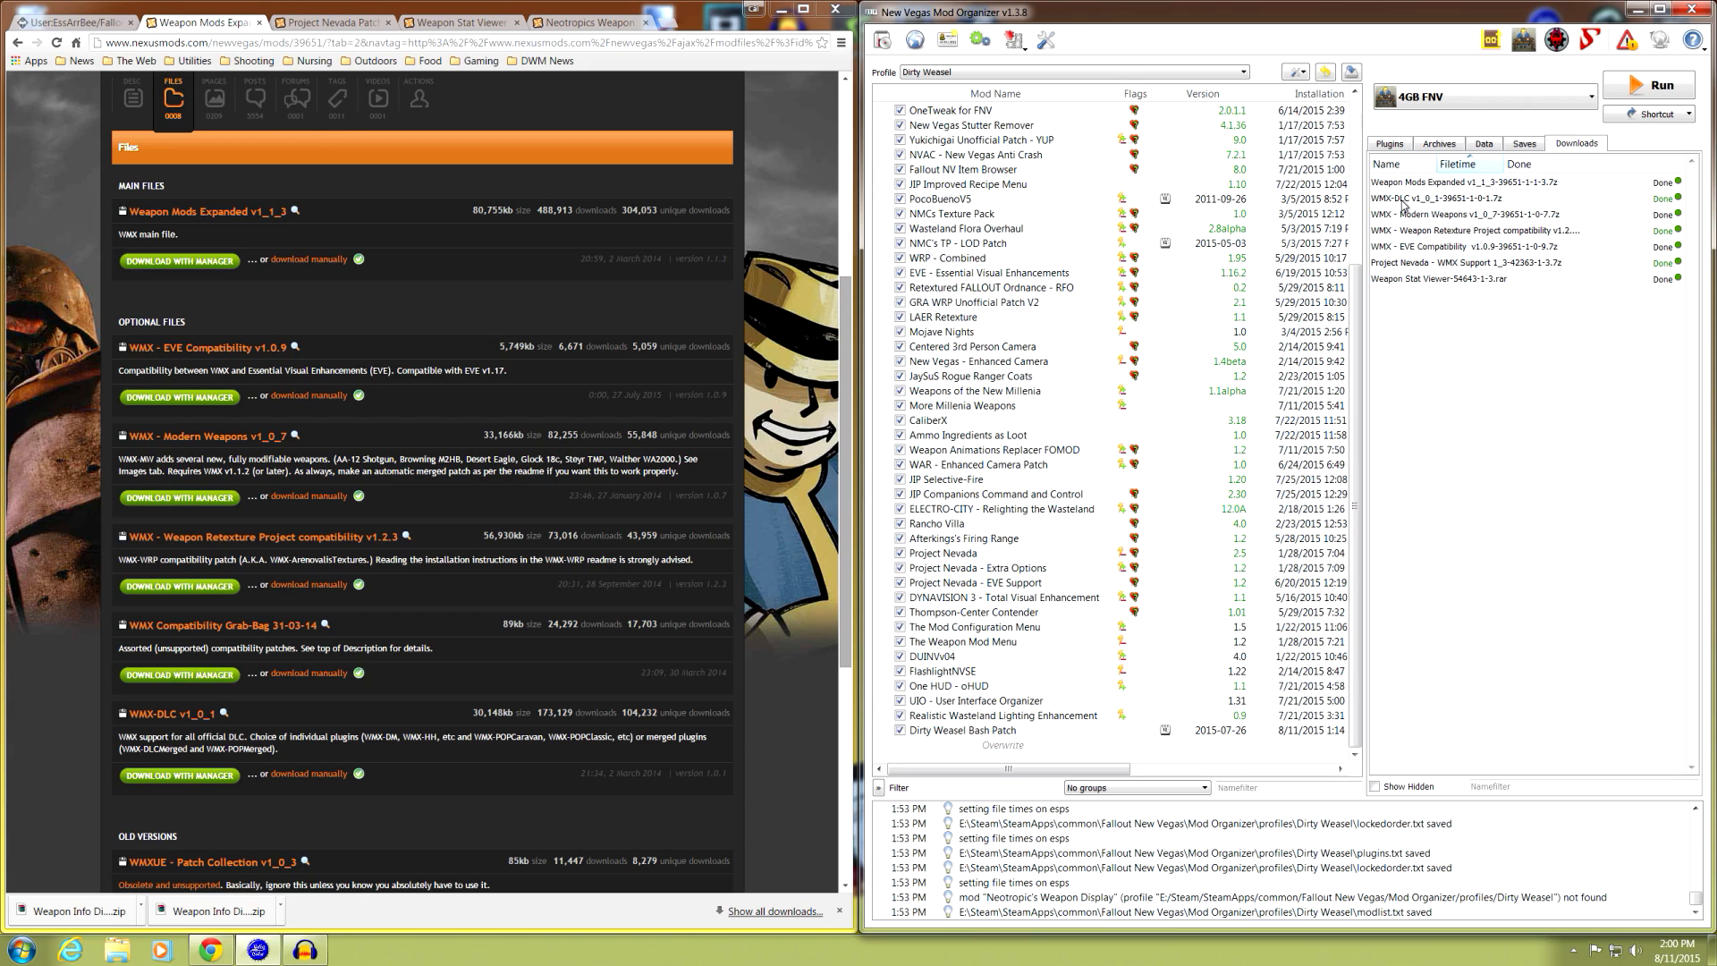
pyautogui.moveTo(1403, 222)
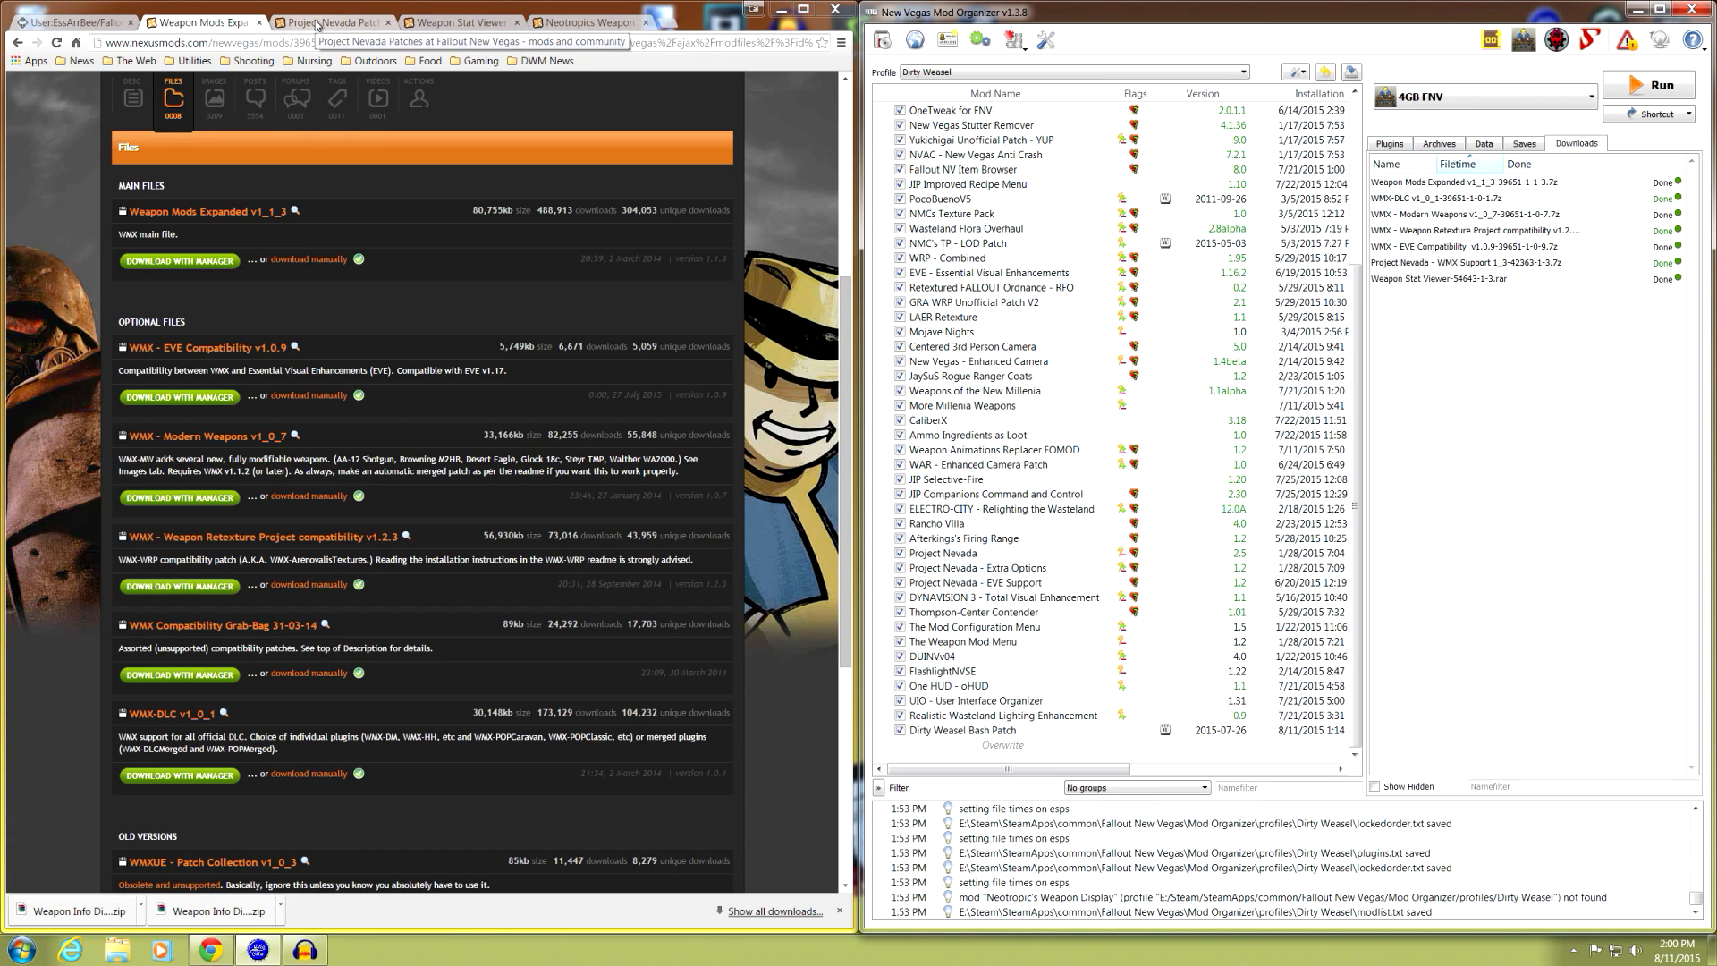
# - Return to the guide and highlight the required Project Nevada – EVE Support 1_2 and WMX Support 1_3 files in turn
pyautogui.click(76, 21)
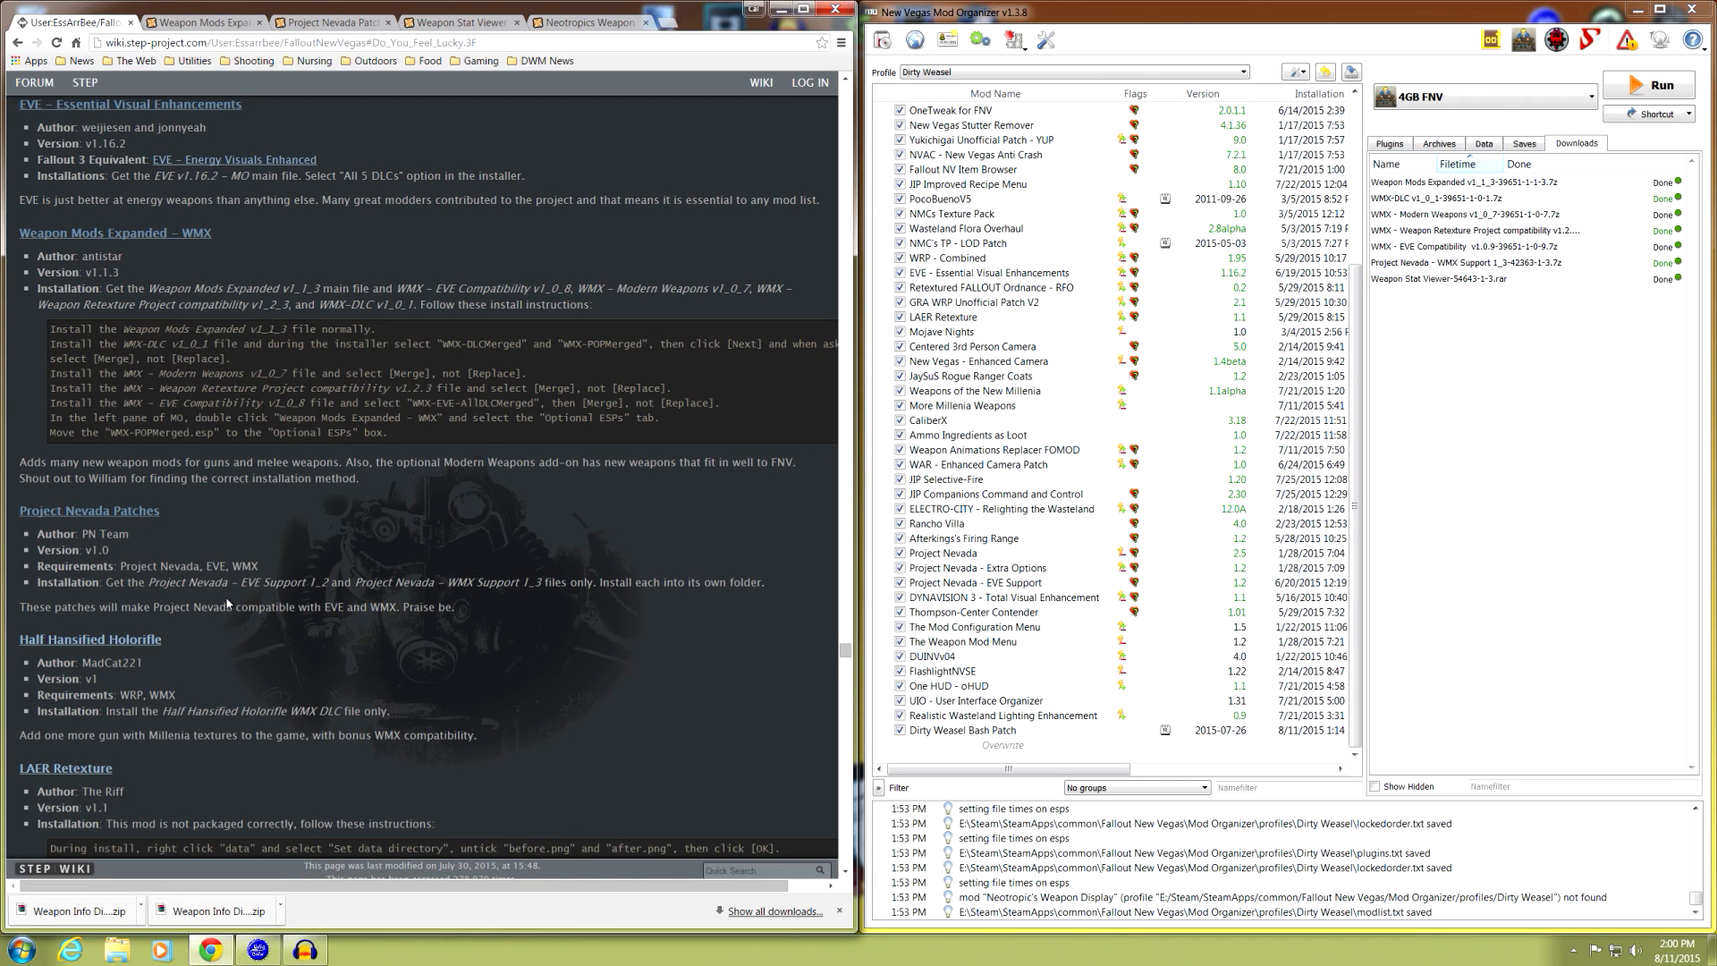
pyautogui.moveTo(151, 583); pyautogui.dragTo(334, 578)
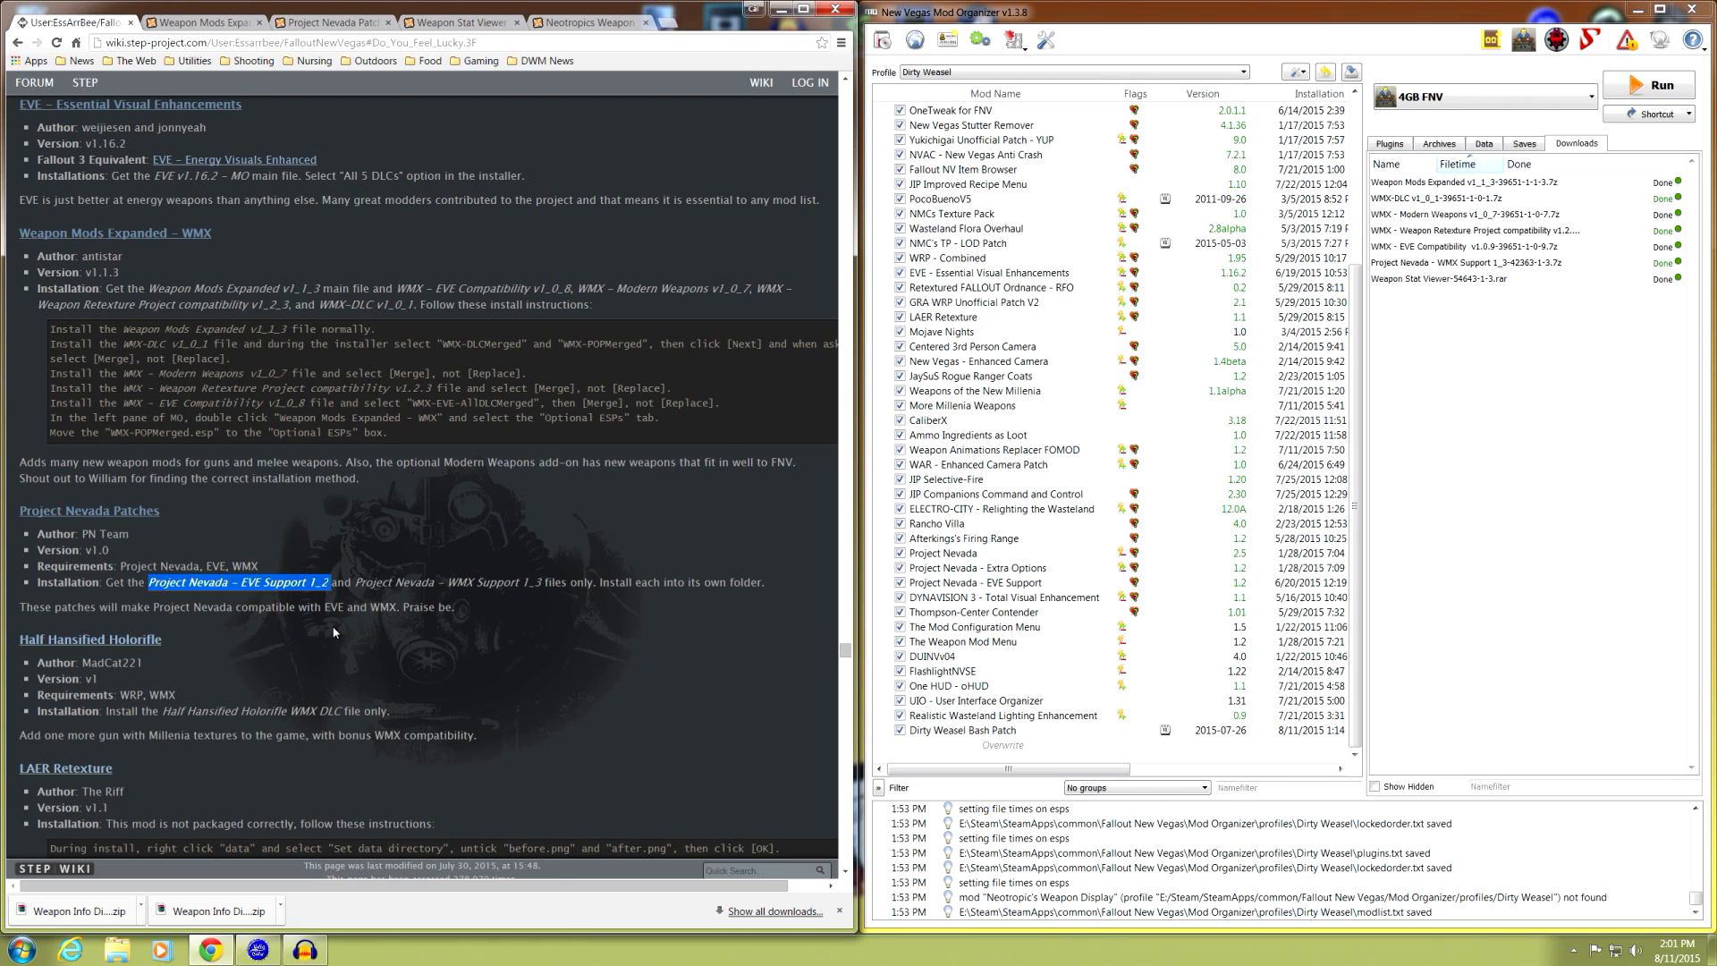
pyautogui.click(346, 588)
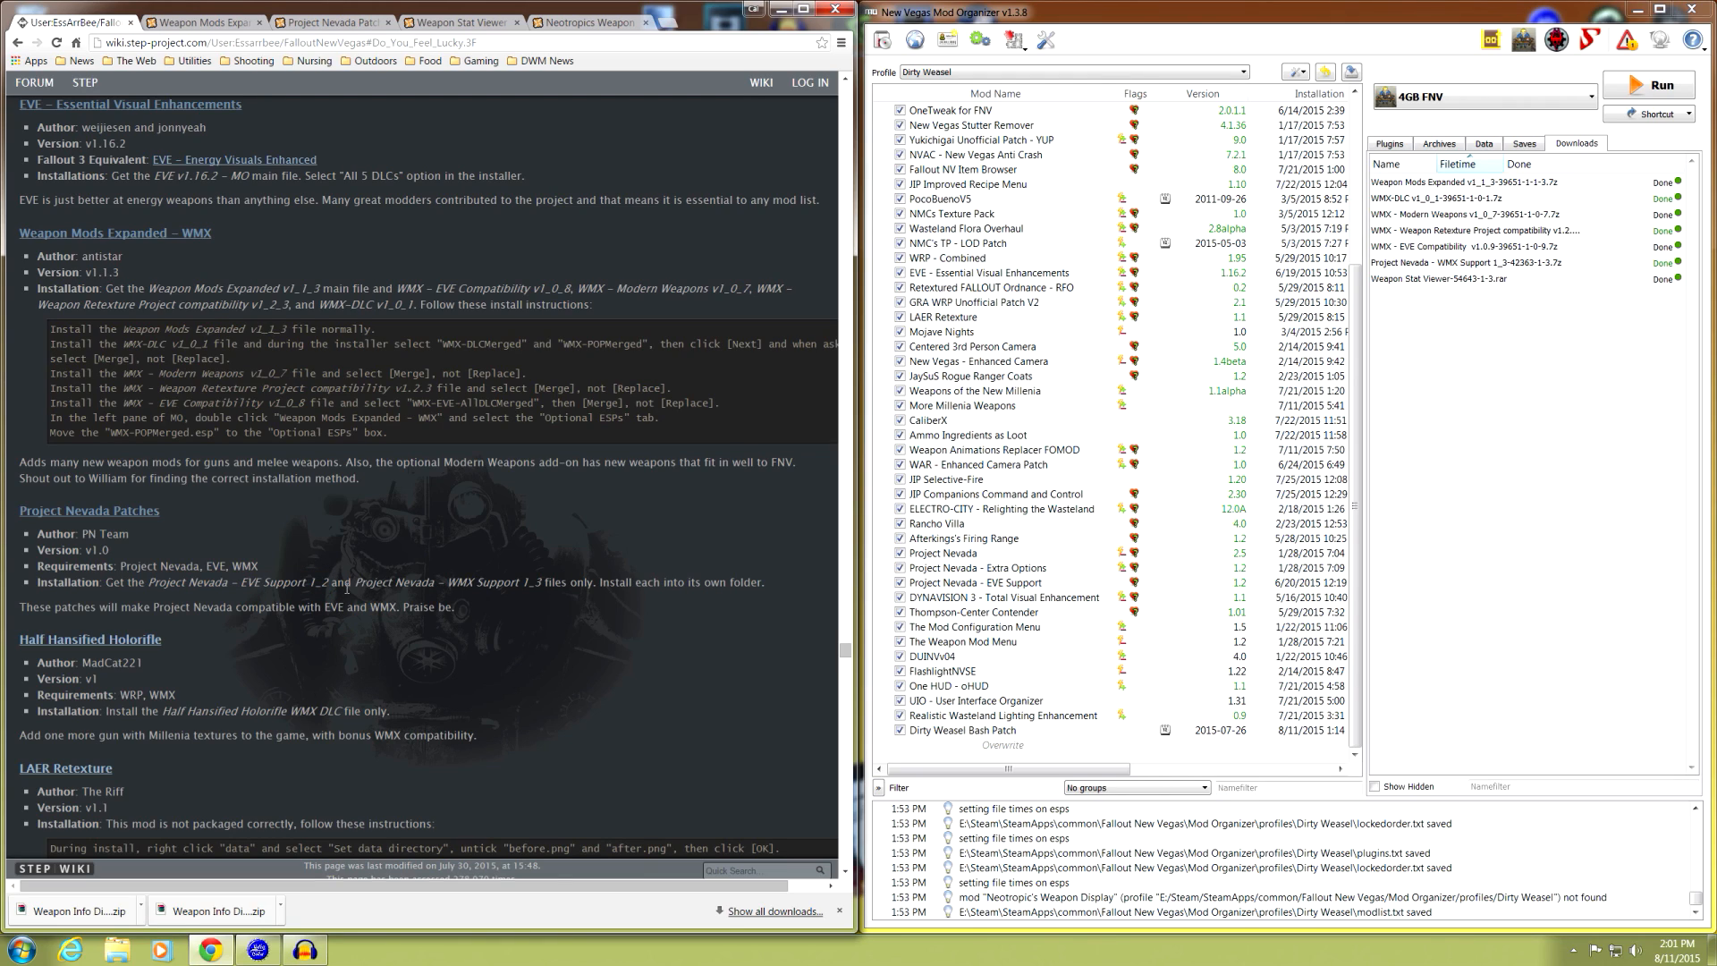
pyautogui.moveTo(354, 584); pyautogui.dragTo(544, 583)
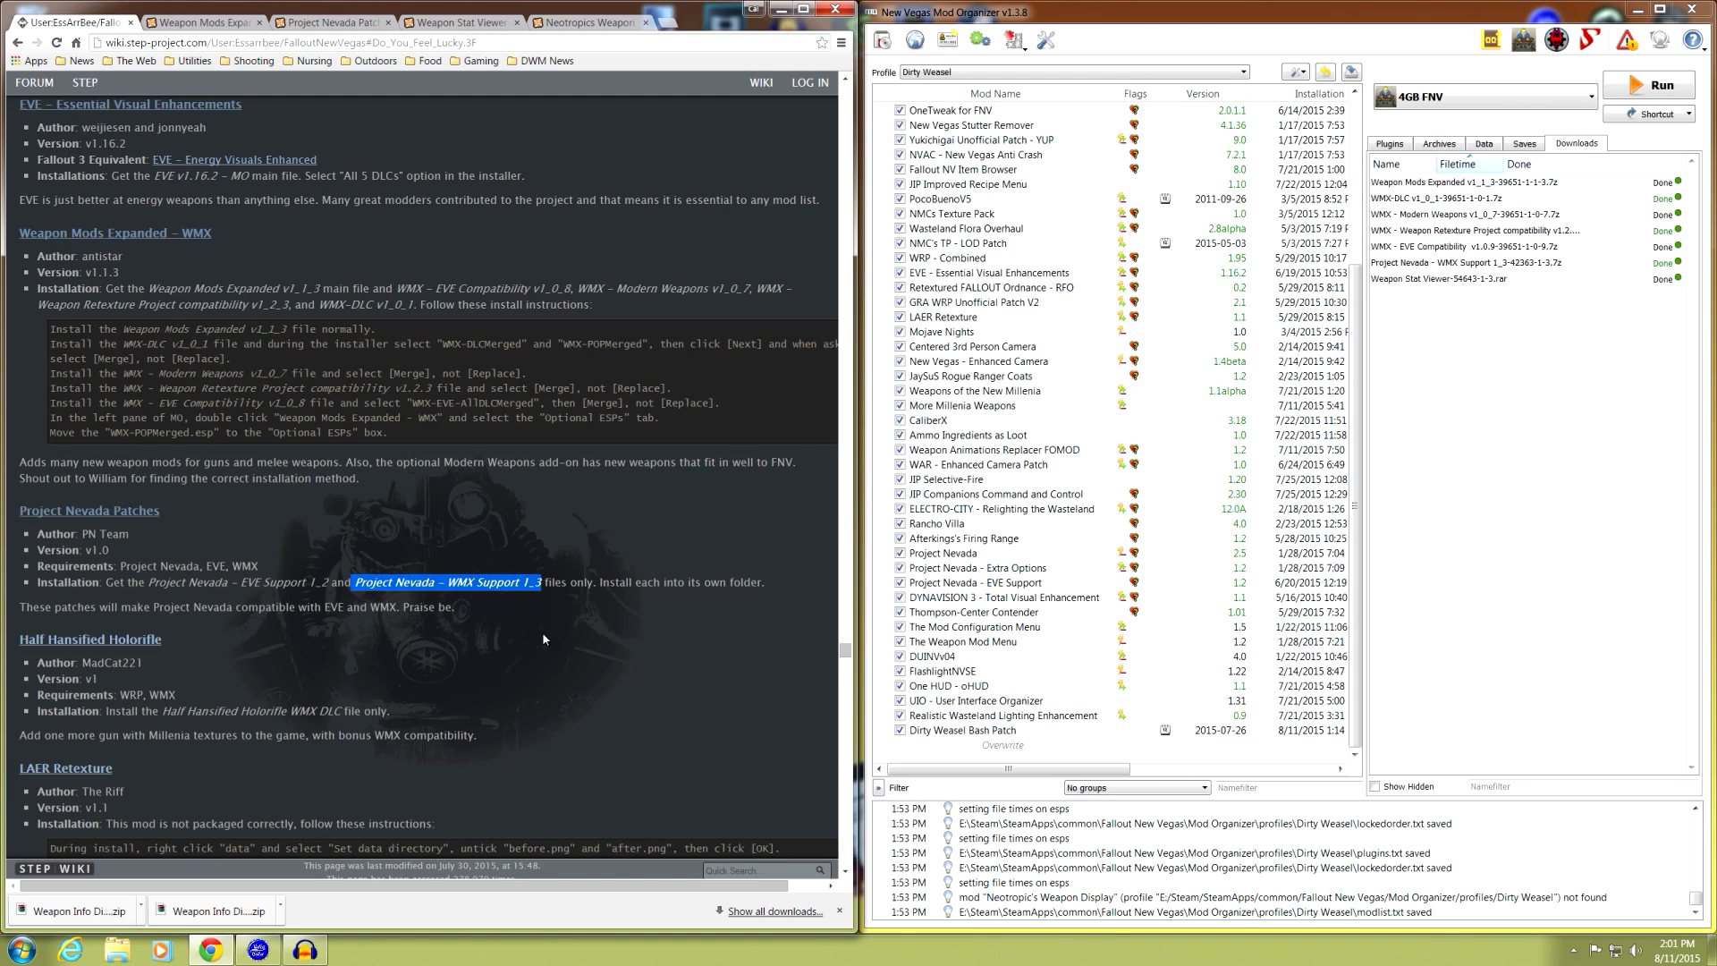
pyautogui.click(408, 526)
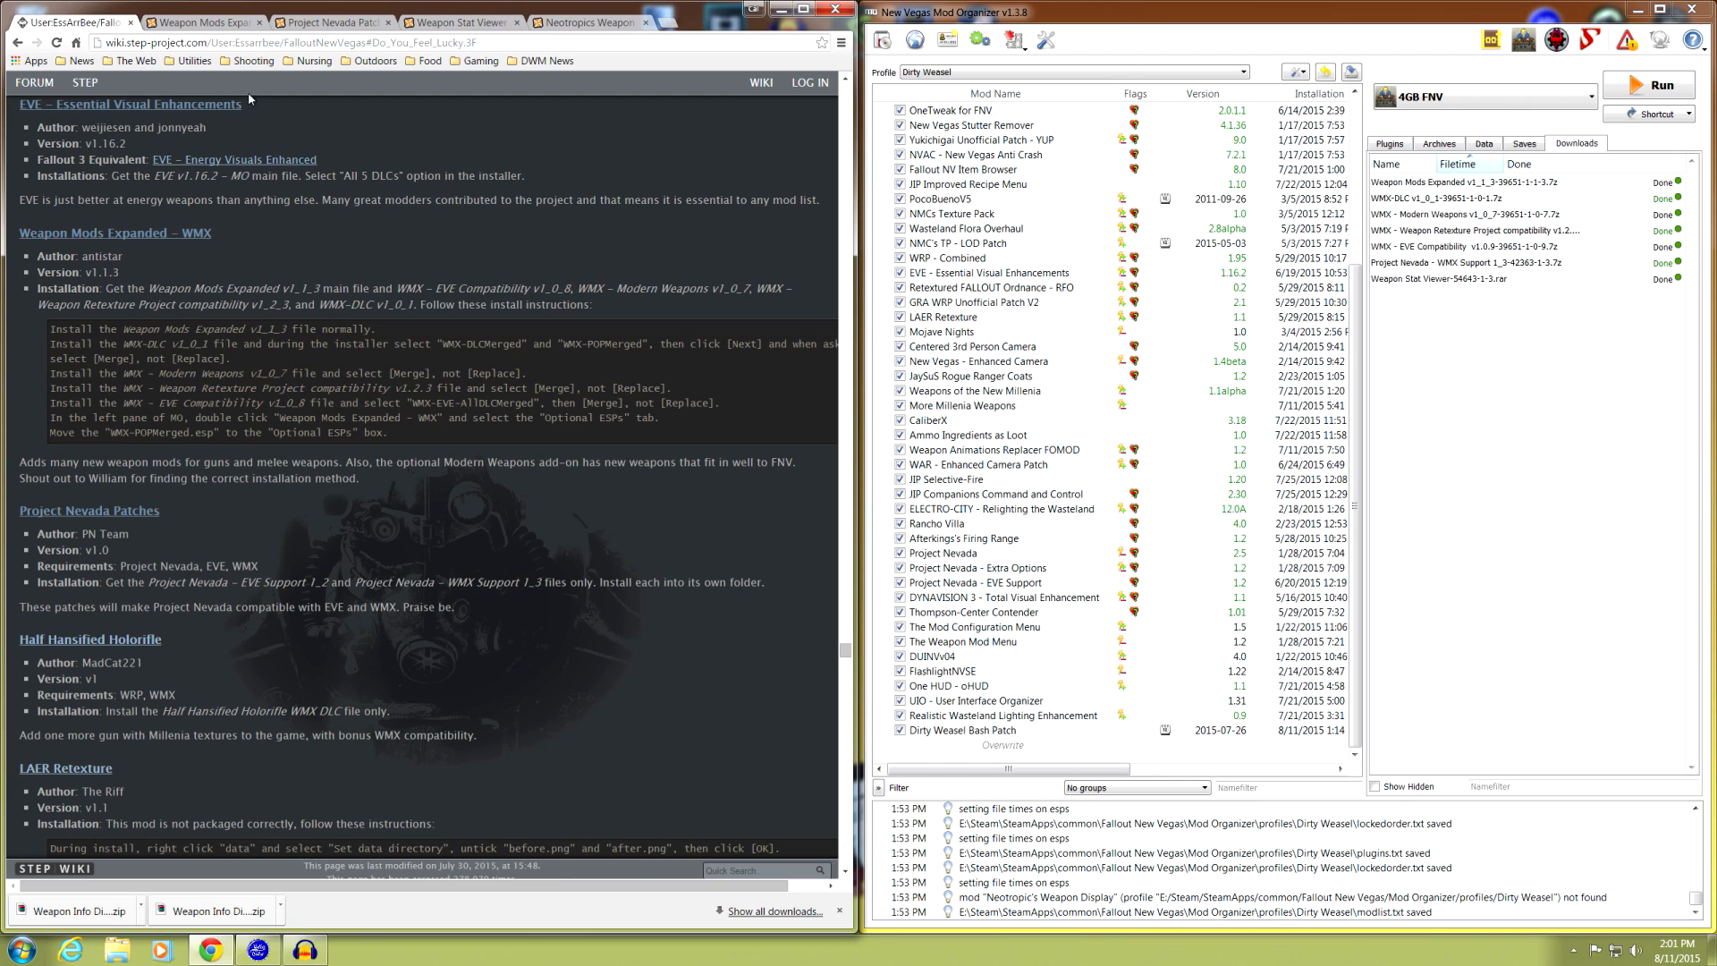
# - Review the Project Nevada Patches description and files on Nexus Mods, check the matching download in Mod Organizer, and minimize the browser
pyautogui.click(317, 23)
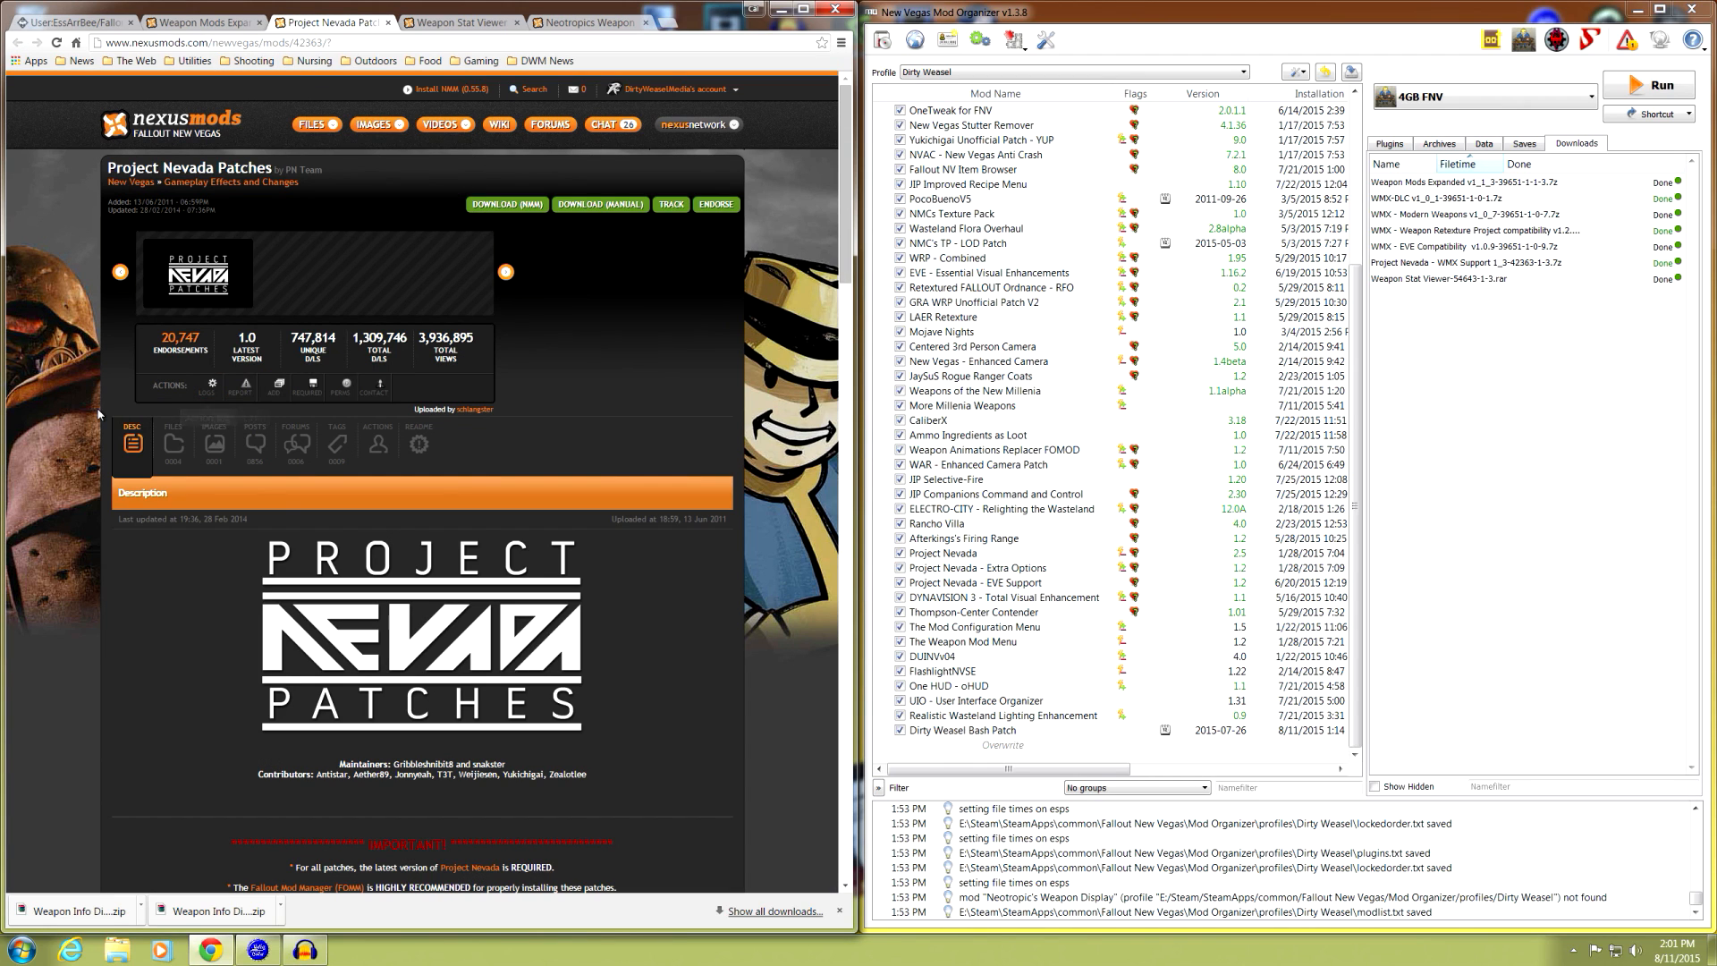
pyautogui.scroll(-10, 106, 433)
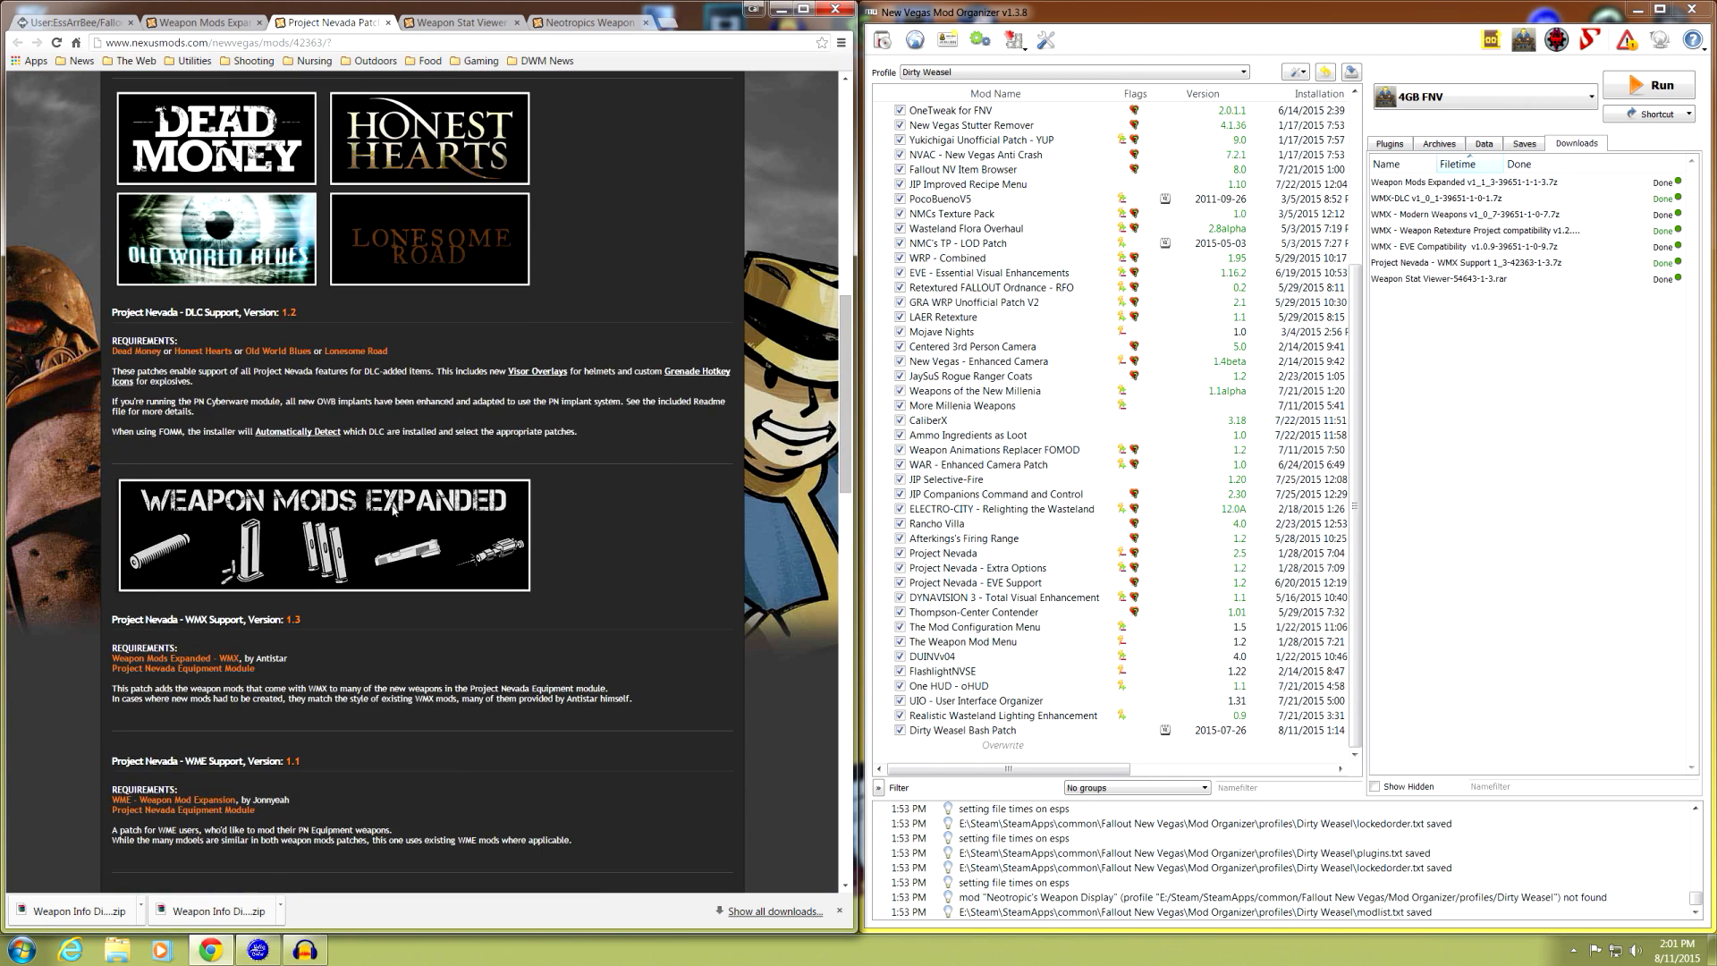
pyautogui.scroll(8, 215, 482)
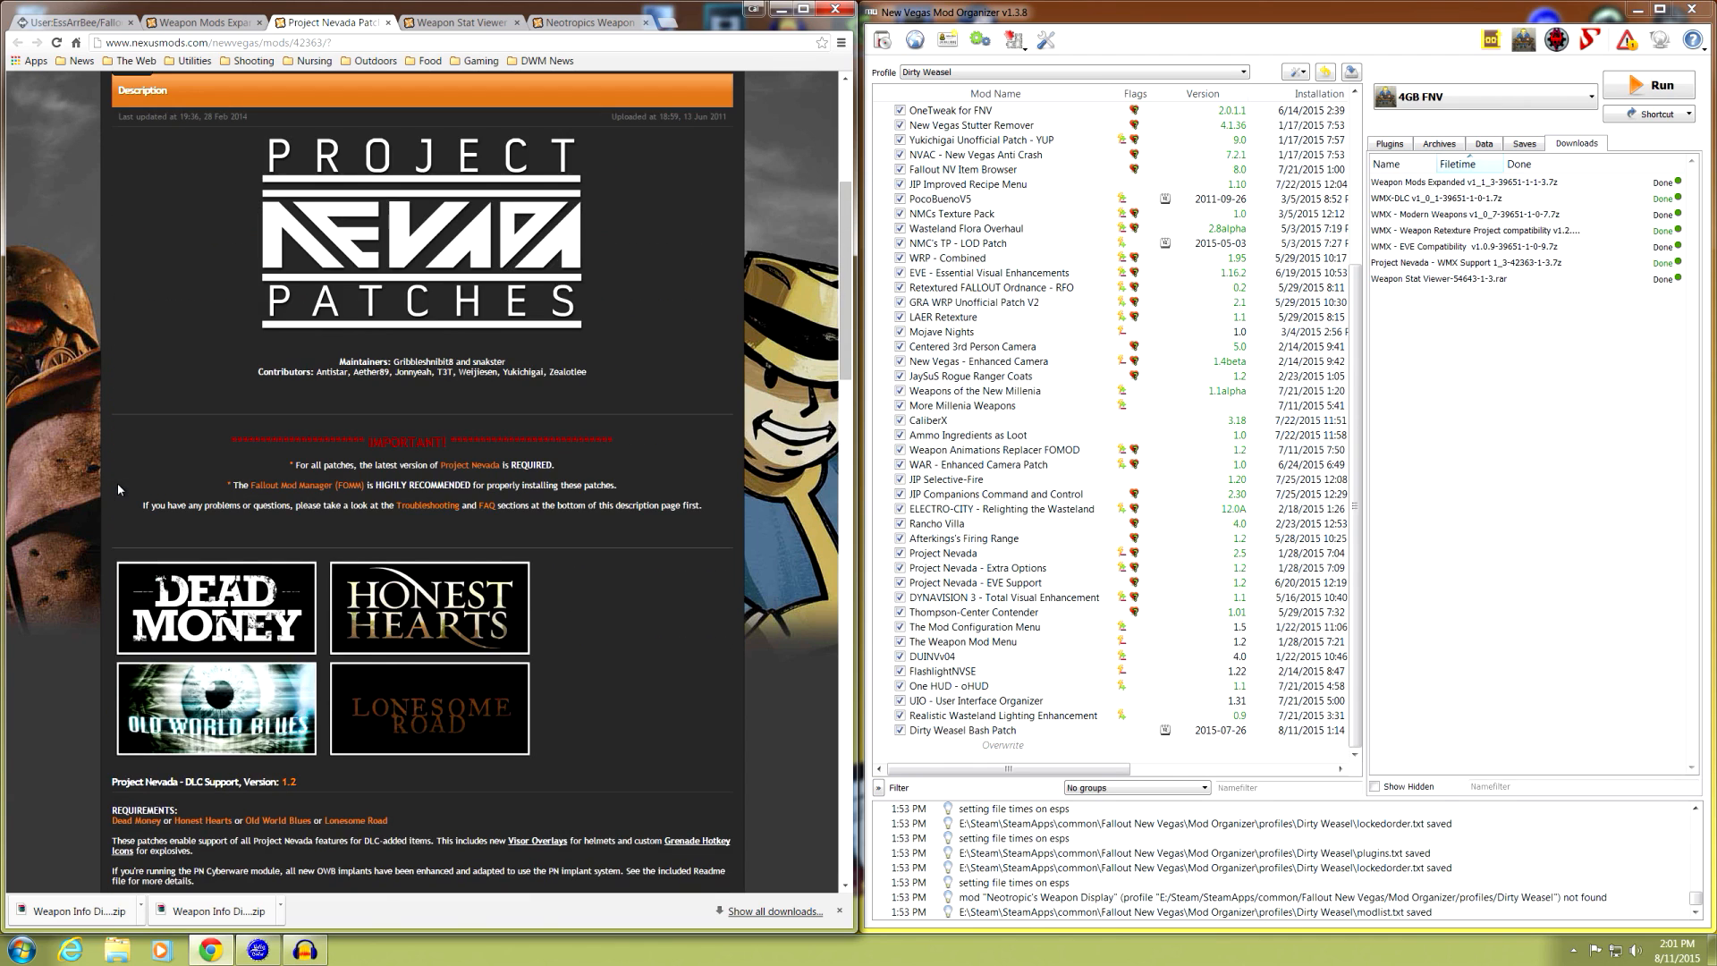
pyautogui.click(156, 251)
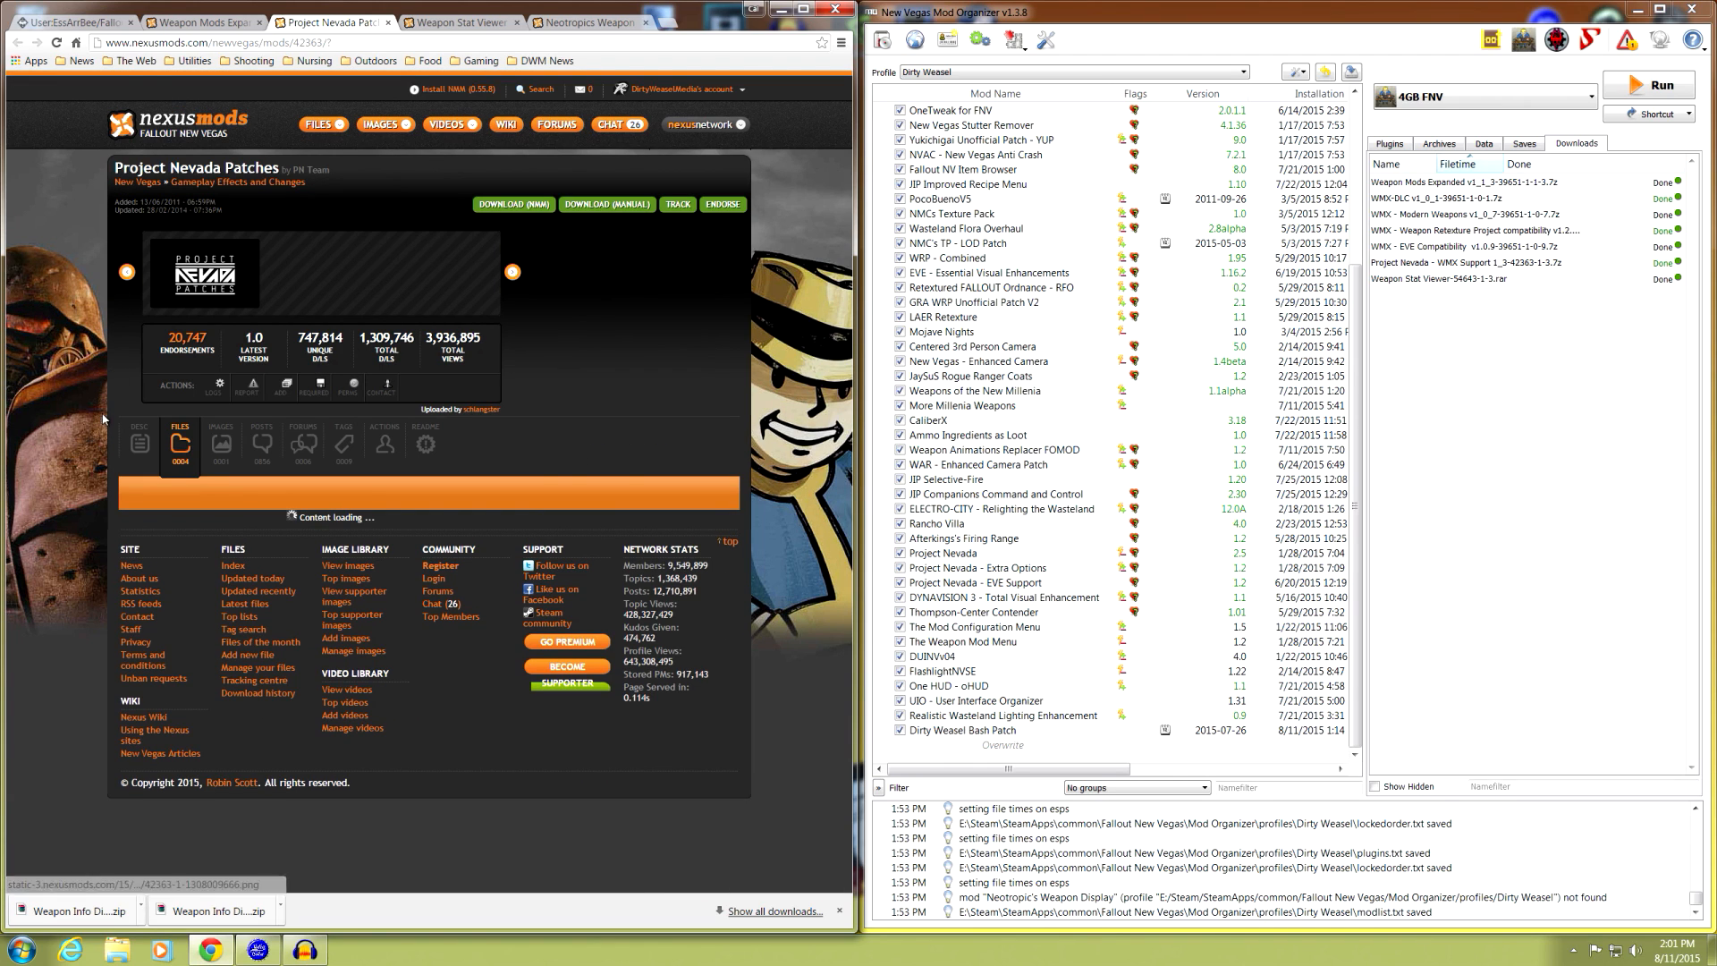
pyautogui.scroll(-2, 107, 445)
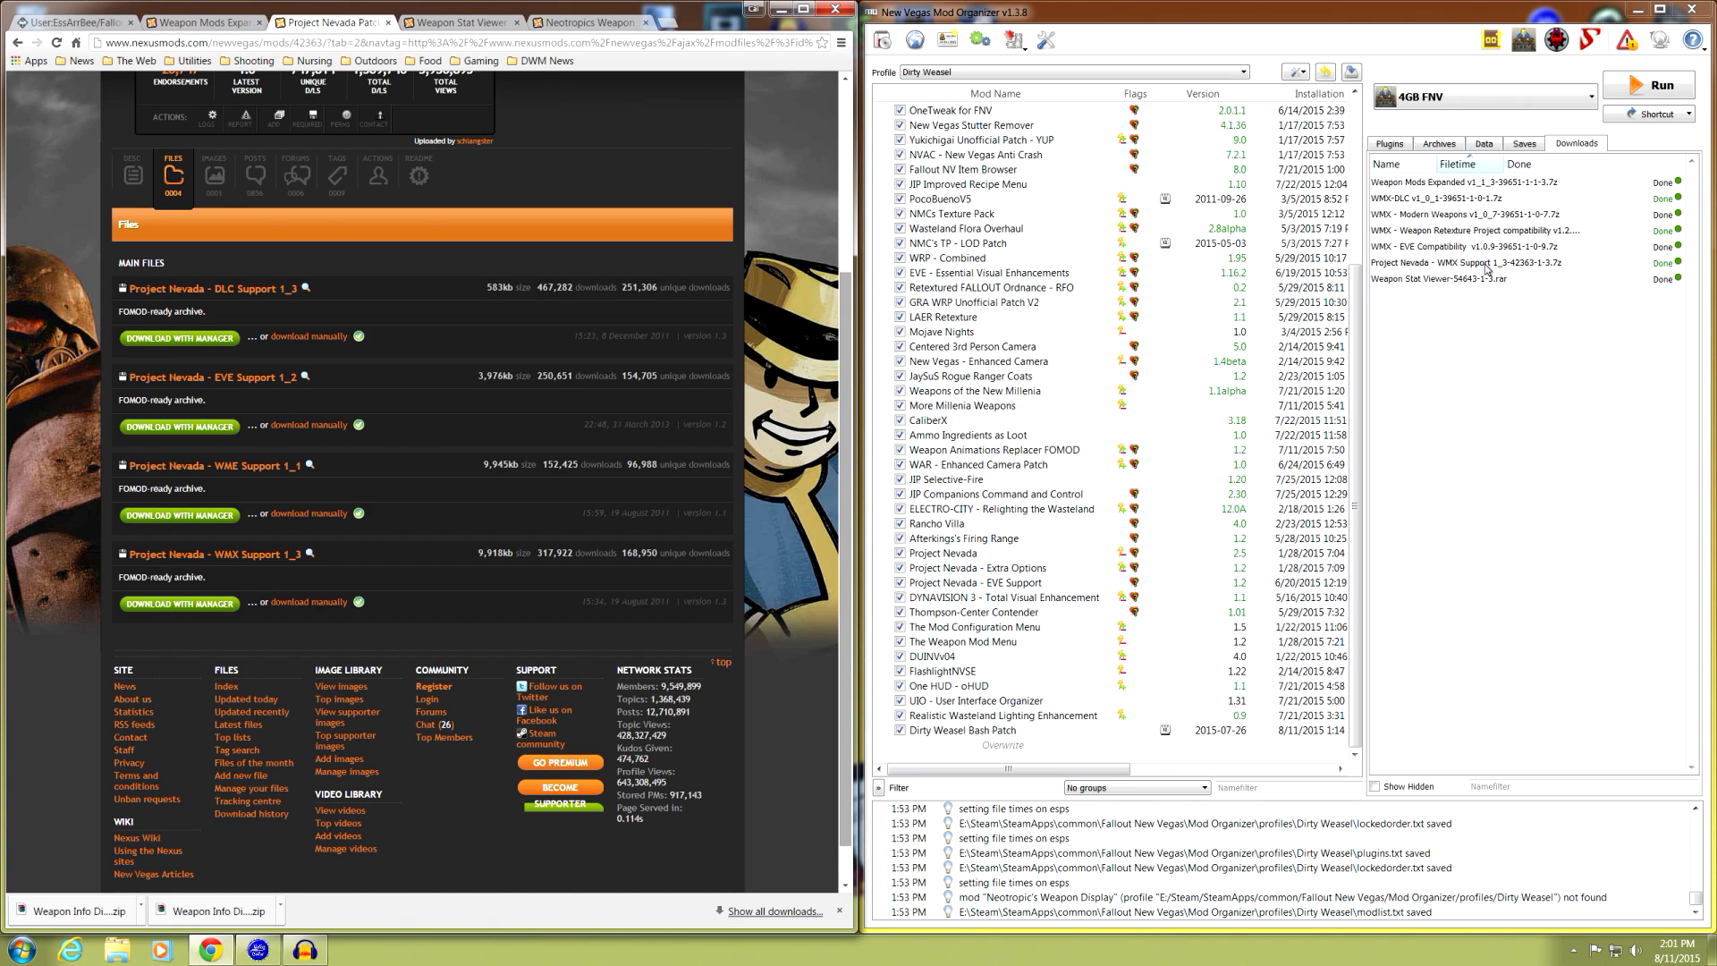
pyautogui.click(780, 9)
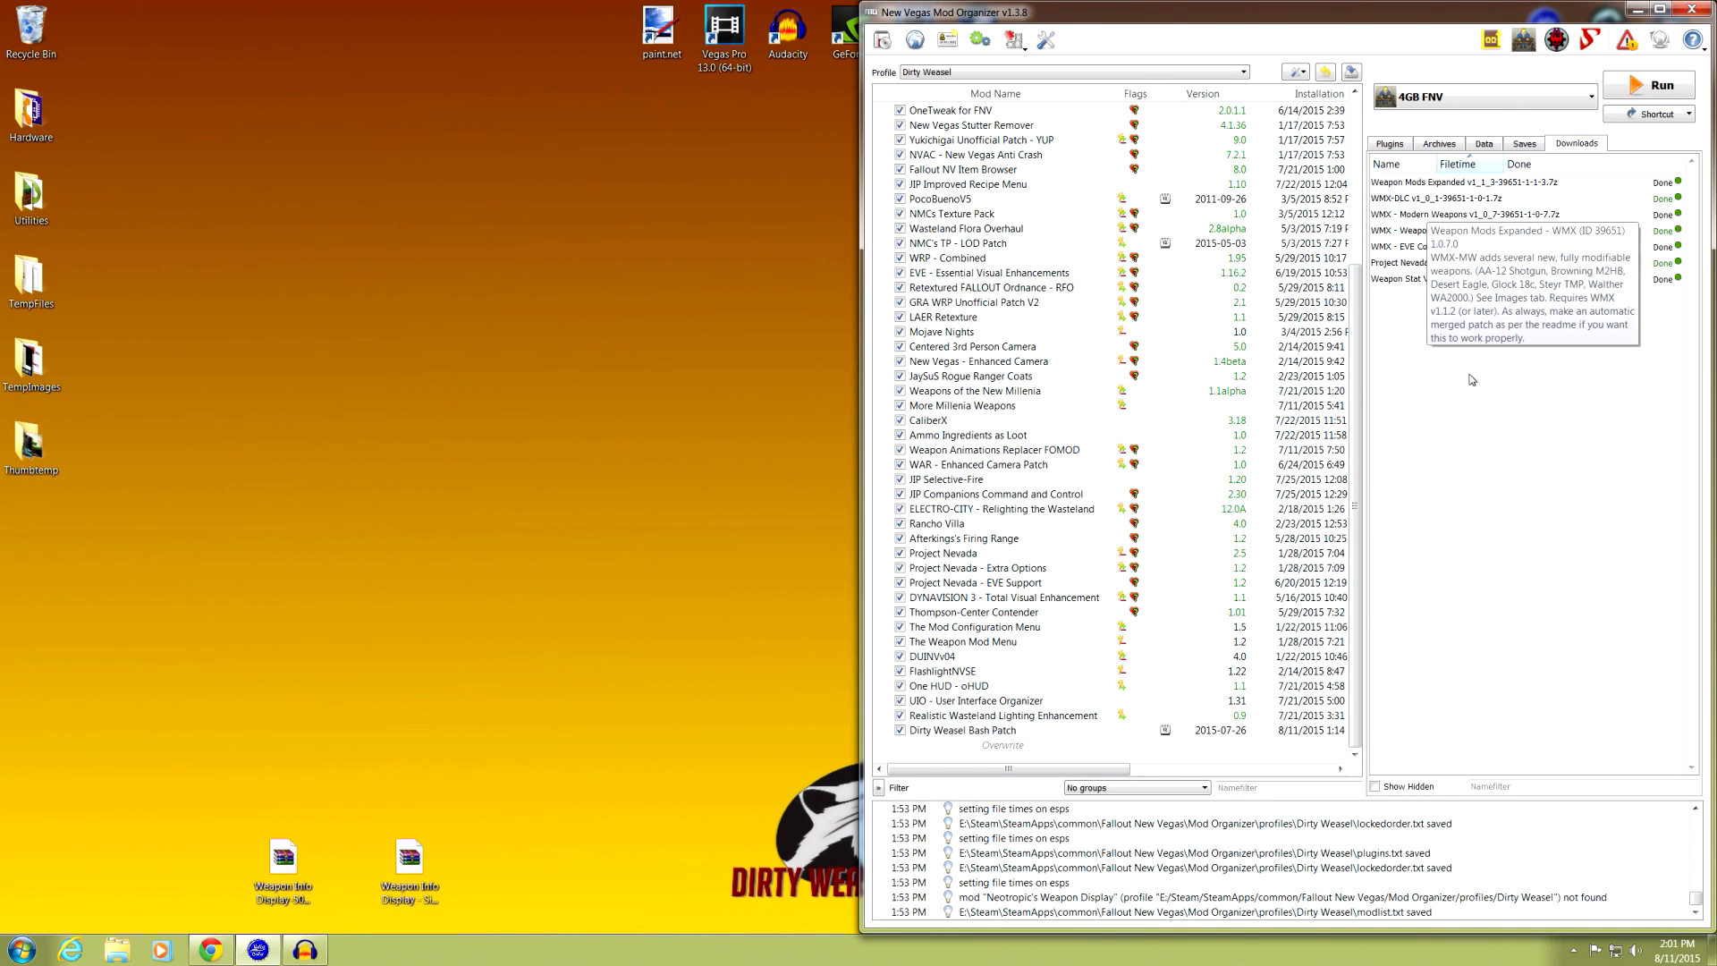
# - Disable the Dirty Weasel Bash Patch and manually install the Weapon Mods Expanded v1_1_3 archive as Weapon Mods Expanded - WMX, consulting the guide
pyautogui.click(901, 731)
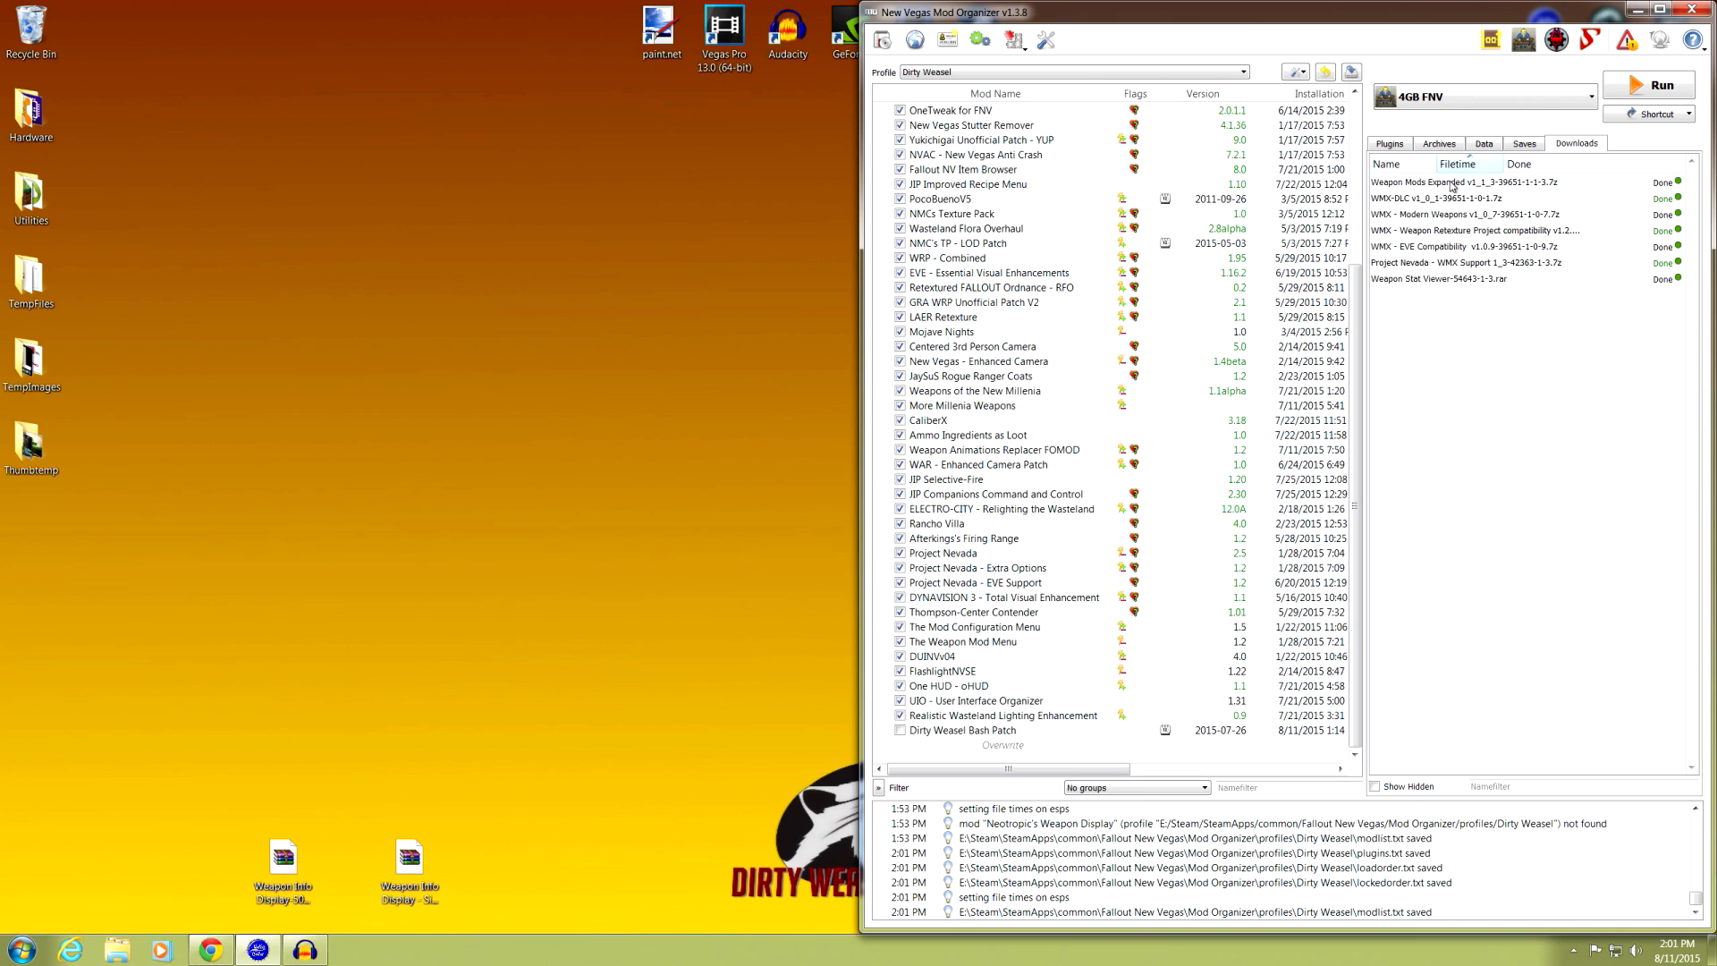
pyautogui.moveTo(1453, 184)
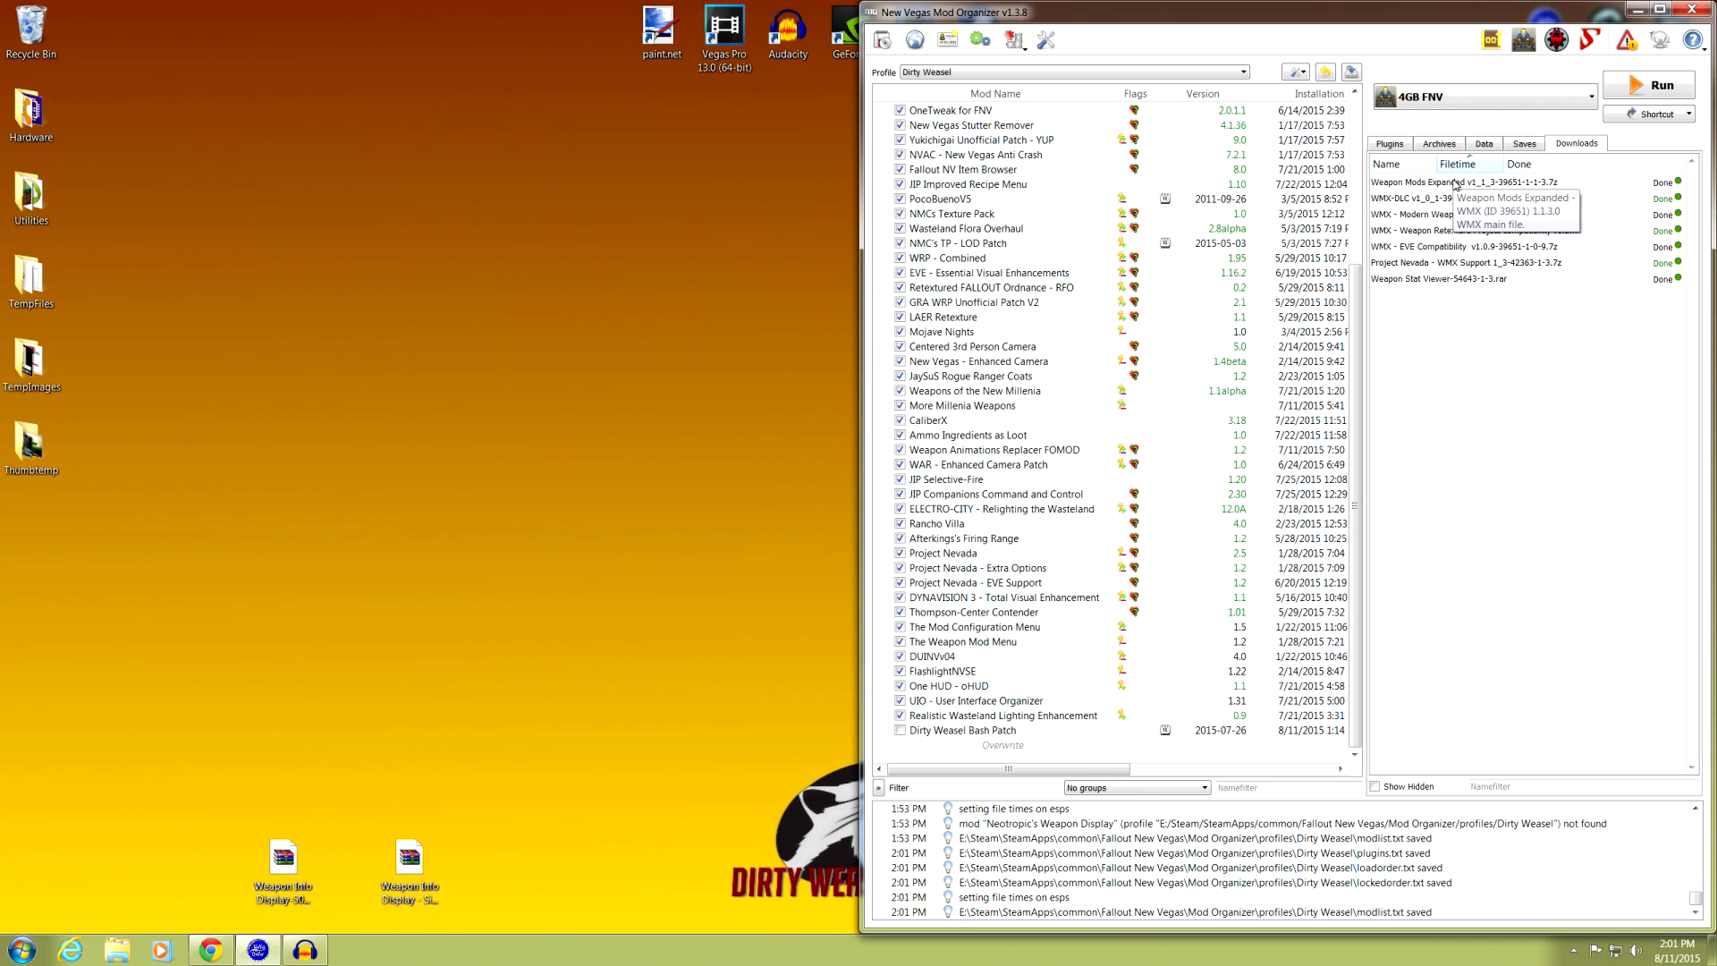
pyautogui.doubleClick(1454, 183)
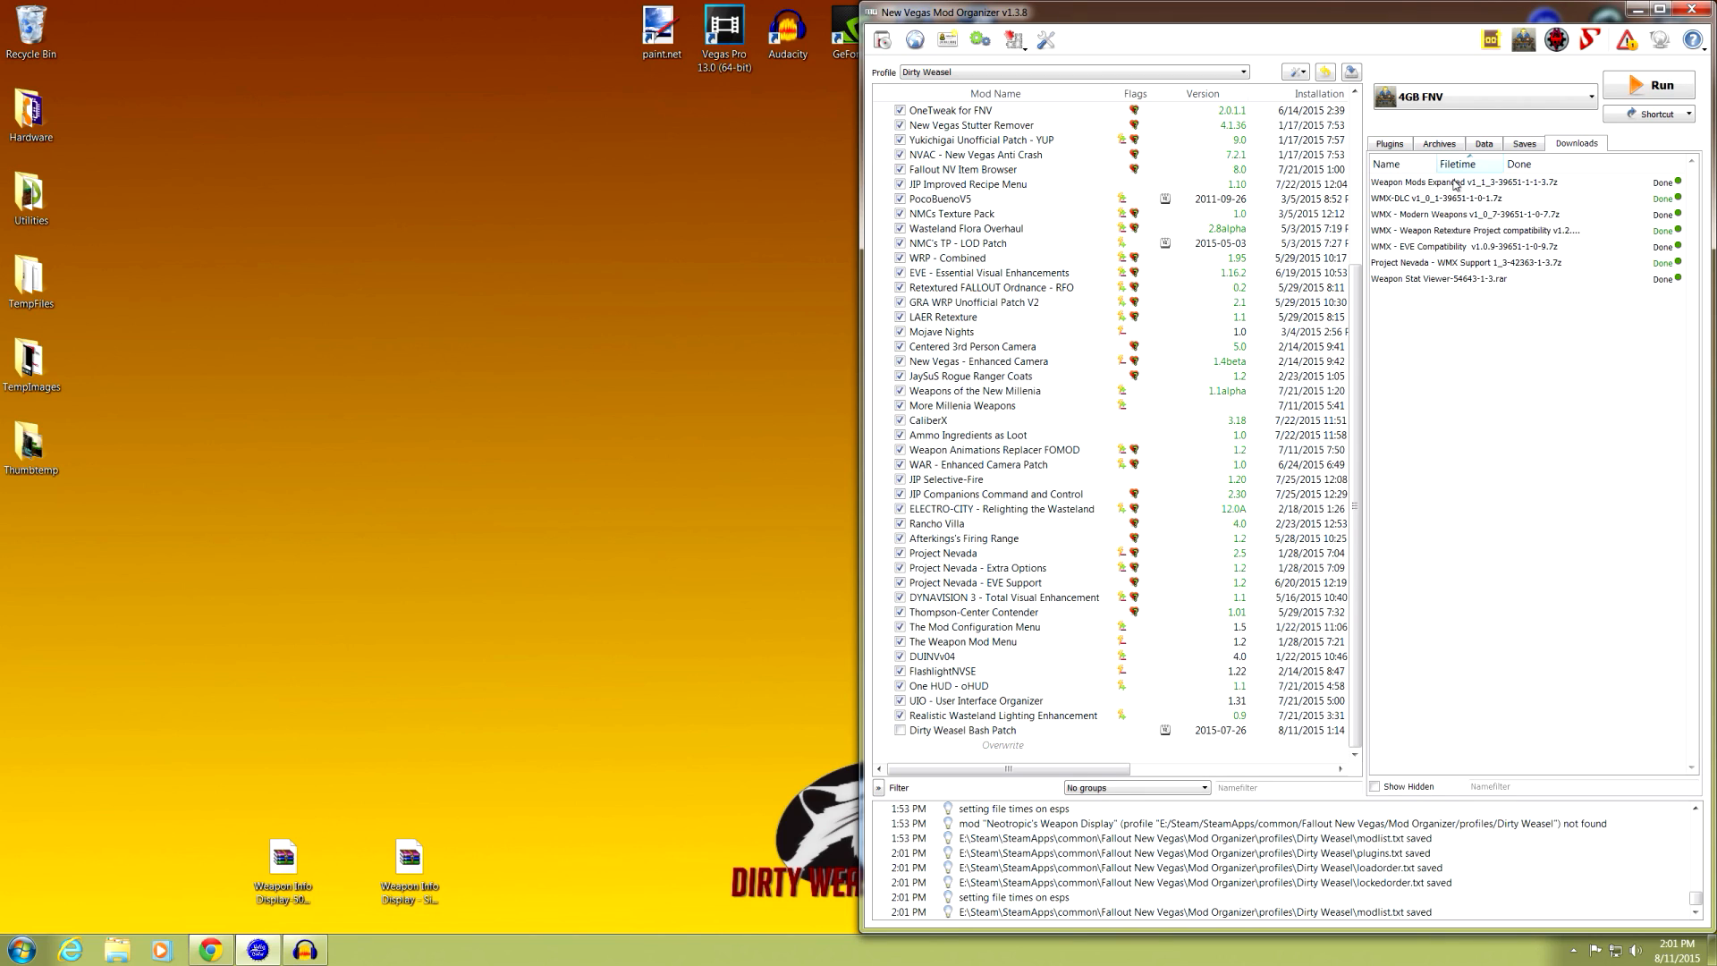
pyautogui.click(1274, 534)
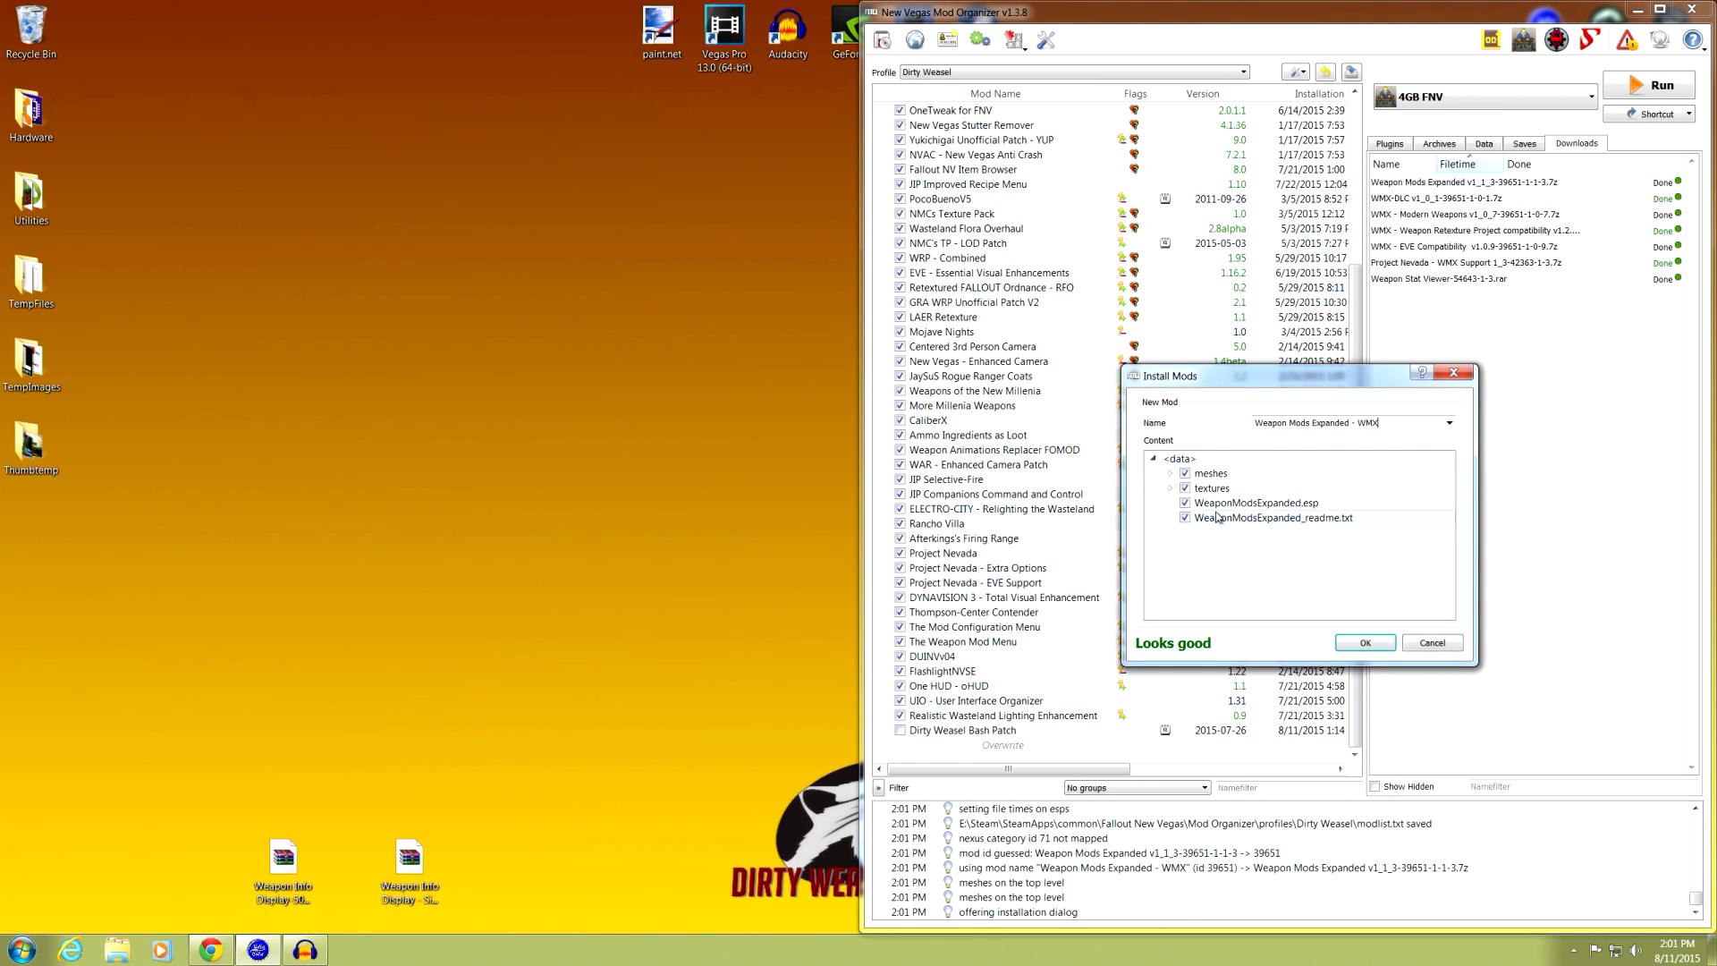
pyautogui.click(210, 950)
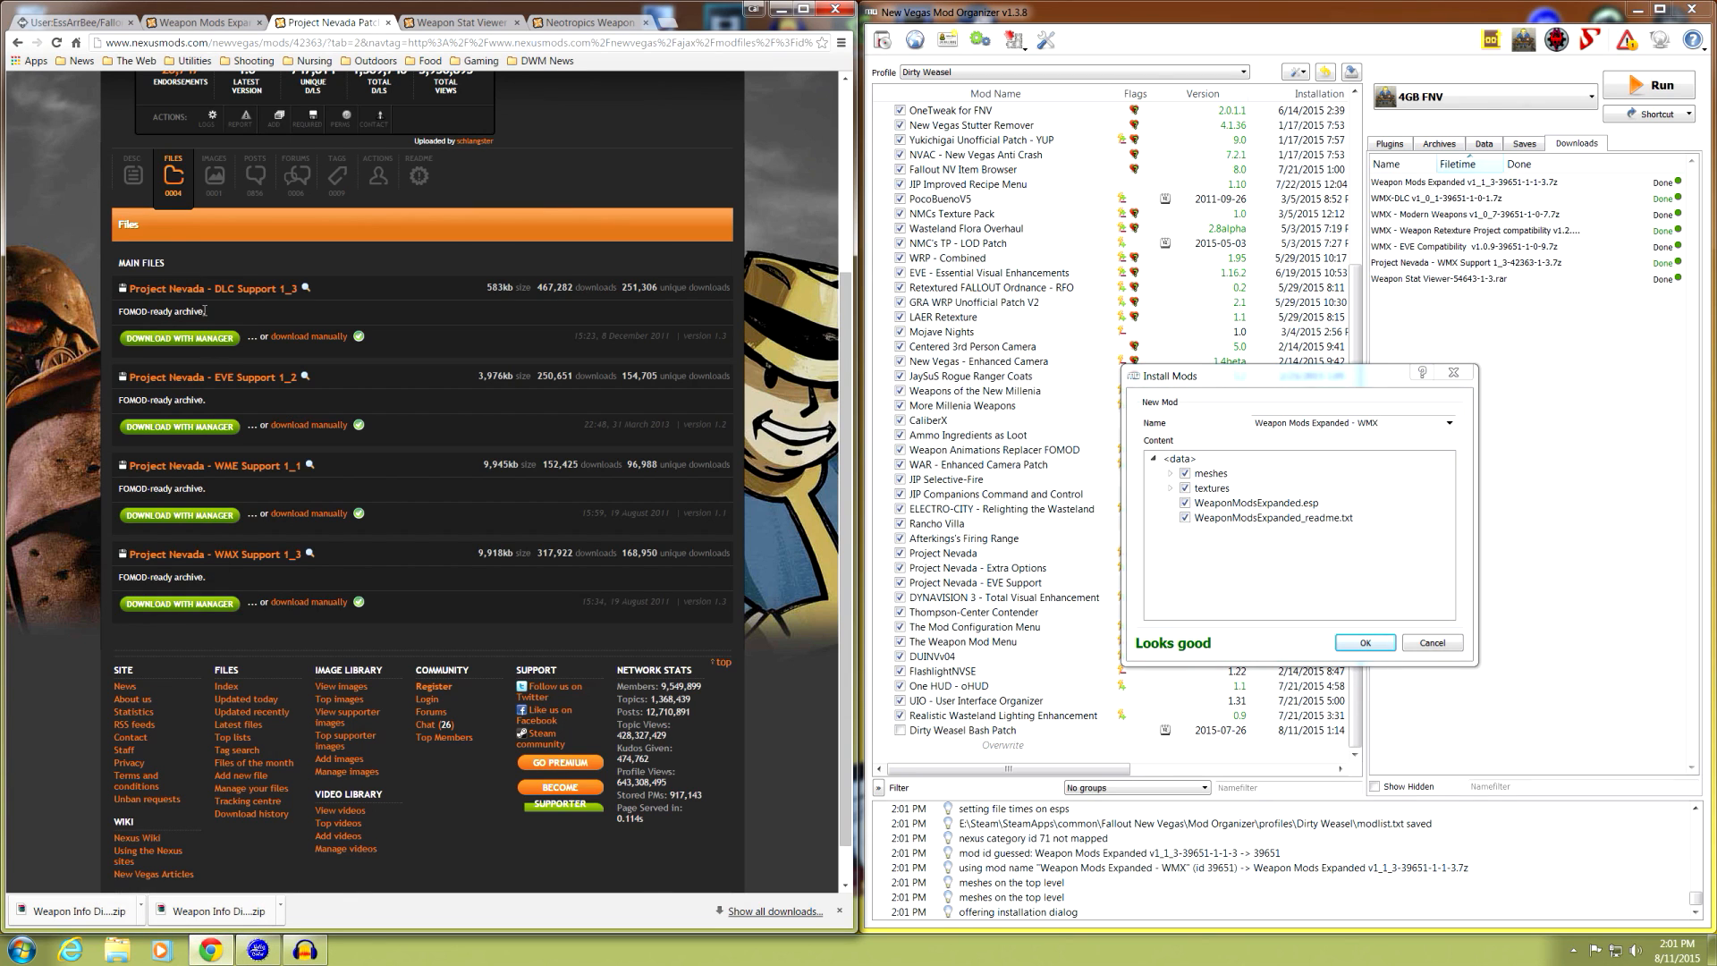
pyautogui.click(83, 27)
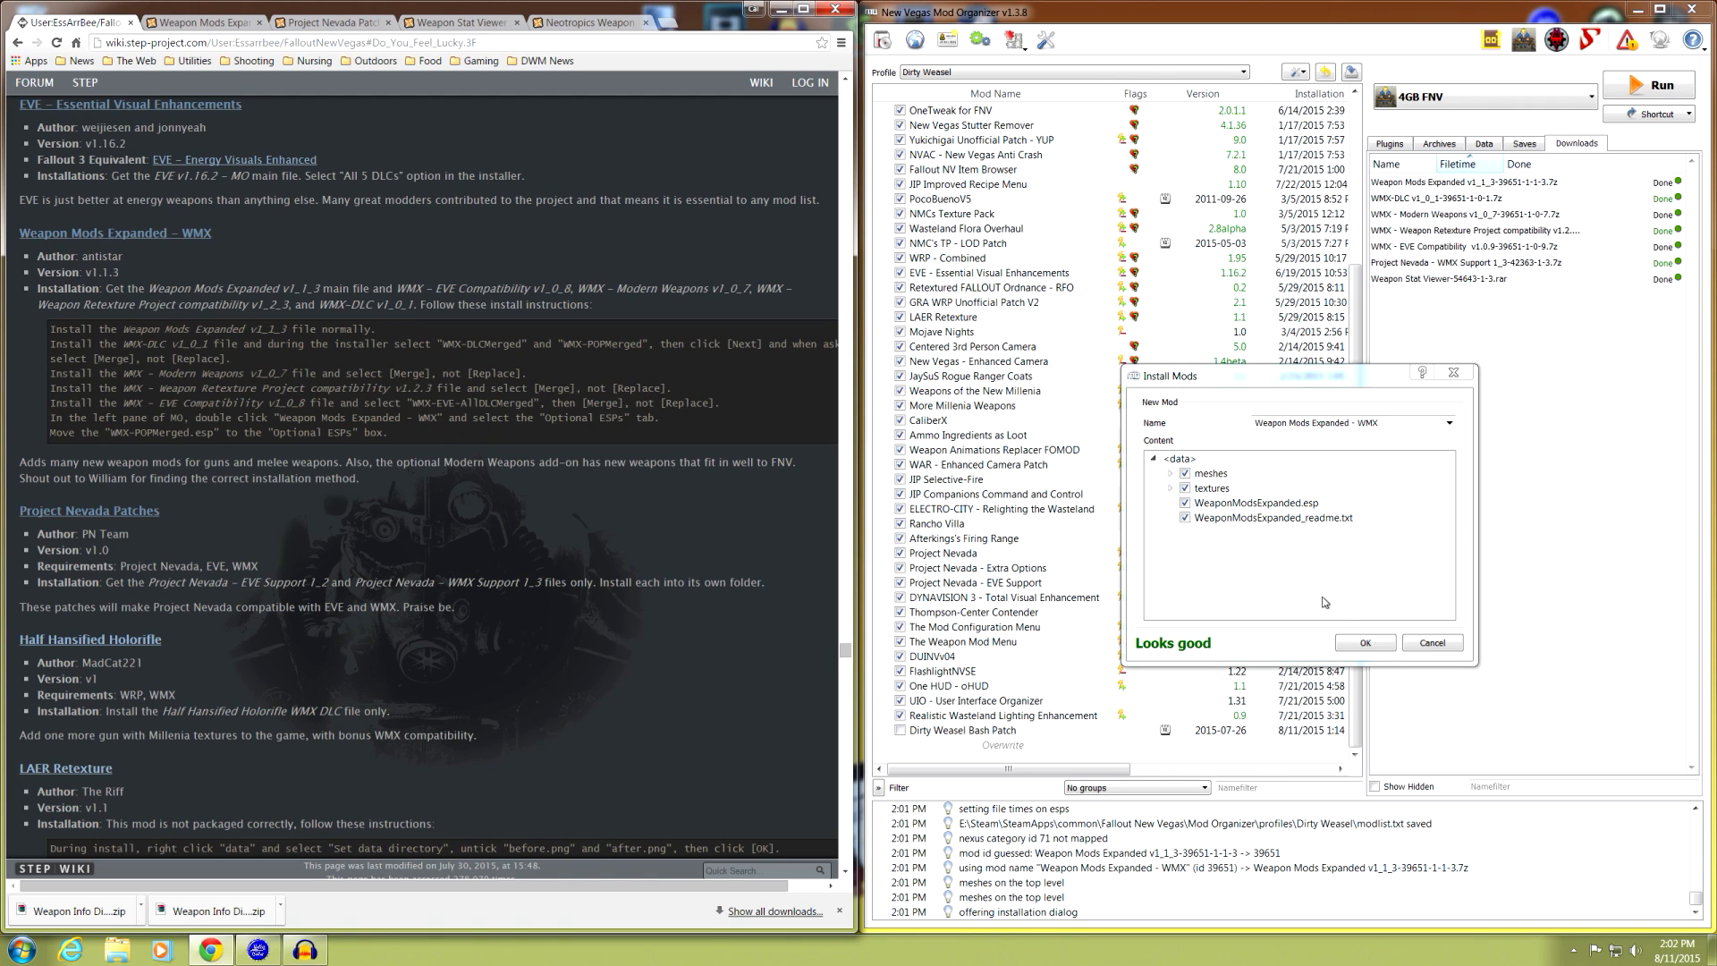
pyautogui.click(1358, 642)
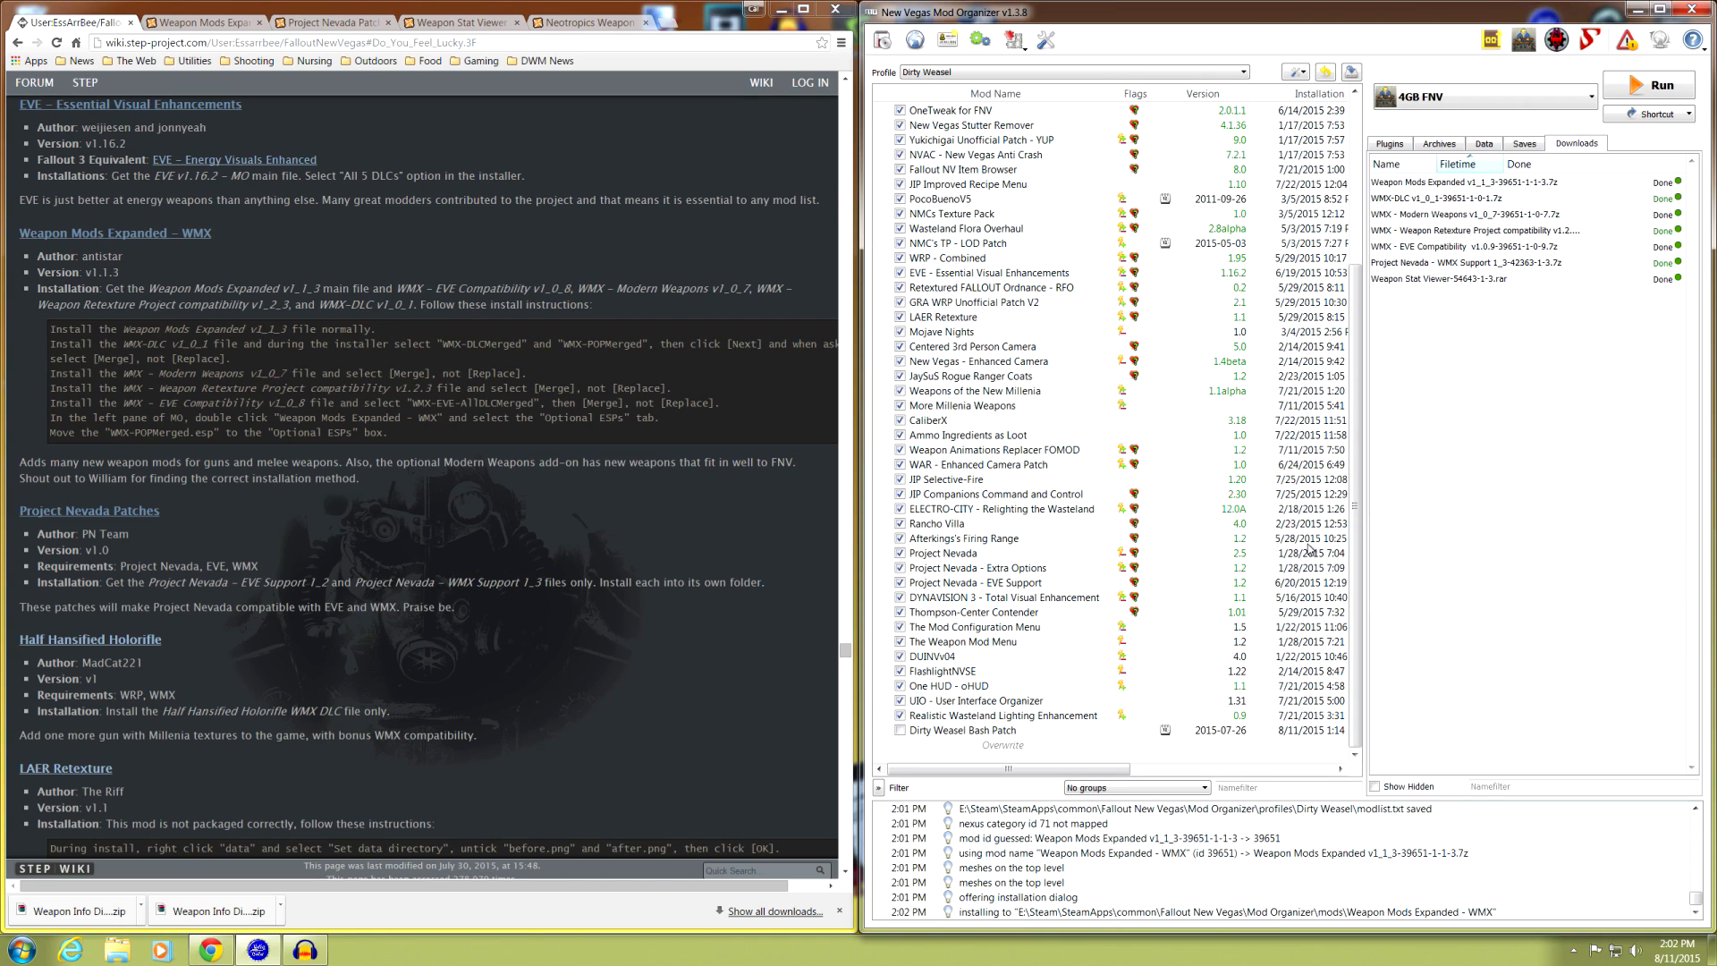
# - Enable Weapon Mods Expanded - WMX and place it directly above the Dirty Weasel Bash Patch in the mod order
pyautogui.click(901, 745)
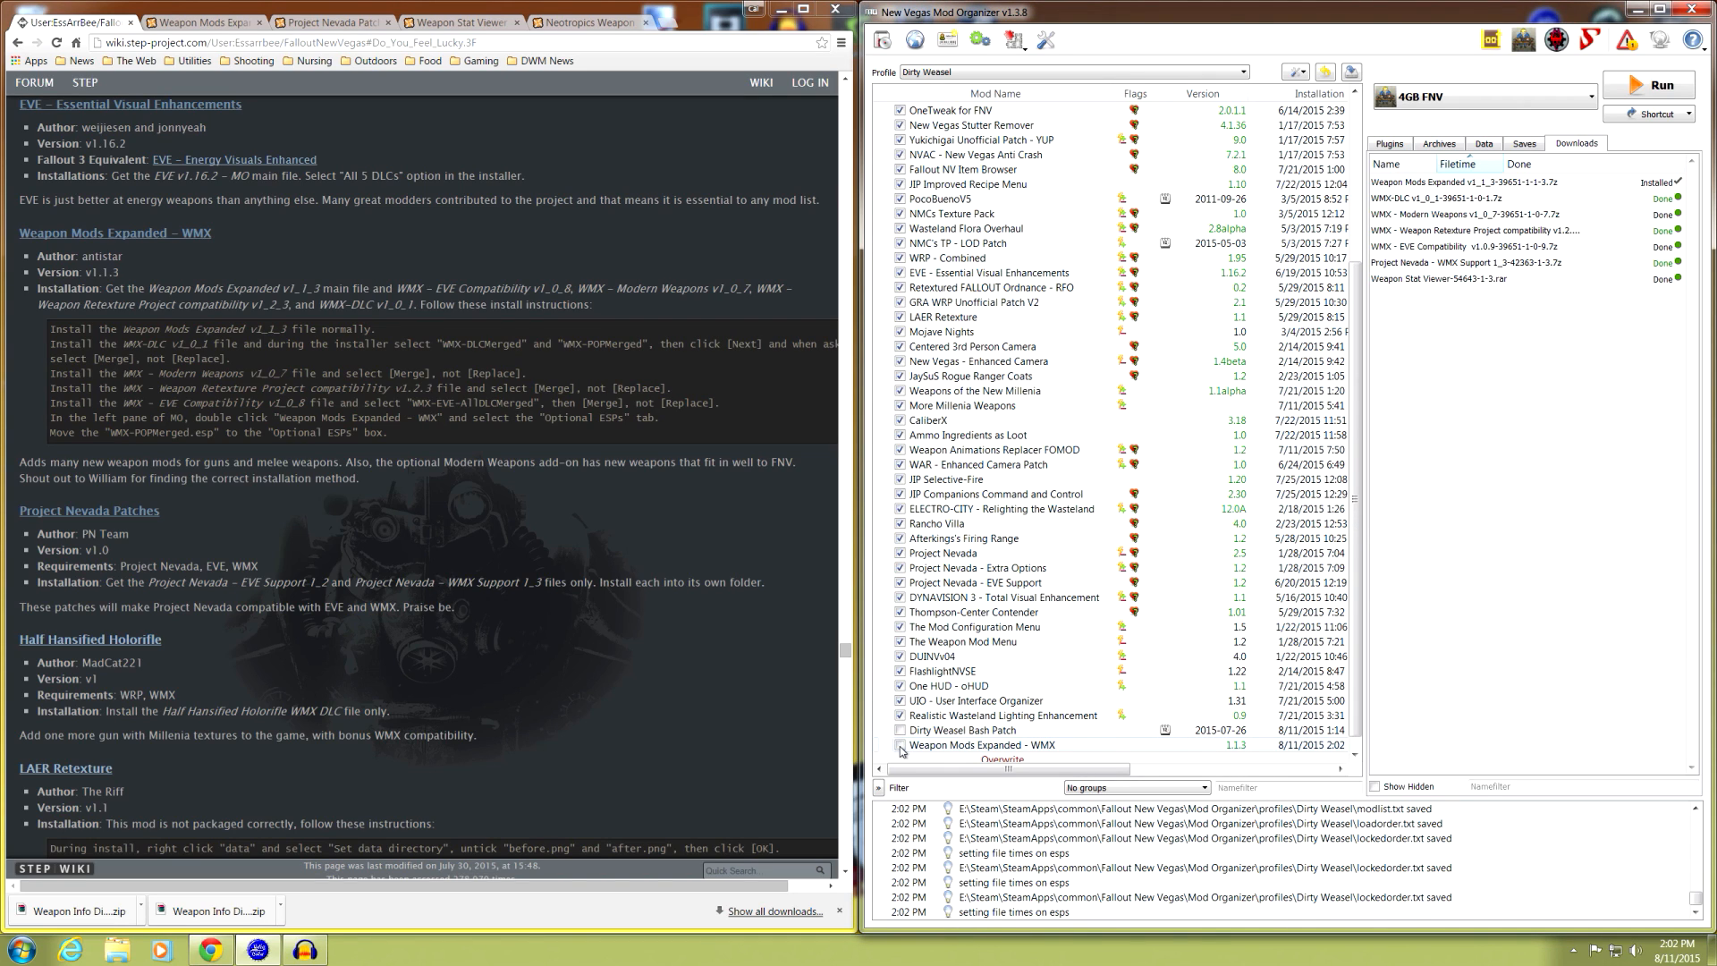
pyautogui.moveTo(937, 745); pyautogui.dragTo(936, 730)
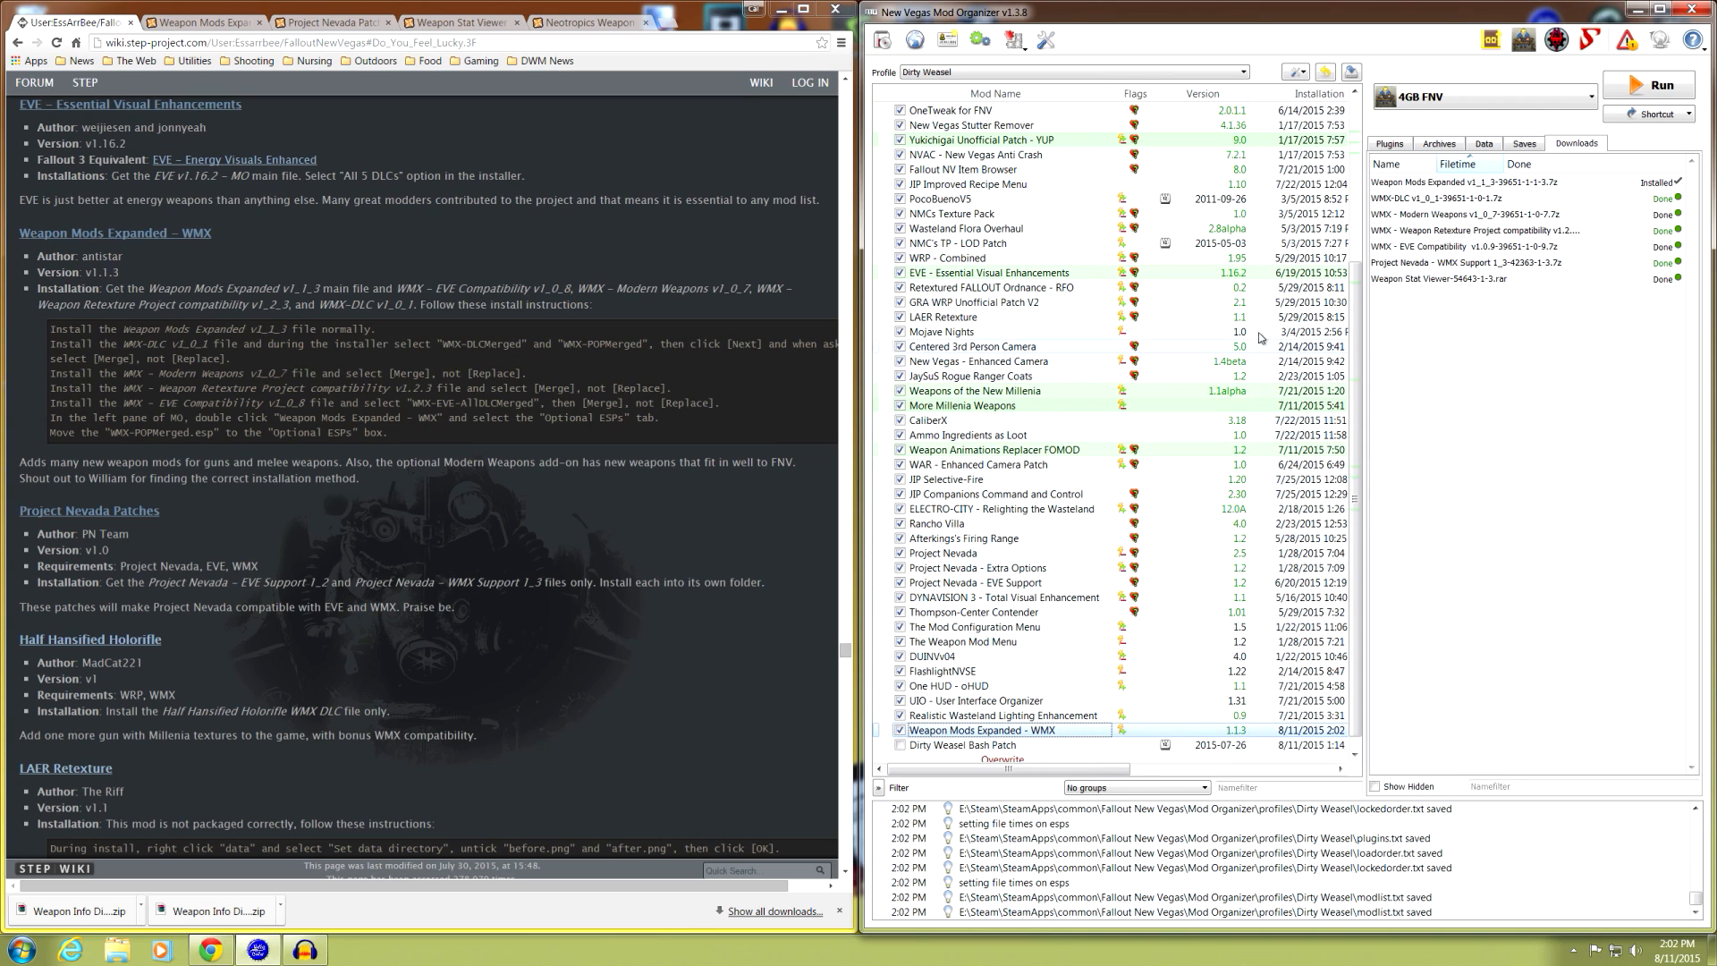
# - Install the WMX-DLC v1_0_1 archive with the WMX-DLCMerged and WMX-POPMerged options, merging it into the existing Weapon Mods Expanded - WMX mod
pyautogui.doubleClick(1410, 201)
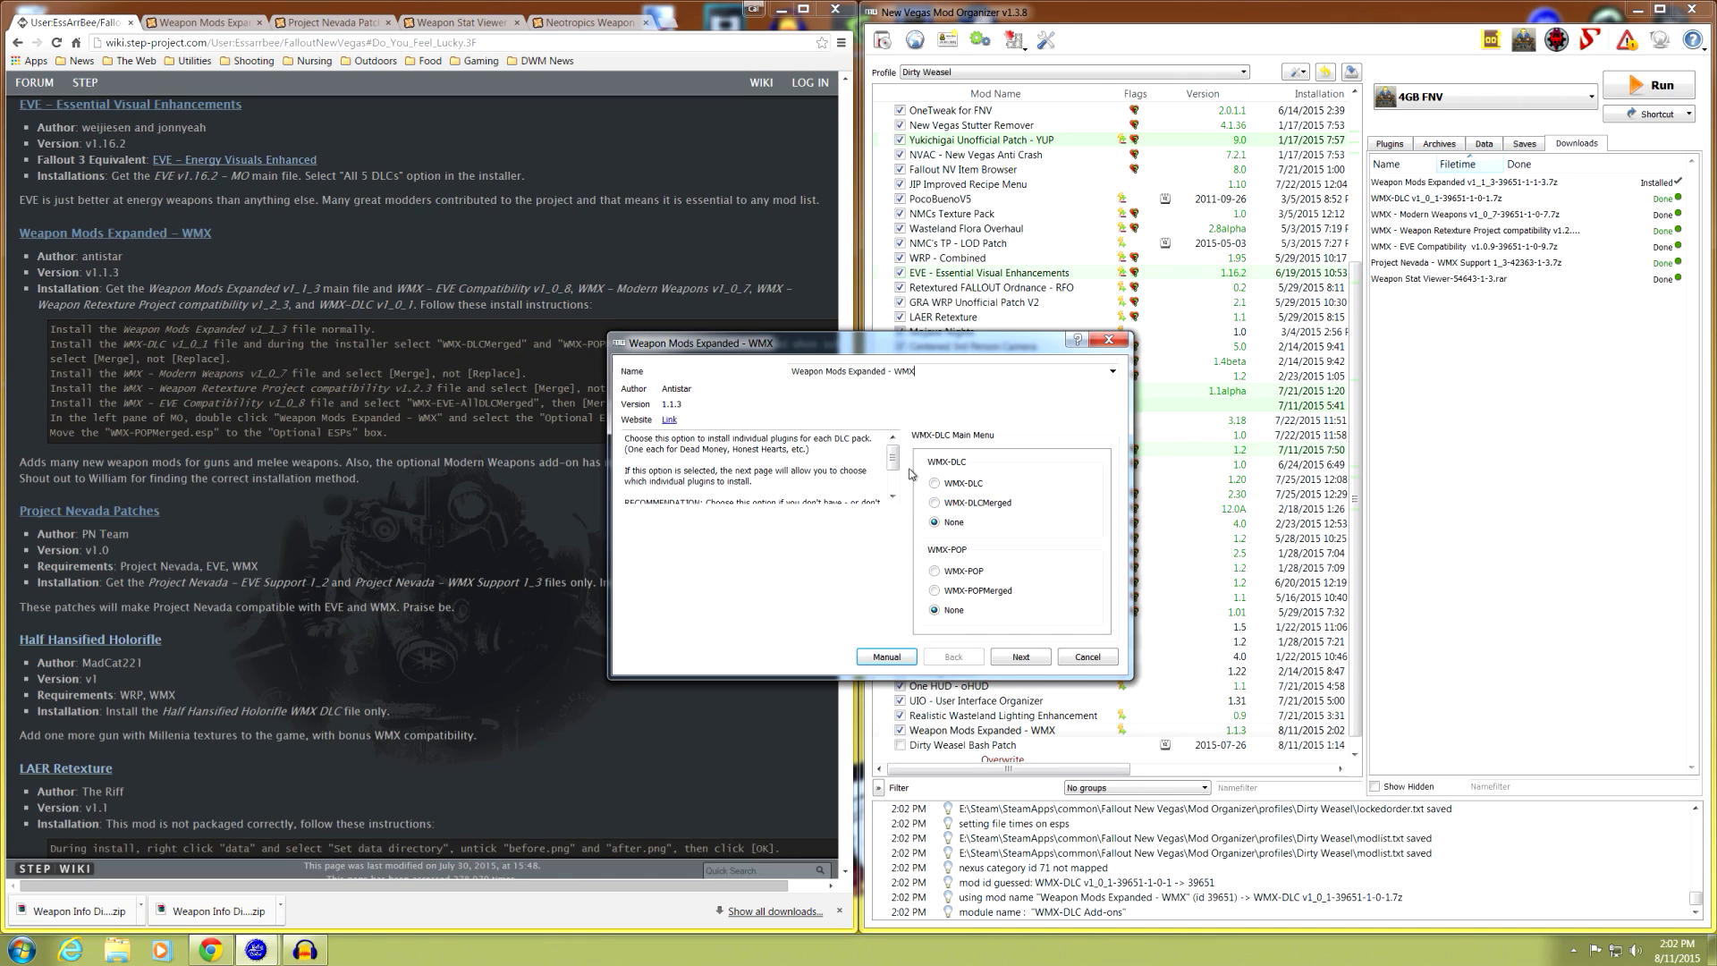
pyautogui.moveTo(933, 508)
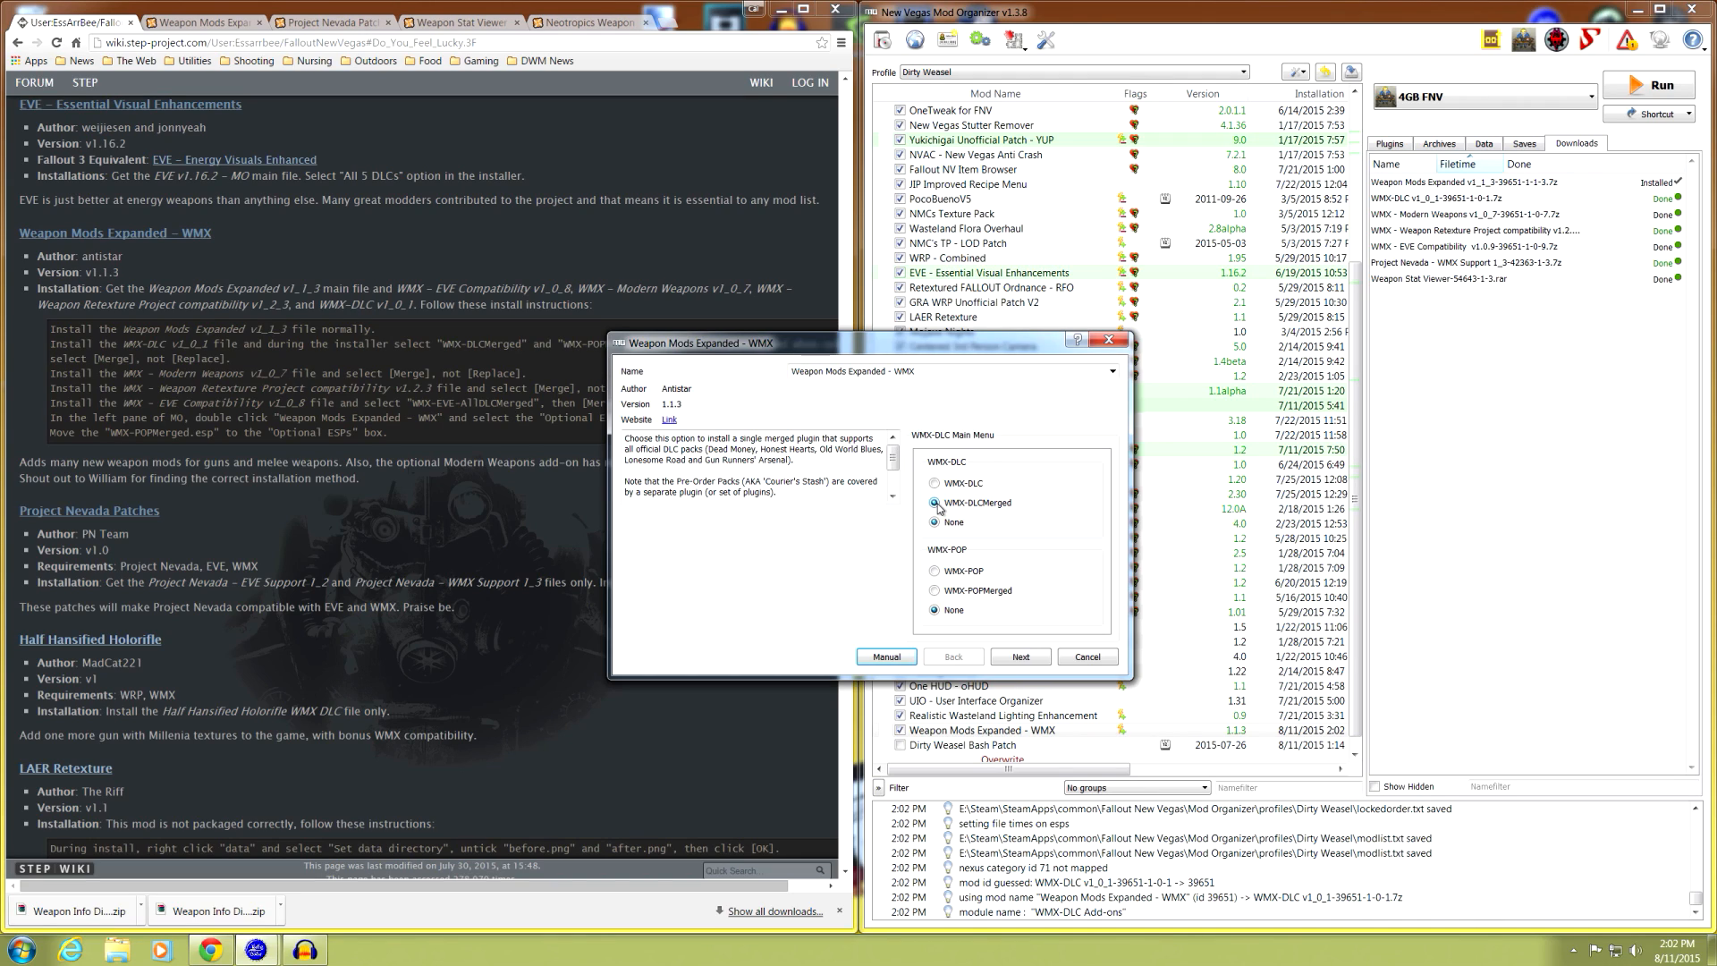
pyautogui.moveTo(963, 600)
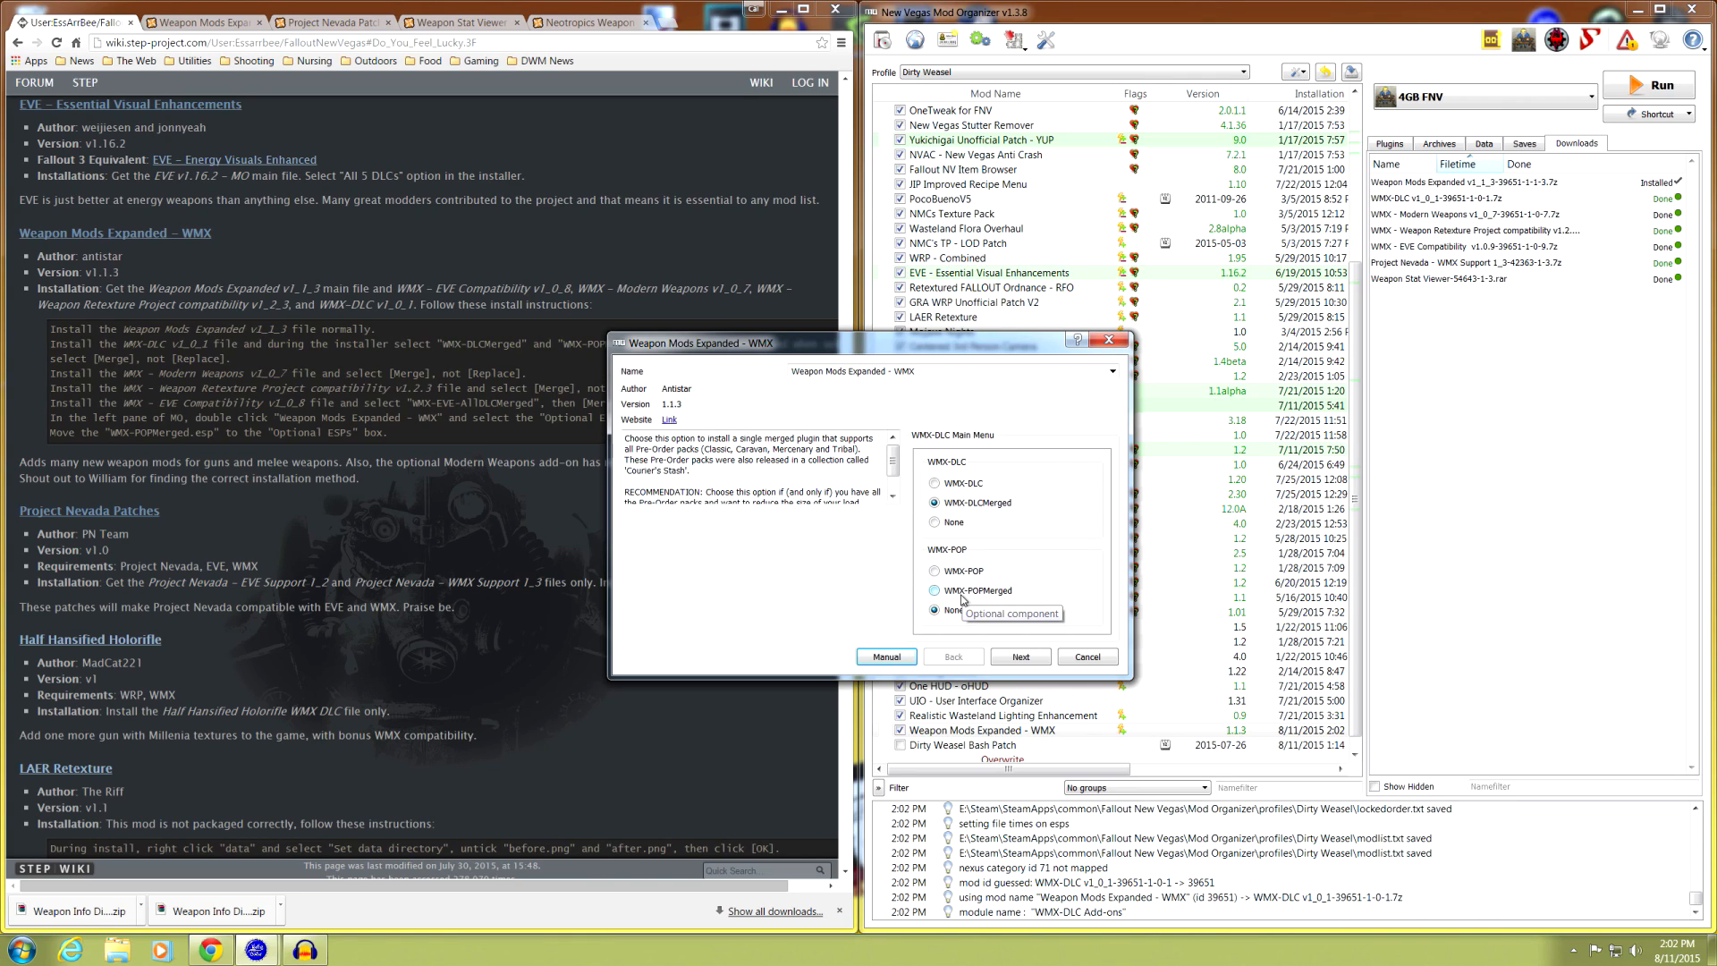
pyautogui.click(962, 594)
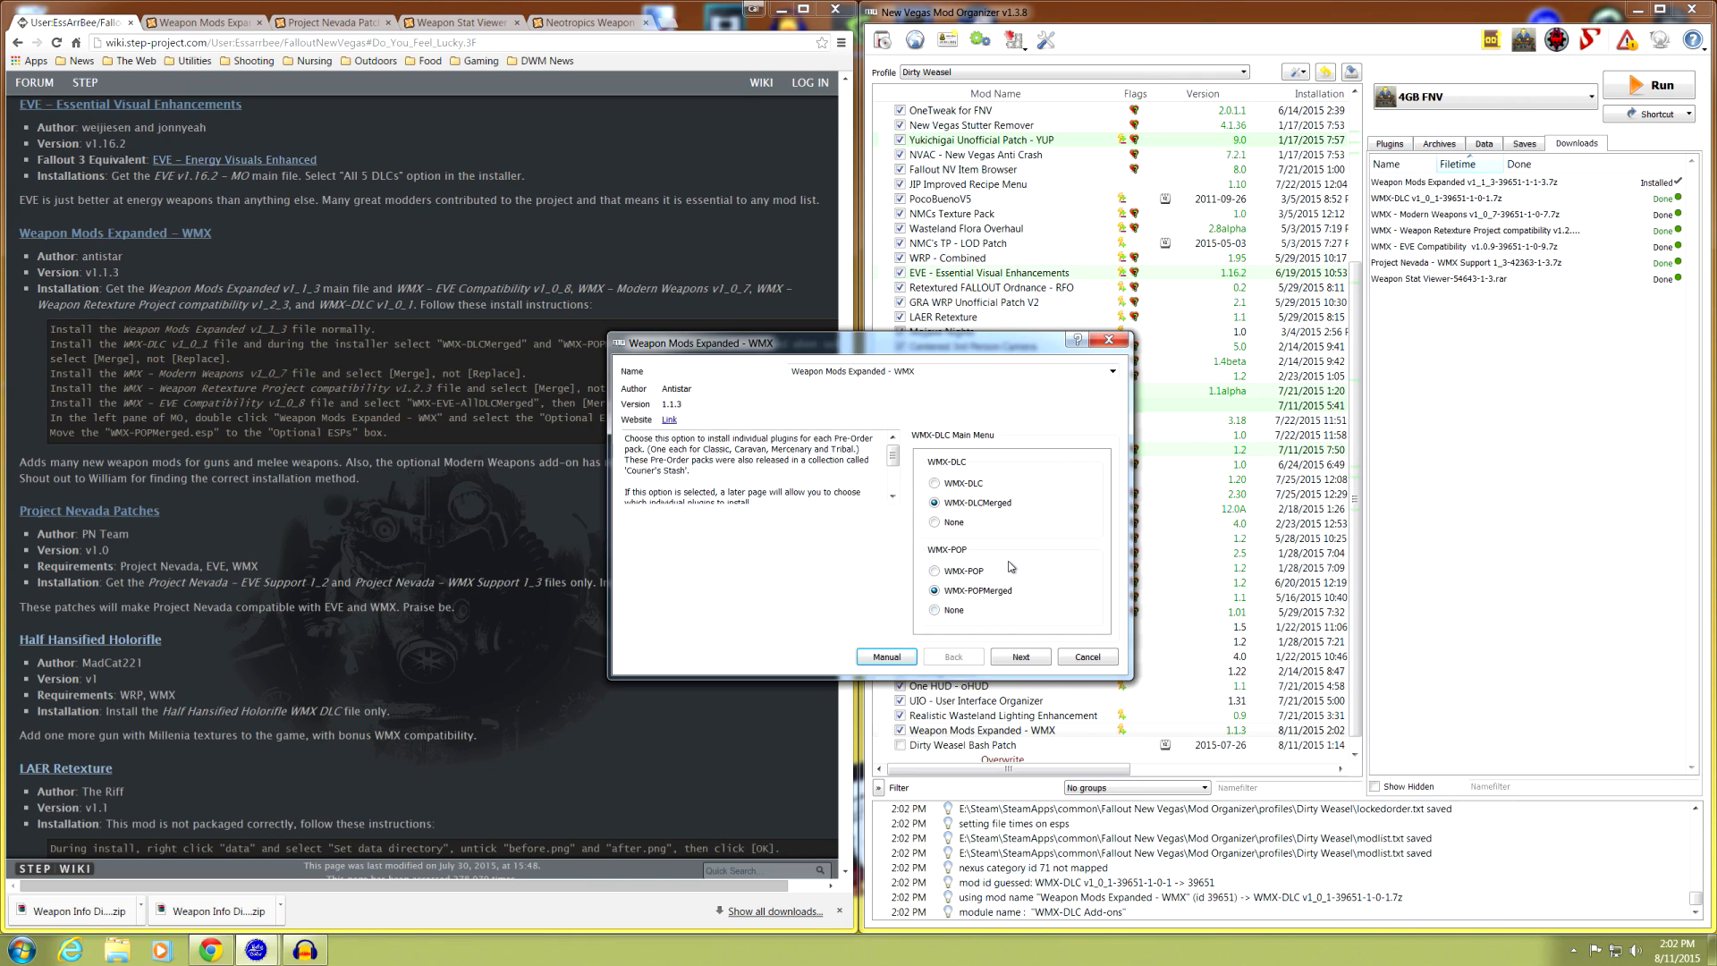
pyautogui.moveTo(977, 490)
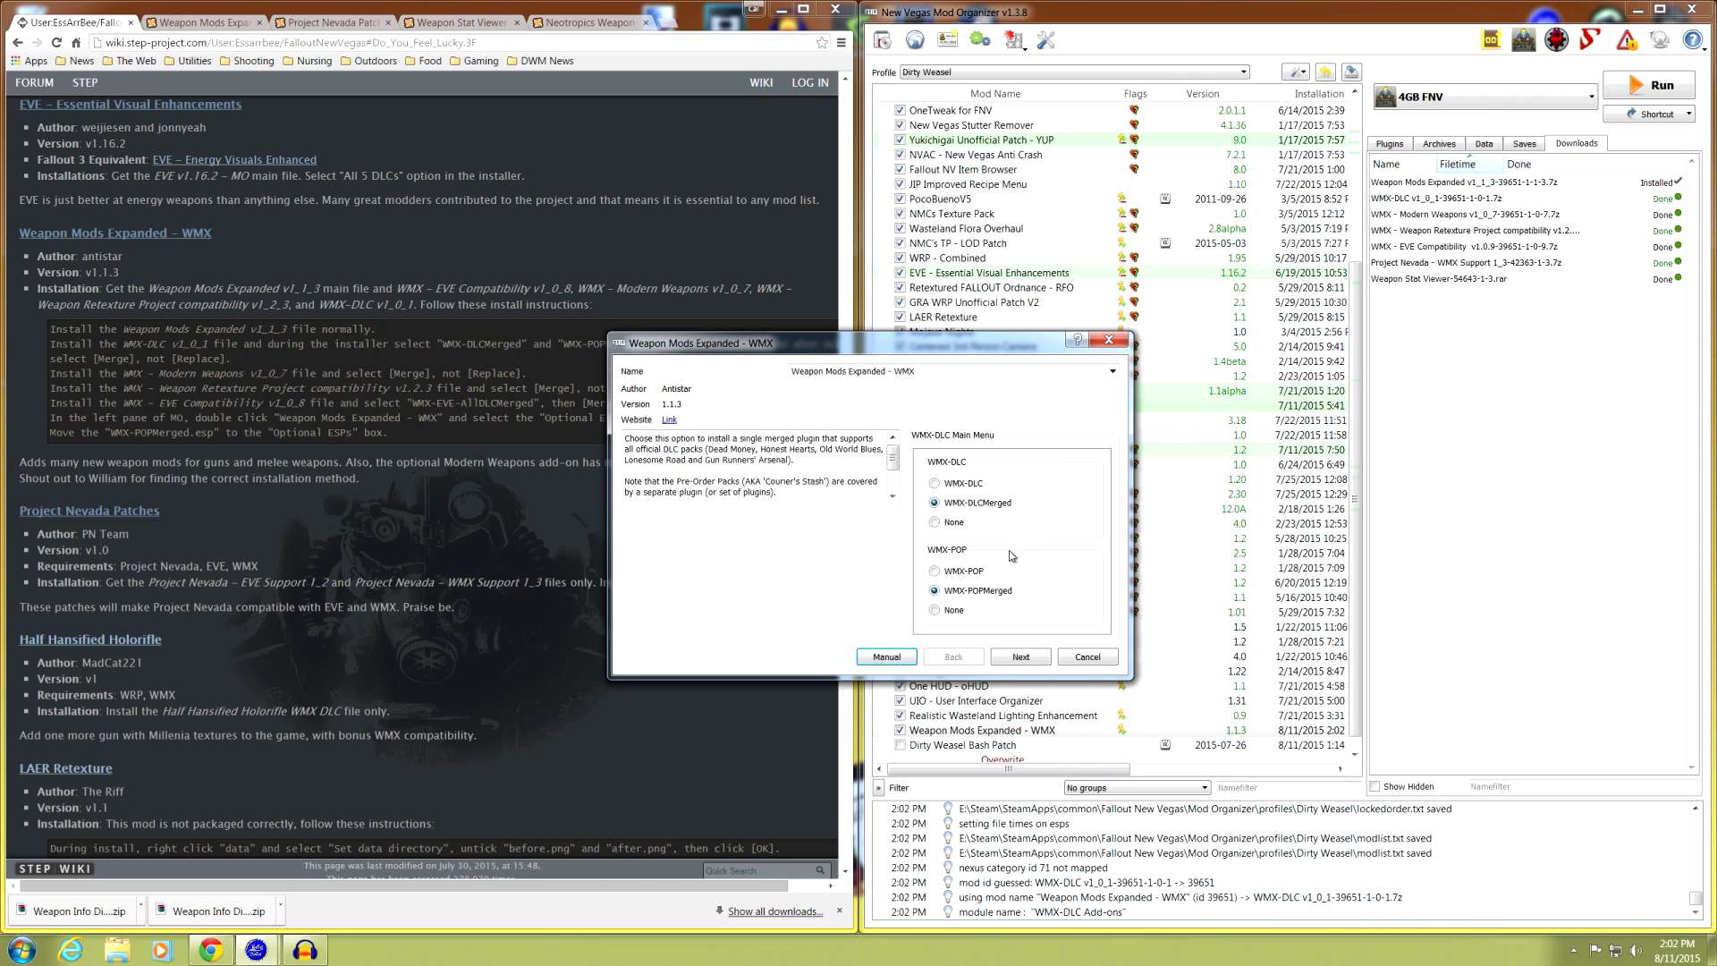
pyautogui.click(960, 577)
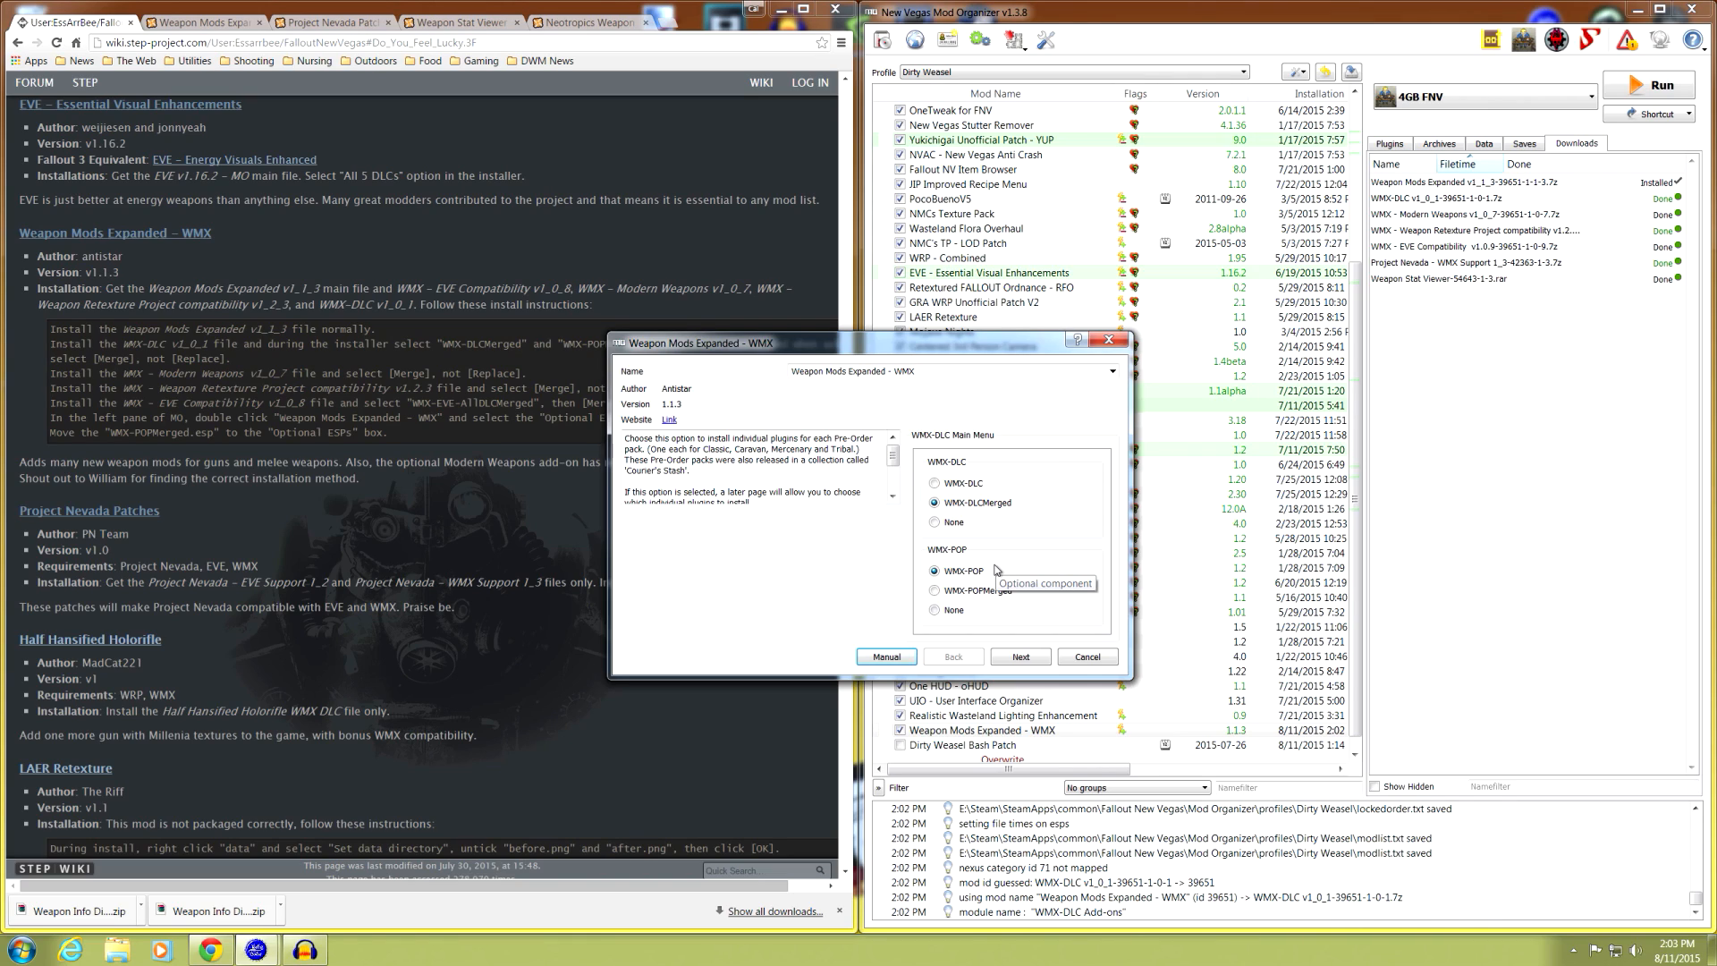
pyautogui.click(935, 592)
pyautogui.click(1011, 658)
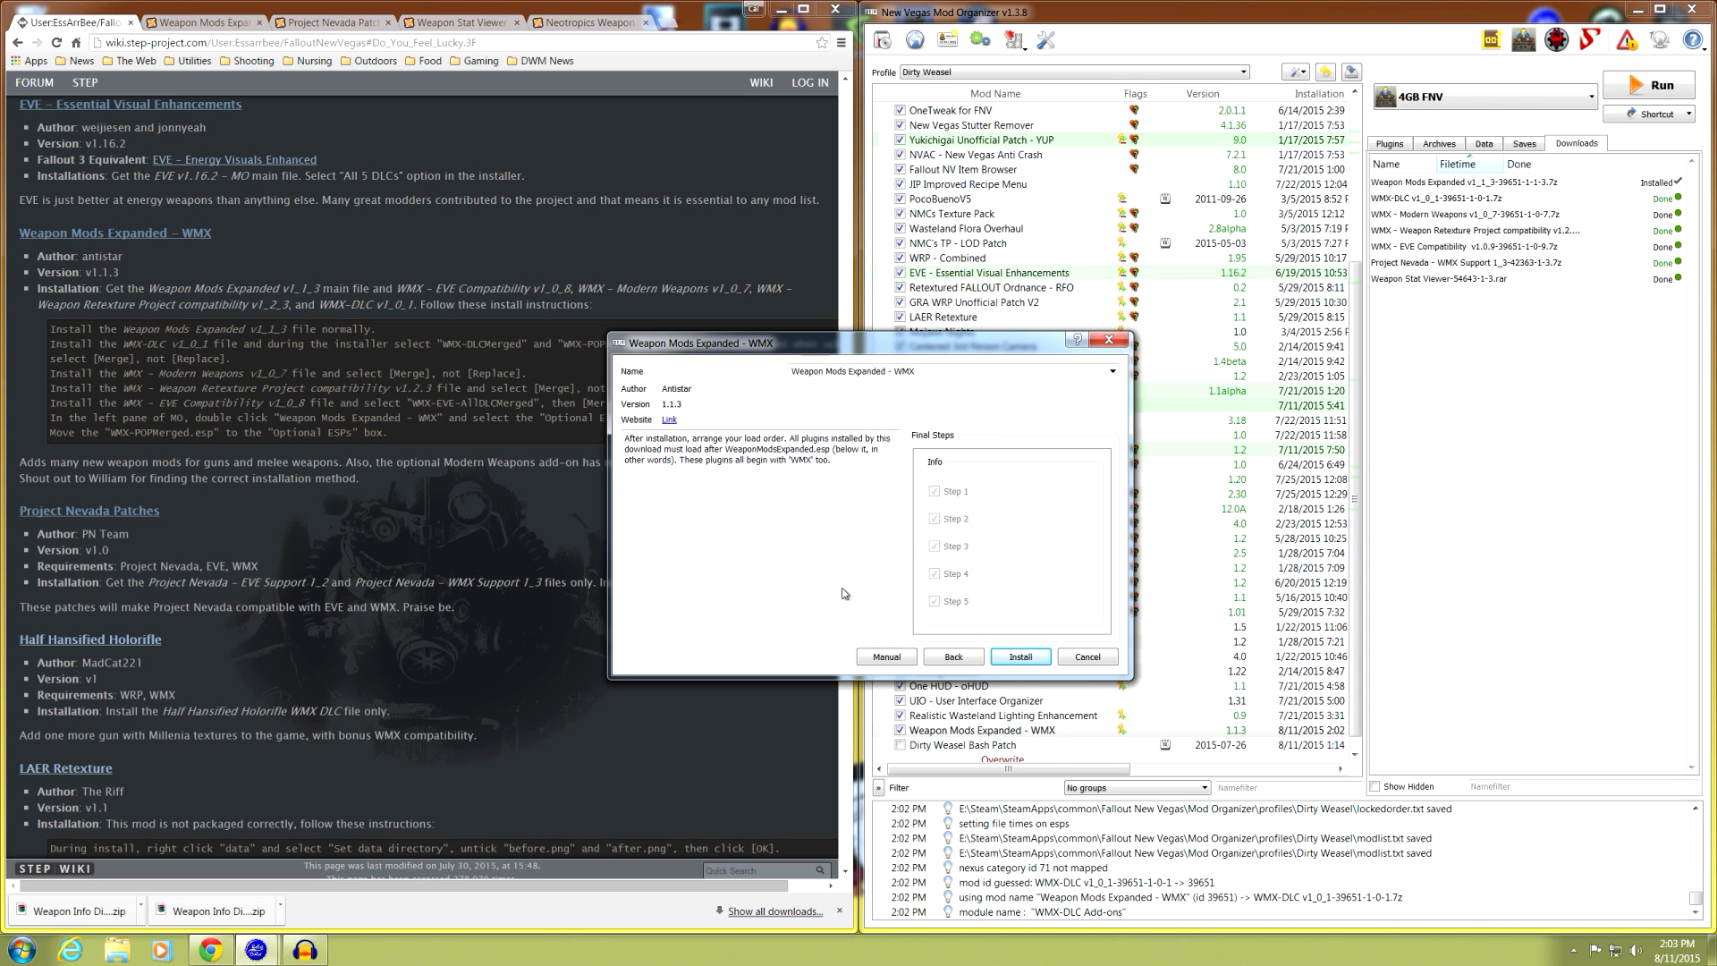
pyautogui.click(1018, 659)
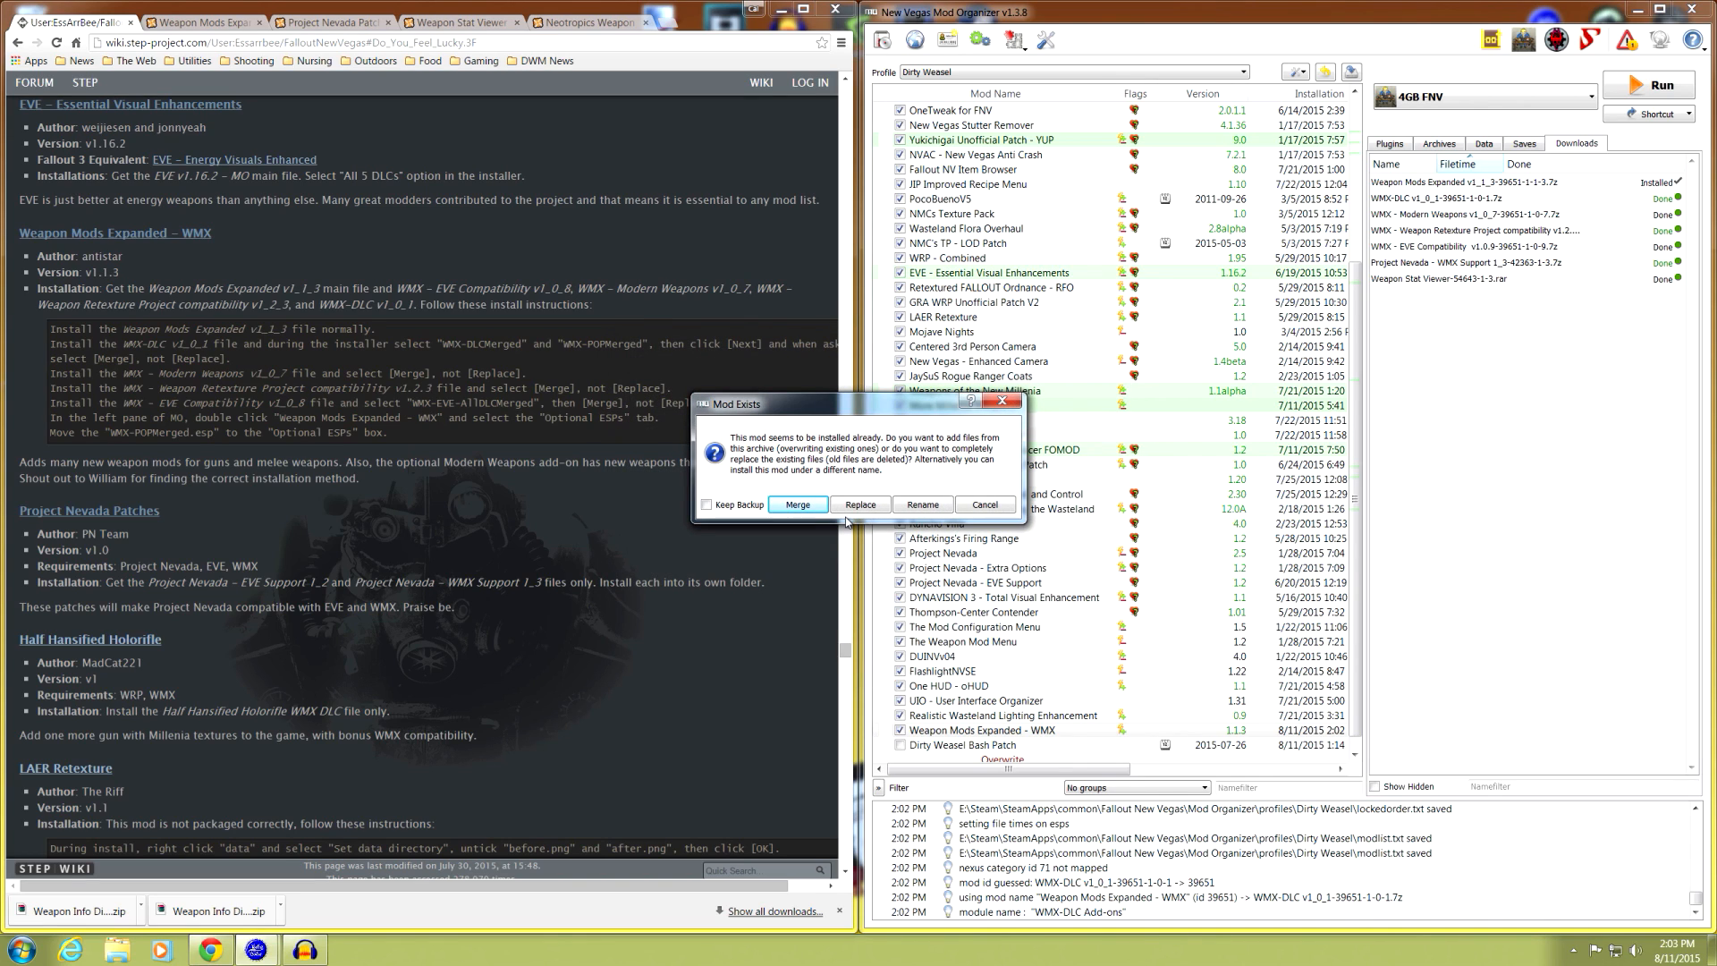
pyautogui.click(798, 506)
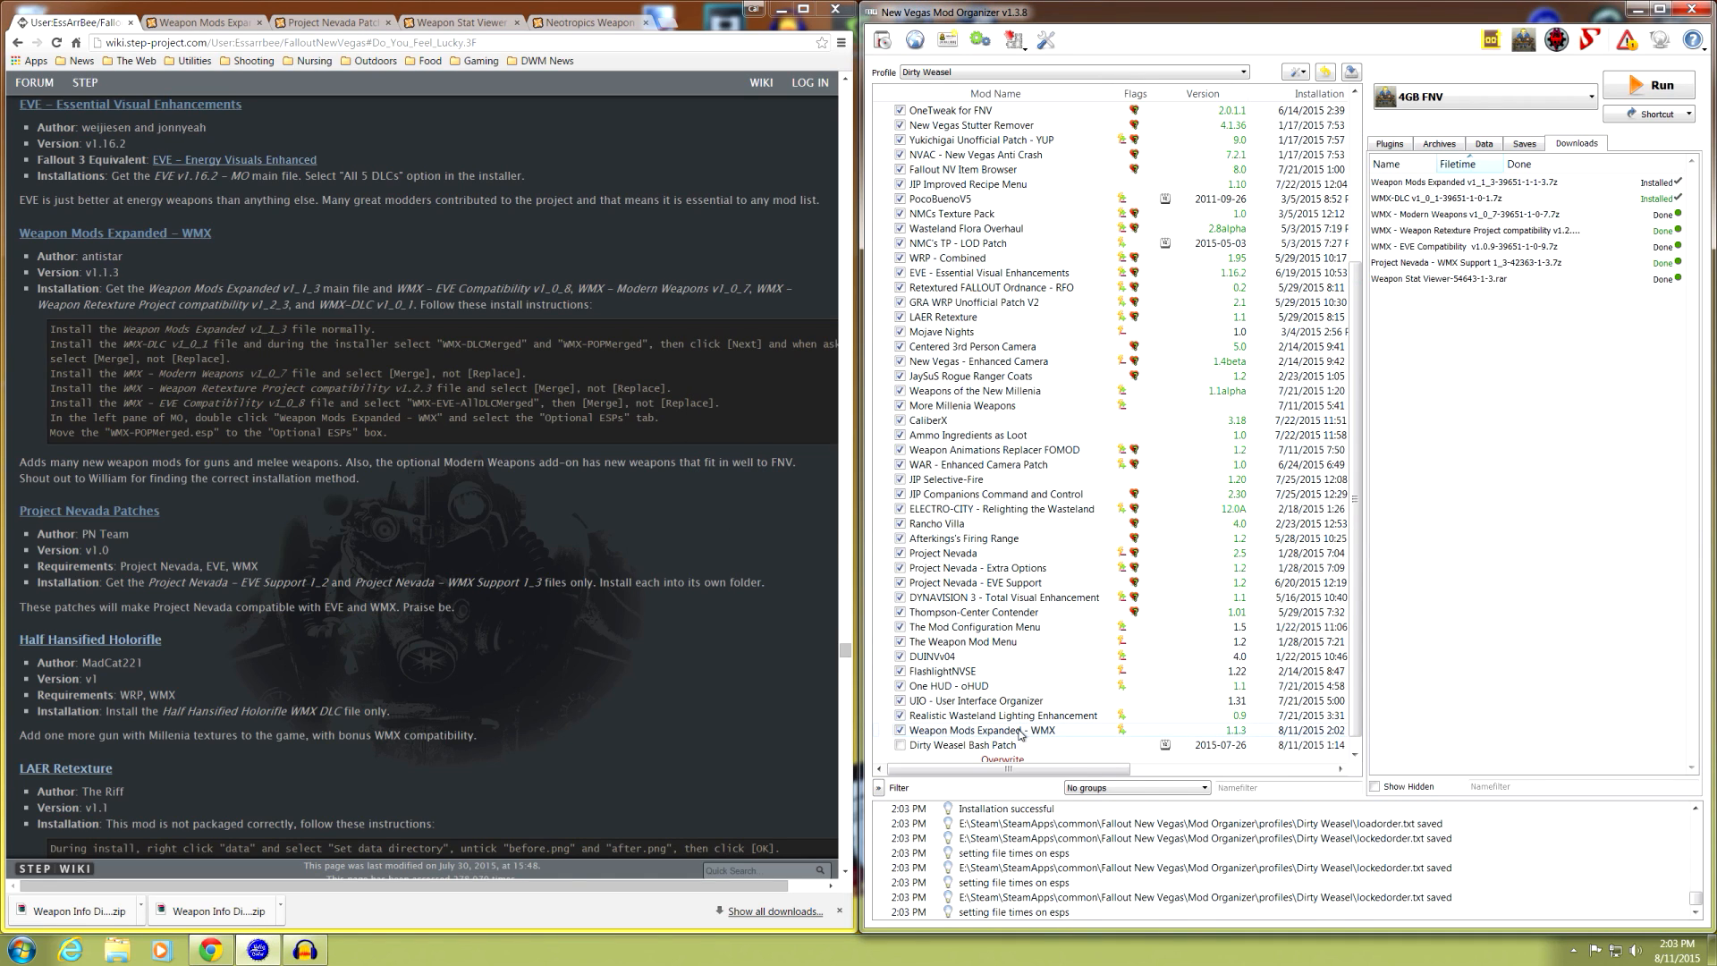
# - Manually install the WMX - Modern Weapons v1_0_7 archive and merge it into Weapon Mods Expanded - WMX
pyautogui.doubleClick(1454, 218)
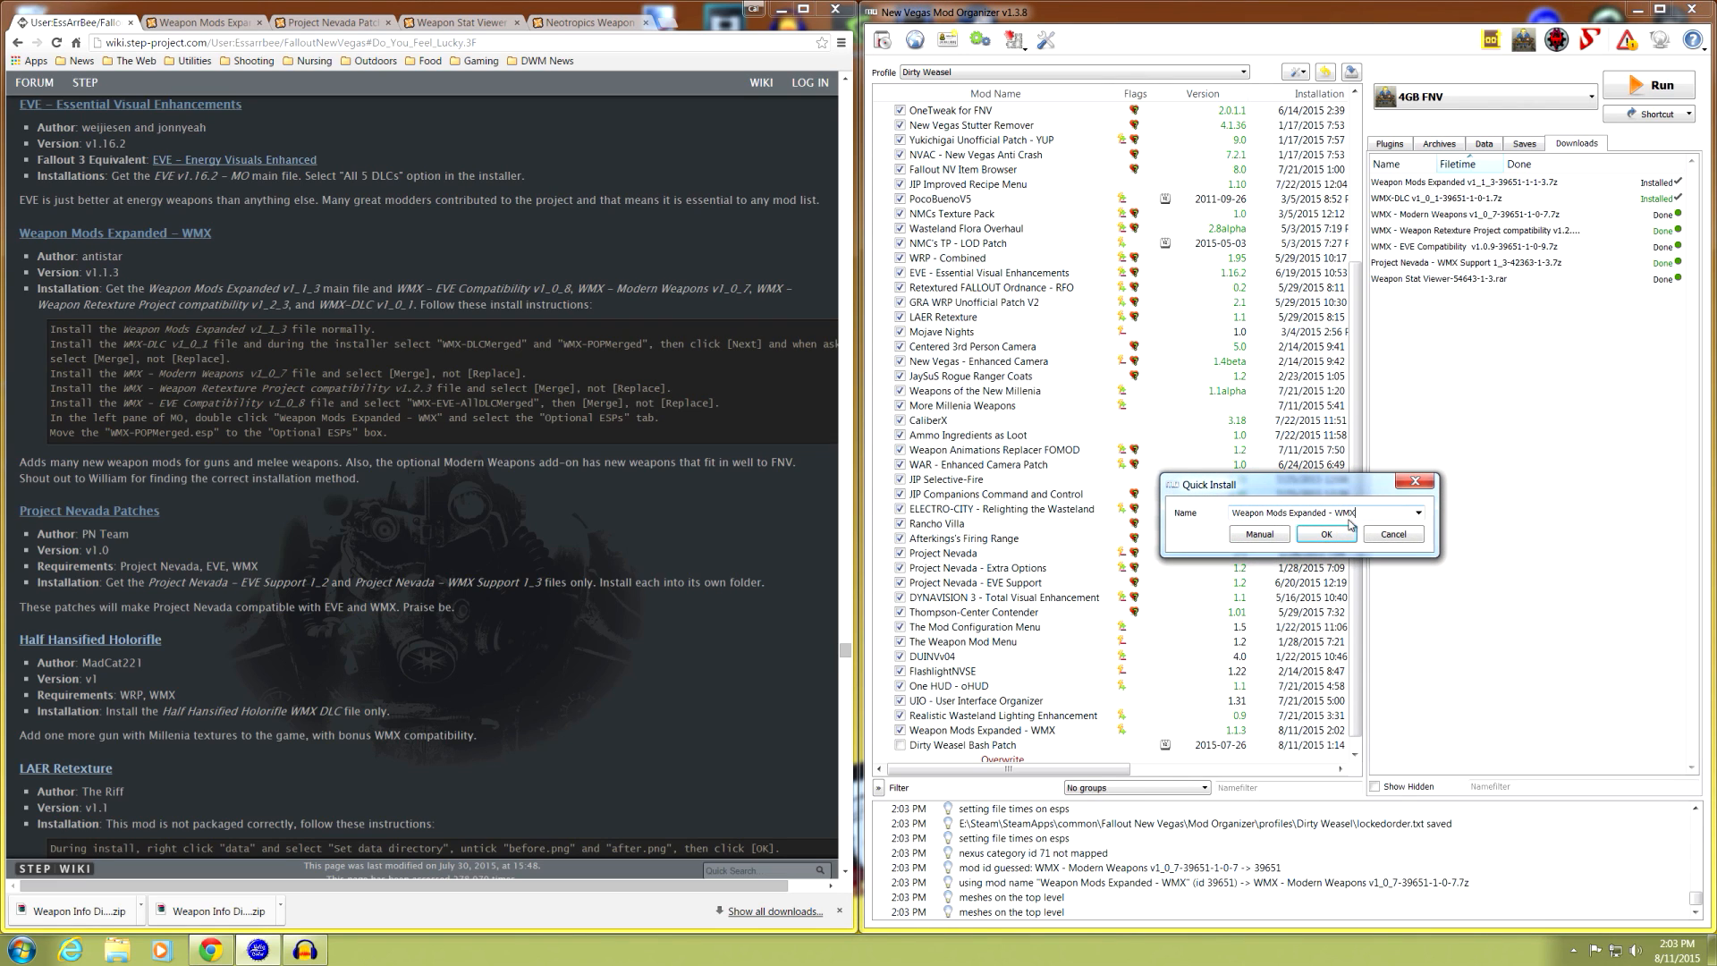
pyautogui.click(1280, 536)
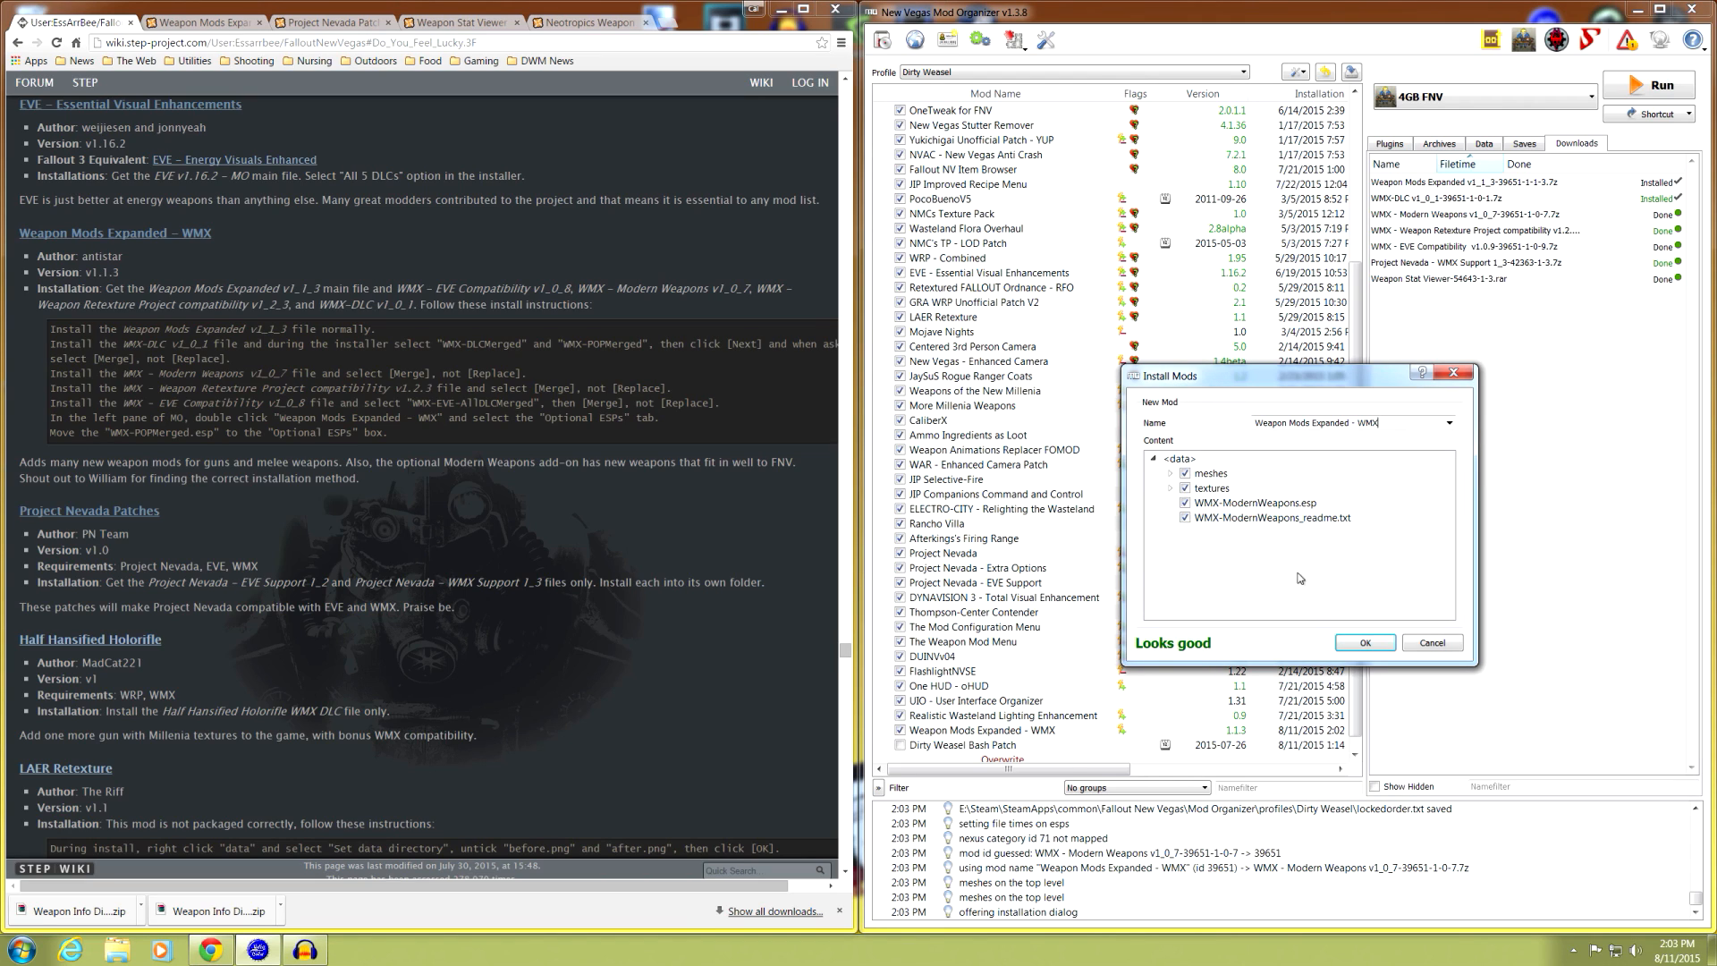
pyautogui.click(1354, 648)
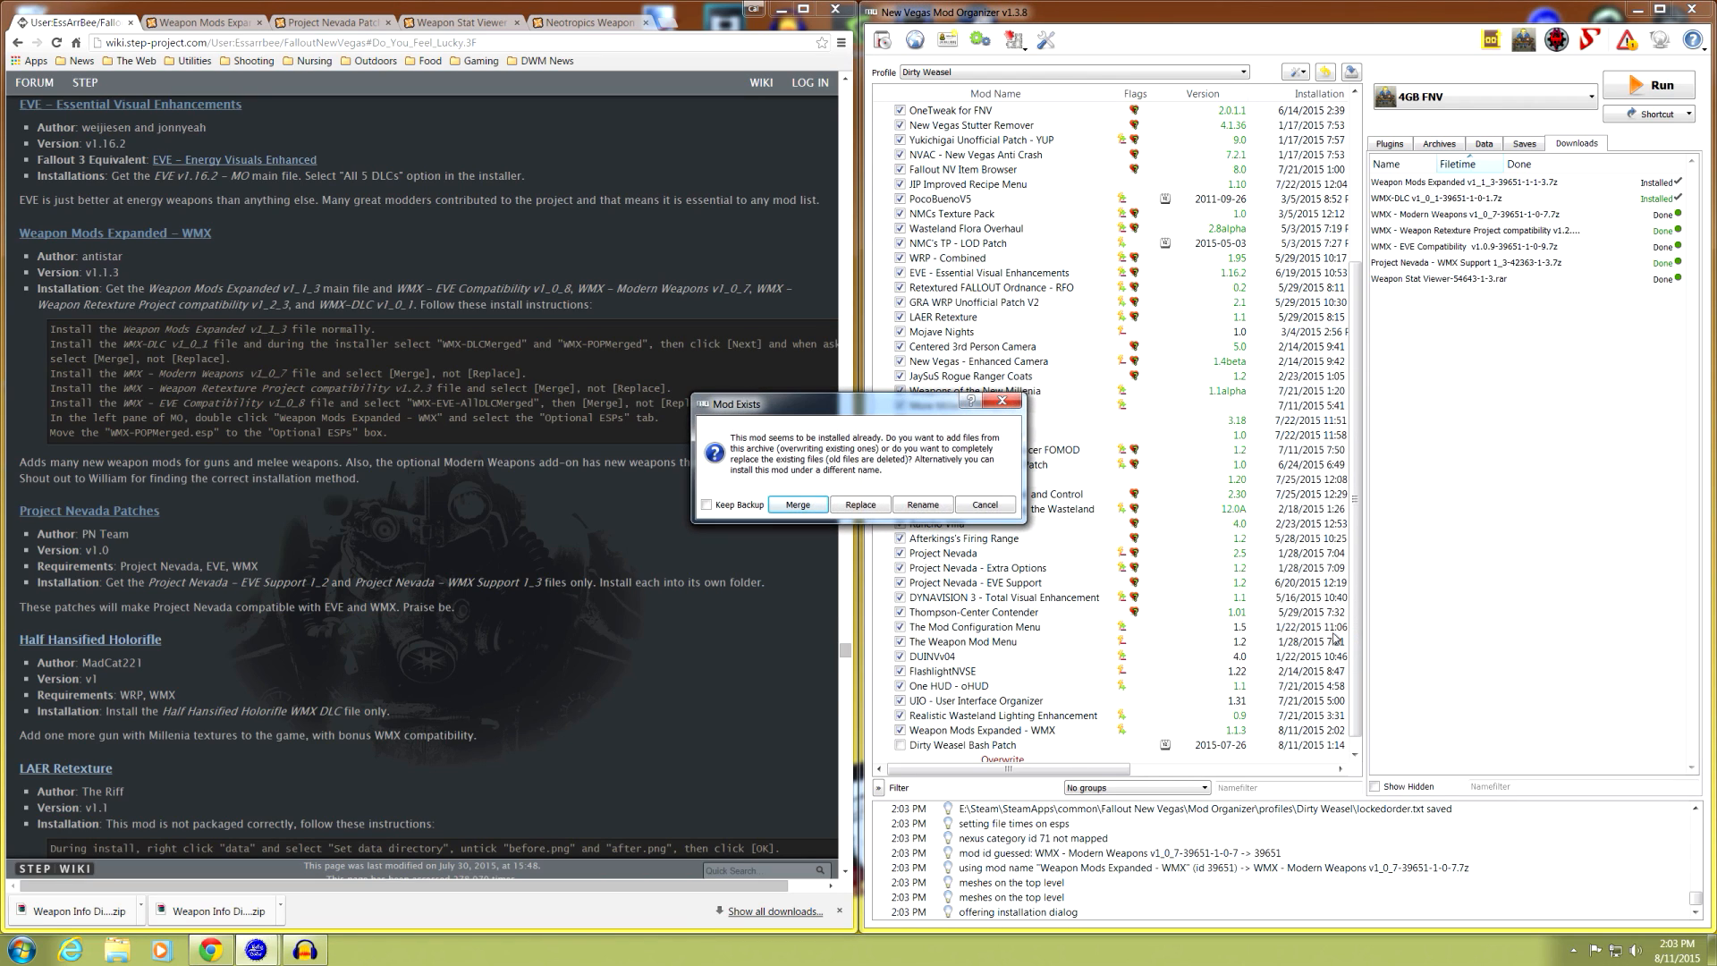
pyautogui.click(803, 504)
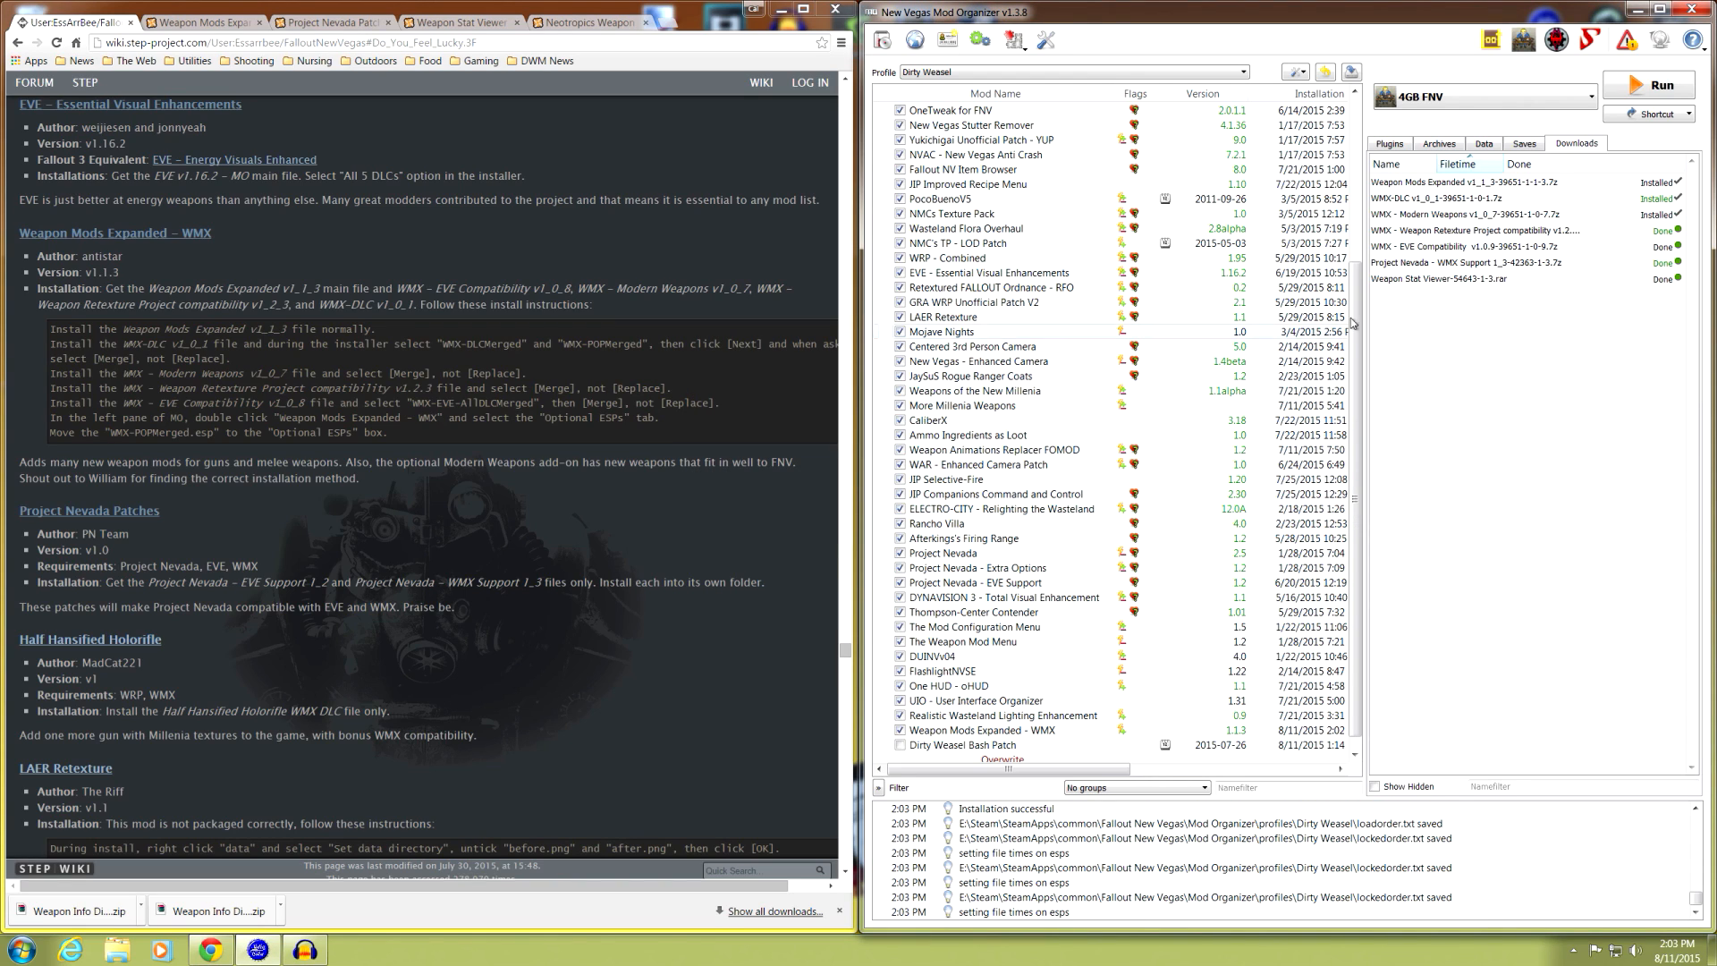
# - Manually install the WMX - Weapon Retexture Project compatibility v1.2.3 archive and merge it into Weapon Mods Expanded - WMX
pyautogui.moveTo(1492, 237)
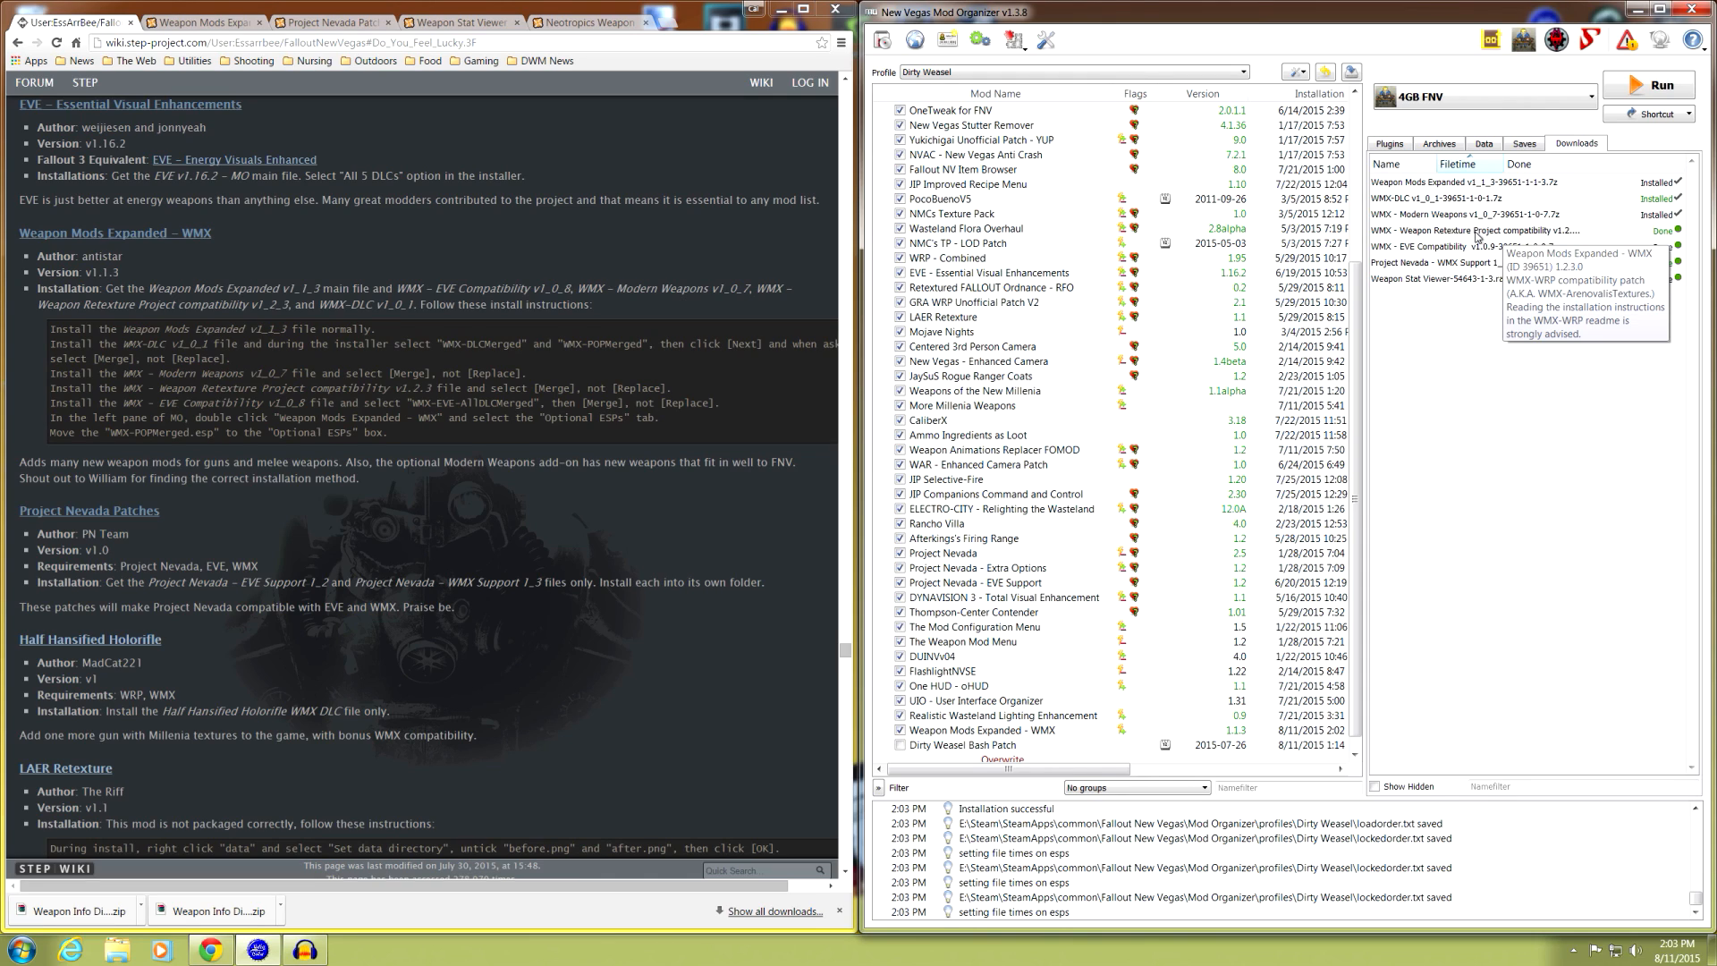
pyautogui.doubleClick(1477, 236)
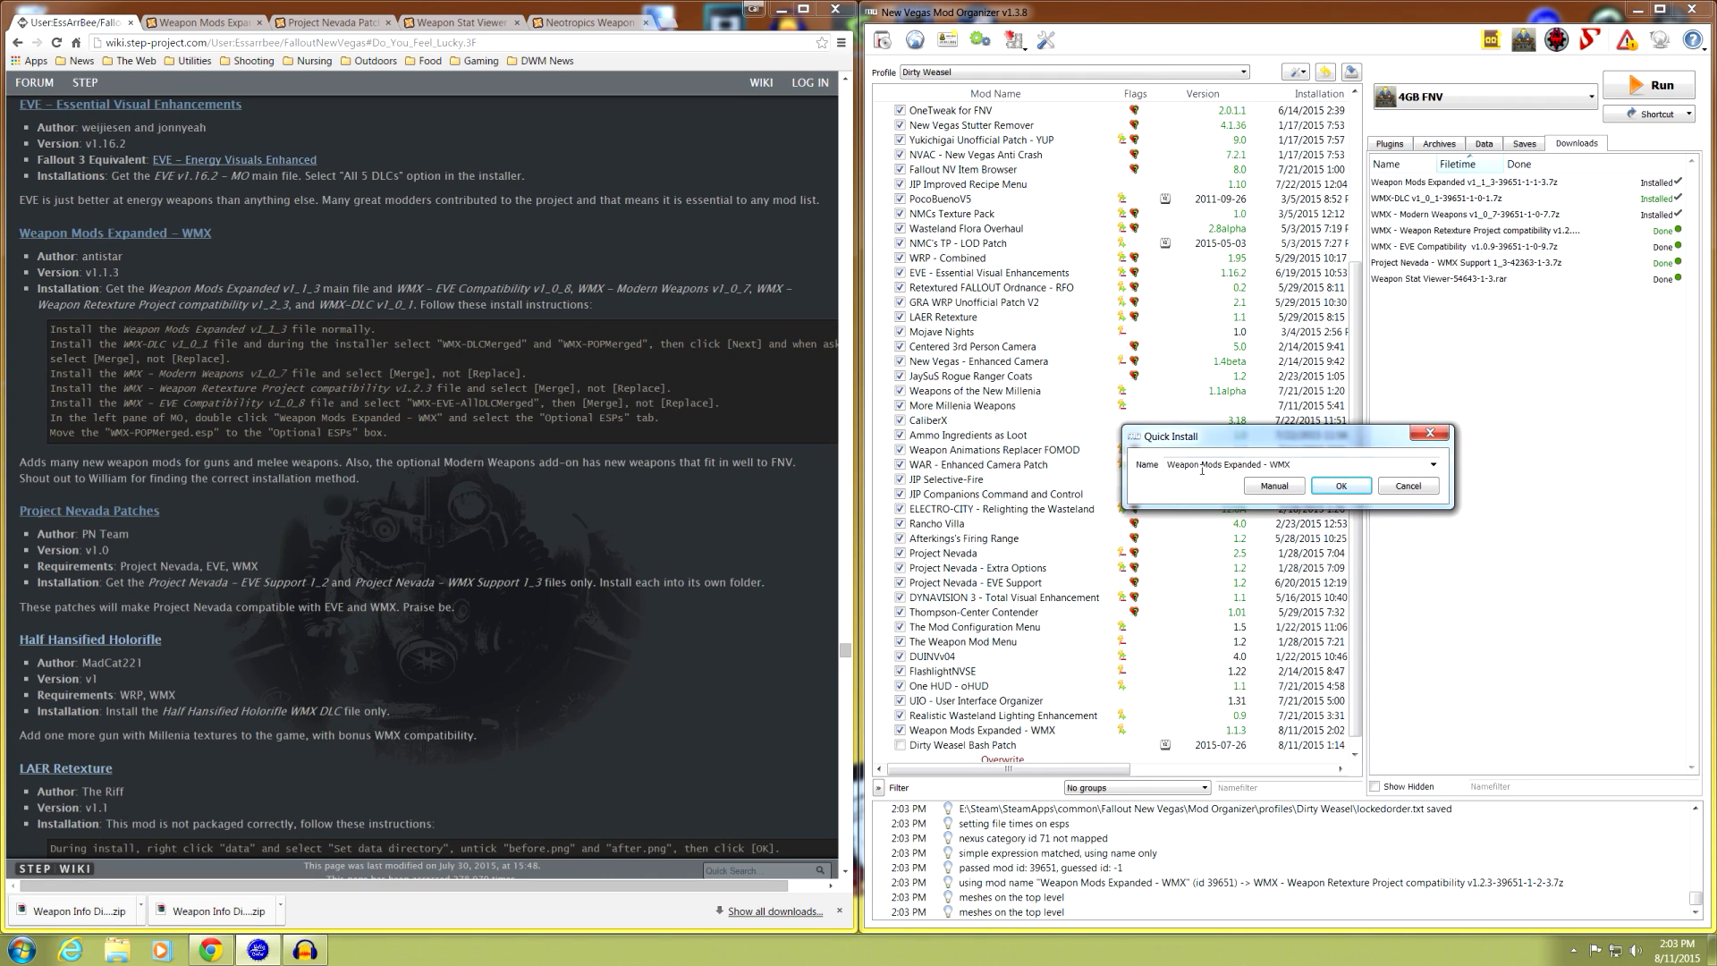
pyautogui.click(1275, 487)
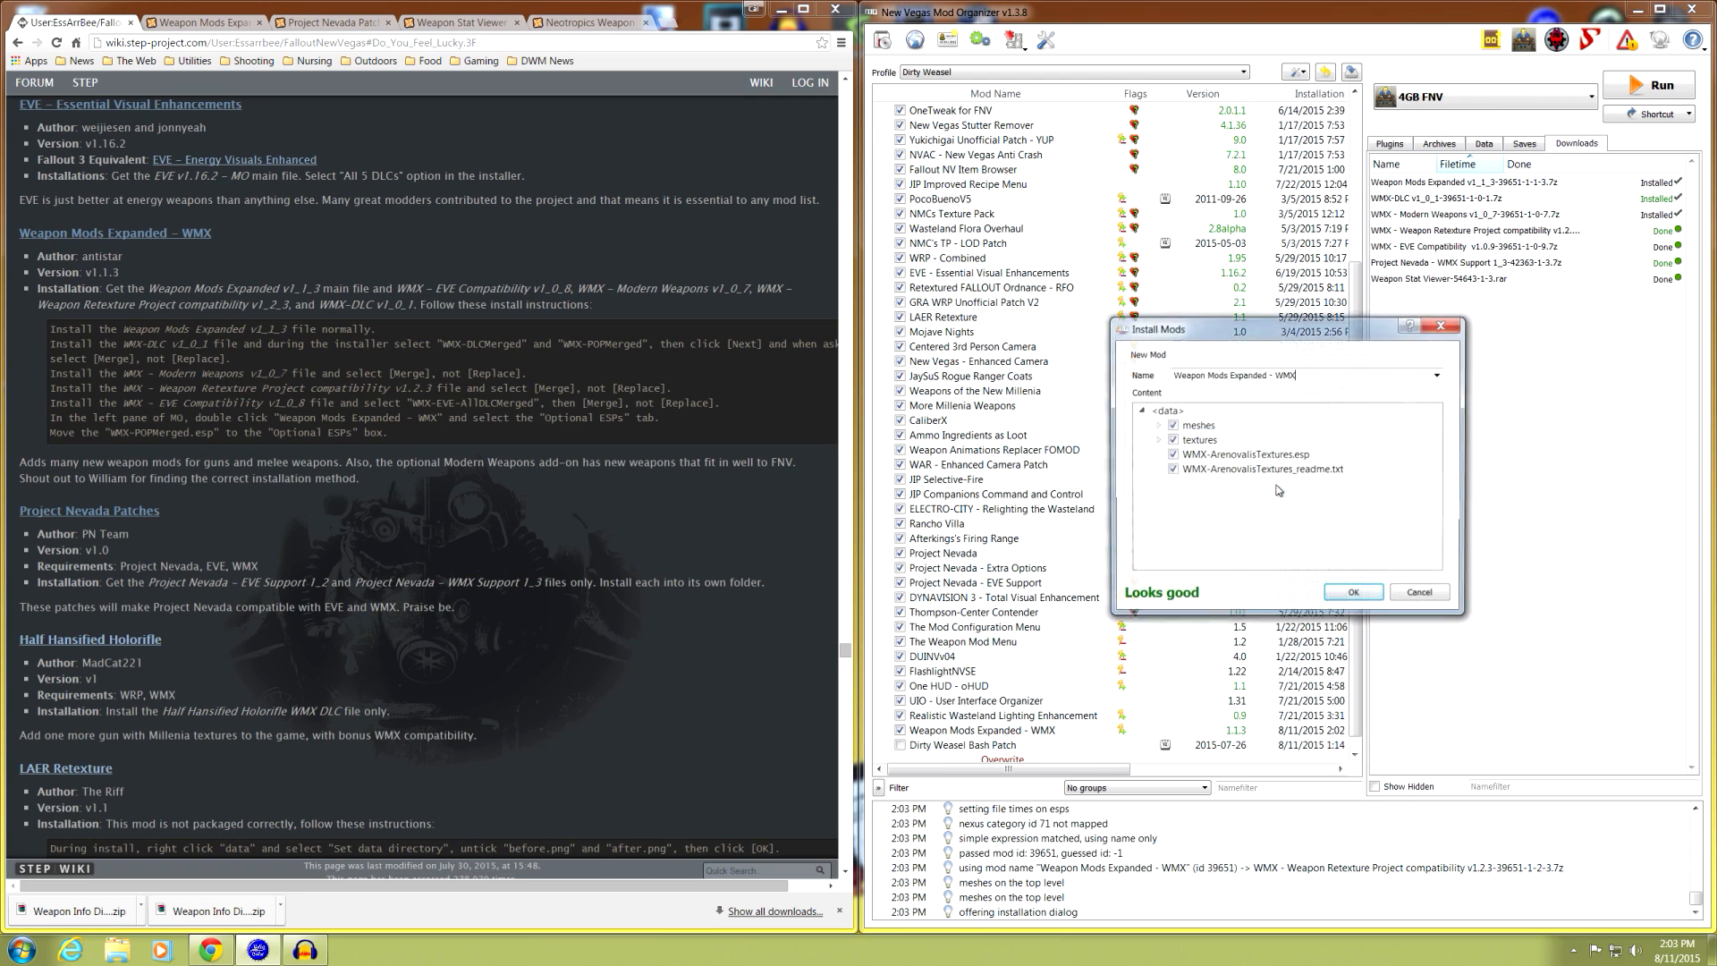
pyautogui.click(1352, 594)
pyautogui.click(806, 507)
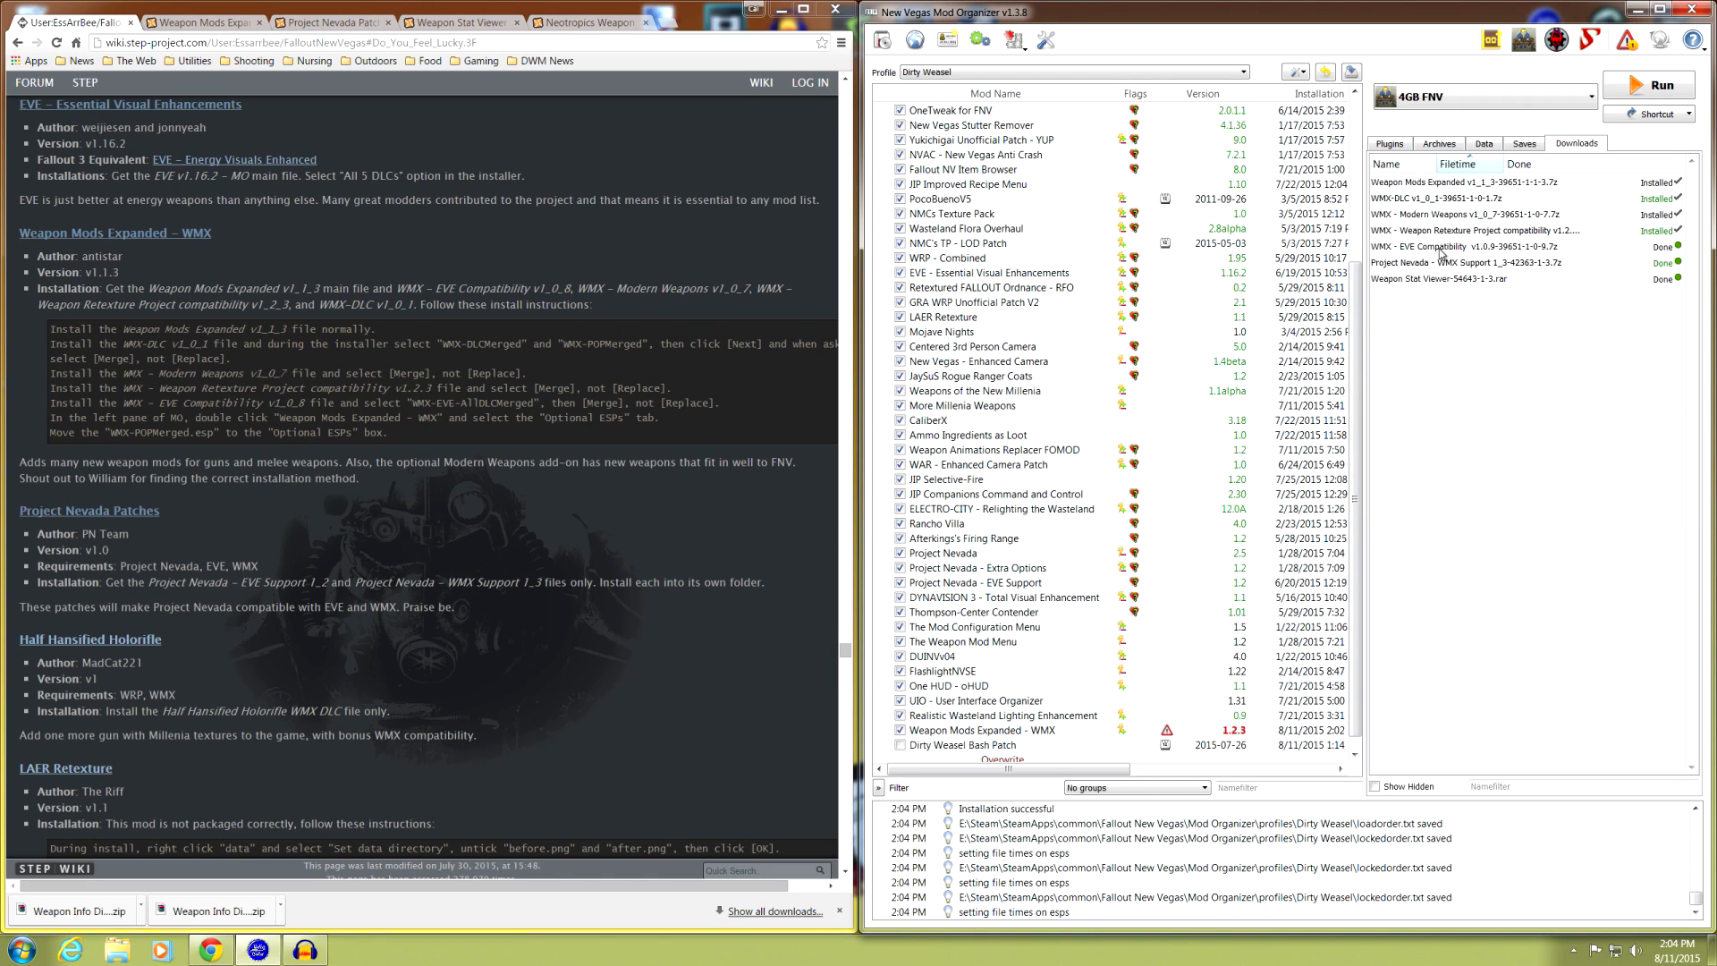
# - Install the WMX - EVE Compatibility v1.0.9 archive with the WMX-EVE-AllDLCMerged option, merging it into Weapon Mods Expanded - WMX
pyautogui.doubleClick(1441, 247)
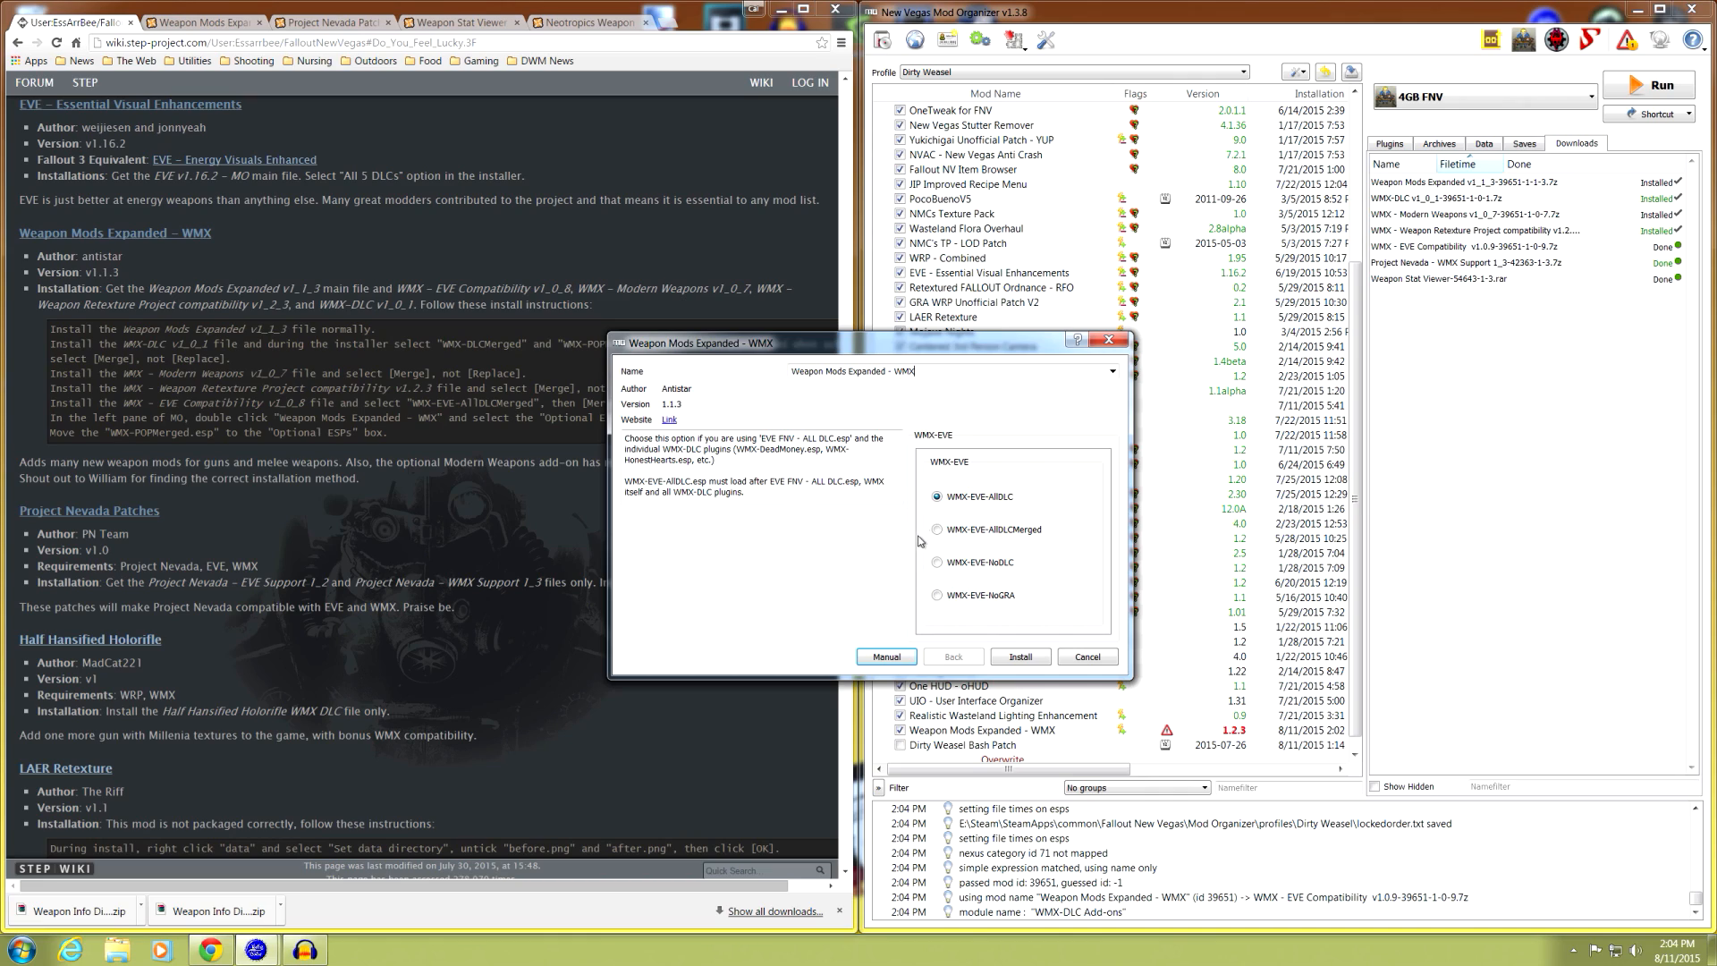
pyautogui.moveTo(936, 532)
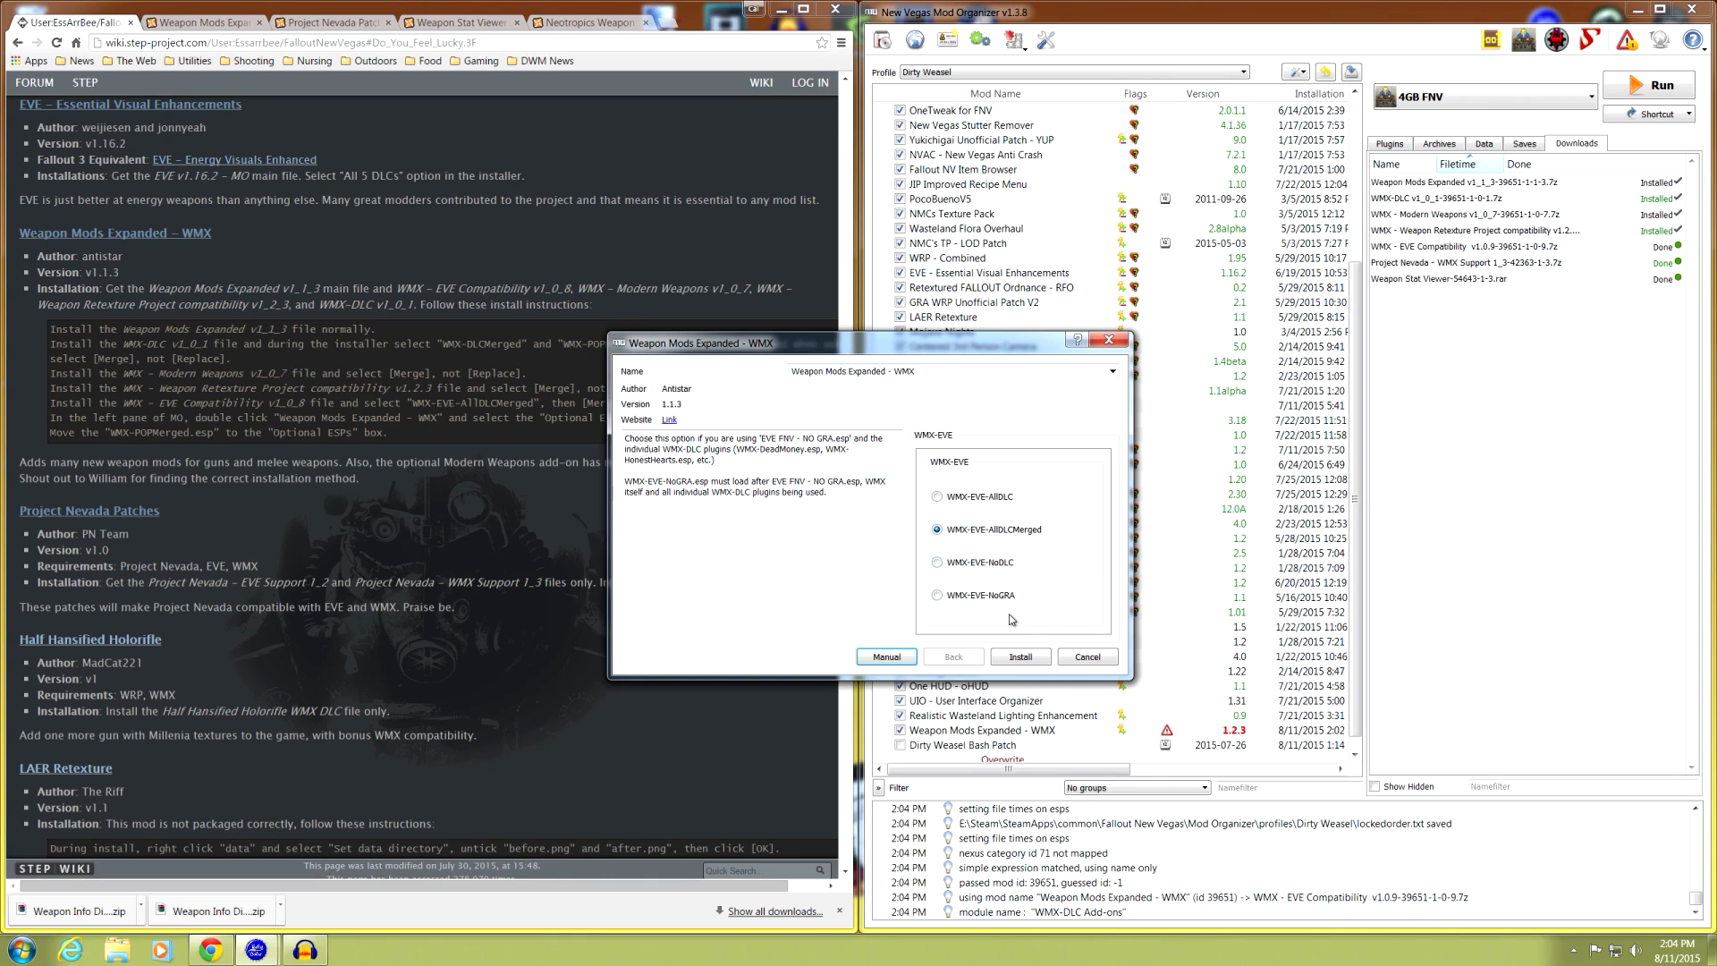
pyautogui.click(1017, 659)
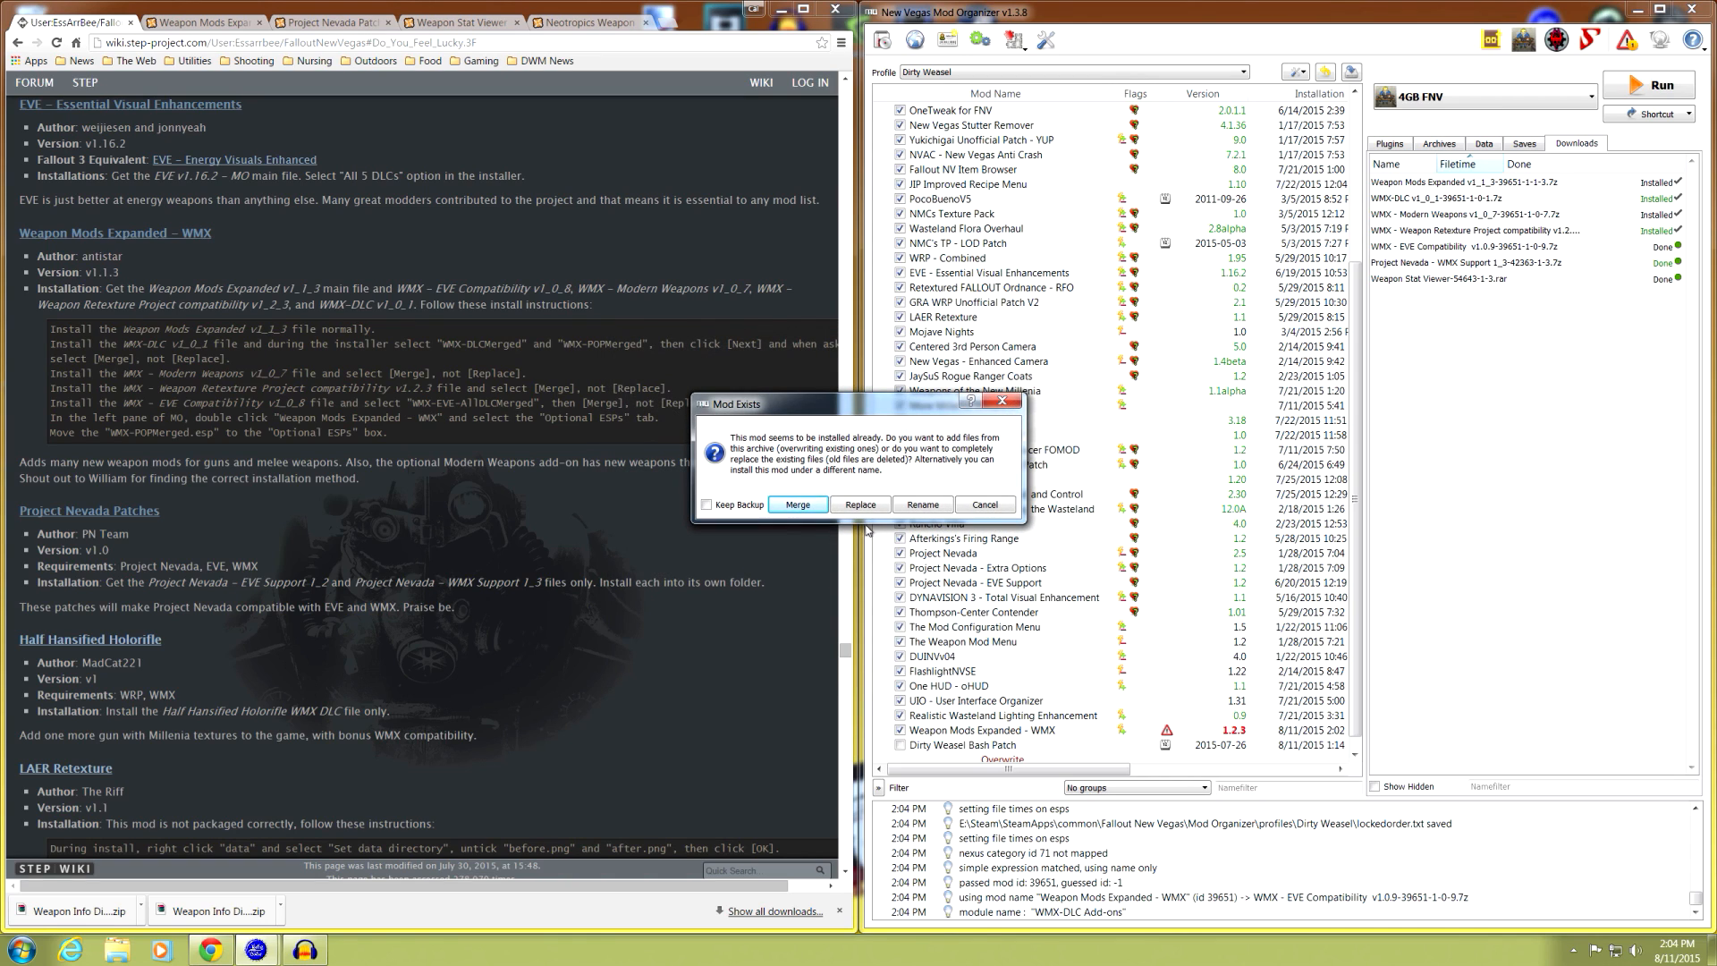
pyautogui.click(799, 506)
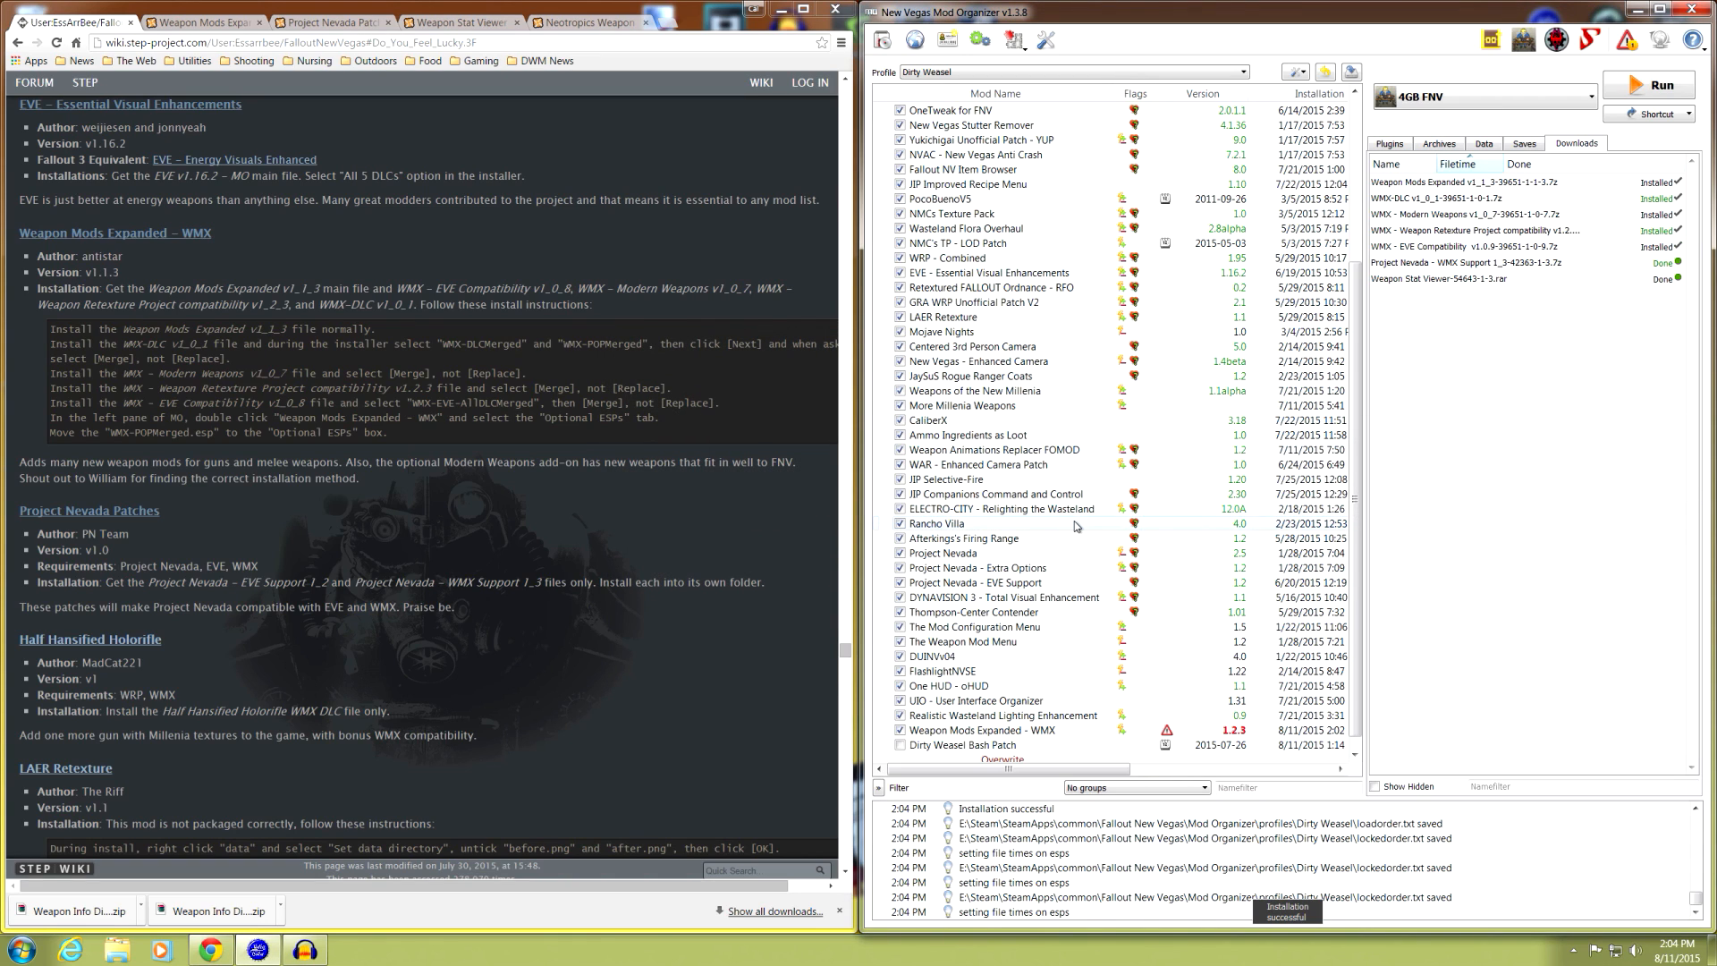
# - Ignore the update flagged for the Weapon Mods Expanded - WMX mod
pyautogui.rightClick(1170, 729)
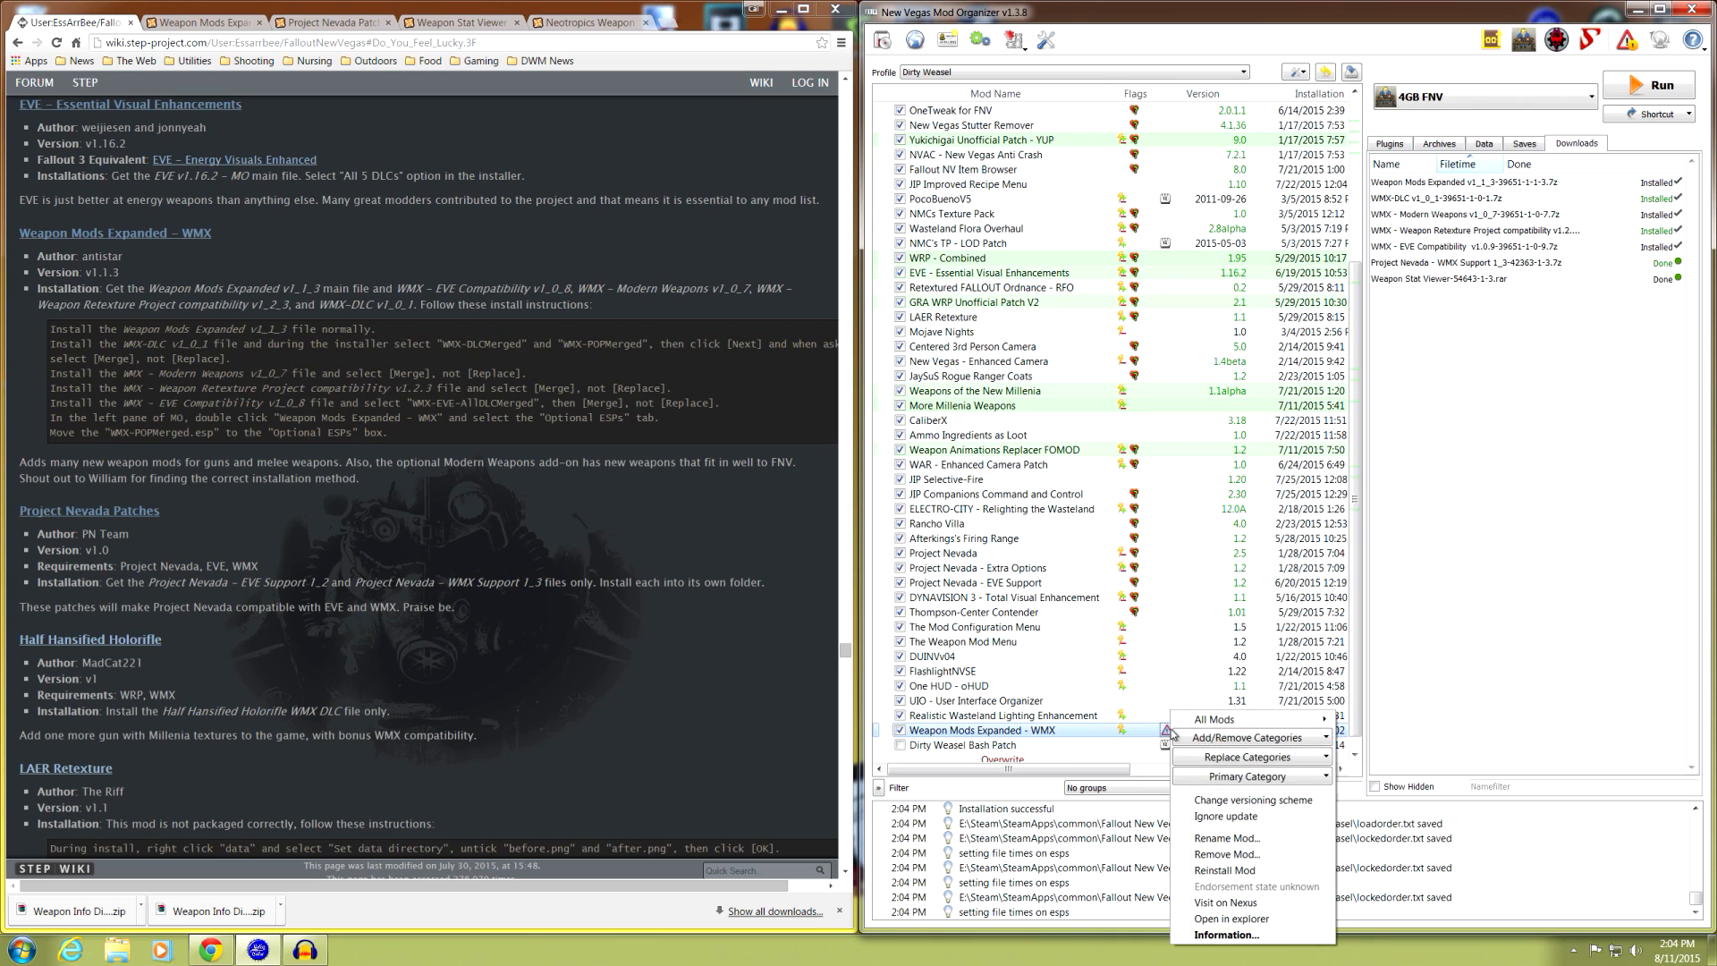
pyautogui.click(1201, 817)
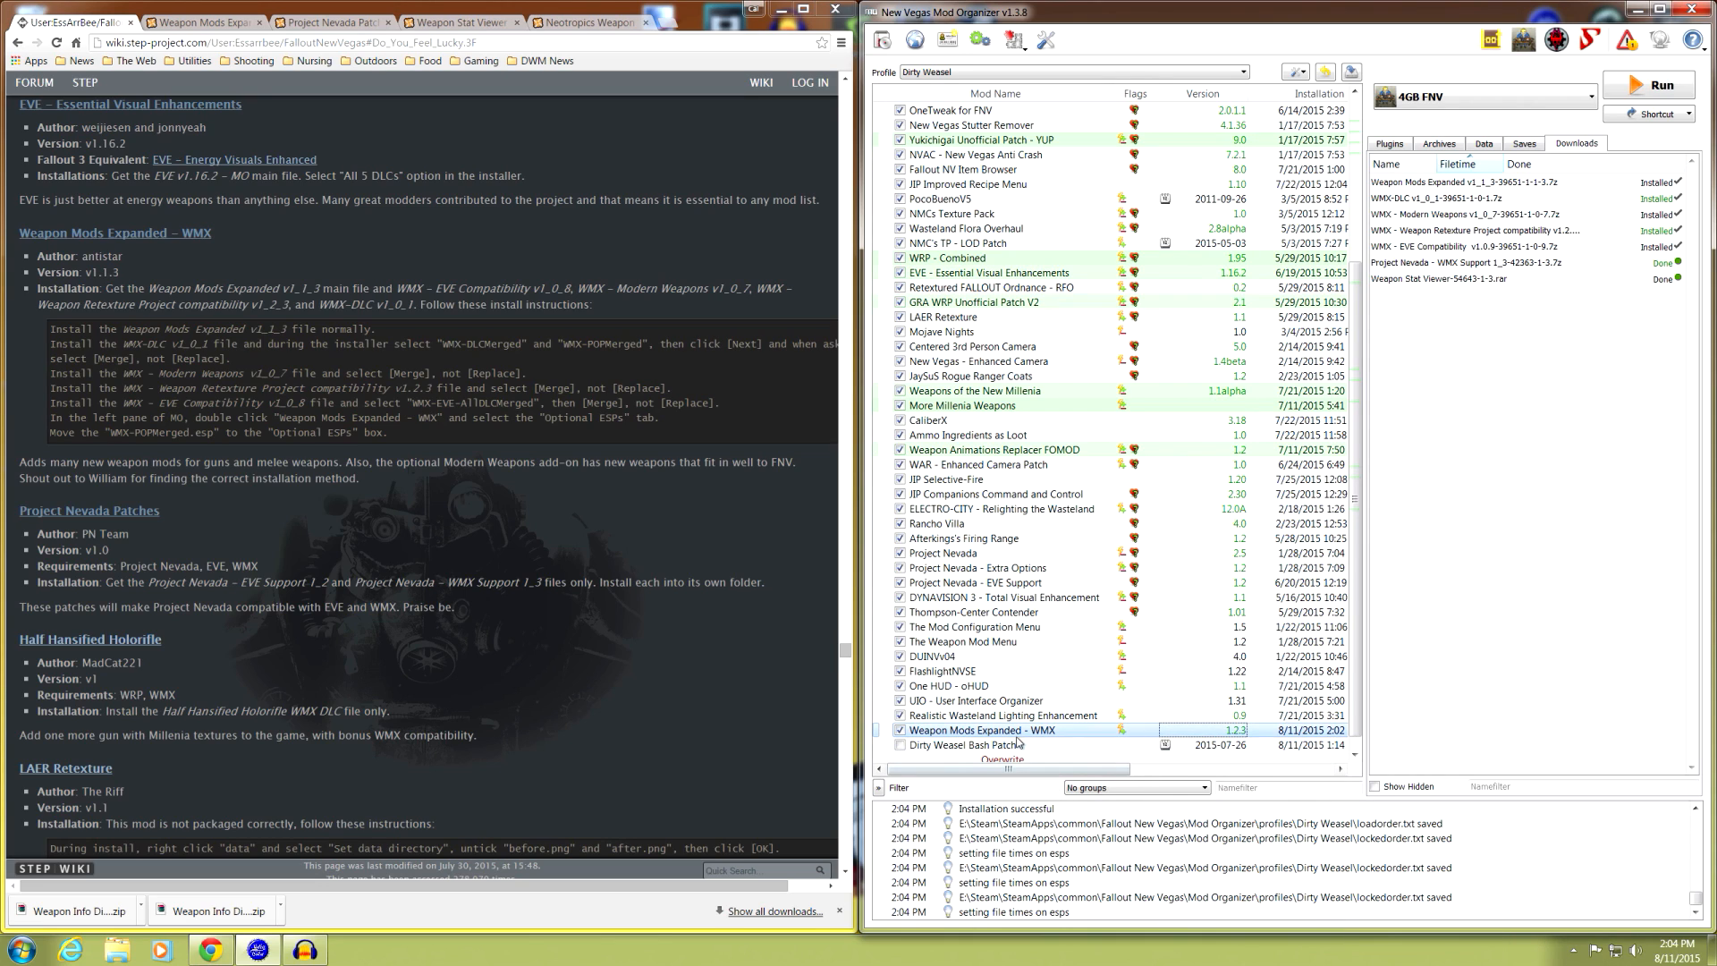
# - Move WMX-POPMerged.esp of the Weapon Mods Expanded - WMX mod to its optional ESPs
pyautogui.doubleClick(1017, 732)
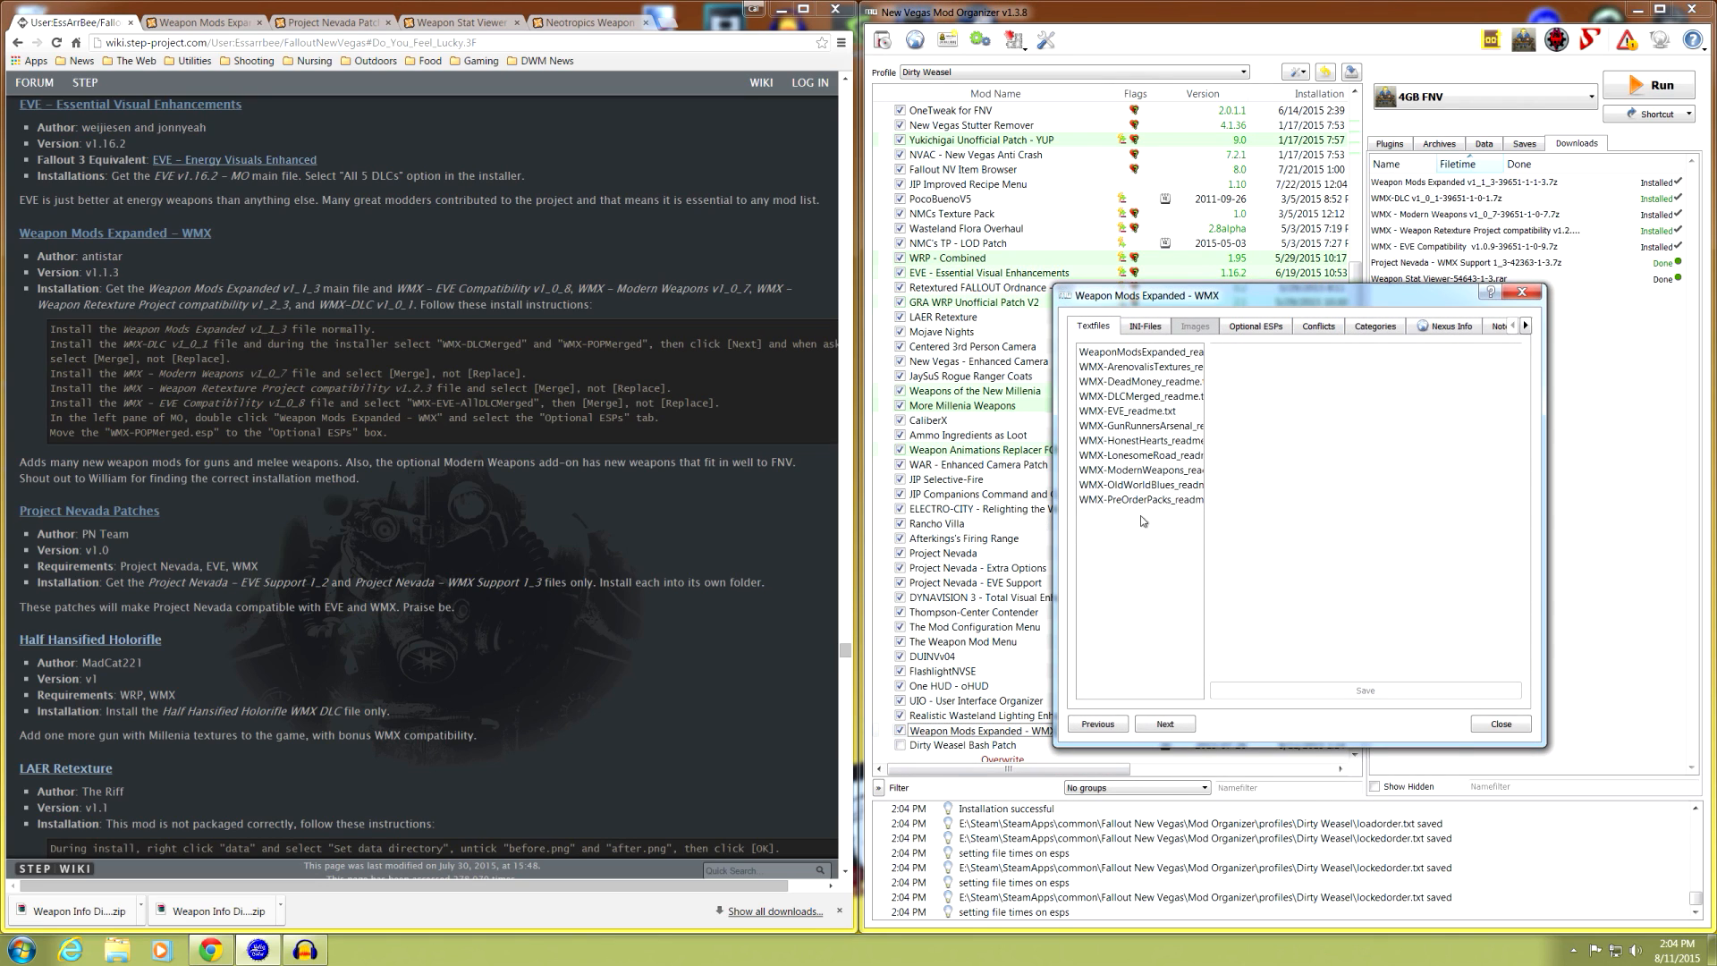
pyautogui.click(1252, 328)
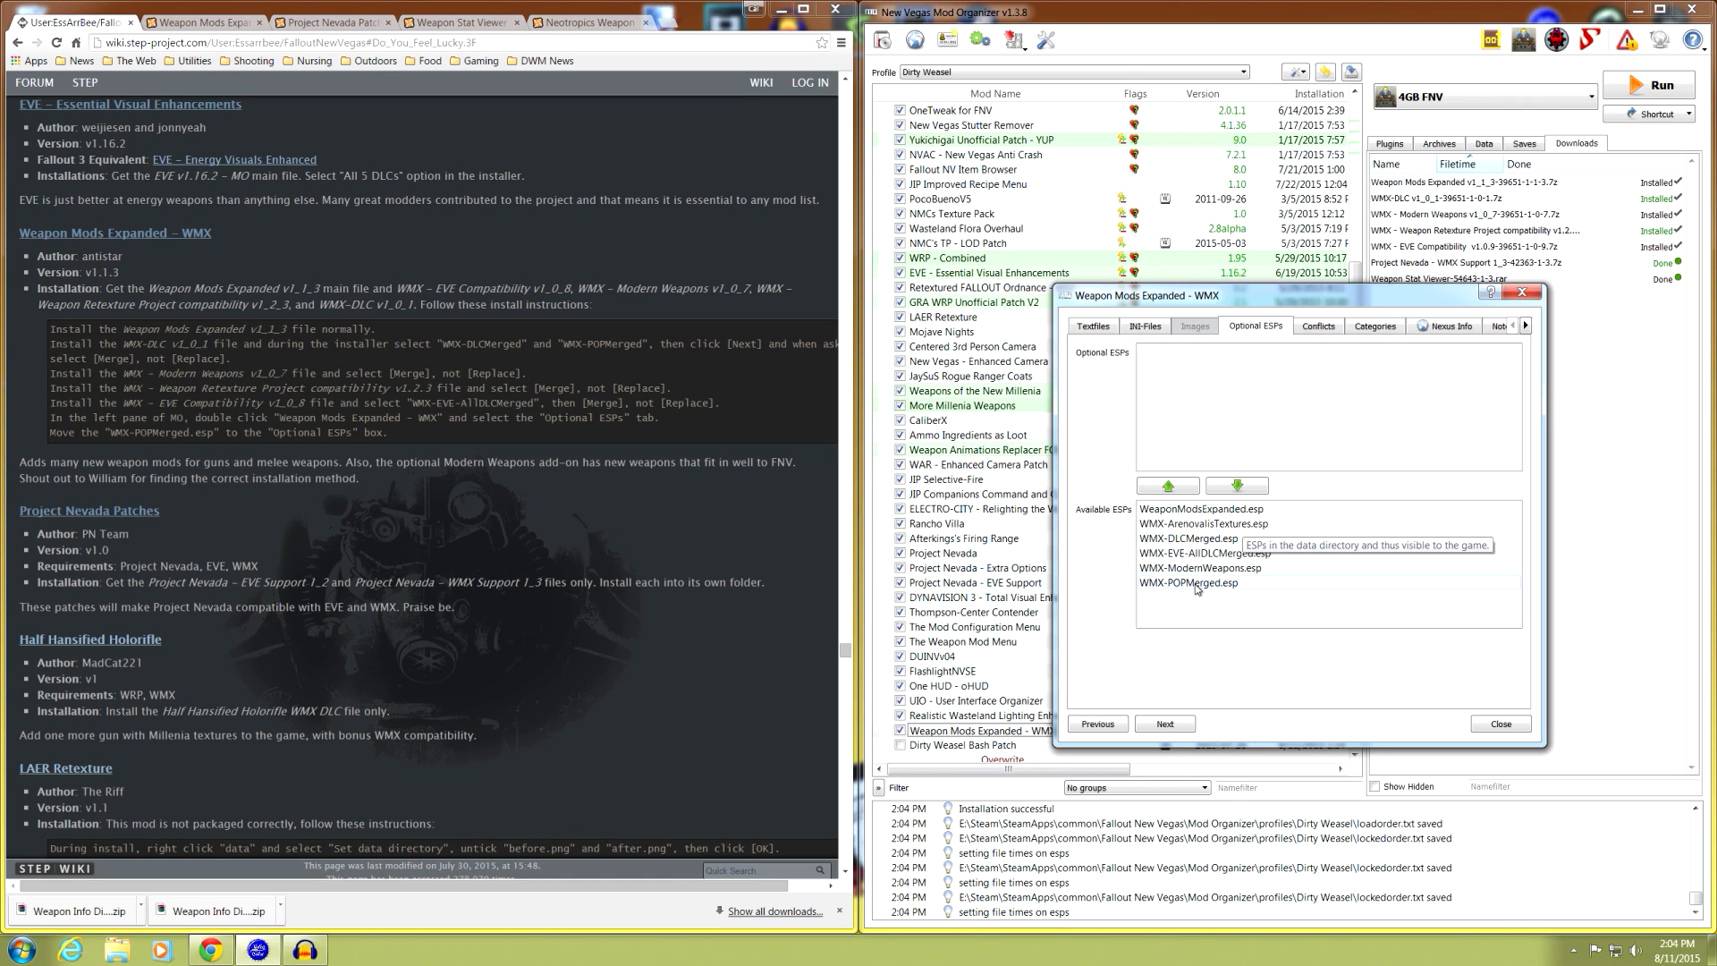
pyautogui.click(481, 452)
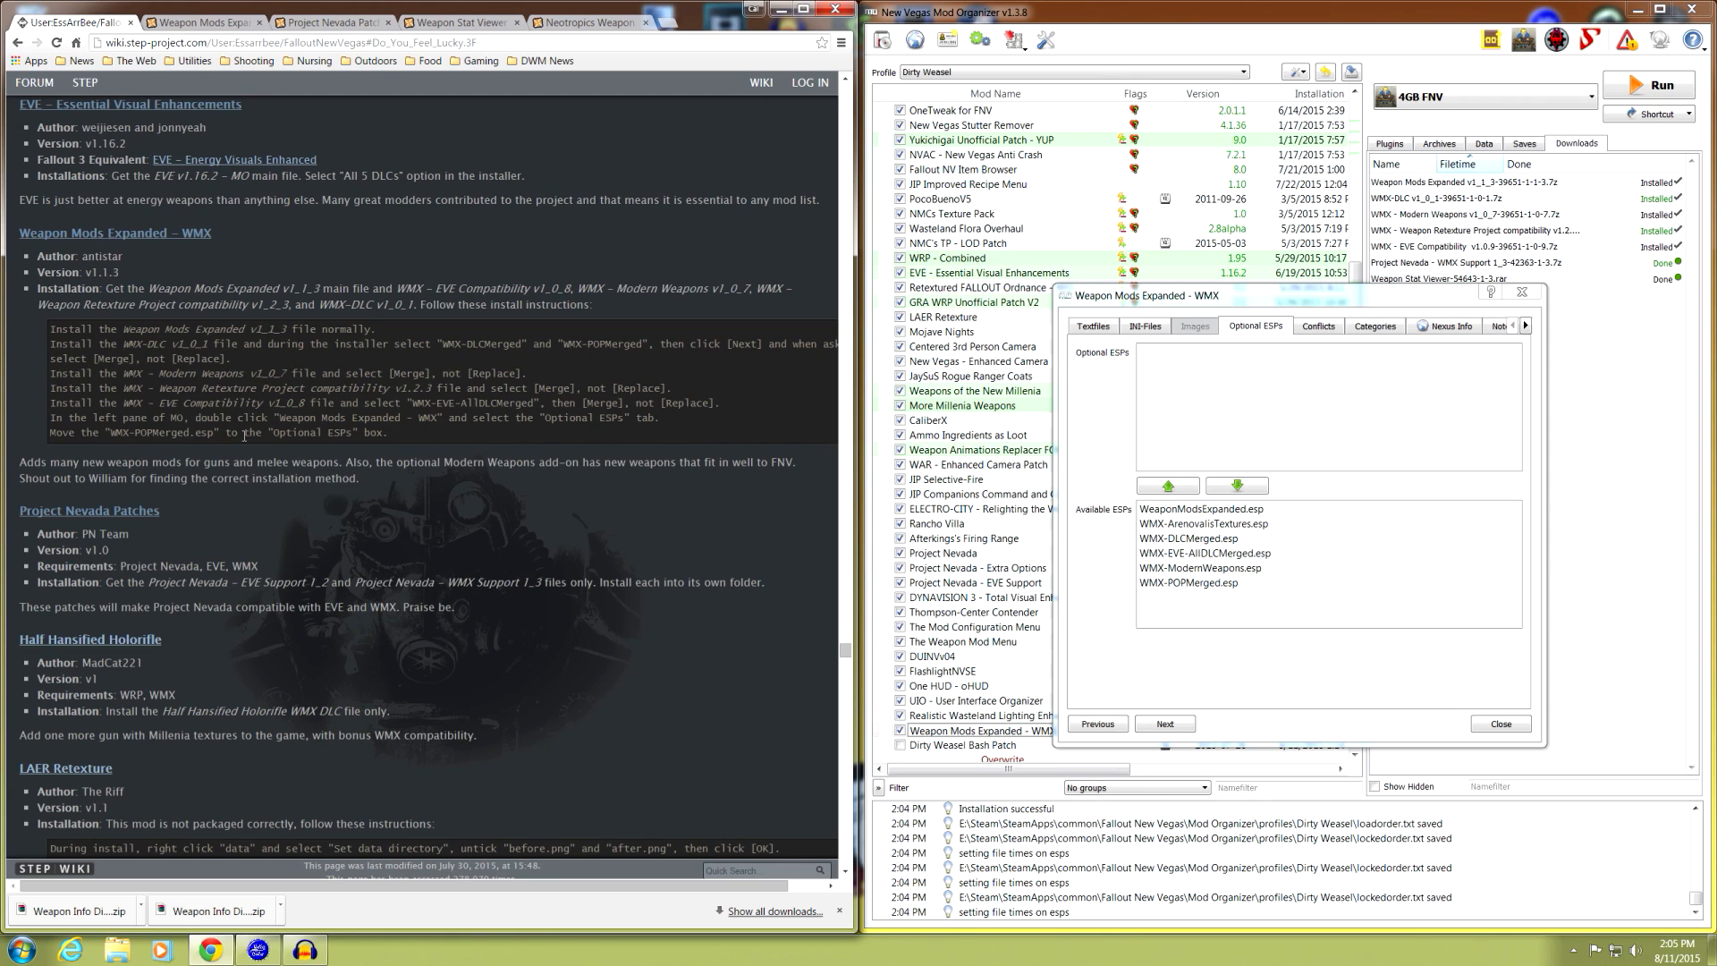
pyautogui.click(1189, 582)
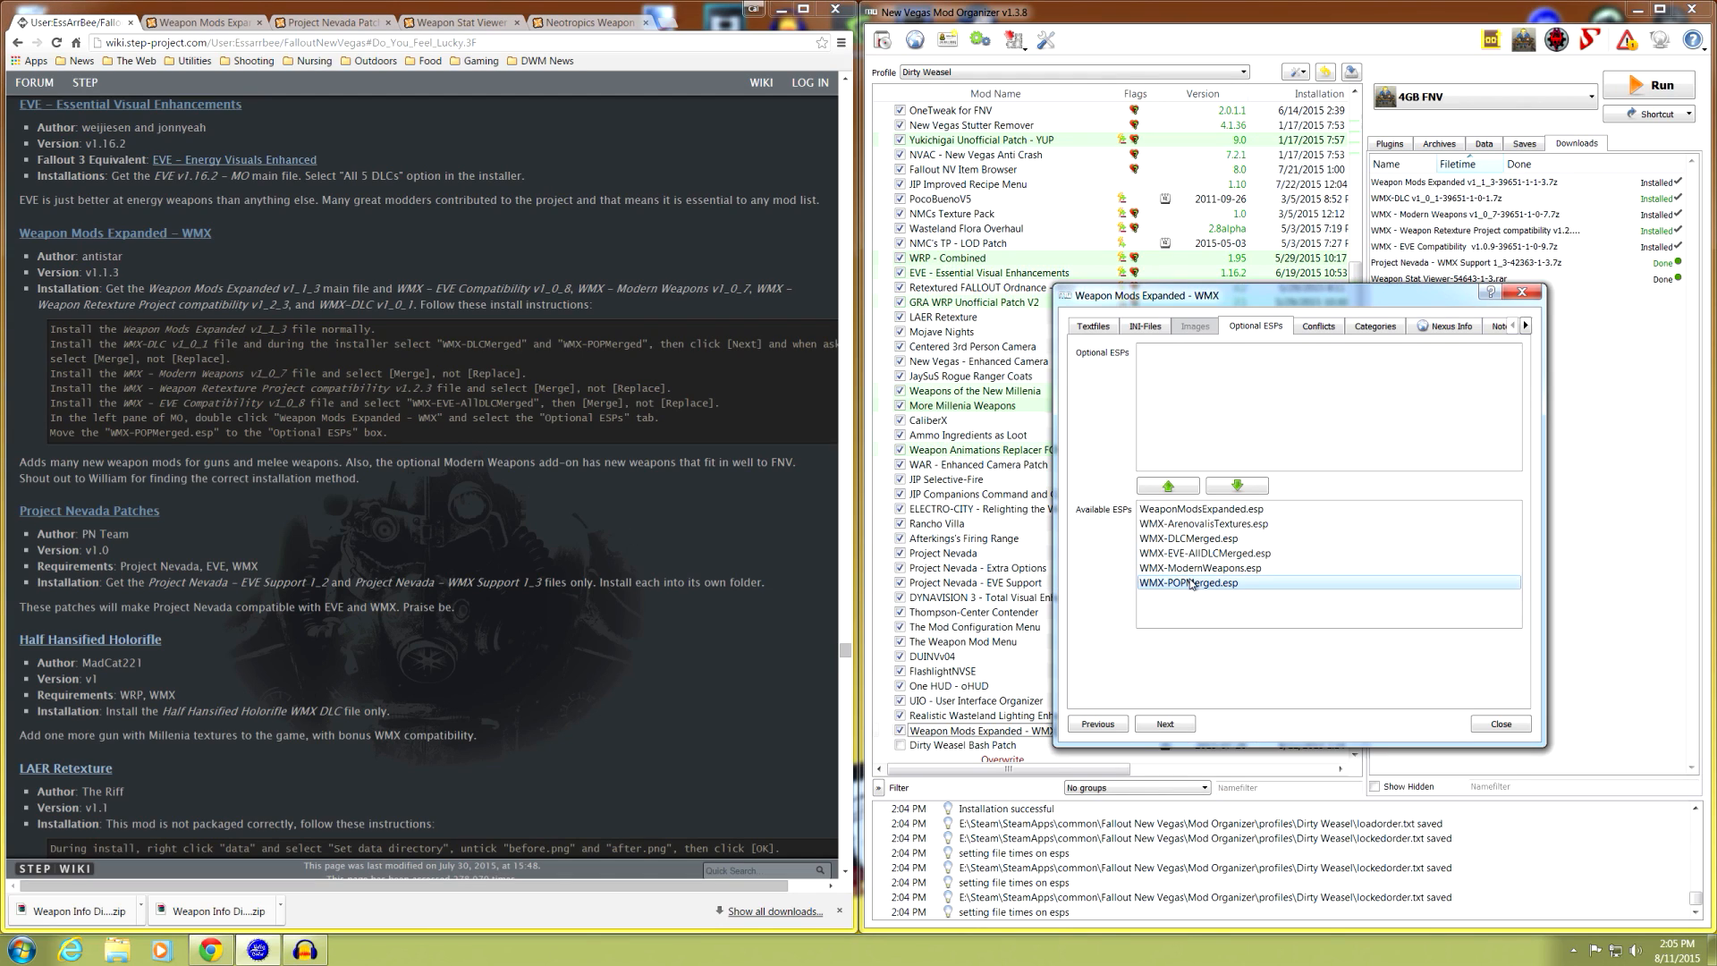
pyautogui.click(1168, 485)
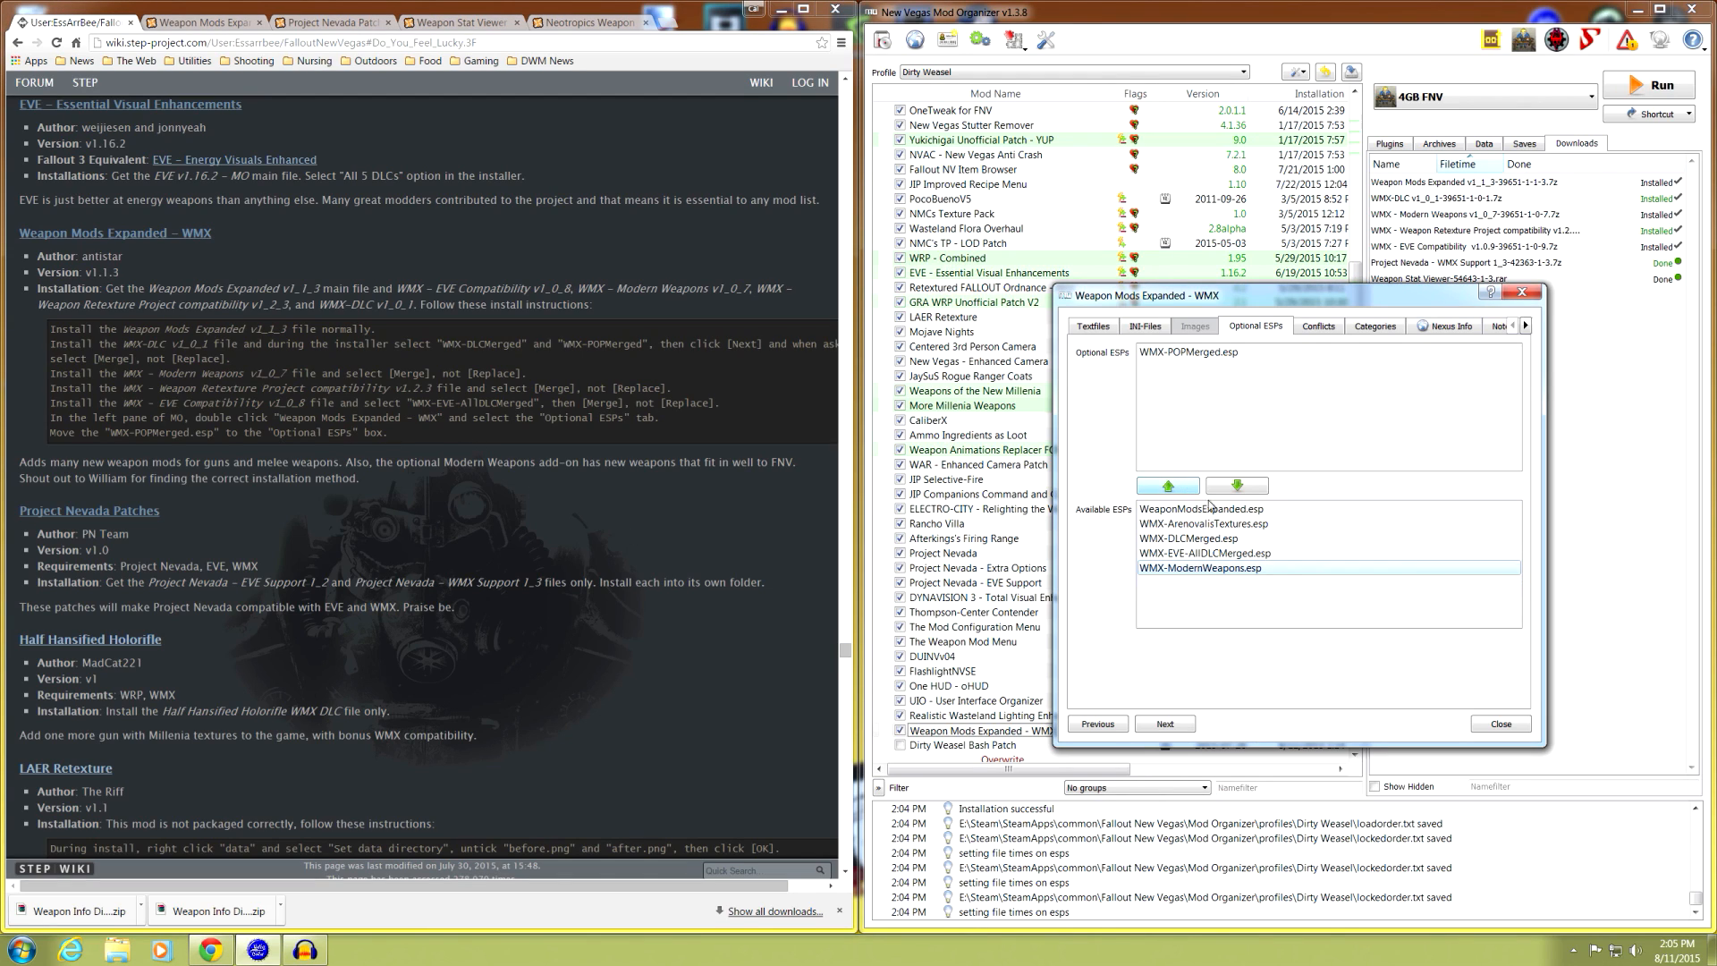
pyautogui.click(1500, 724)
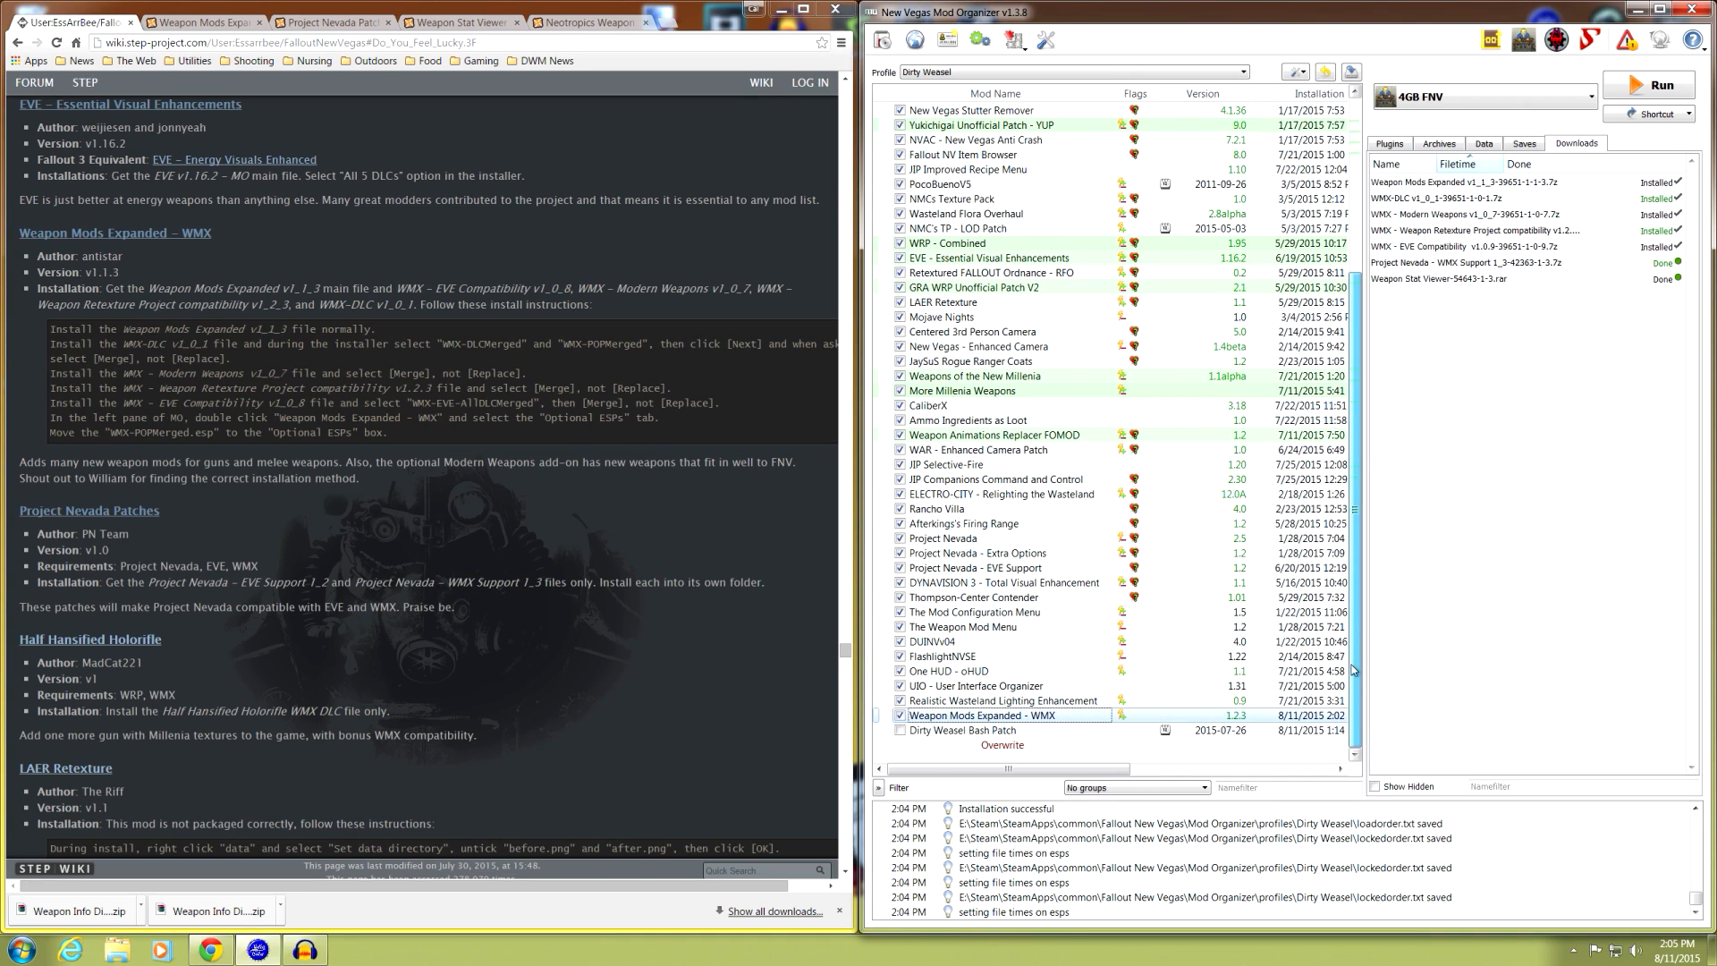
# - Examine which files of Weapon Mods Expanded - WMX conflict with other mods, widening the information window and file column
pyautogui.doubleClick(1111, 721)
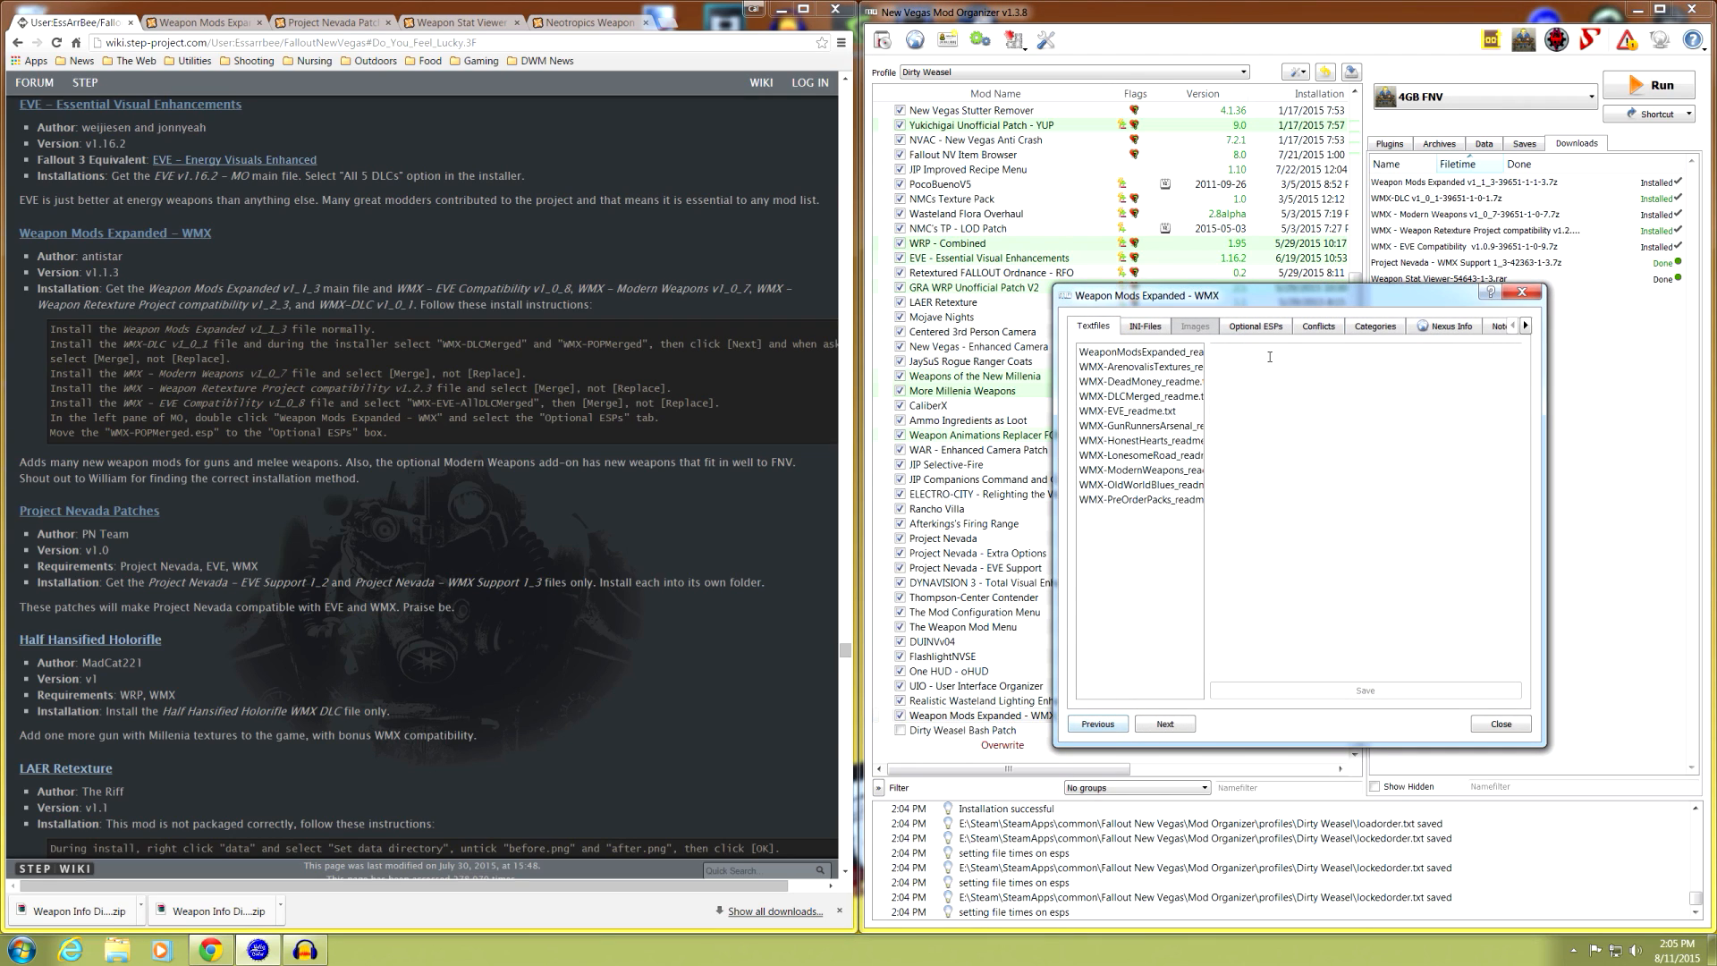
pyautogui.click(1331, 330)
pyautogui.moveTo(1540, 460); pyautogui.dragTo(1663, 459)
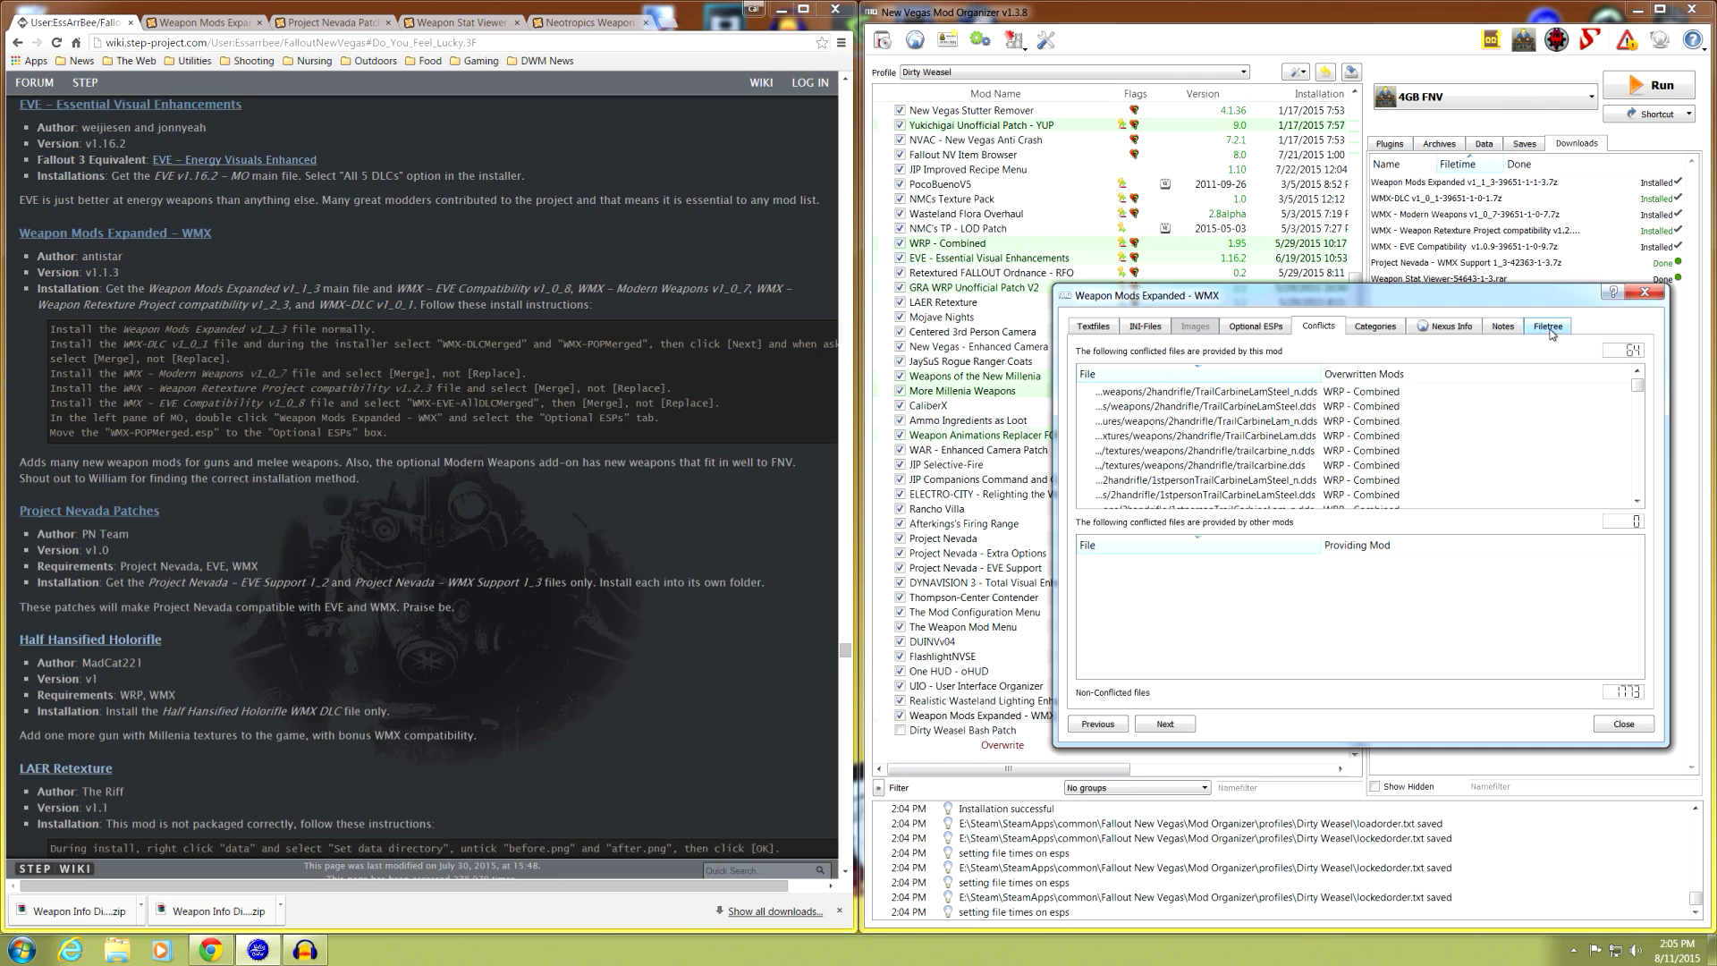
pyautogui.moveTo(1320, 370); pyautogui.dragTo(1414, 374)
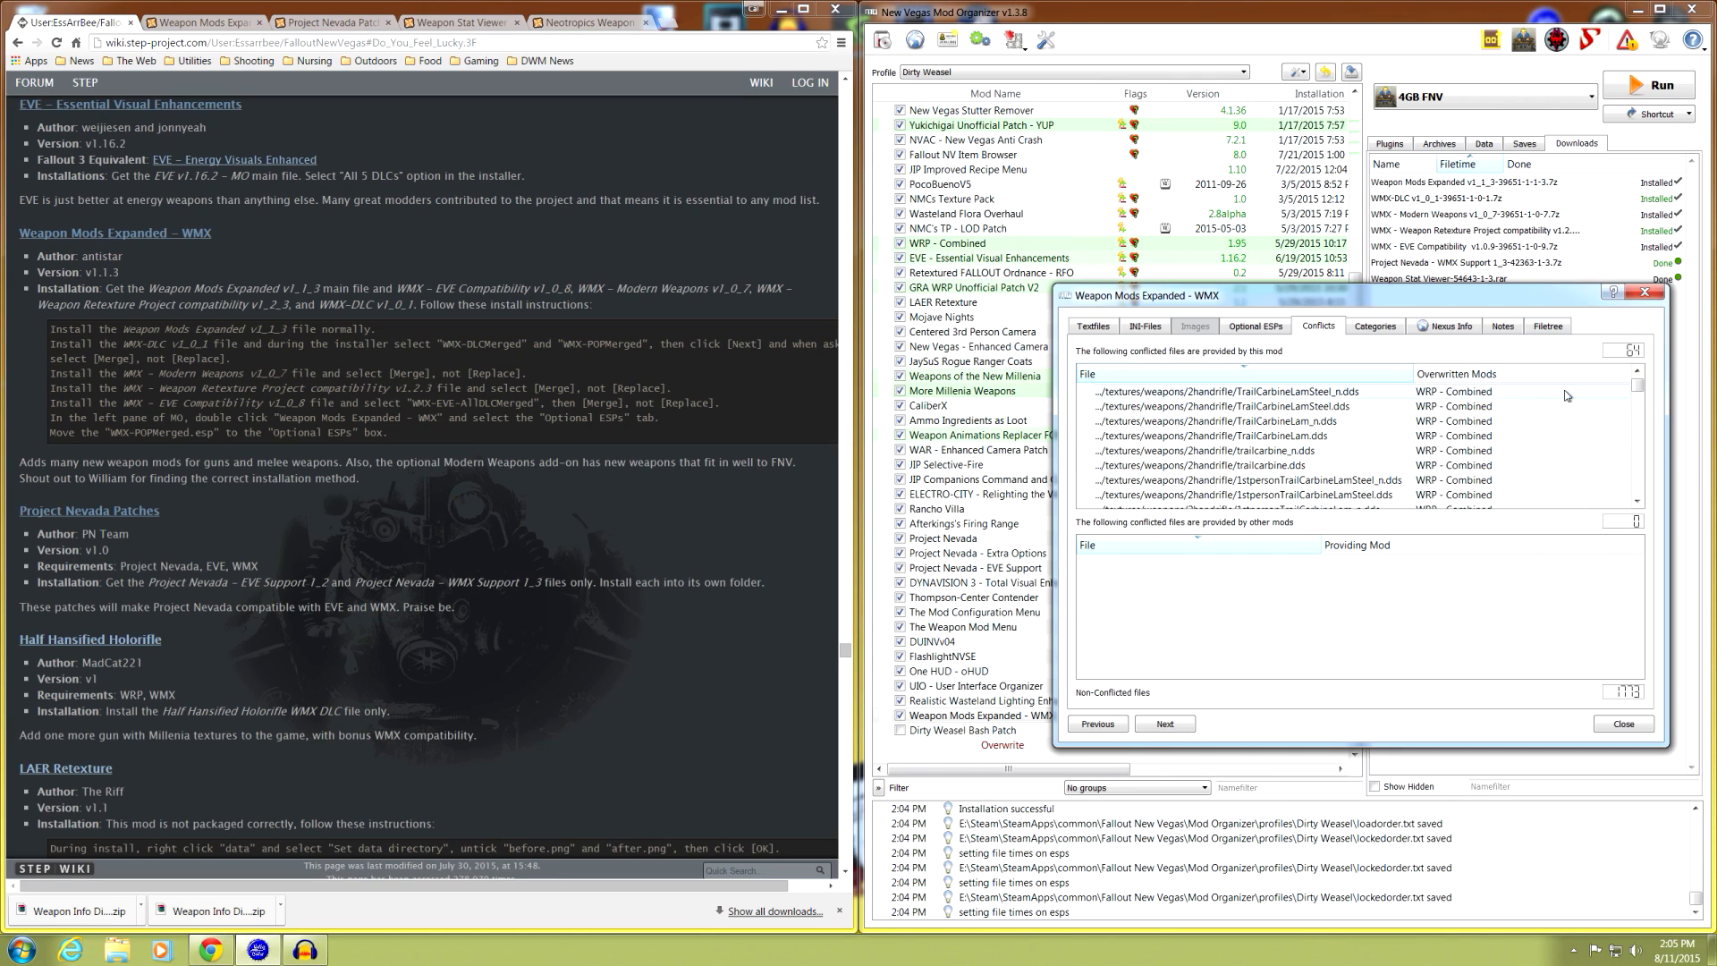
pyautogui.moveTo(1637, 385); pyautogui.dragTo(1638, 495)
pyautogui.click(1626, 726)
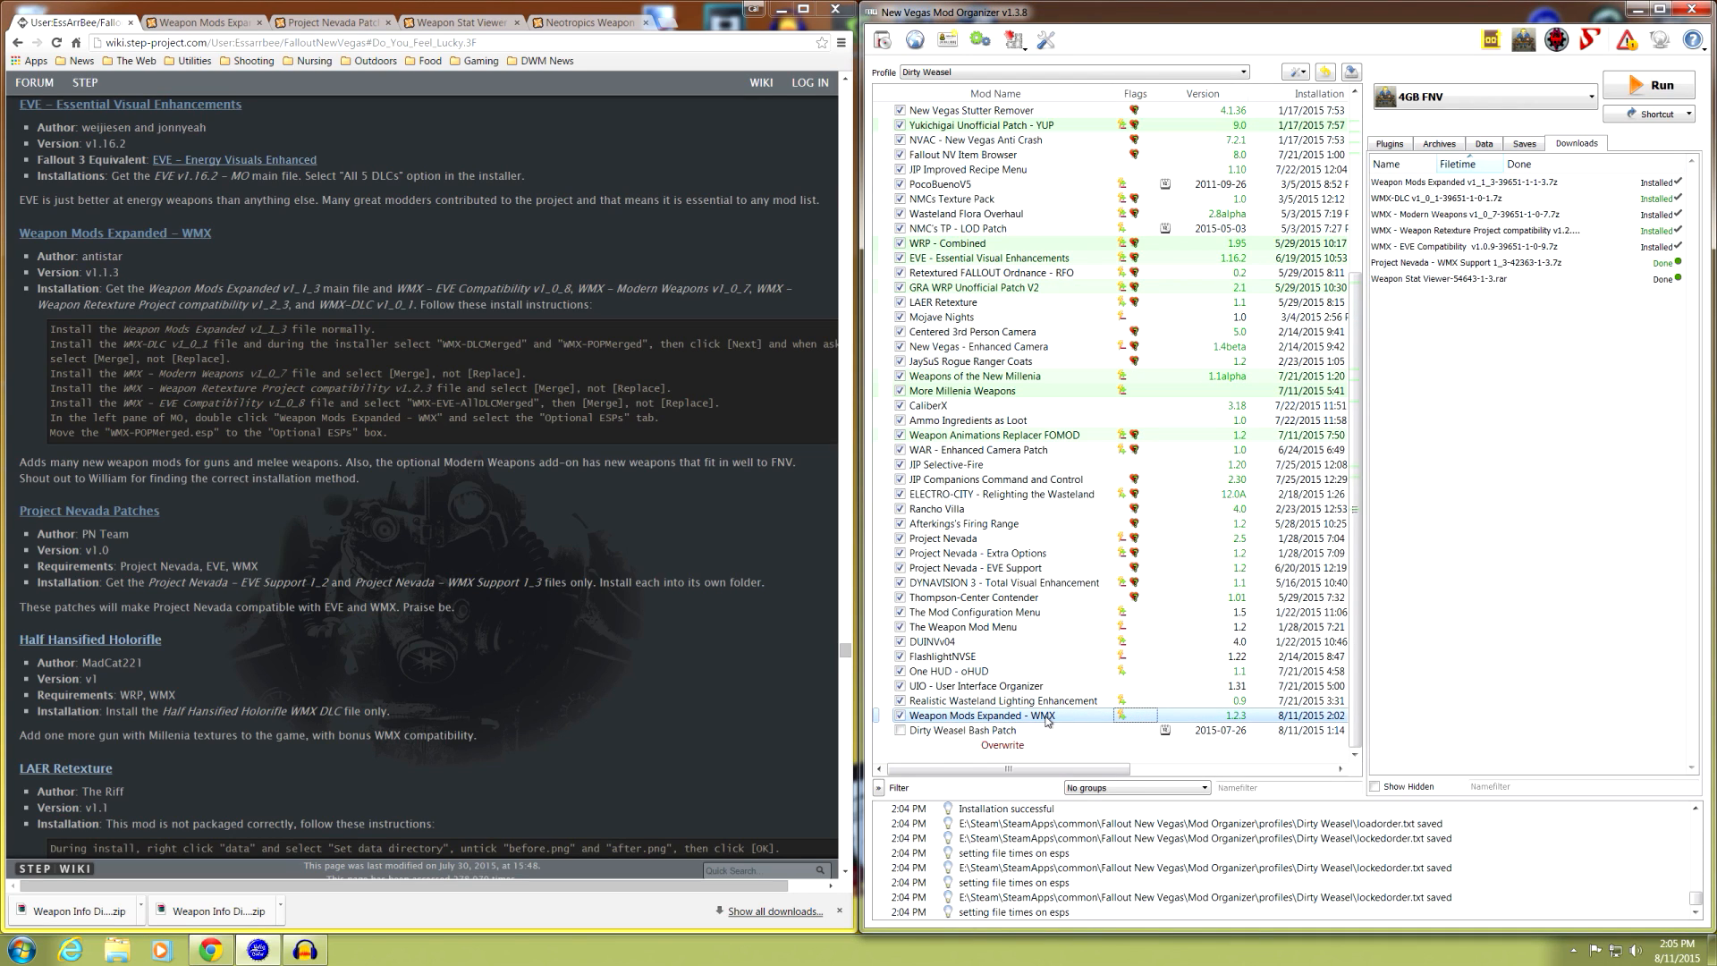
# - Move Weapon Mods Expanded - WMX directly below WAR - Enhanced Camera Patch in the mod order and check the neighbouring mods' conflicts
pyautogui.moveTo(1048, 721); pyautogui.dragTo(1051, 456)
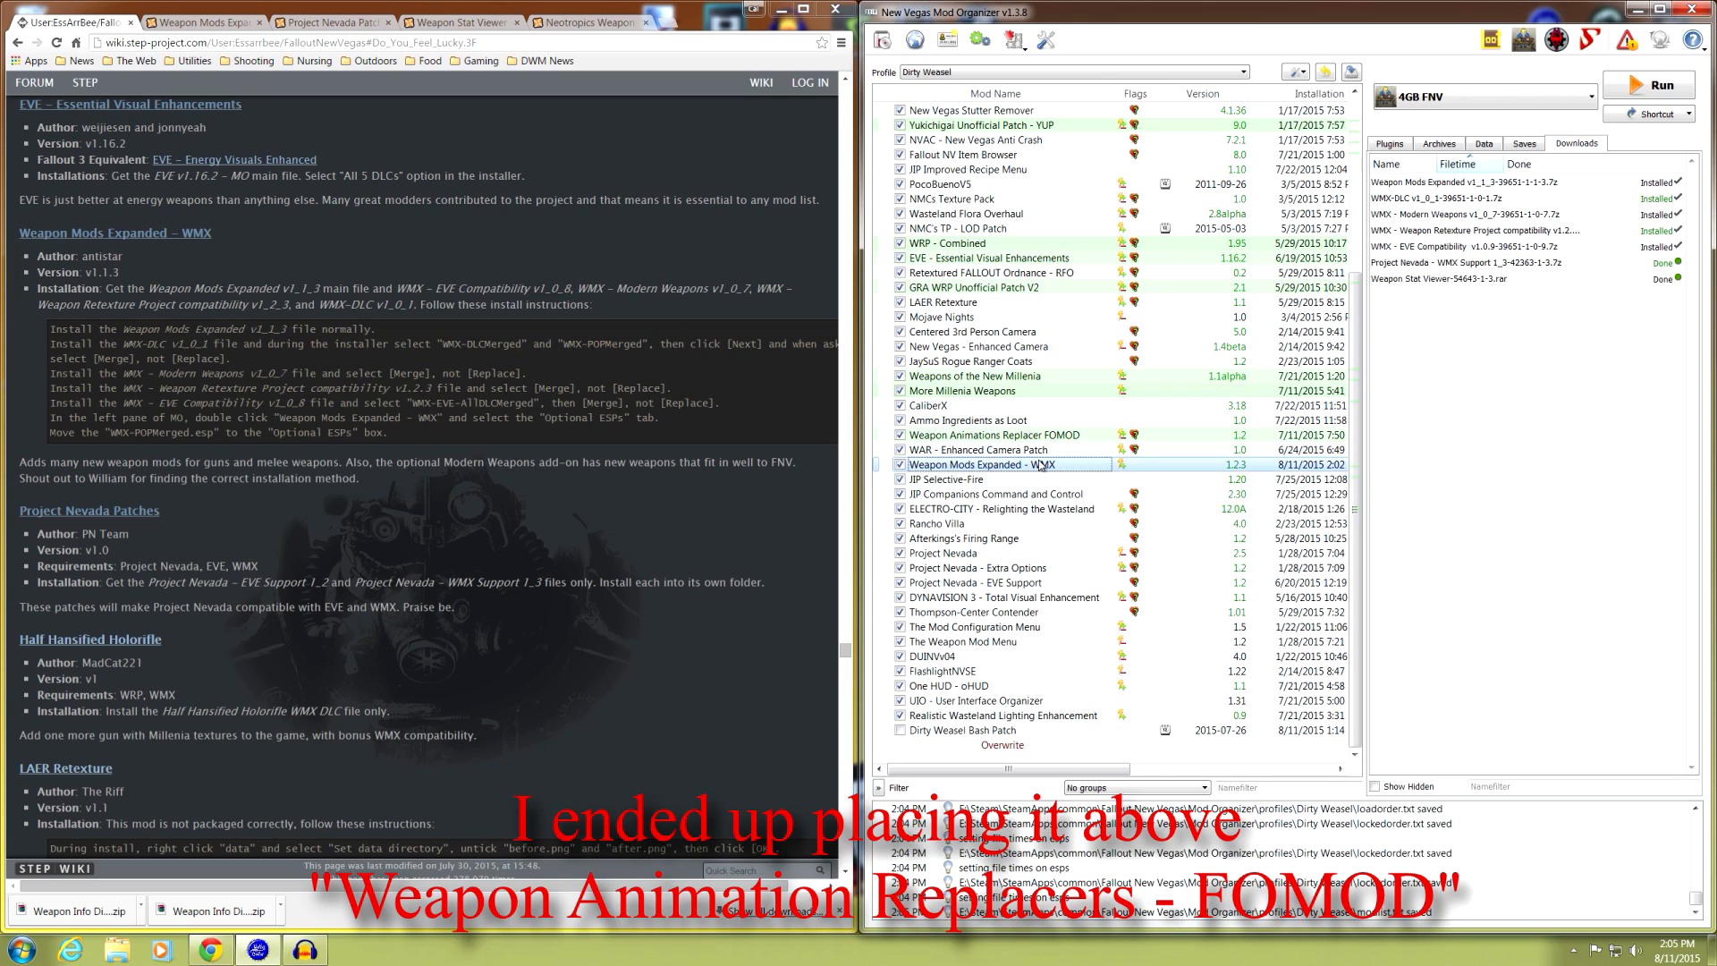
pyautogui.click(1031, 452)
pyautogui.click(1031, 437)
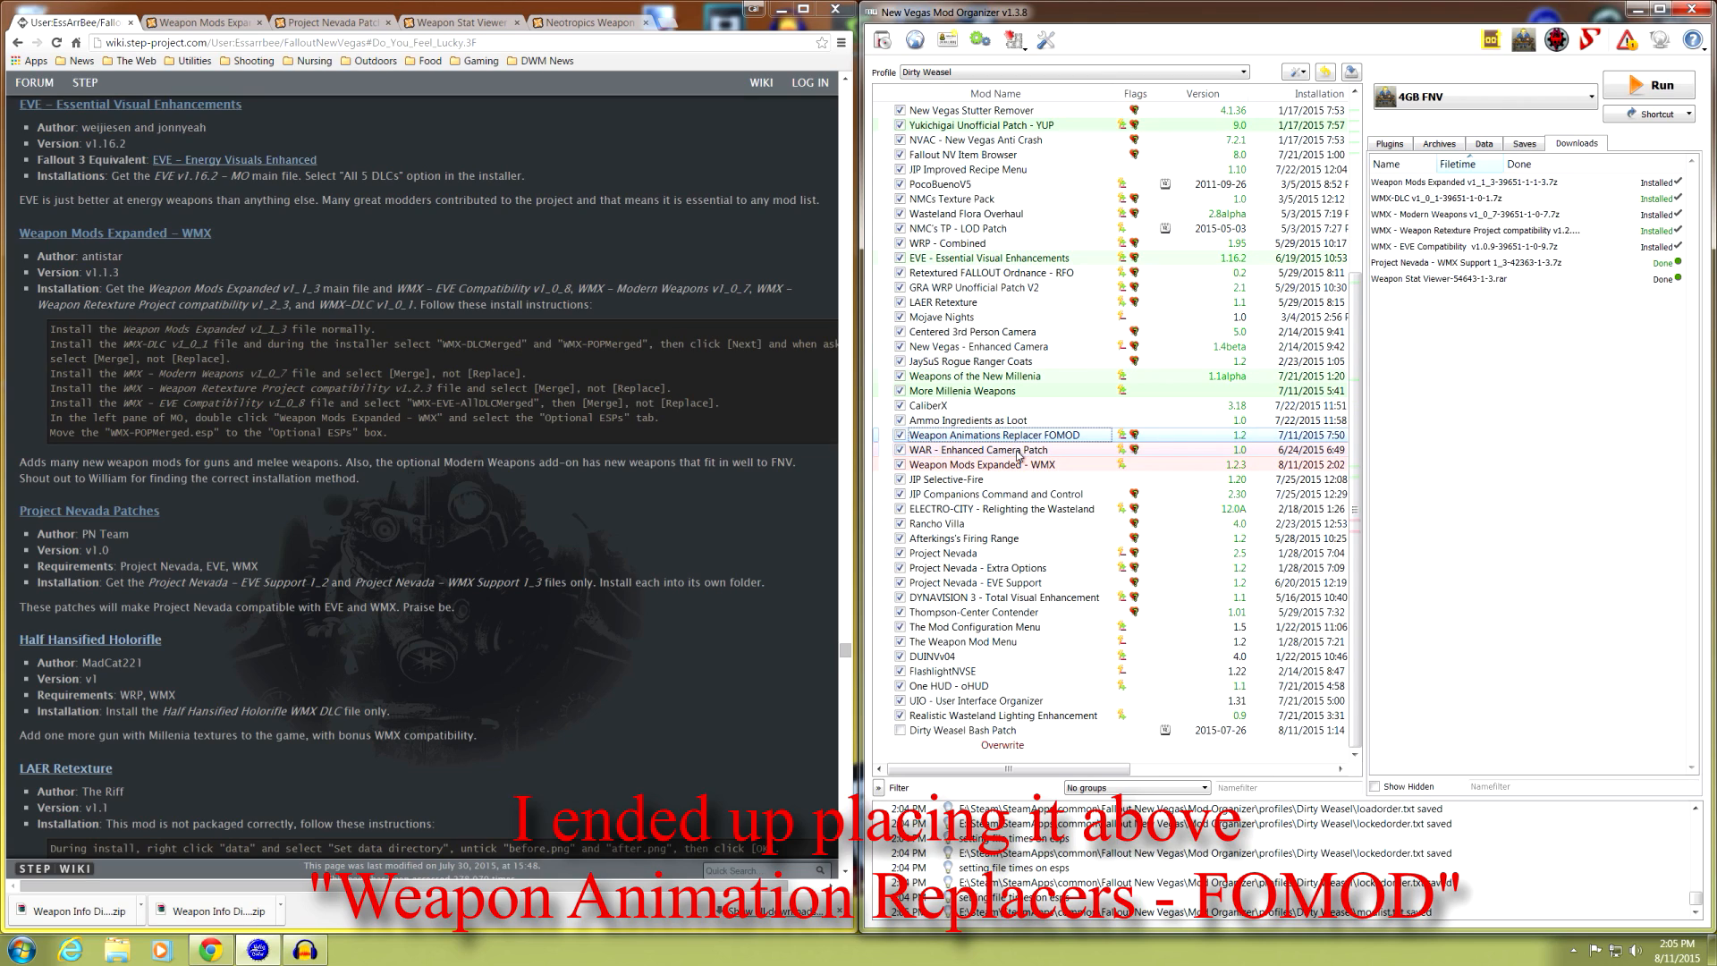
pyautogui.click(1017, 452)
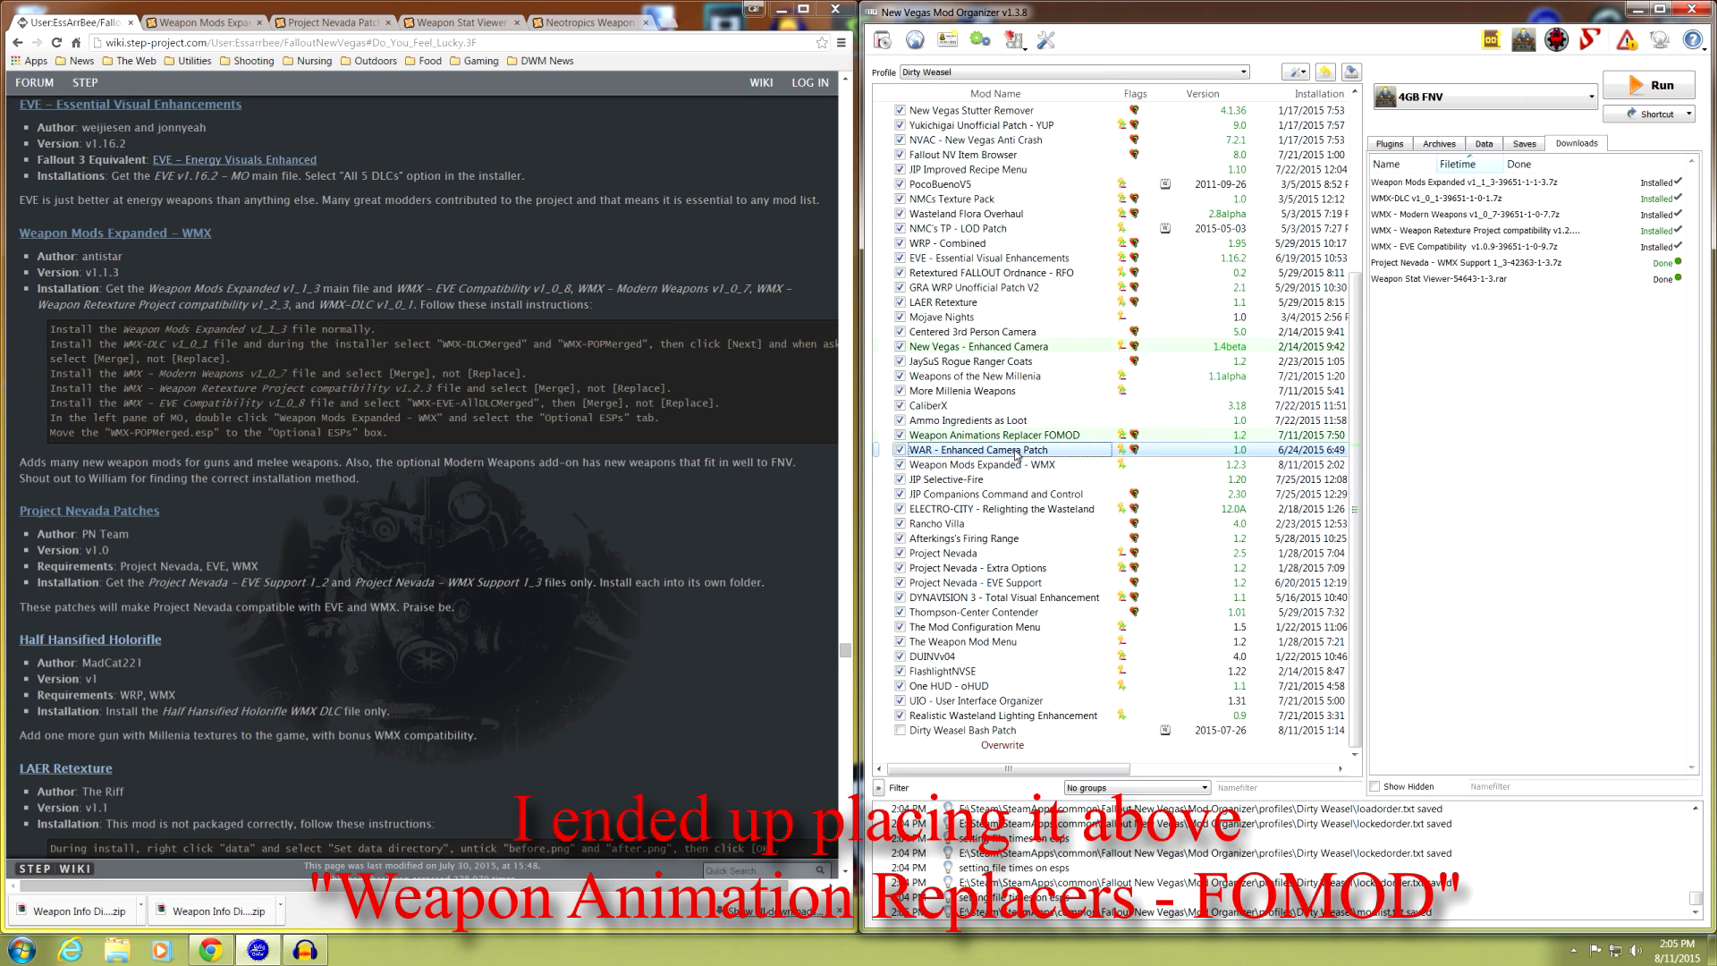
pyautogui.click(1019, 465)
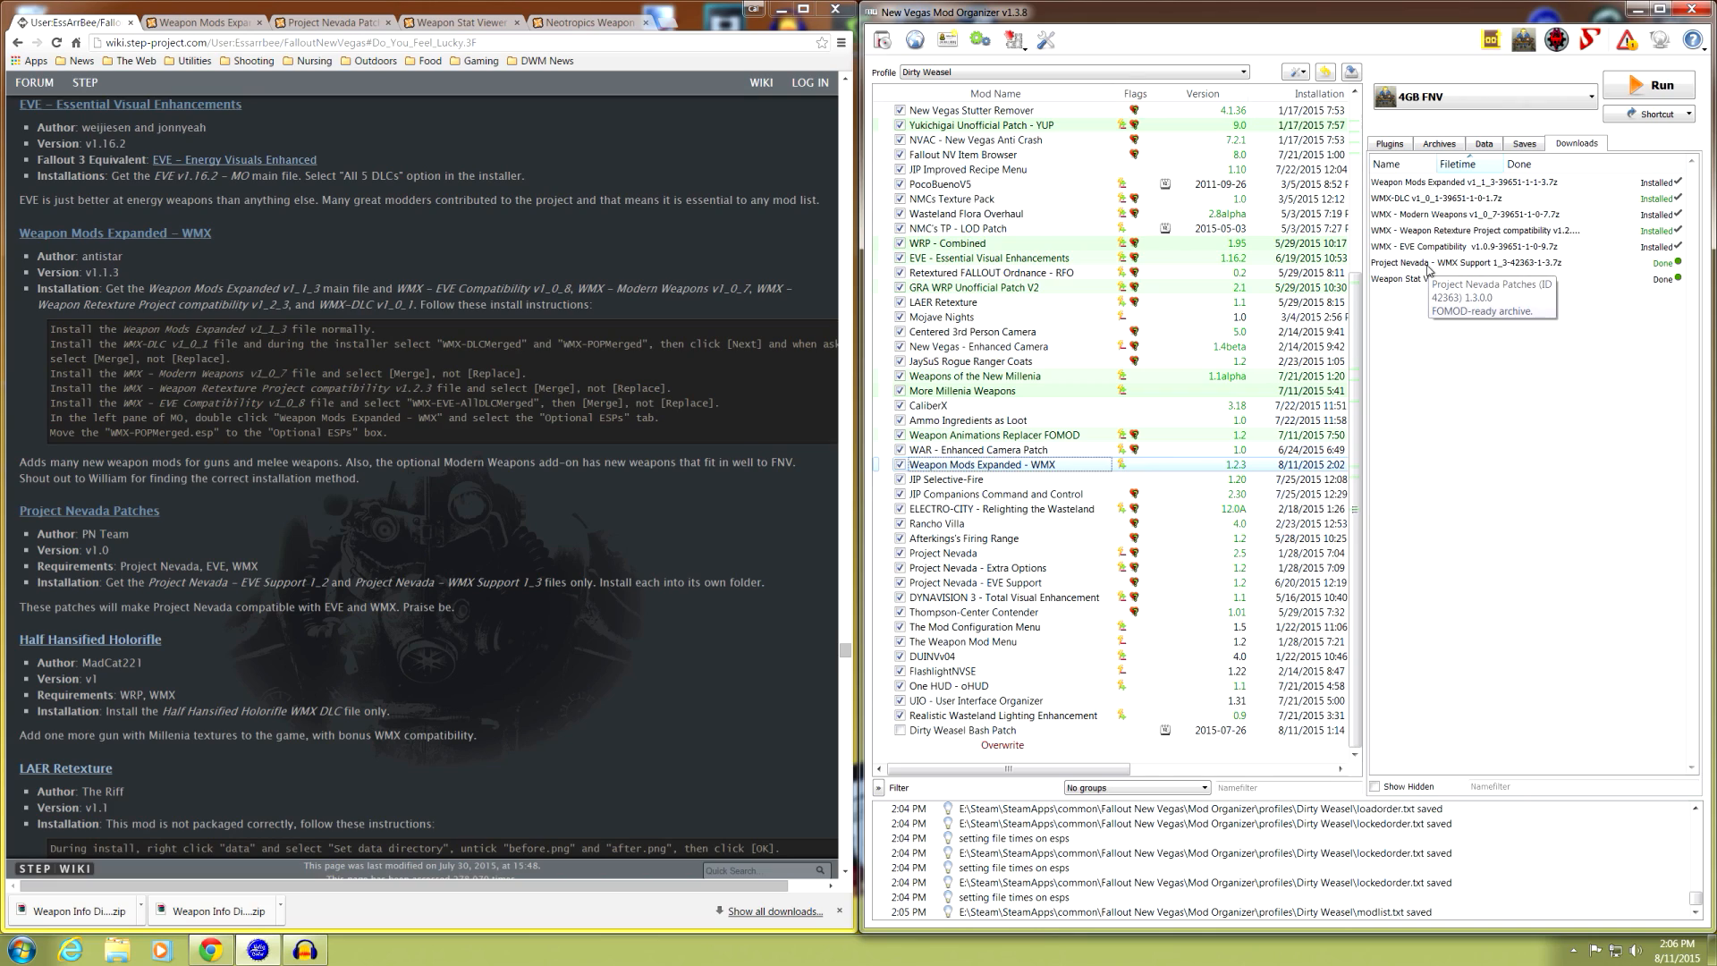
# - Install the Project Nevada - WMX Support 1_3 archive as a separate mod named Project Nevada - WMX
pyautogui.click(955, 584)
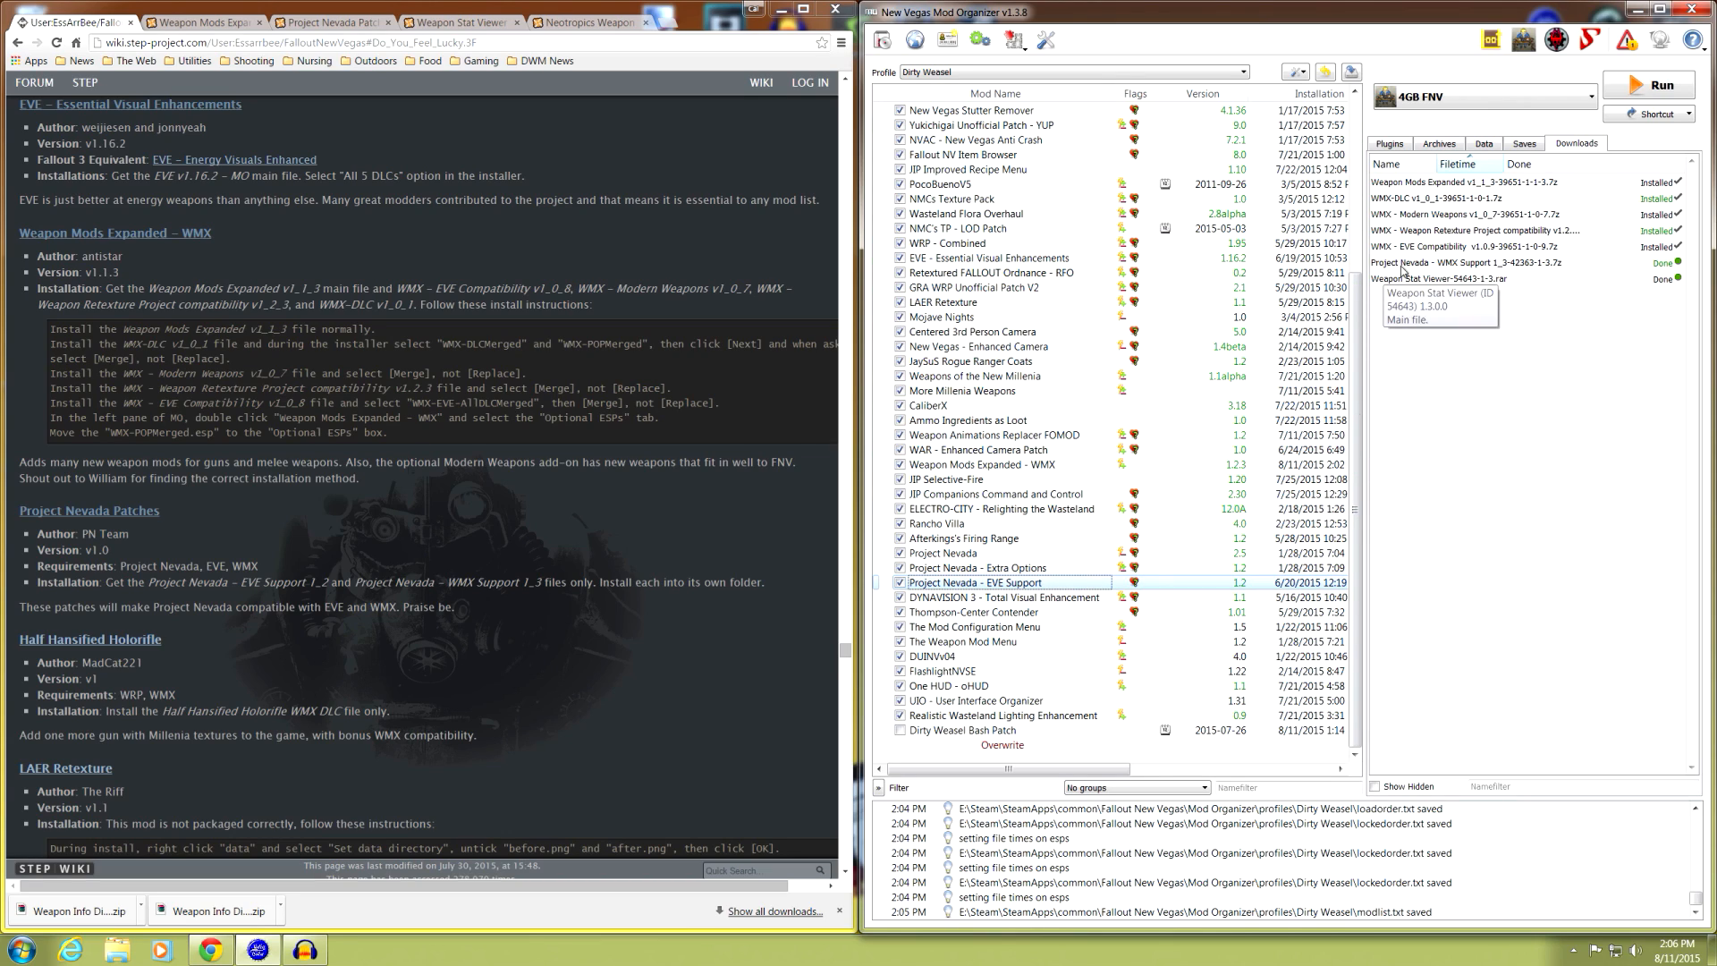
pyautogui.doubleClick(1471, 265)
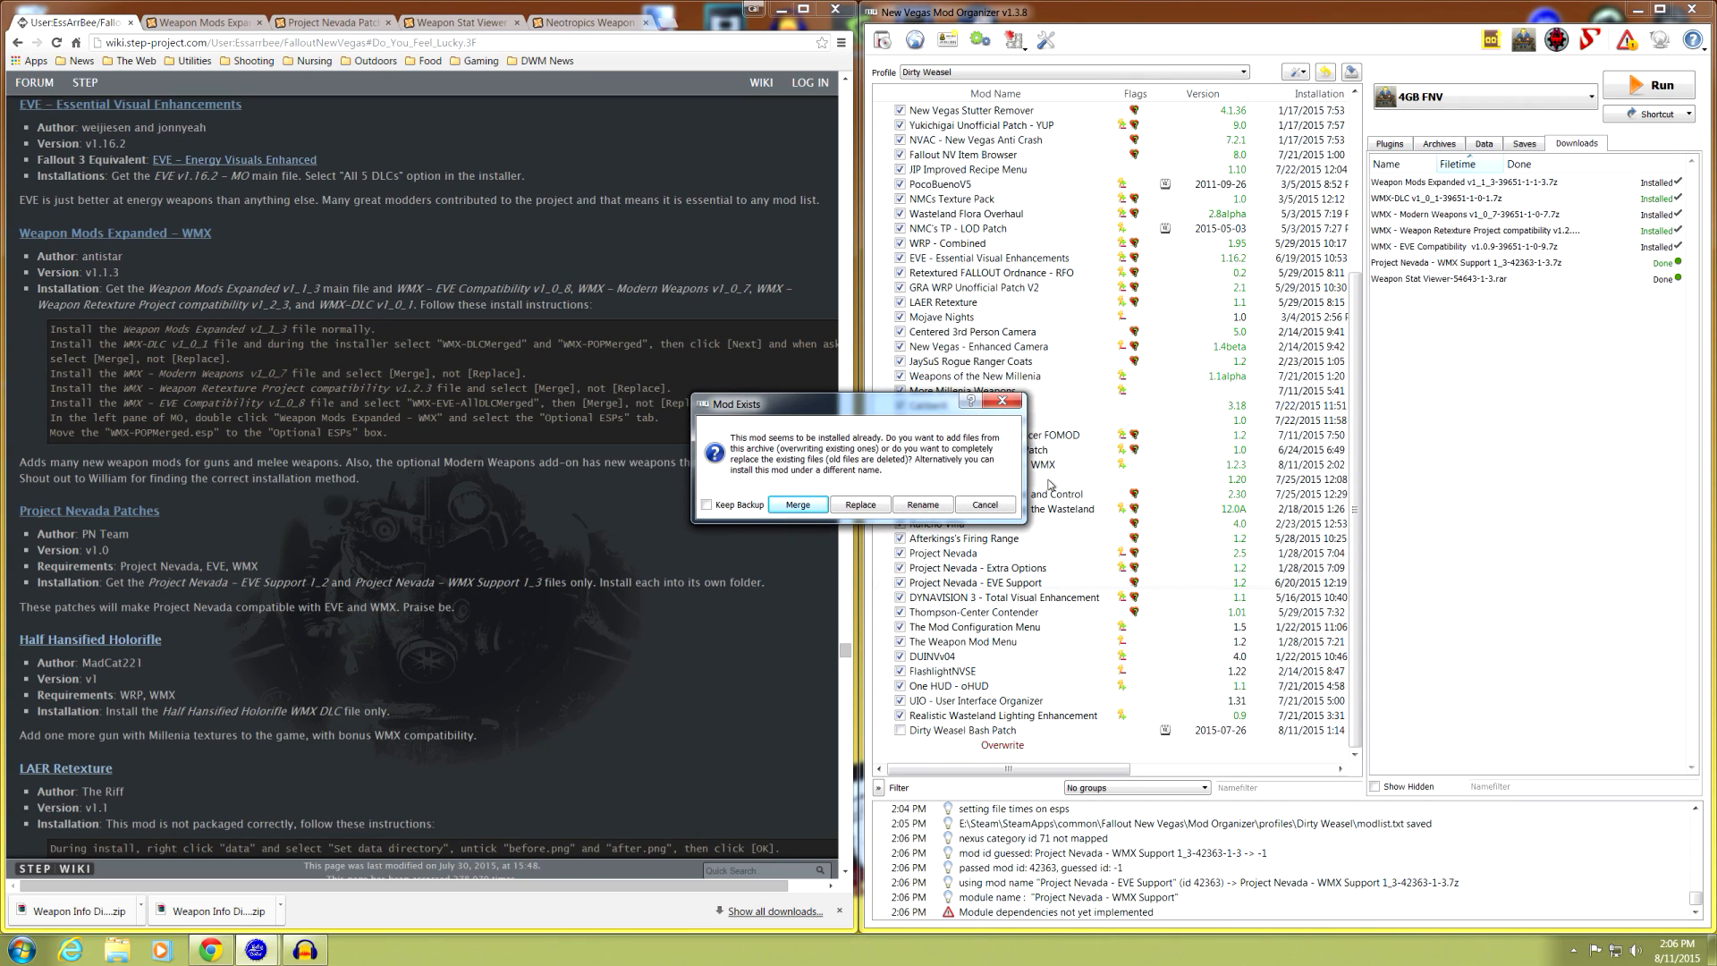
pyautogui.click(921, 504)
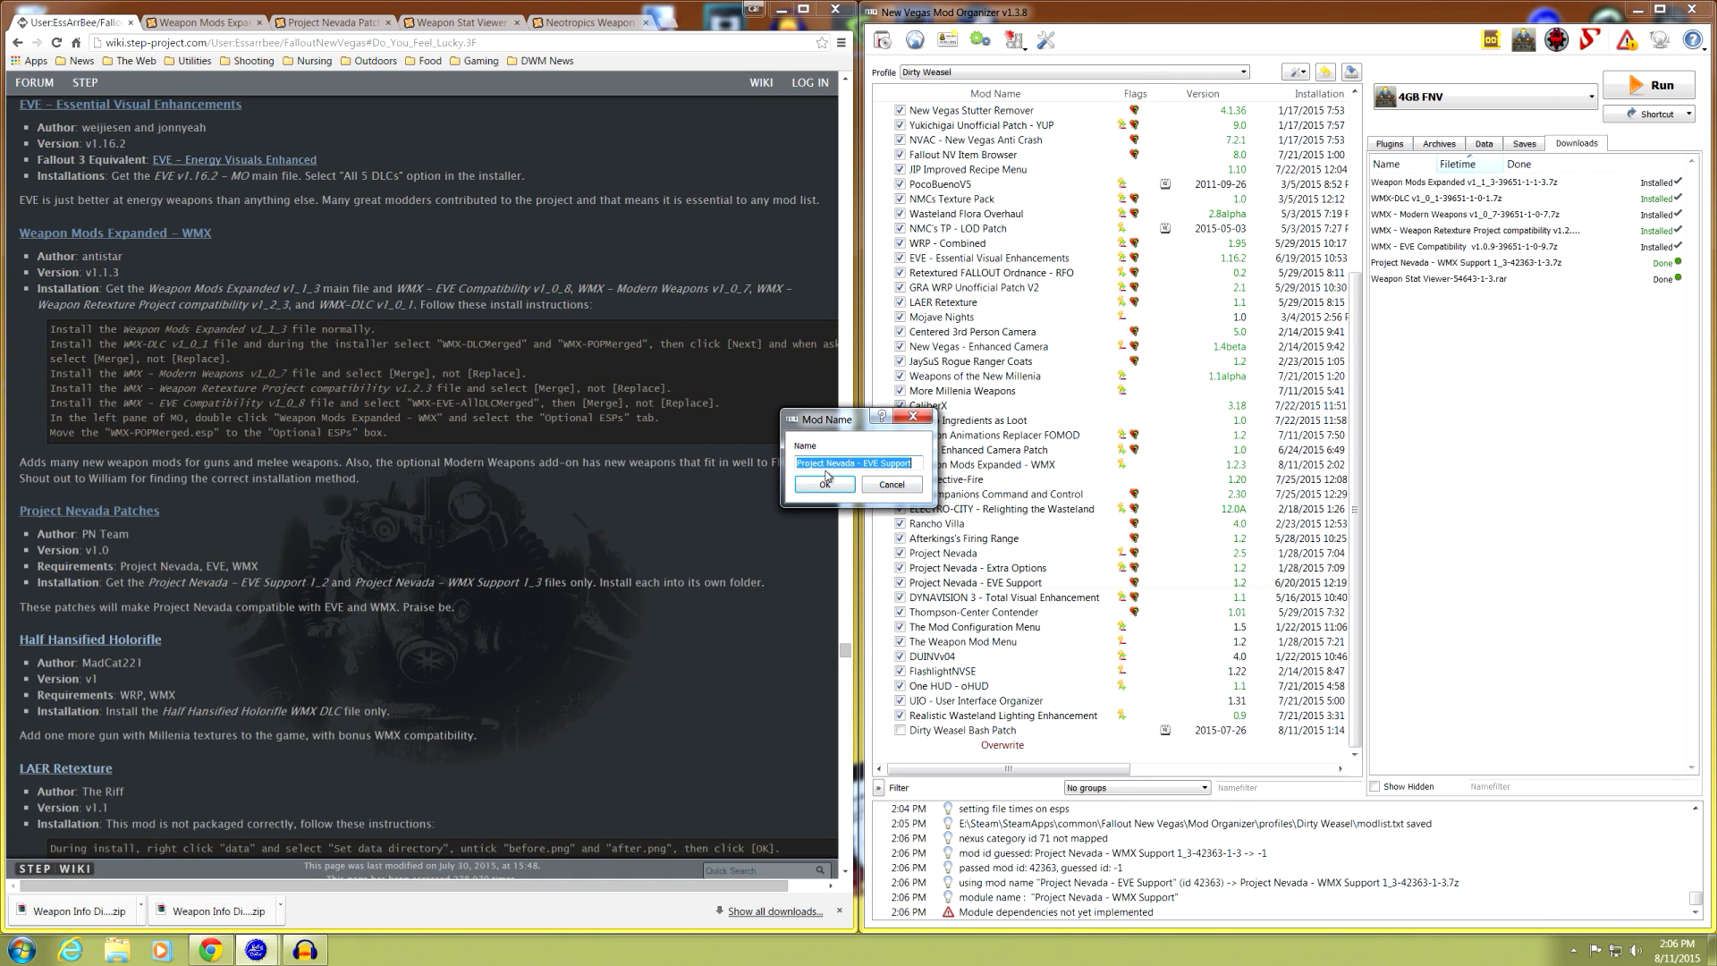
pyautogui.click(913, 463)
pyautogui.press('BackSpace')
pyautogui.press('BackSpace')
pyautogui.press('BackSpace')
pyautogui.press('BackSpace')
pyautogui.press('BackSpace')
pyautogui.press('BackSpace')
pyautogui.press('BackSpace')
pyautogui.press('BackSpace')
pyautogui.press('BackSpace')
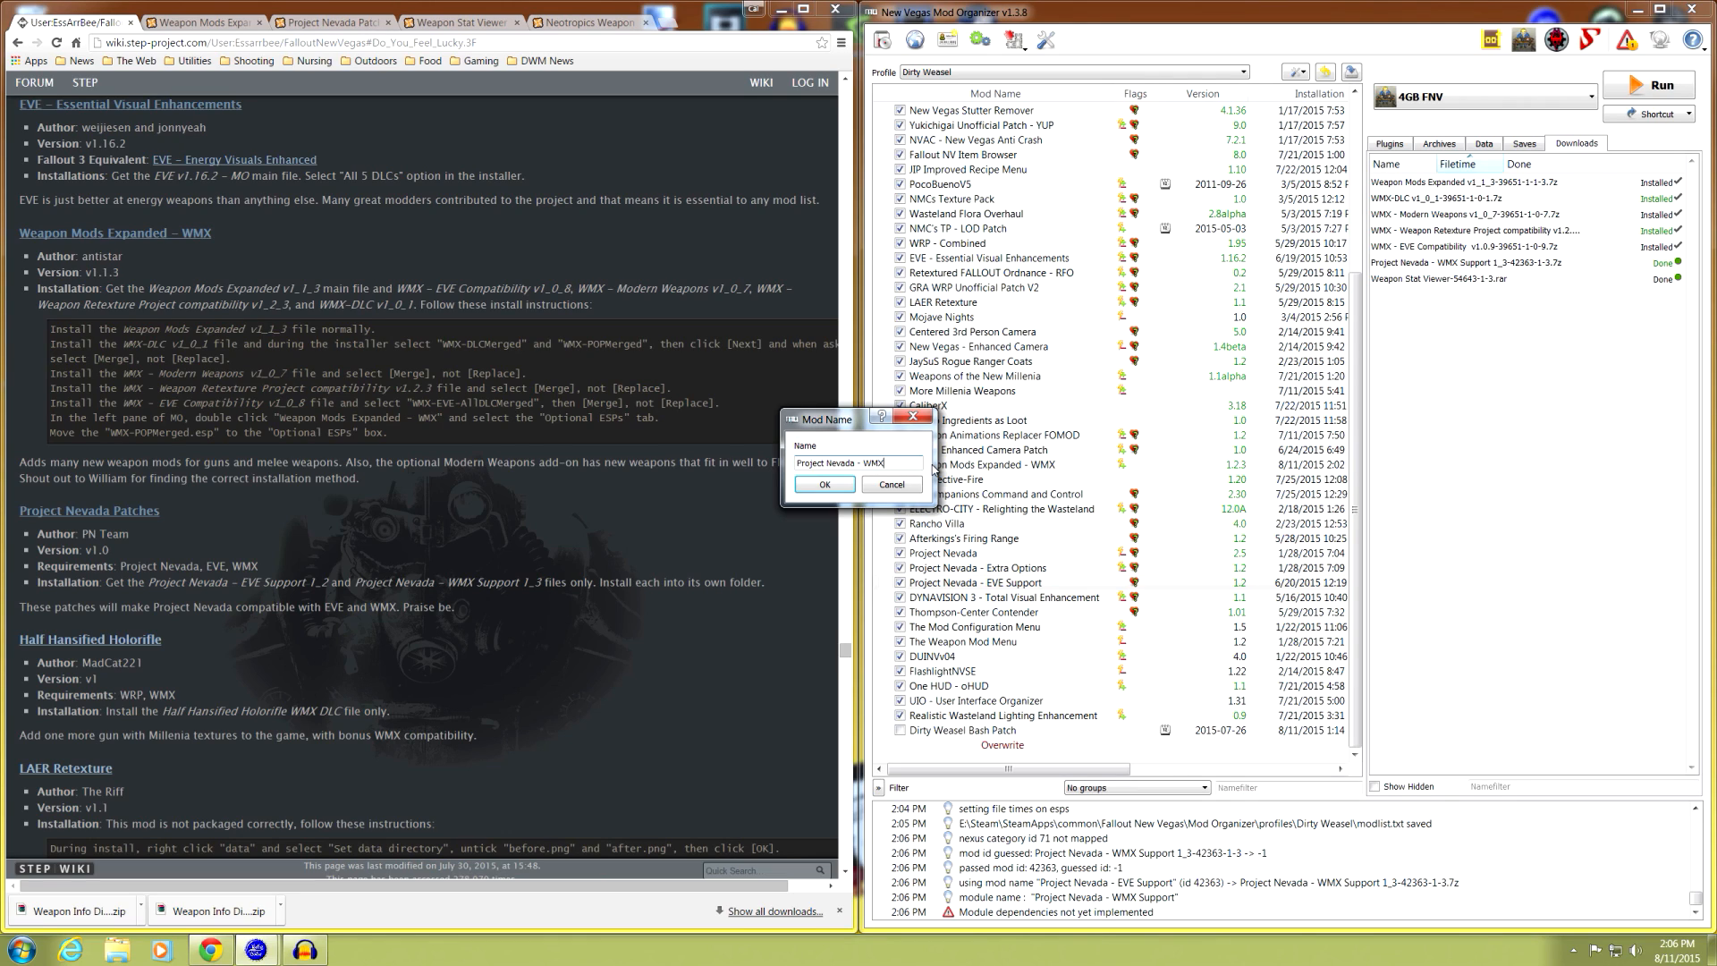
pyautogui.click(841, 485)
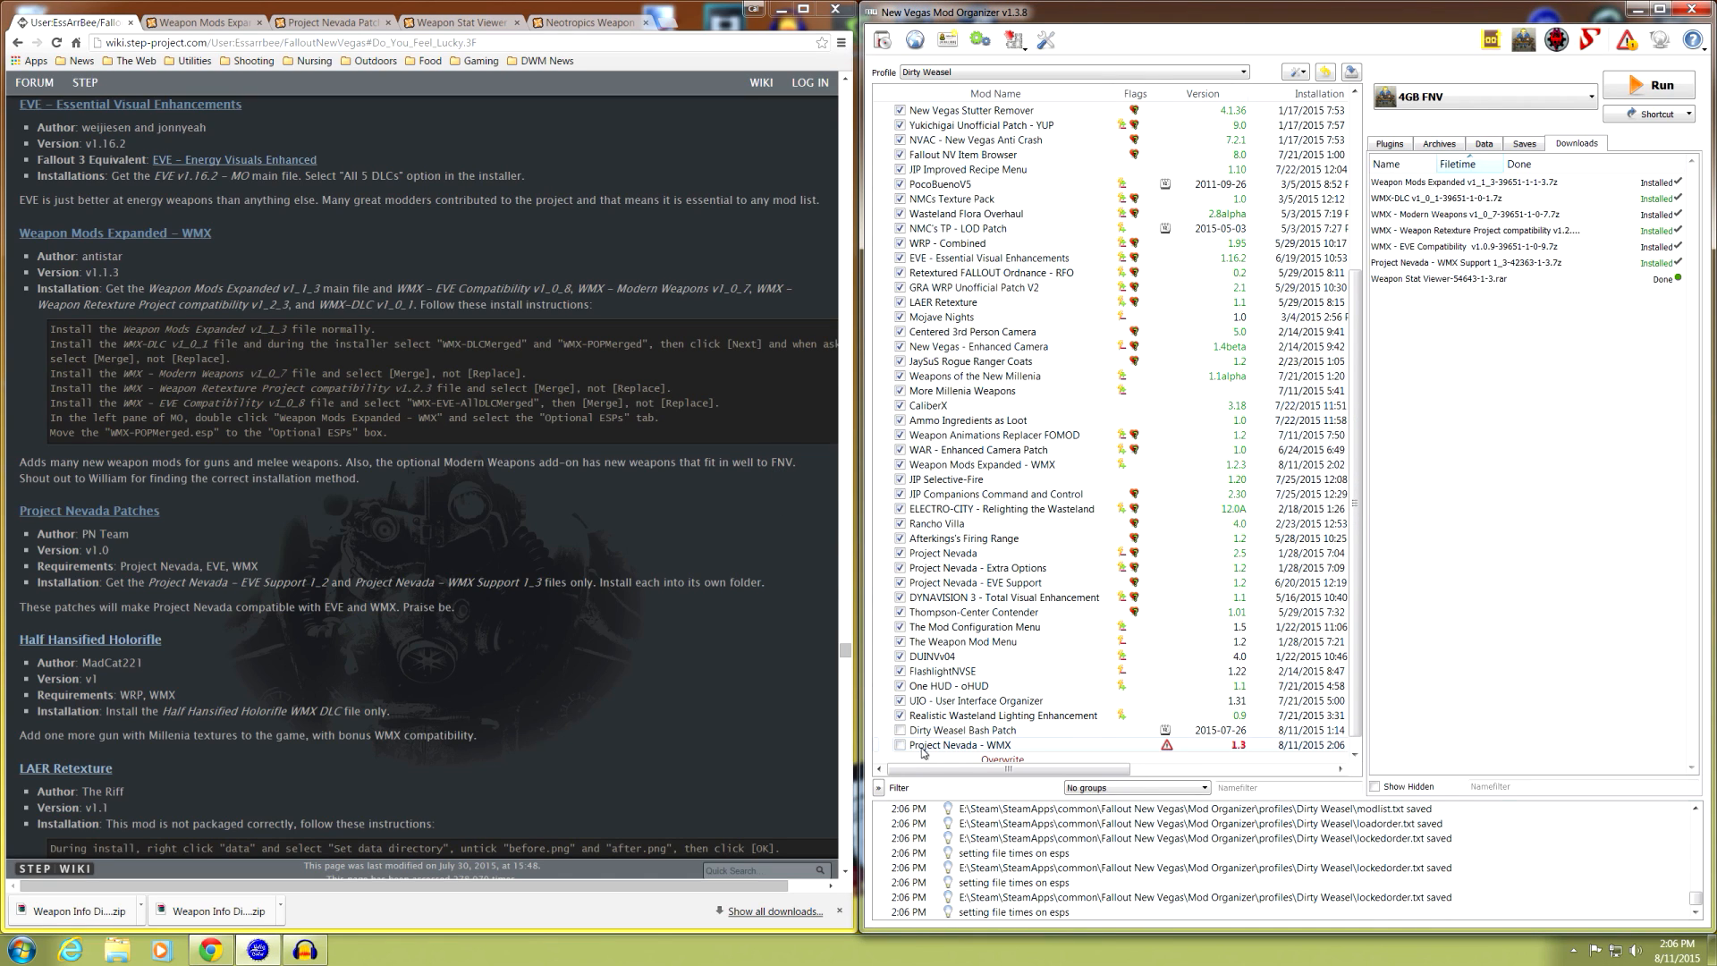
# - Ignore the update flagged for the Project Nevada - WMX mod and enable the mod
pyautogui.rightClick(1147, 750)
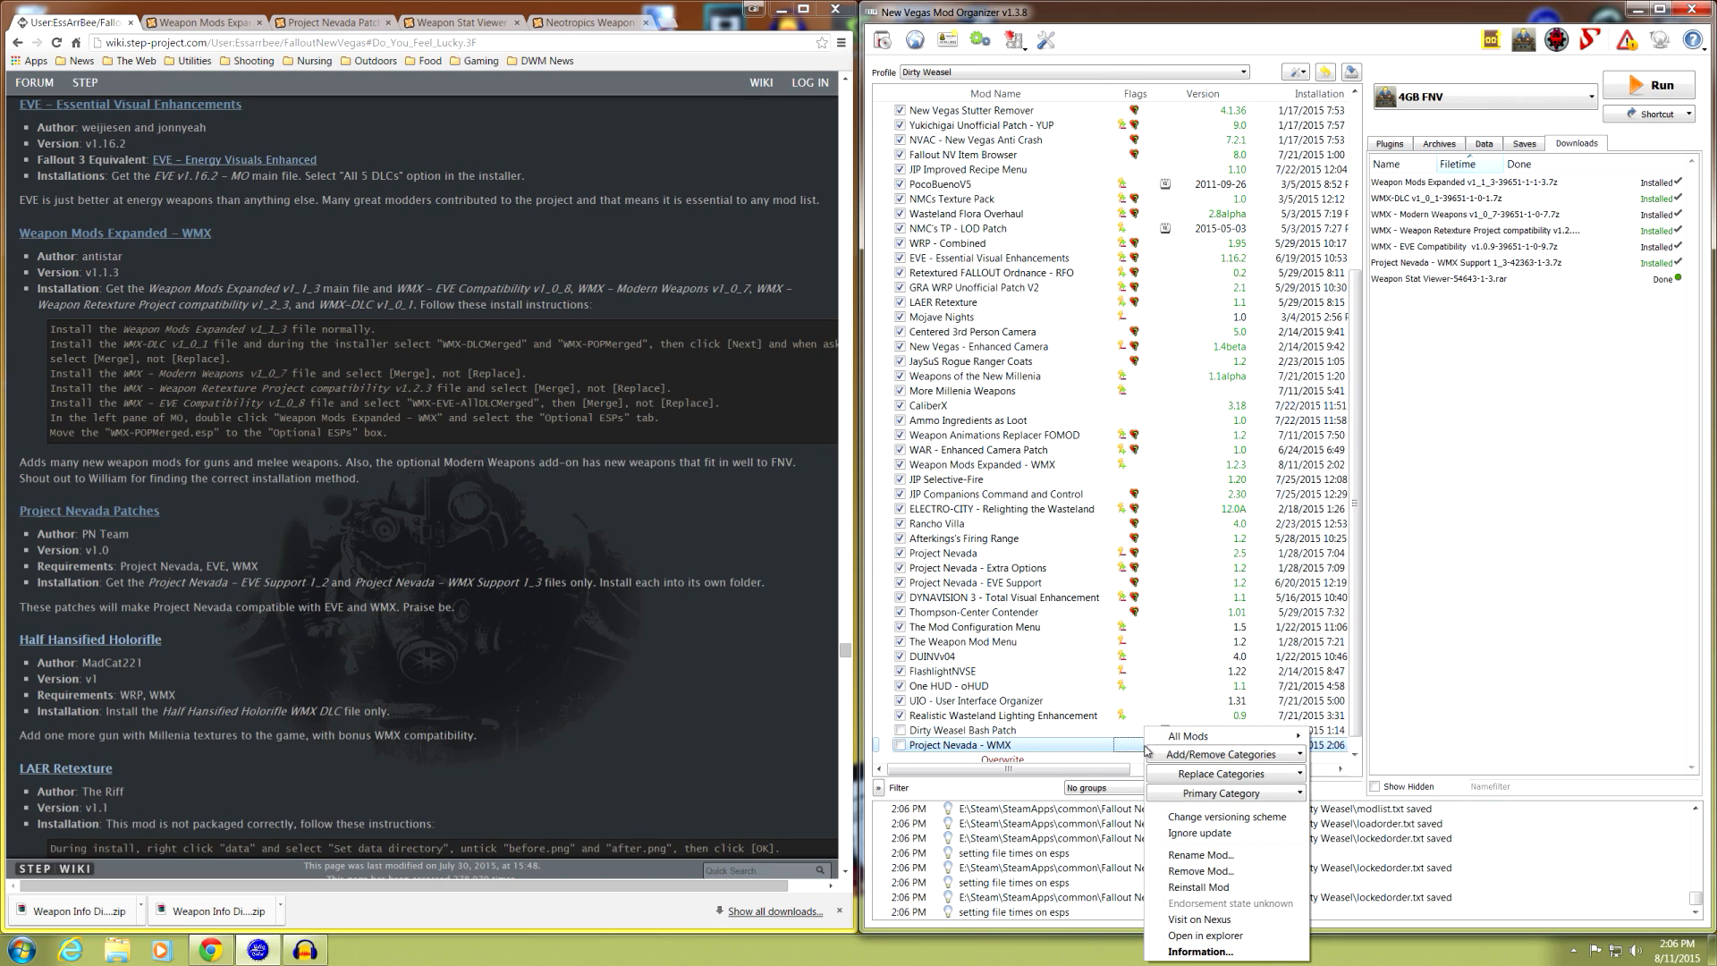
pyautogui.click(1177, 839)
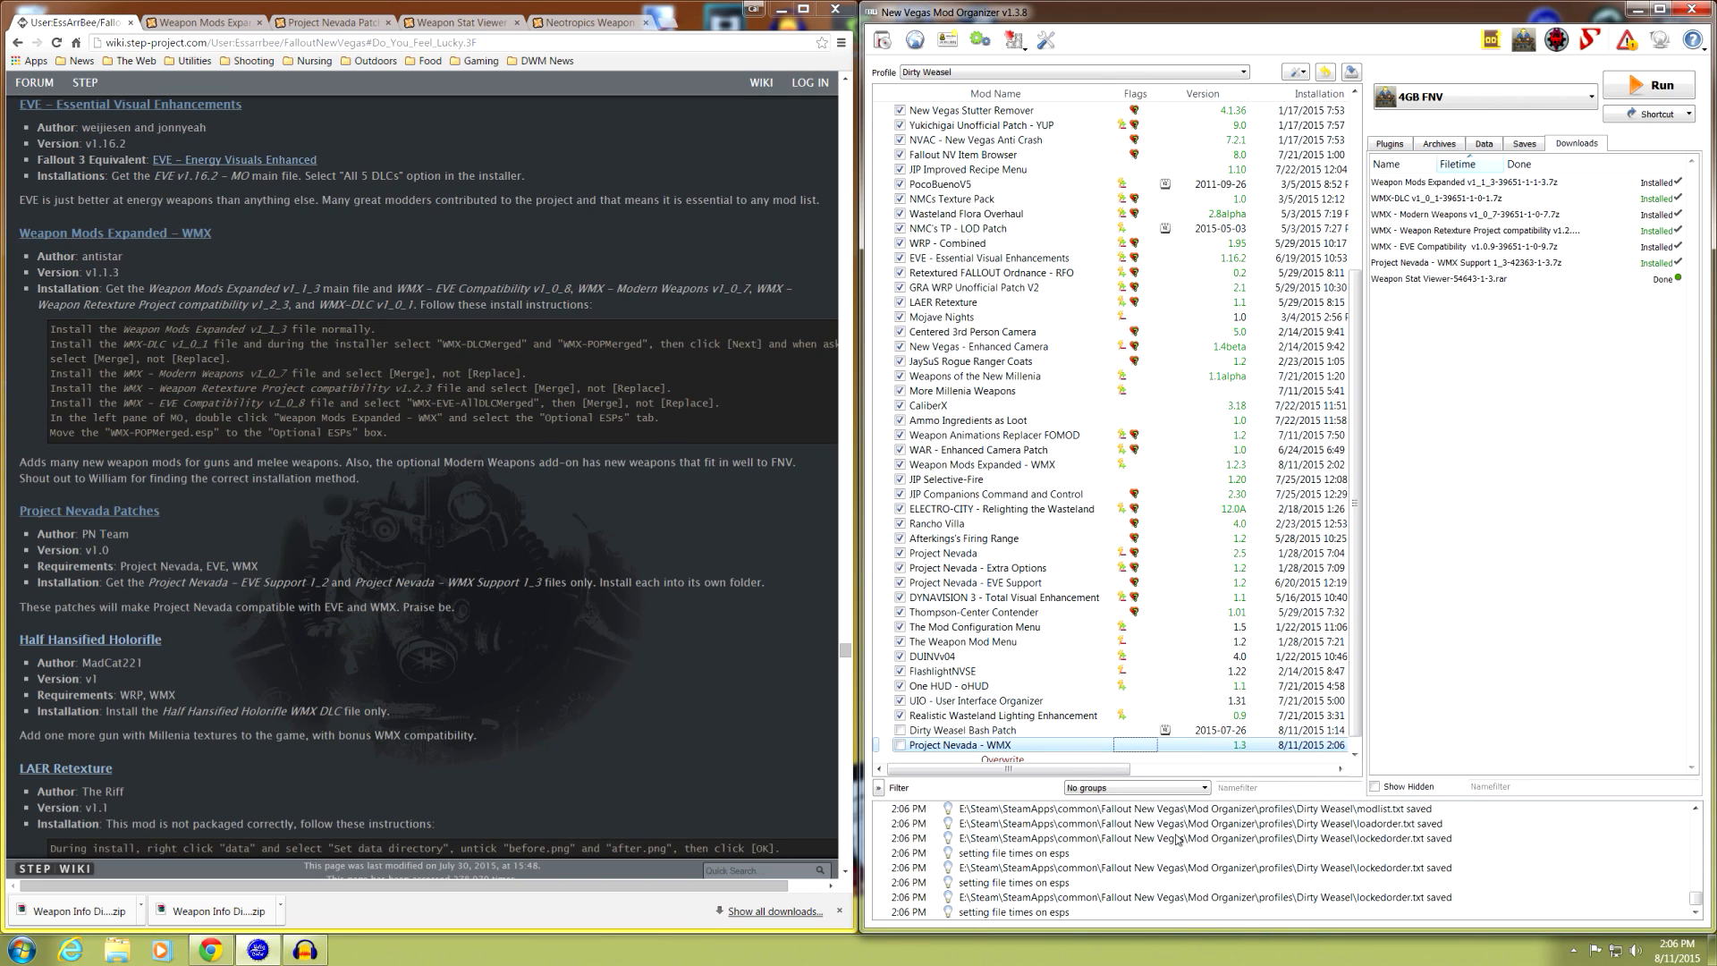
pyautogui.click(901, 745)
# - Place Project Nevada - WMX directly below Project Nevada - EVE Support and check its optional and available ESPs
pyautogui.moveTo(939, 751); pyautogui.dragTo(955, 601)
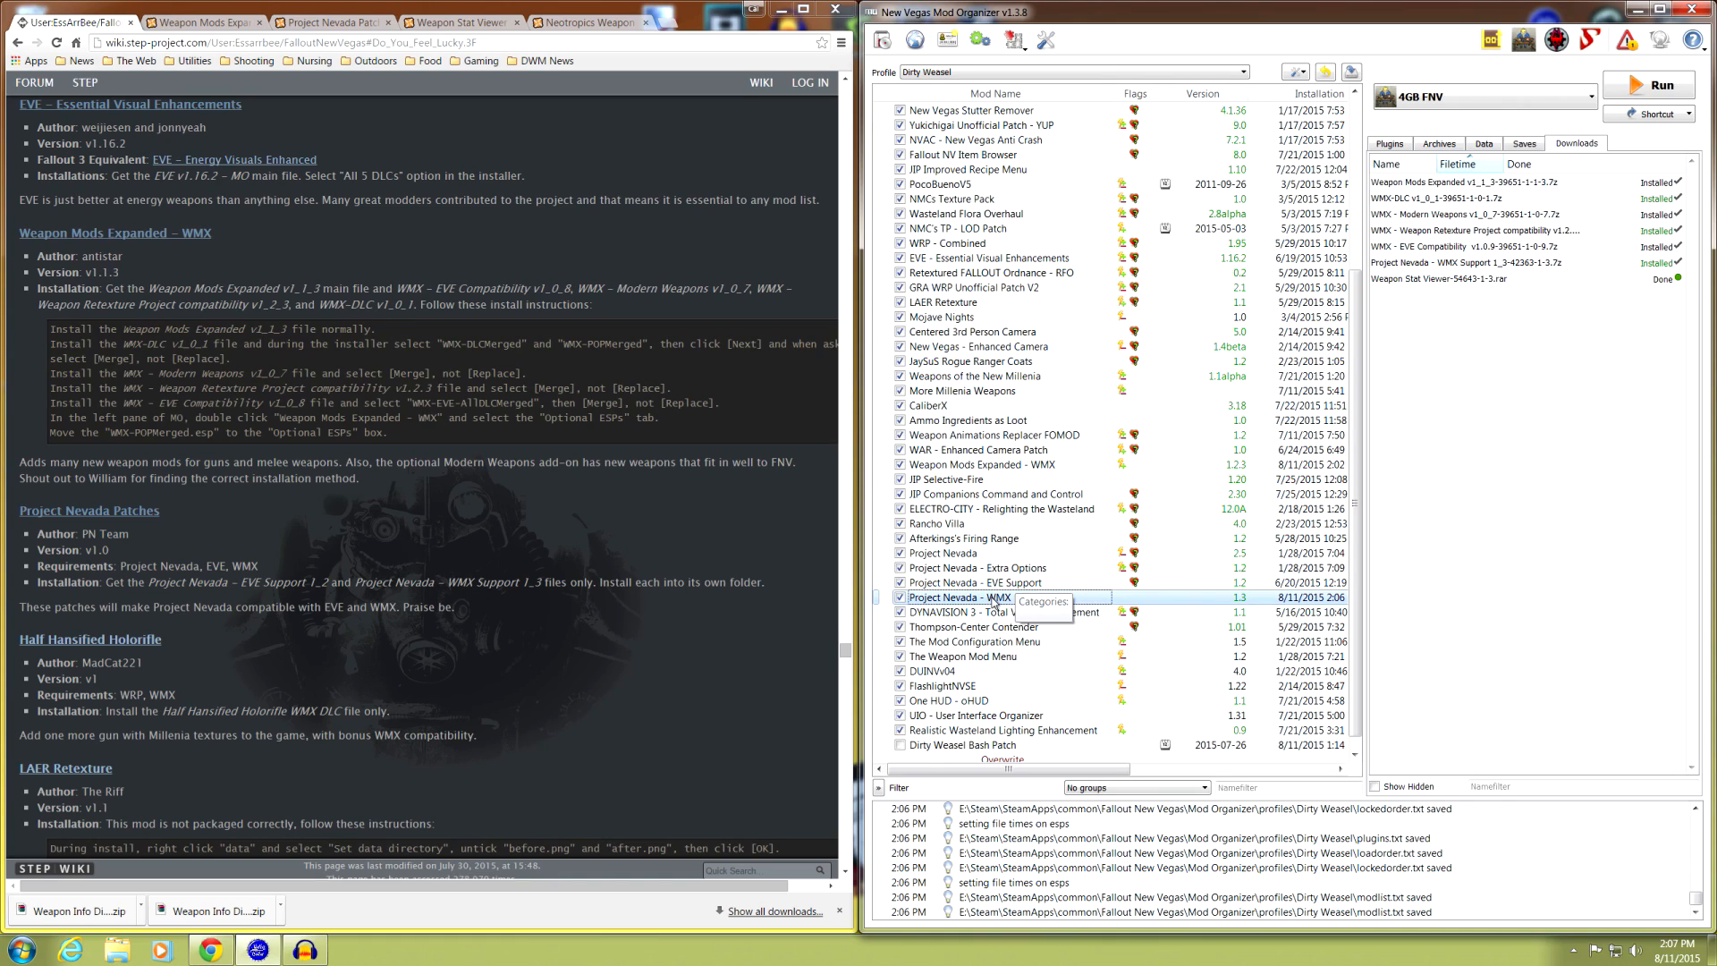
pyautogui.doubleClick(995, 601)
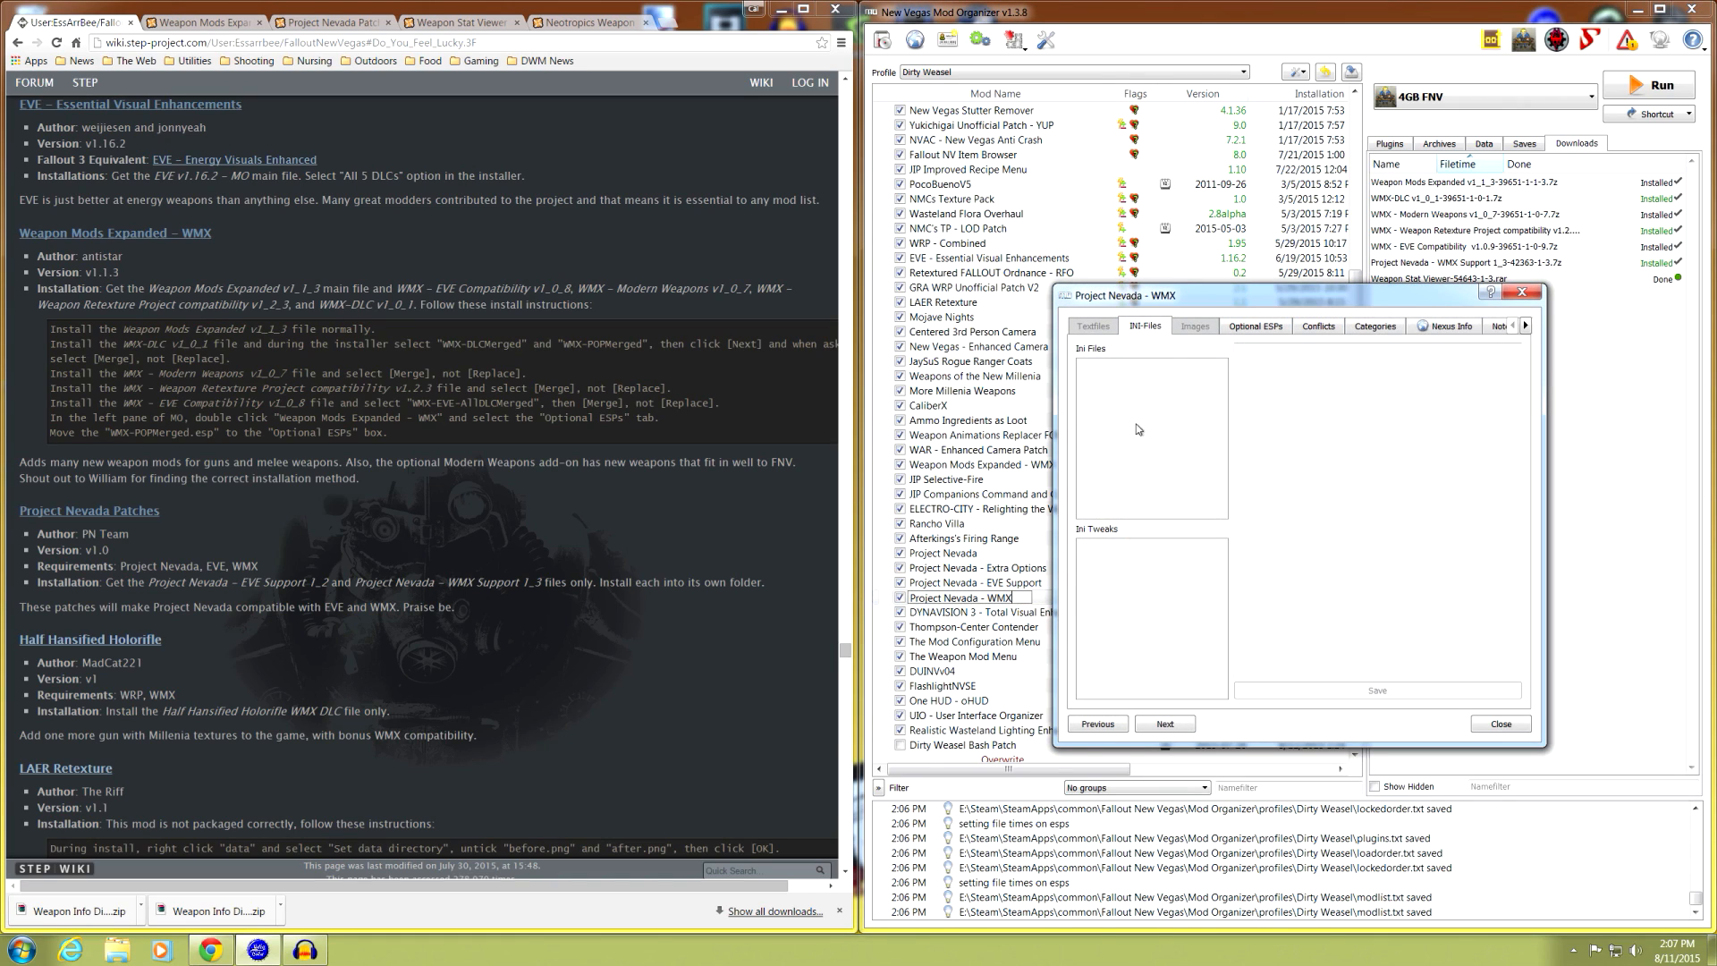
pyautogui.click(1263, 326)
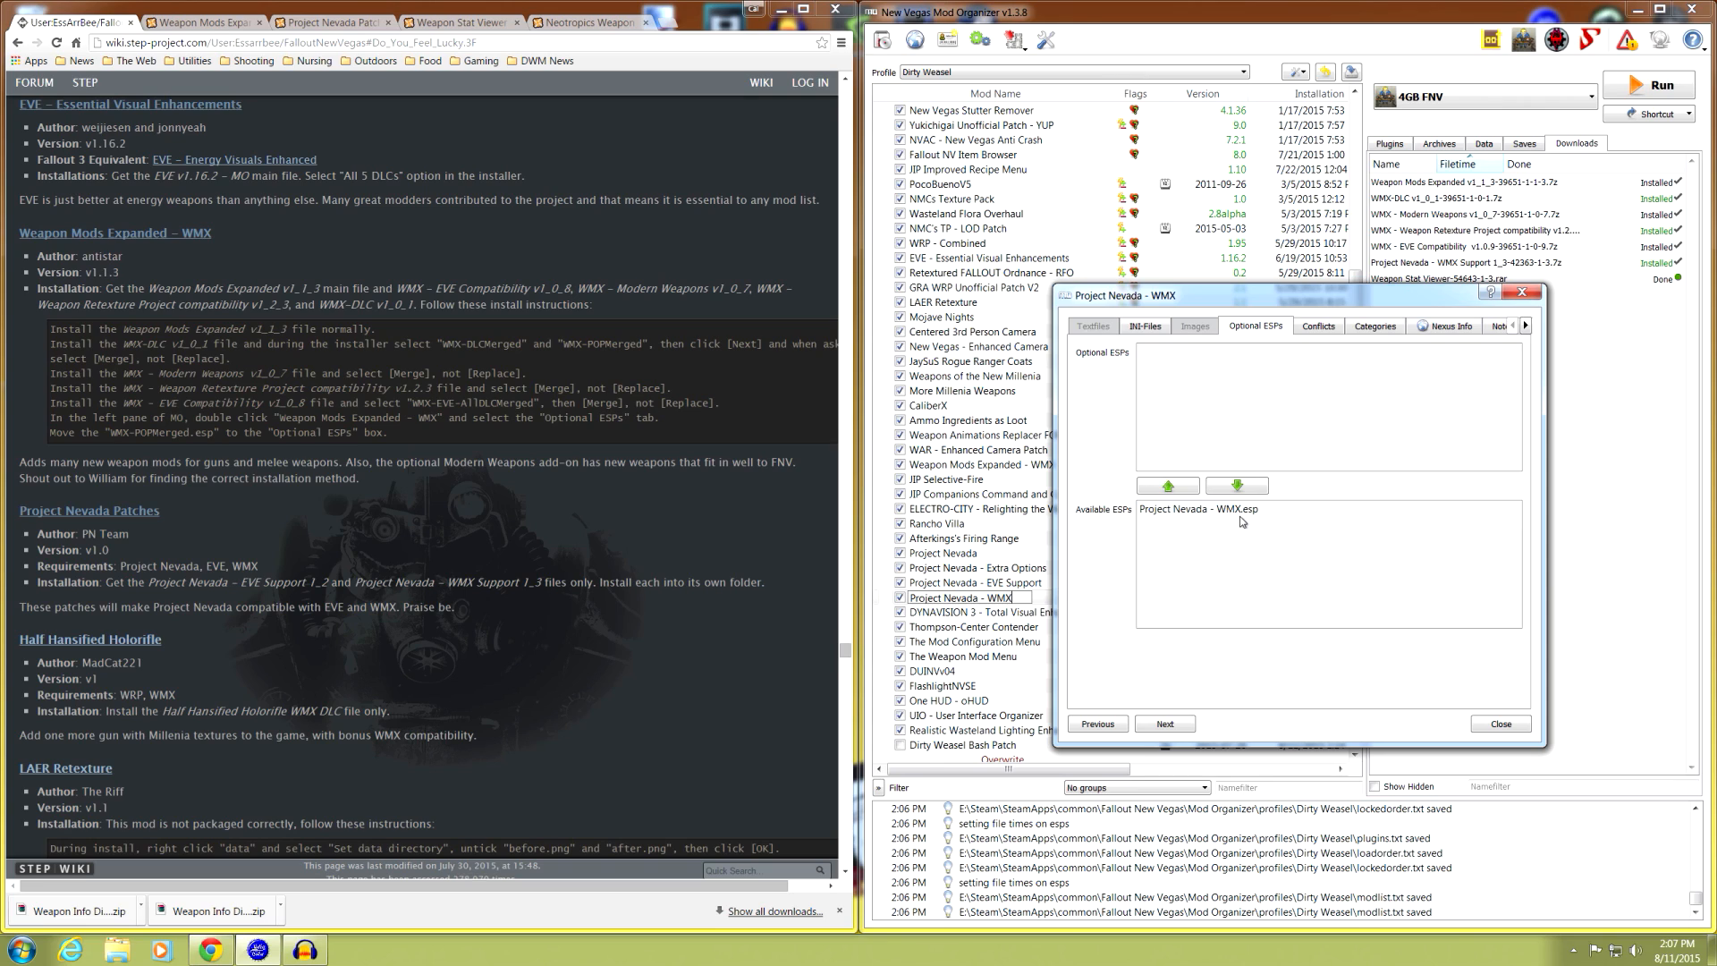
pyautogui.click(1500, 724)
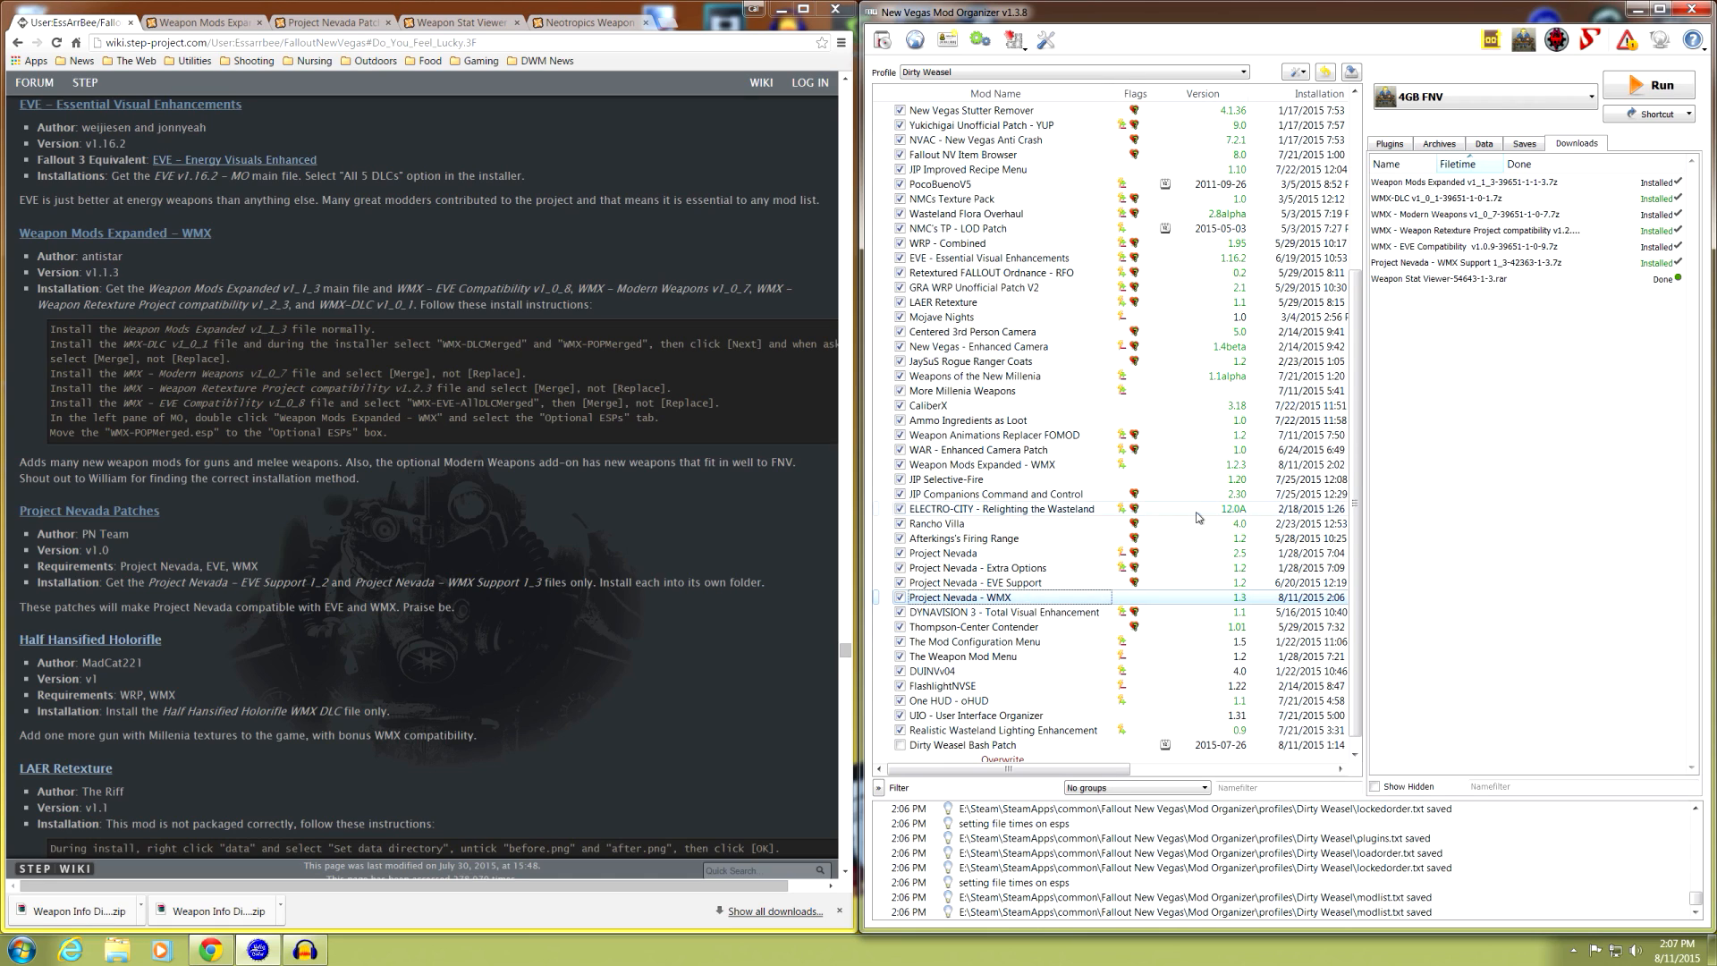
# - Switch to the browser and review the Weapon Mods Expanded - WMX description on Nexus, including its supported mods and compatibility patches
pyautogui.click(204, 22)
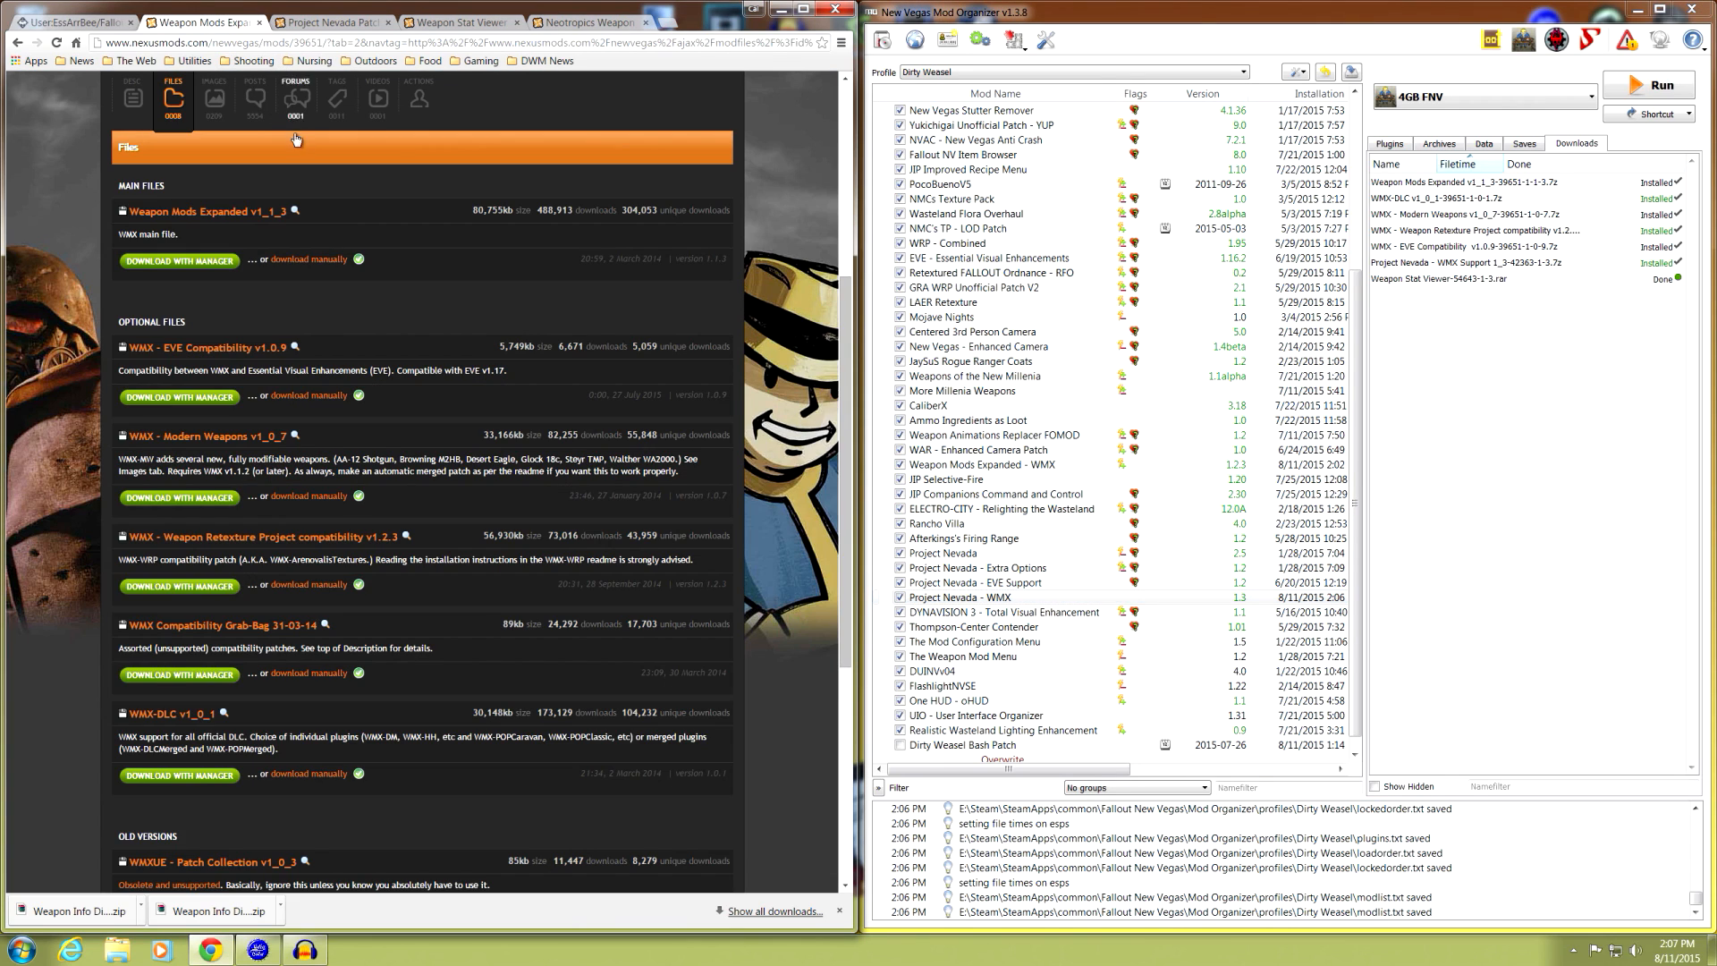
pyautogui.click(17, 42)
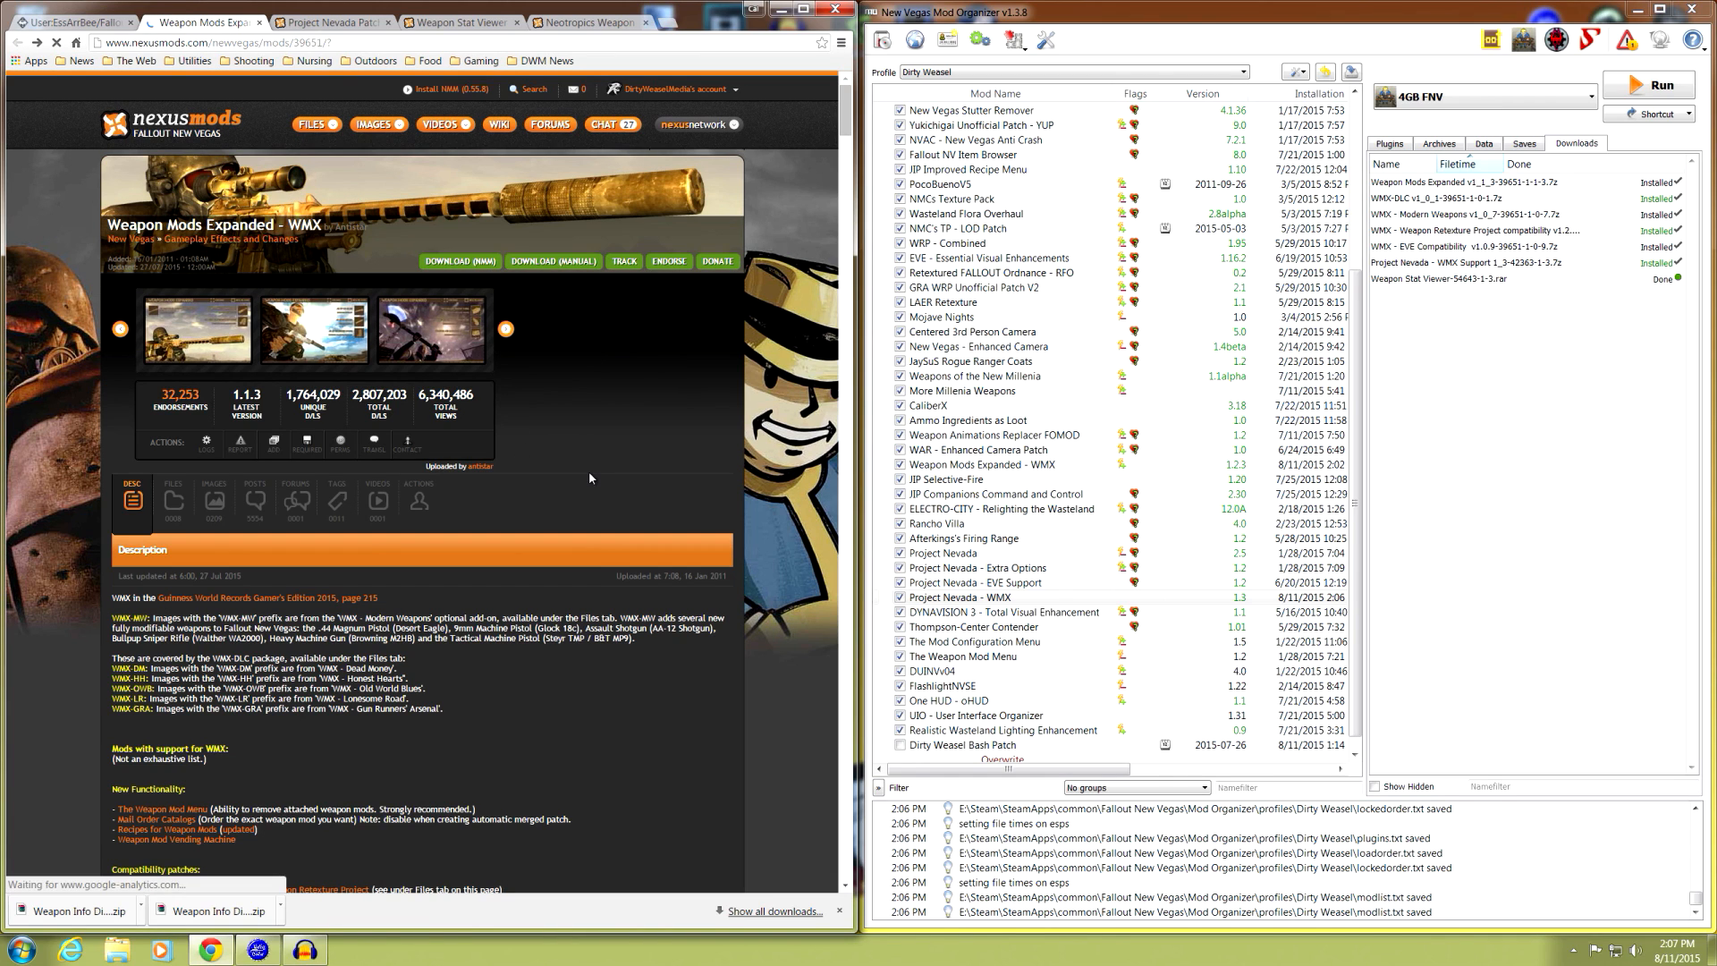
pyautogui.scroll(-3, 561, 465)
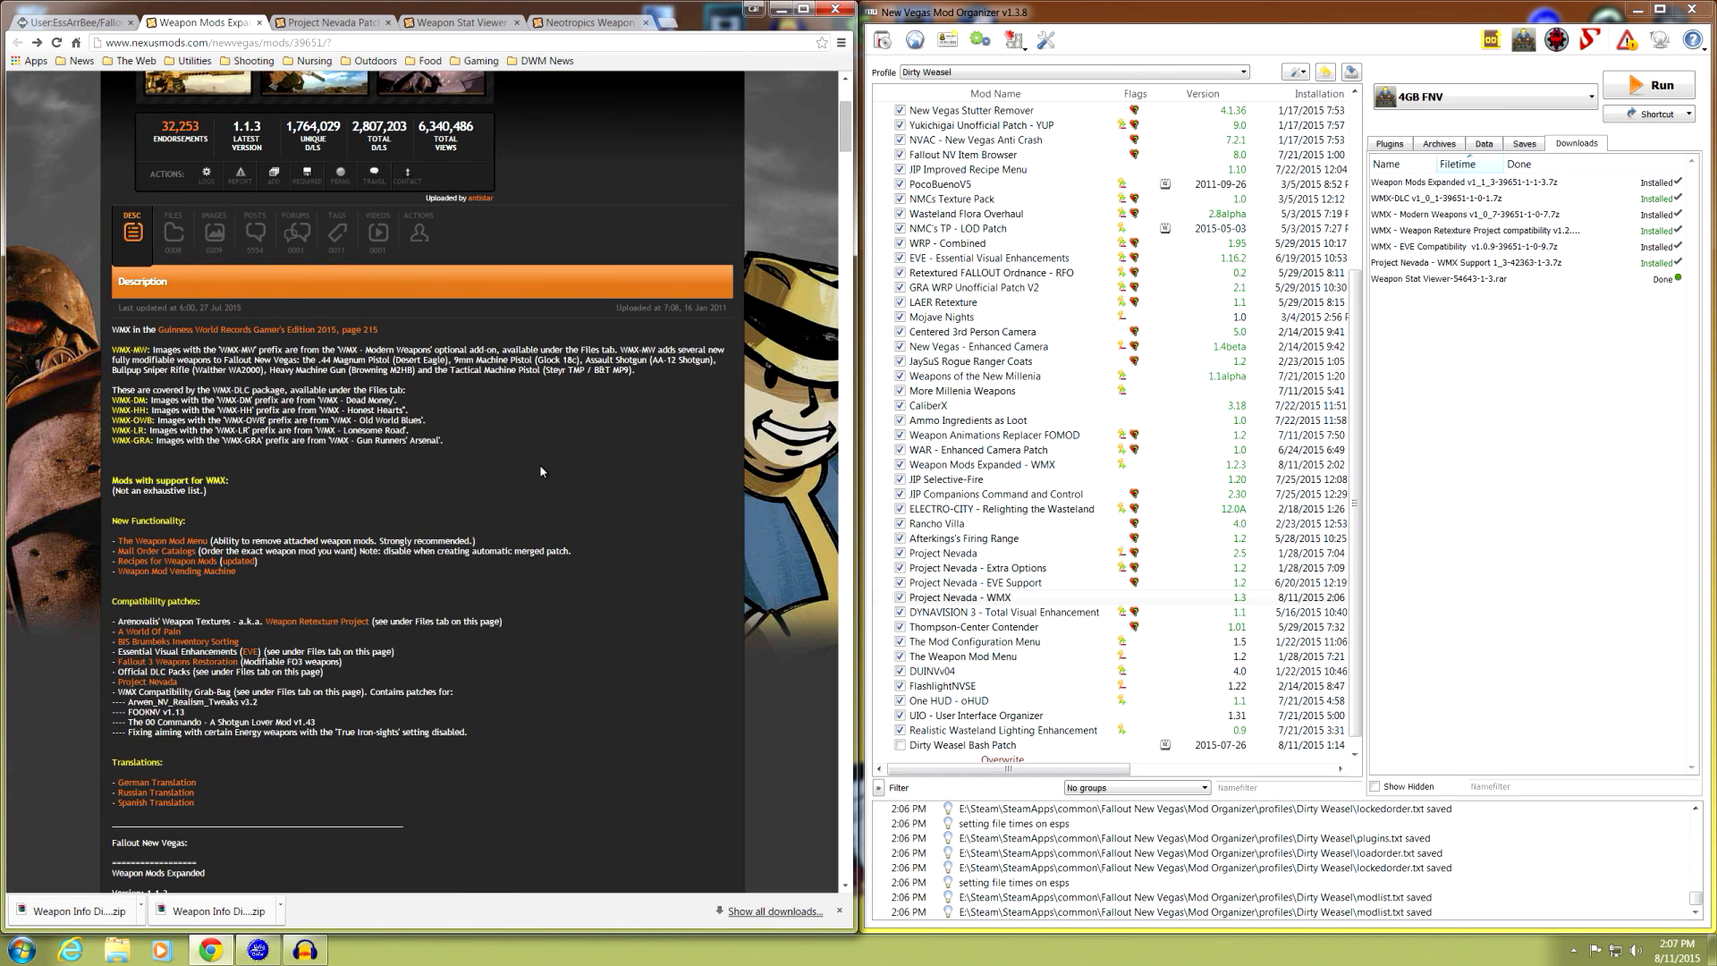
pyautogui.scroll(-1, 540, 468)
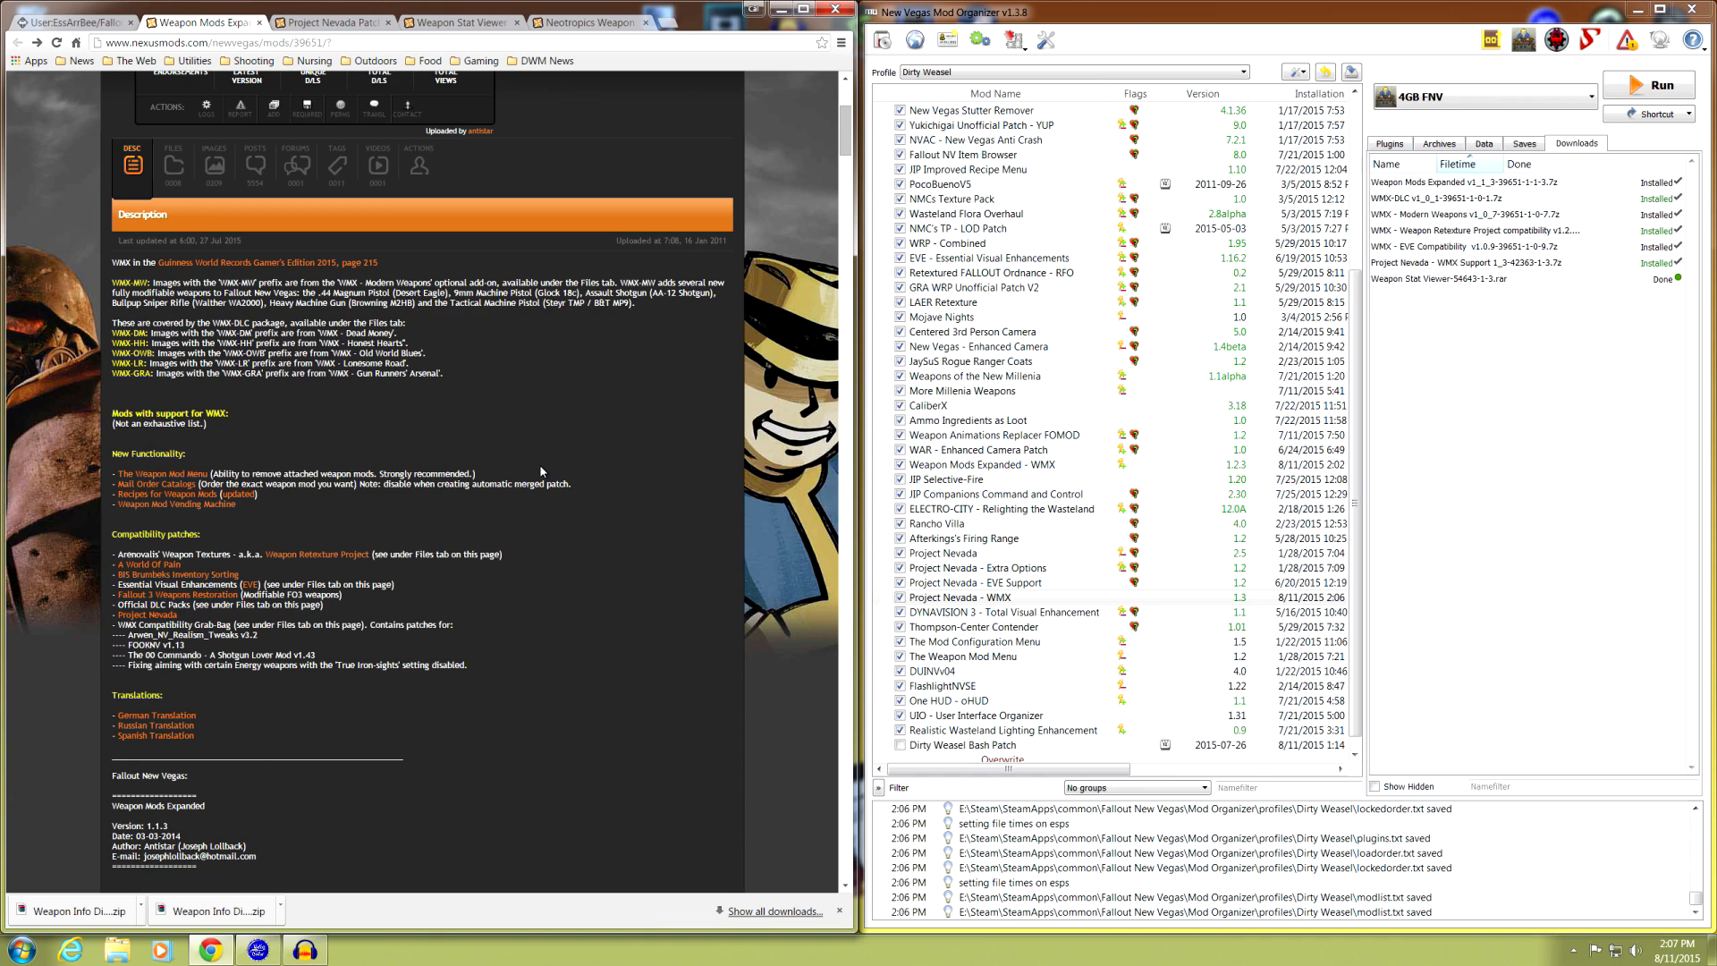
pyautogui.scroll(4, 539, 464)
pyautogui.scroll(1, 565, 444)
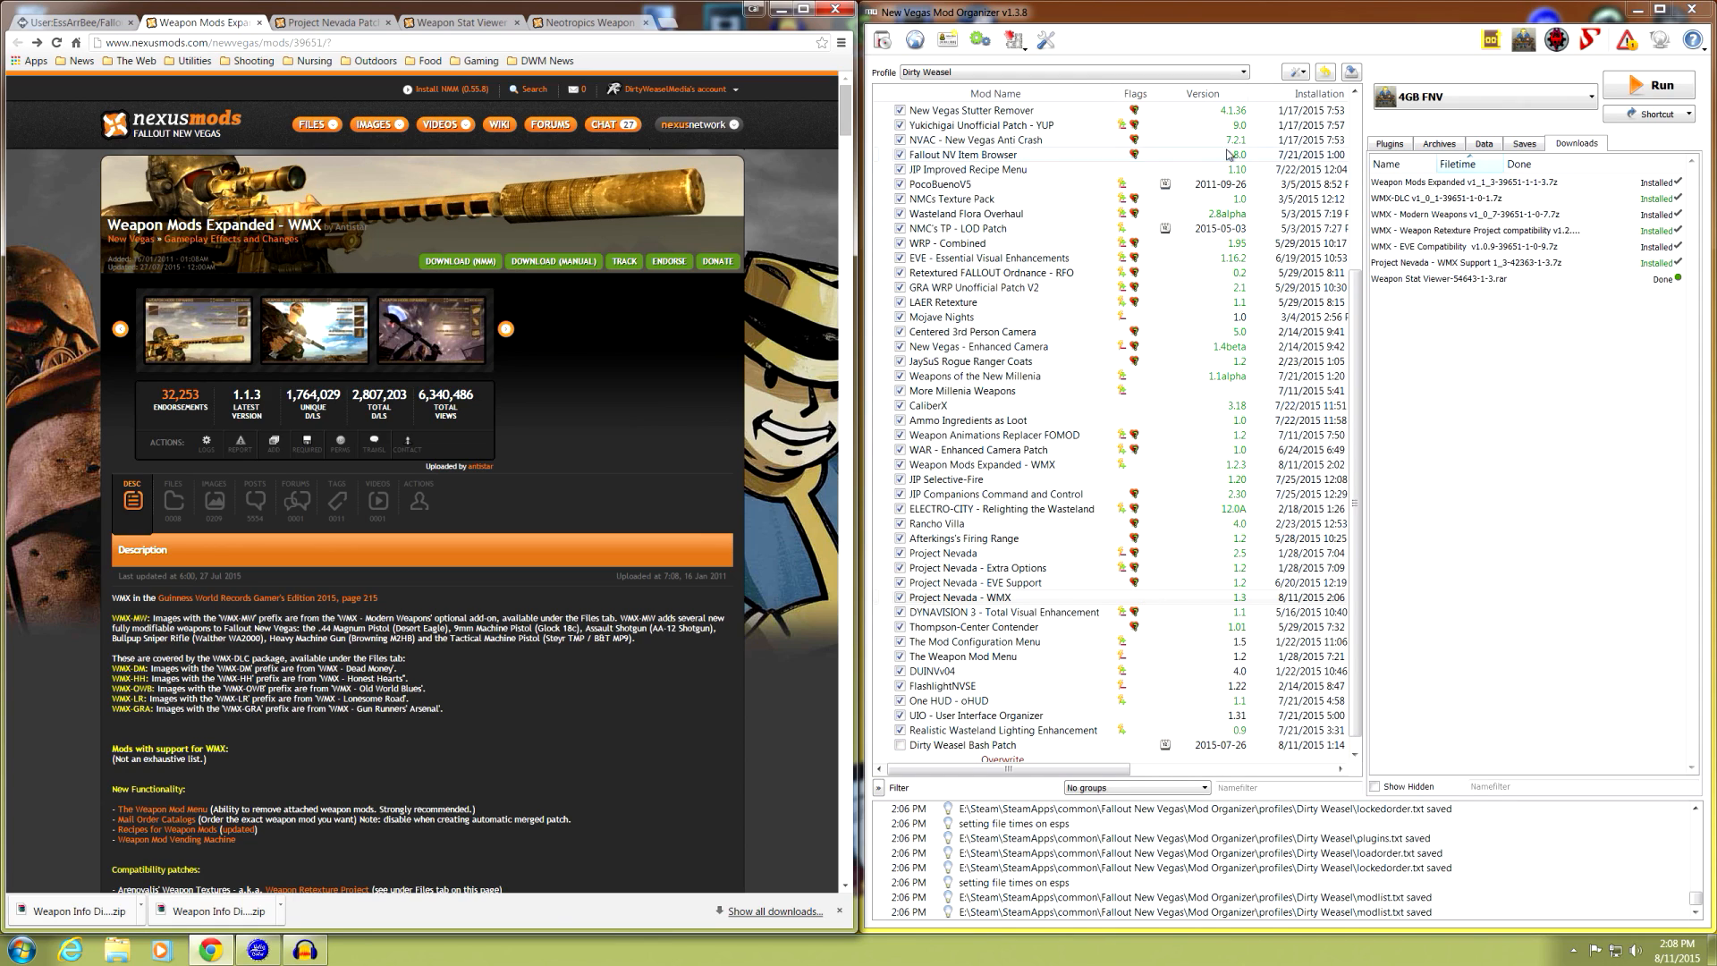
# - Minimize the browser, widen the Mod Organizer window, and show the WMX plugins at the end of the plugin list
pyautogui.click(1403, 146)
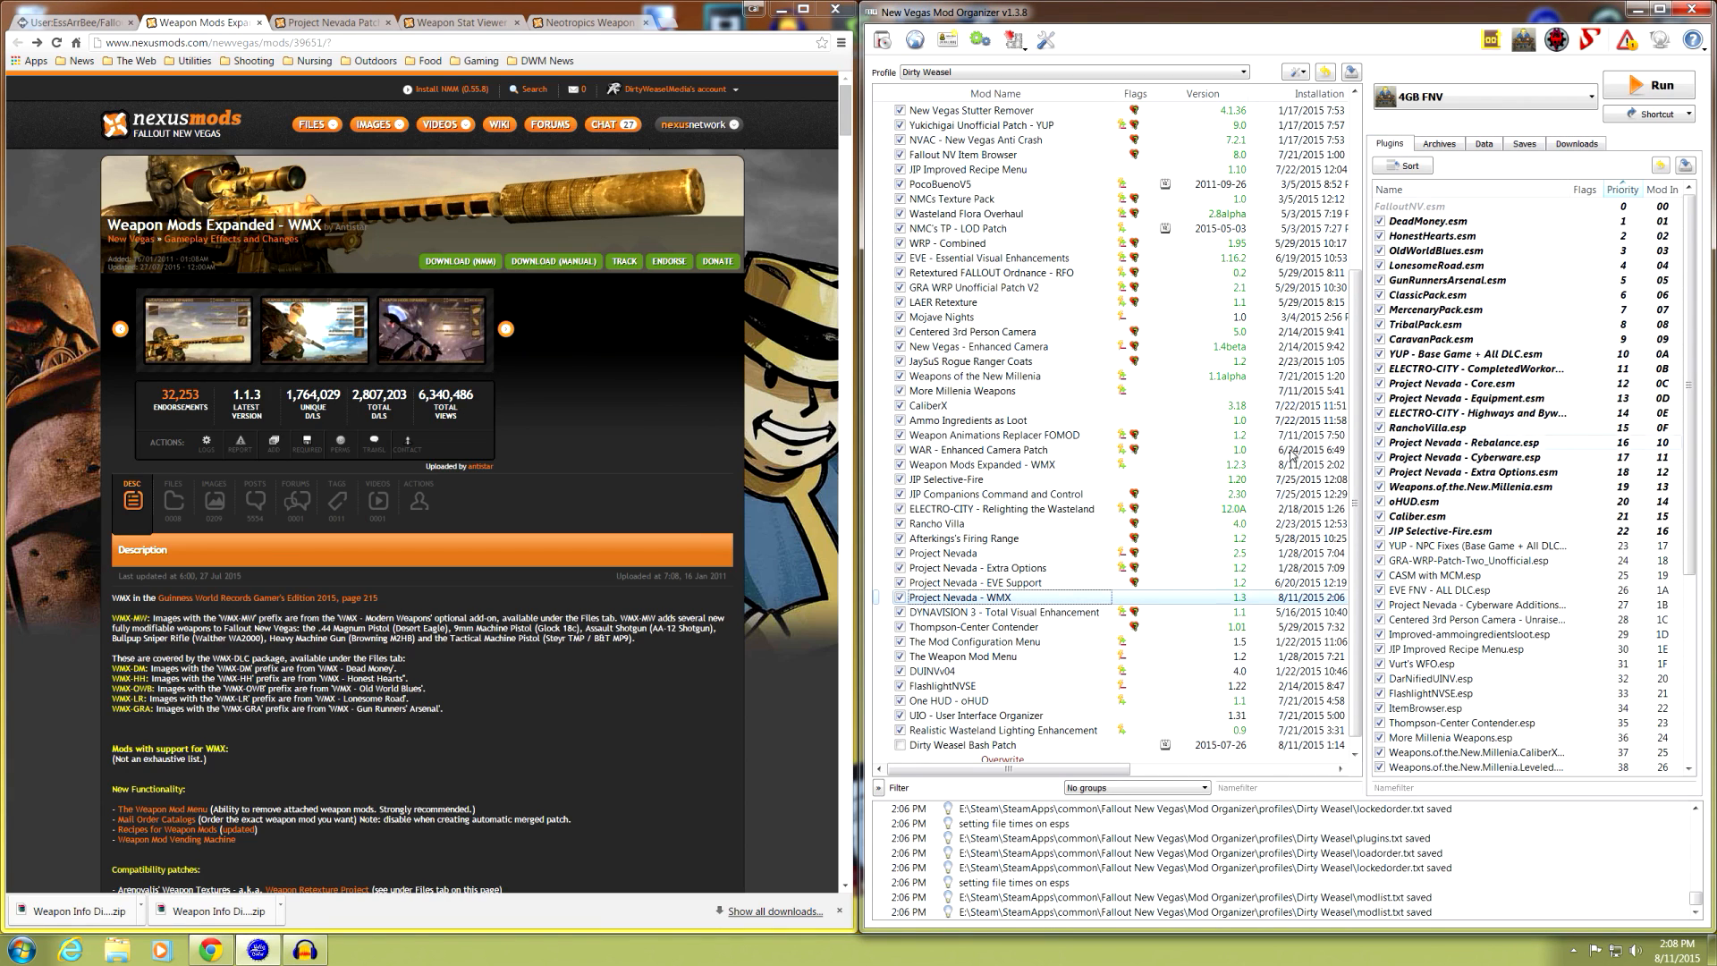
pyautogui.click(777, 8)
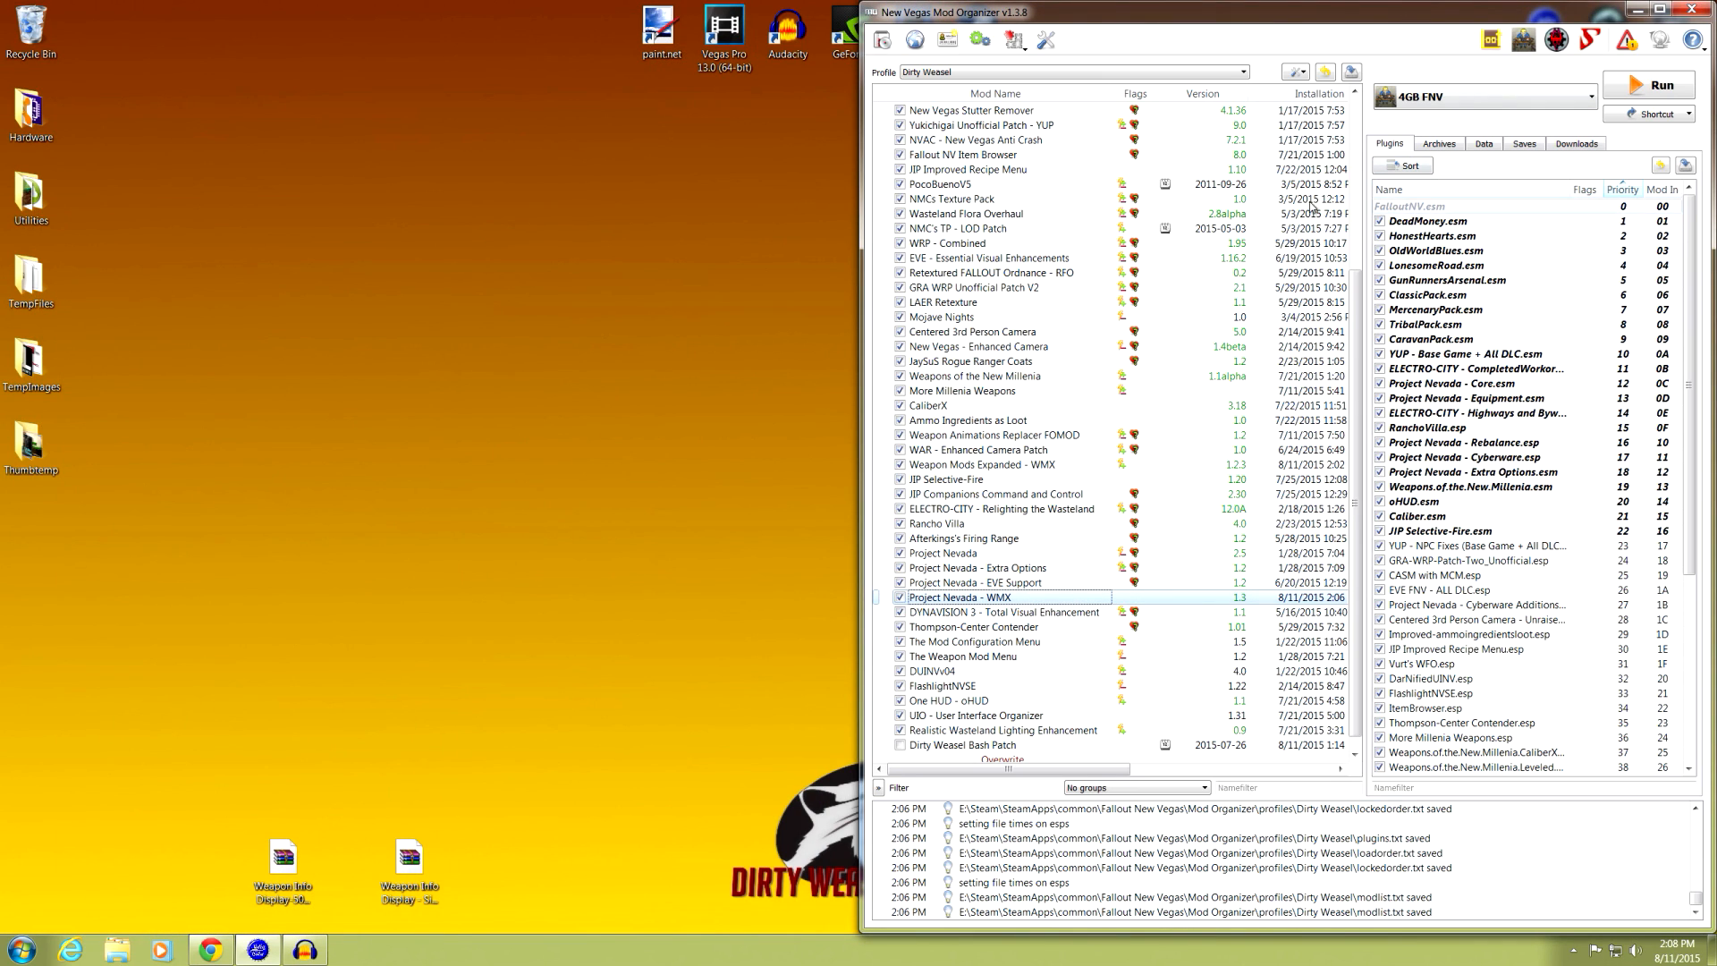
pyautogui.moveTo(860, 278); pyautogui.dragTo(362, 277)
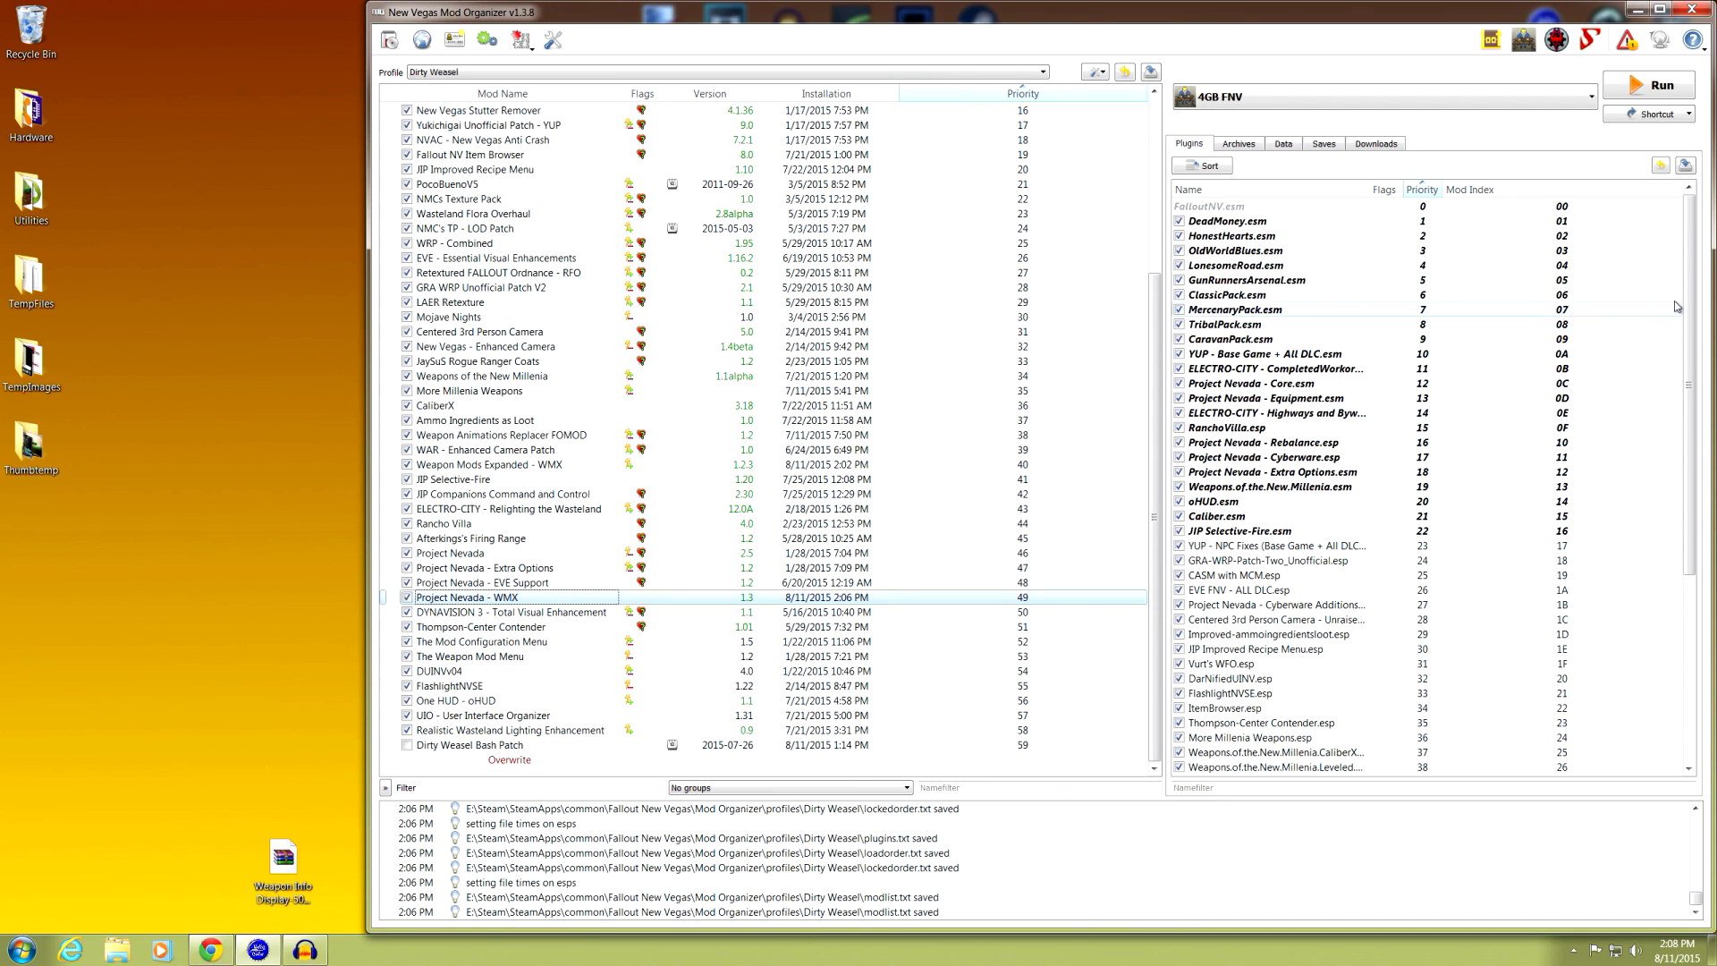
pyautogui.moveTo(1688, 308); pyautogui.dragTo(1686, 517)
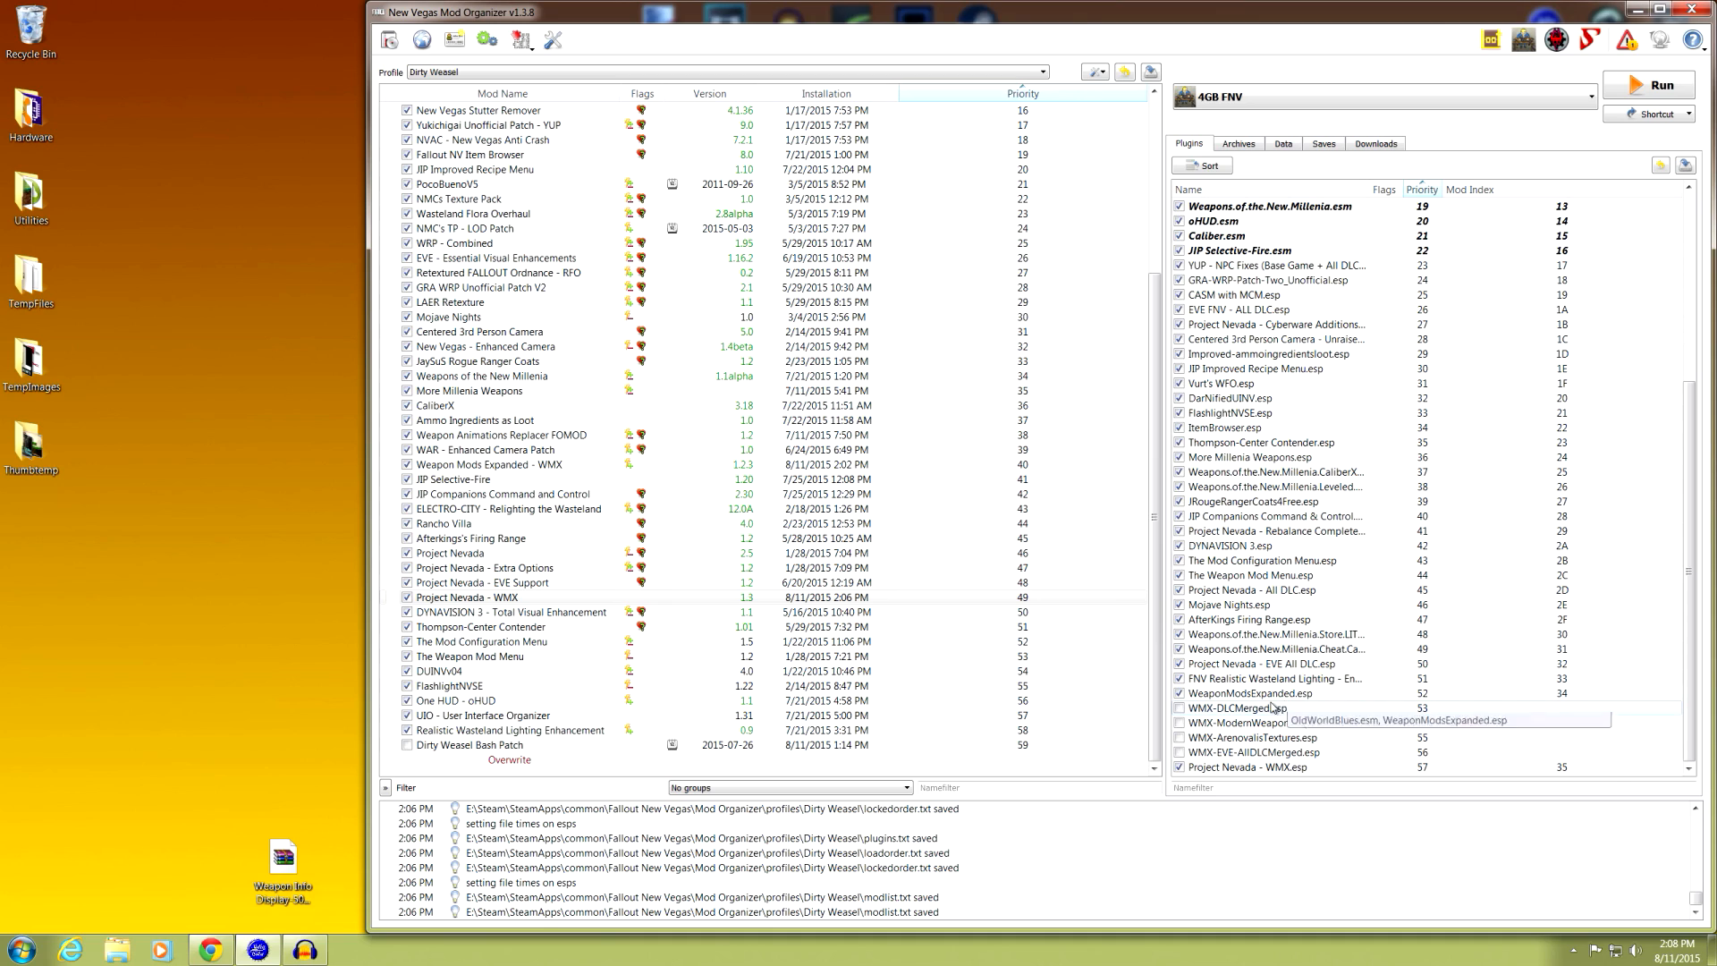
pyautogui.moveTo(1285, 707)
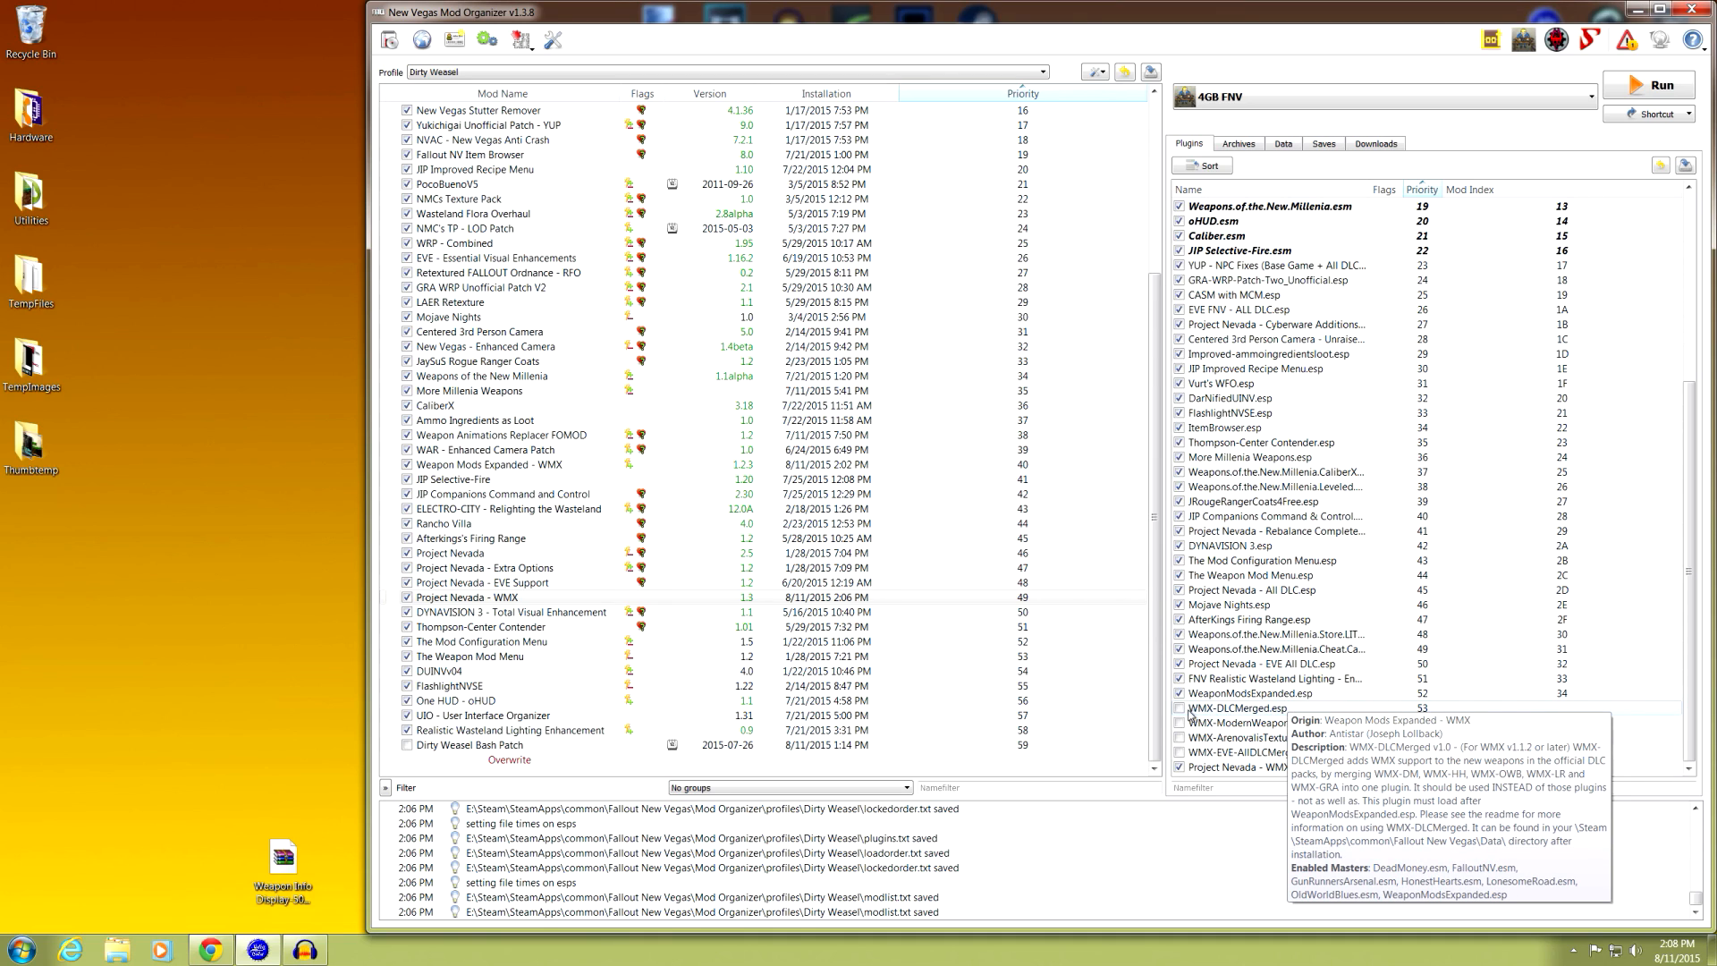
# - Enable the plugins WMX-DLCMerged.esp, WMX-ModernWeapons.esp, WMX-ArenovalisTextures.esp and WMX-EVE-AllDLCMerged.esp
pyautogui.click(1179, 709)
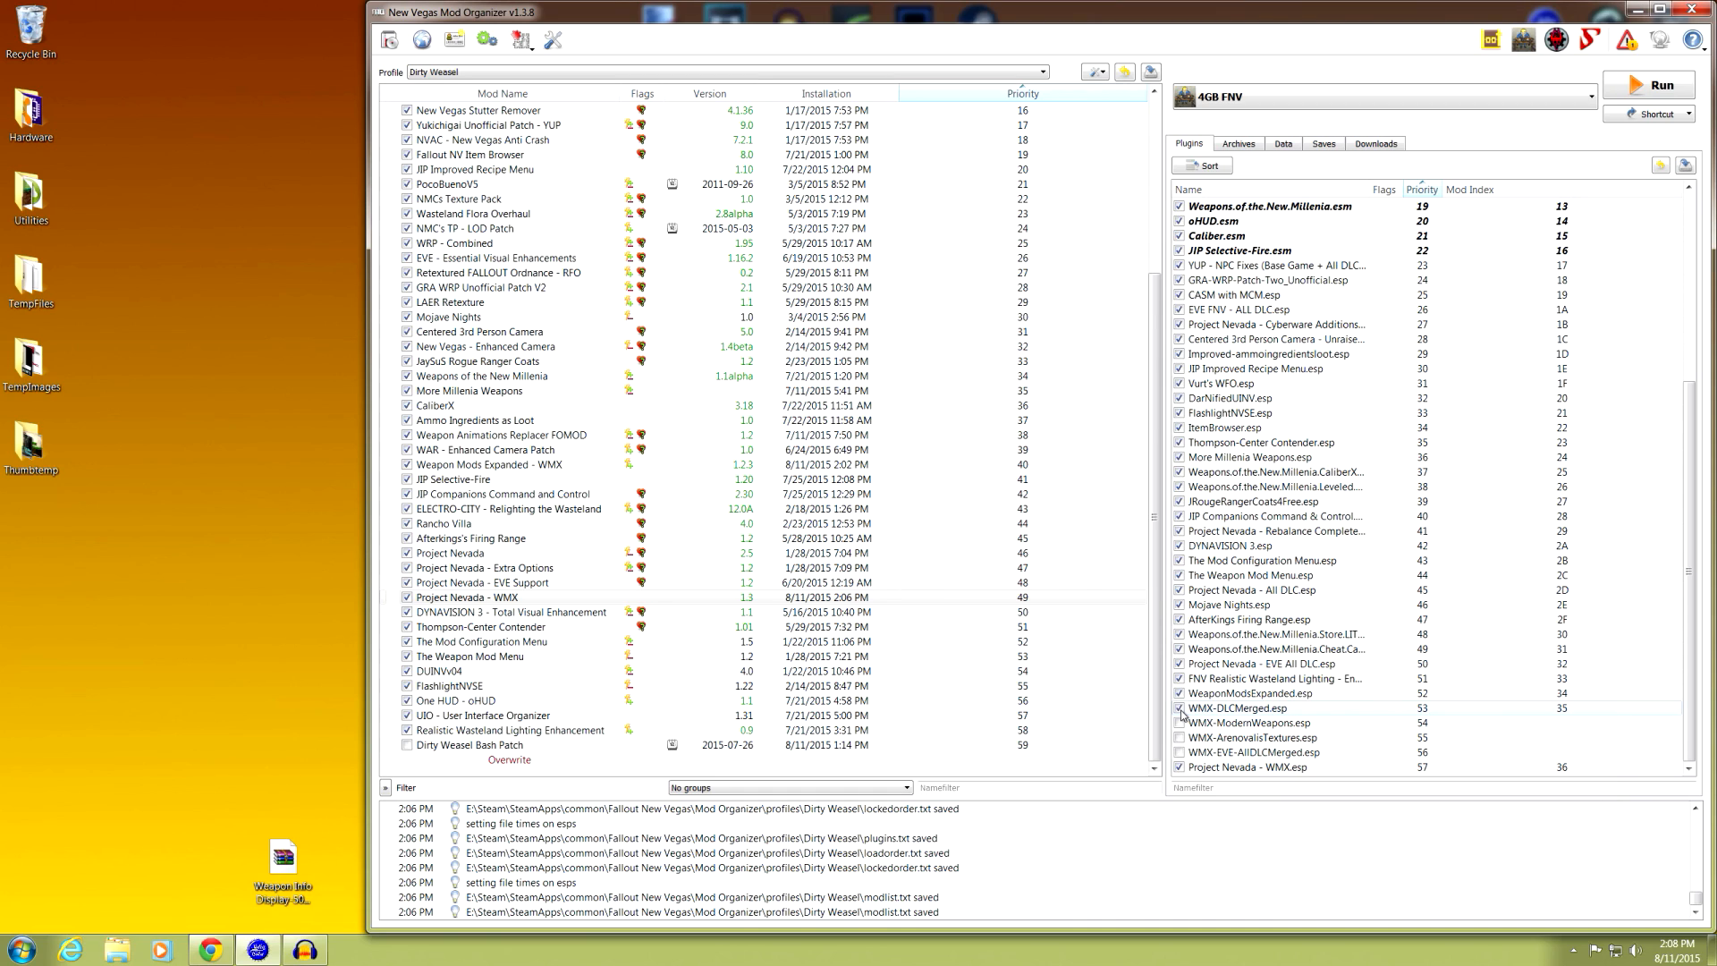
pyautogui.click(1179, 738)
pyautogui.click(1180, 752)
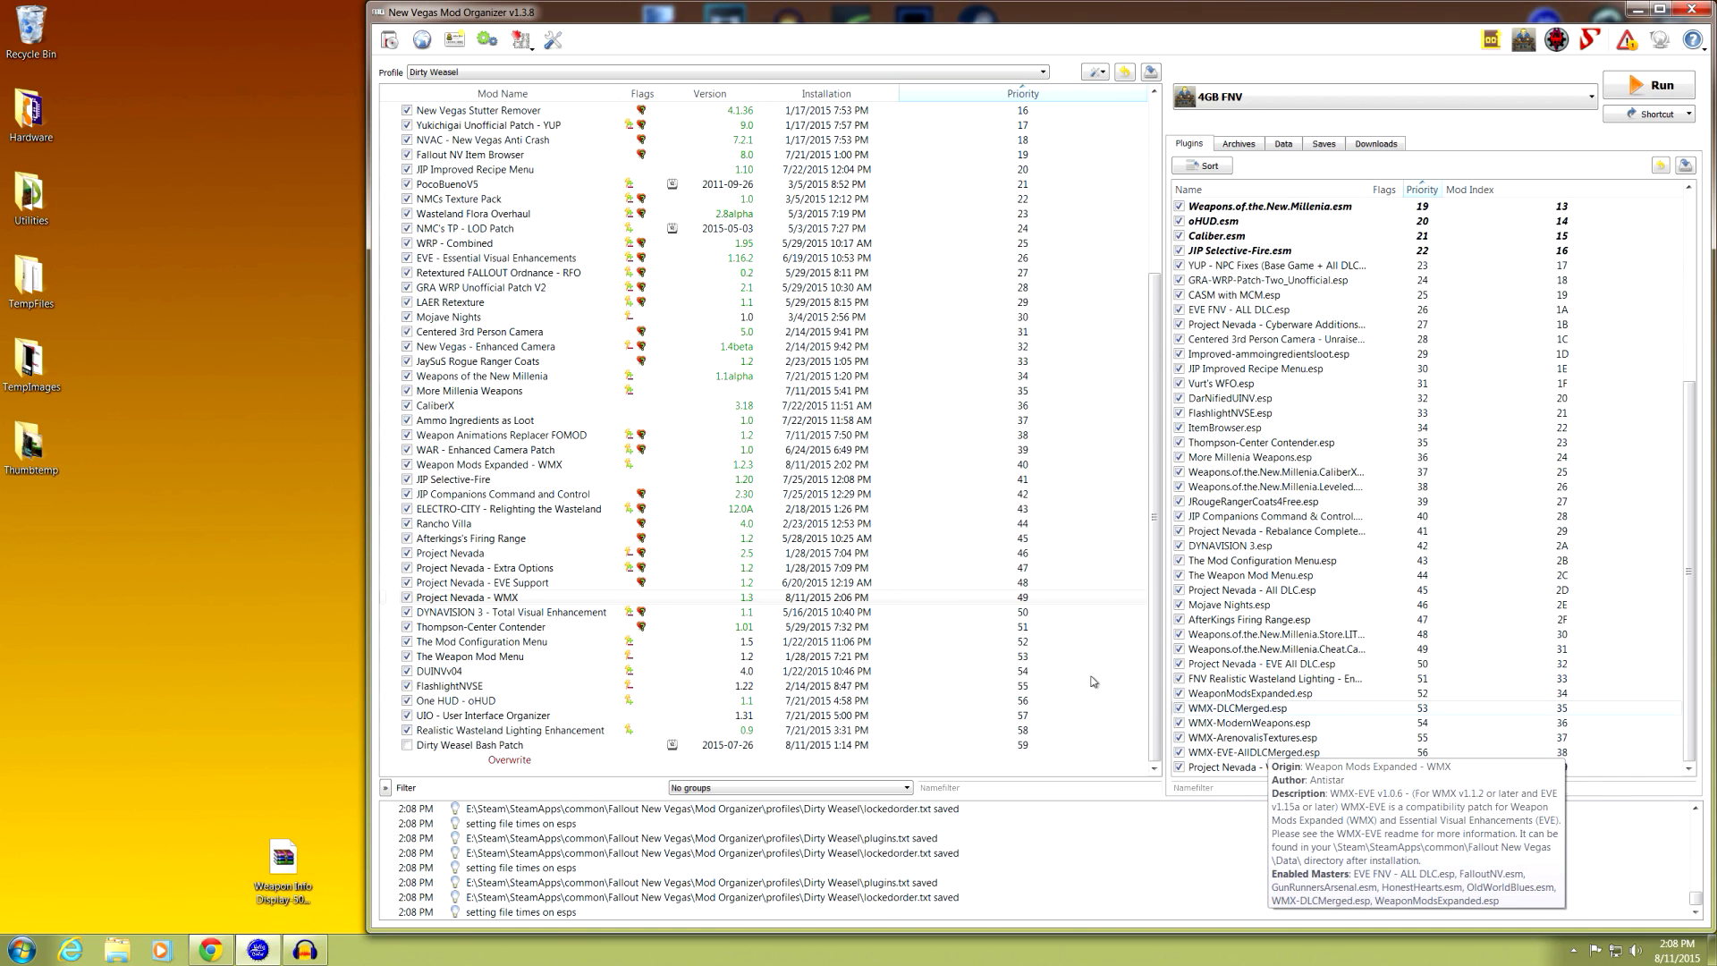
pyautogui.click(507, 600)
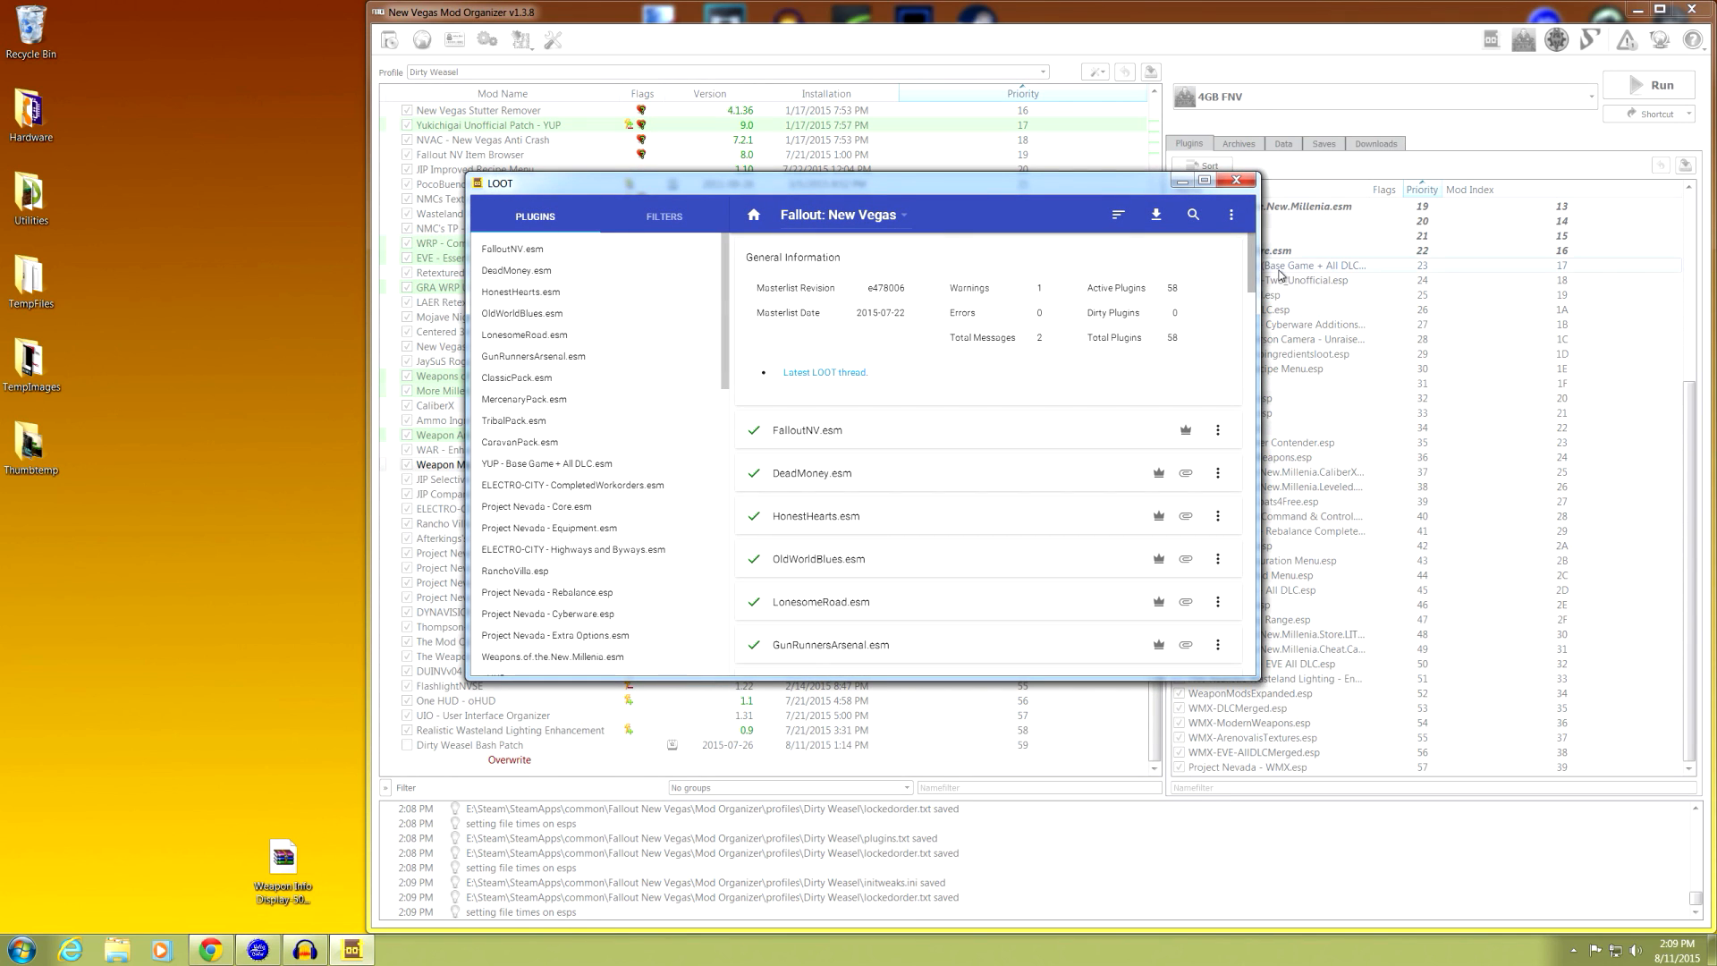
# - In LOOT, update the masterlist and review the WMX plugin entries at the end of the list
pyautogui.moveTo(1250, 266); pyautogui.dragTo(1252, 657)
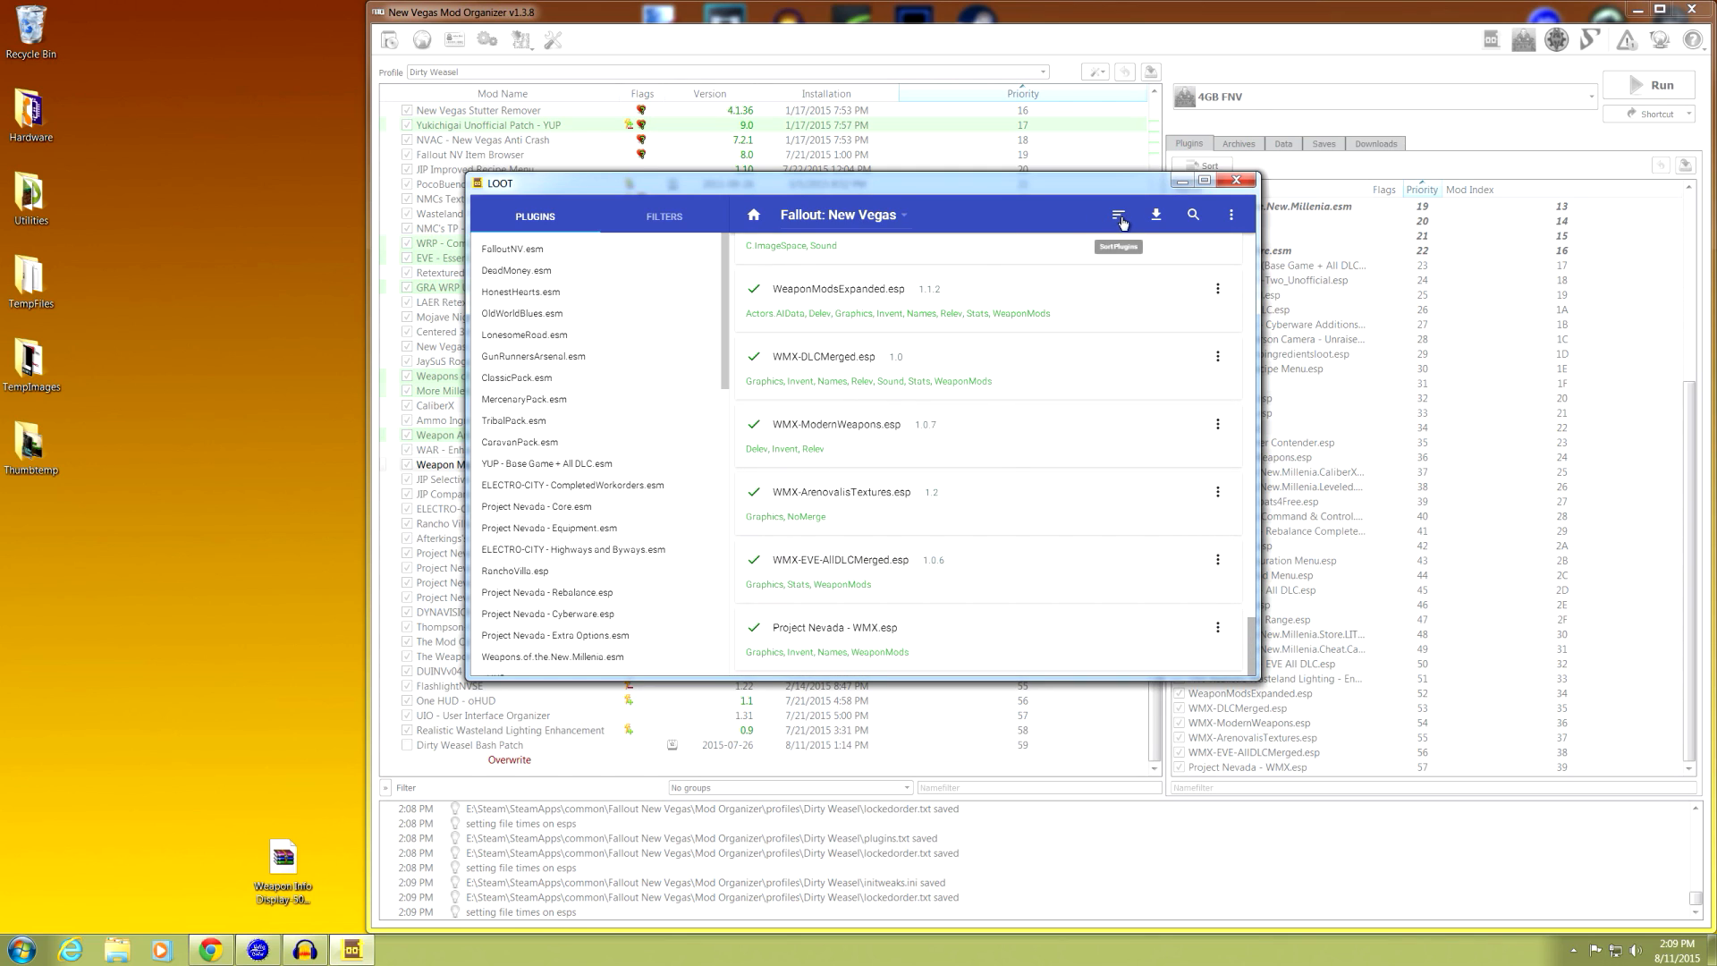
pyautogui.click(1157, 216)
pyautogui.scroll(1, 1252, 635)
pyautogui.scroll(2, 1252, 626)
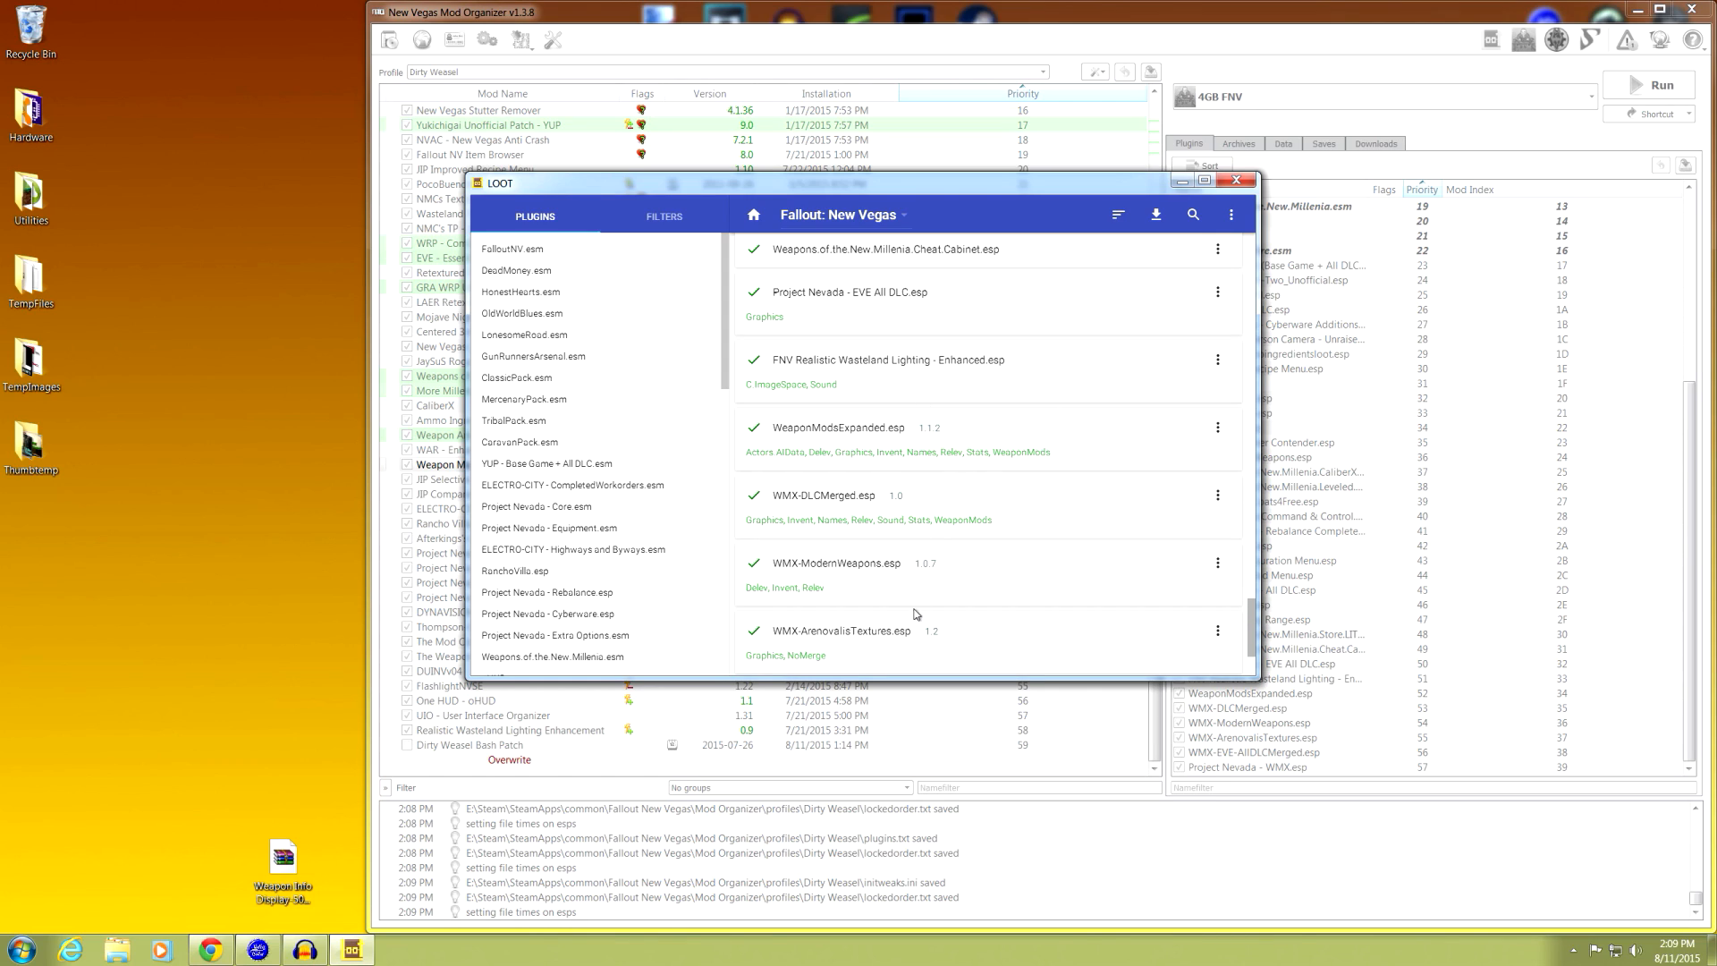
pyautogui.scroll(-1, 1253, 624)
pyautogui.scroll(-3, 1252, 623)
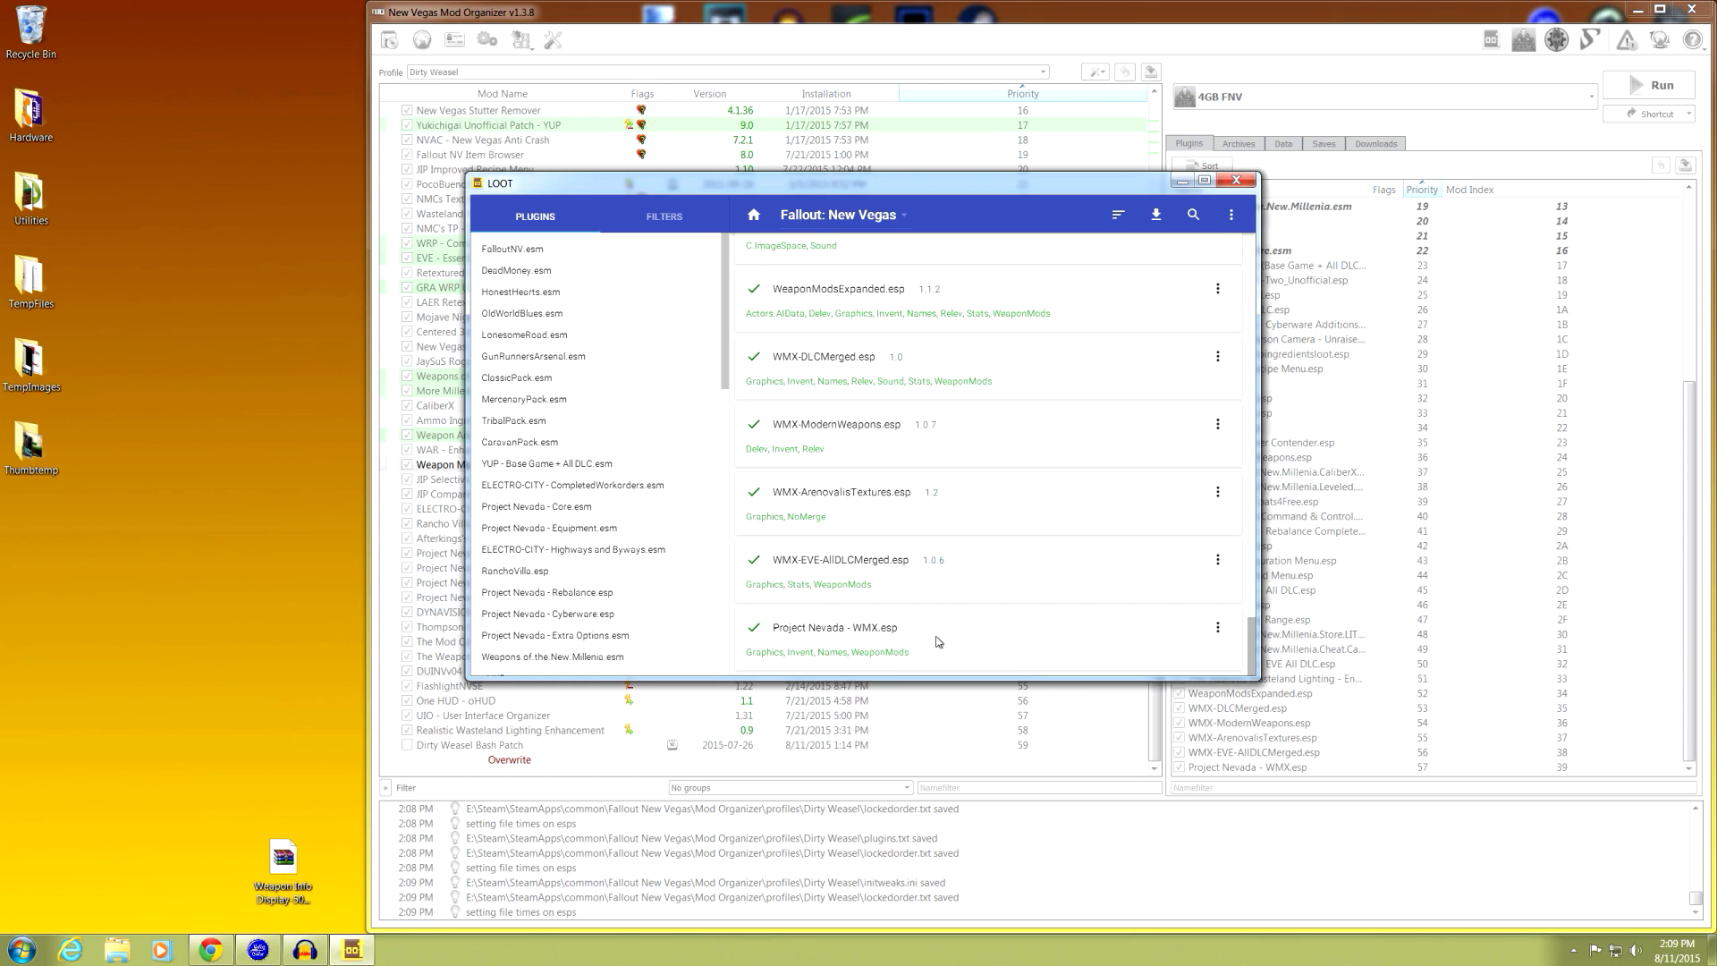
# - Sort the plugins and apply LOOT's order, and in Mod Organizer move the FNV Realistic Wasteland Lighting plugin to the end of the load order
pyautogui.click(1120, 218)
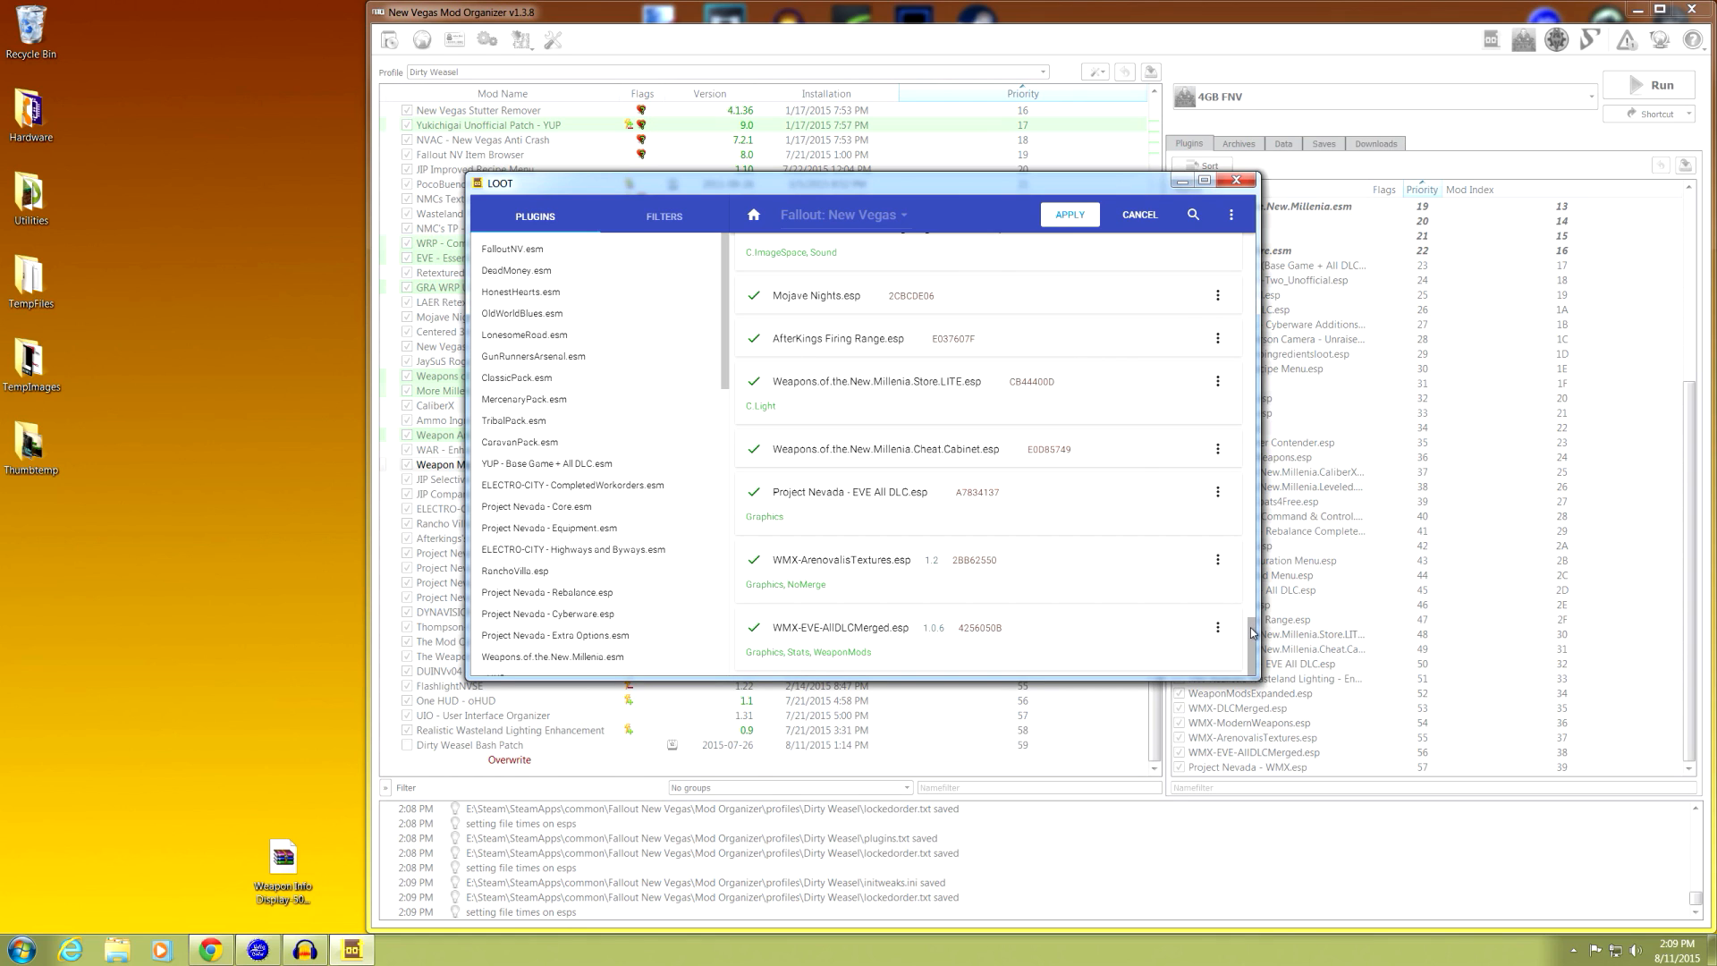
pyautogui.moveTo(1252, 644)
pyautogui.mouseDown()
pyautogui.moveTo(1252, 623)
pyautogui.moveTo(1252, 654)
pyautogui.mouseUp()
pyautogui.click(1071, 230)
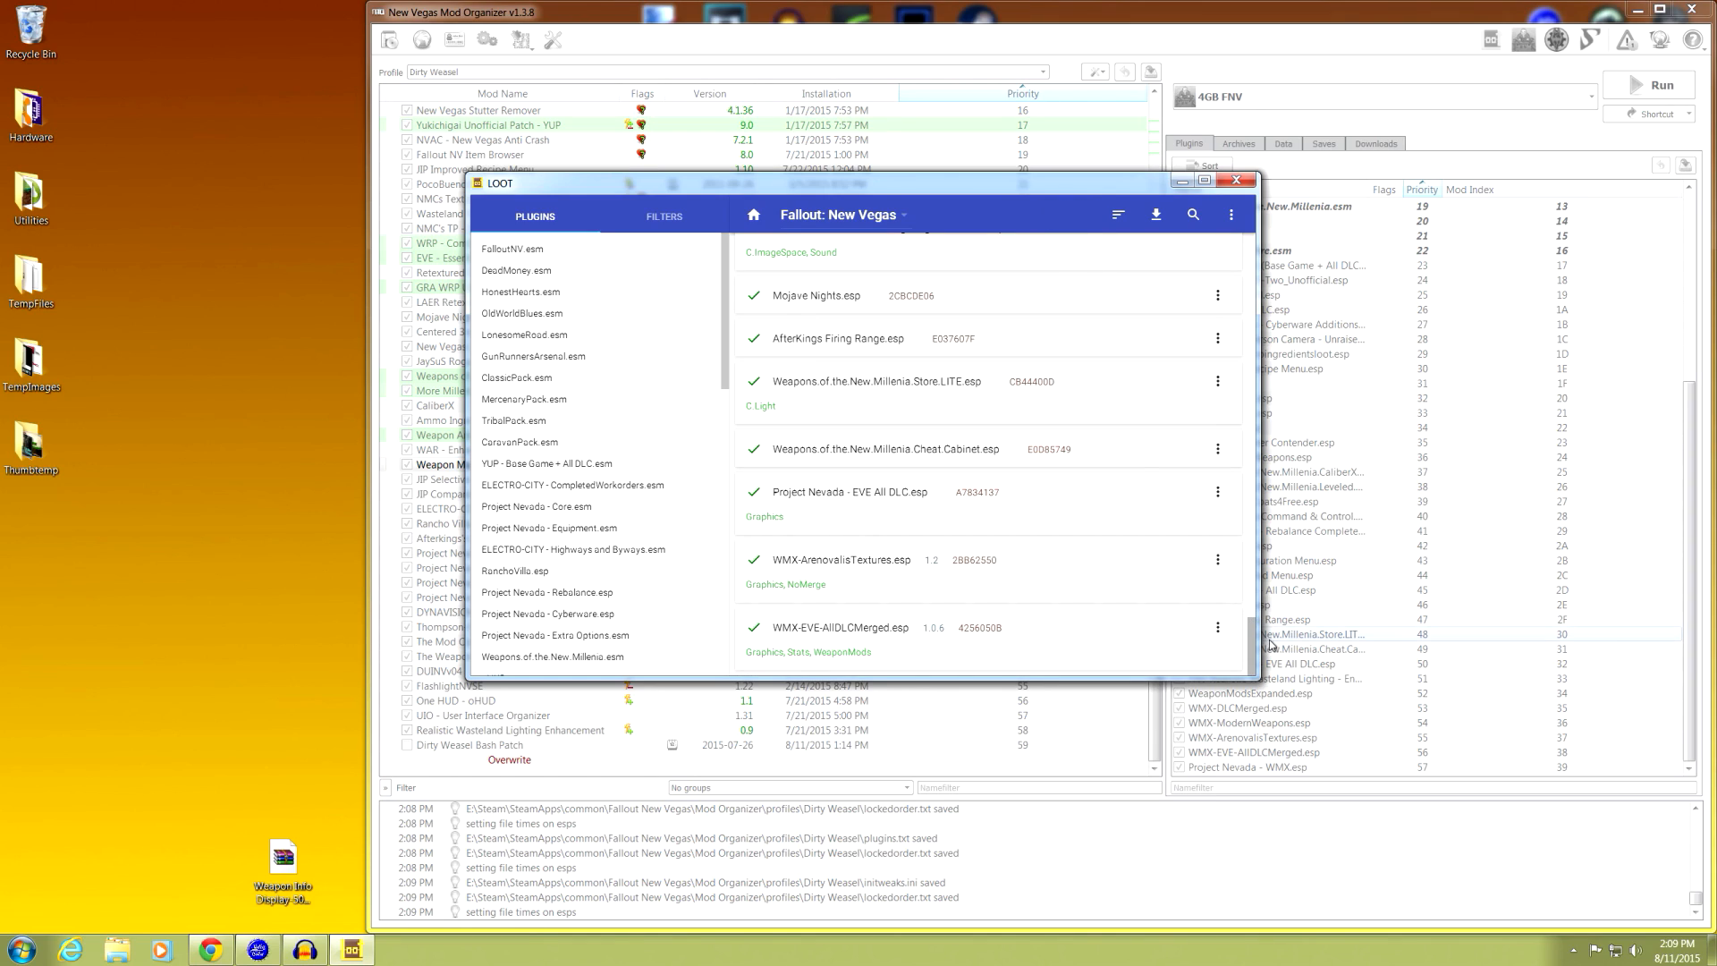
pyautogui.click(1236, 180)
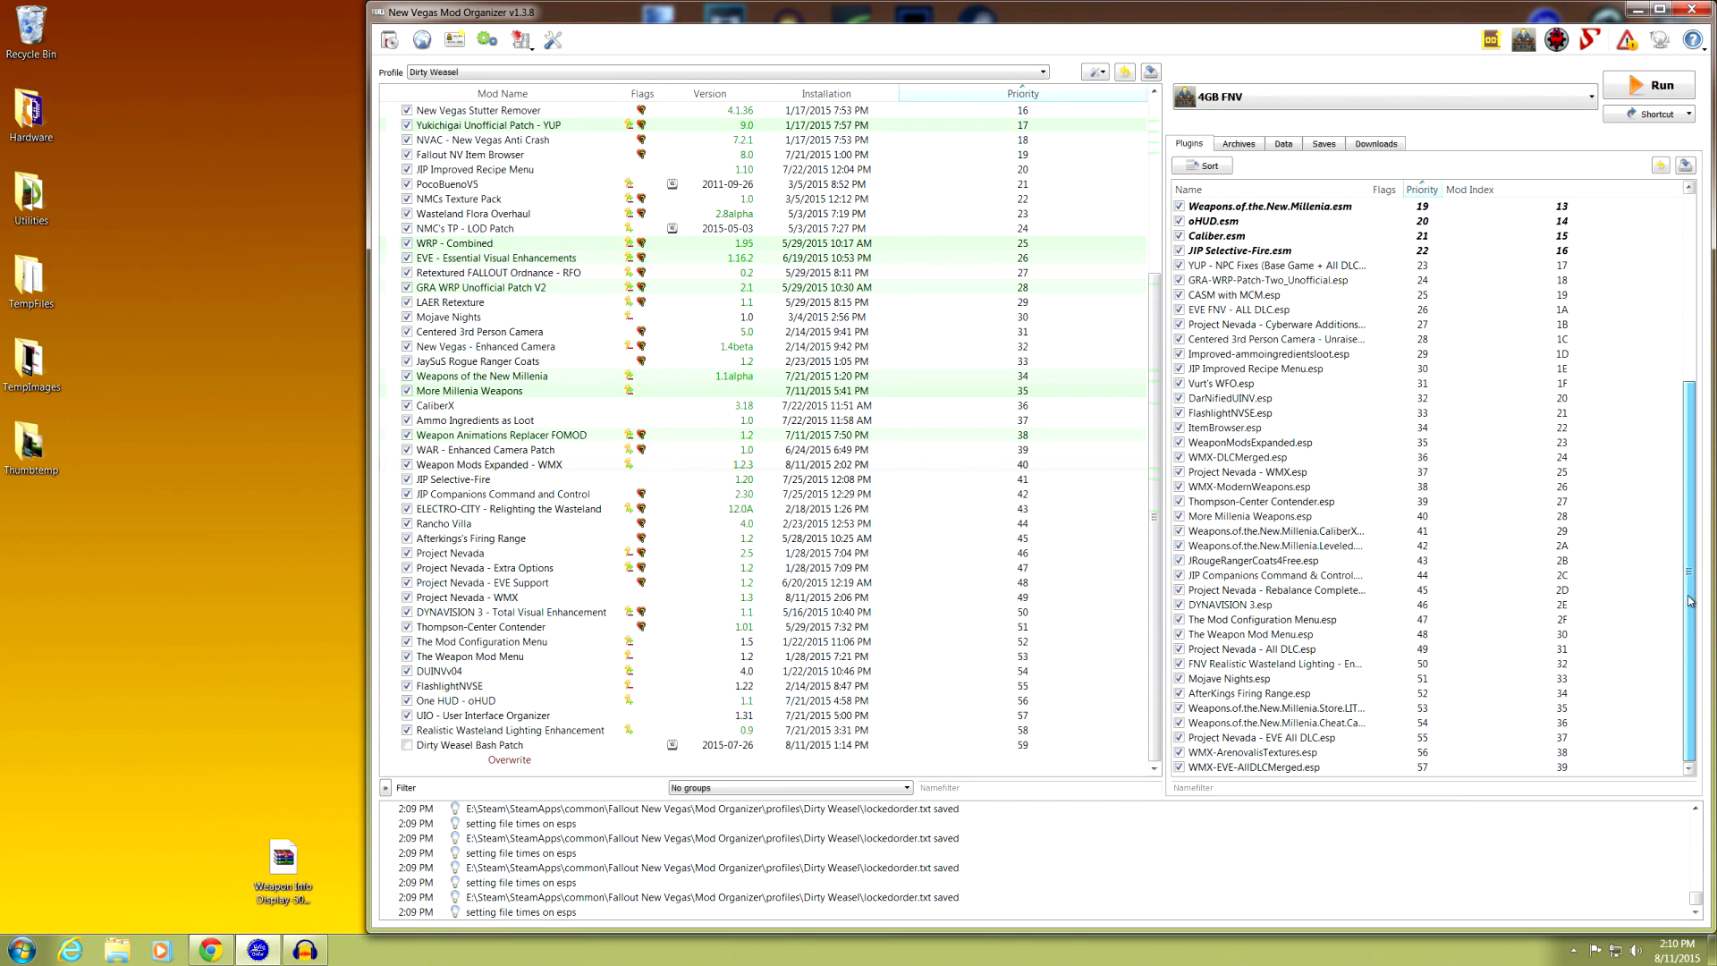
pyautogui.moveTo(1290, 666); pyautogui.dragTo(1299, 771)
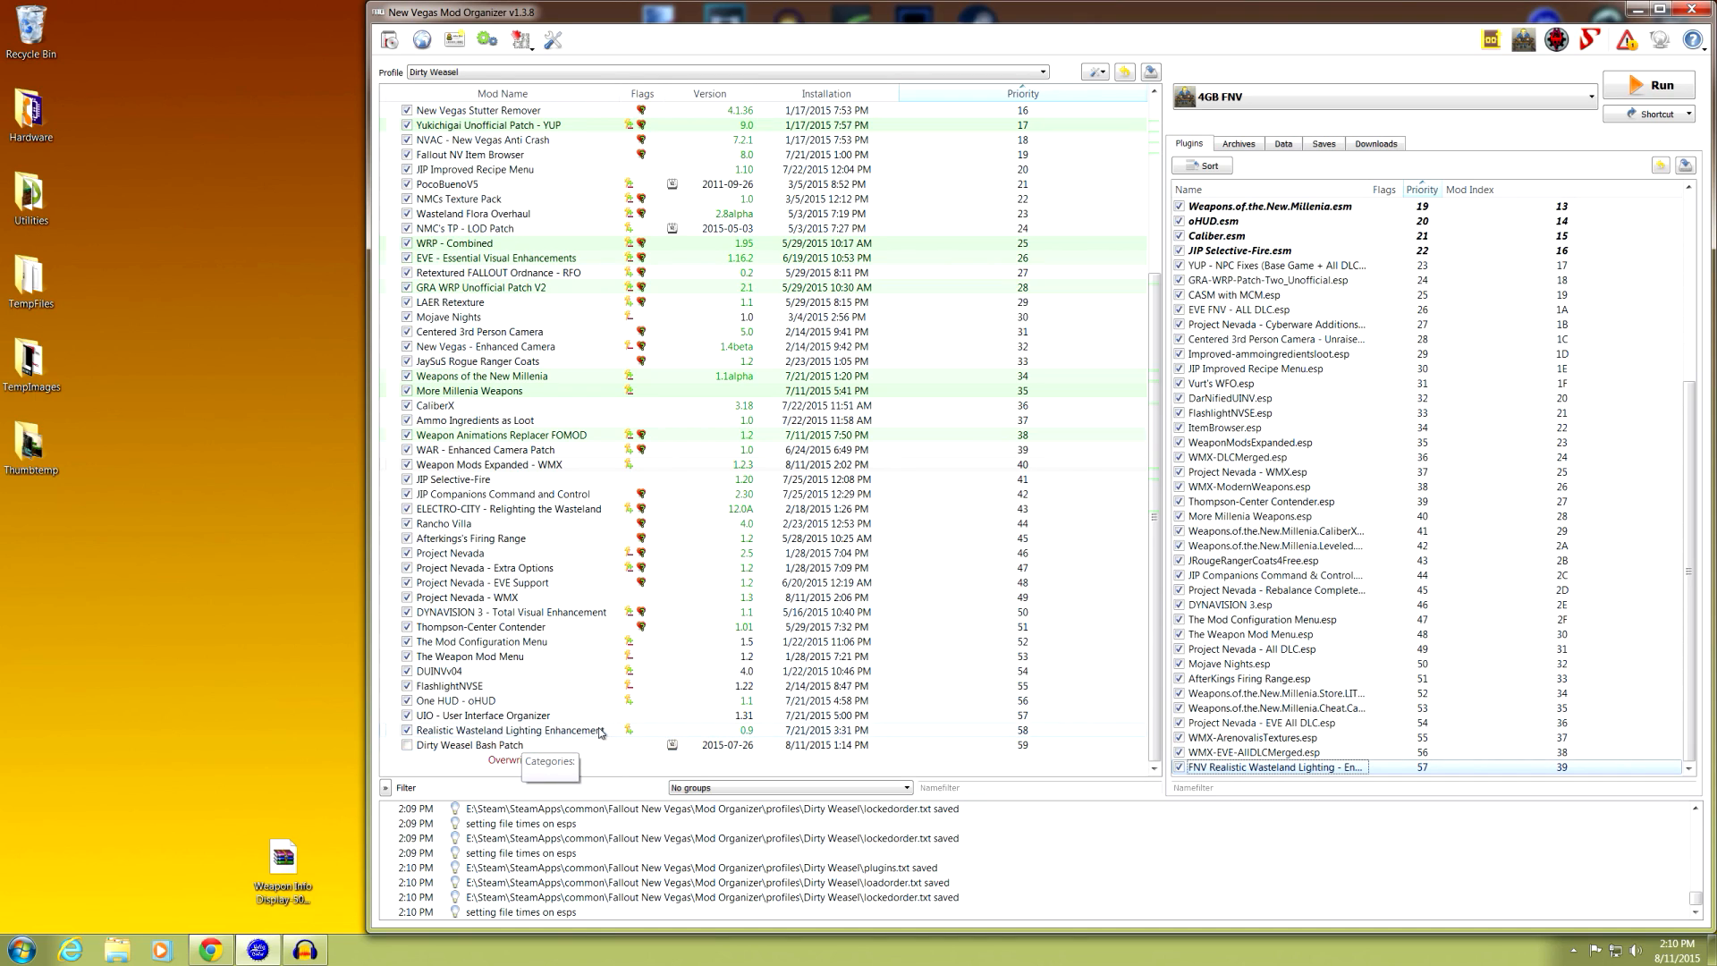
# - Narrow the Mod Organizer window and review the Weapon Stat Viewer page in the browser, including its stats screenshot, description and requirements
pyautogui.moveTo(365, 436); pyautogui.dragTo(1033, 436)
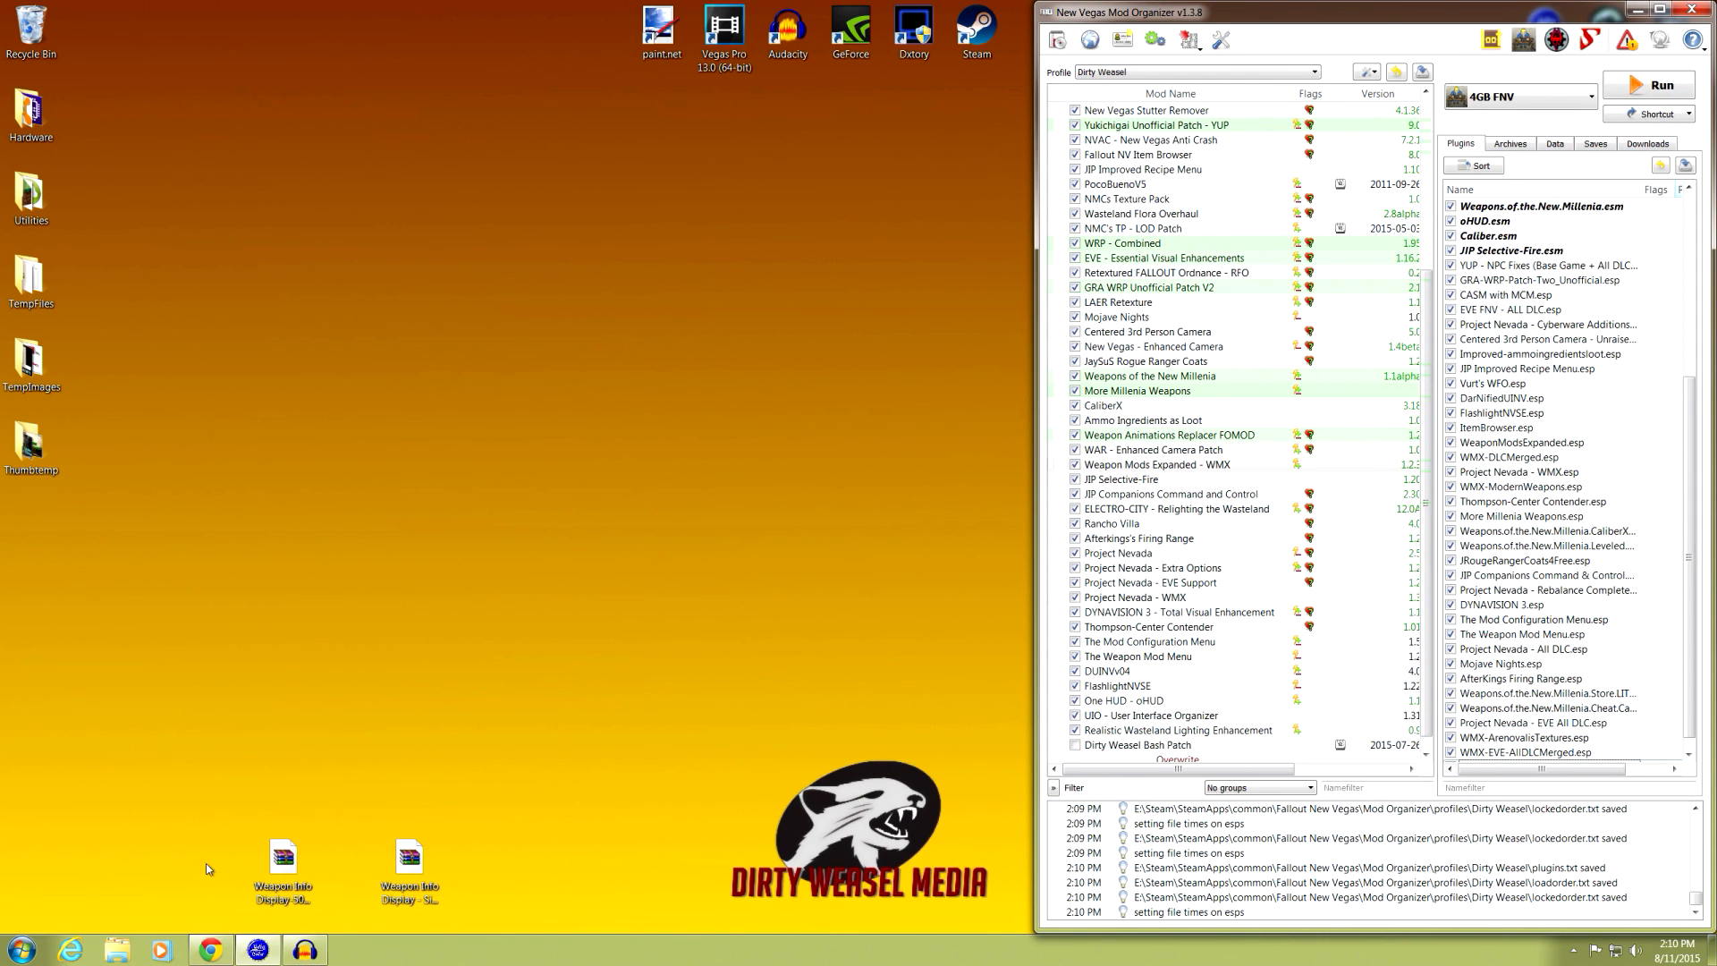
pyautogui.click(208, 949)
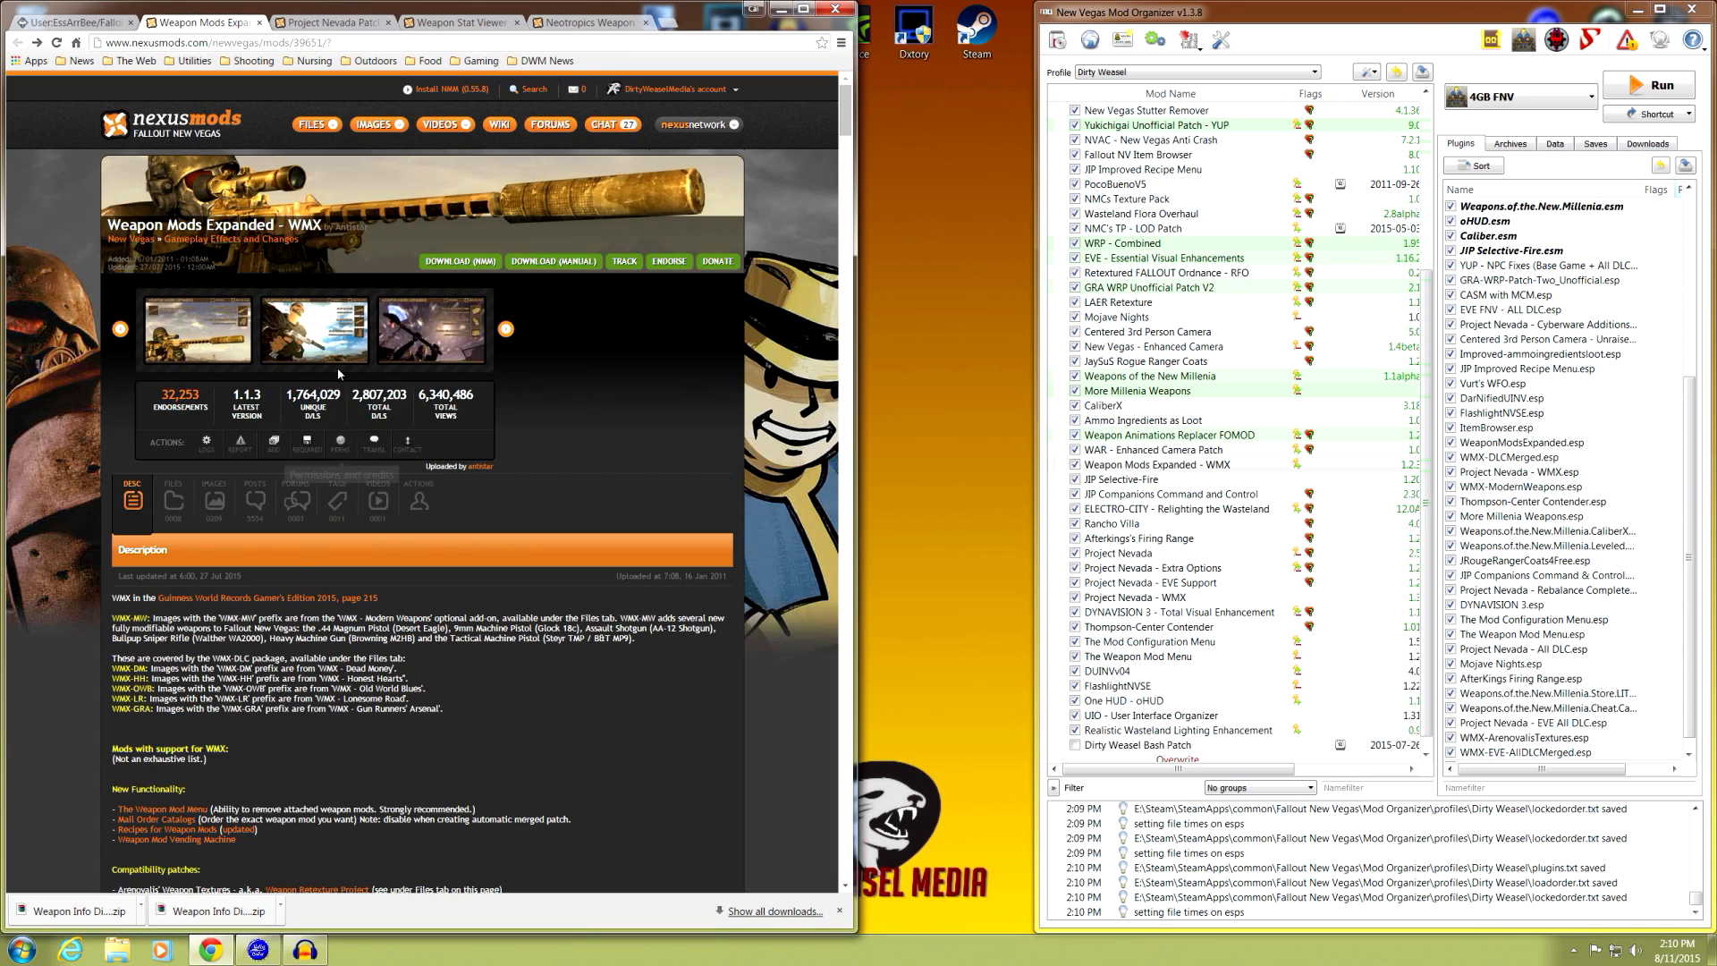
pyautogui.click(456, 23)
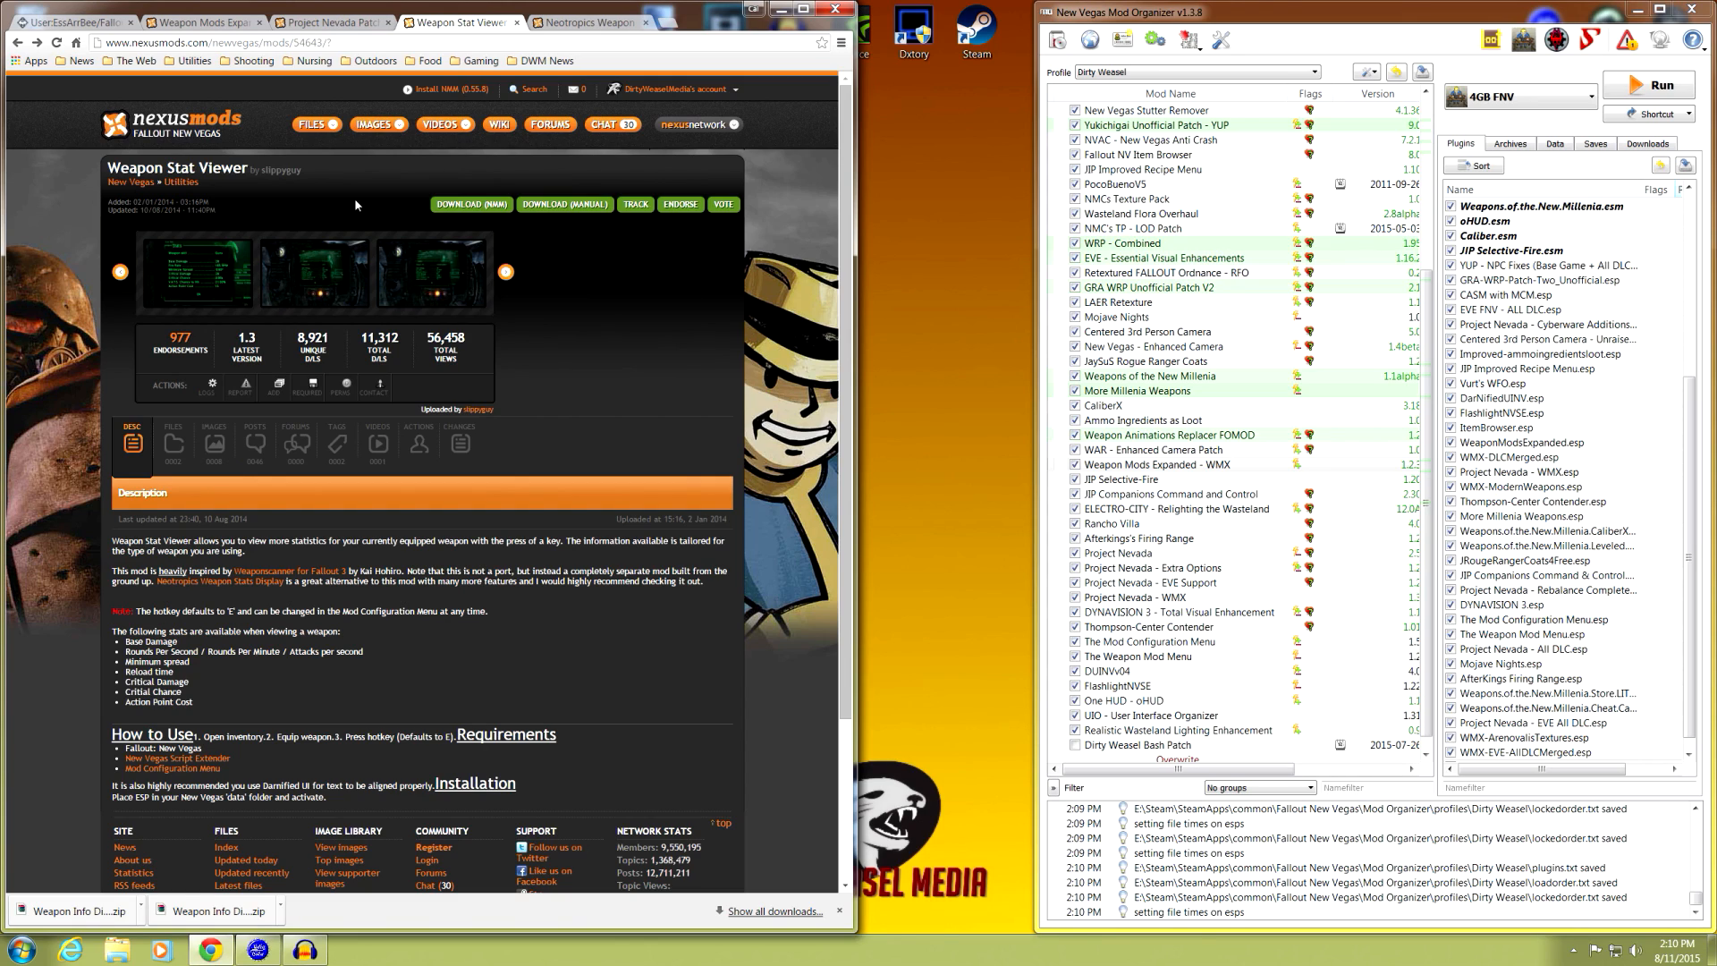
pyautogui.moveTo(678, 126)
pyautogui.click(195, 279)
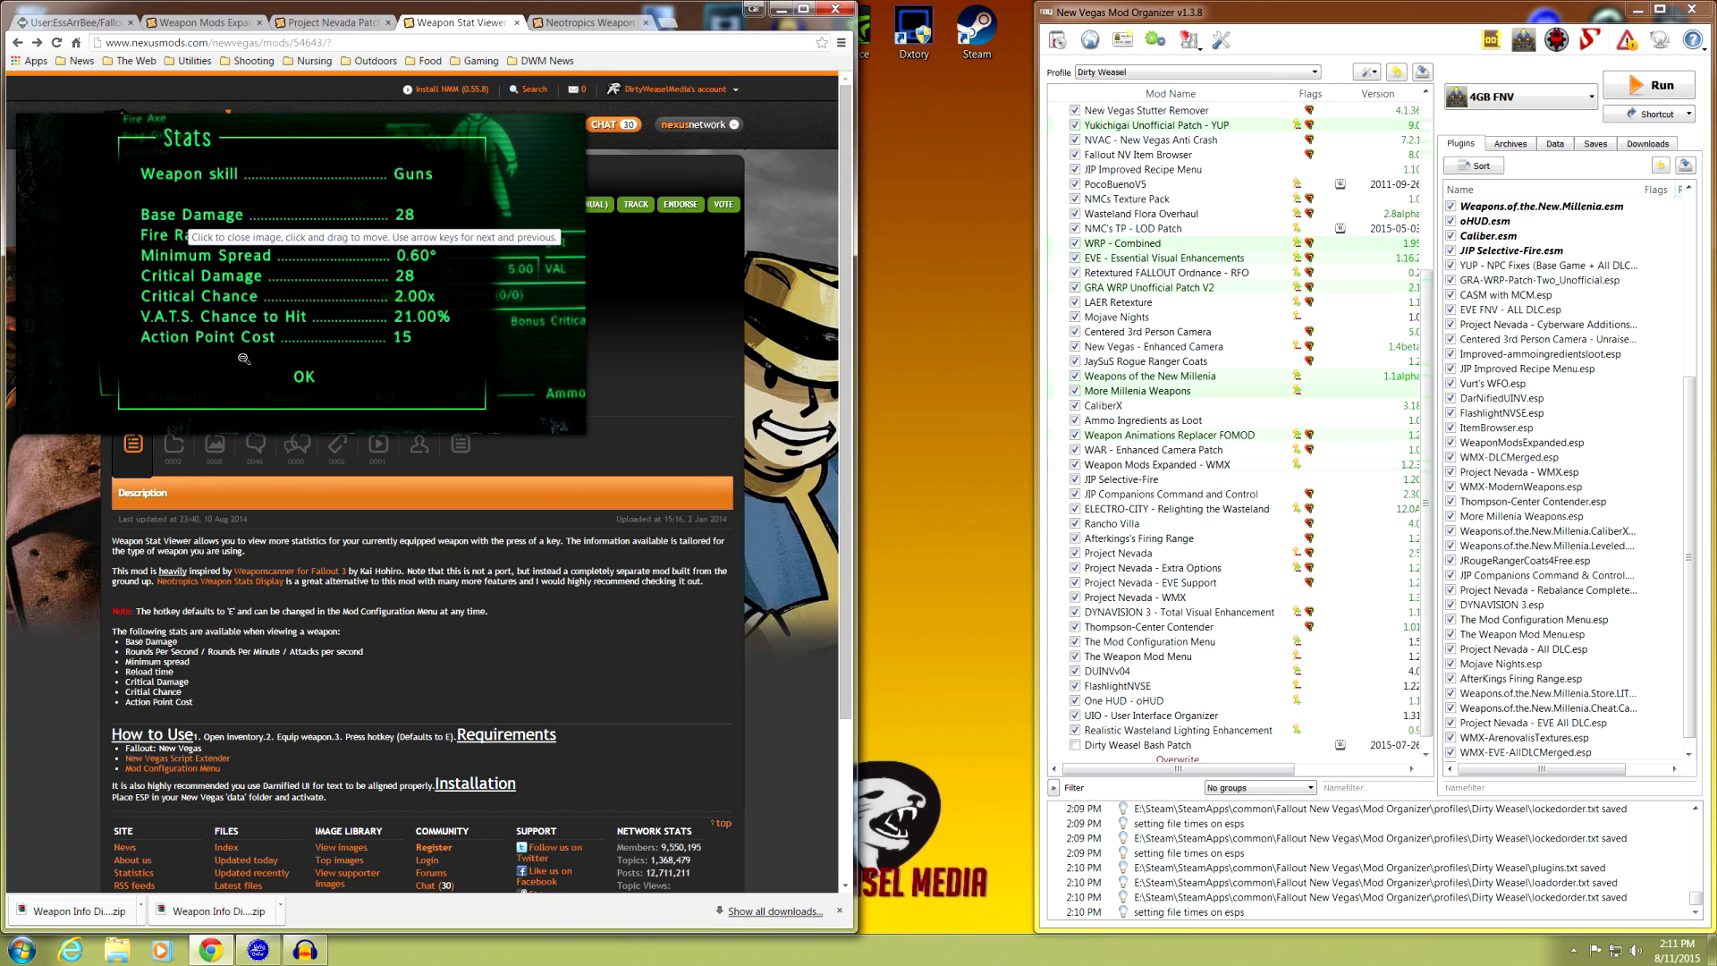
pyautogui.click(346, 370)
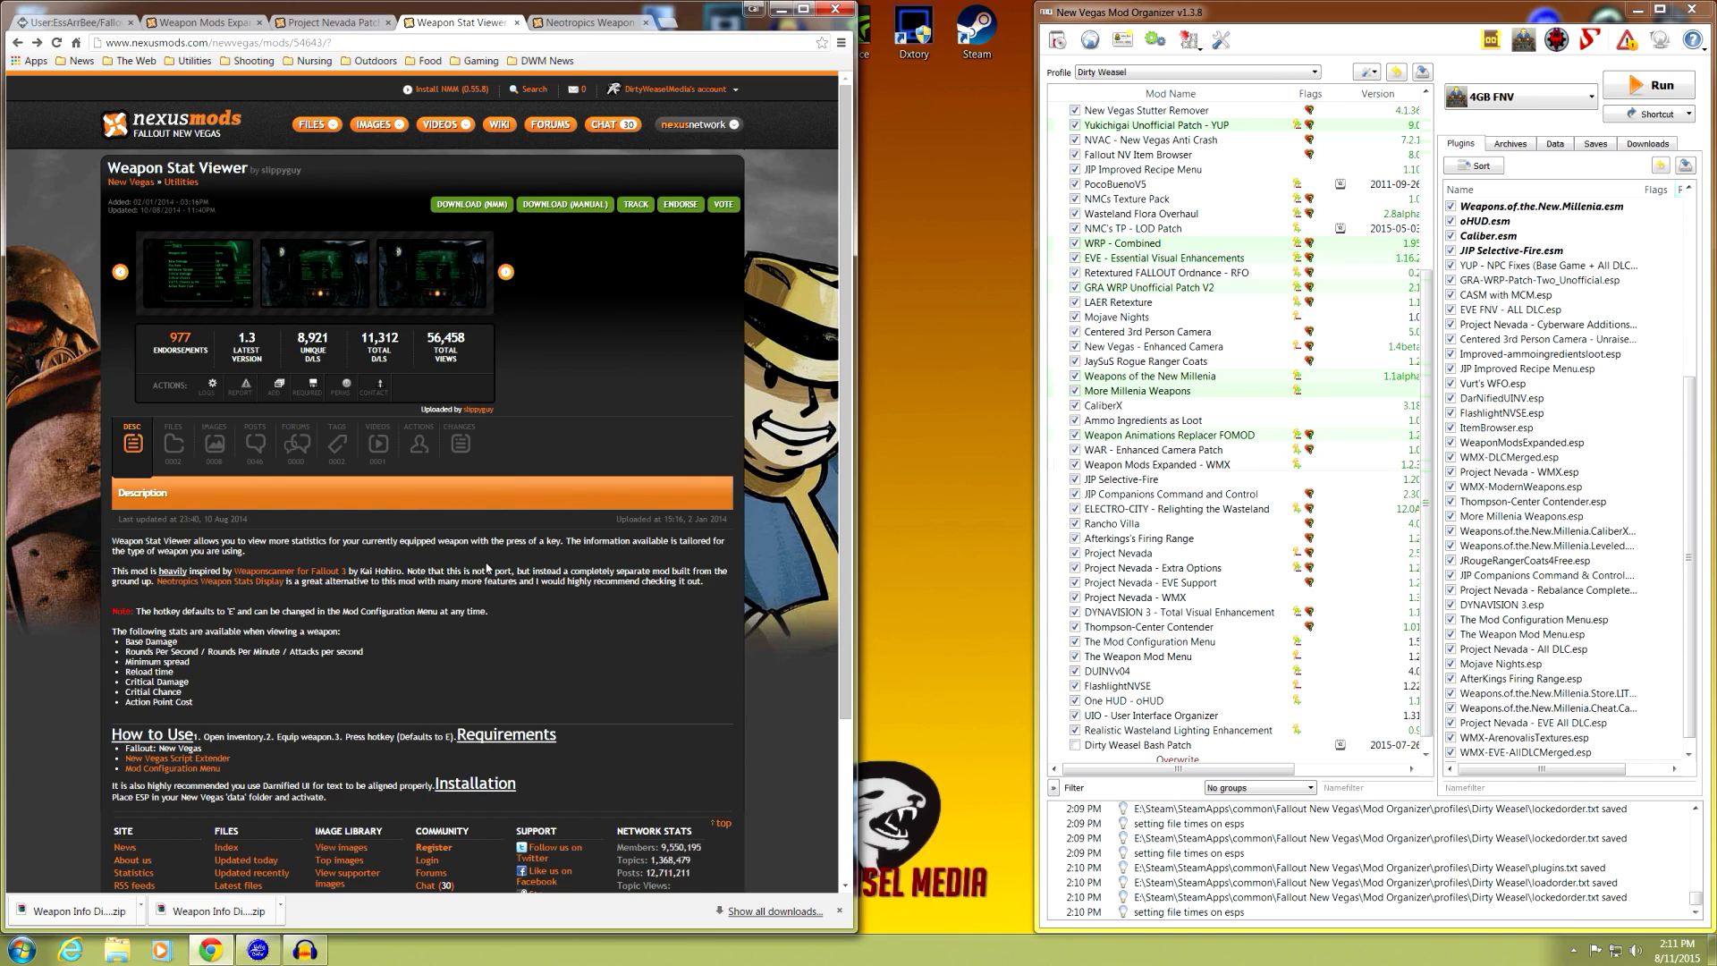
pyautogui.scroll(-3, 487, 568)
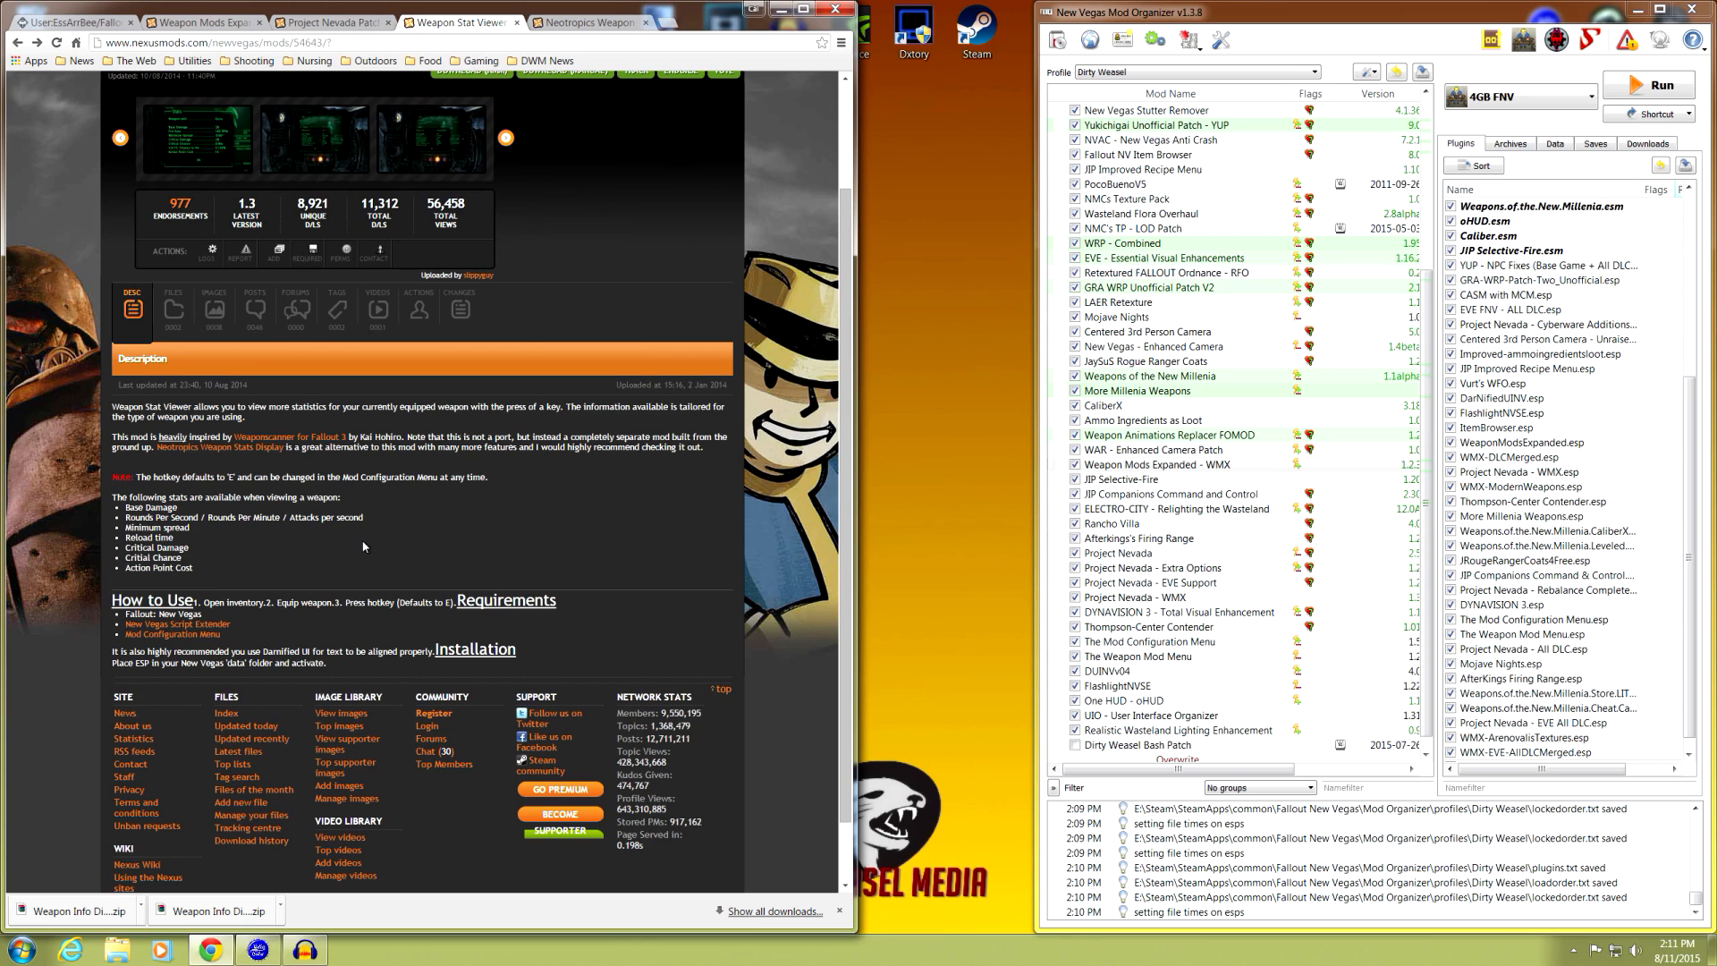
pyautogui.scroll(1, 363, 546)
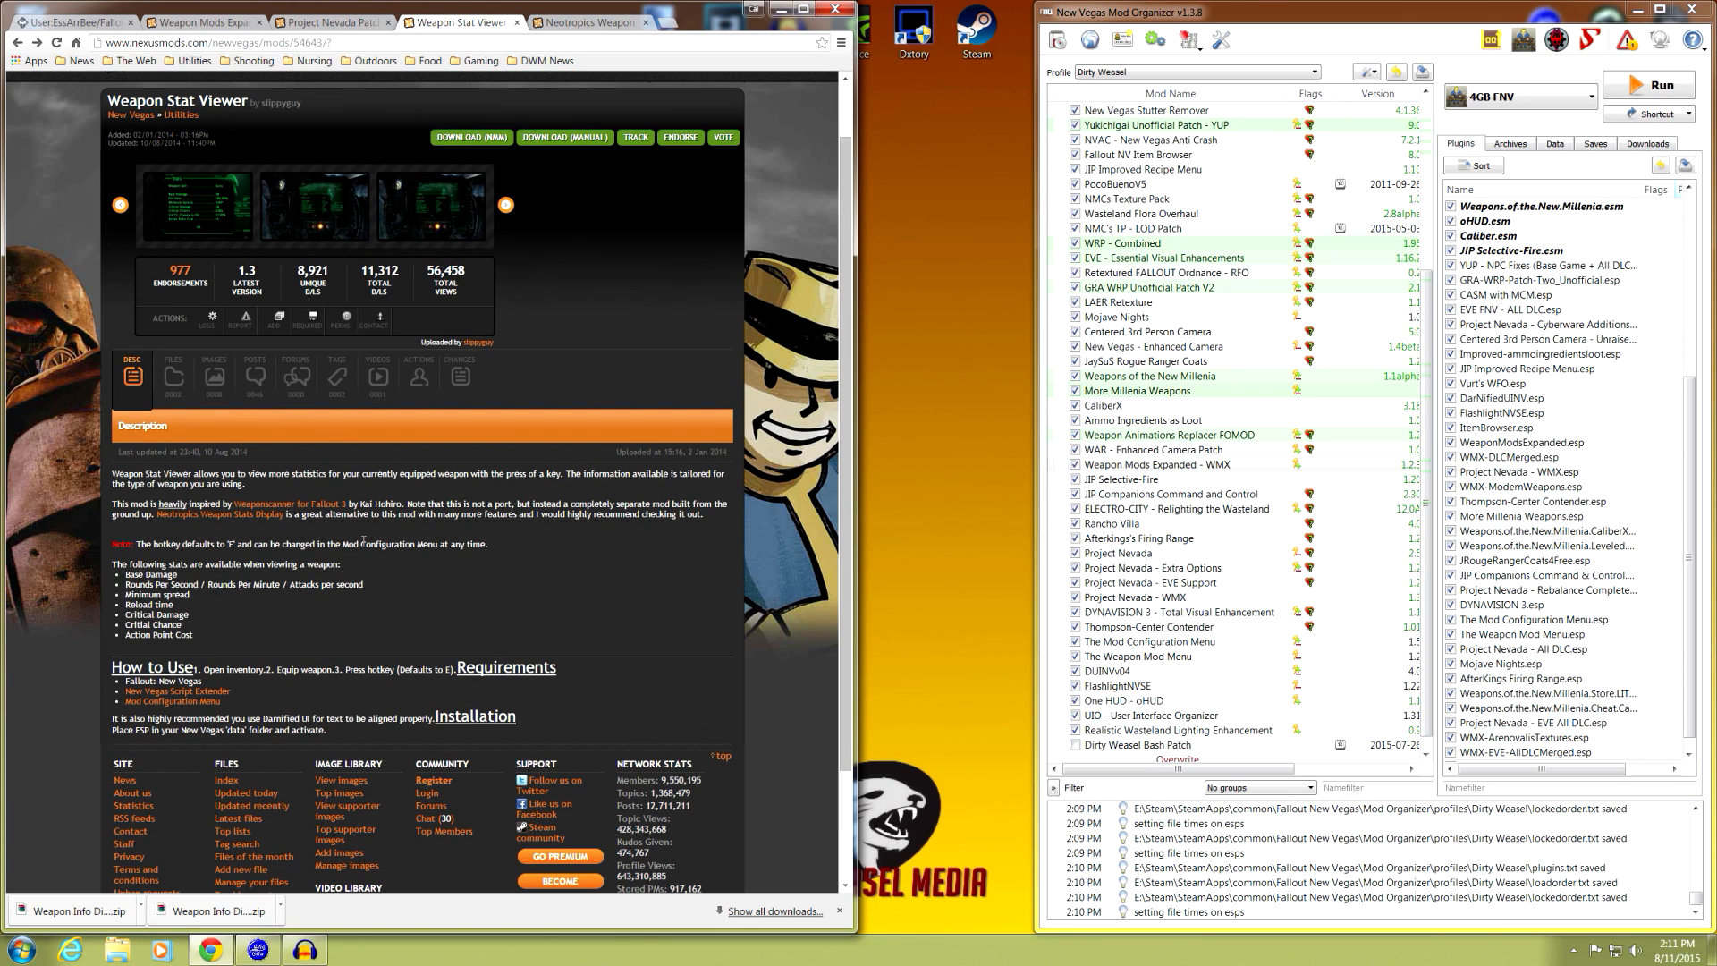
pyautogui.scroll(1, 363, 540)
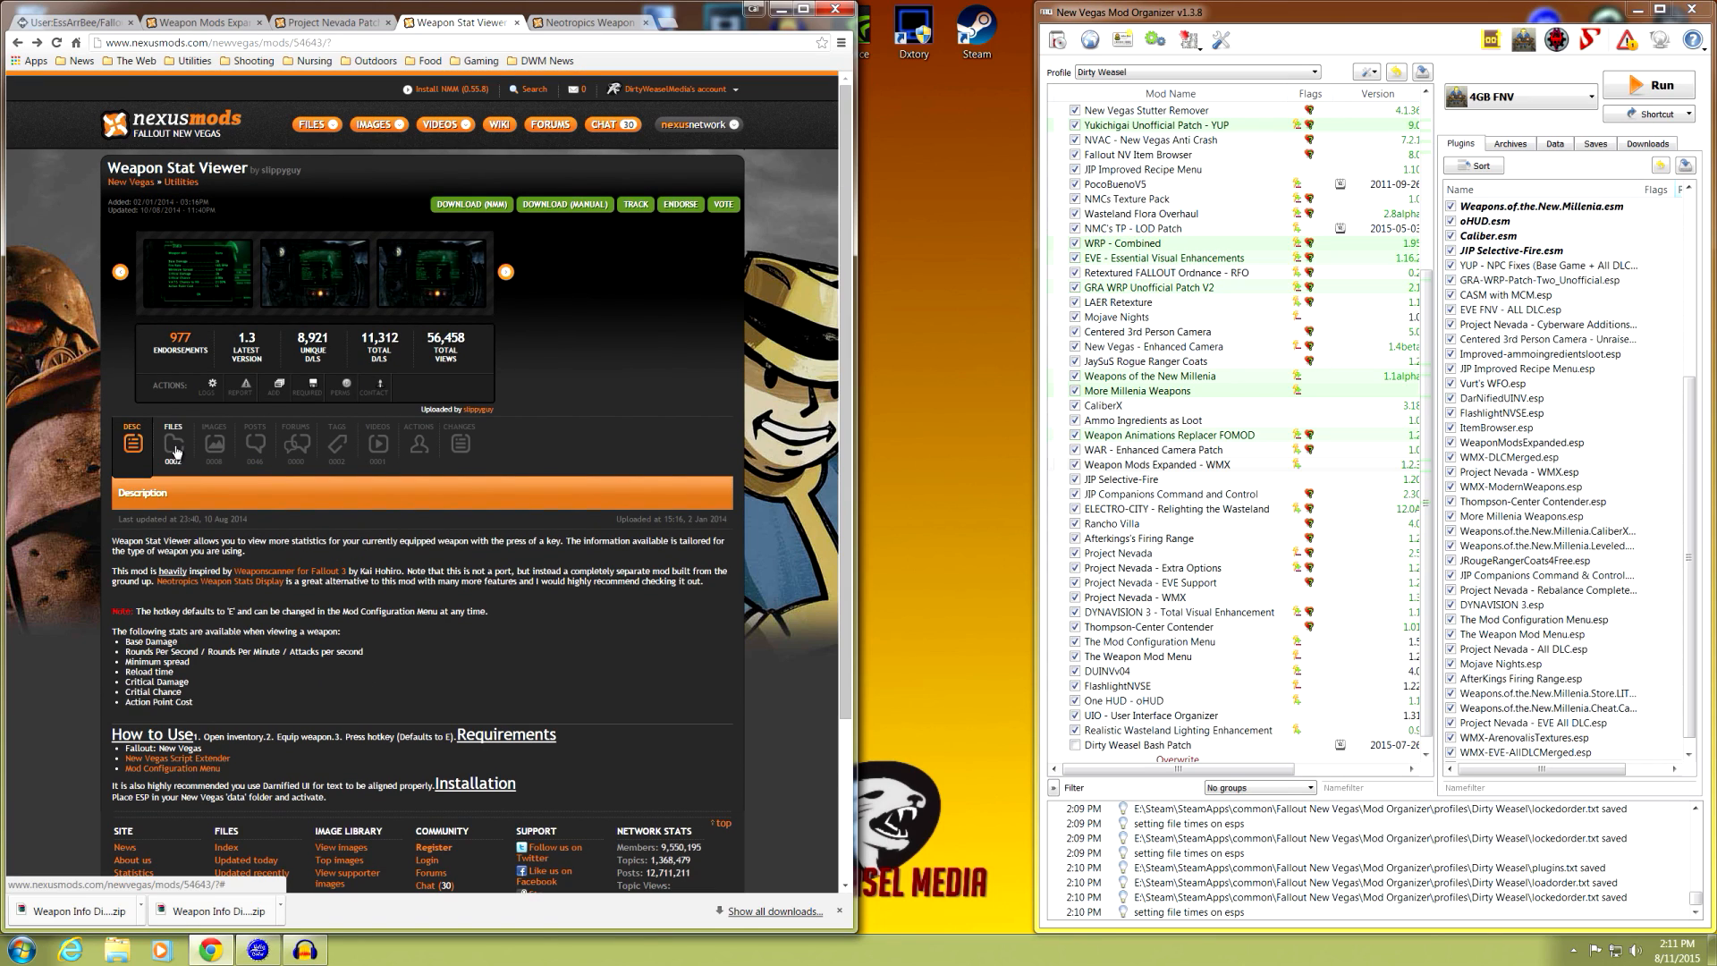
# - Show the mod's files page and Mod Organizer's downloads, and manually install Weapon Stat Viewer-54643-1-3.rar as Weapon Stat Viewer
pyautogui.moveTo(1037, 439); pyautogui.dragTo(889, 439)
pyautogui.click(1585, 149)
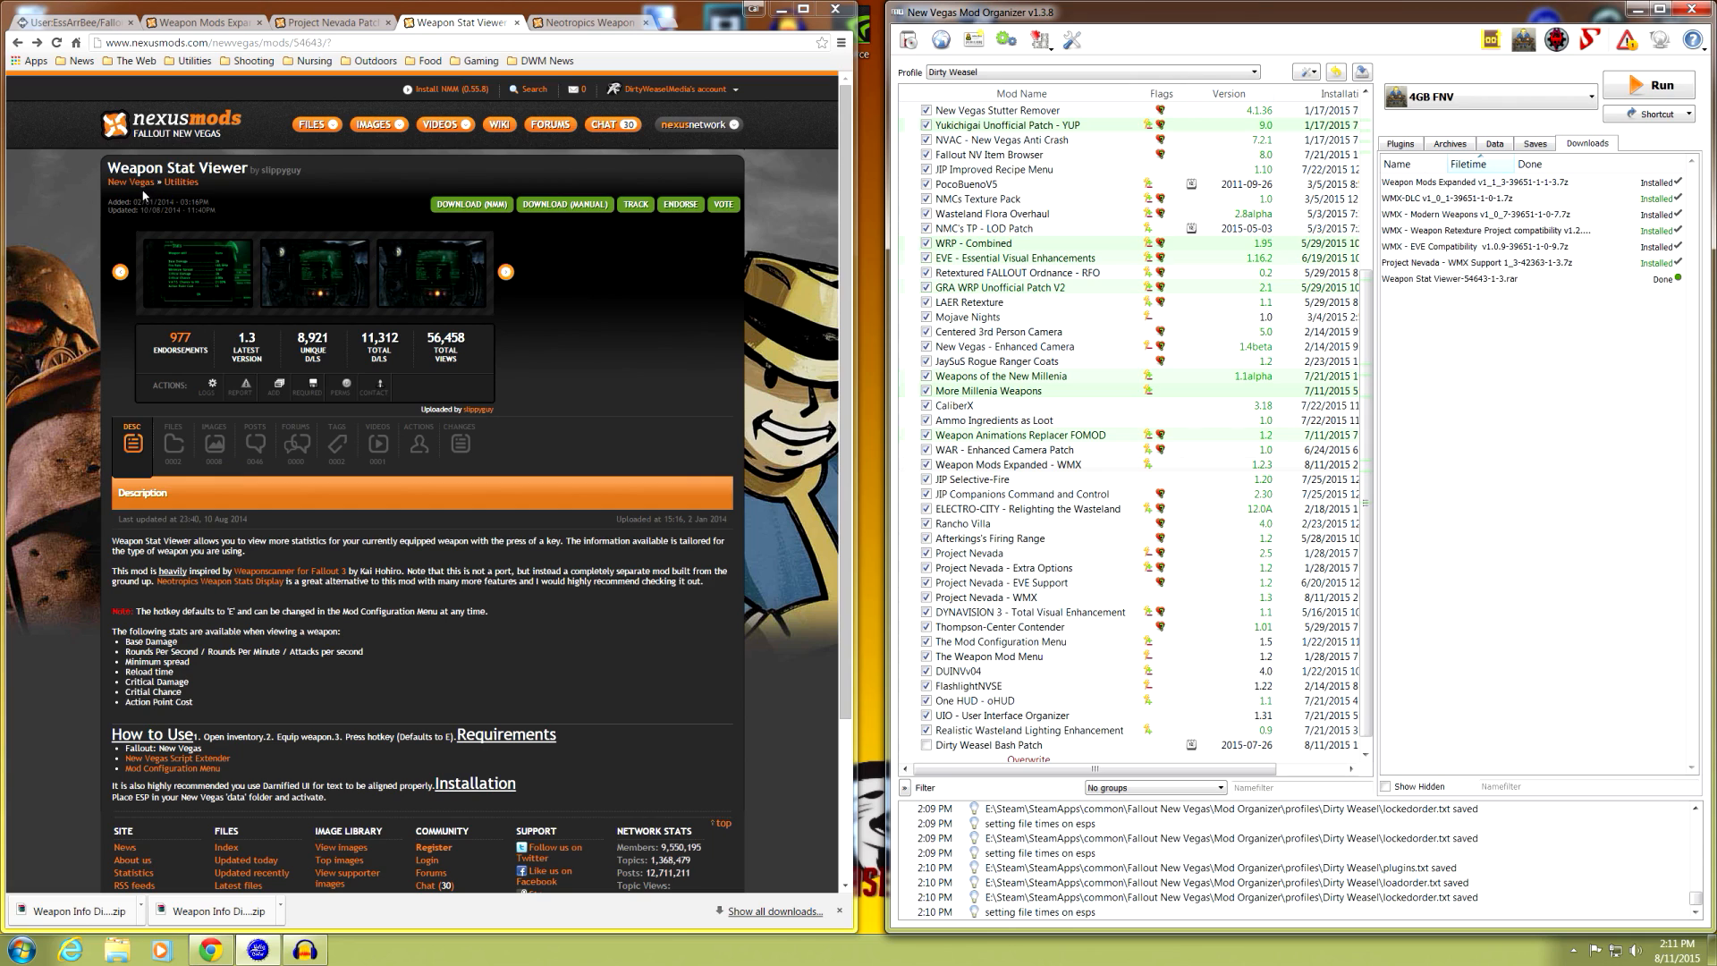
pyautogui.click(173, 444)
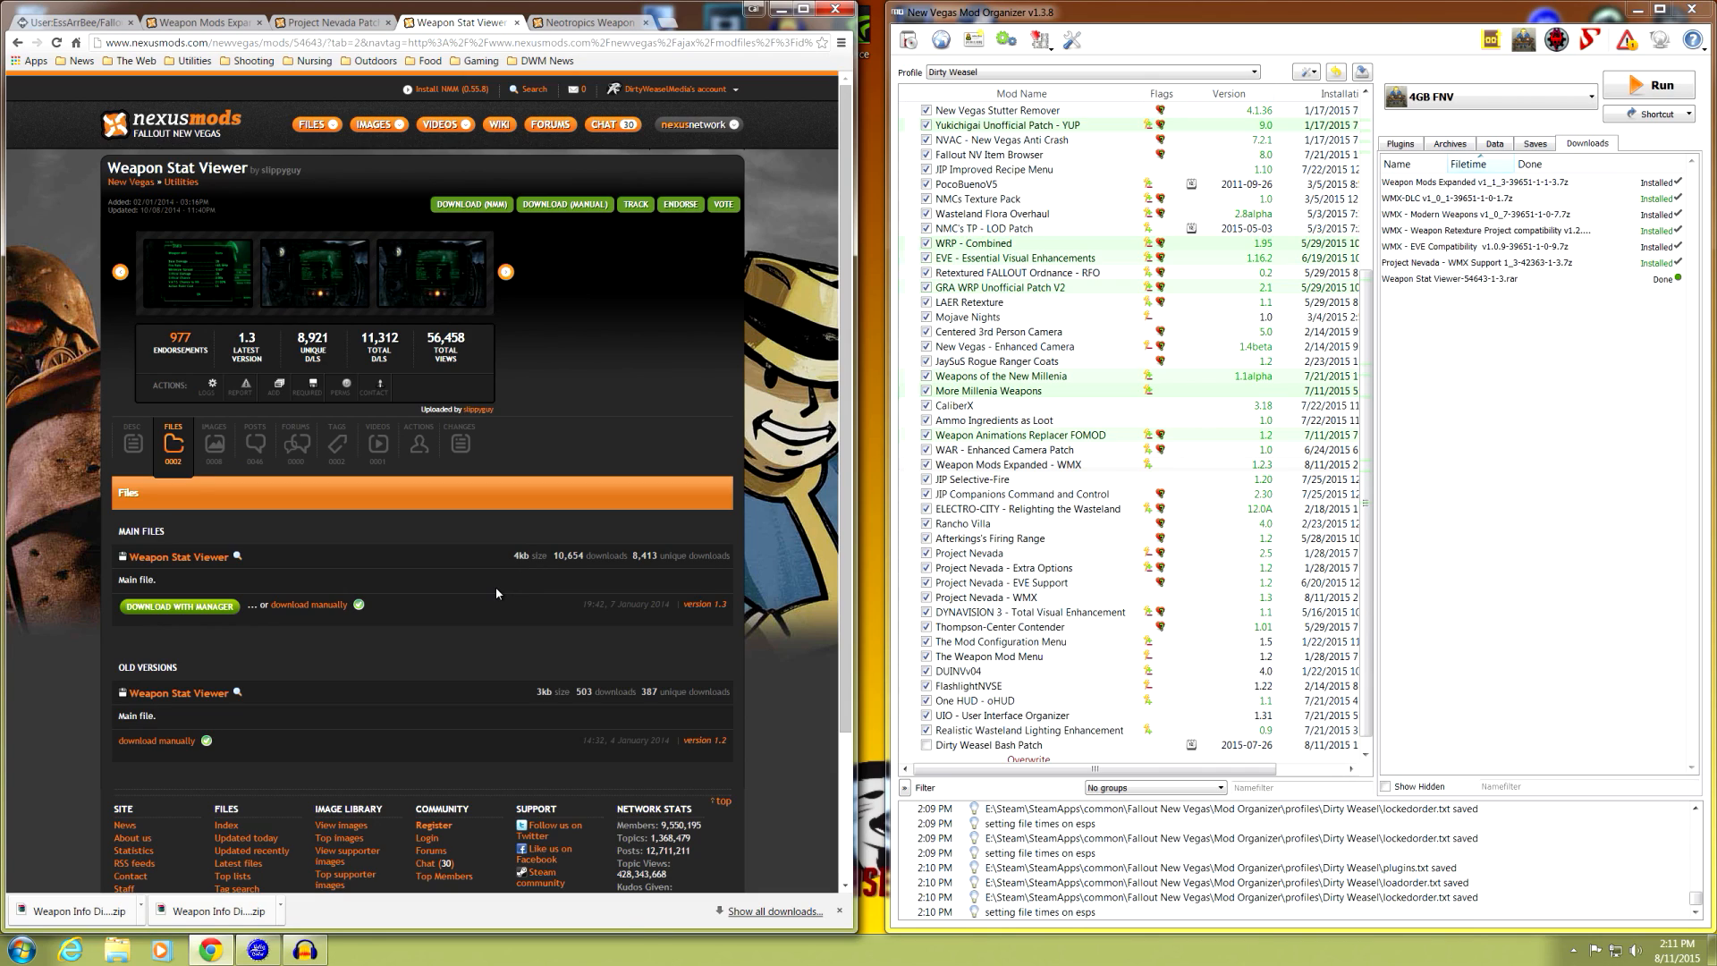
pyautogui.doubleClick(1482, 279)
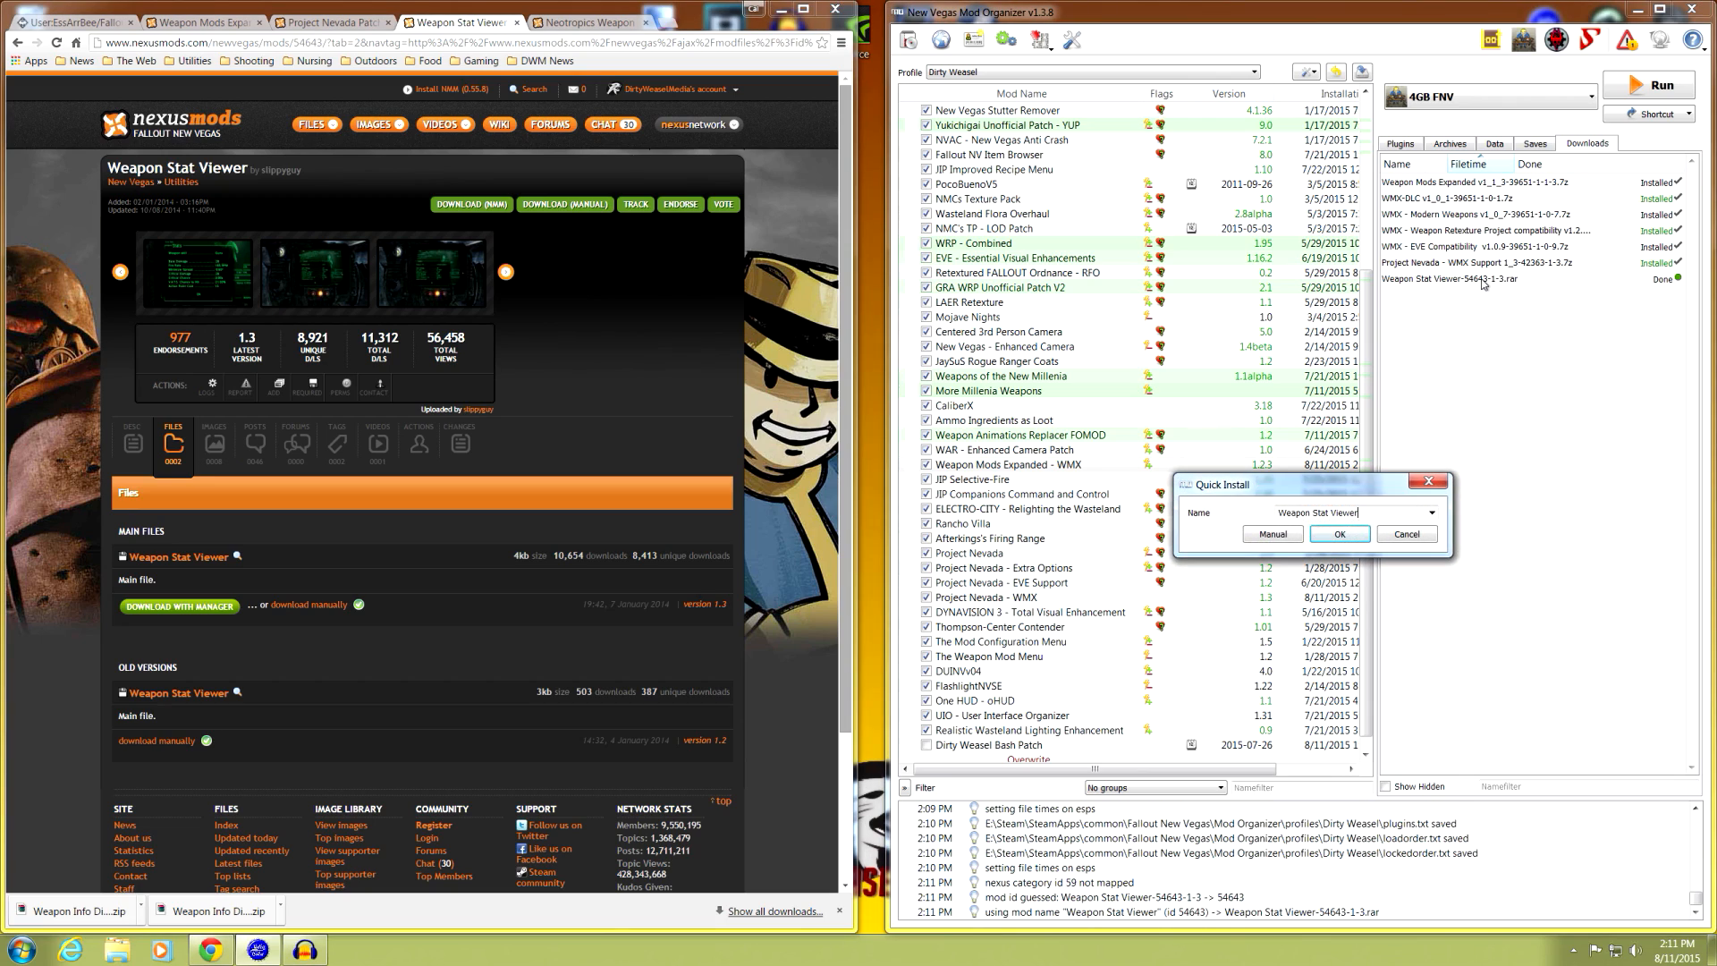
pyautogui.click(1276, 537)
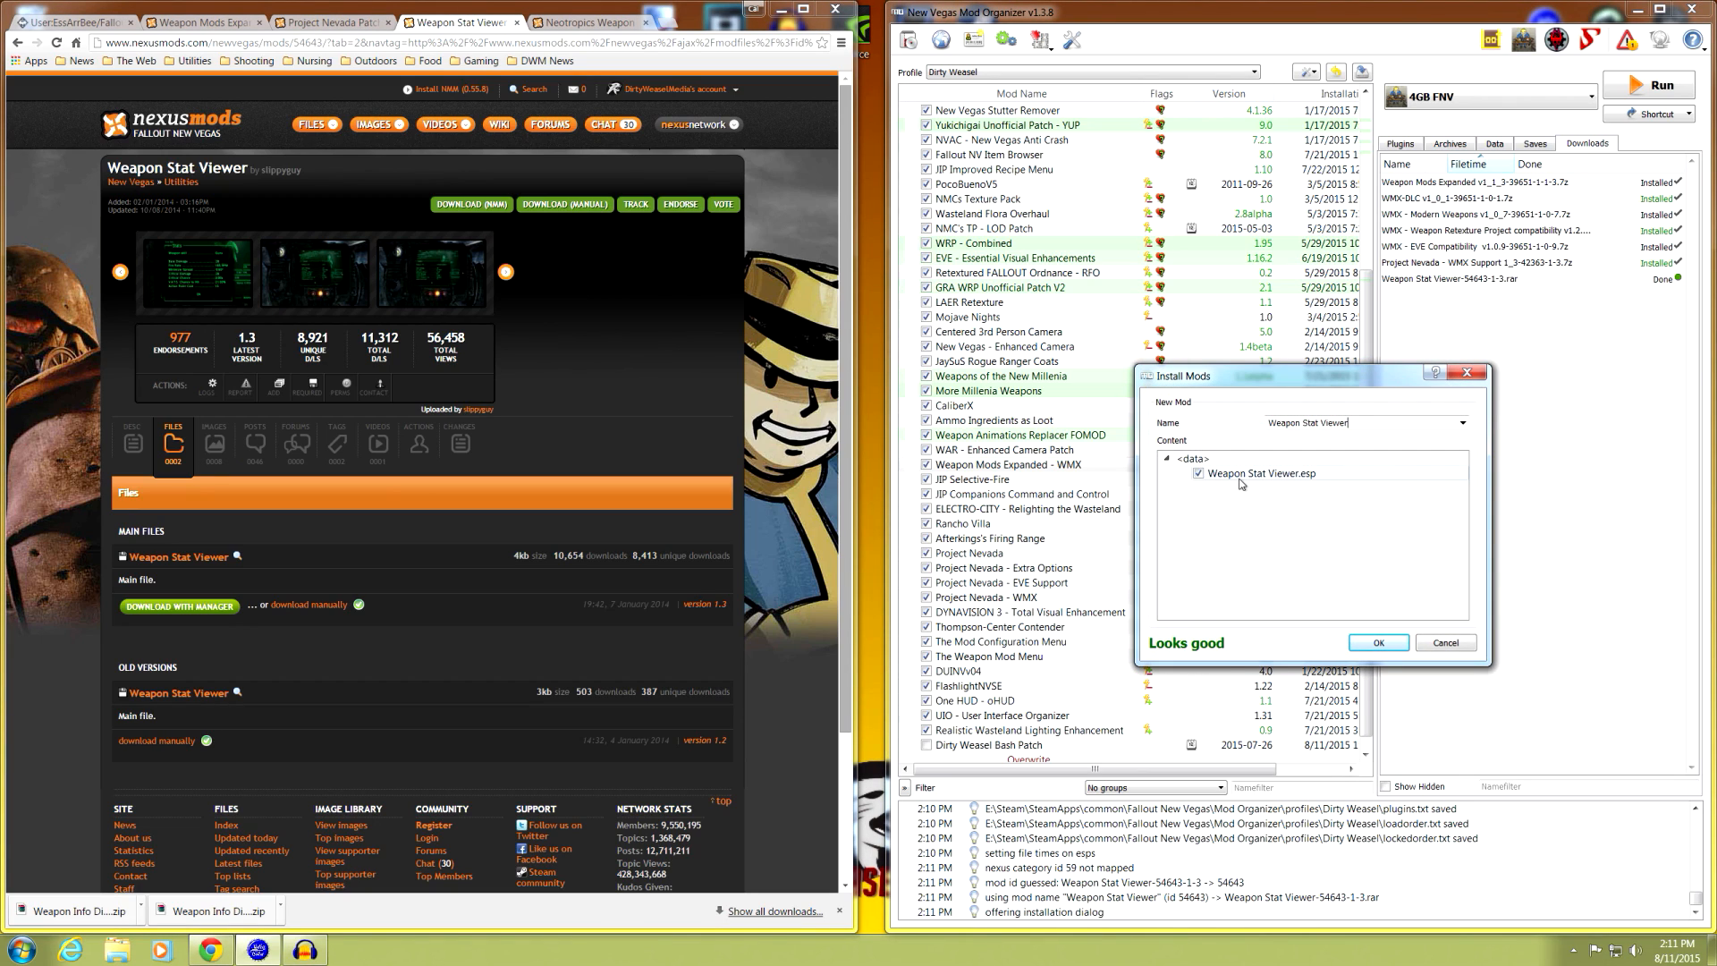
pyautogui.click(1370, 642)
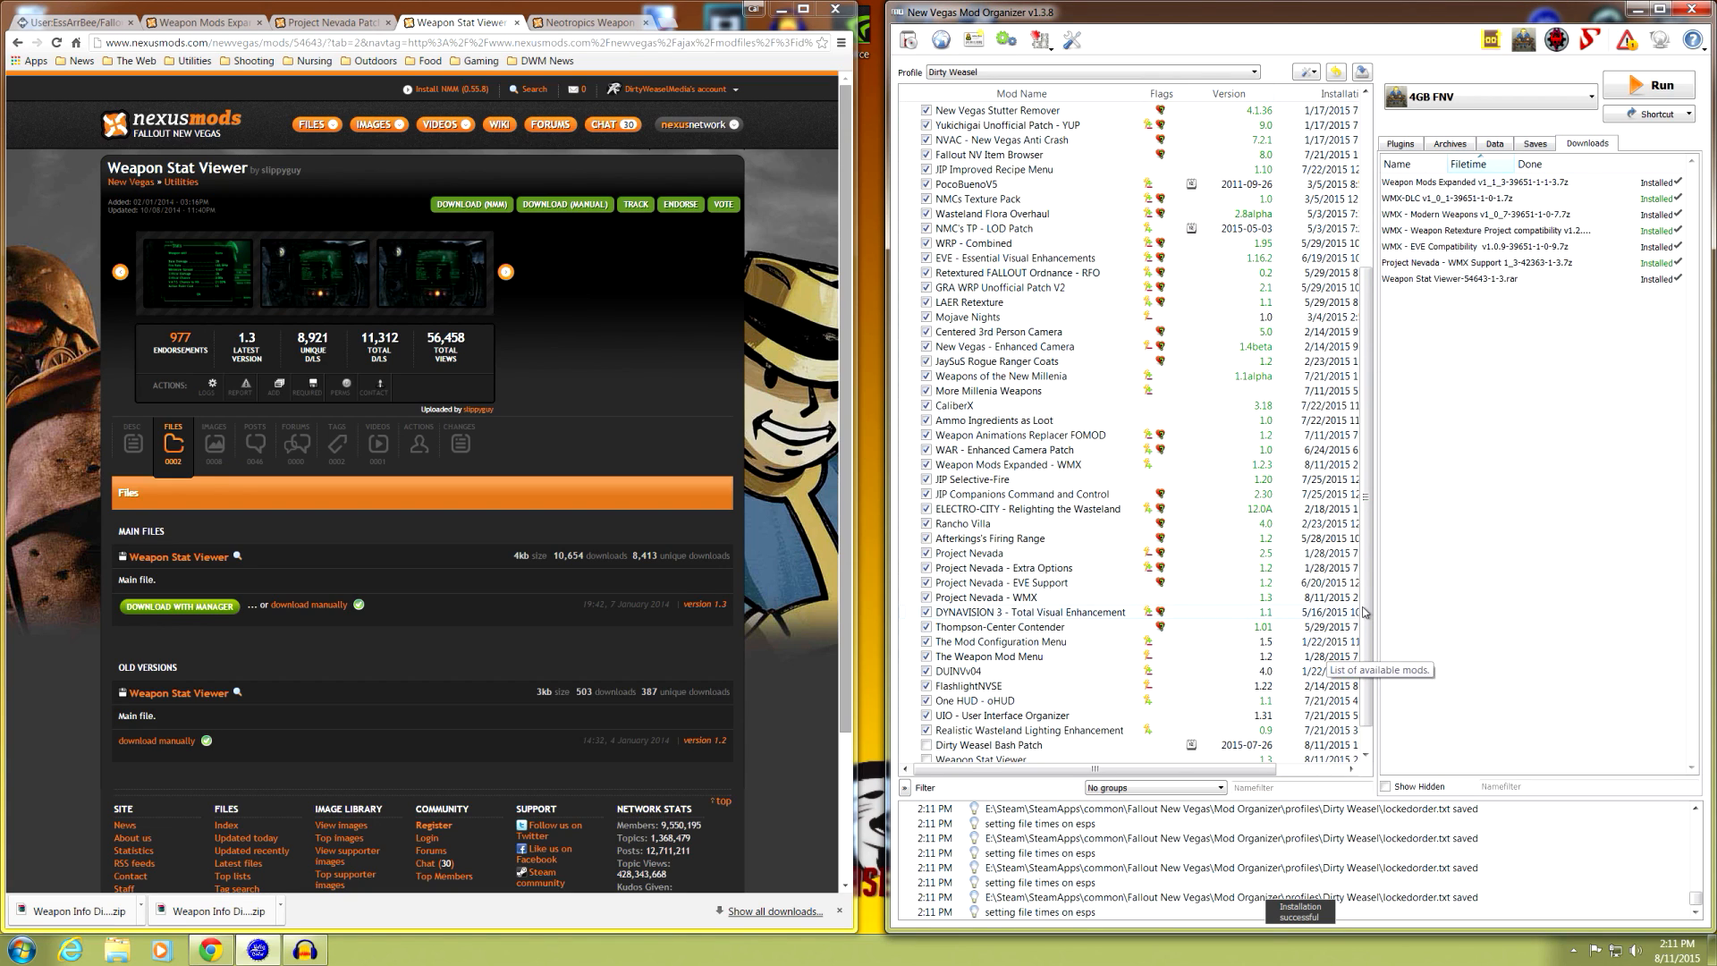
# - Enable the Weapon Stat Viewer mod and inspect its file tree and INI files in the mod information
pyautogui.scroll(-1, 1136, 680)
pyautogui.click(927, 731)
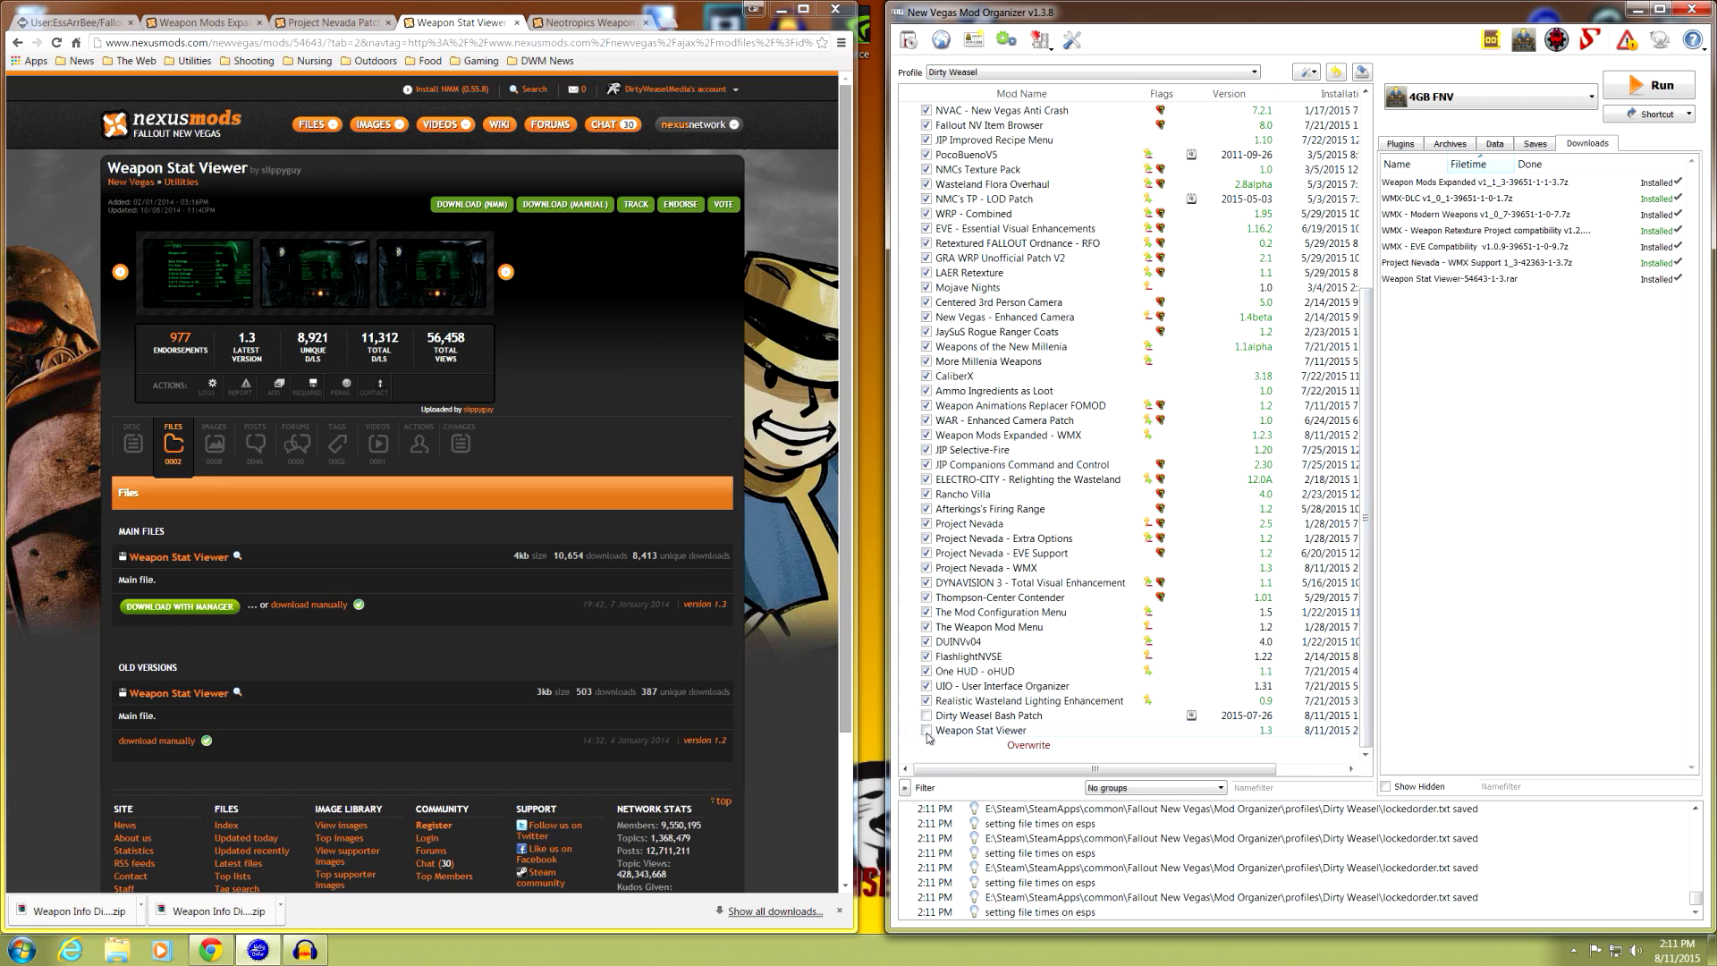
pyautogui.click(979, 734)
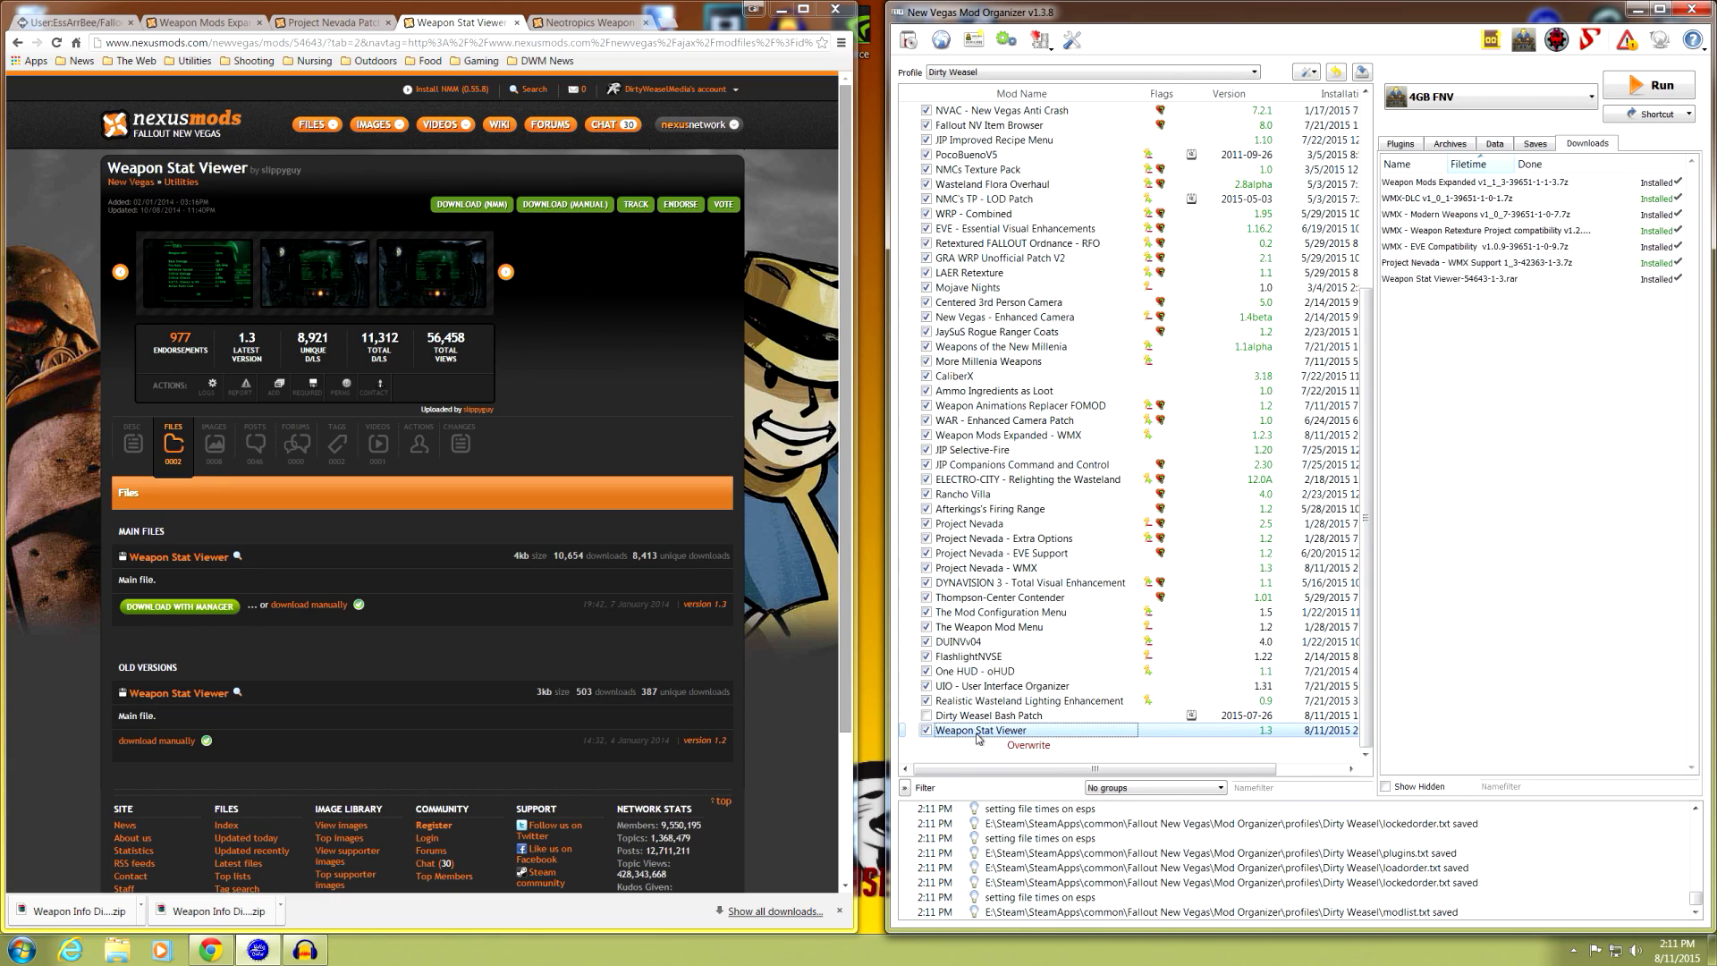
pyautogui.doubleClick(979, 735)
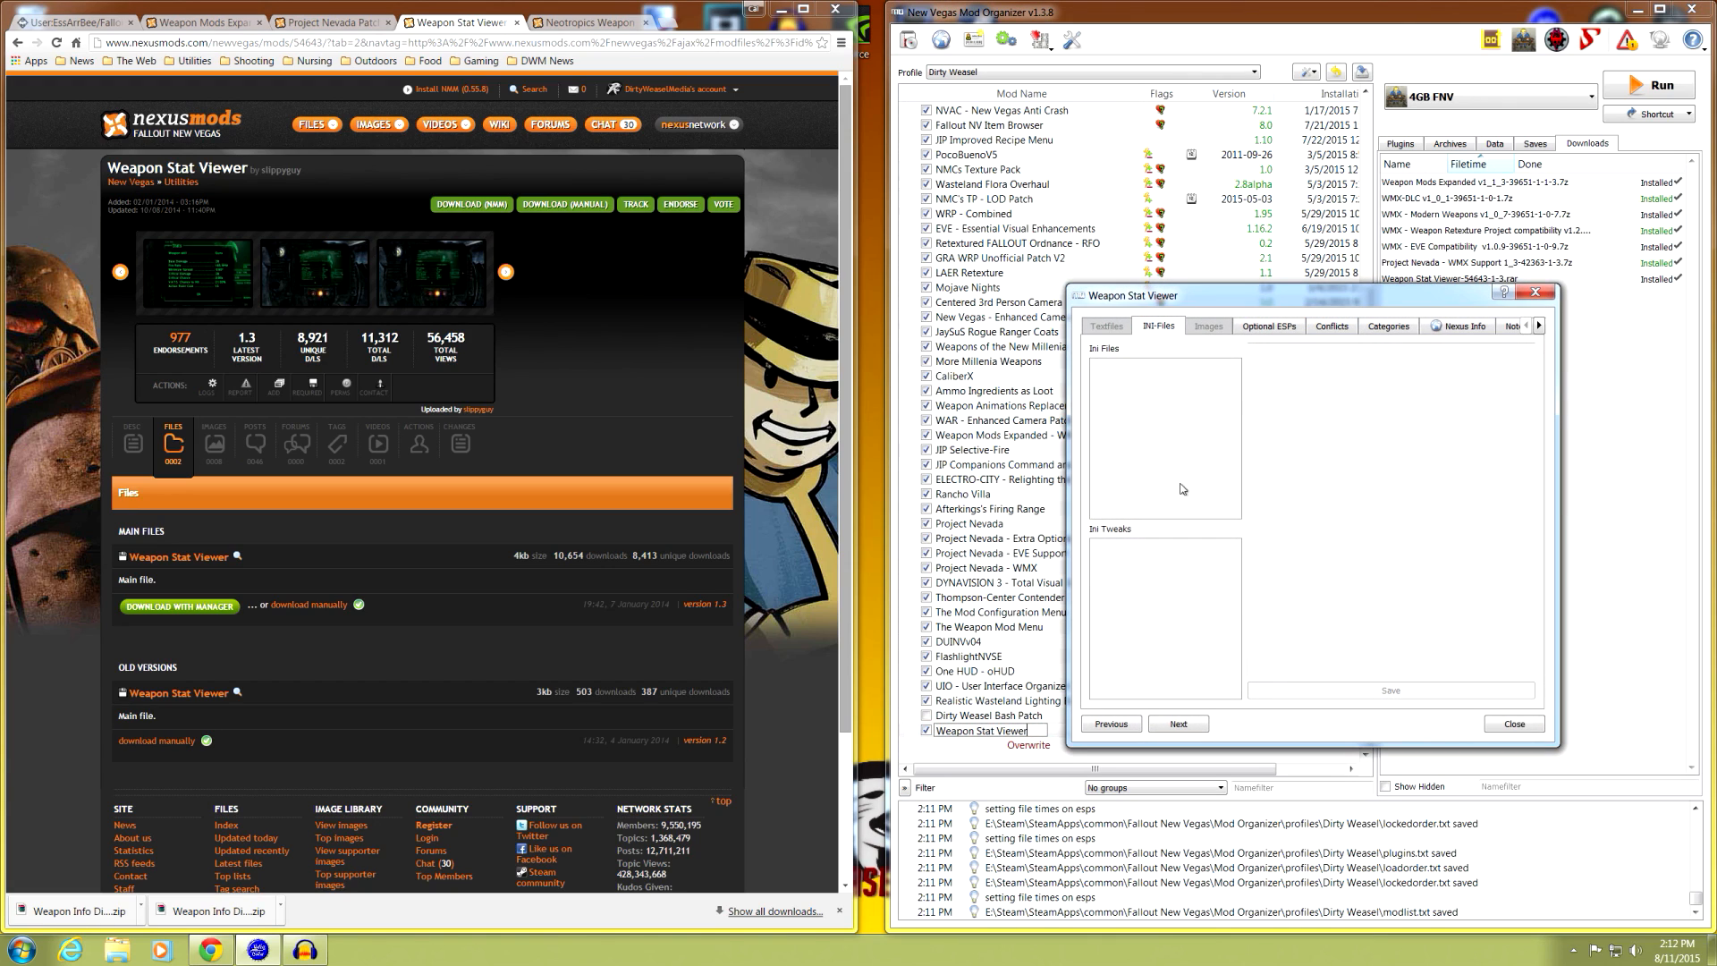
pyautogui.moveTo(1557, 397); pyautogui.dragTo(1657, 397)
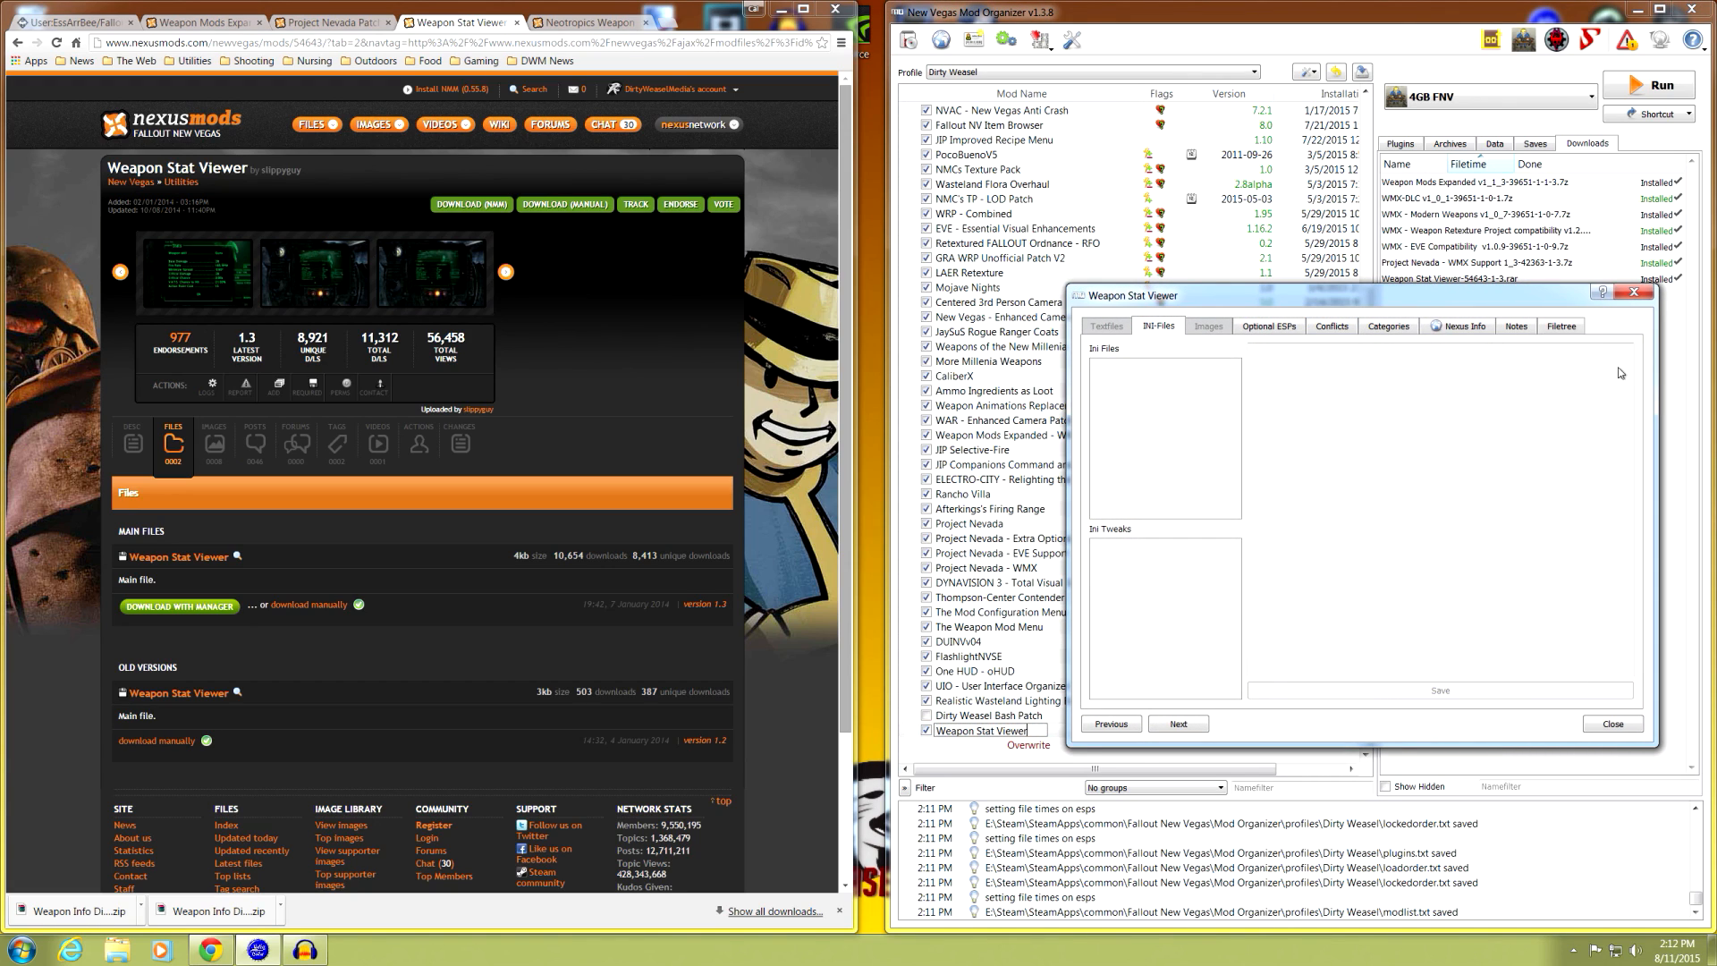
pyautogui.click(1572, 326)
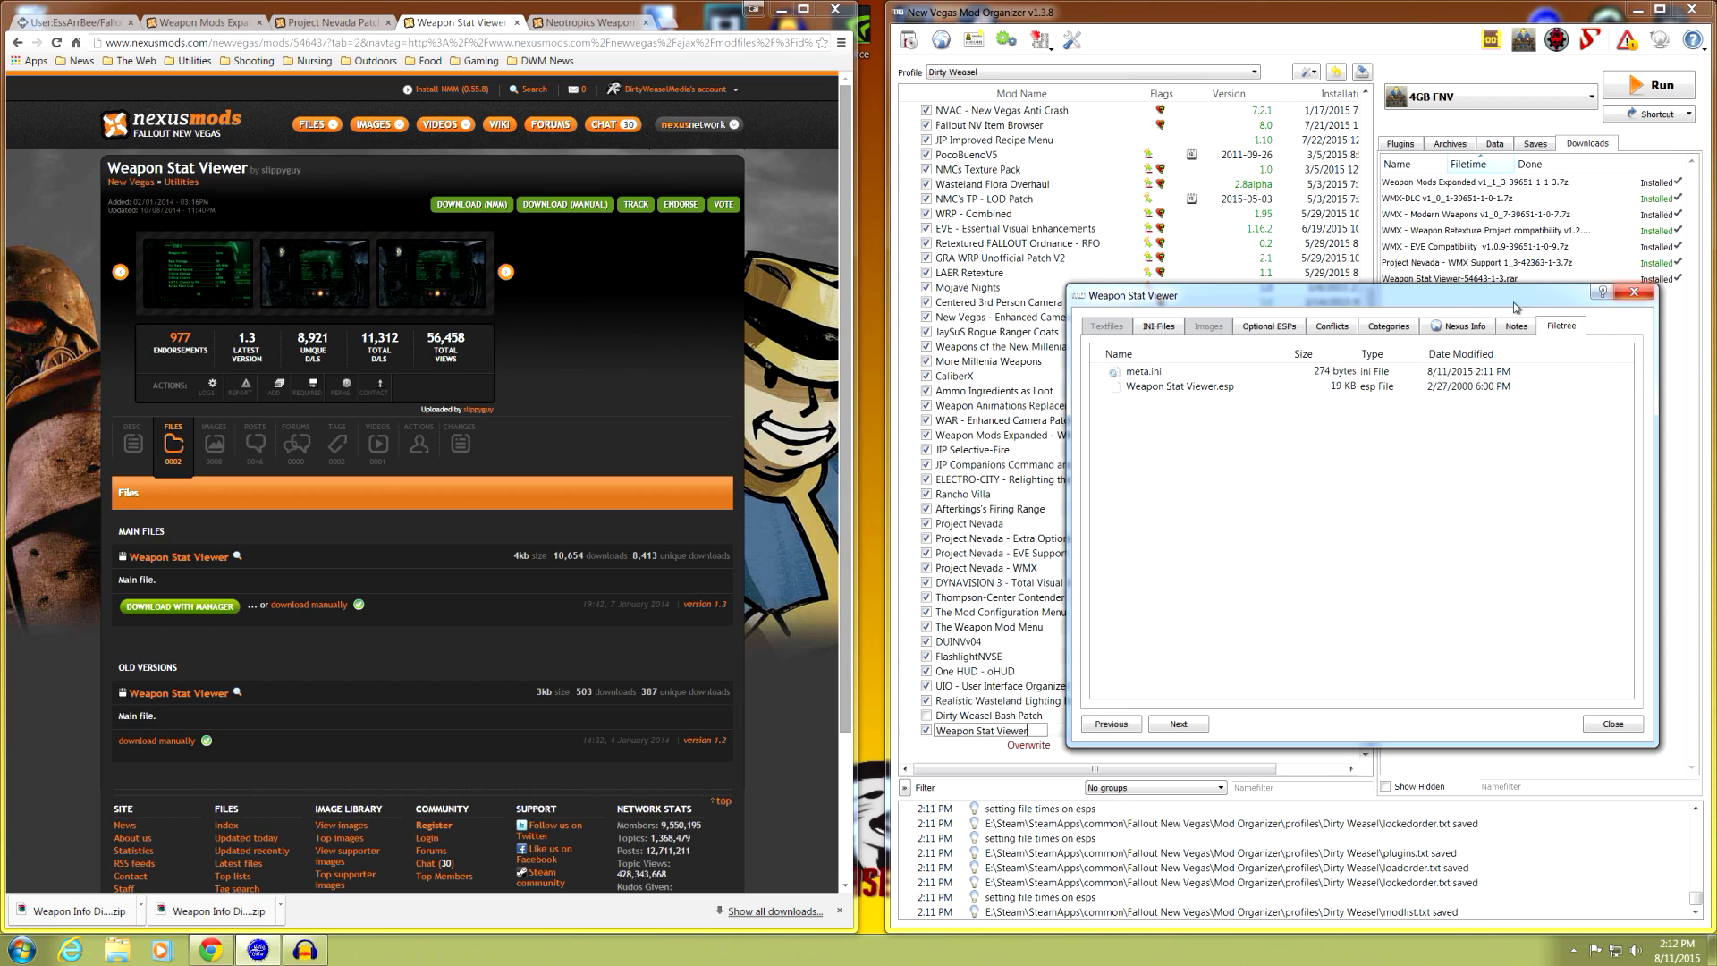
pyautogui.click(1173, 329)
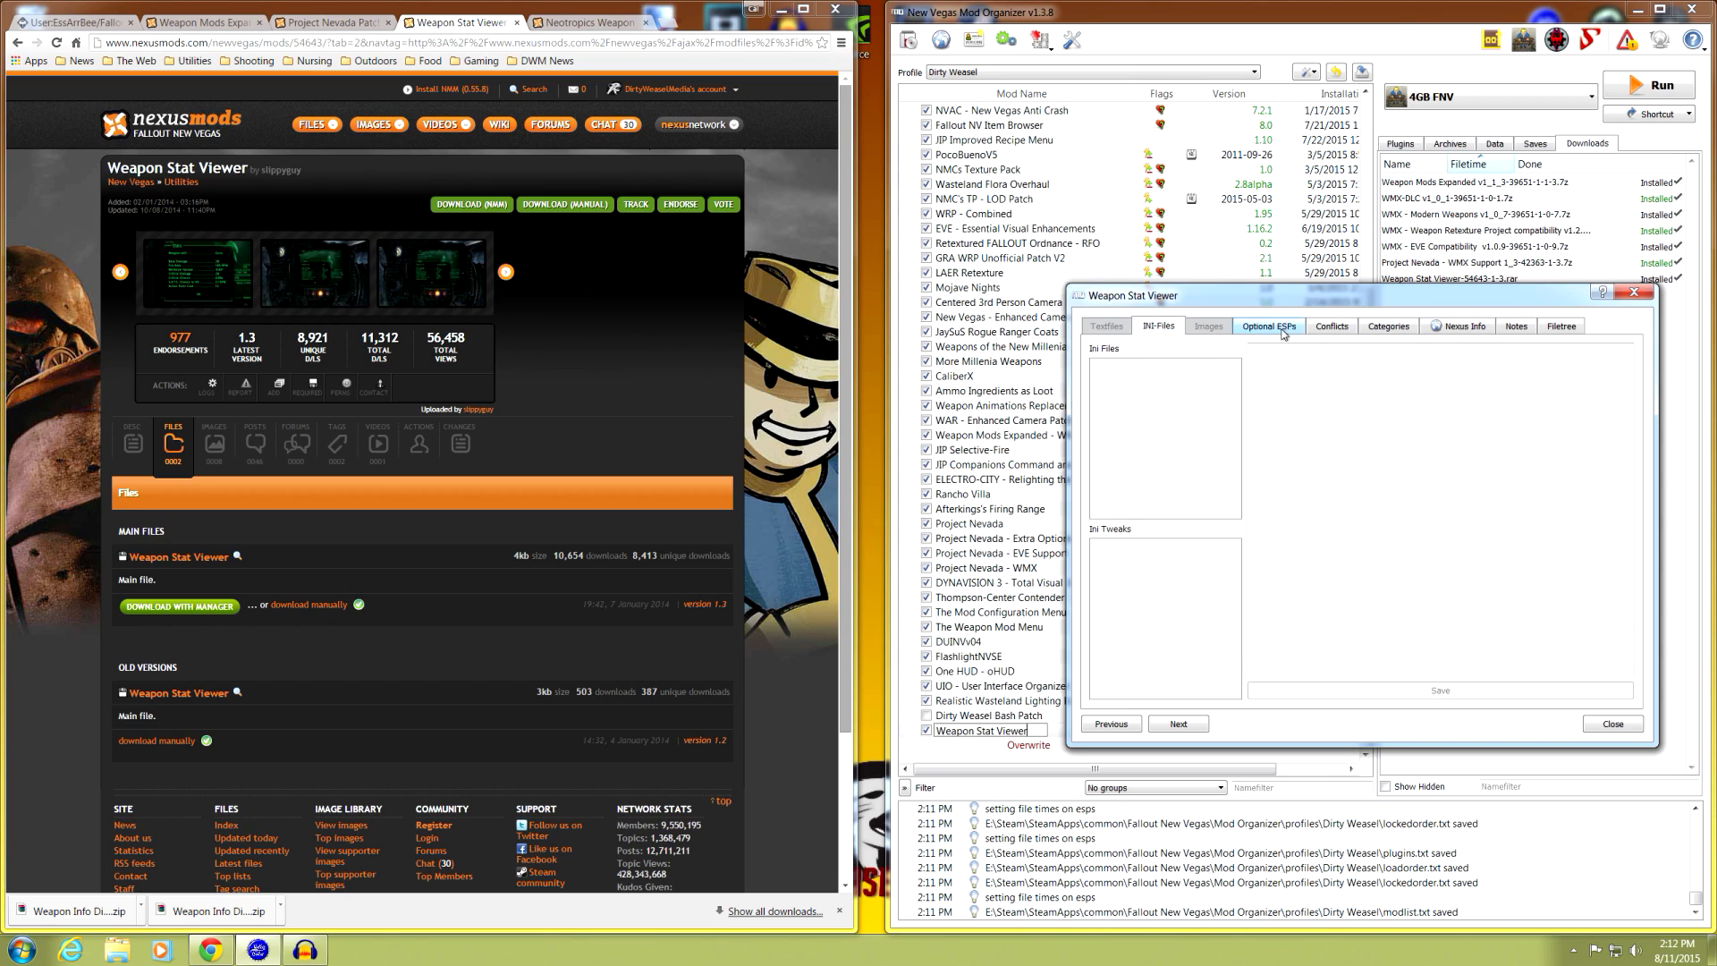
pyautogui.click(1635, 292)
pyautogui.press('Return')
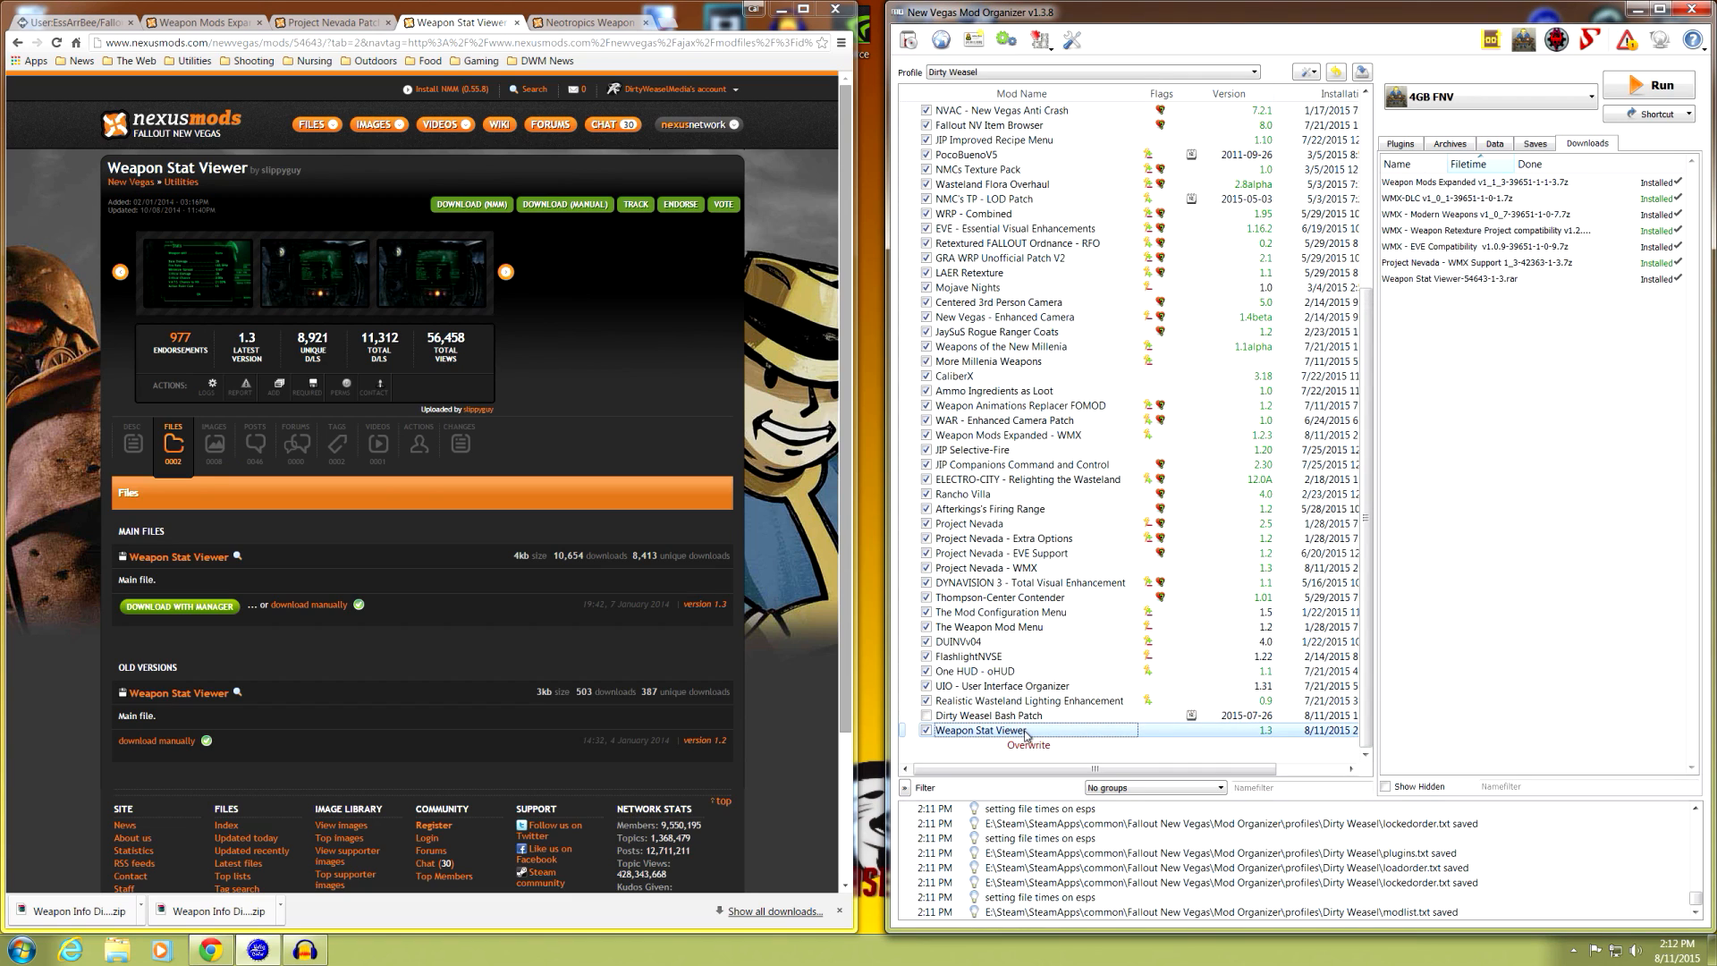
# - Place Weapon Stat Viewer directly below Project Nevada - WMX in the mod list and disable it
pyautogui.moveTo(1026, 731); pyautogui.dragTo(1028, 577)
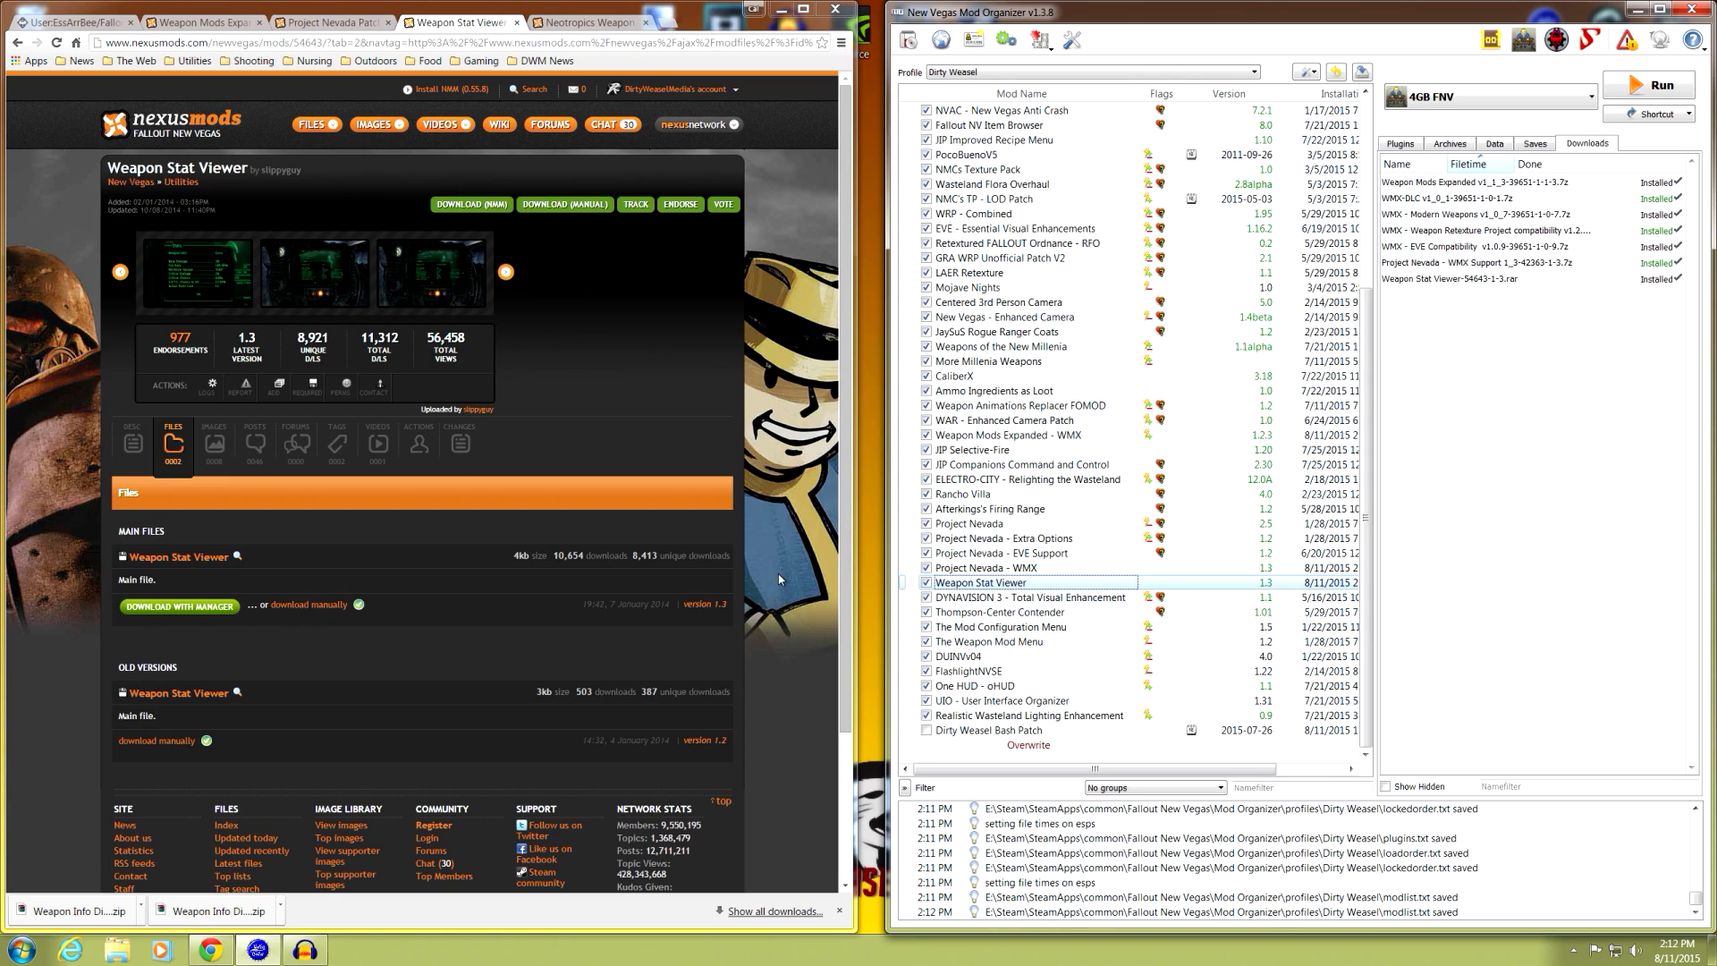
pyautogui.click(925, 582)
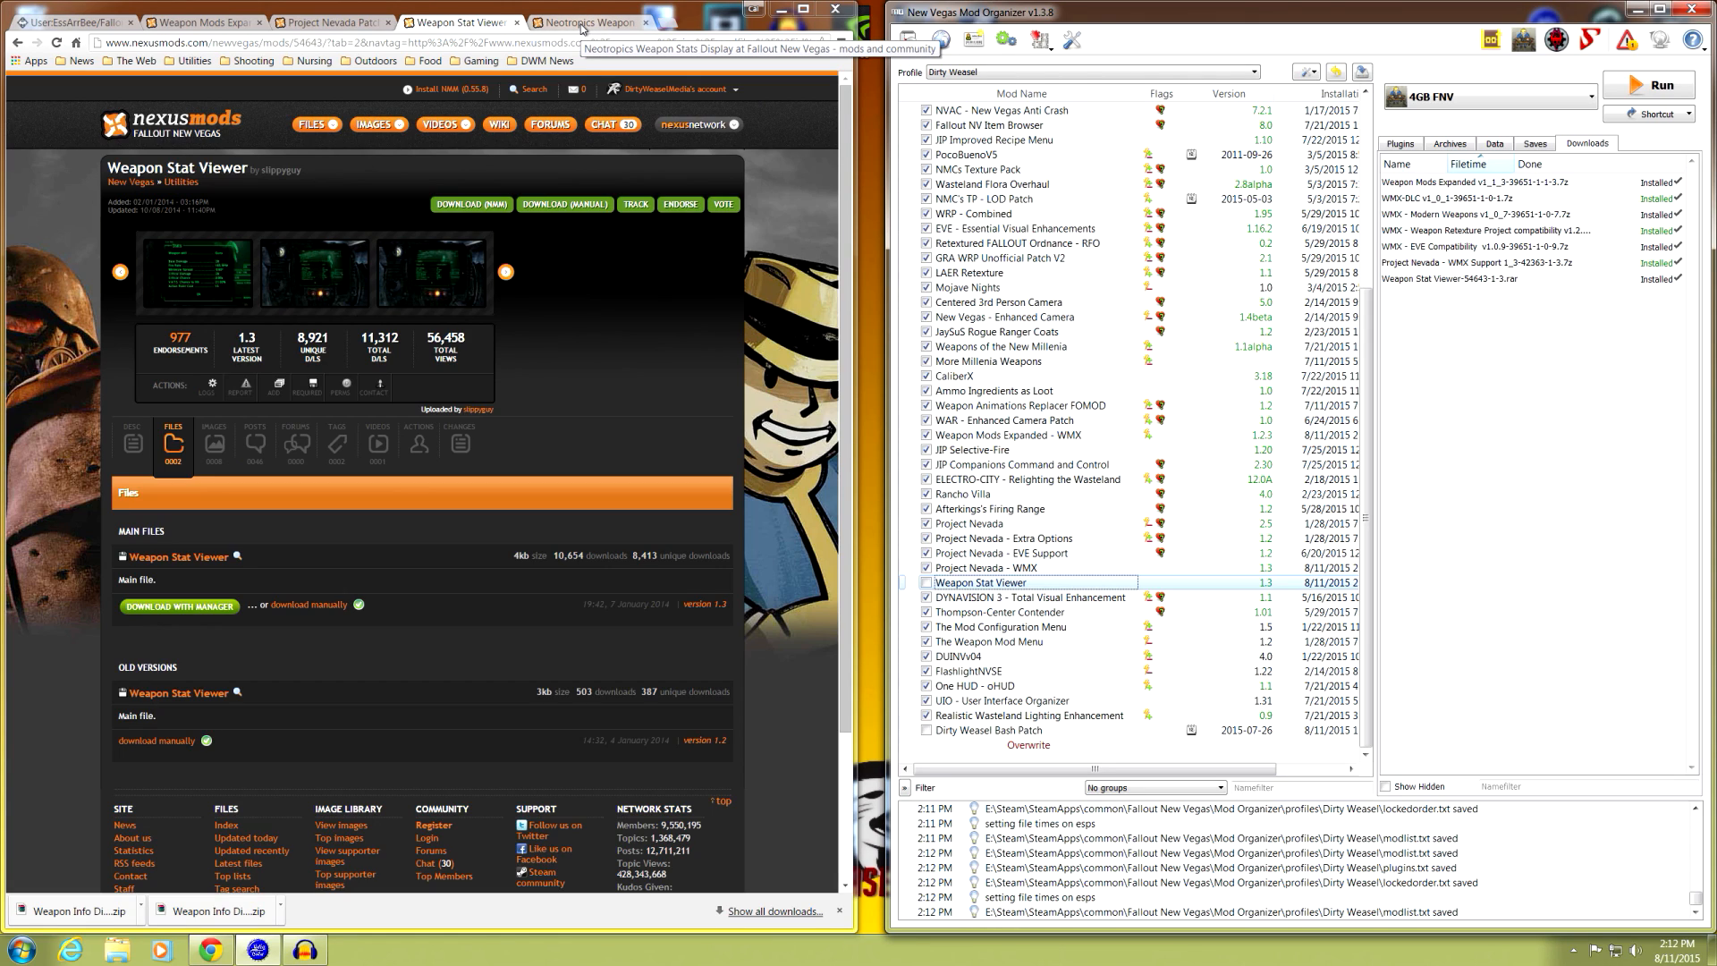
# - Show the Neotropics Weapon Stats Display page in the browser and review its update notes and Current Weapon Stats screenshot
pyautogui.click(582, 25)
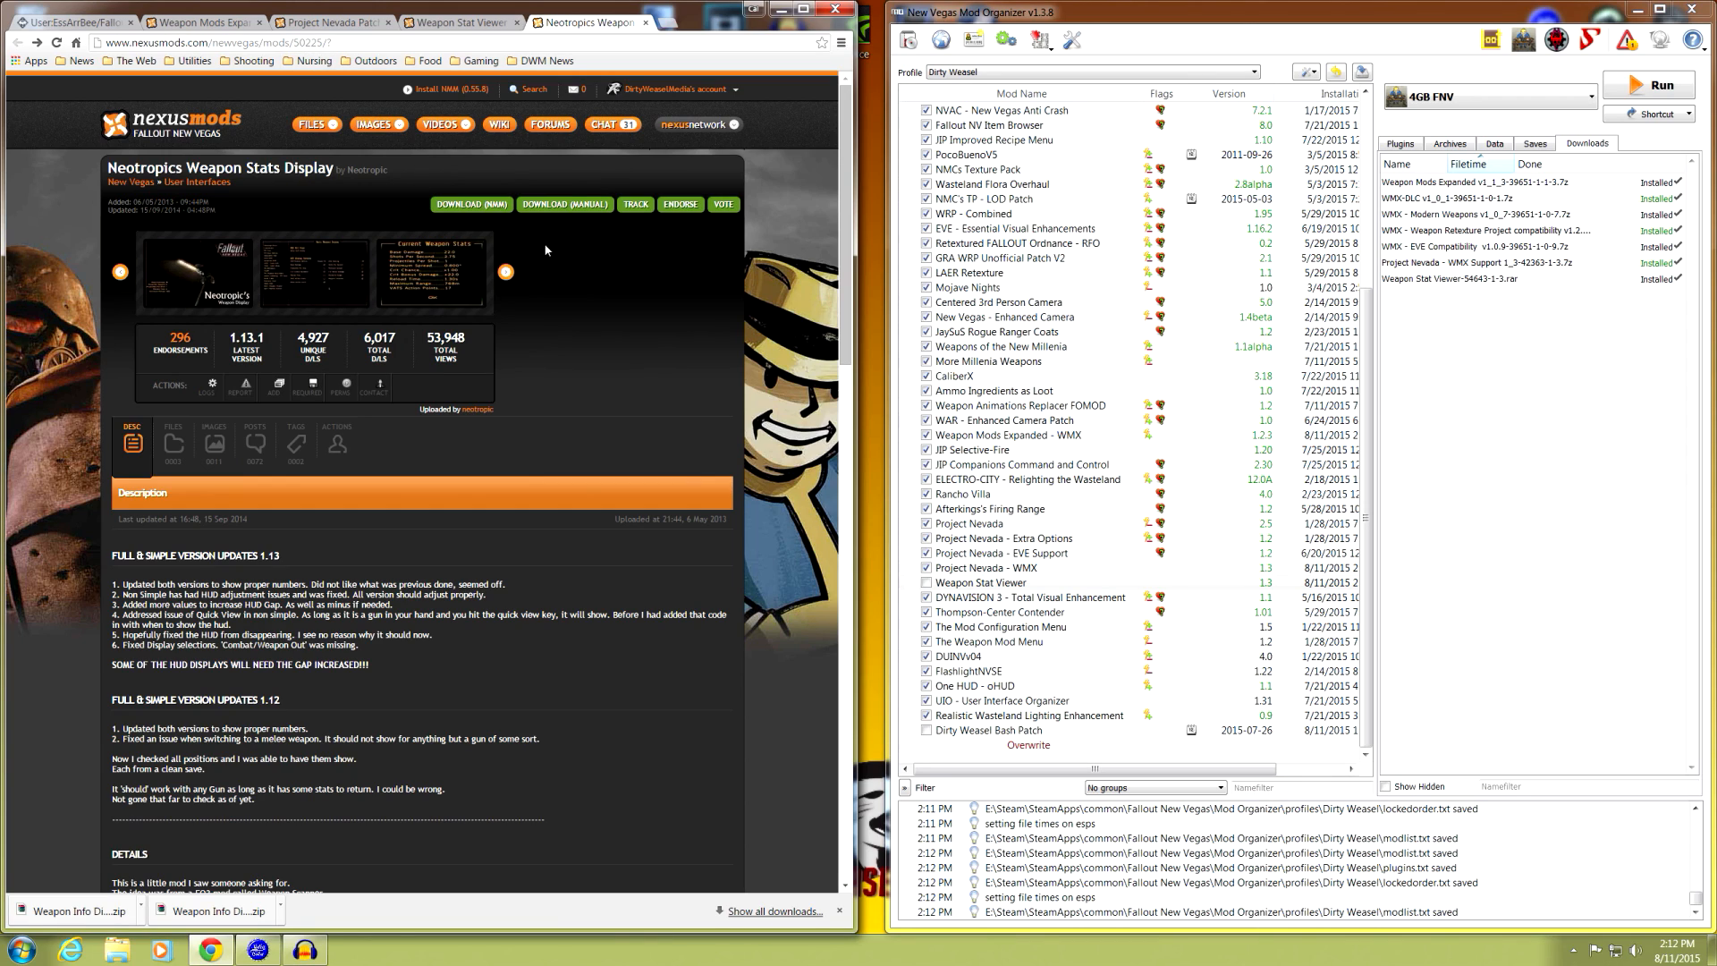
pyautogui.scroll(-3, 558, 399)
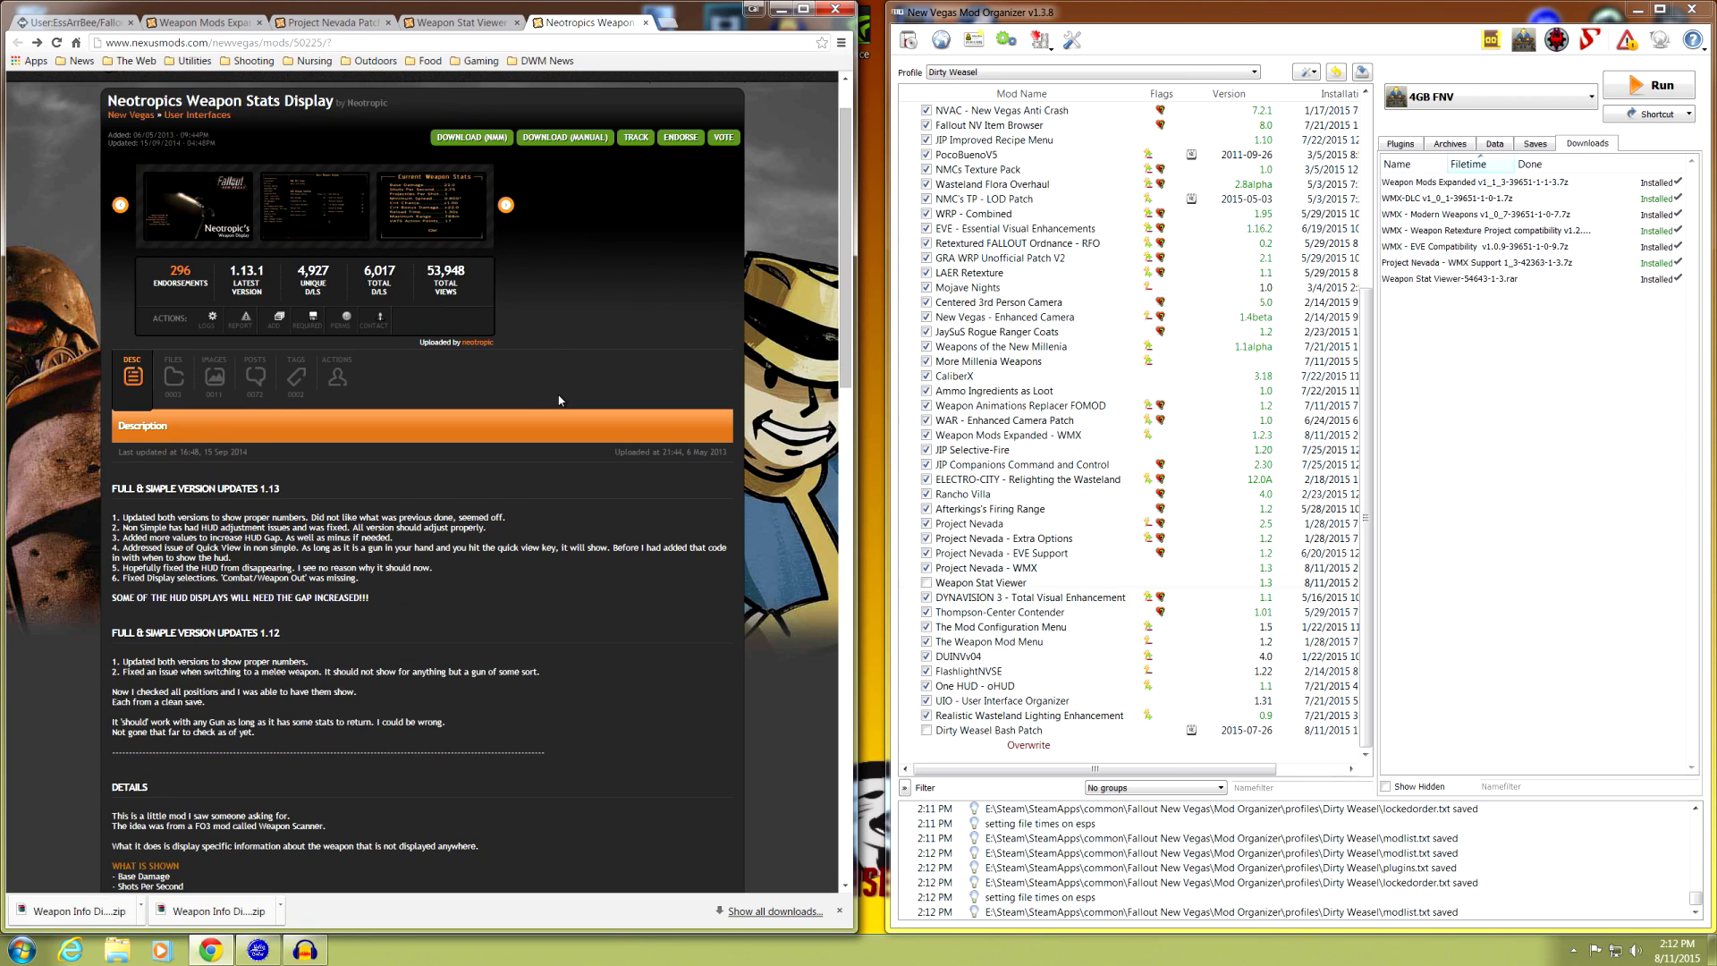
pyautogui.scroll(3, 559, 400)
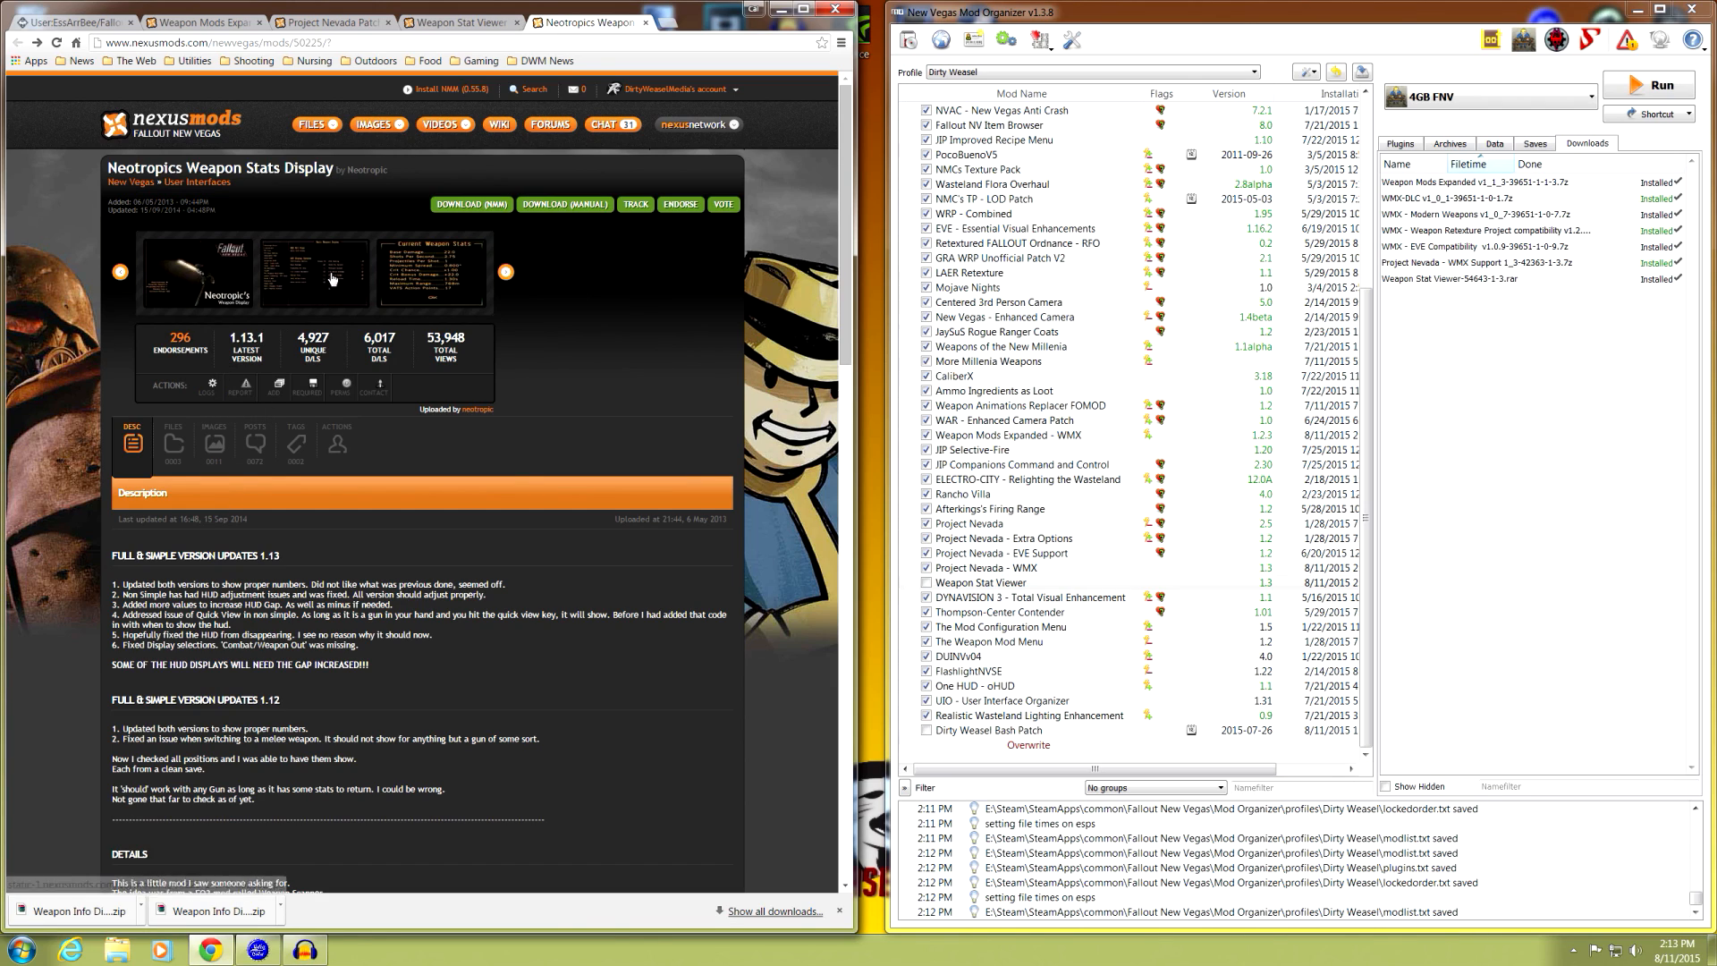
pyautogui.click(416, 277)
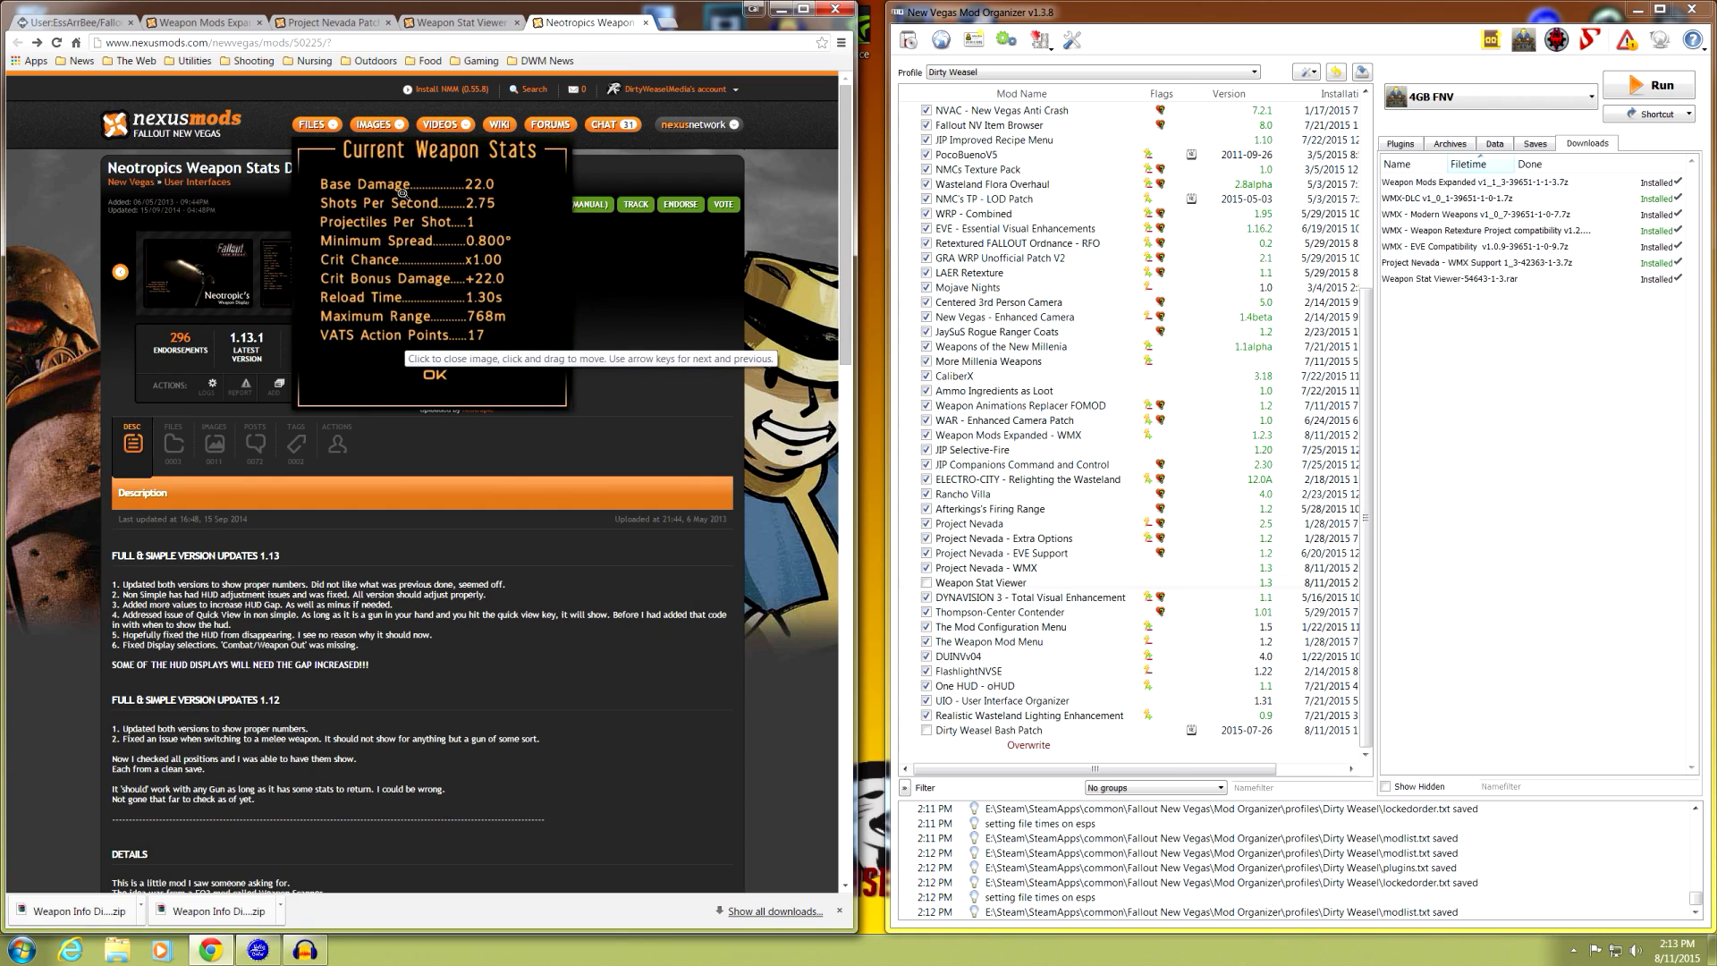
pyautogui.click(426, 361)
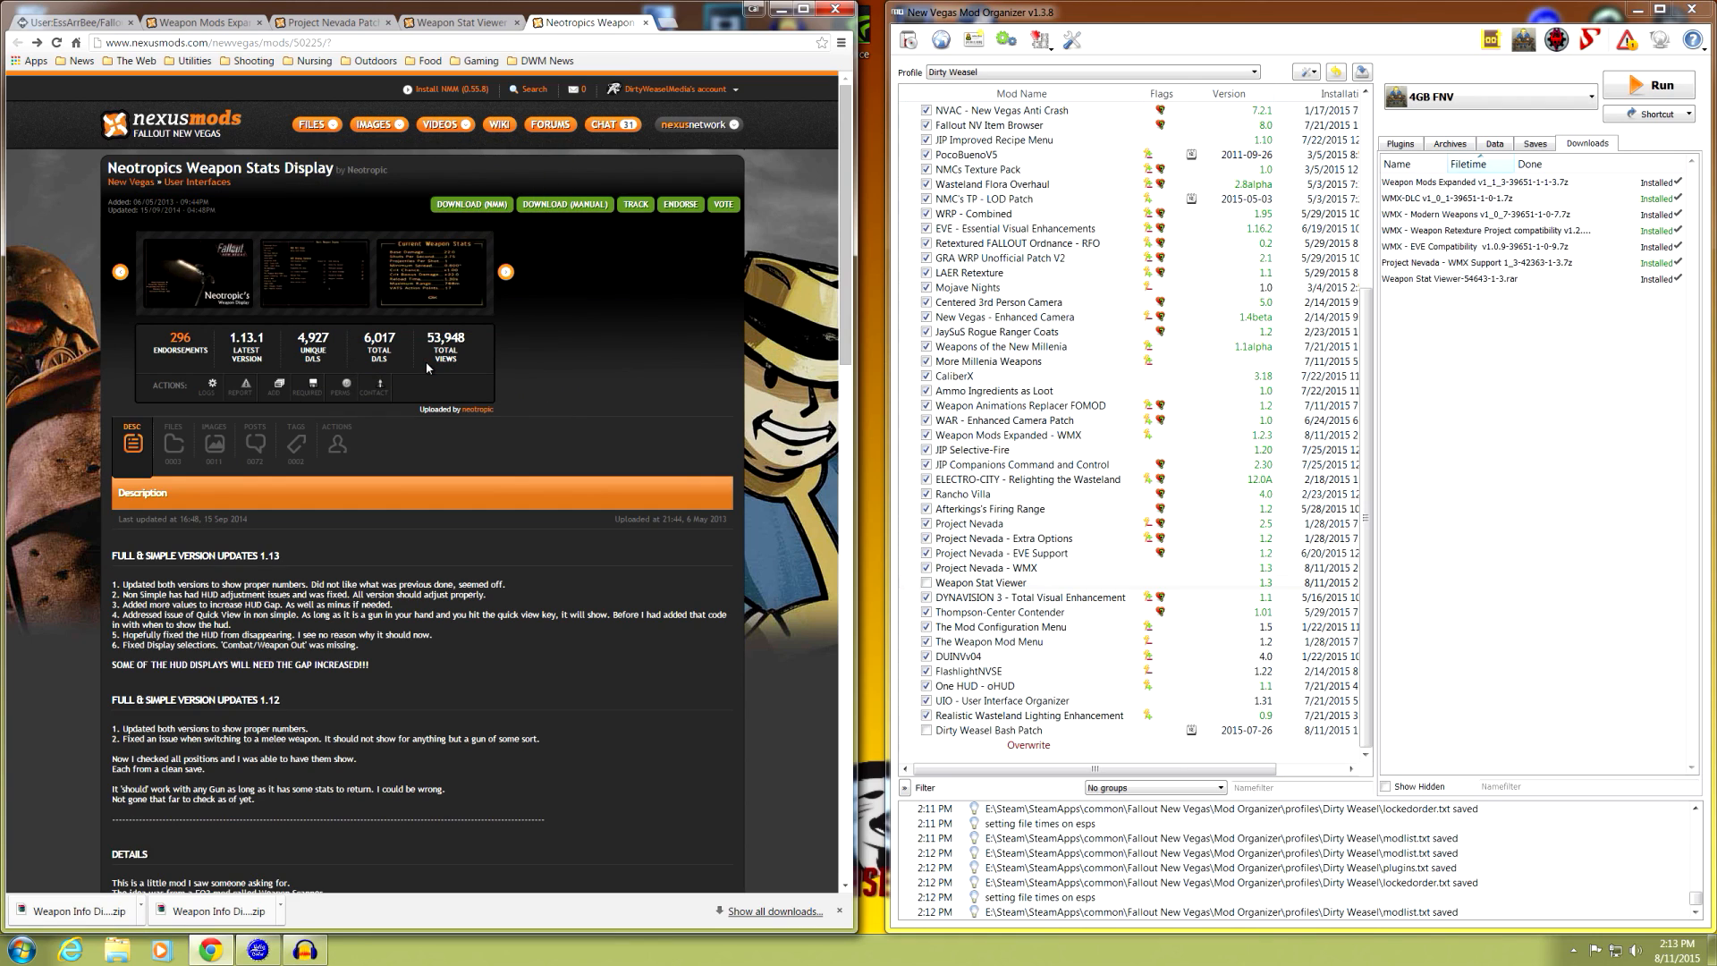
# - Look through the mod's available files and image gallery, enlarging the Current Weapon Stats image
pyautogui.click(183, 458)
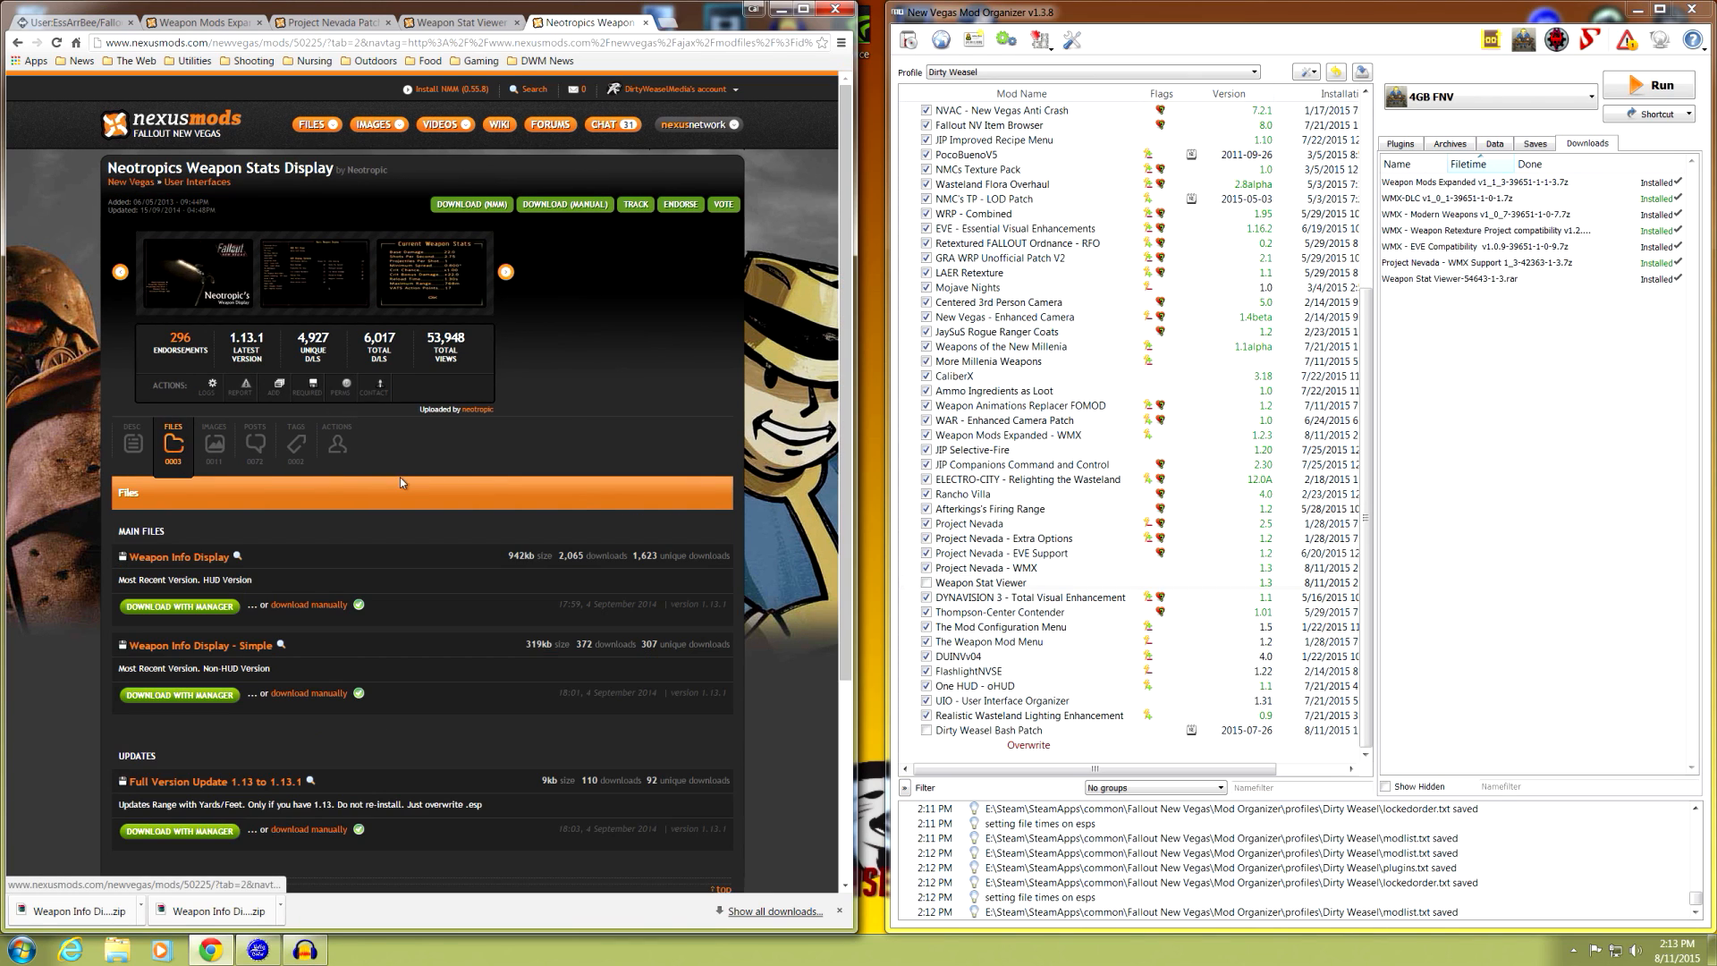
pyautogui.scroll(-2, 402, 476)
pyautogui.scroll(2, 405, 470)
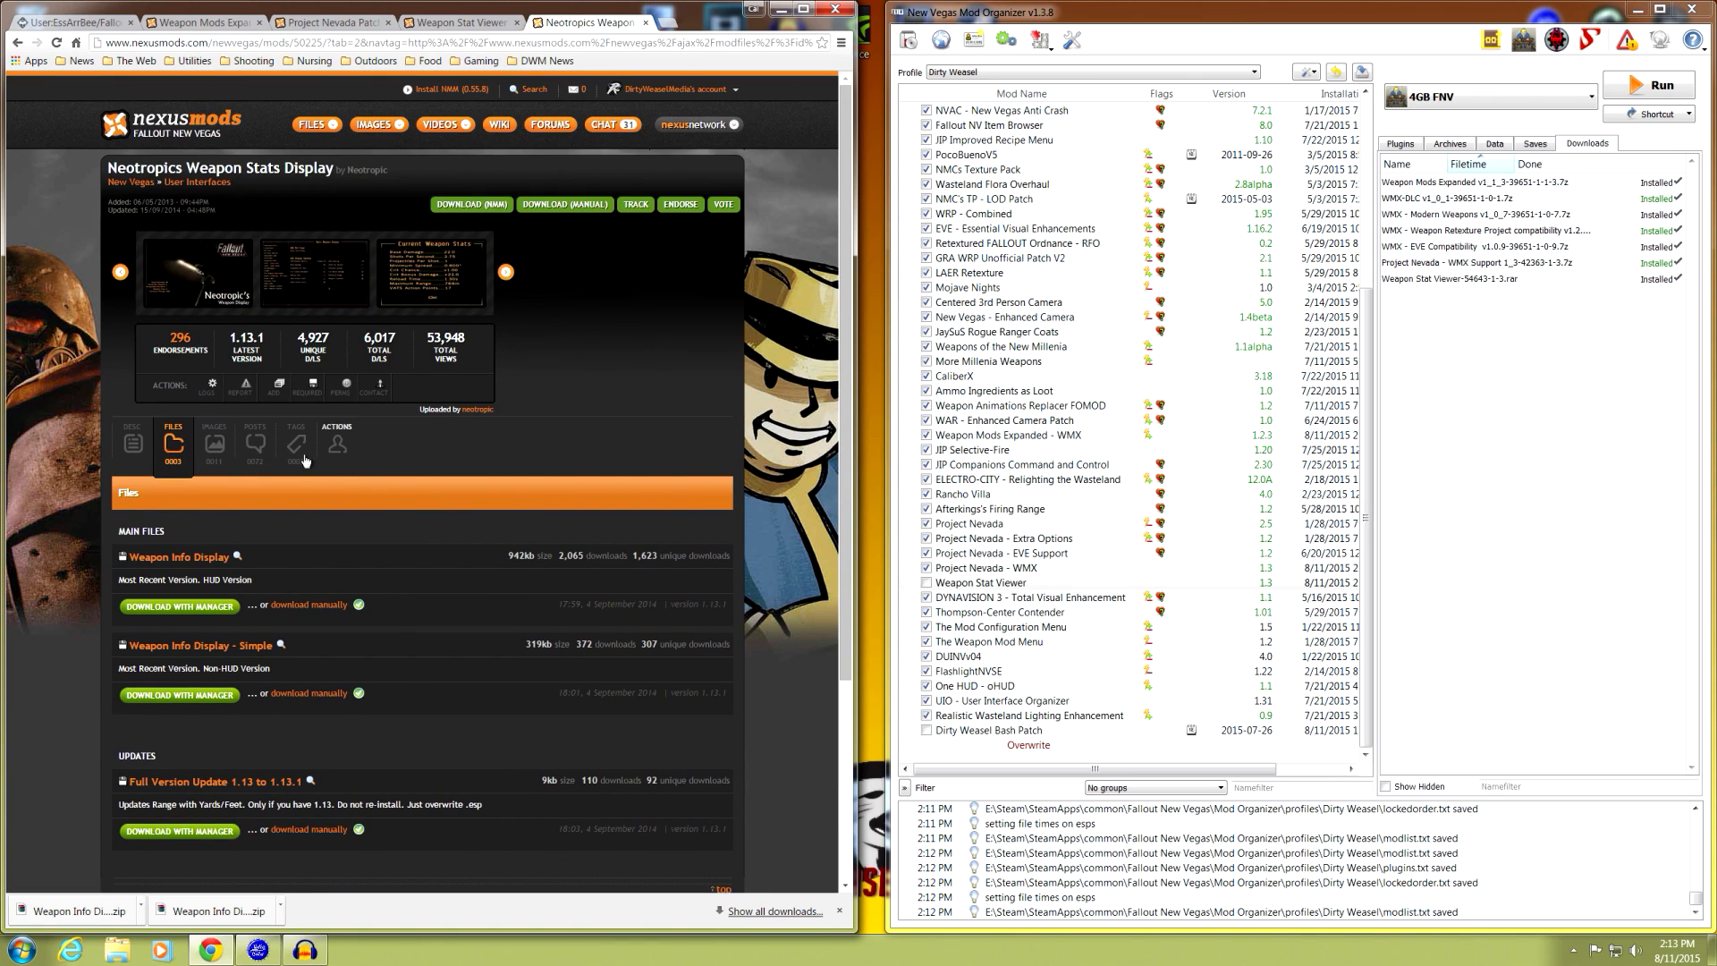
pyautogui.click(221, 443)
pyautogui.scroll(-3, 399, 447)
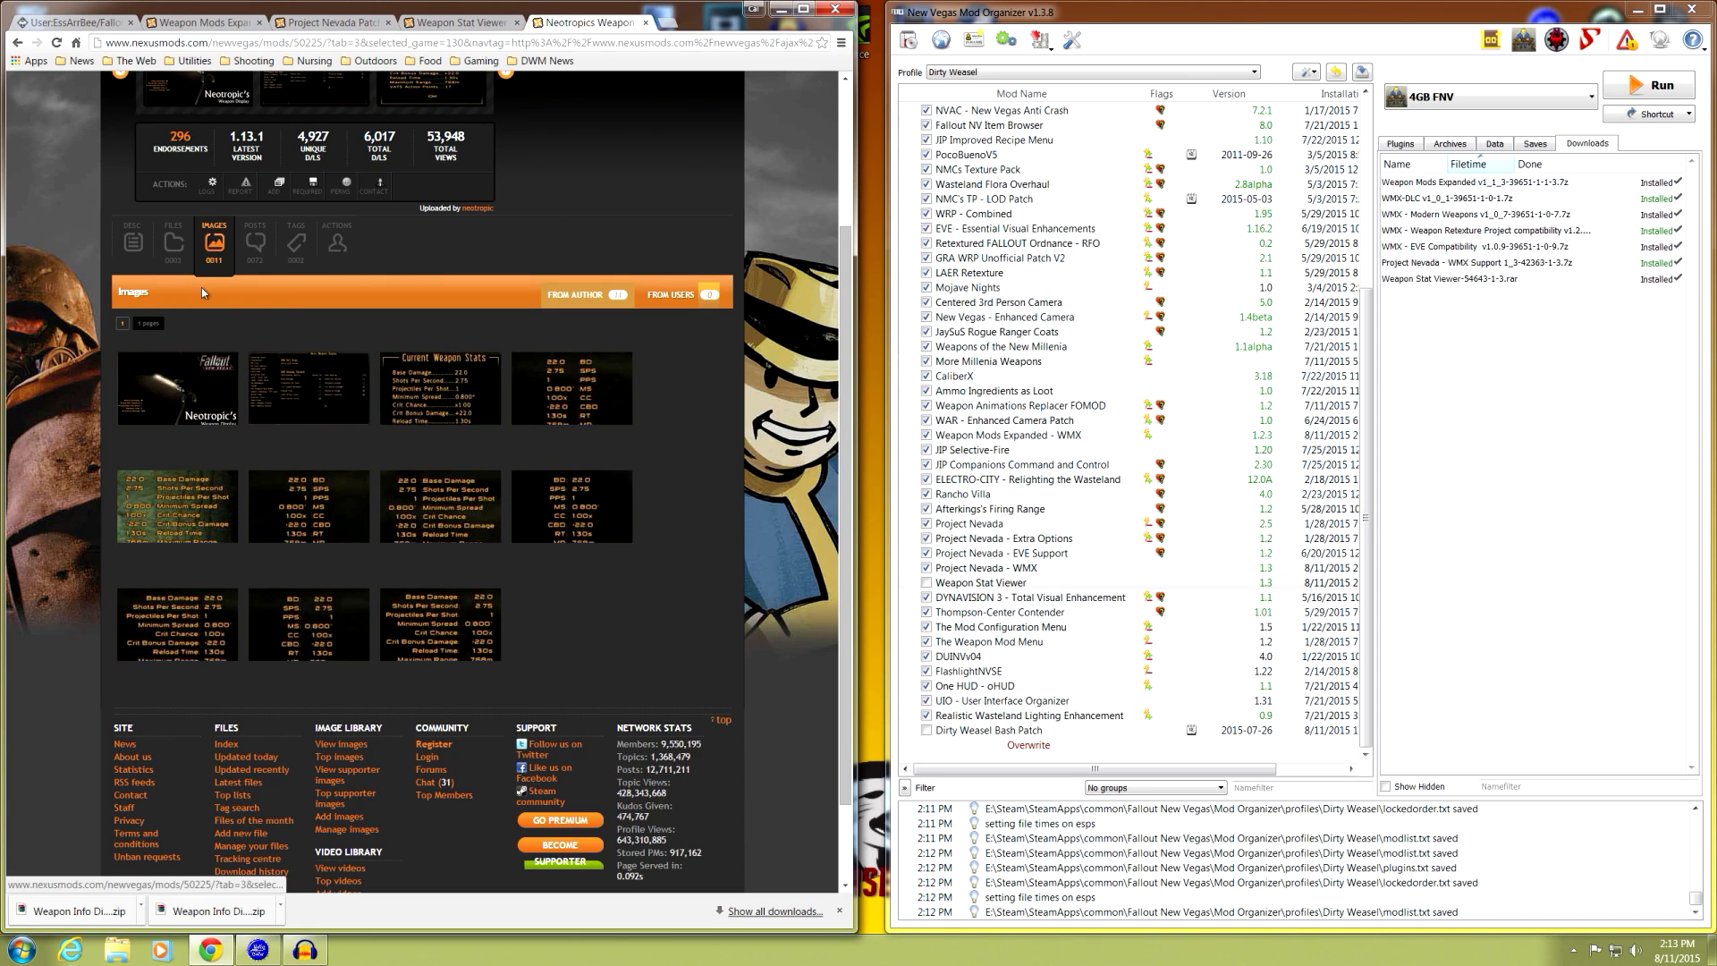
pyautogui.click(447, 411)
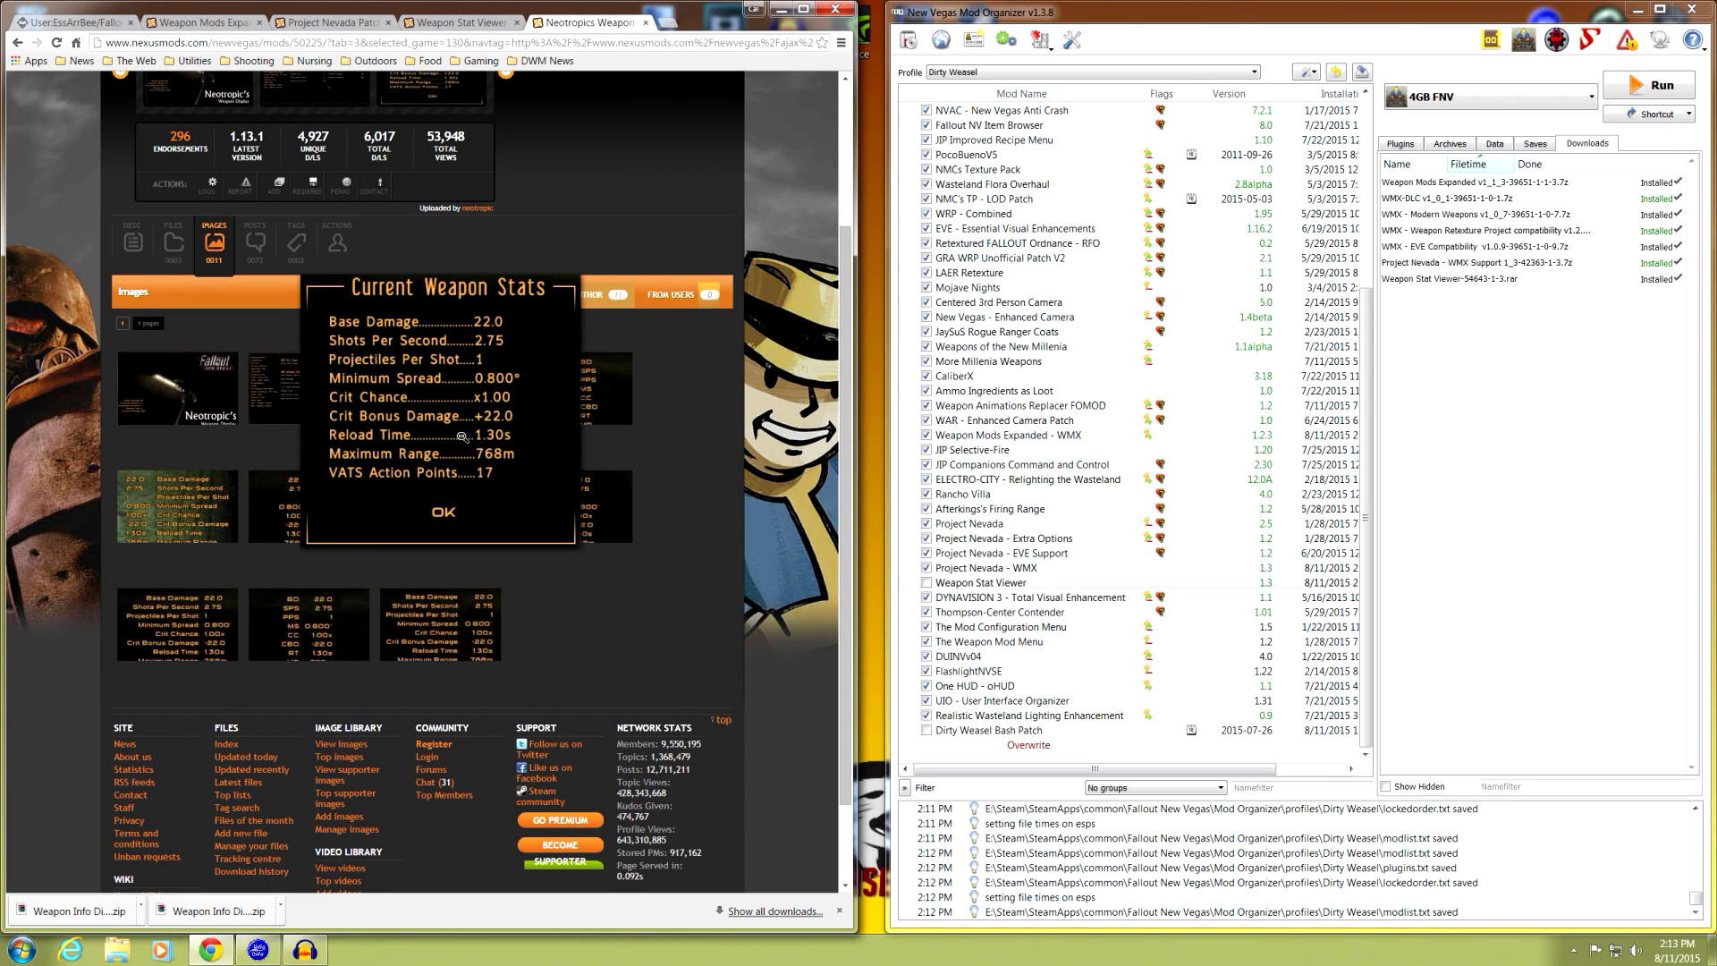
pyautogui.click(463, 423)
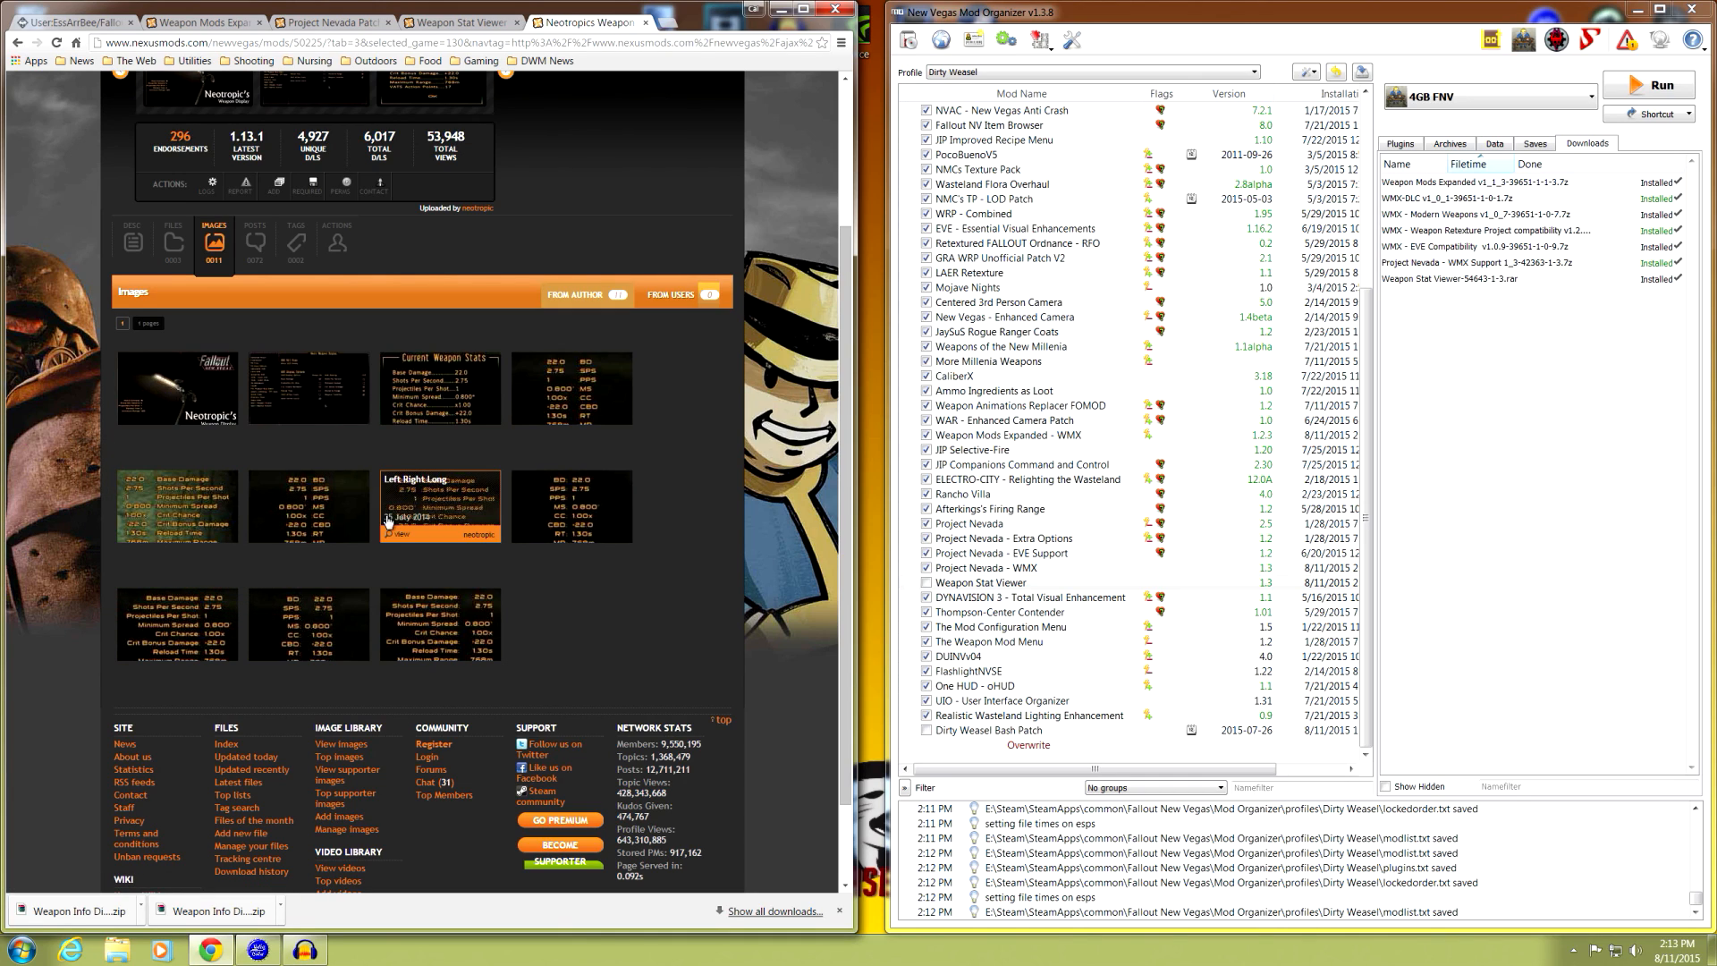
# - Read the mod's description, including the stats shown, display options, requirements and installation notes
pyautogui.click(134, 261)
pyautogui.scroll(-3, 352, 425)
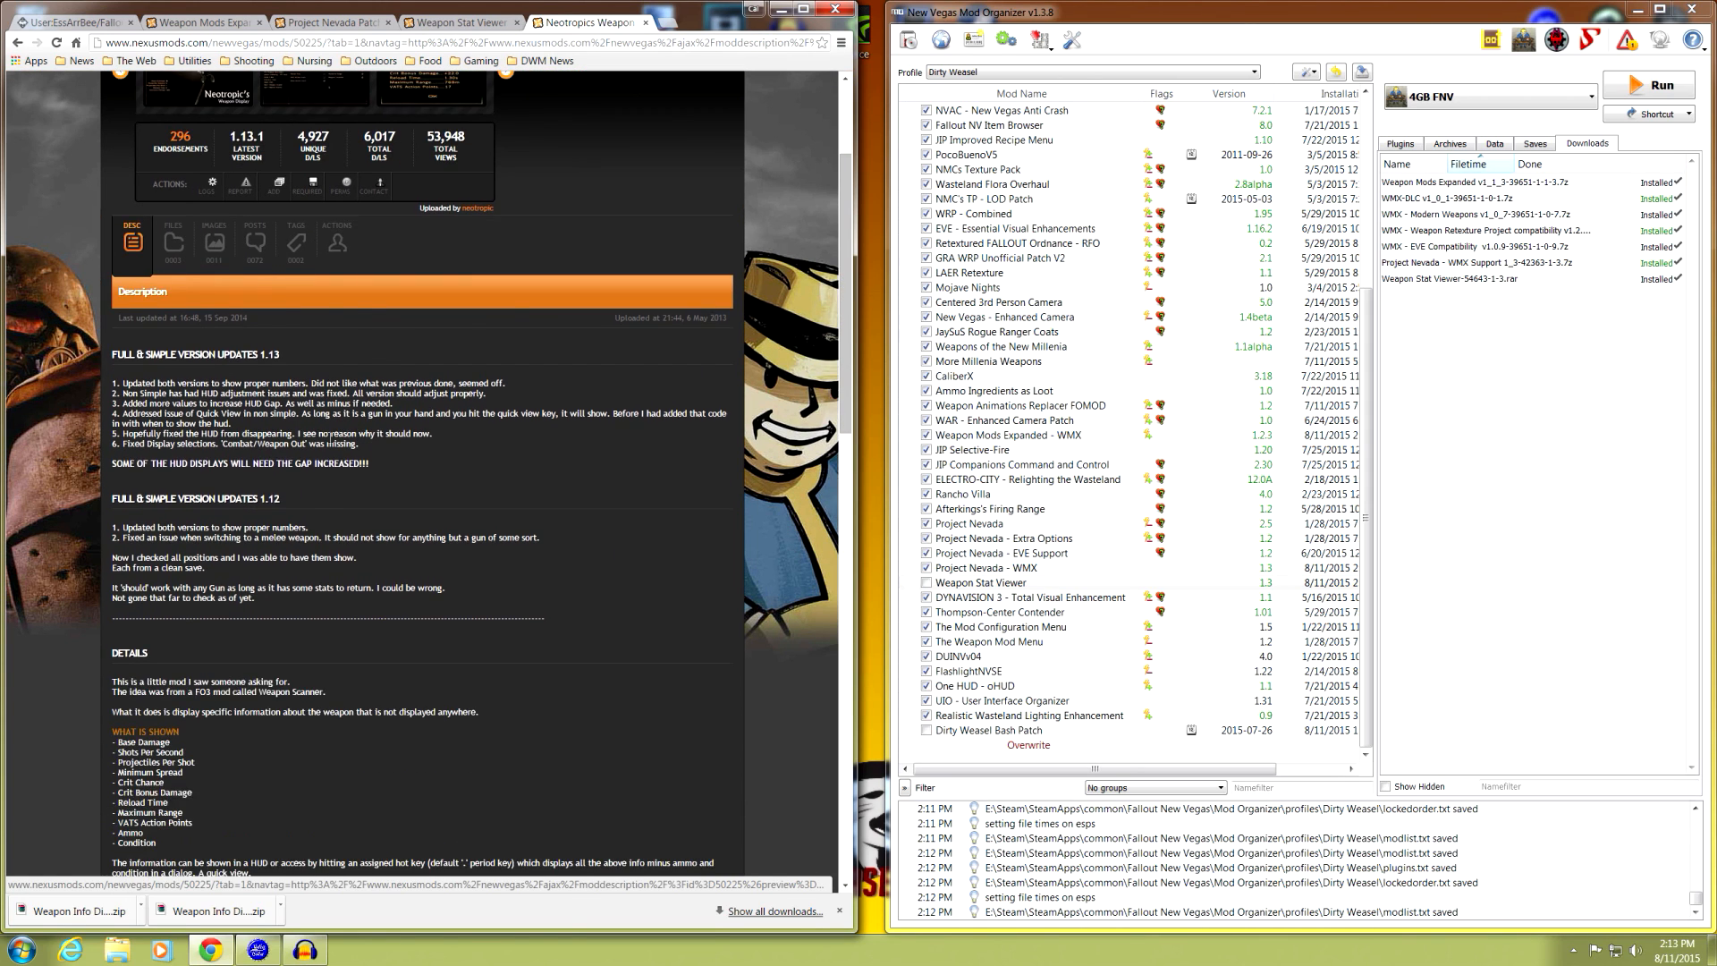
pyautogui.scroll(-7, 351, 426)
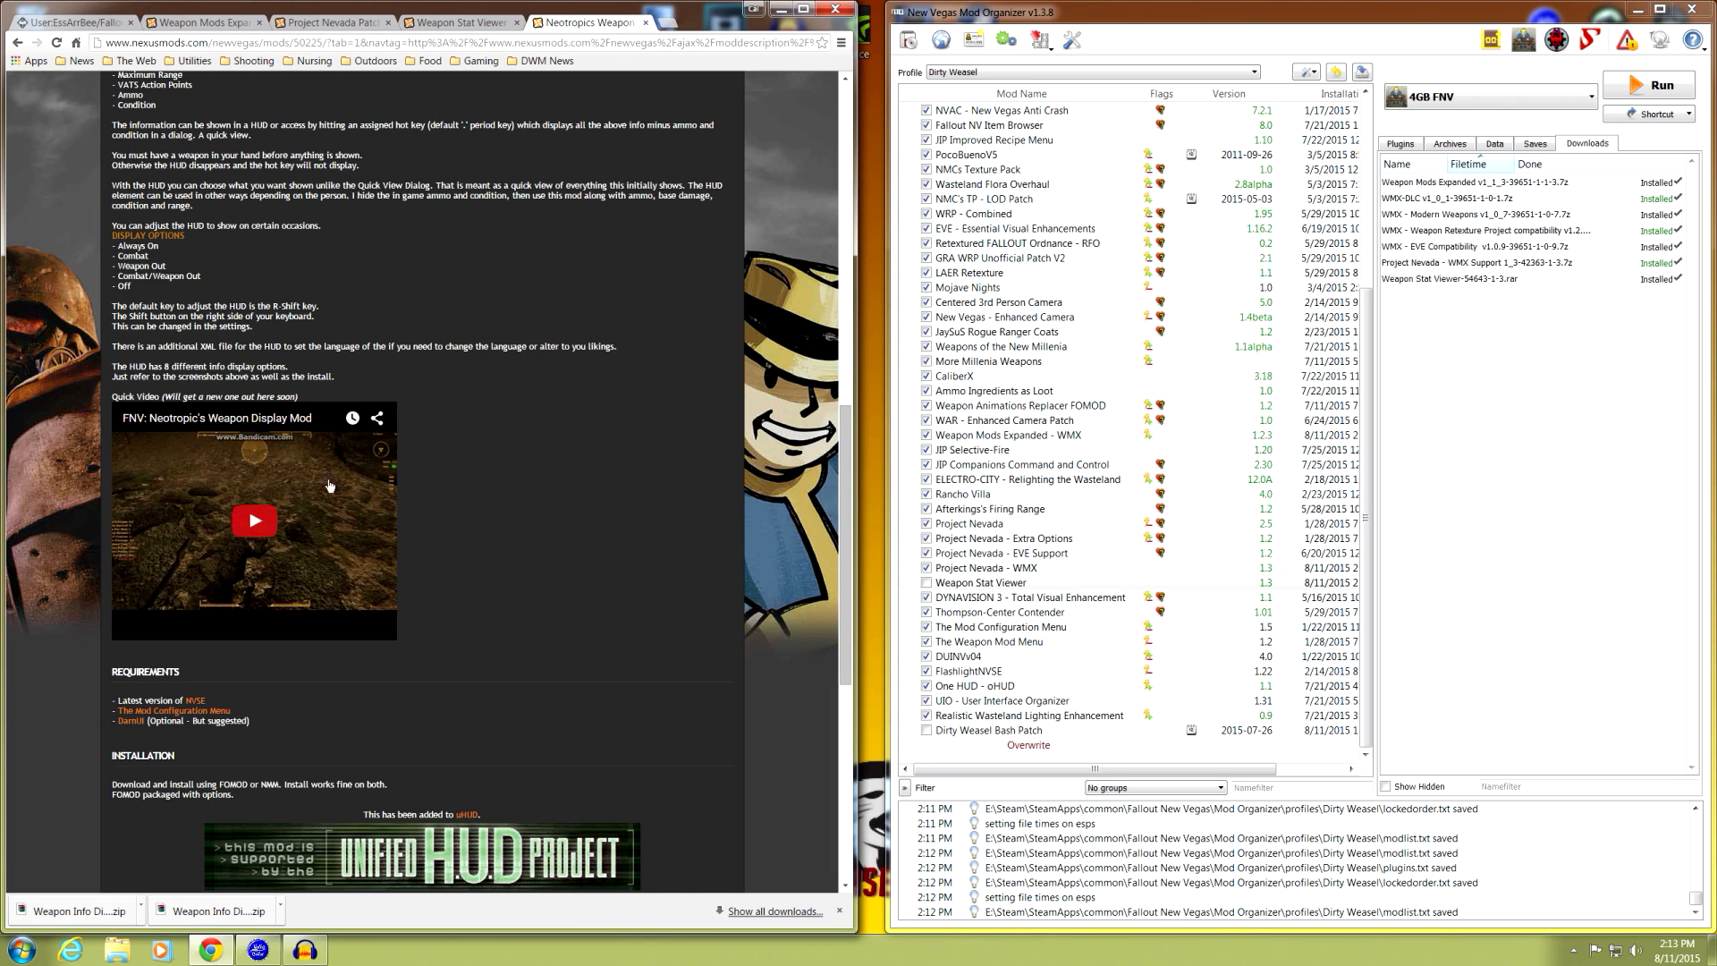
pyautogui.scroll(1, 515, 500)
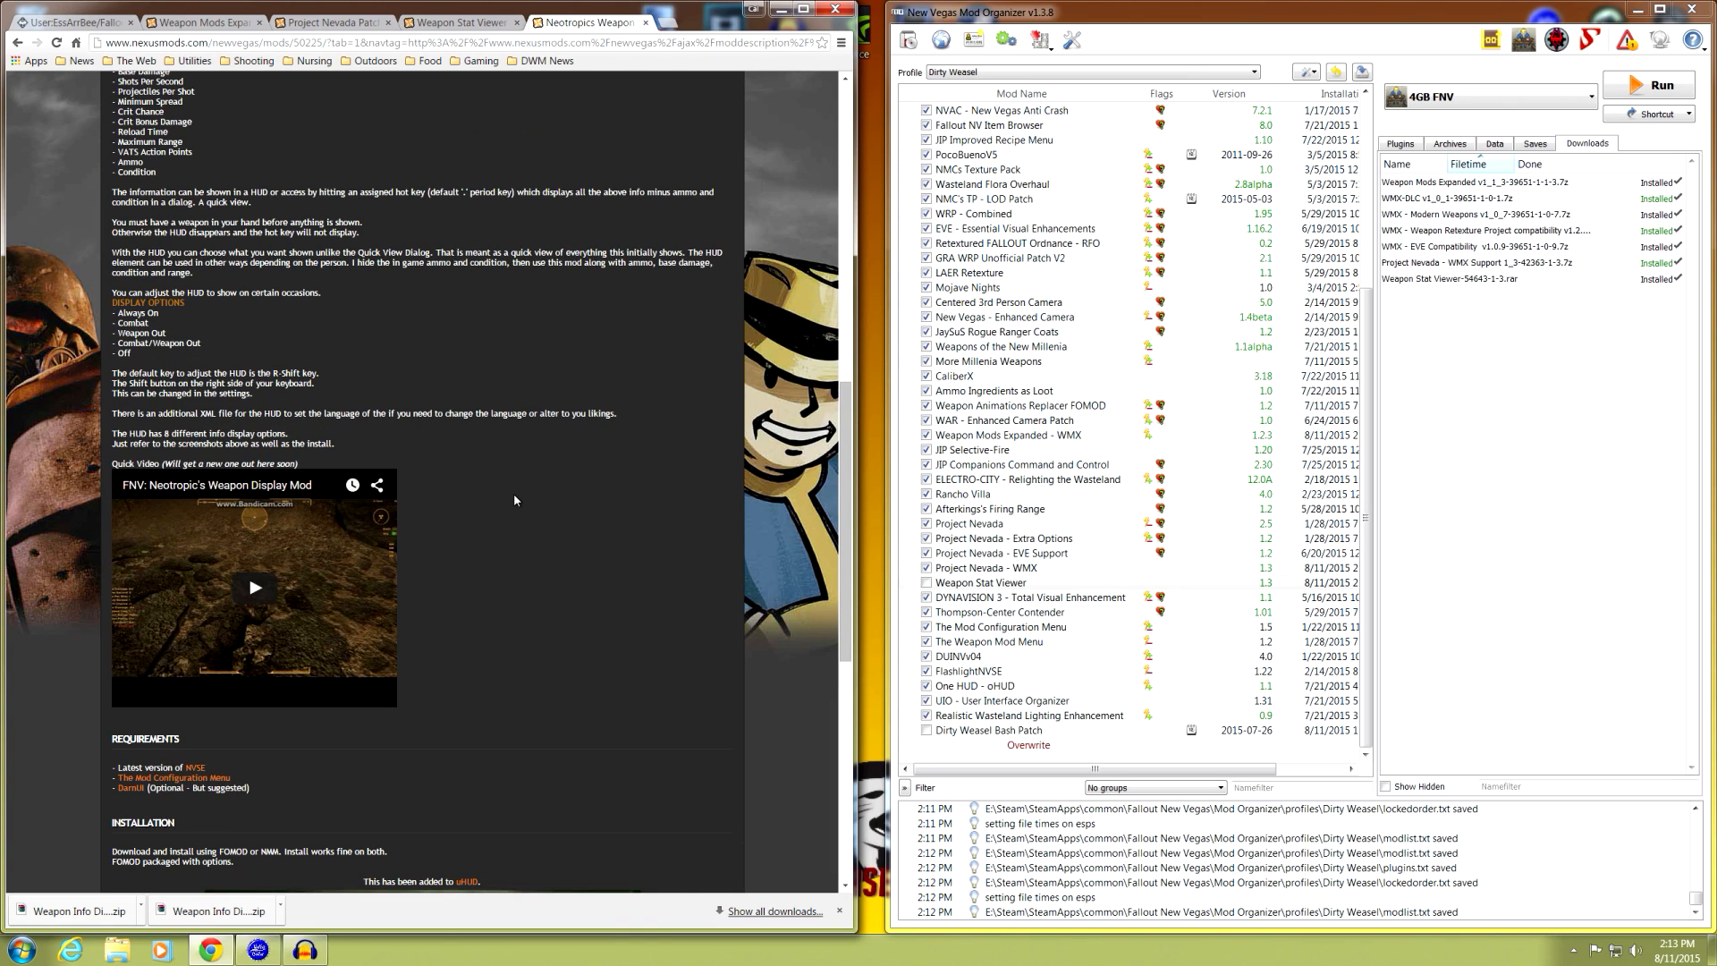
pyautogui.scroll(7, 514, 506)
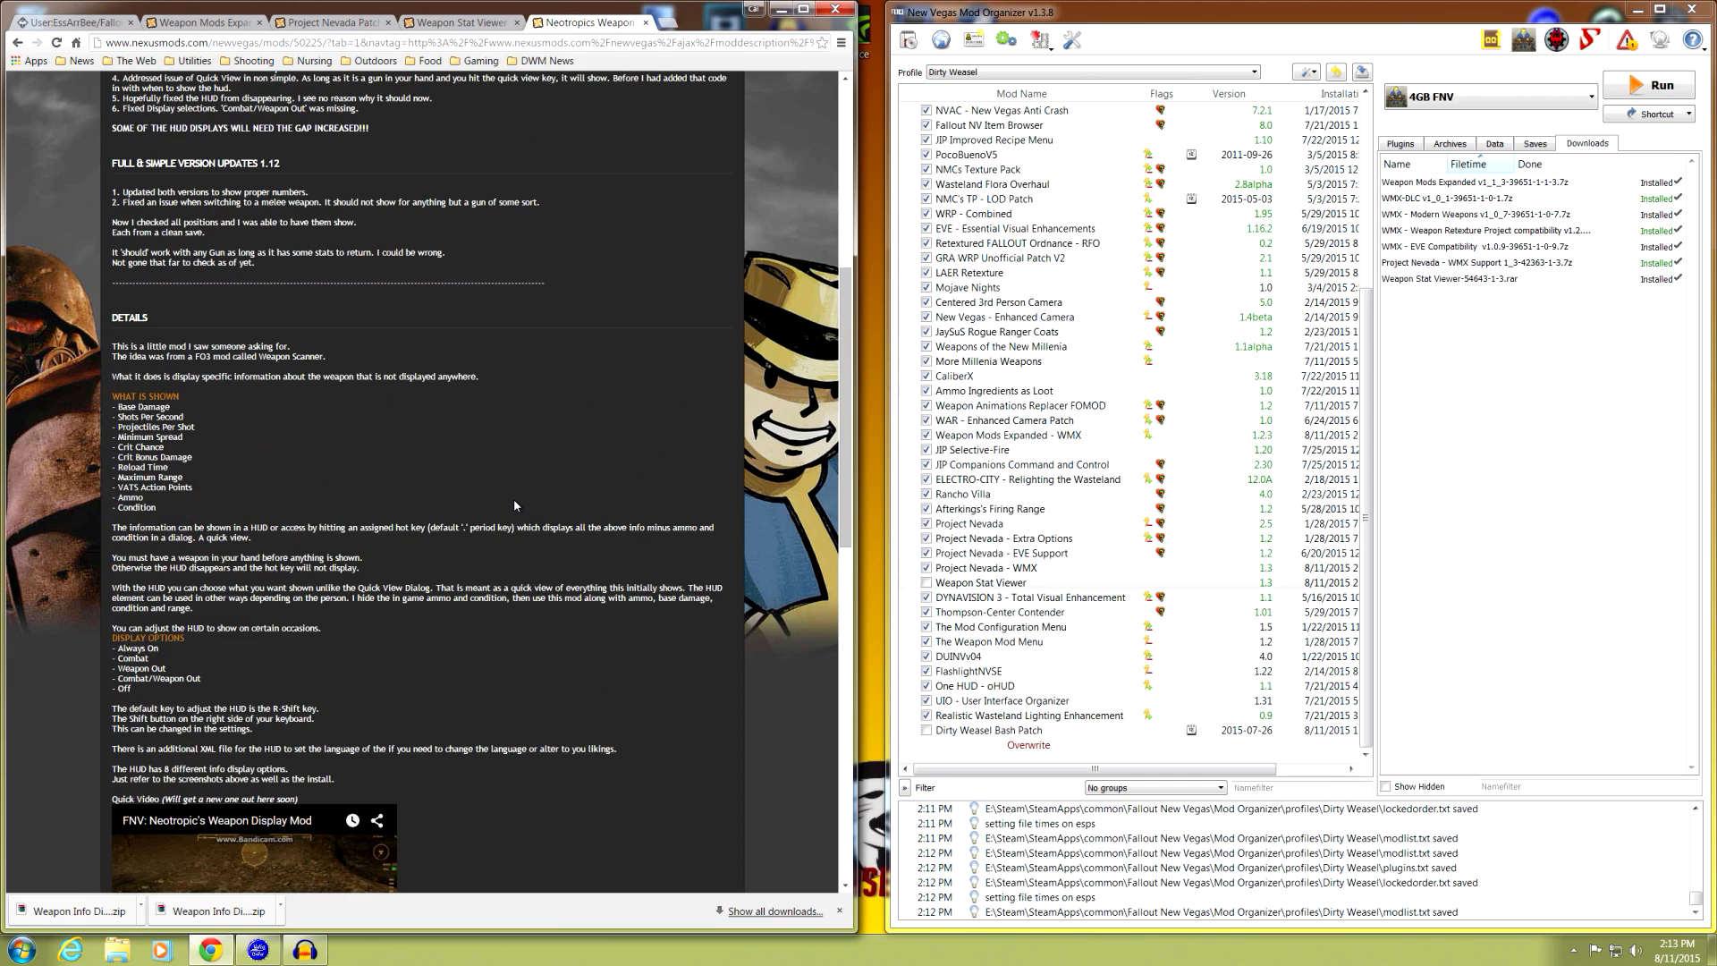
pyautogui.scroll(4, 505, 442)
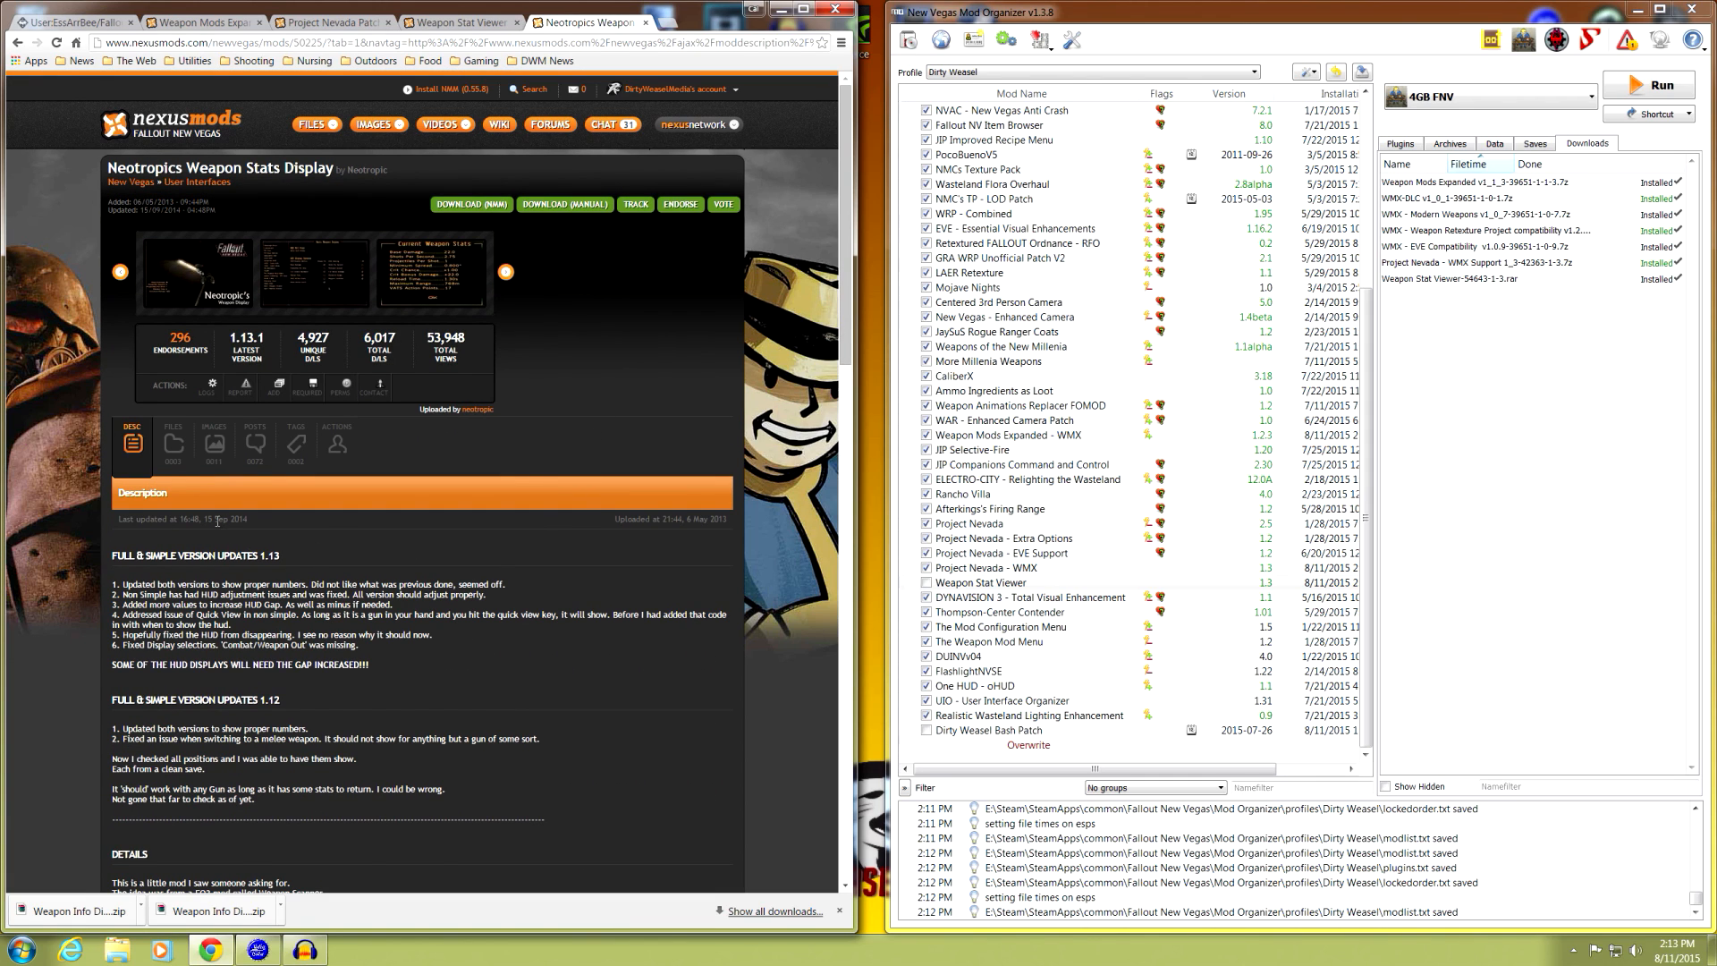
# - Compare the HUD and Simple versions in the mod's files, and view the Current Weapon Stats screenshot again
pyautogui.click(176, 452)
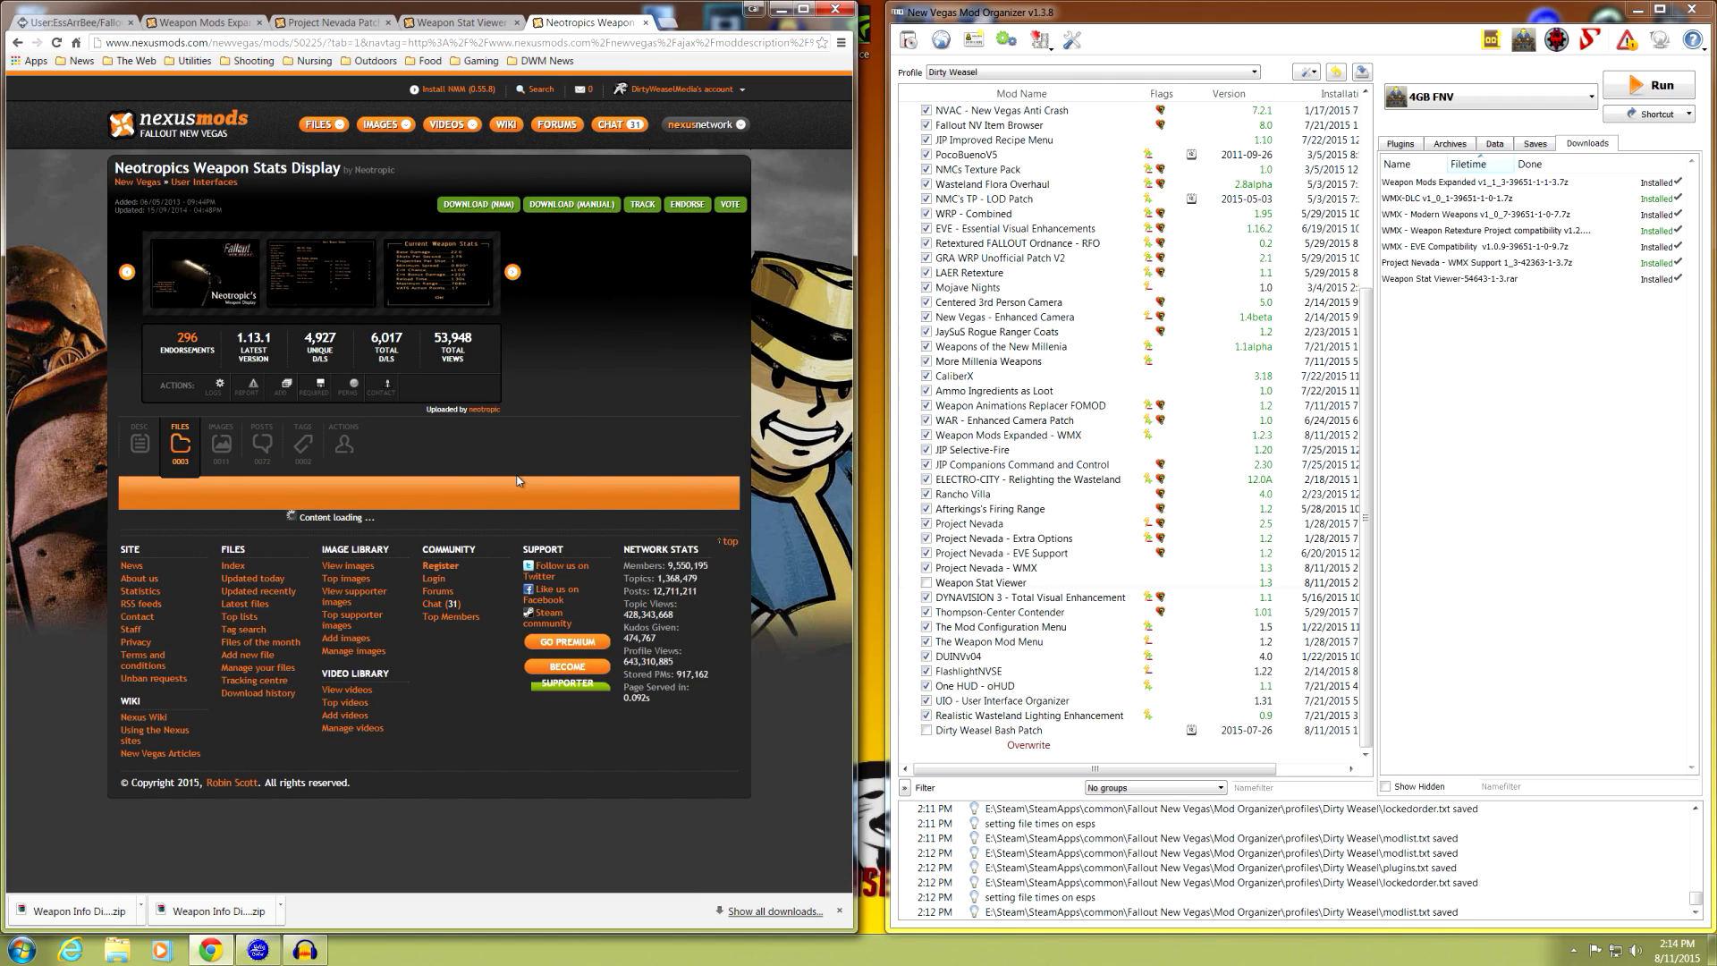
pyautogui.scroll(-2, 517, 480)
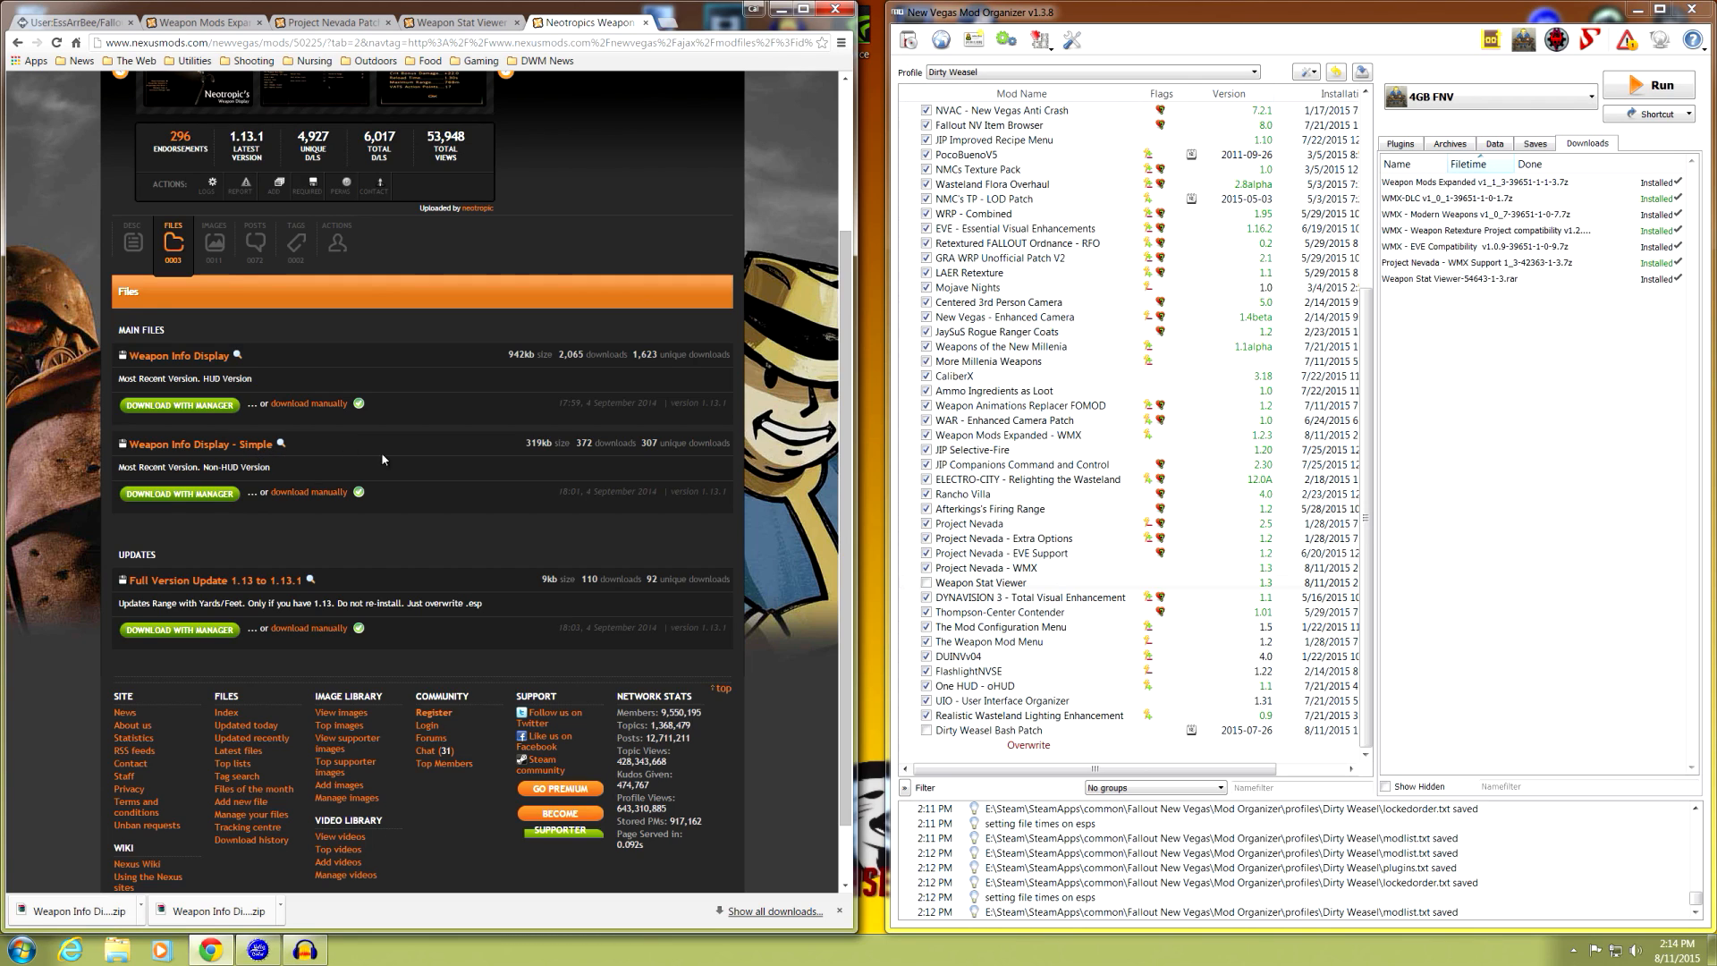
pyautogui.scroll(3, 364, 455)
pyautogui.click(439, 284)
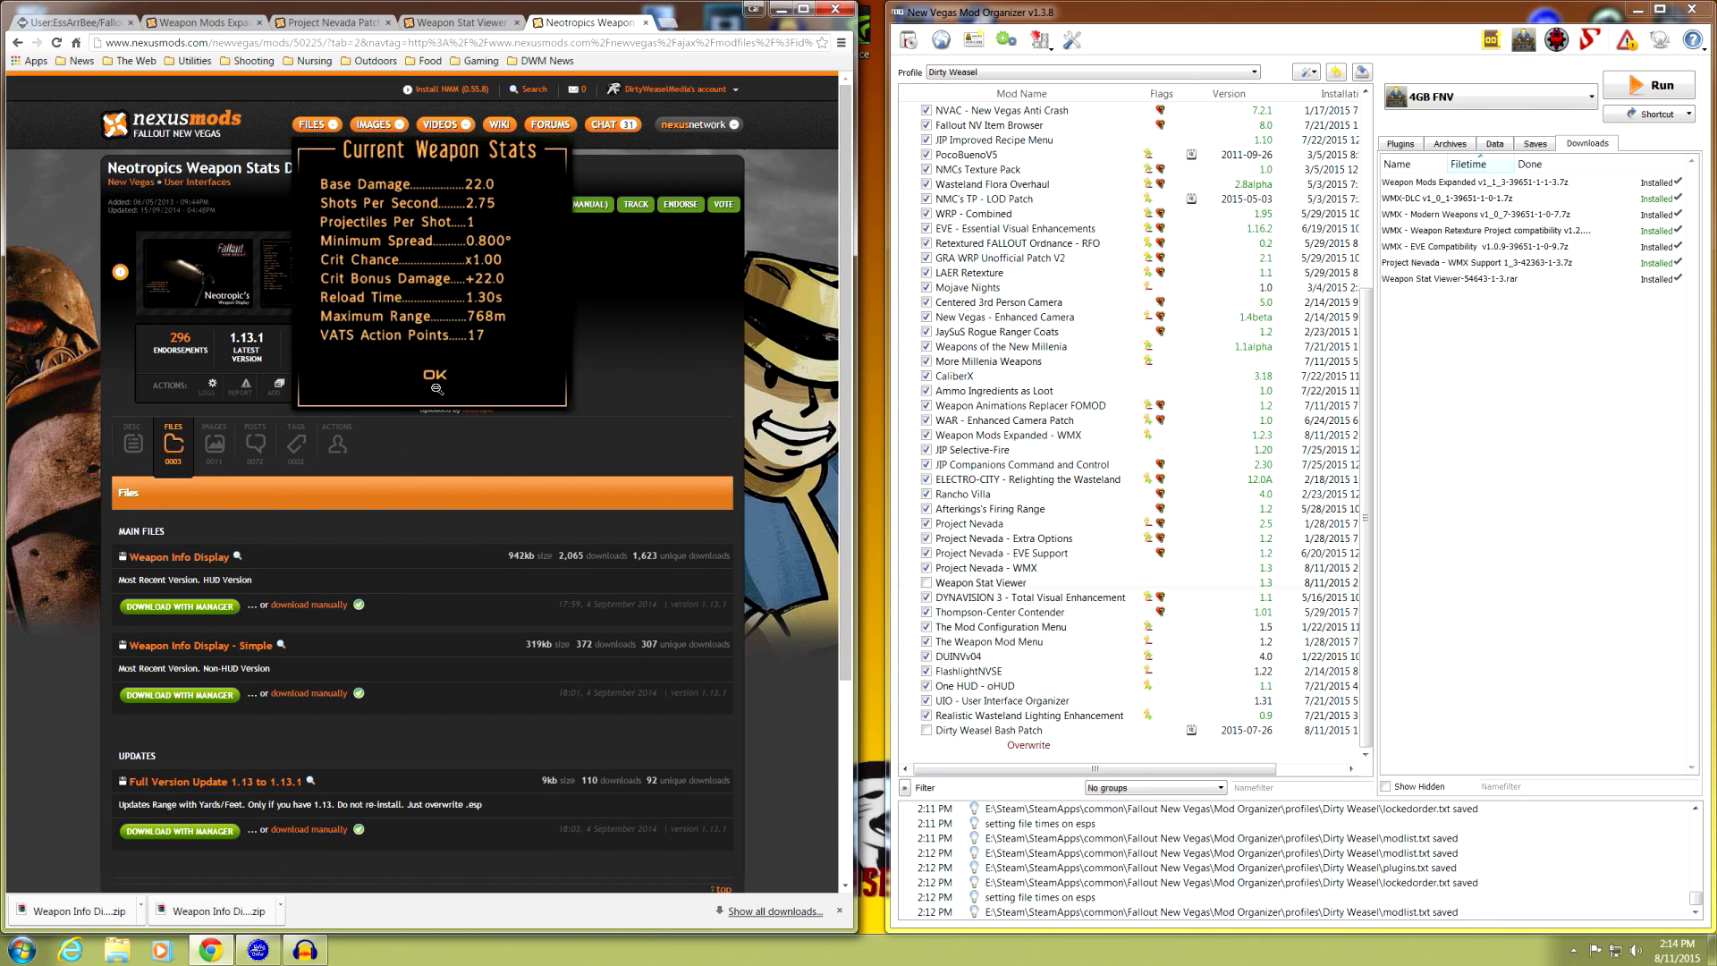
pyautogui.click(435, 338)
pyautogui.scroll(-2, 430, 523)
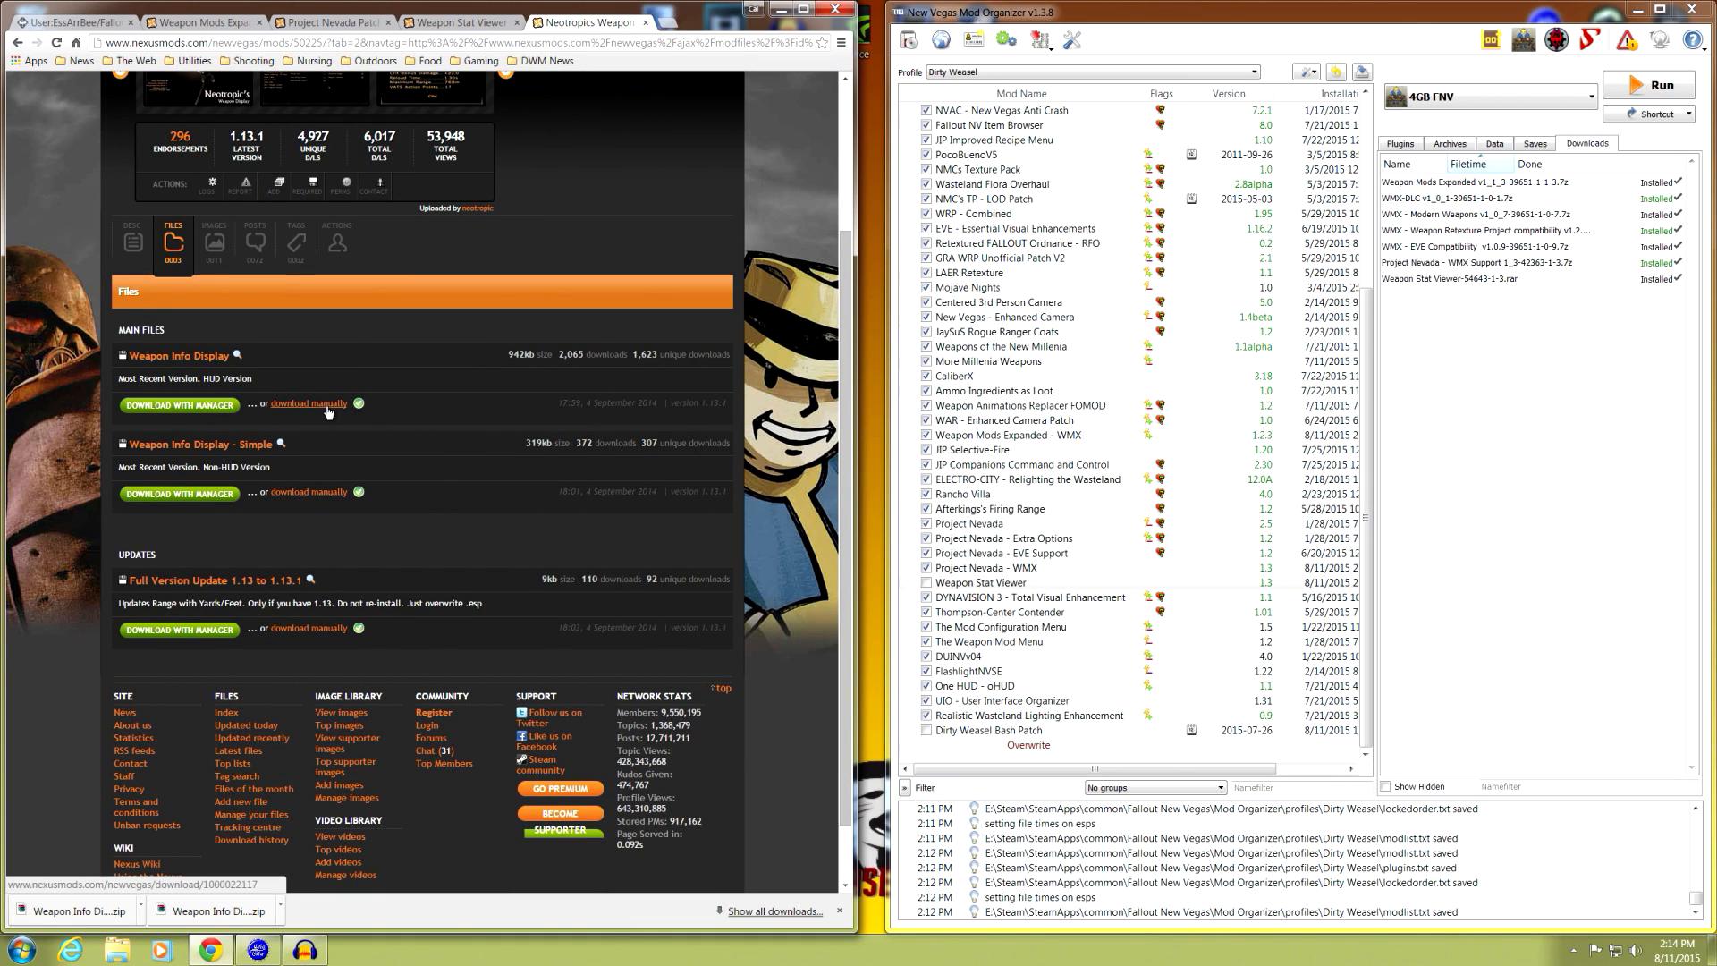
# - Reveal the desktop, place the two Weapon Info Display zip archives one above the other, and inspect each archive's contents in WinRAR
pyautogui.click(775, 12)
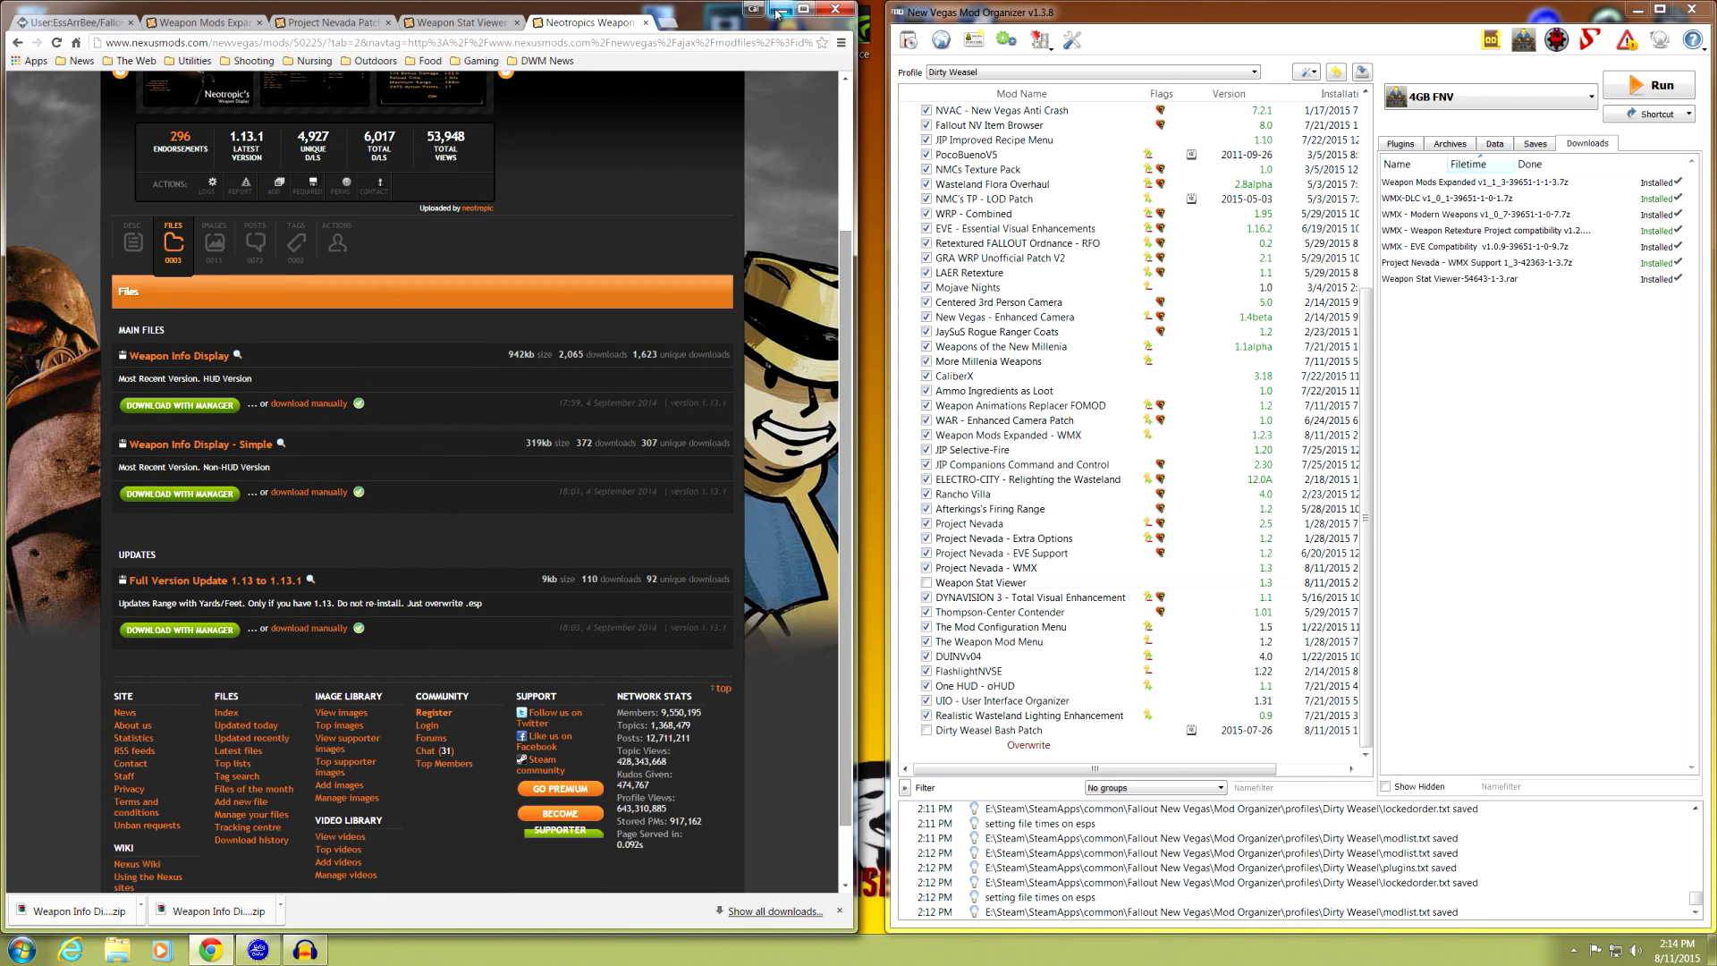
pyautogui.moveTo(285, 861); pyautogui.dragTo(286, 214)
pyautogui.moveTo(408, 860); pyautogui.dragTo(284, 386)
pyautogui.doubleClick(274, 209)
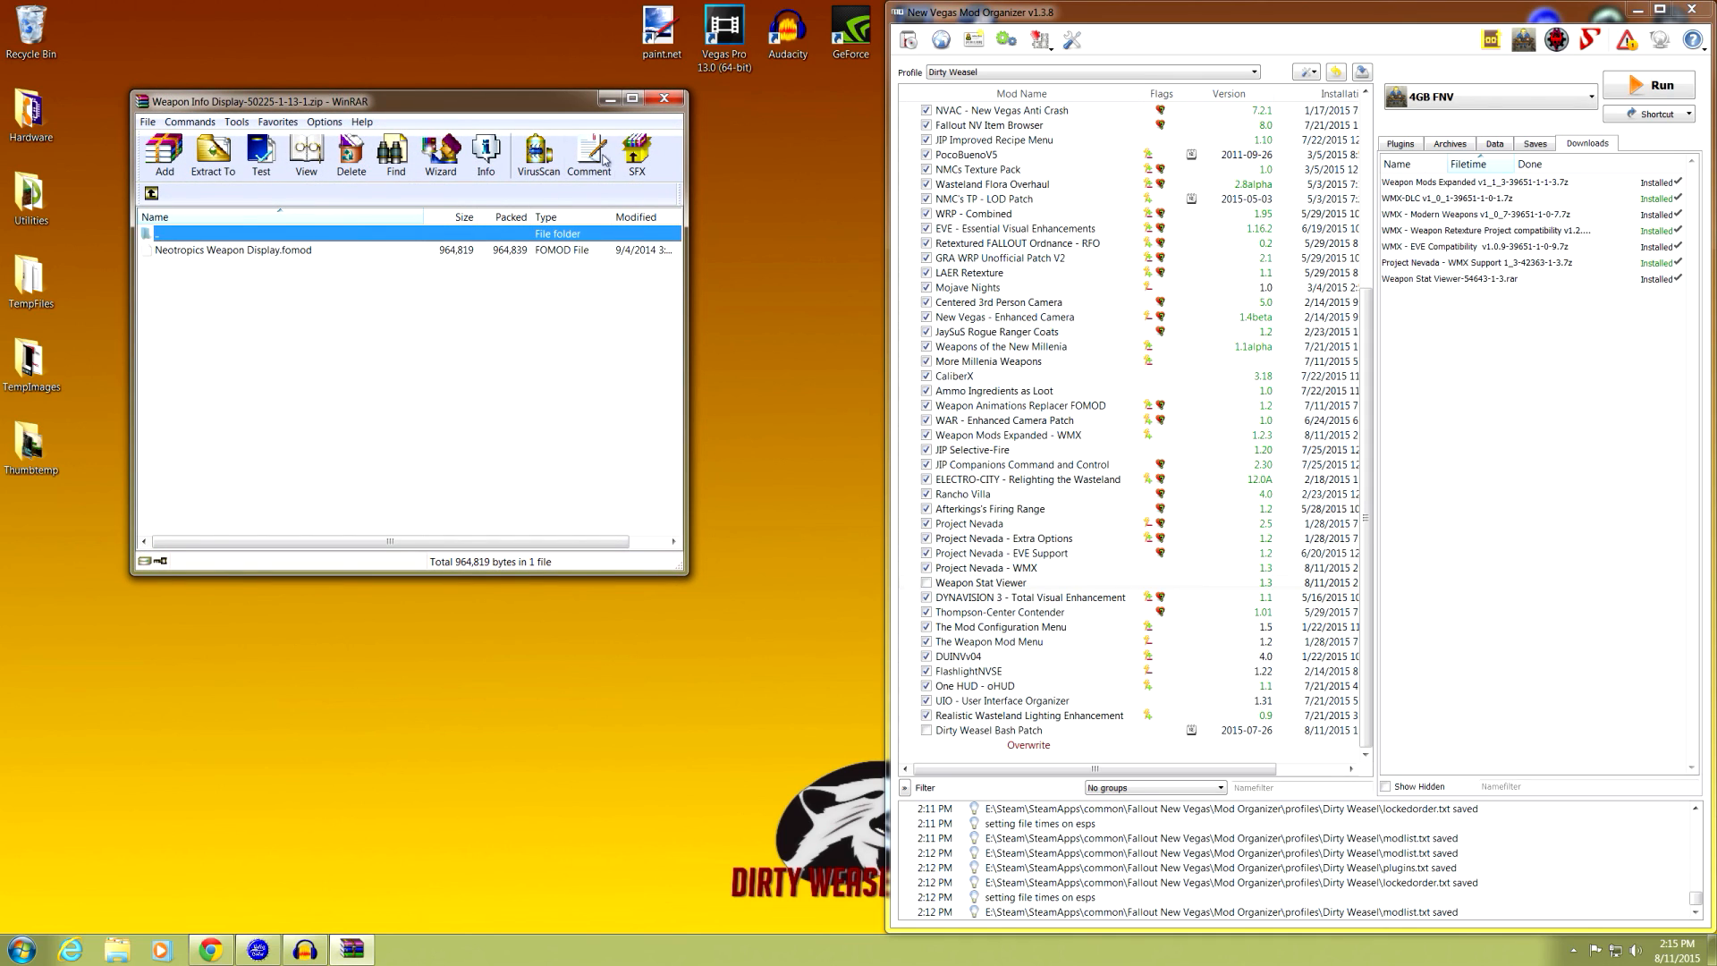
pyautogui.click(663, 98)
pyautogui.doubleClick(300, 383)
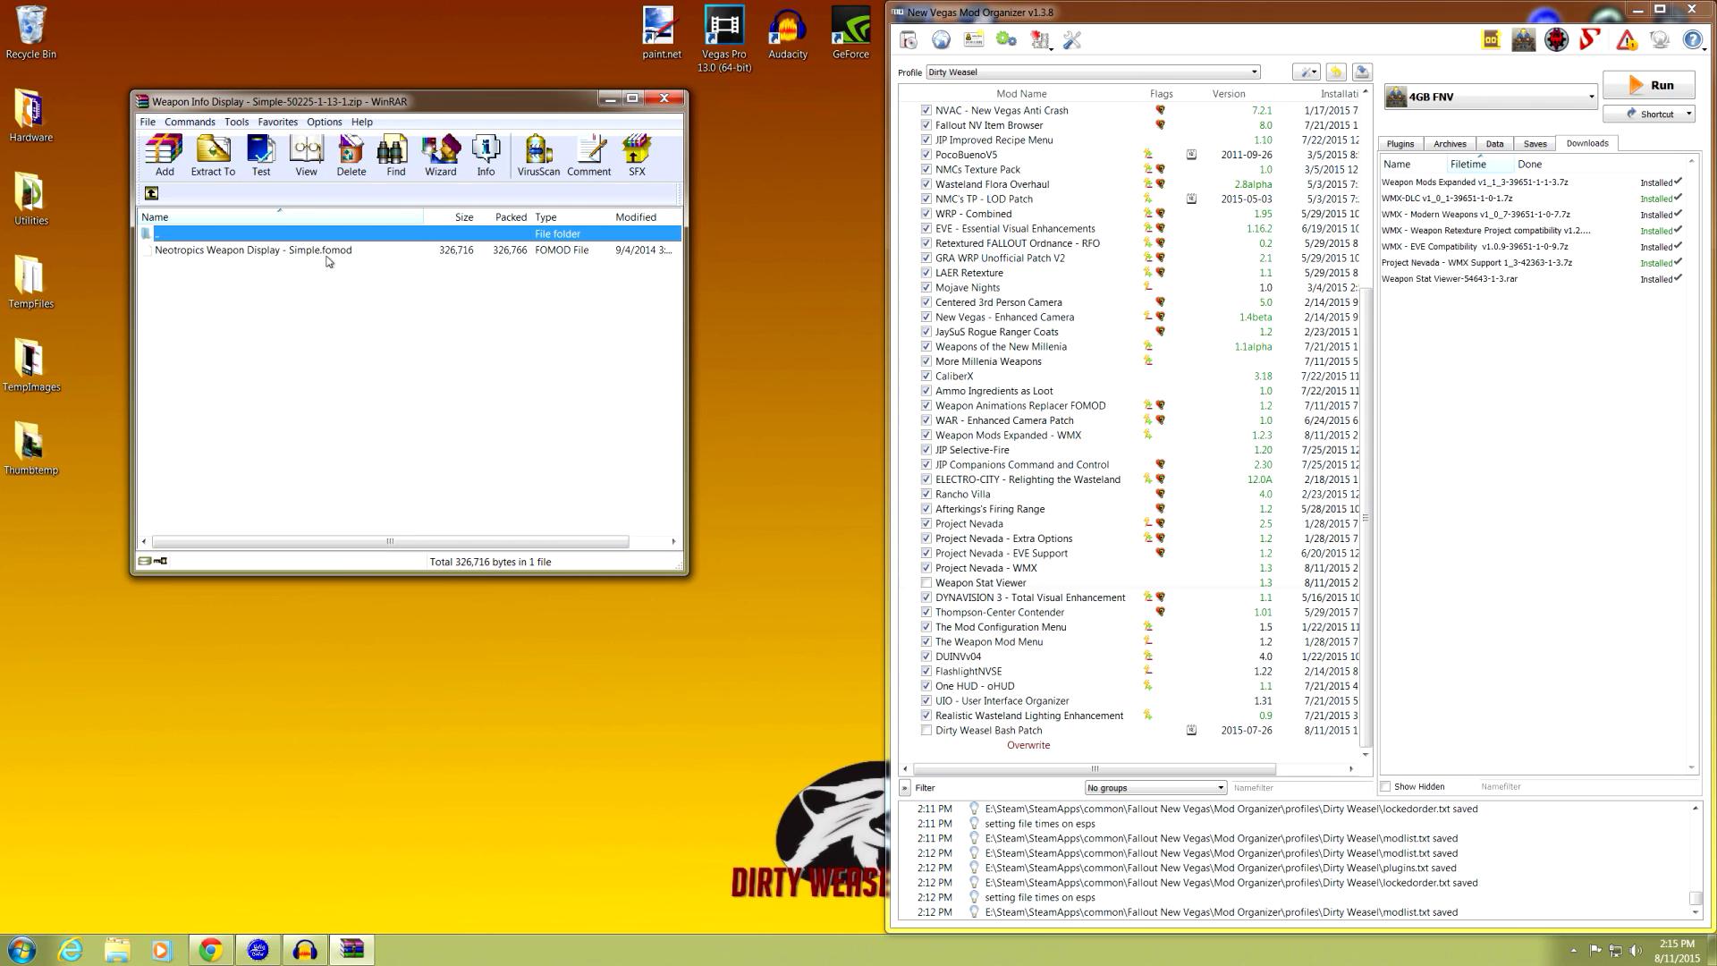
pyautogui.moveTo(282, 199)
pyautogui.mouseDown()
pyautogui.moveTo(1480, 324)
pyautogui.moveTo(420, 277)
pyautogui.moveTo(290, 210)
pyautogui.mouseUp()
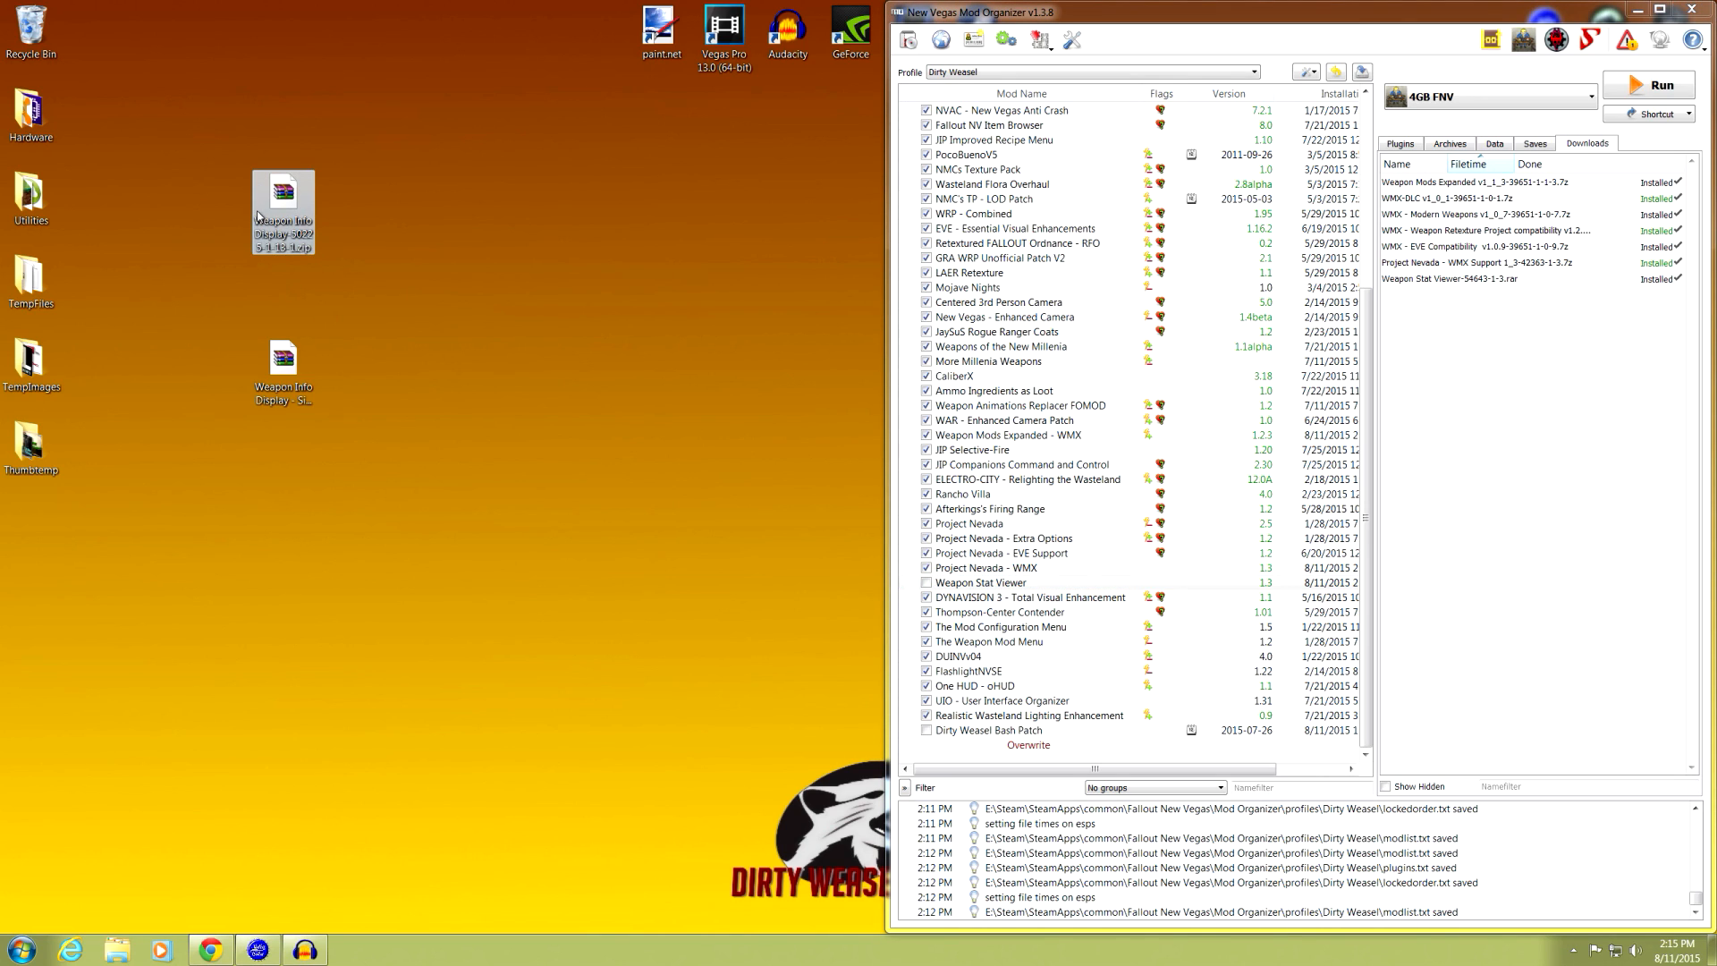
# - Extract Neotropics Weapon Display.fomod and Neotropics Weapon Display - Simple.fomod from their zip archives to the desktop
pyautogui.doubleClick(283, 201)
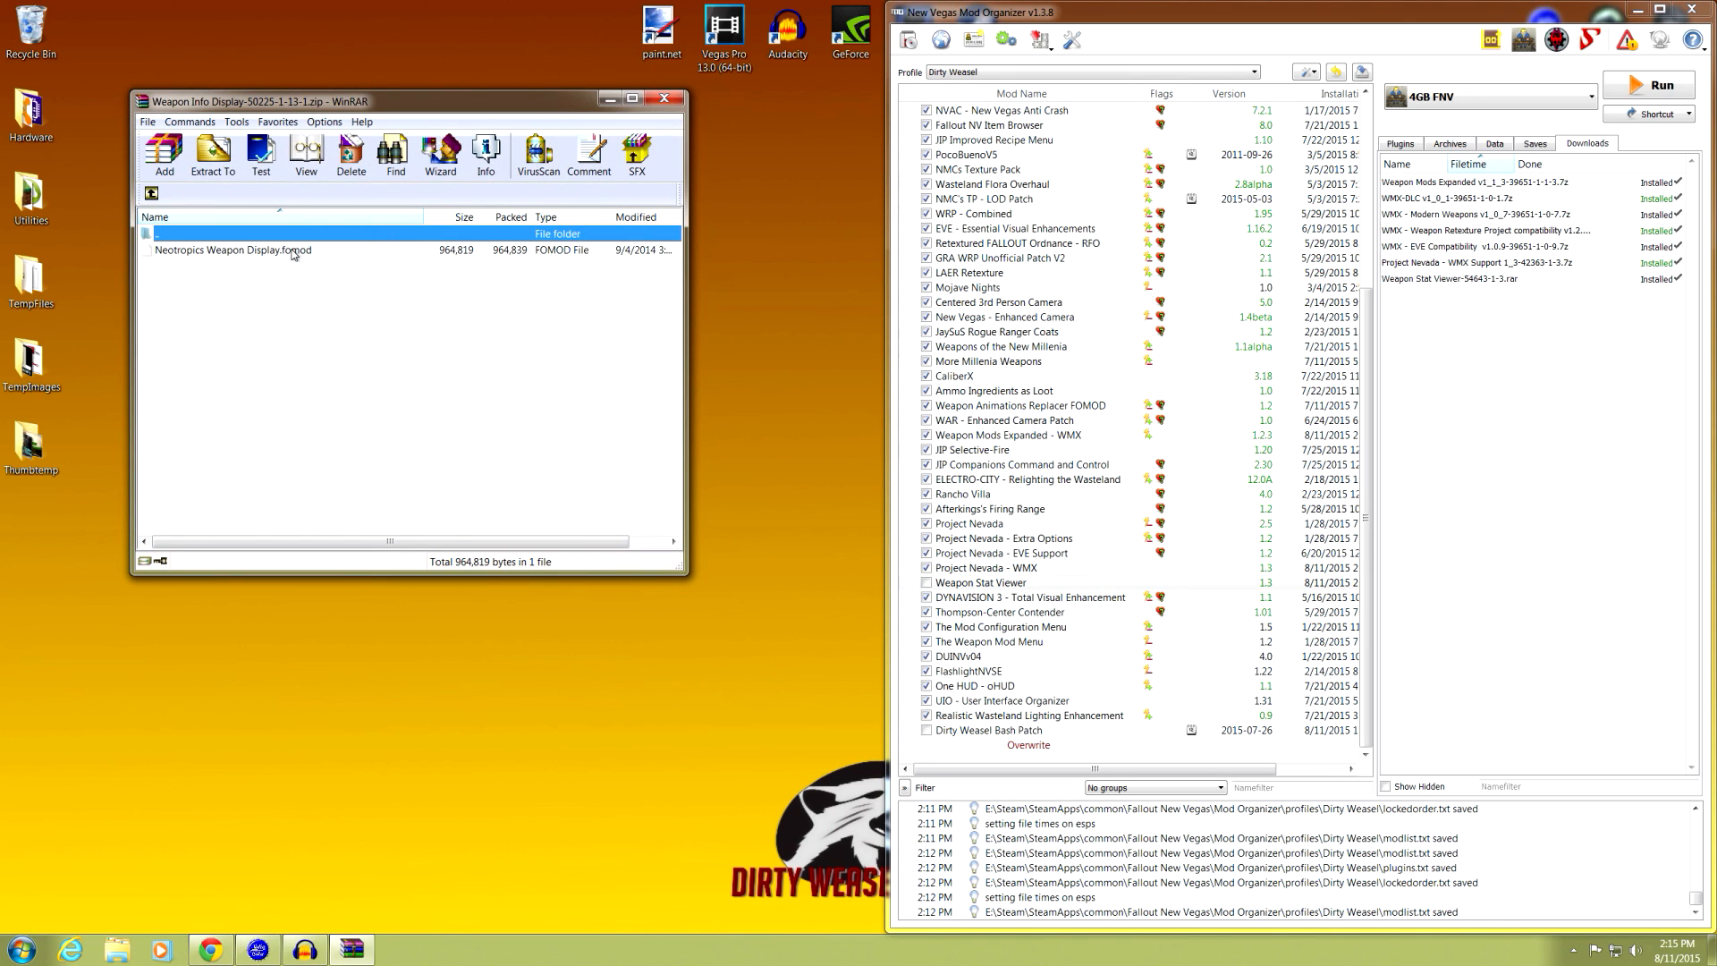
pyautogui.moveTo(293, 253); pyautogui.dragTo(728, 272)
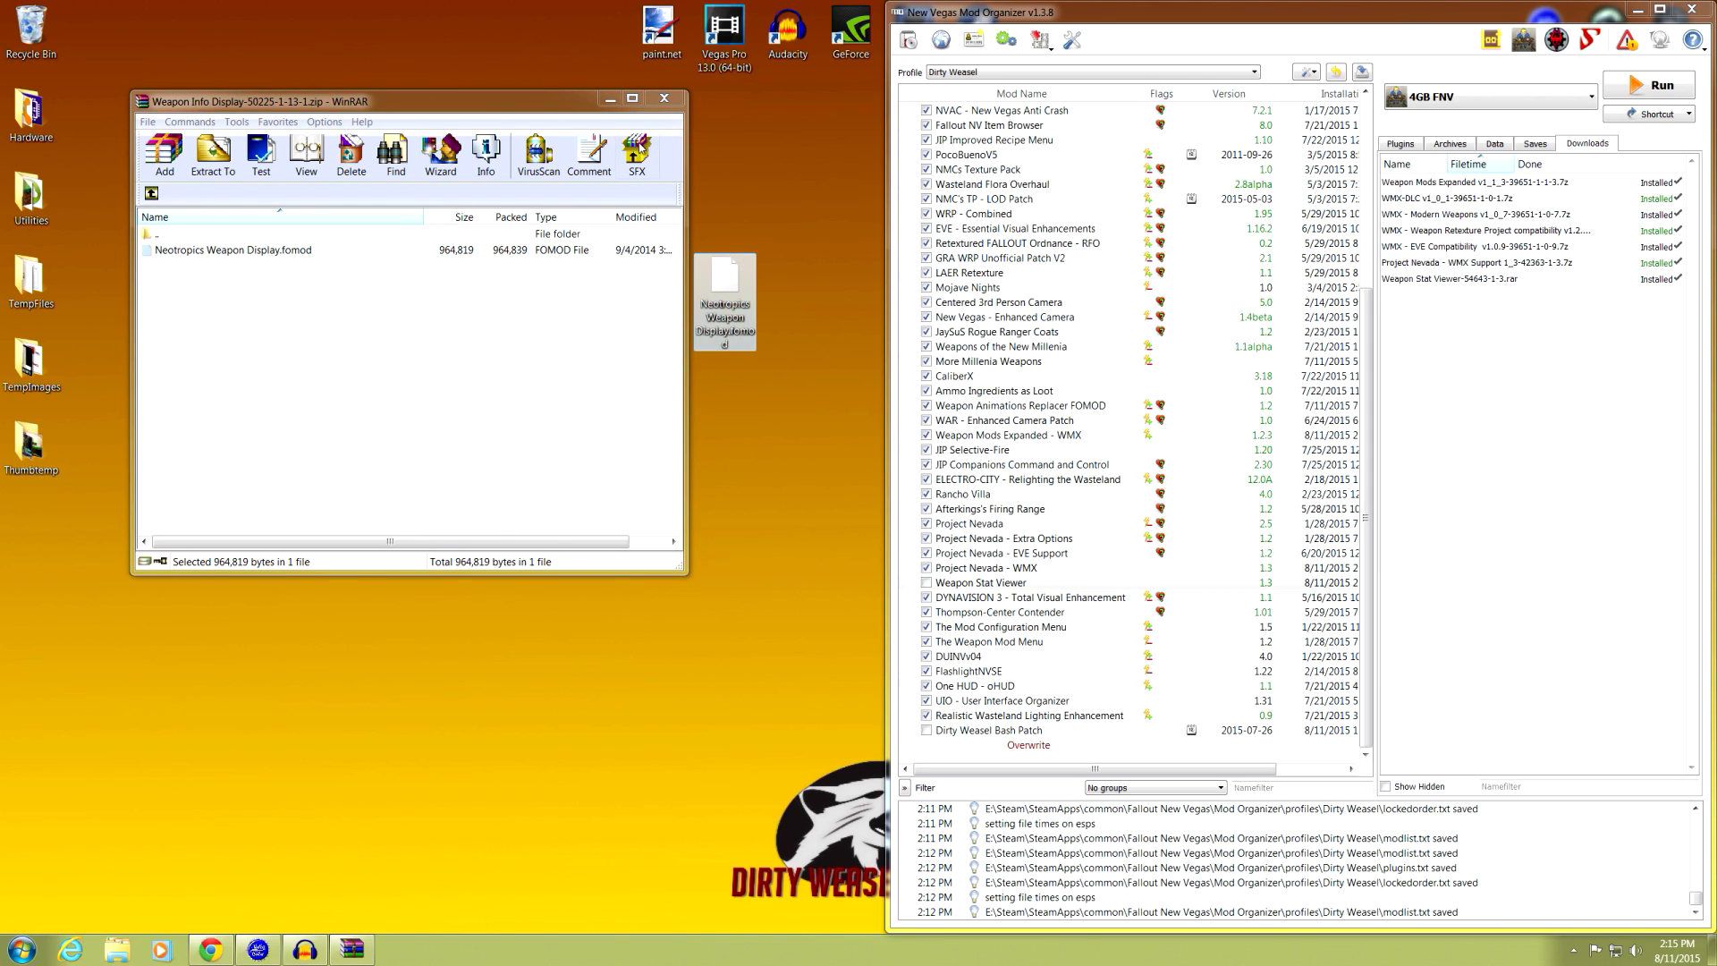
pyautogui.click(663, 98)
pyautogui.doubleClick(293, 365)
pyautogui.moveTo(299, 252); pyautogui.dragTo(765, 448)
pyautogui.click(664, 97)
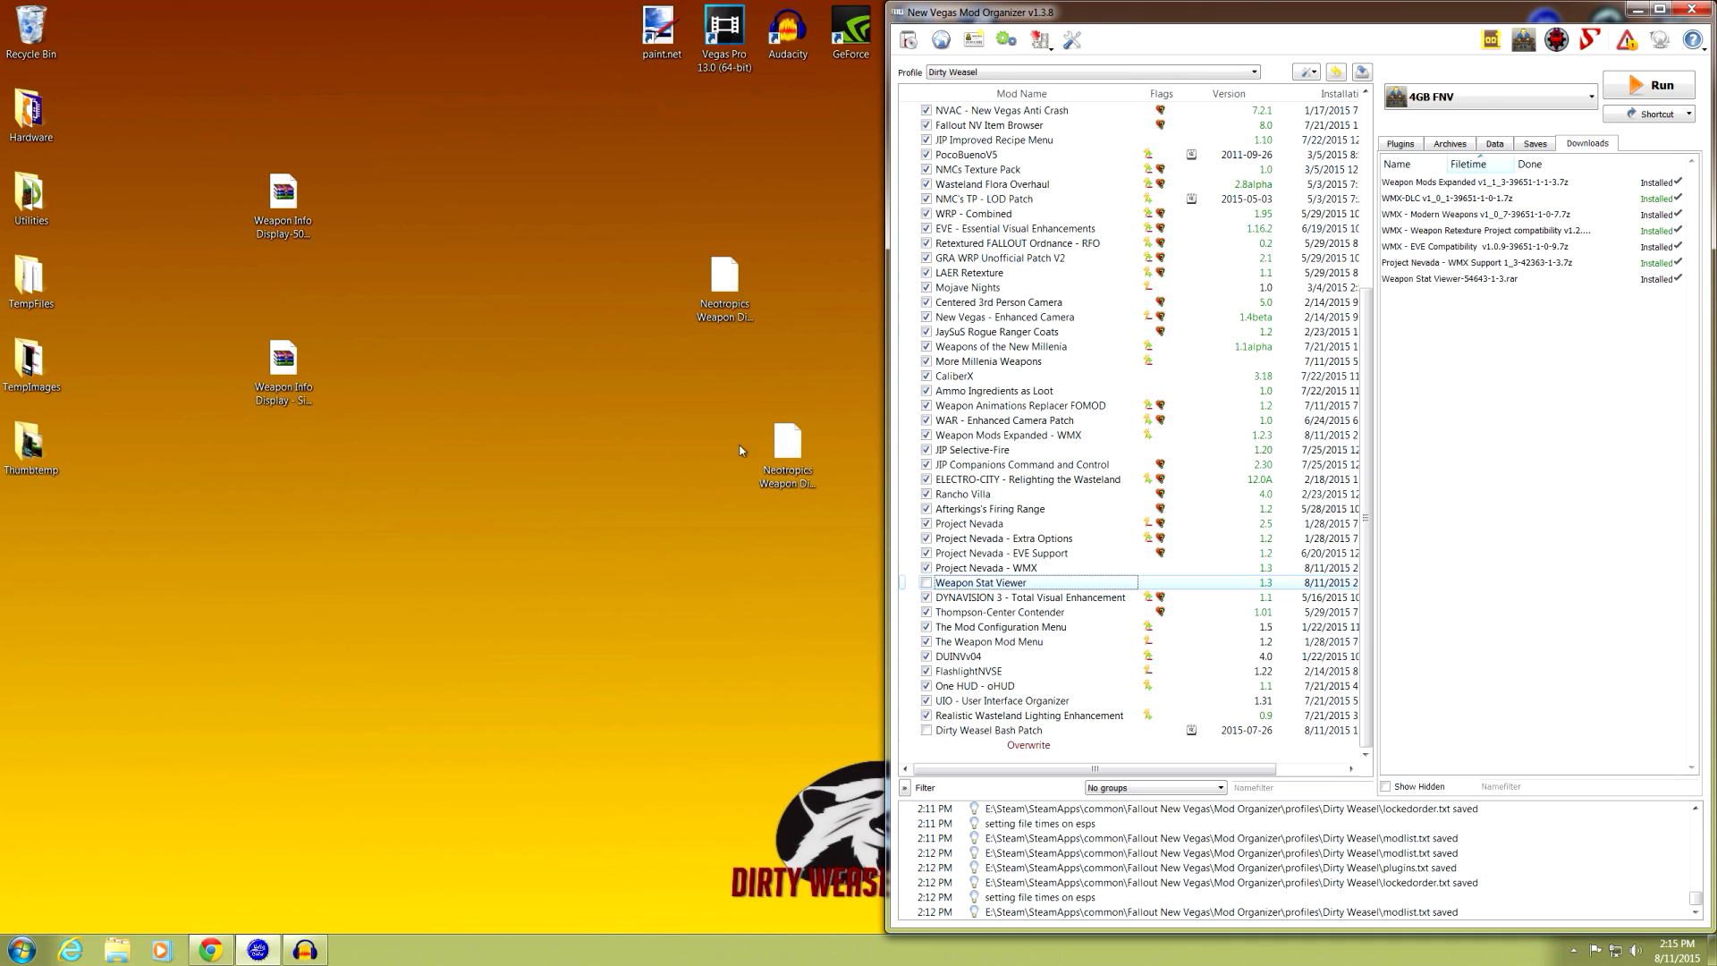
# - Add Neotropics Weapon Display - Simple.fomod from the desktop to Mod Organizer's downloads
pyautogui.click(781, 449)
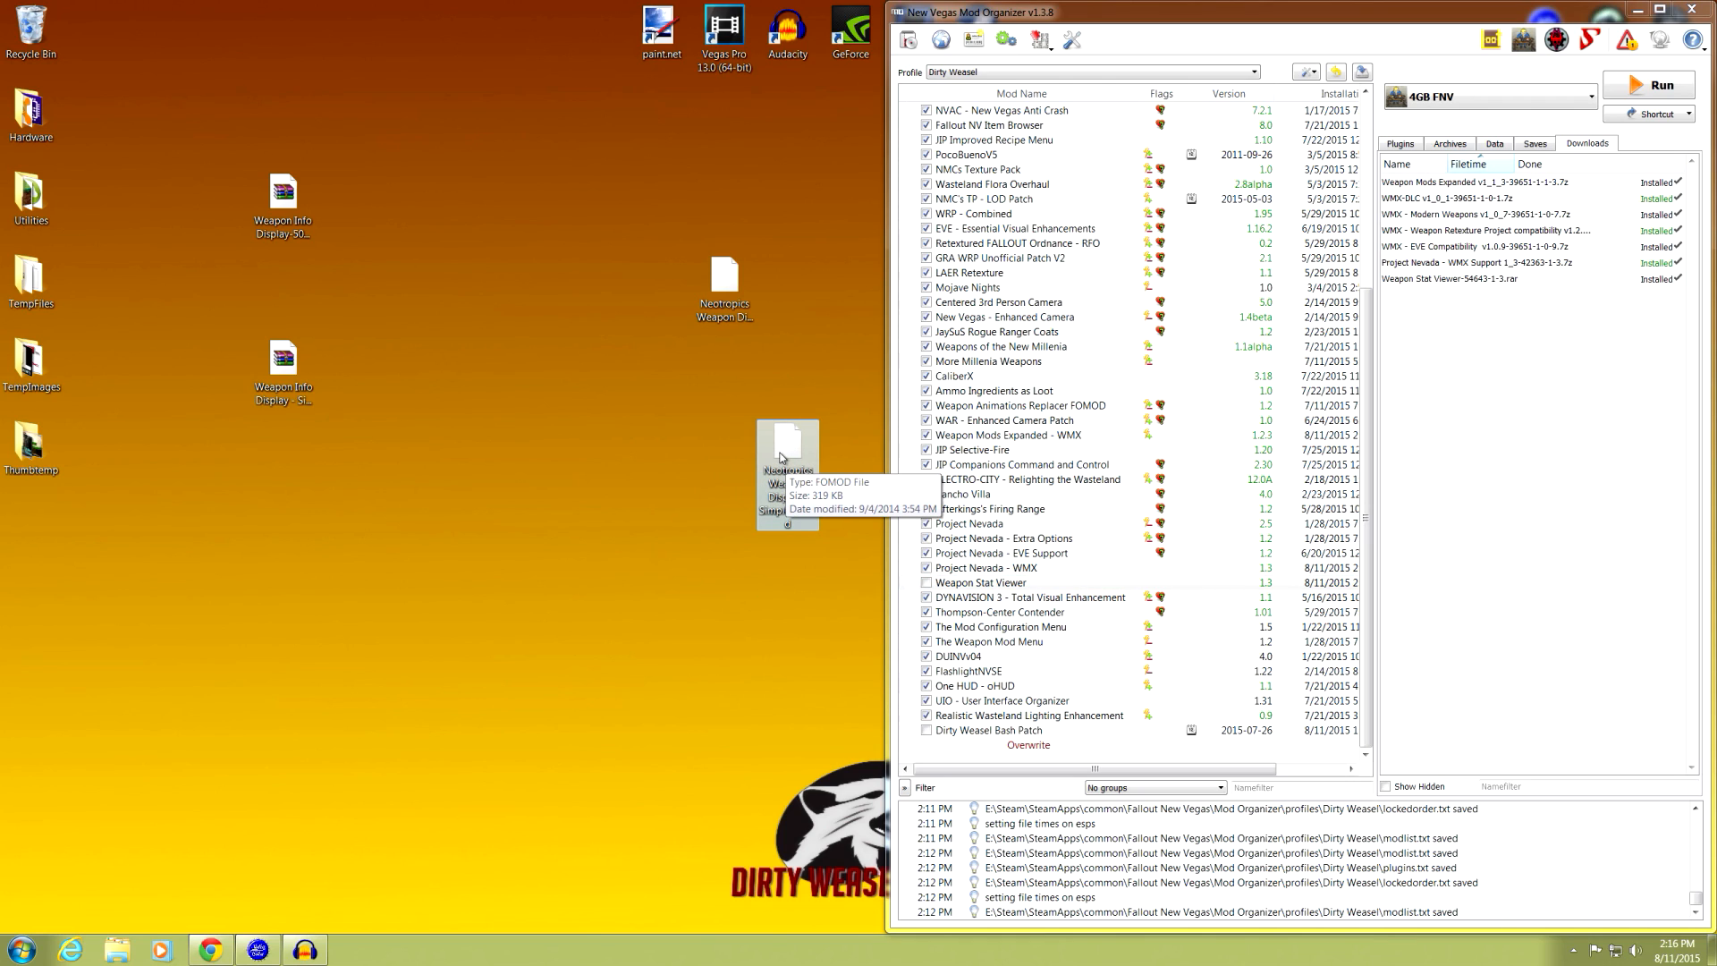
pyautogui.moveTo(780, 458); pyautogui.dragTo(711, 380)
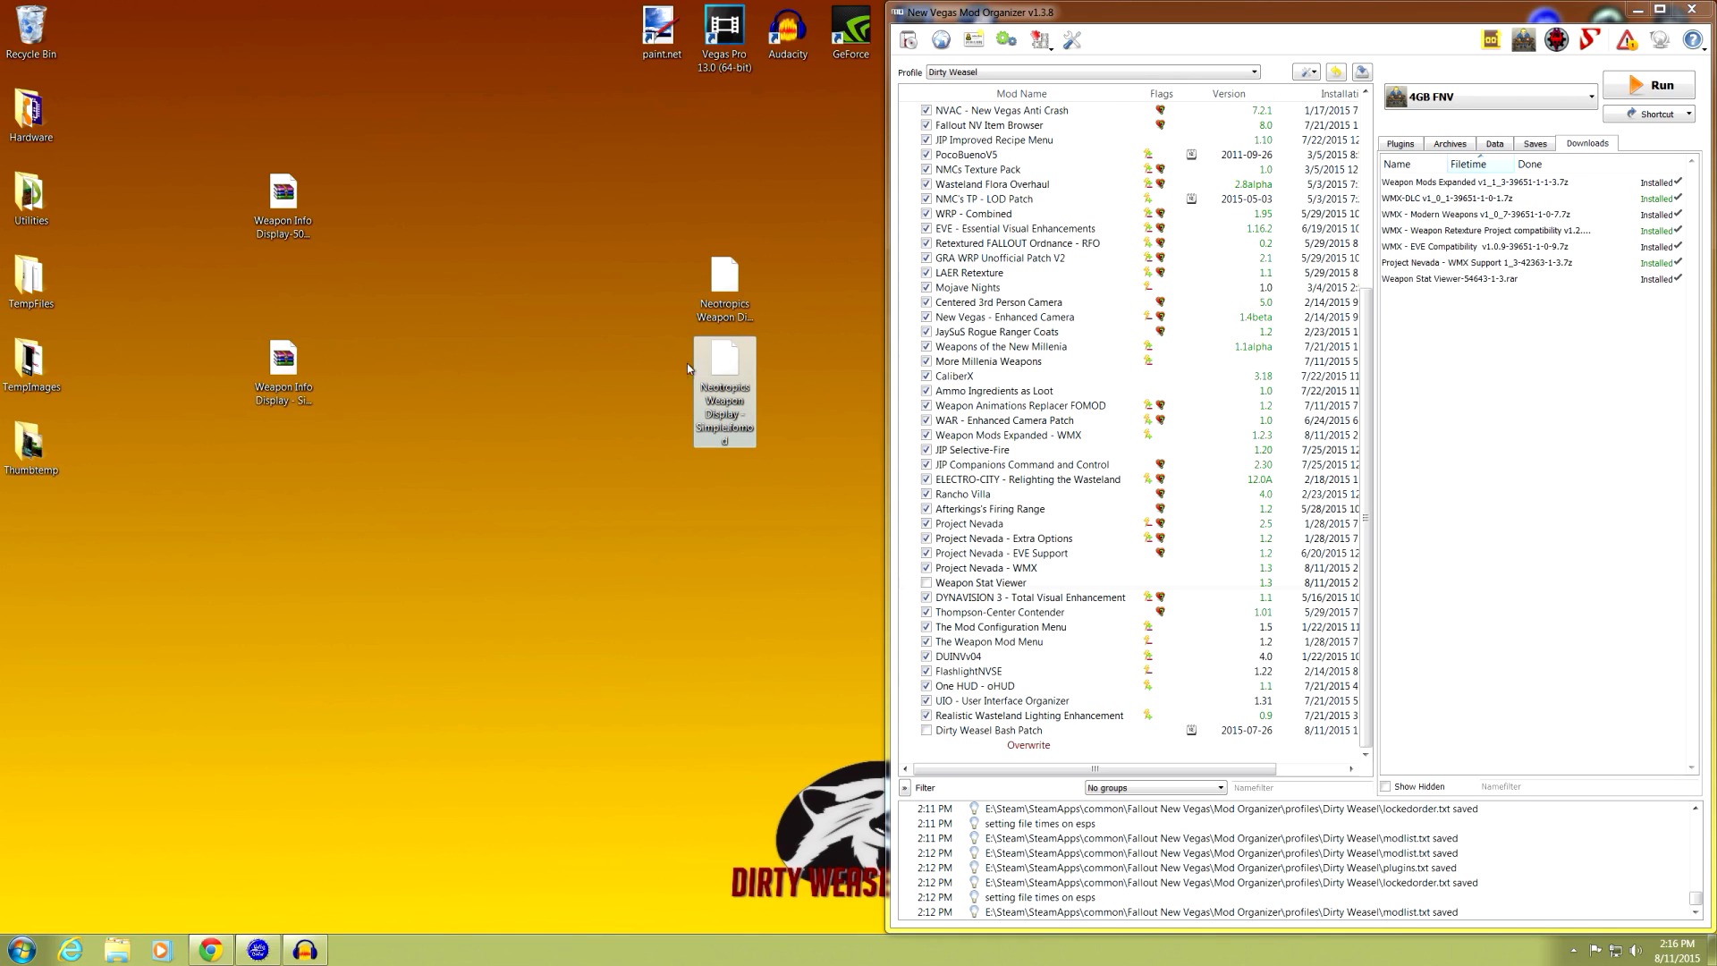
pyautogui.moveTo(711, 362); pyautogui.dragTo(1476, 375)
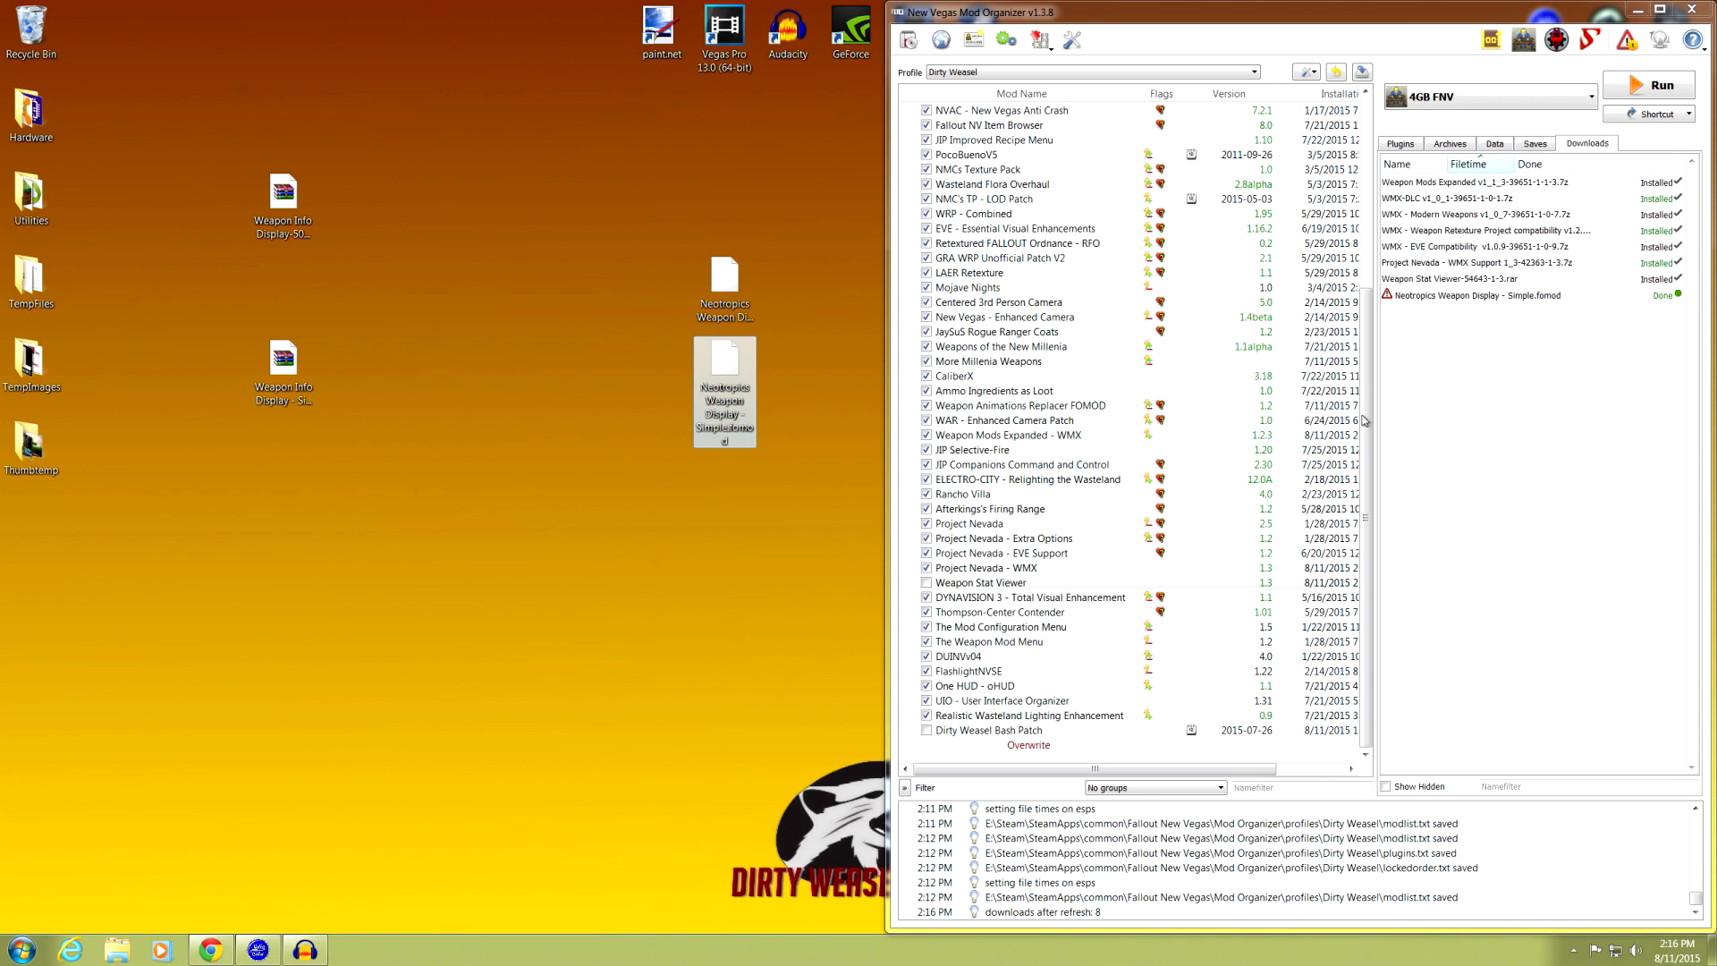
# - Query the Simple fomod's Nexus info with mod ID 50225 from the mod page, matching it to Weapon Info Display - Simple-50225-1-13-1.zip
pyautogui.click(210, 950)
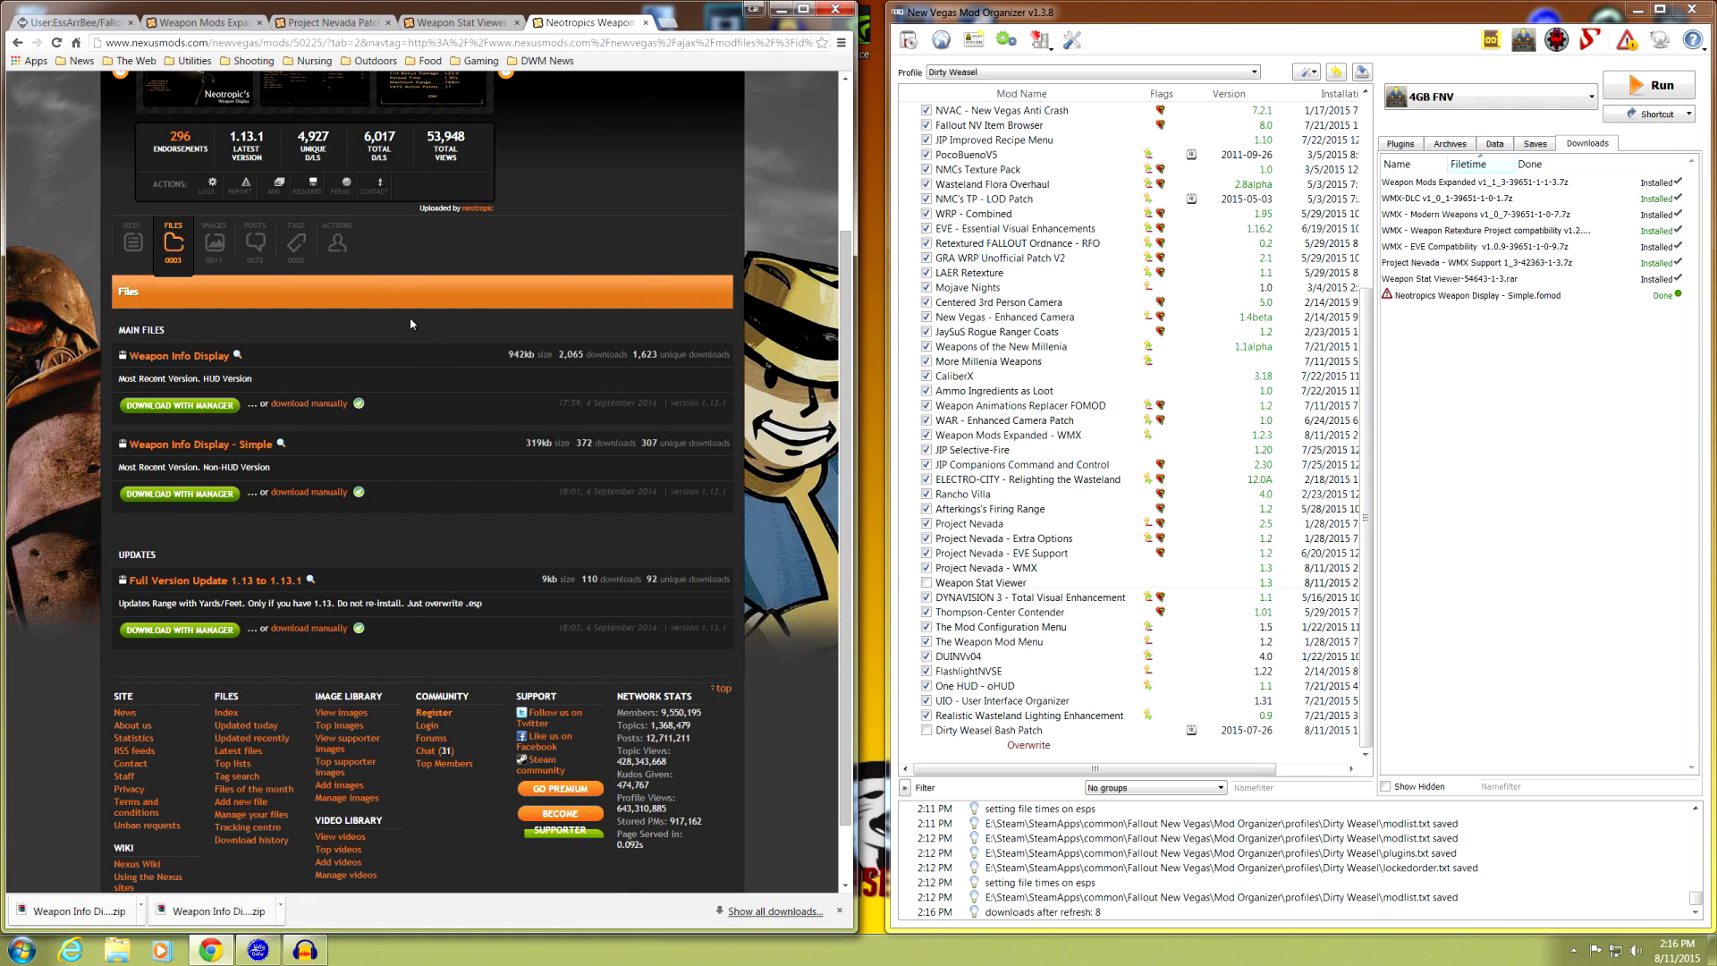
pyautogui.scroll(3, 416, 319)
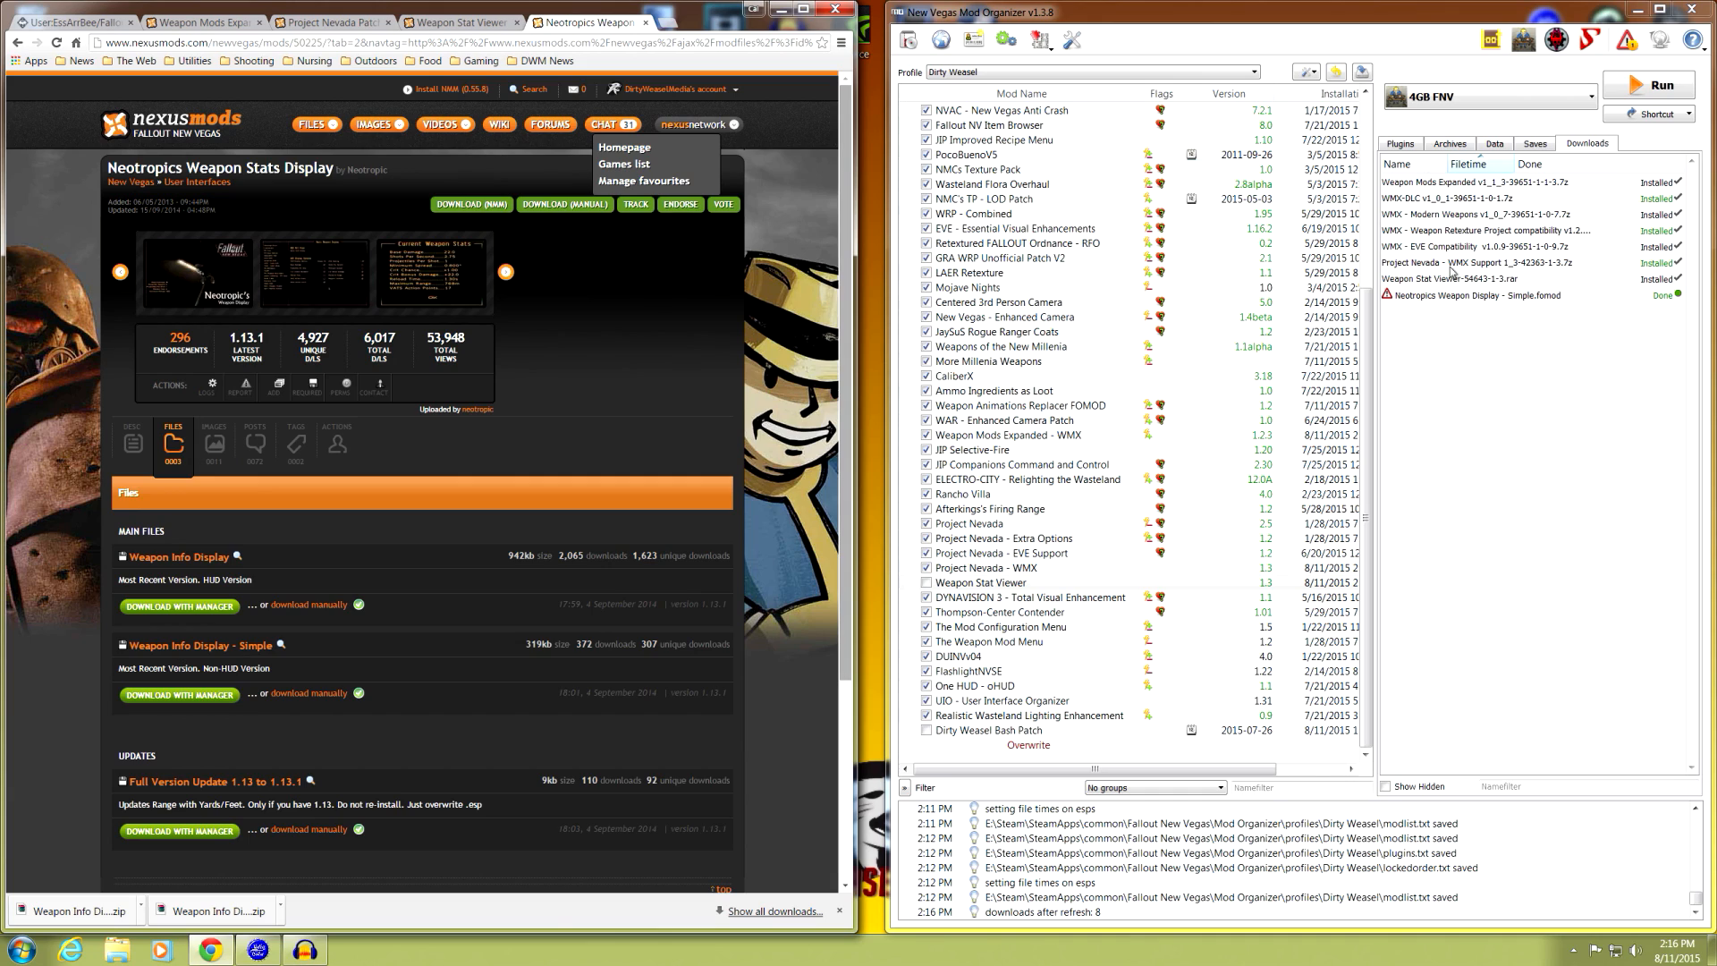
pyautogui.rightClick(1453, 300)
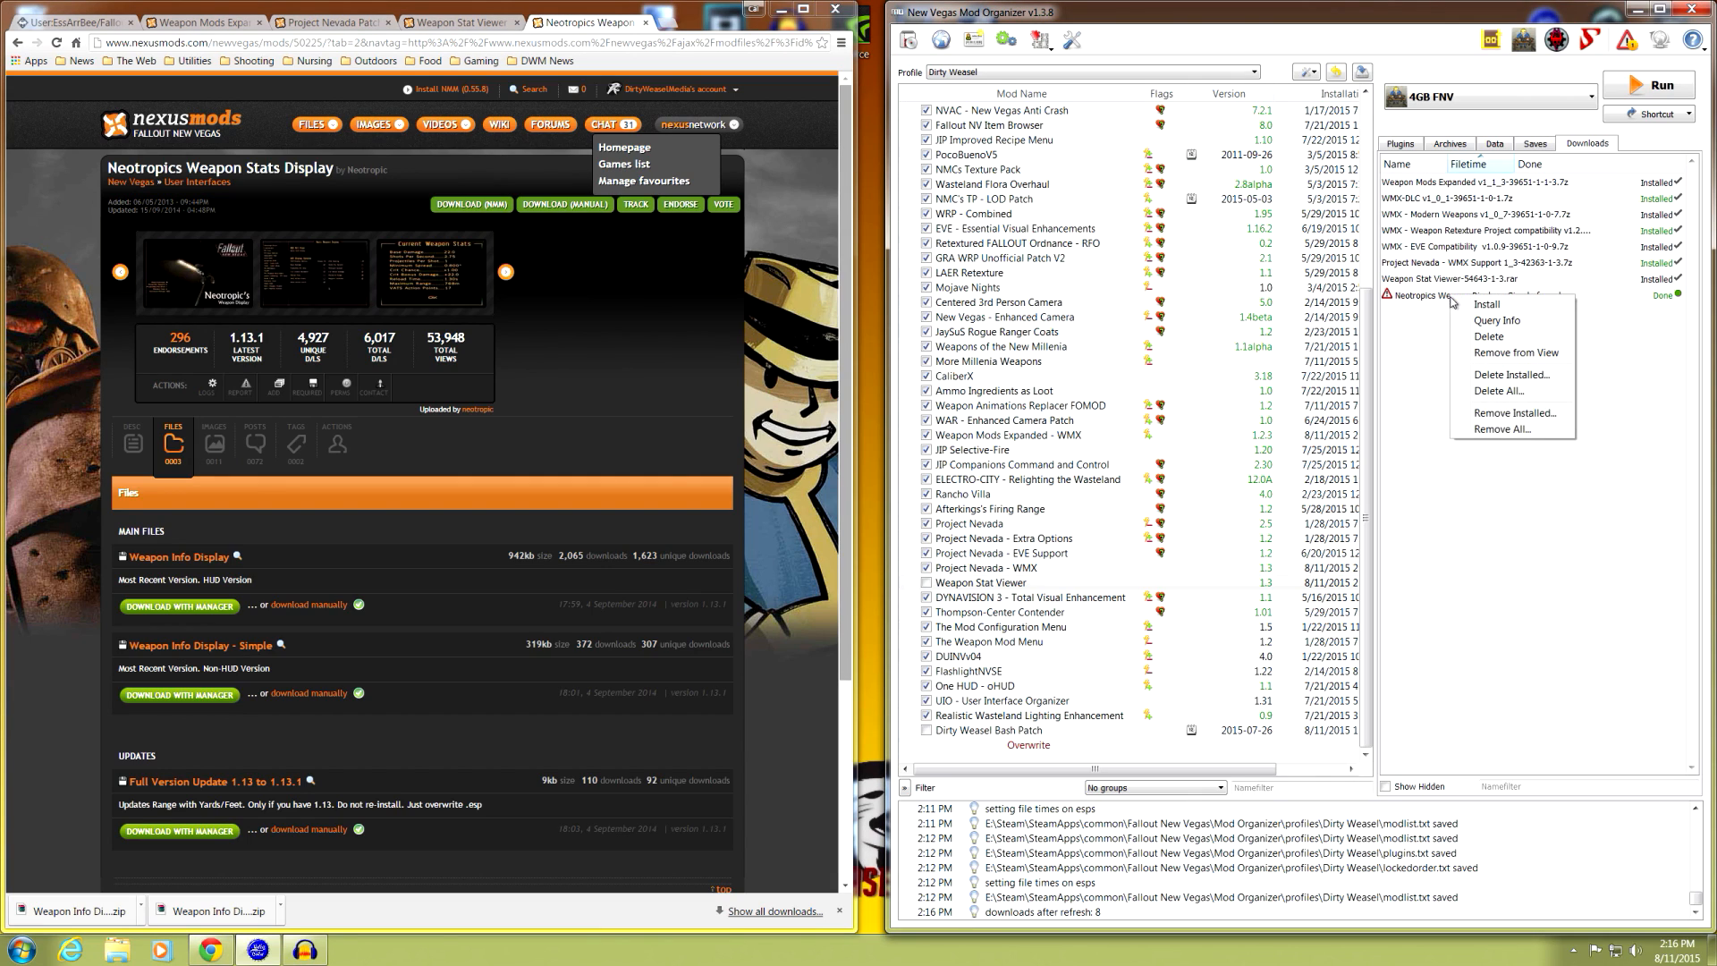
pyautogui.click(1467, 326)
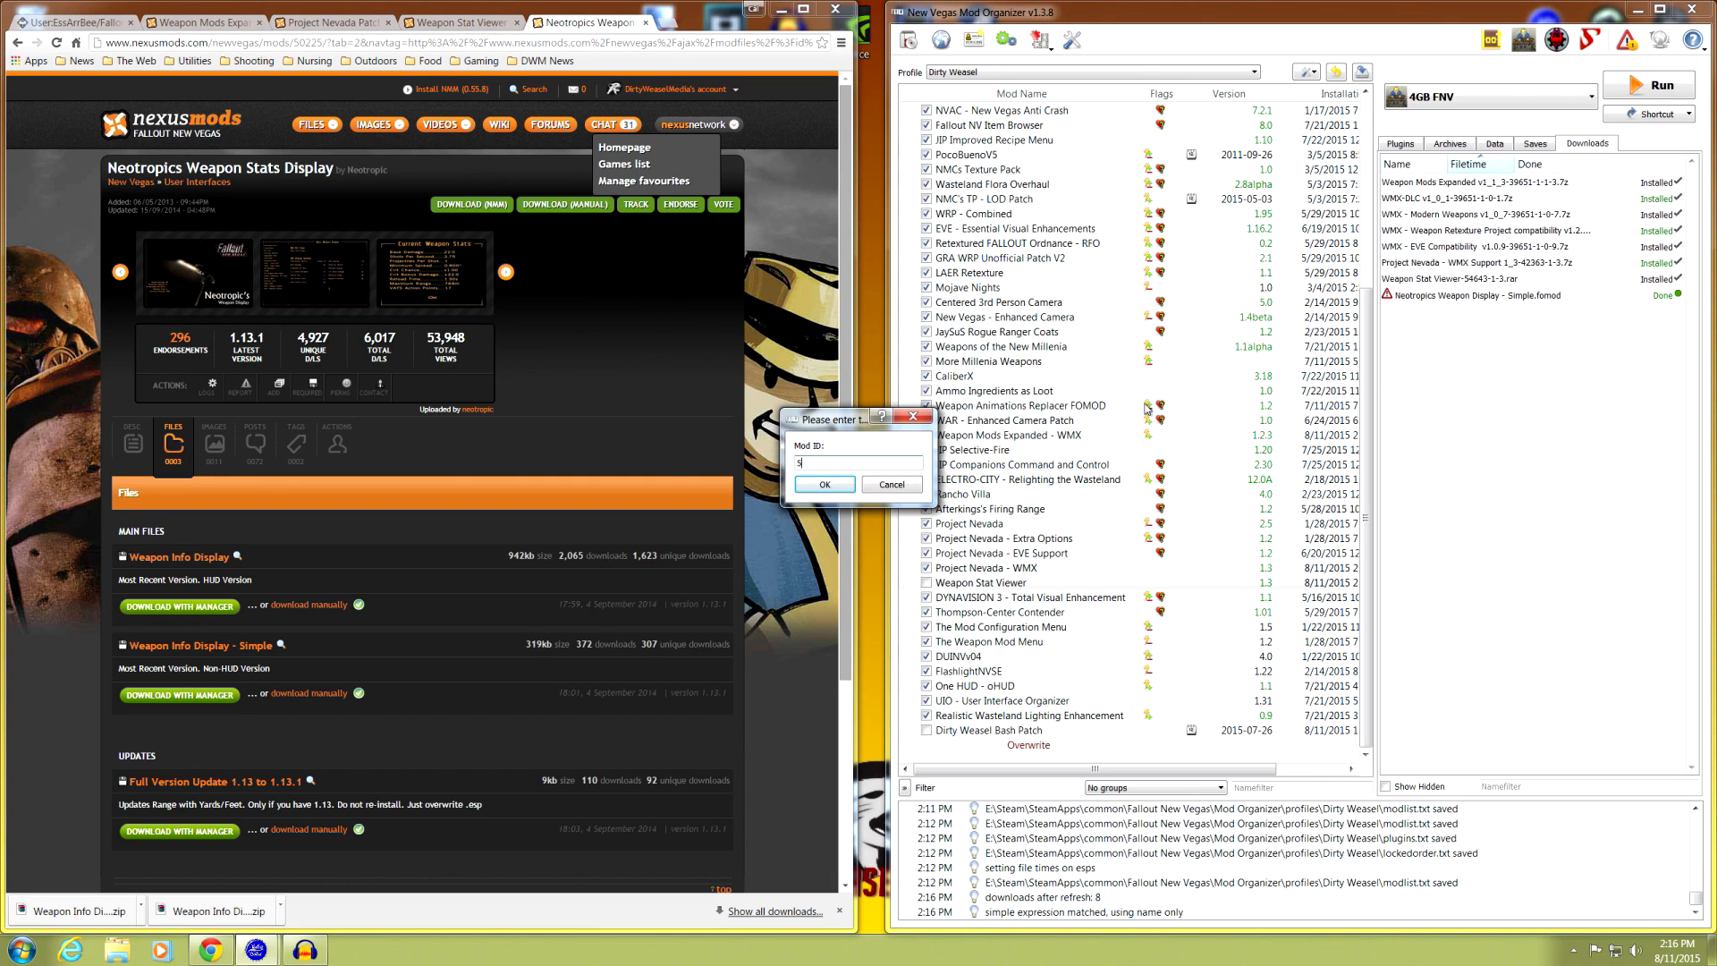
pyautogui.write('50225')
pyautogui.press('Return')
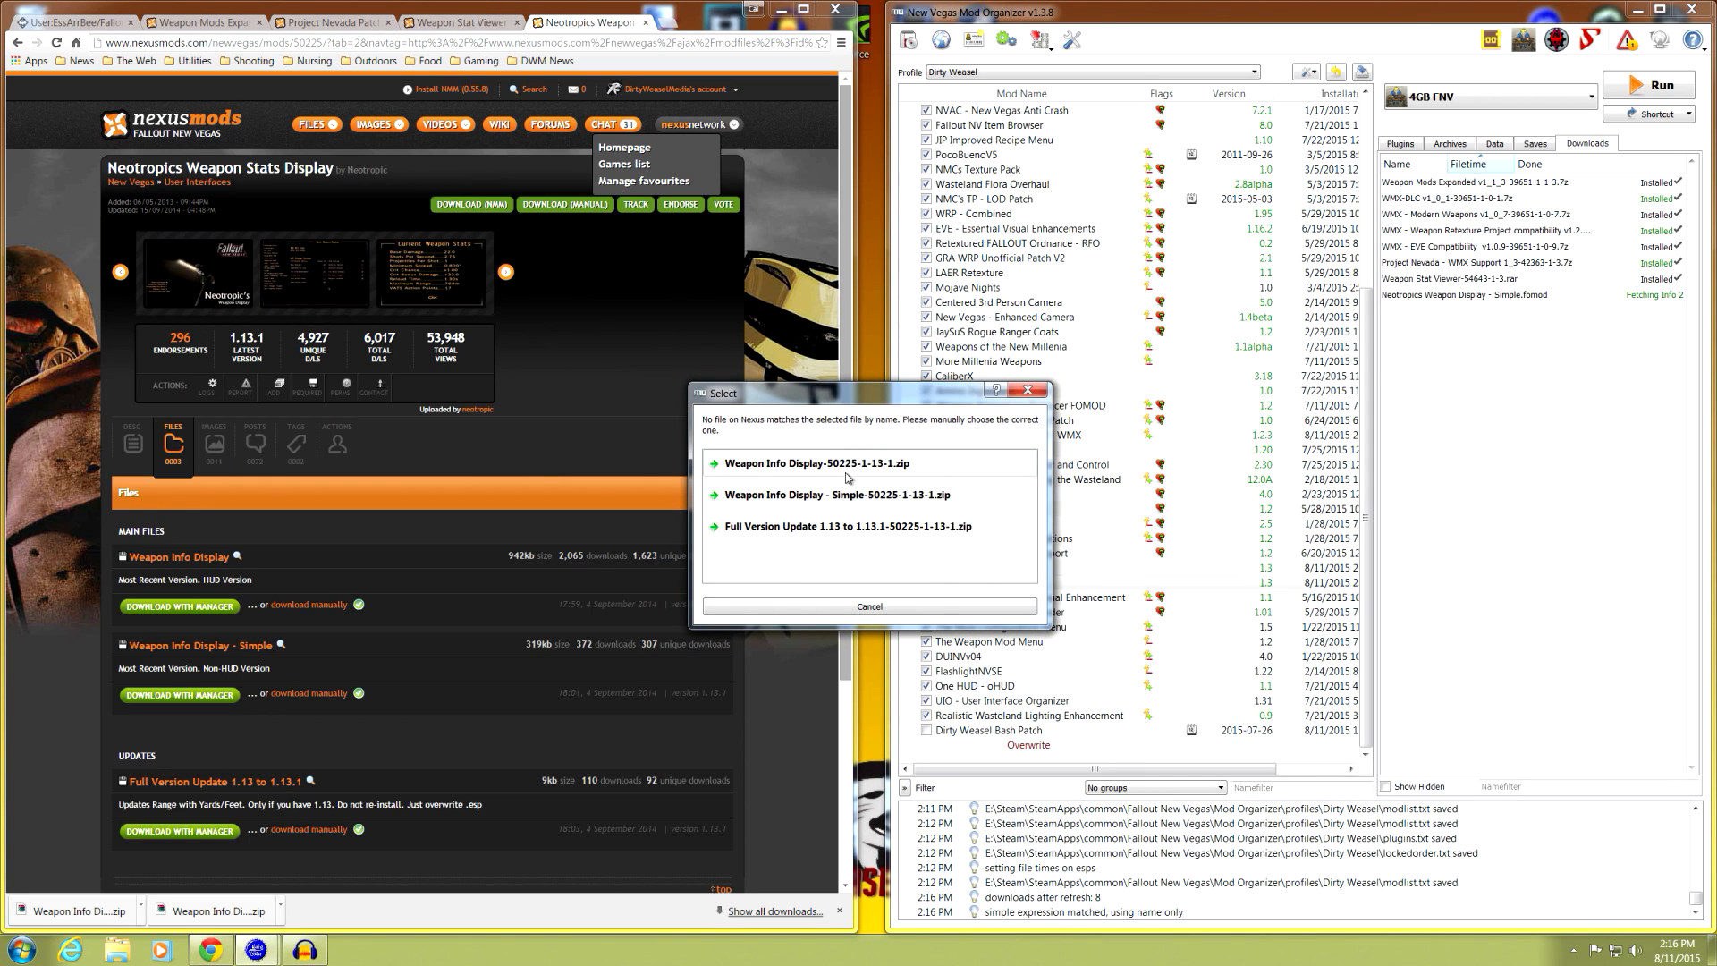
pyautogui.click(842, 494)
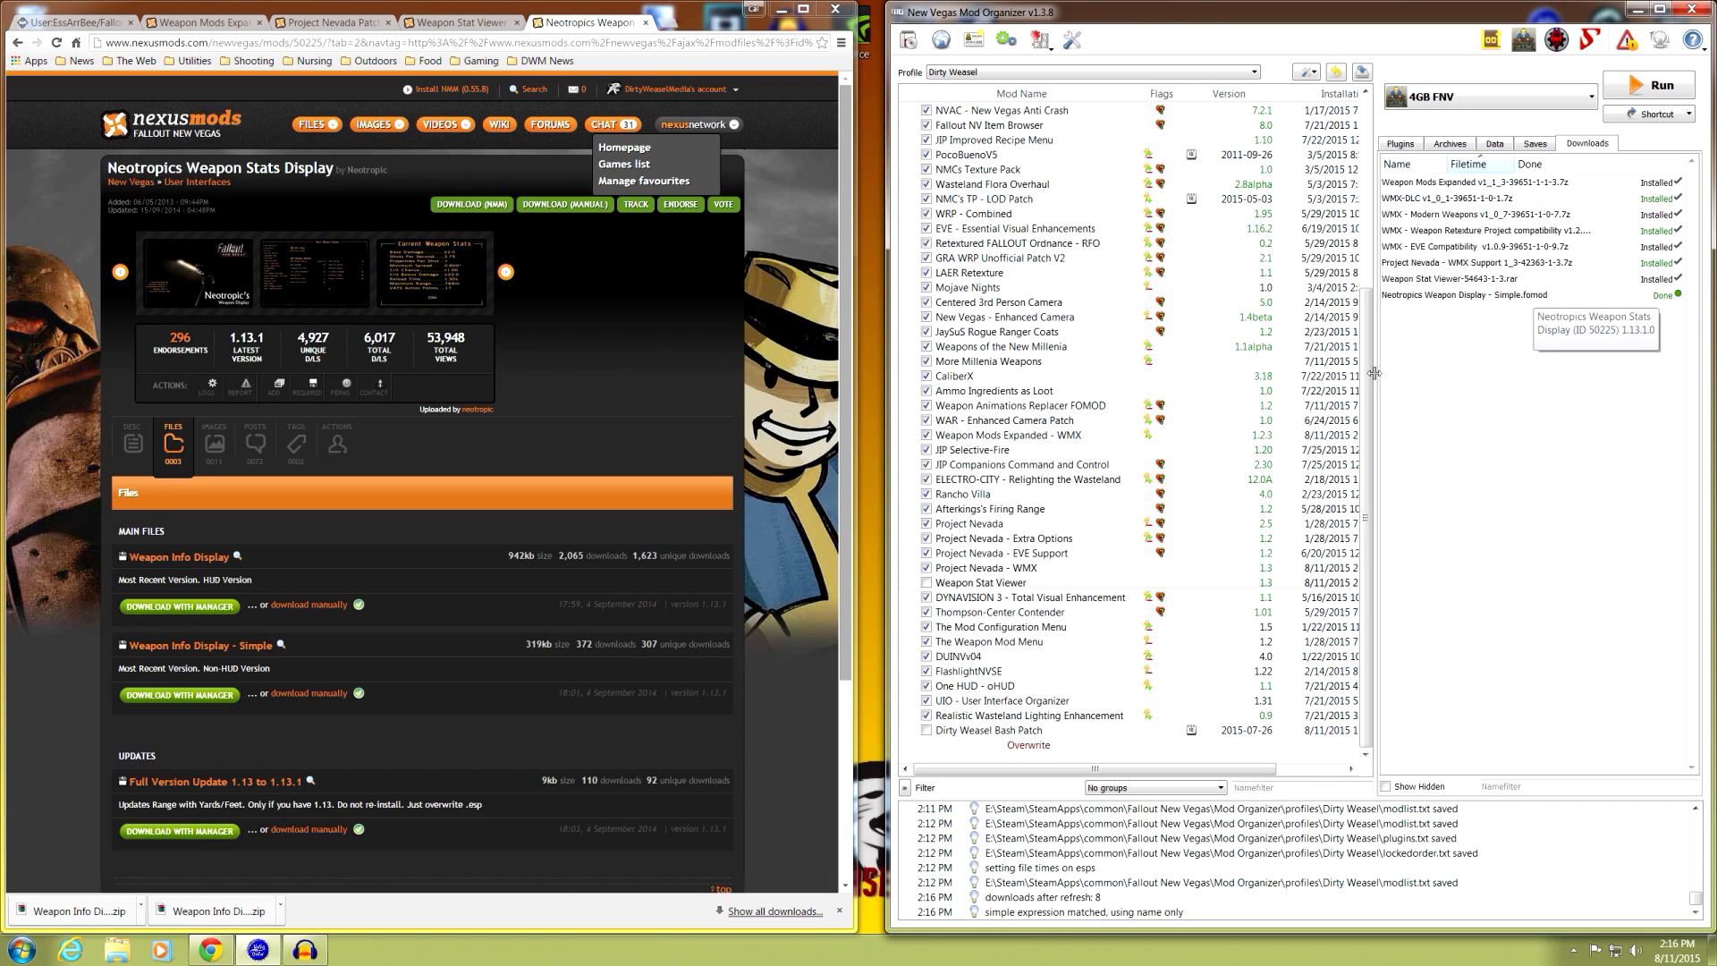
# - Install Neotropics Weapon Display - Simple.fomod from the downloads through its external installer
pyautogui.moveTo(1367, 376); pyautogui.dragTo(1373, 454)
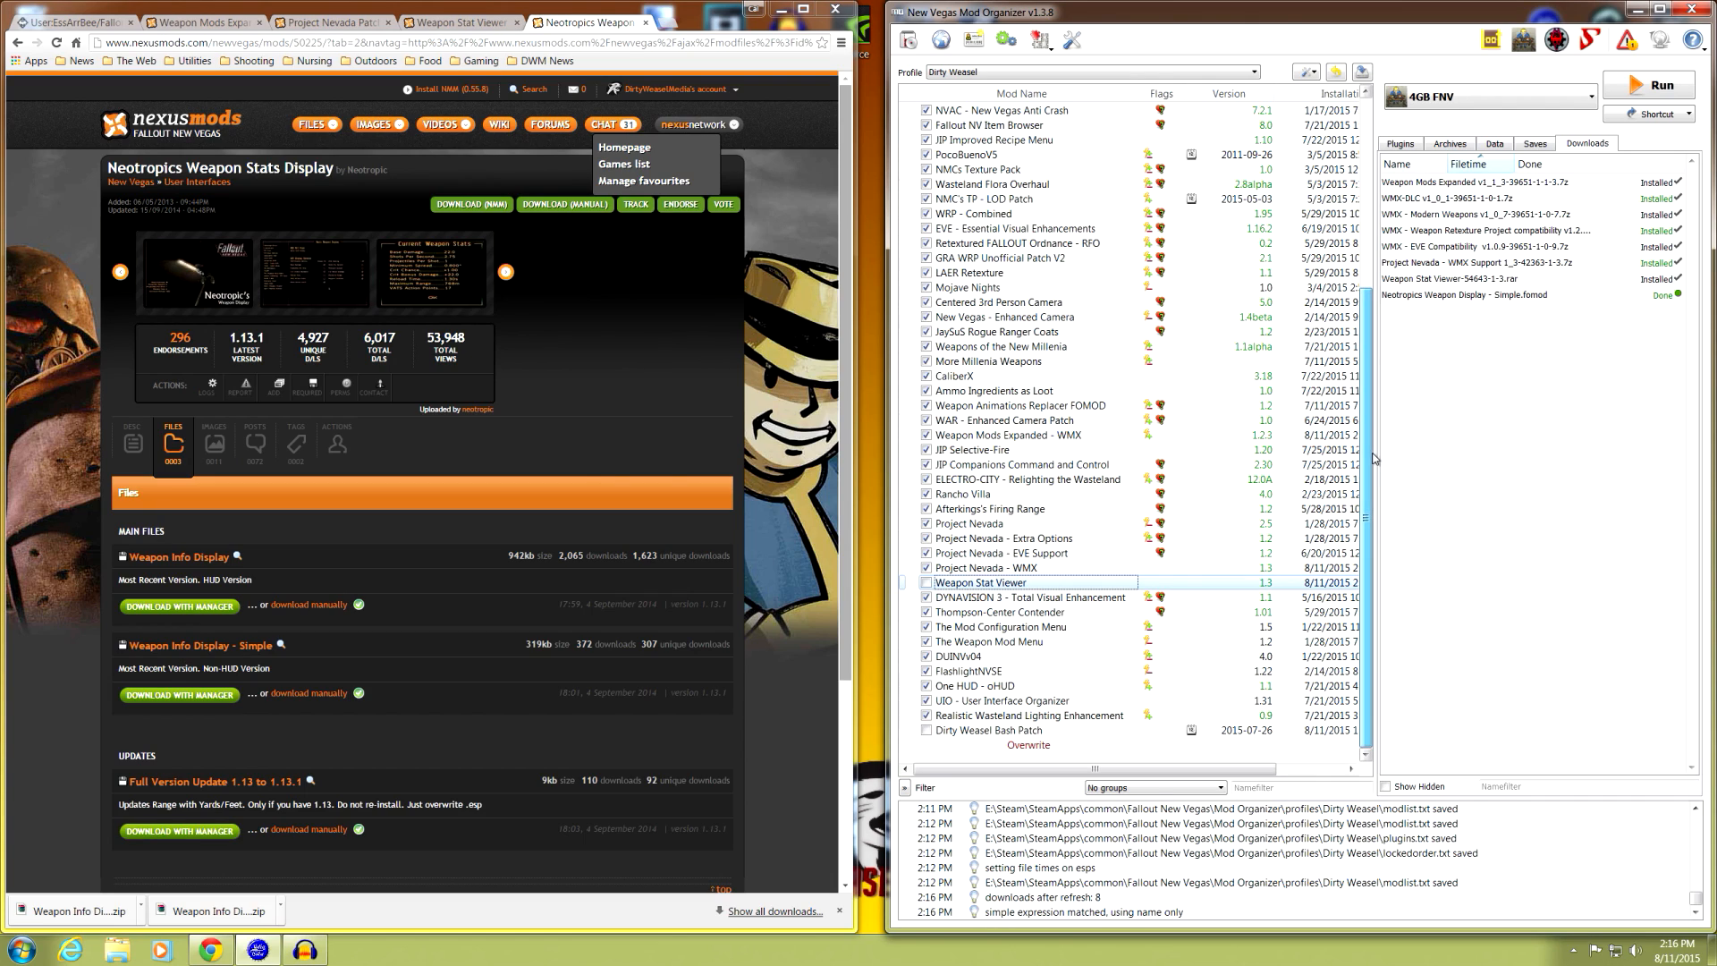
pyautogui.doubleClick(1495, 295)
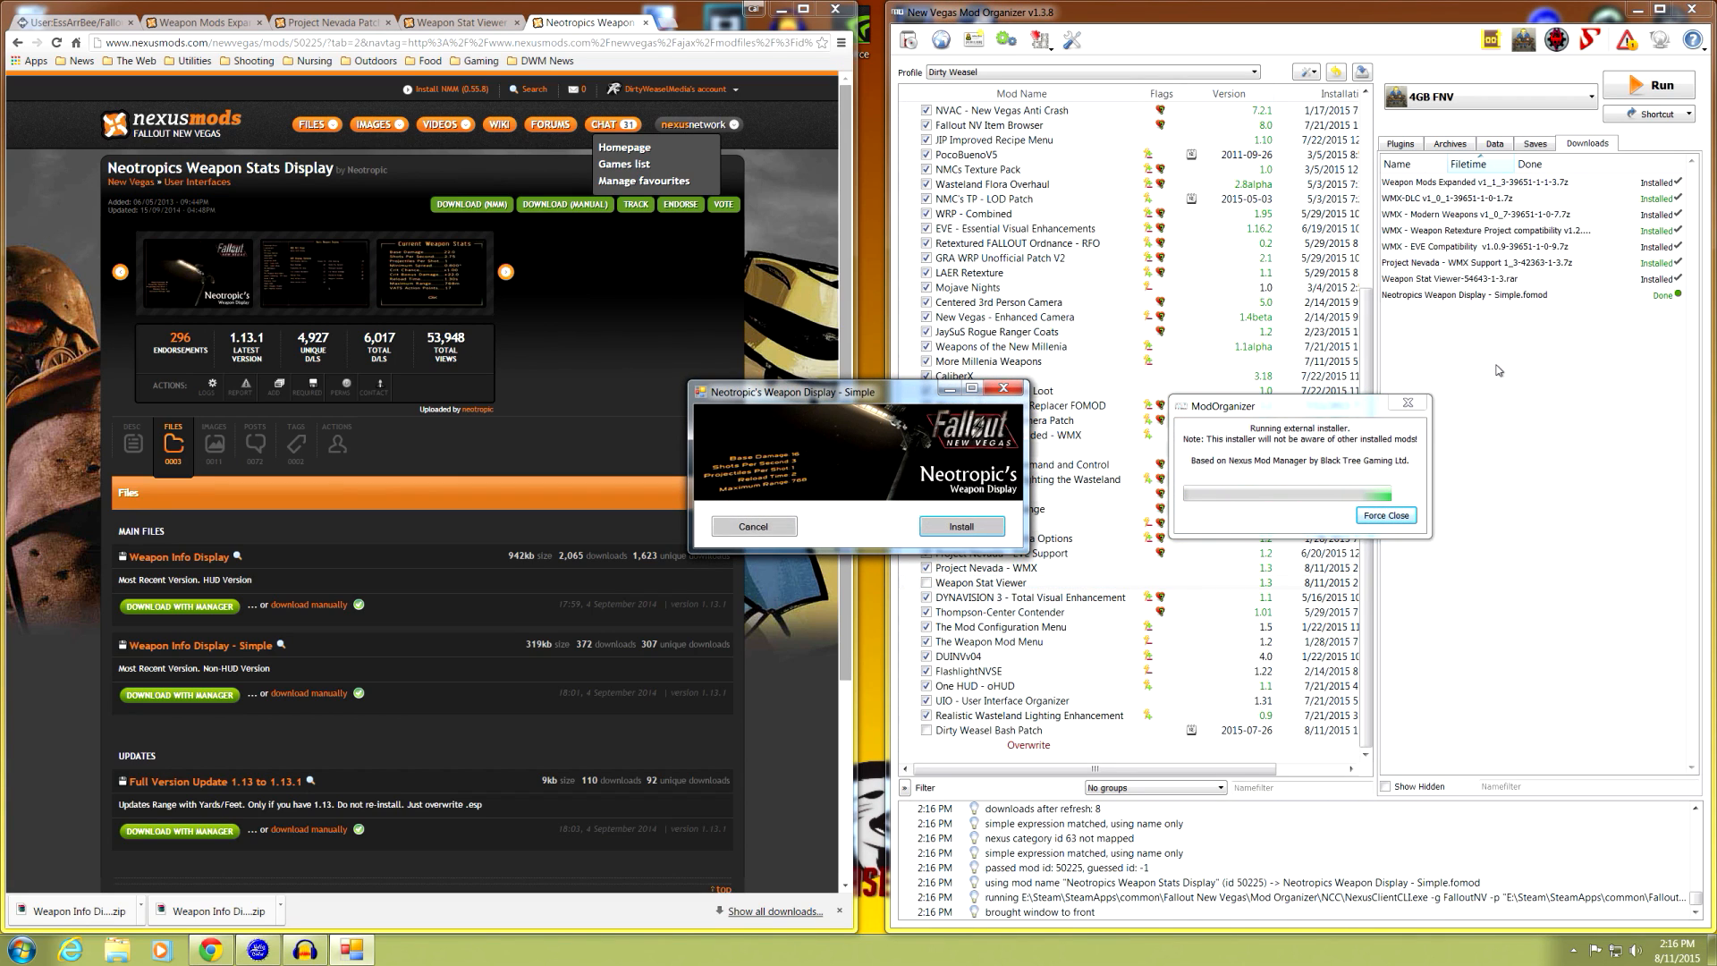
pyautogui.click(948, 528)
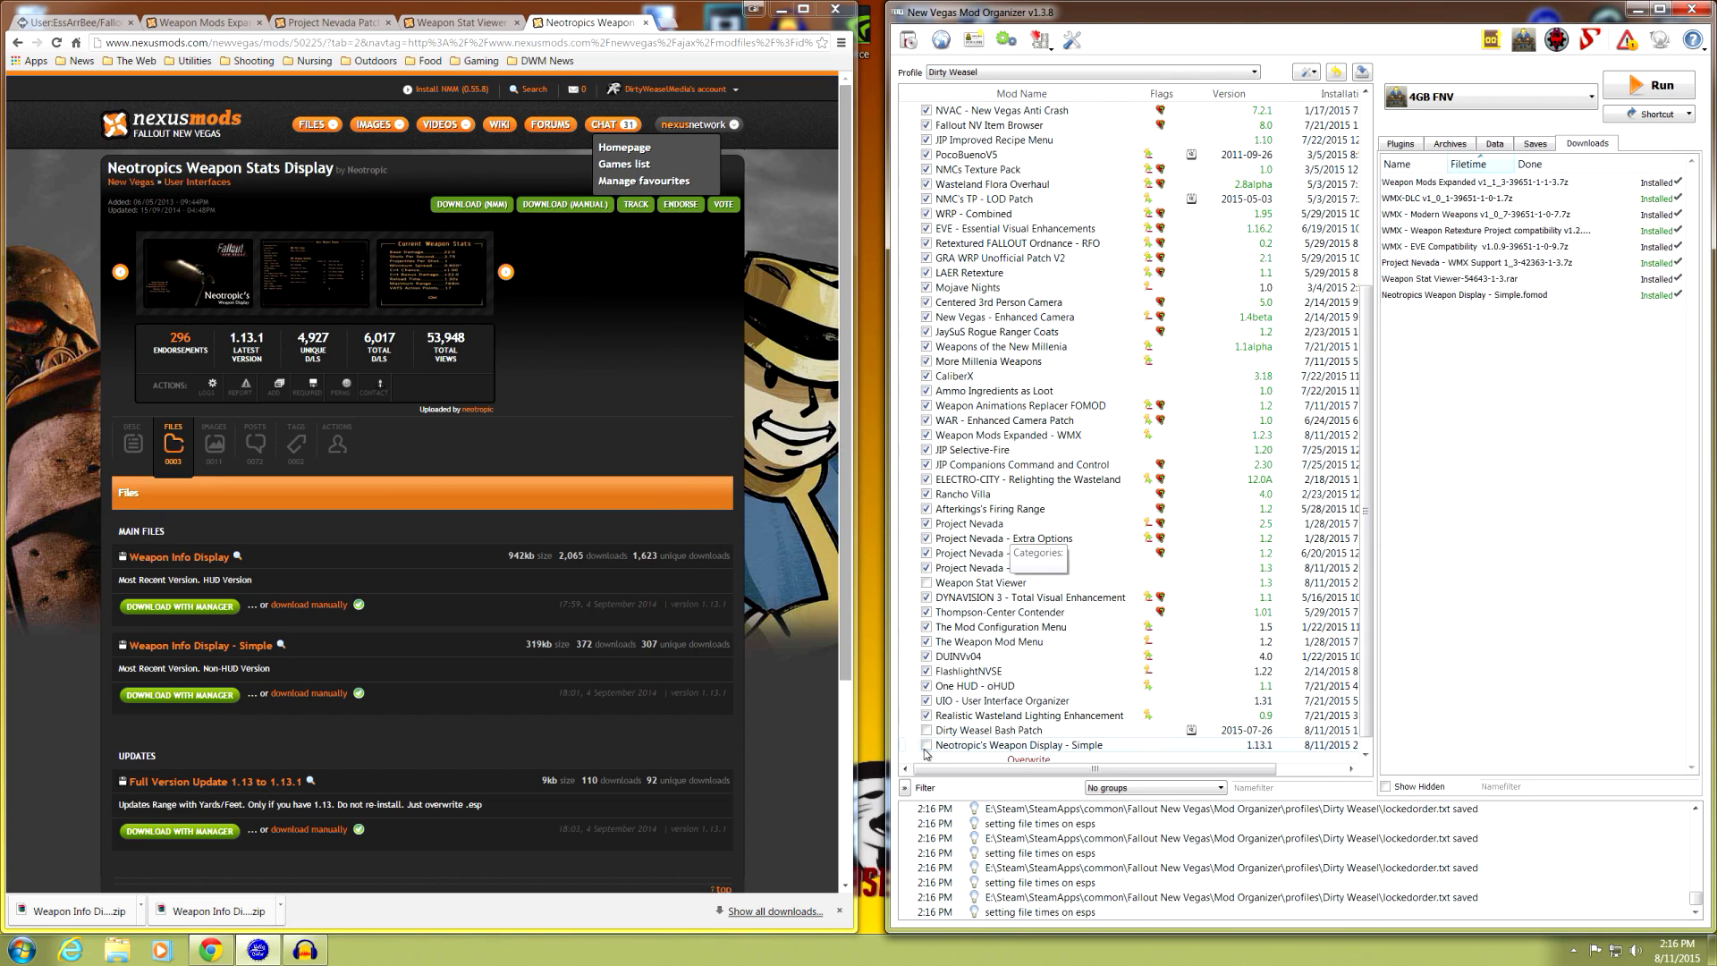
# - Add Neotropics Weapon Display.fomod from the desktop to the downloads and query its info with mod ID 50225, matching Weapon Info Display-50225-1-13-1.zip
pyautogui.click(803, 8)
pyautogui.moveTo(727, 284); pyautogui.dragTo(1501, 357)
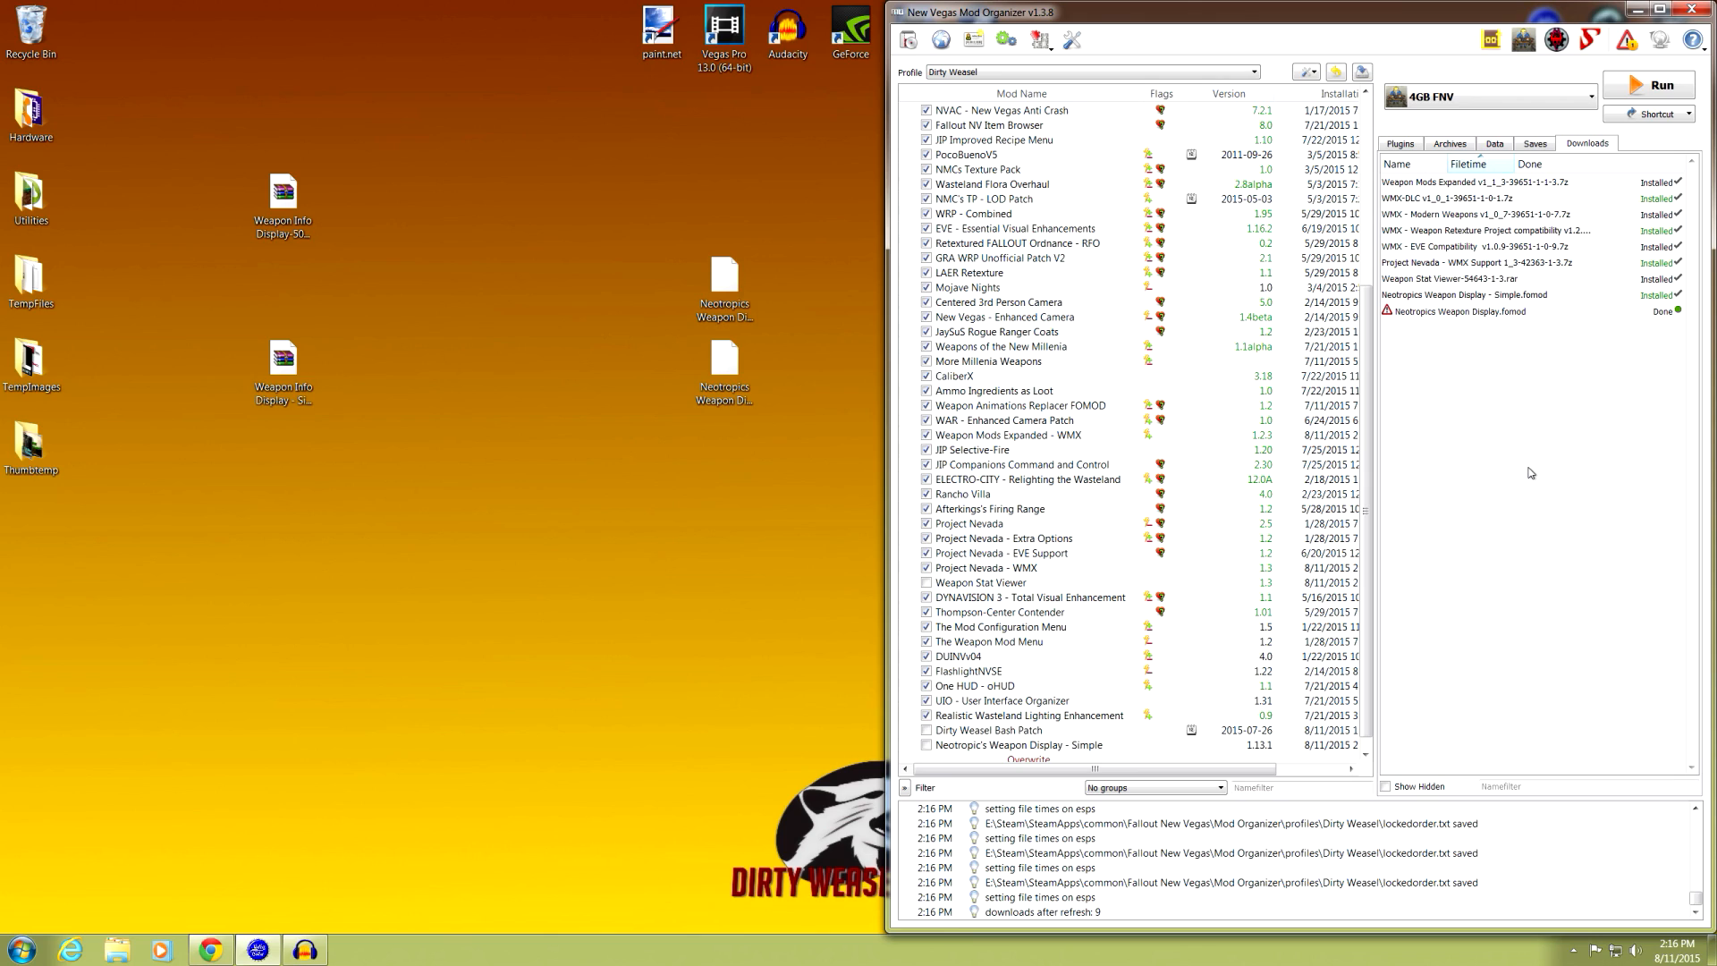
pyautogui.rightClick(1458, 313)
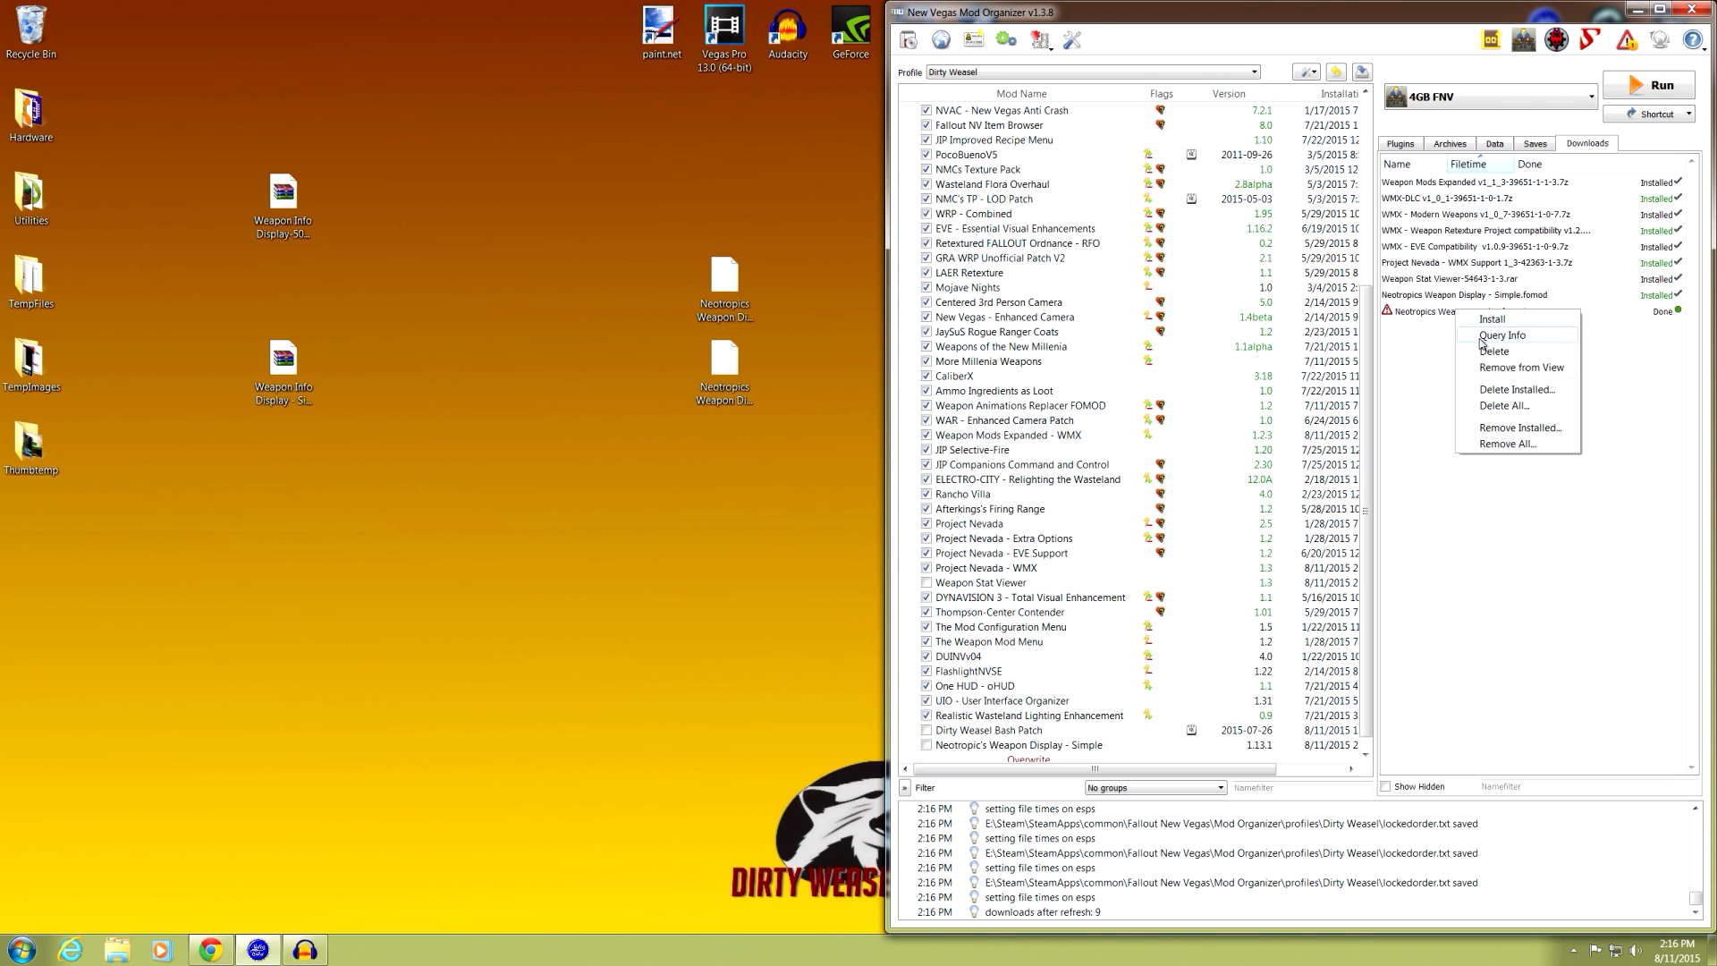
pyautogui.click(1483, 338)
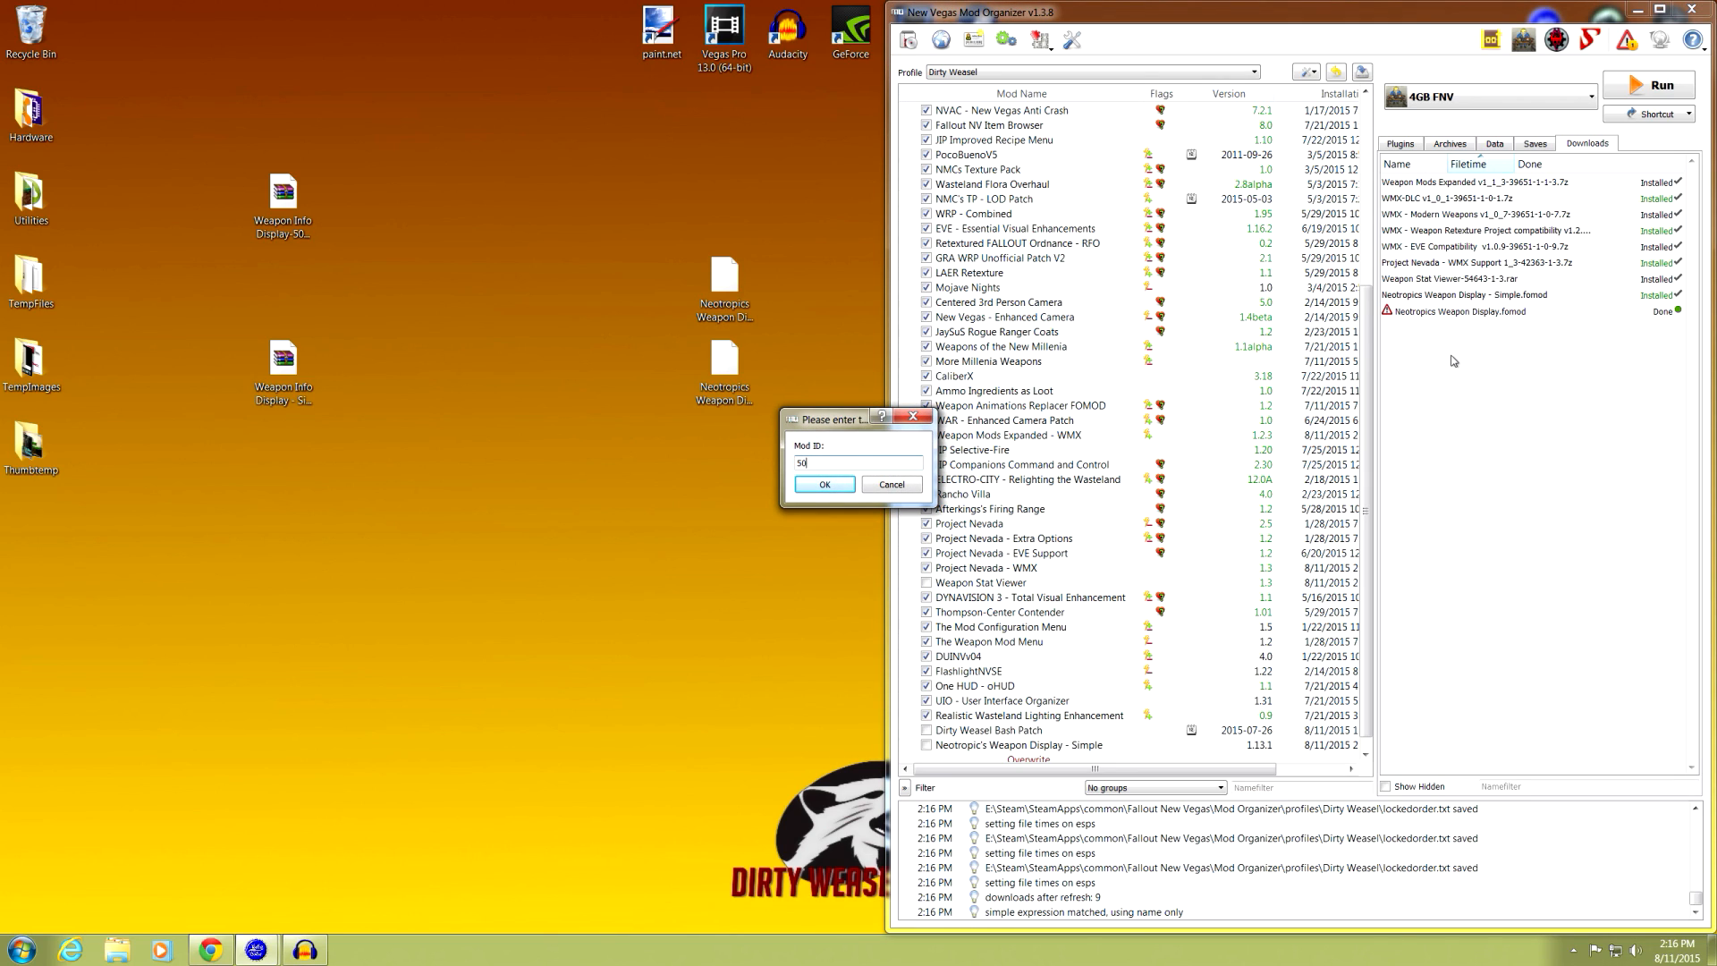
pyautogui.write('50225')
pyautogui.press('Return')
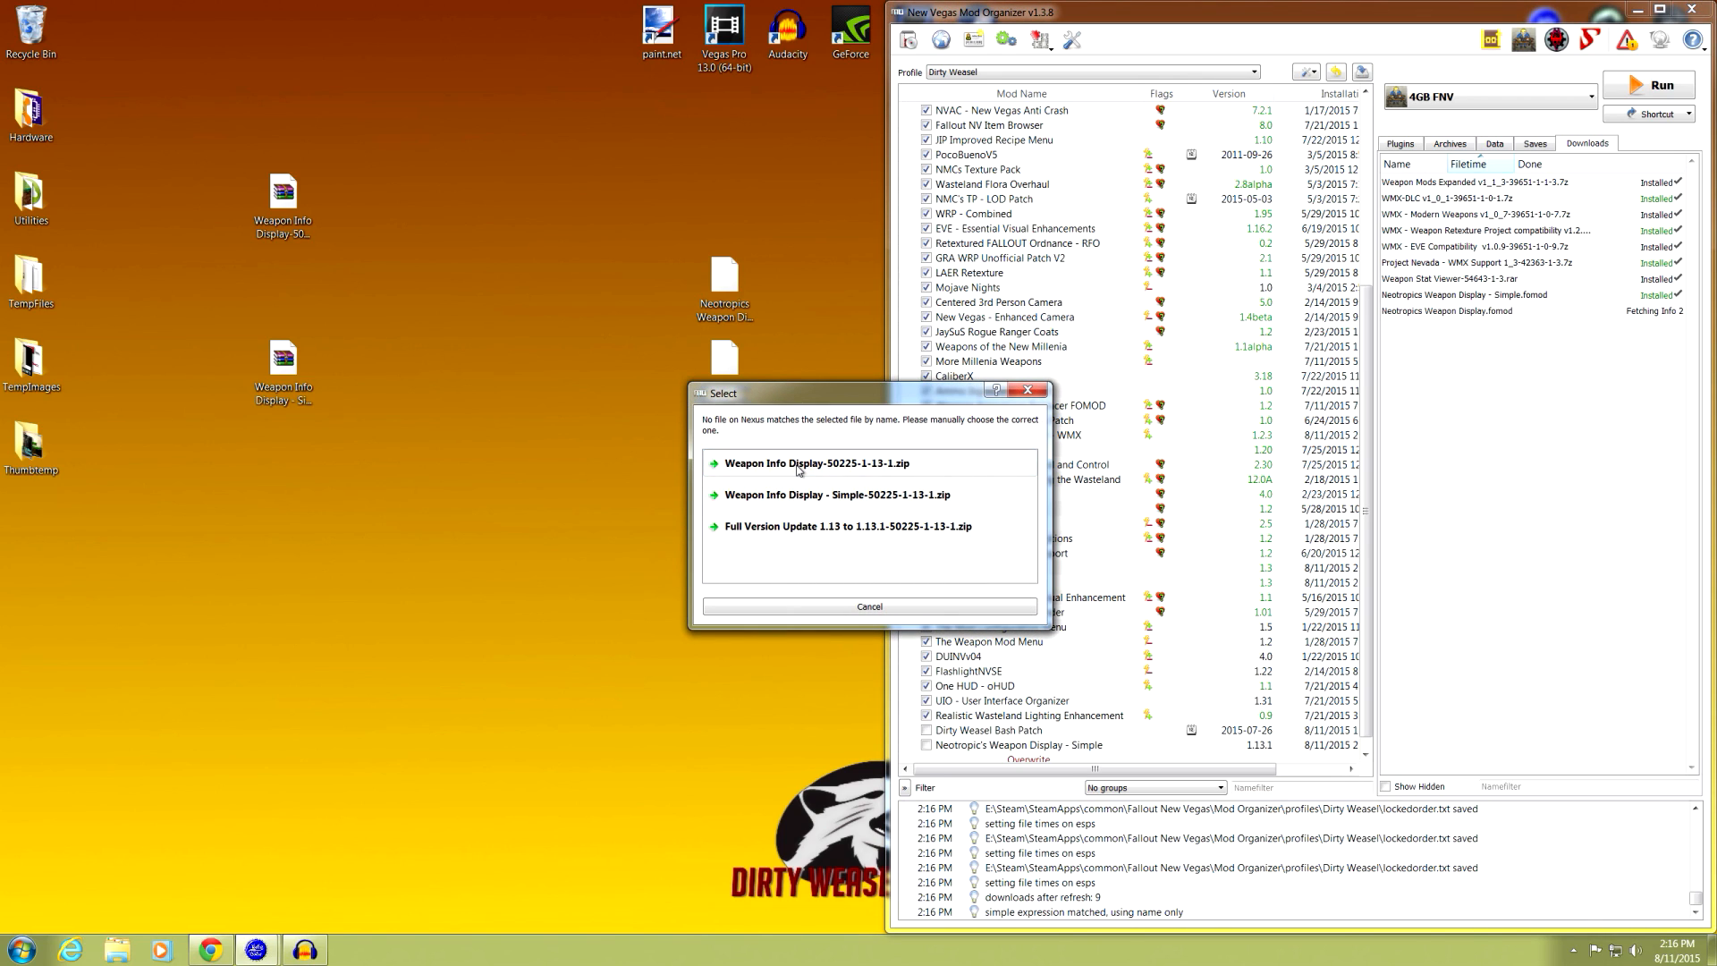
pyautogui.click(797, 467)
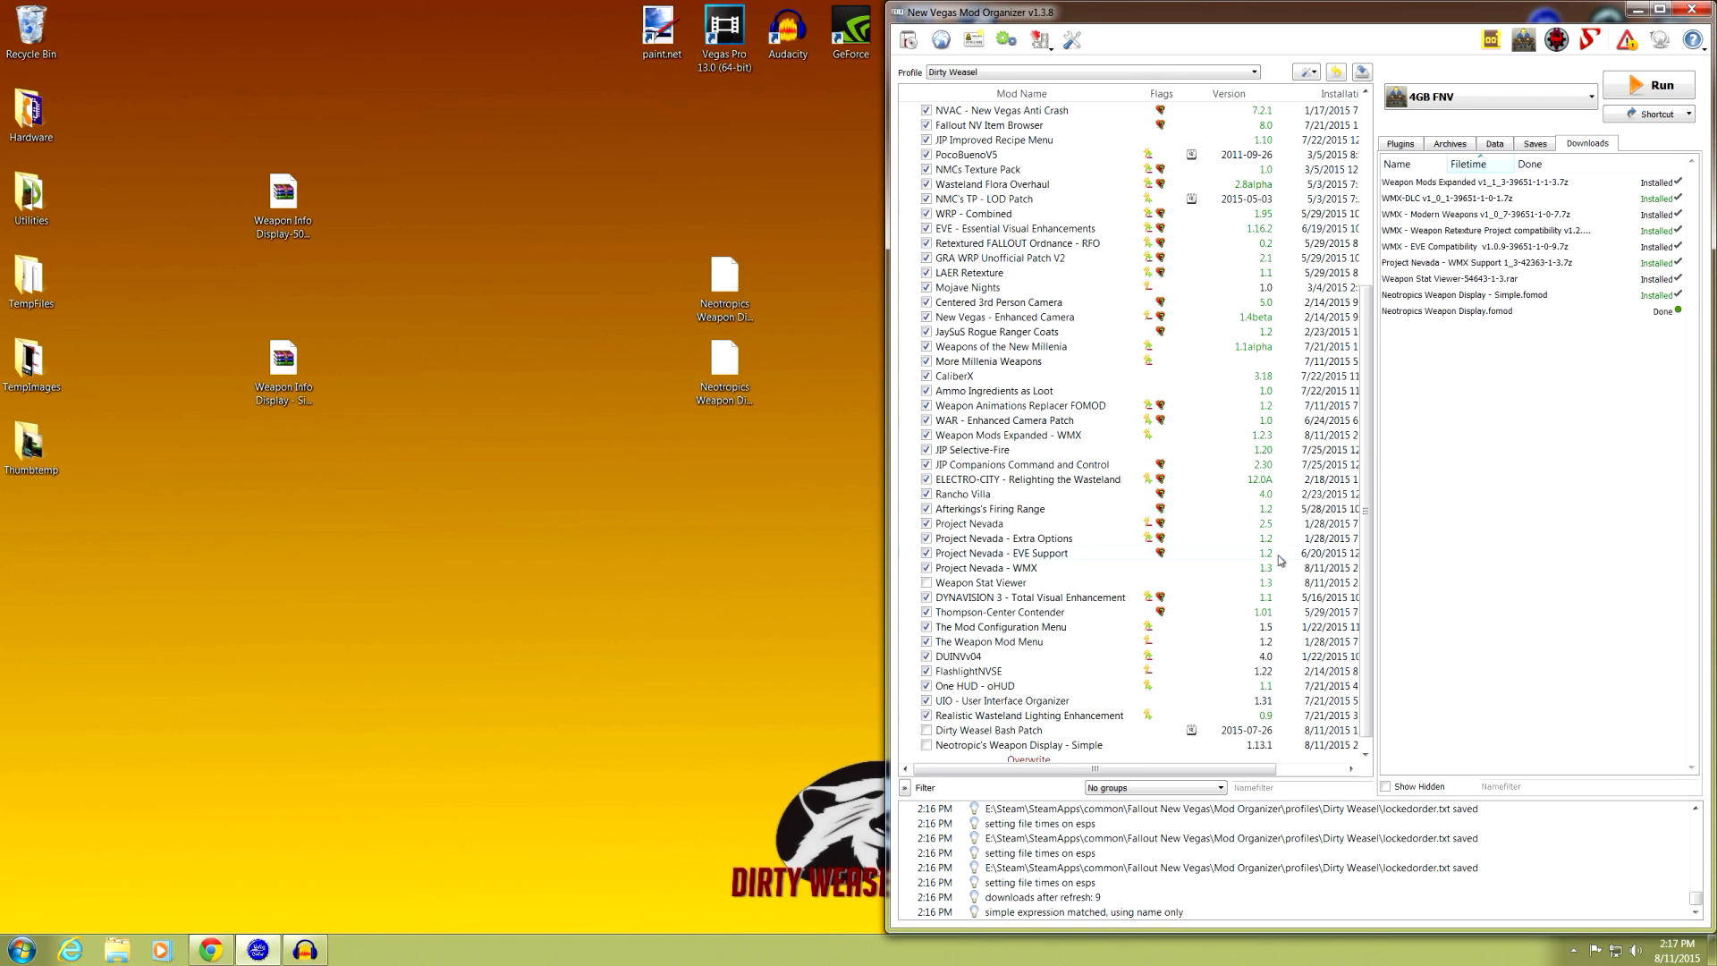
# - Cancel installing Neotropics Weapon Display.fomod over the existing mod and remove Neotropic's Weapon Display - Simple from the mod list
pyautogui.doubleClick(1484, 313)
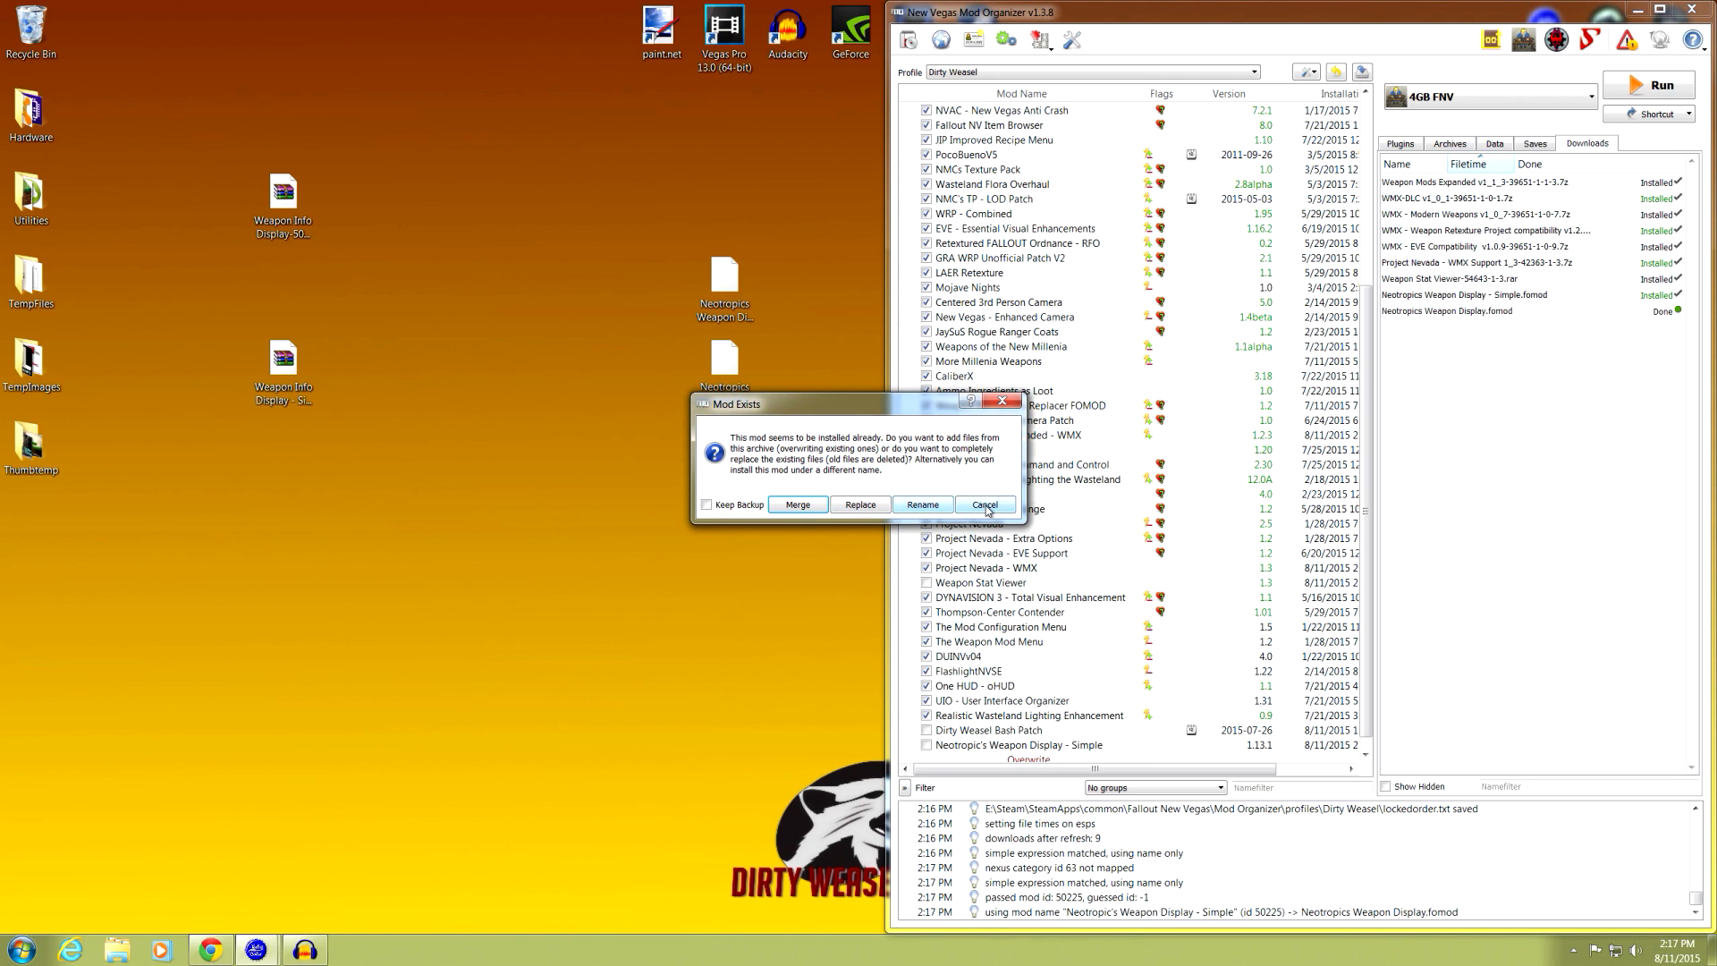
pyautogui.click(987, 506)
pyautogui.rightClick(1032, 750)
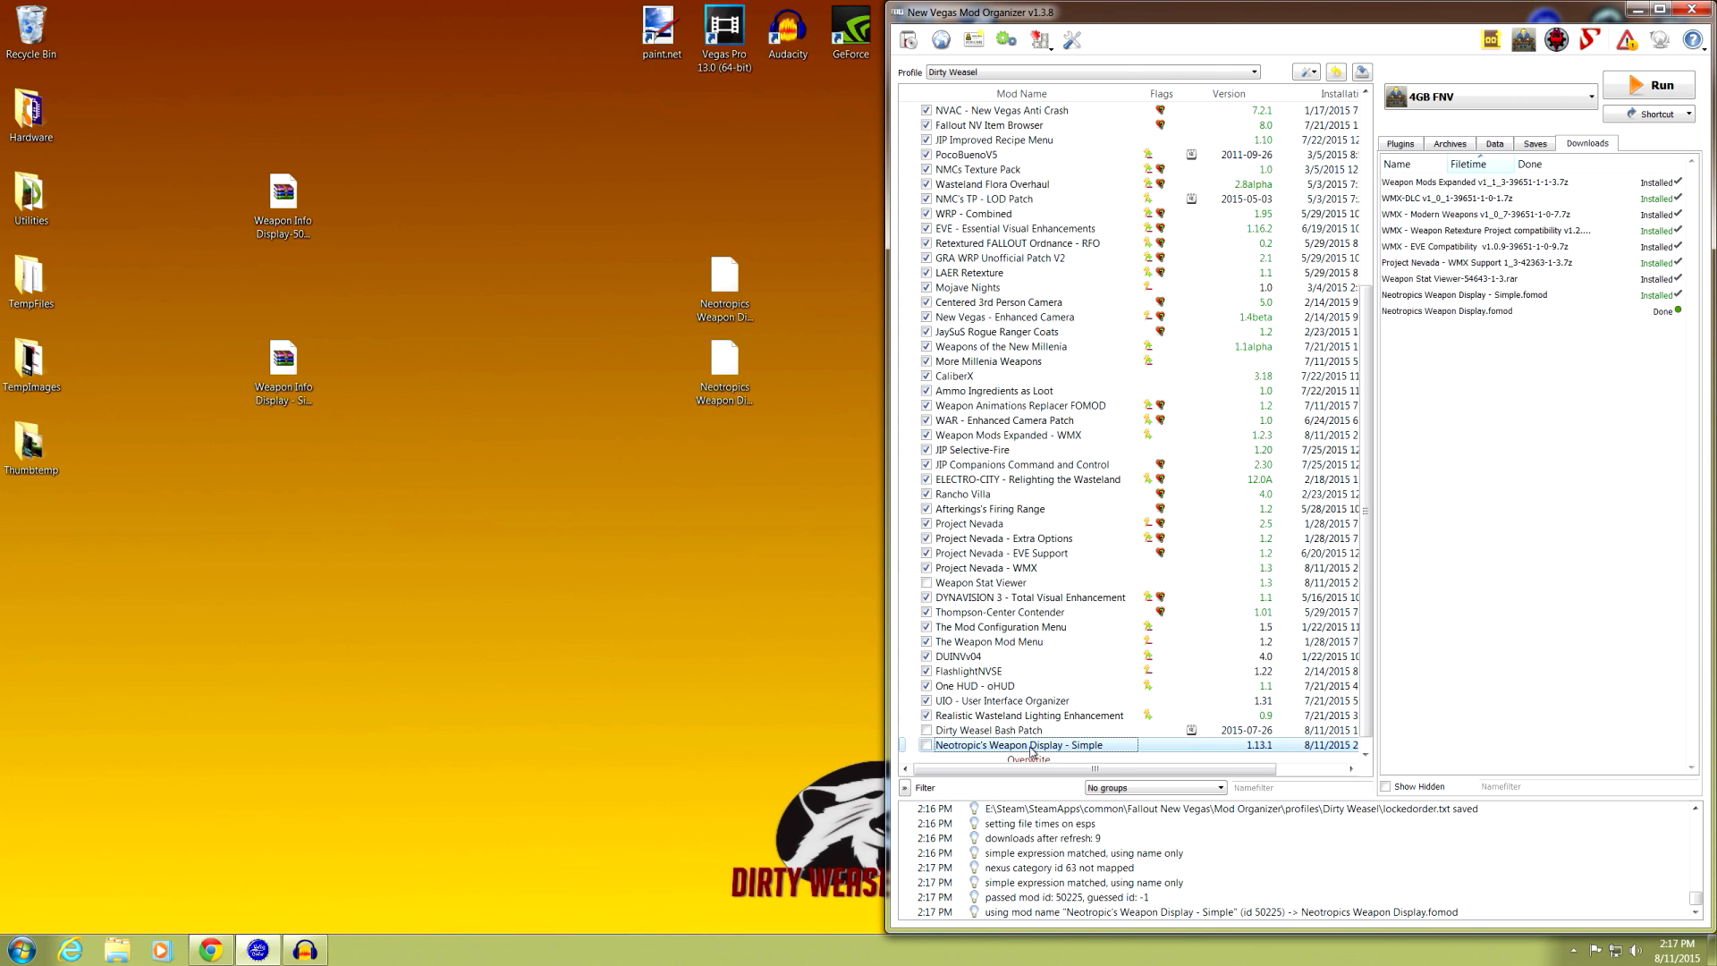
pyautogui.click(1058, 834)
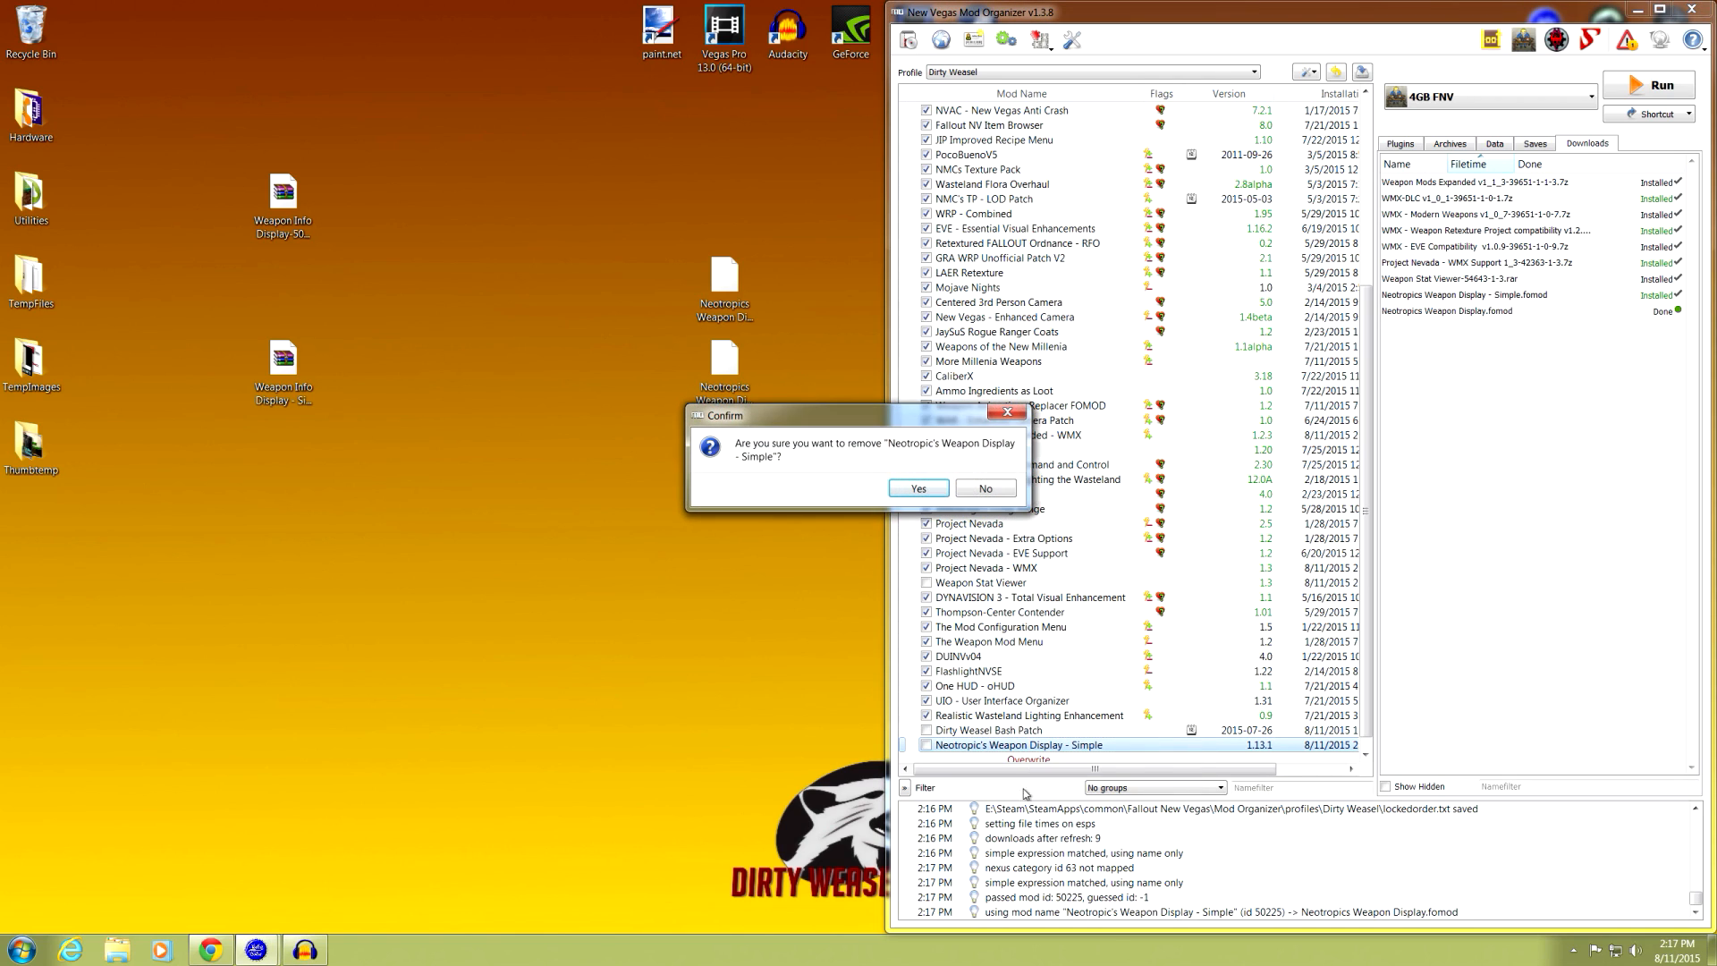
pyautogui.click(905, 494)
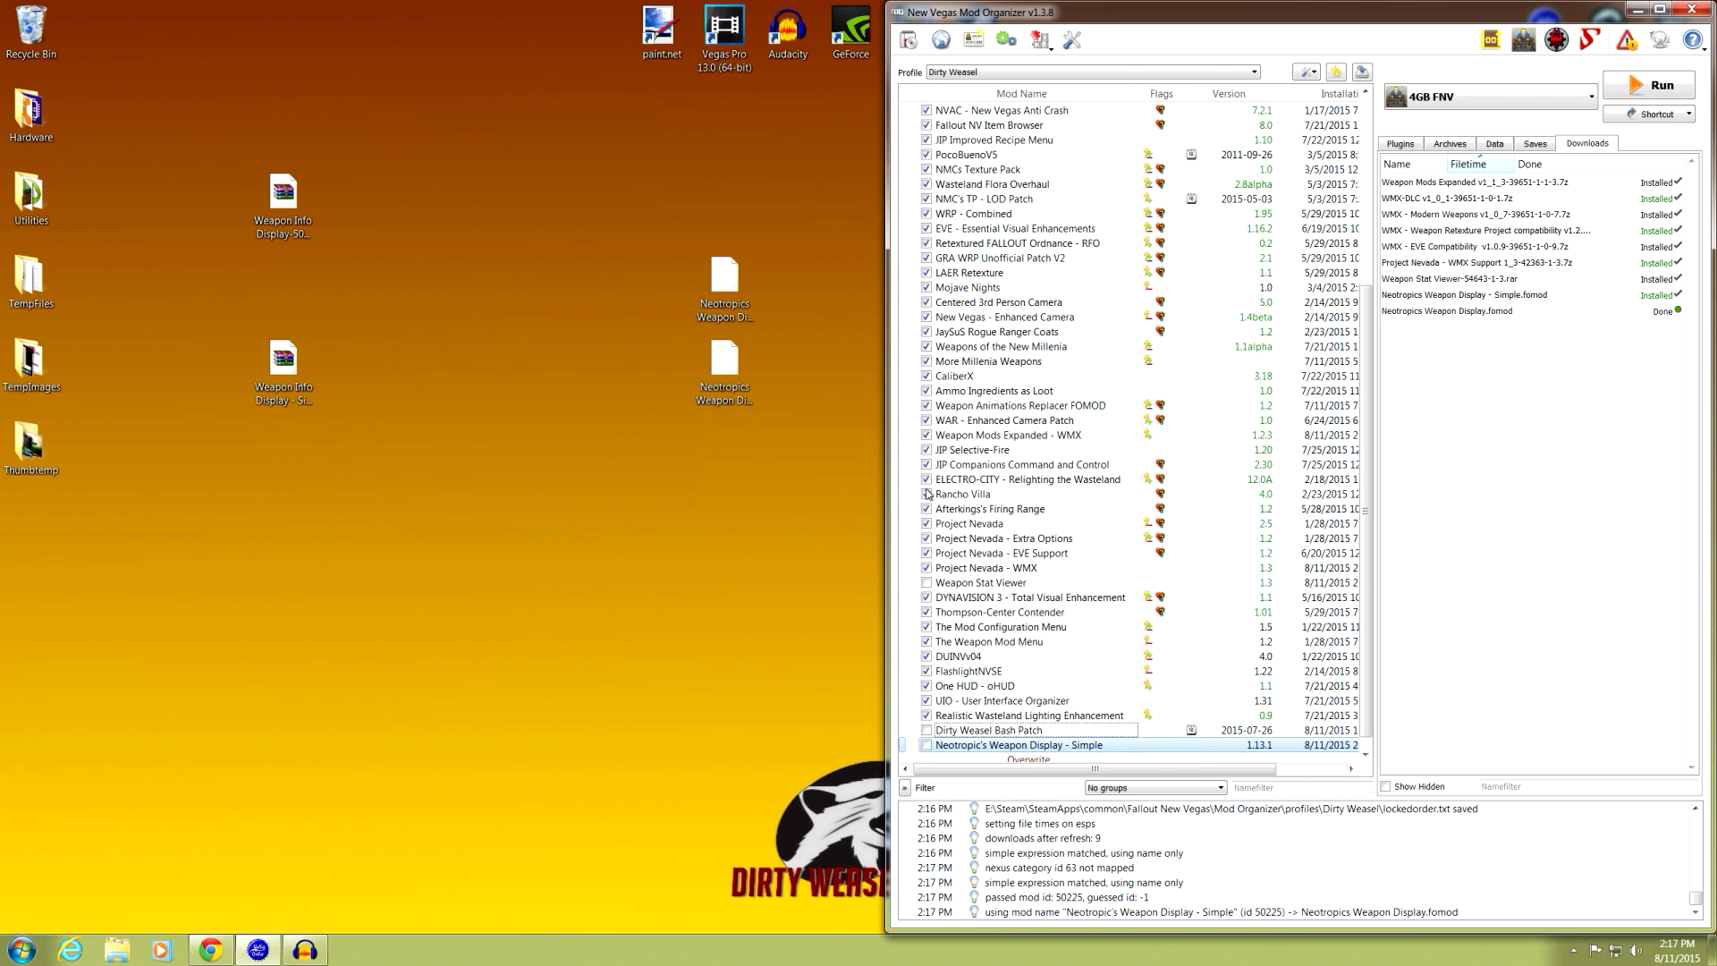
# - Launch the installer of Neotropics Weapon Display.fomod and preview each left and right, abbreviated and long layout, finishing on Right Right Long
pyautogui.doubleClick(1446, 311)
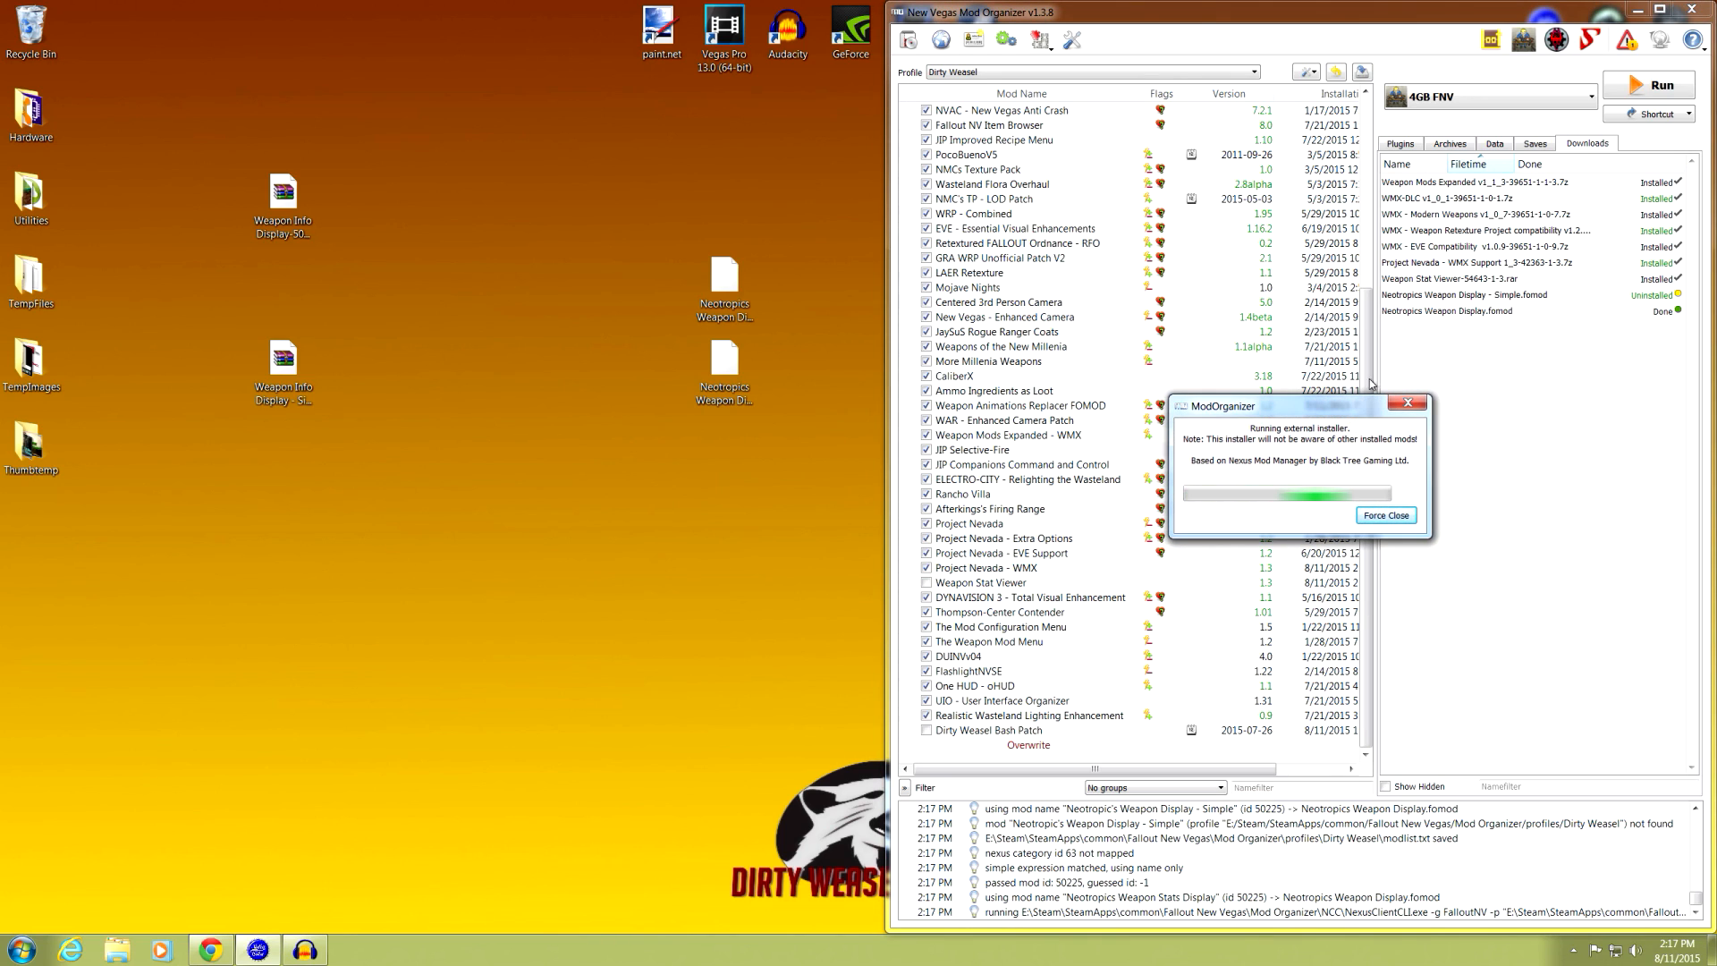
pyautogui.moveTo(820, 293); pyautogui.dragTo(918, 280)
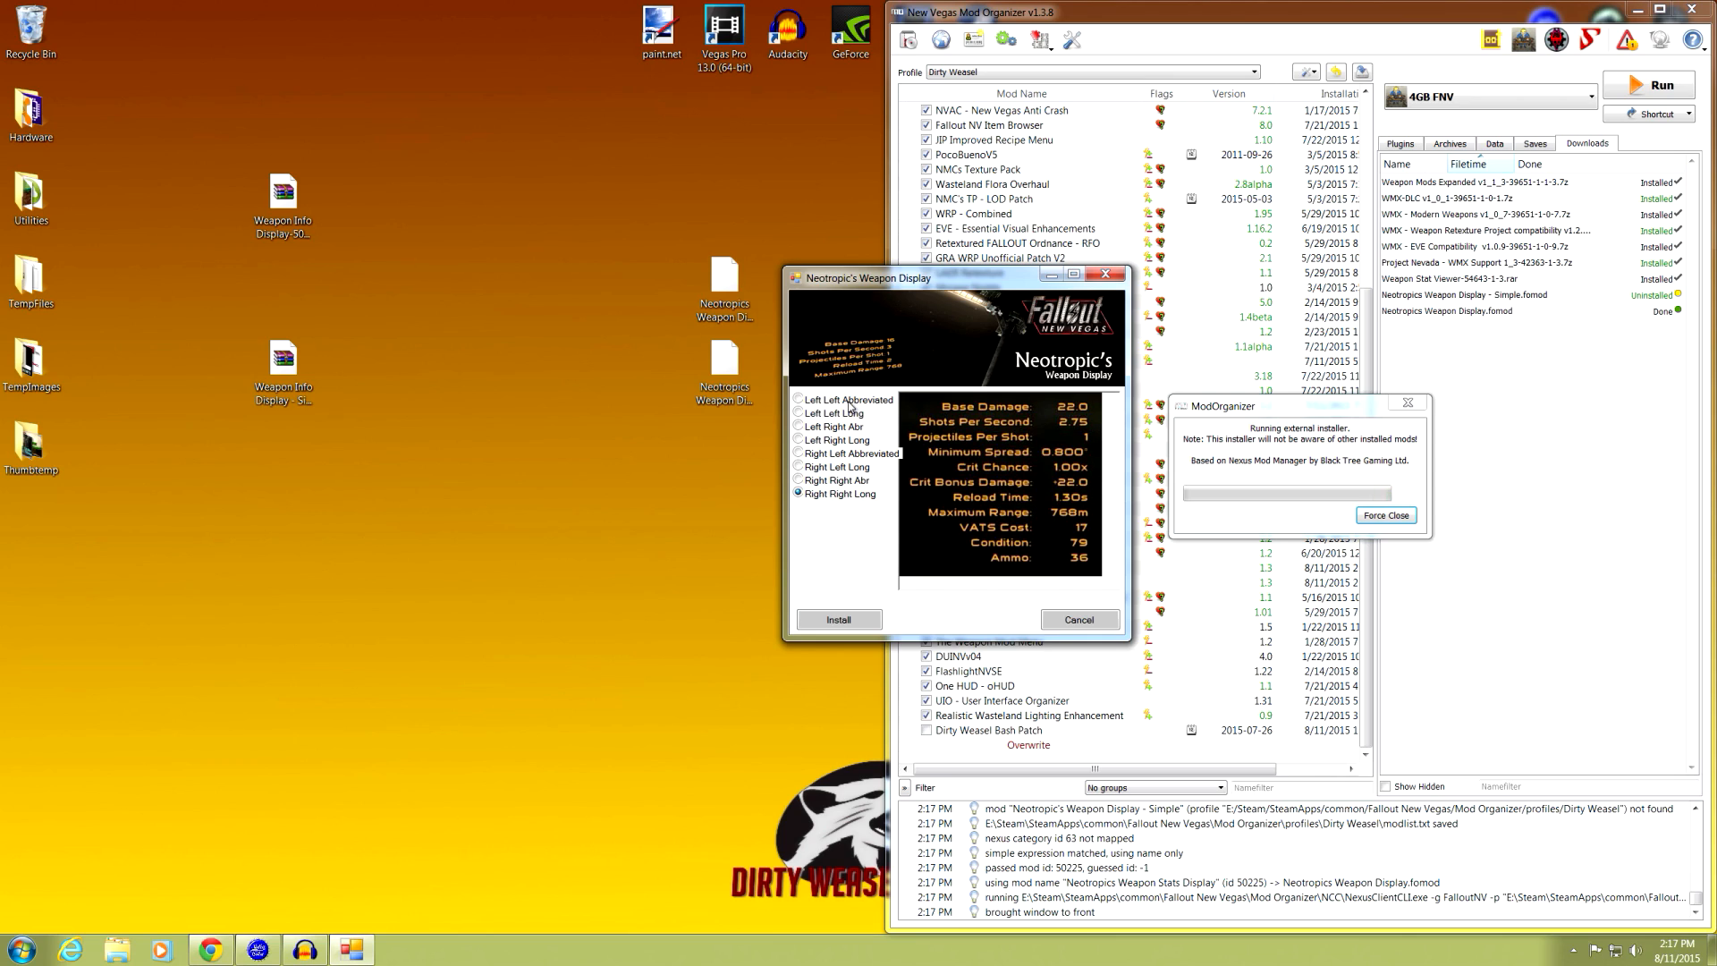
pyautogui.click(798, 402)
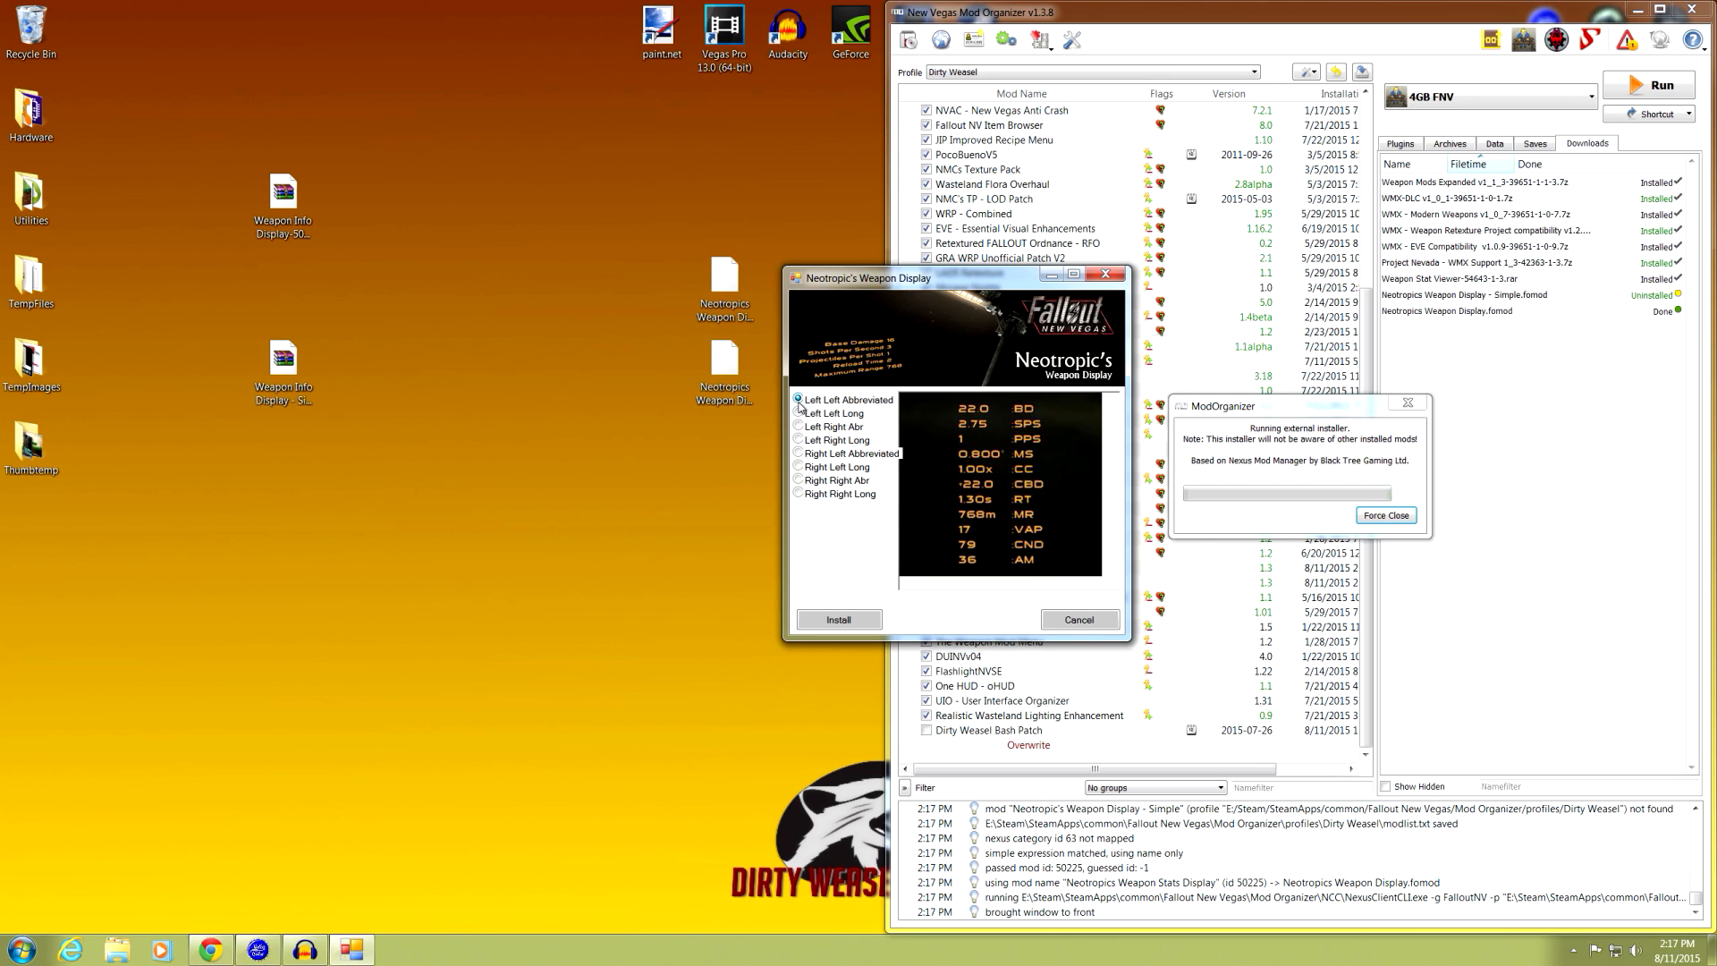
pyautogui.click(799, 414)
pyautogui.click(799, 427)
pyautogui.click(799, 440)
pyautogui.click(799, 454)
pyautogui.click(799, 467)
pyautogui.click(799, 481)
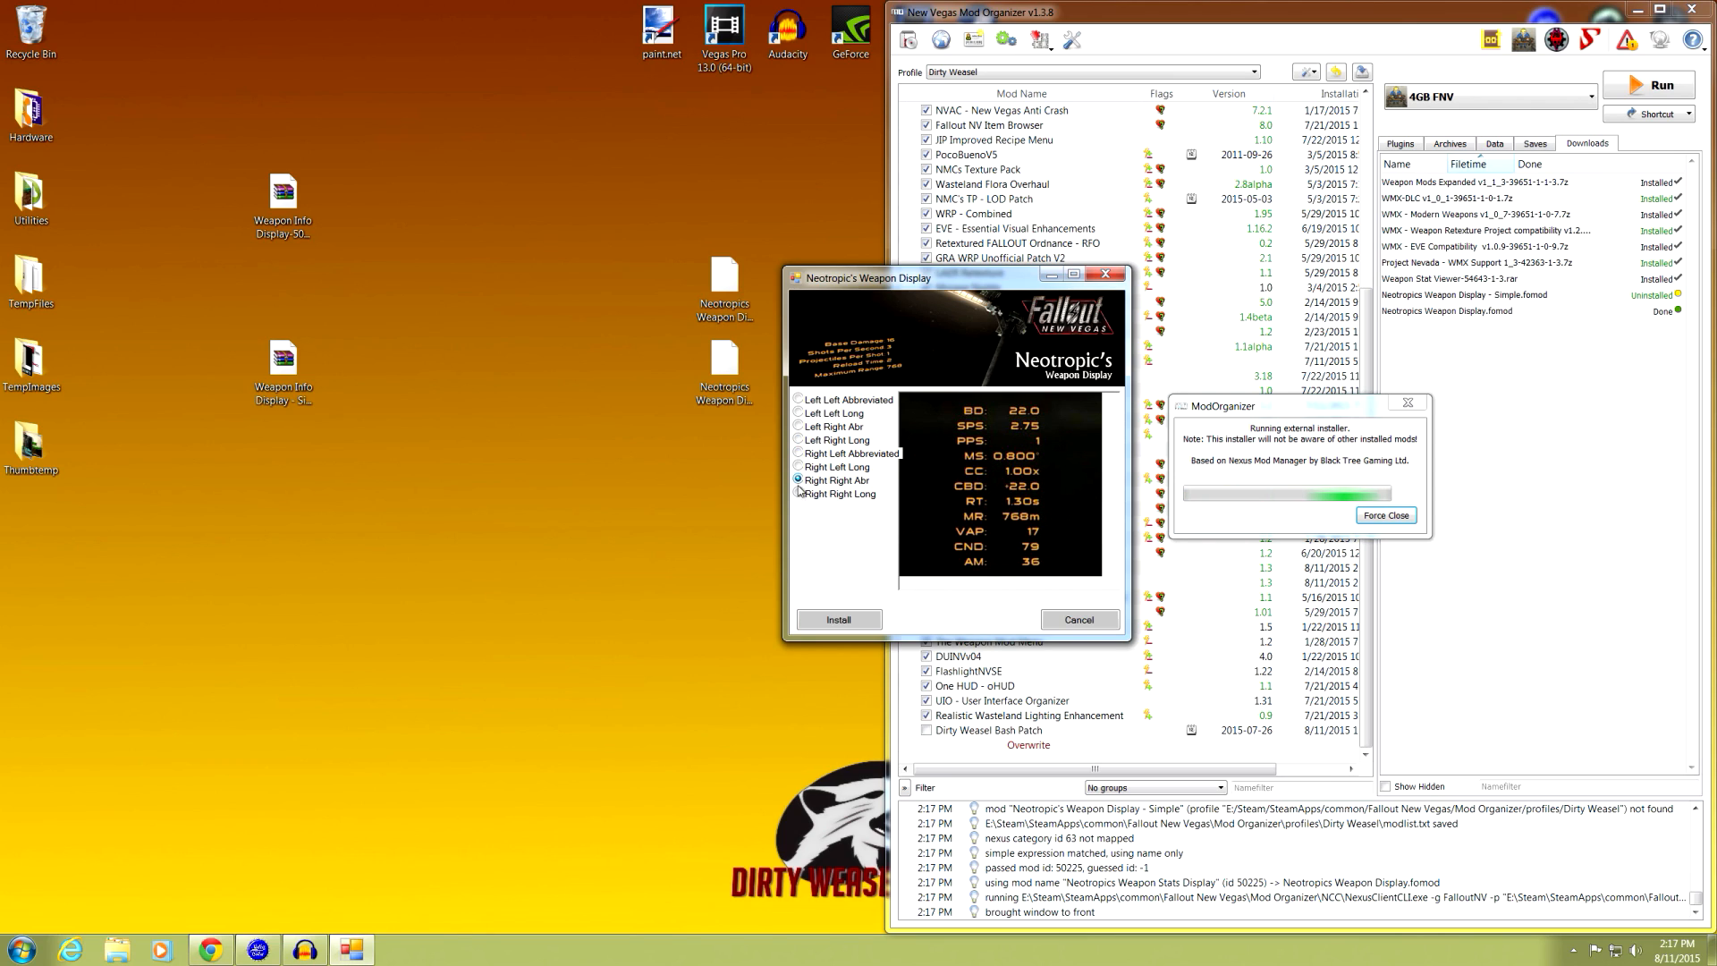
pyautogui.click(799, 493)
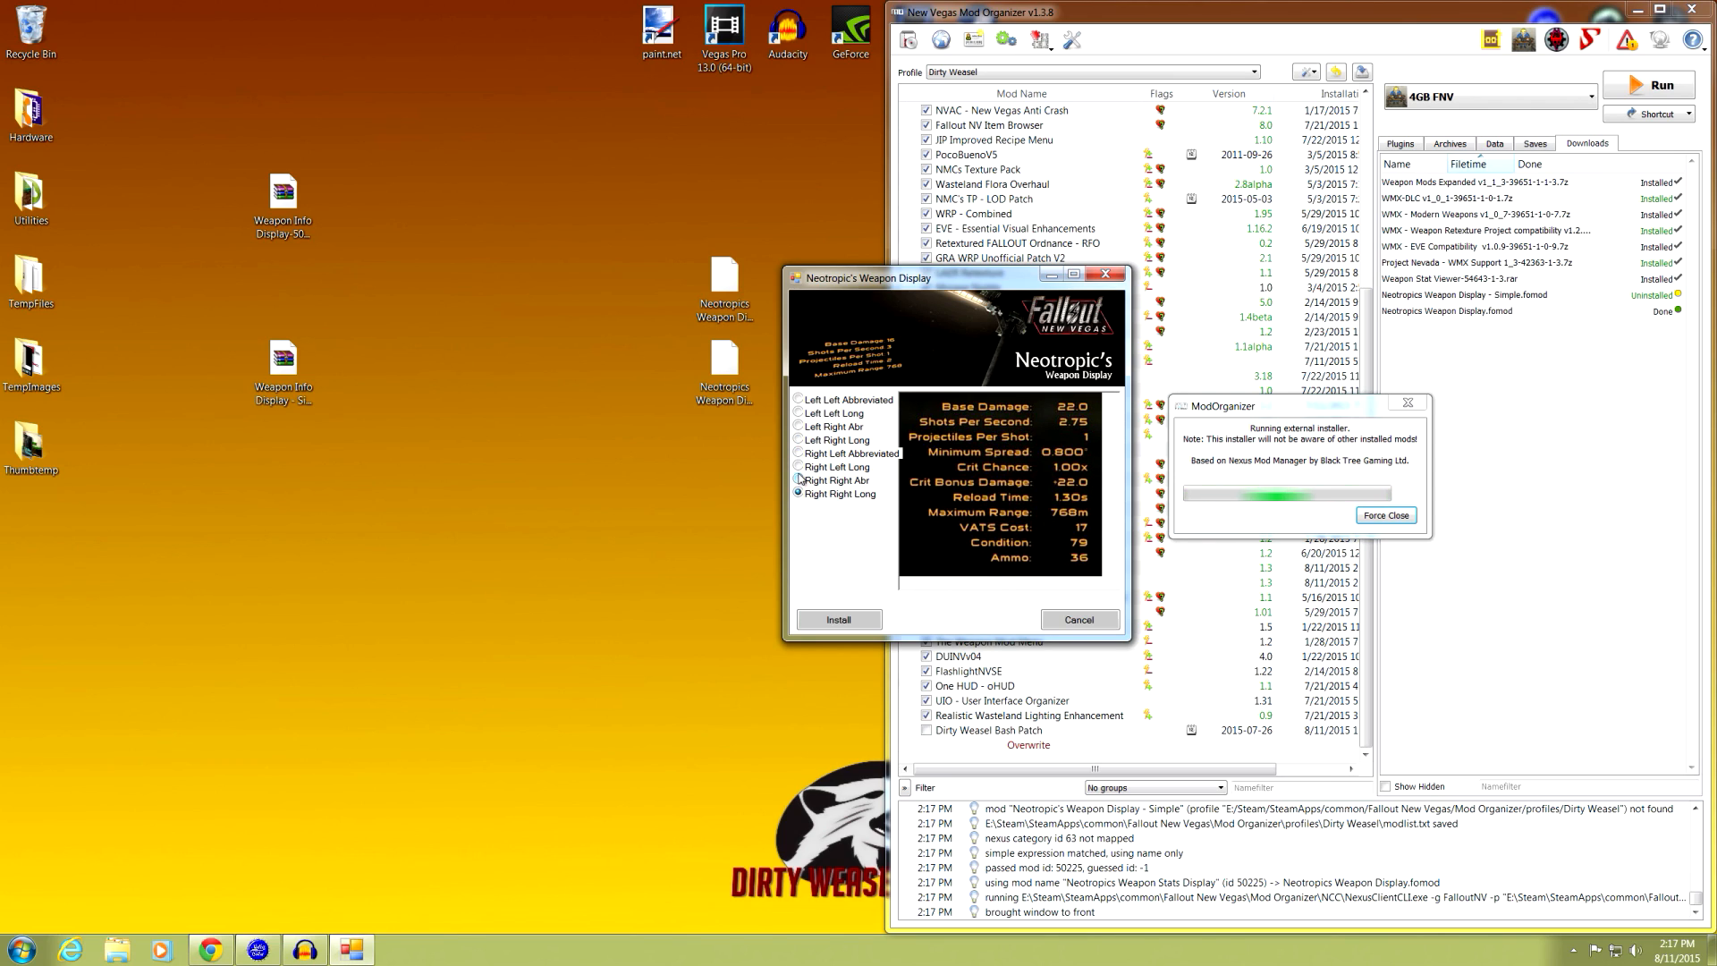
pyautogui.click(798, 467)
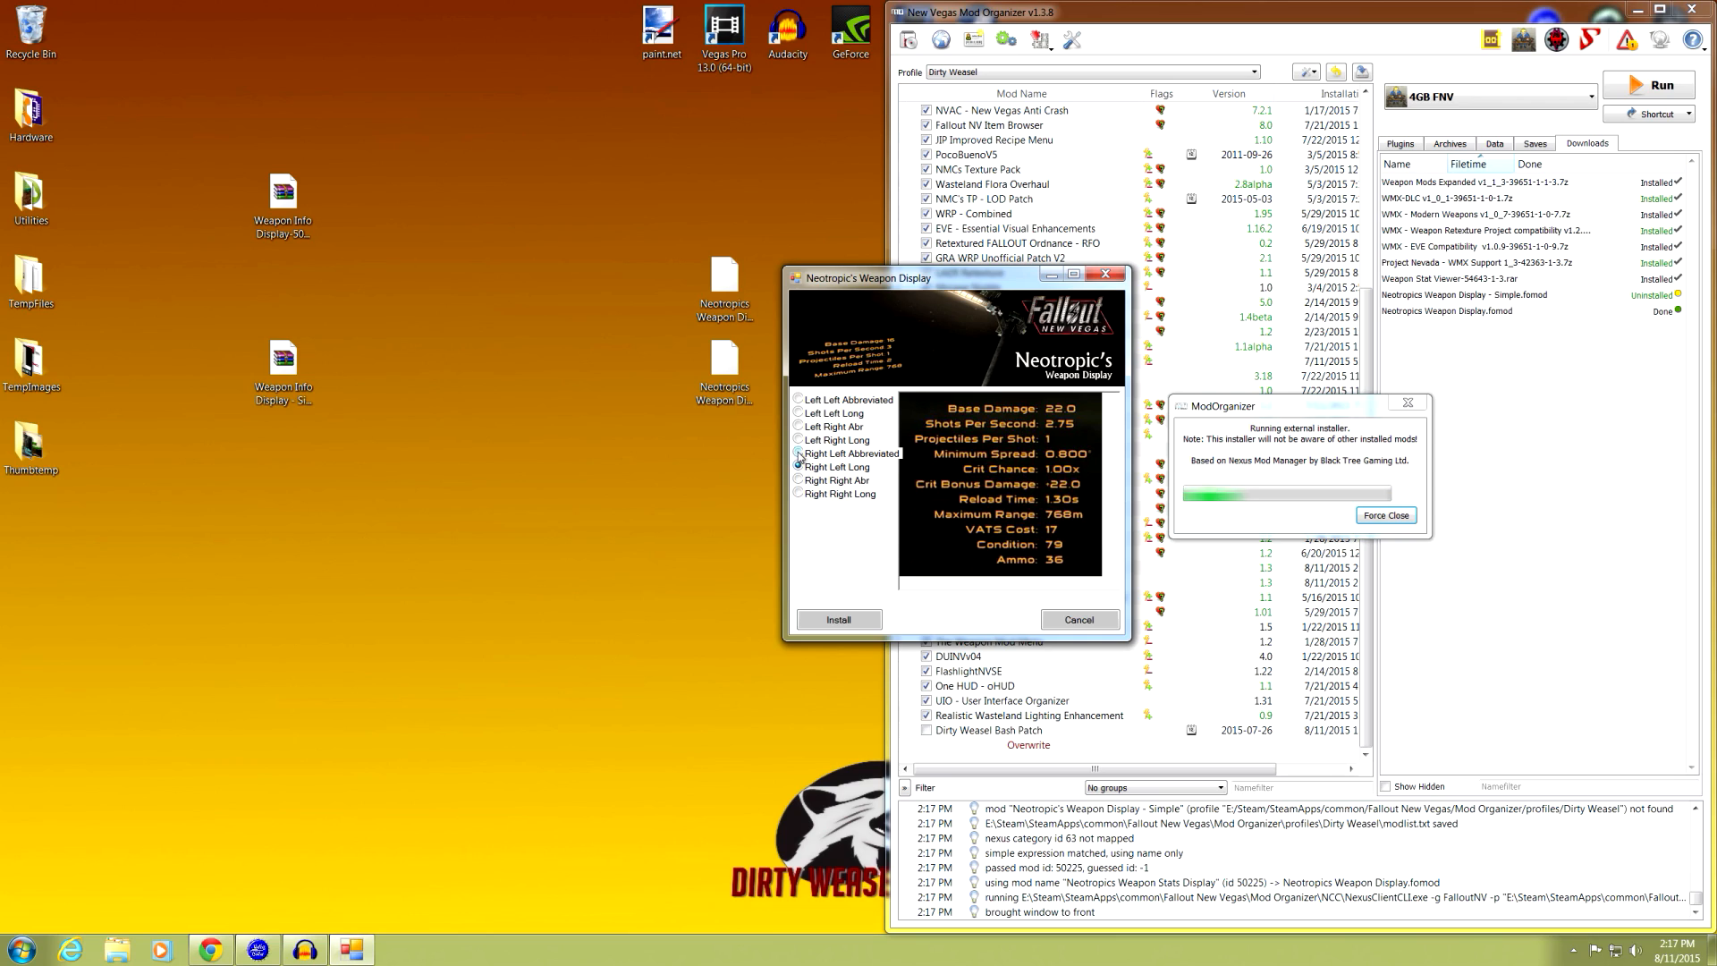
pyautogui.click(798, 454)
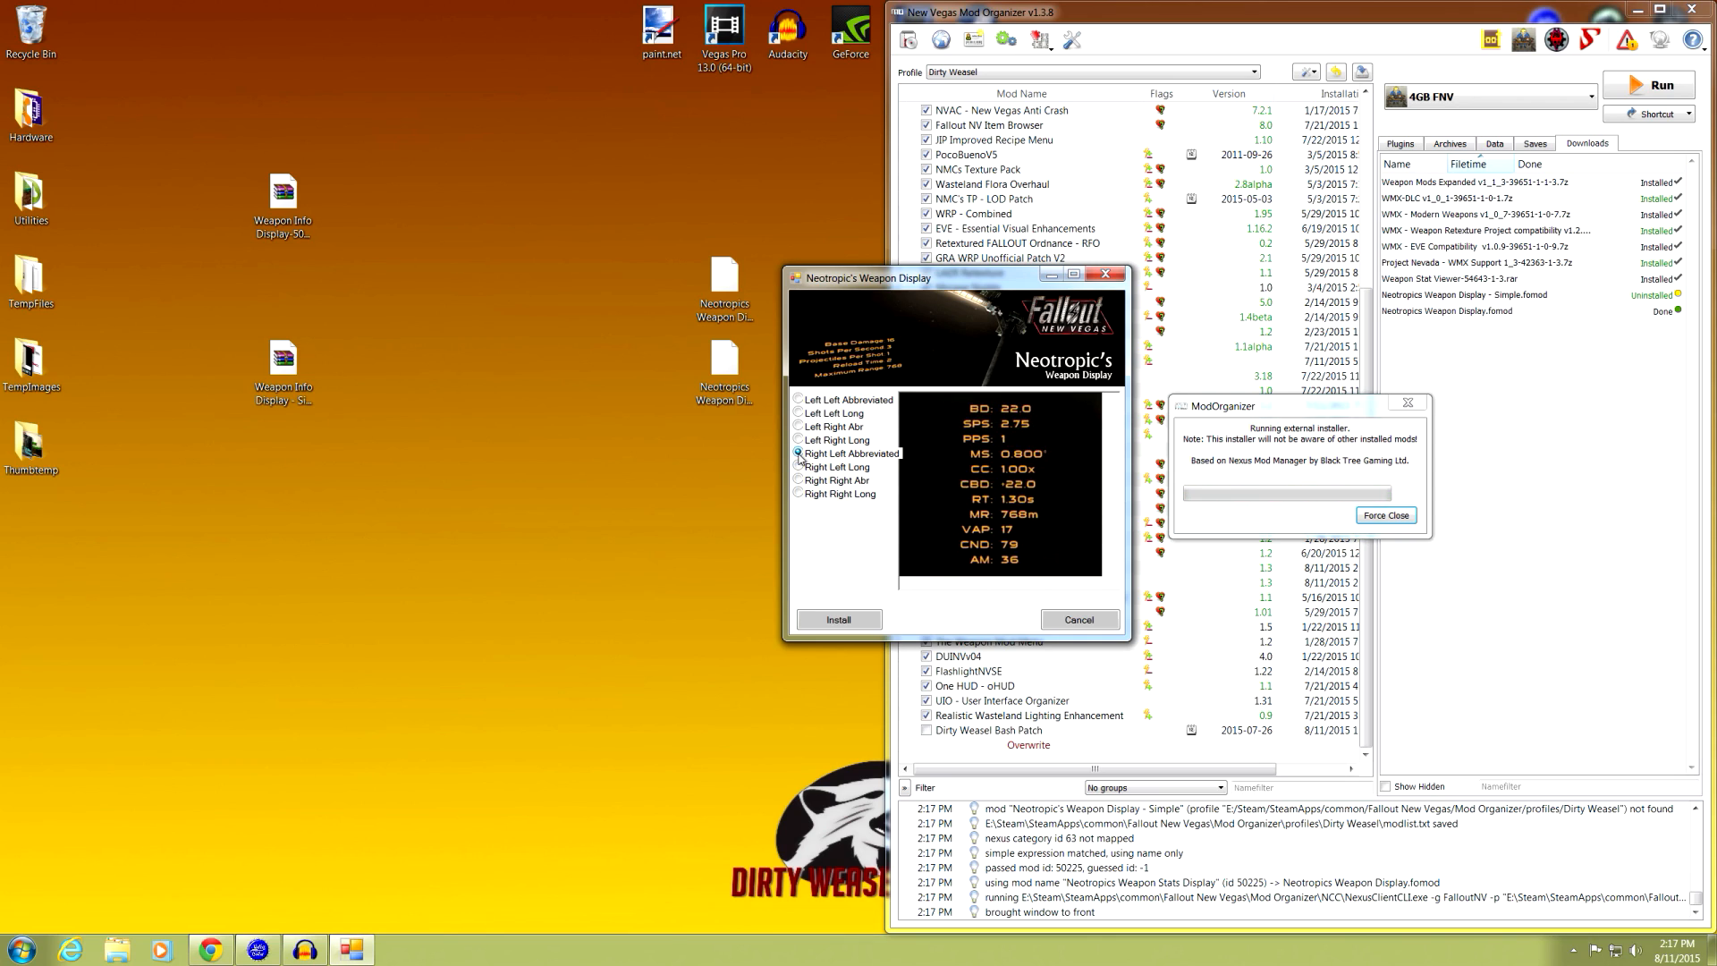
pyautogui.click(799, 466)
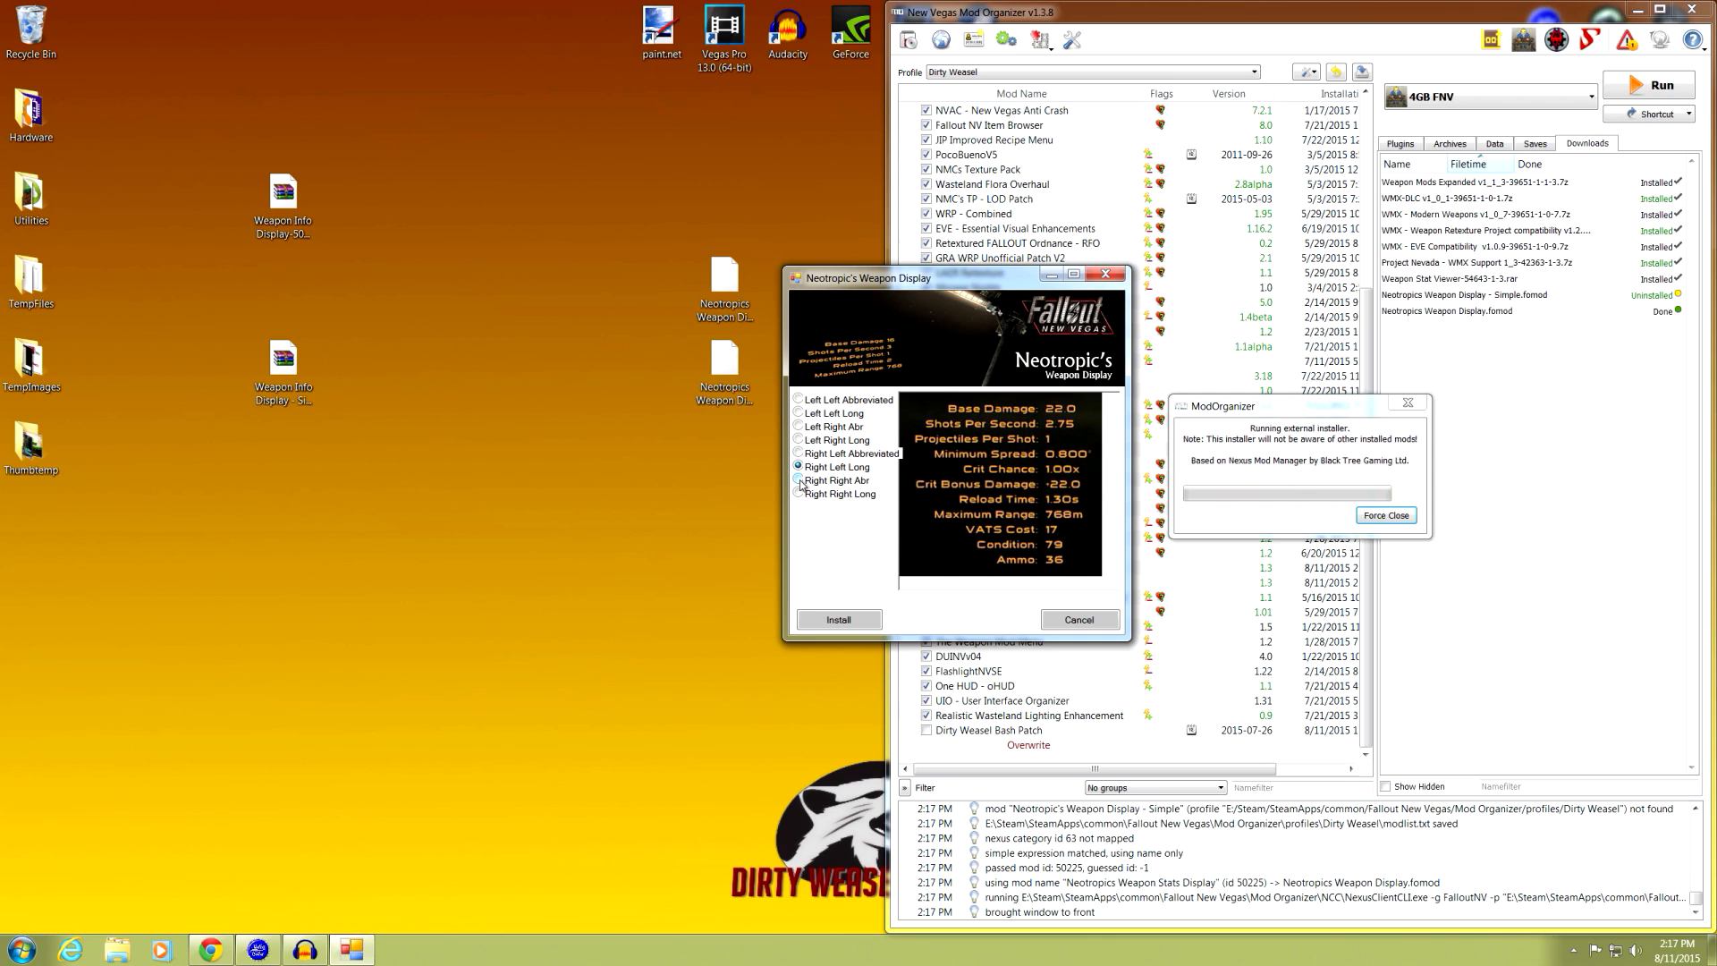
pyautogui.click(799, 480)
pyautogui.click(799, 494)
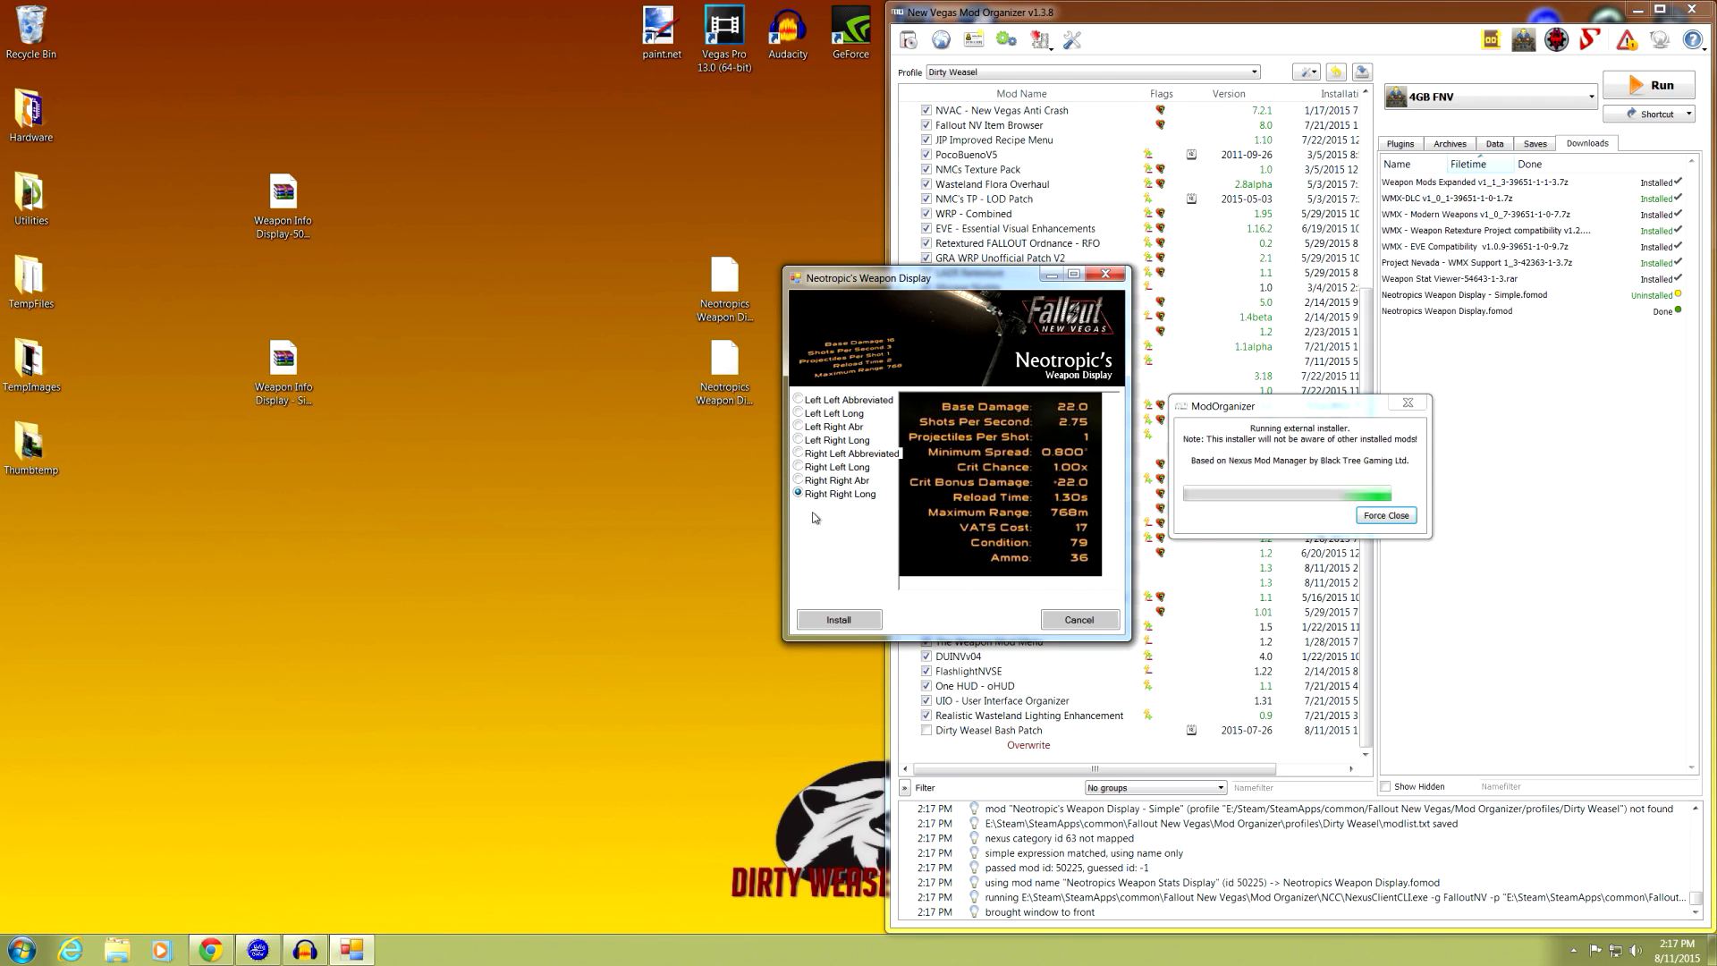
# - Install Neotropic's Weapon Display with the chosen layout and enable it directly below One HUD - oHUD in the mod list
pyautogui.click(844, 617)
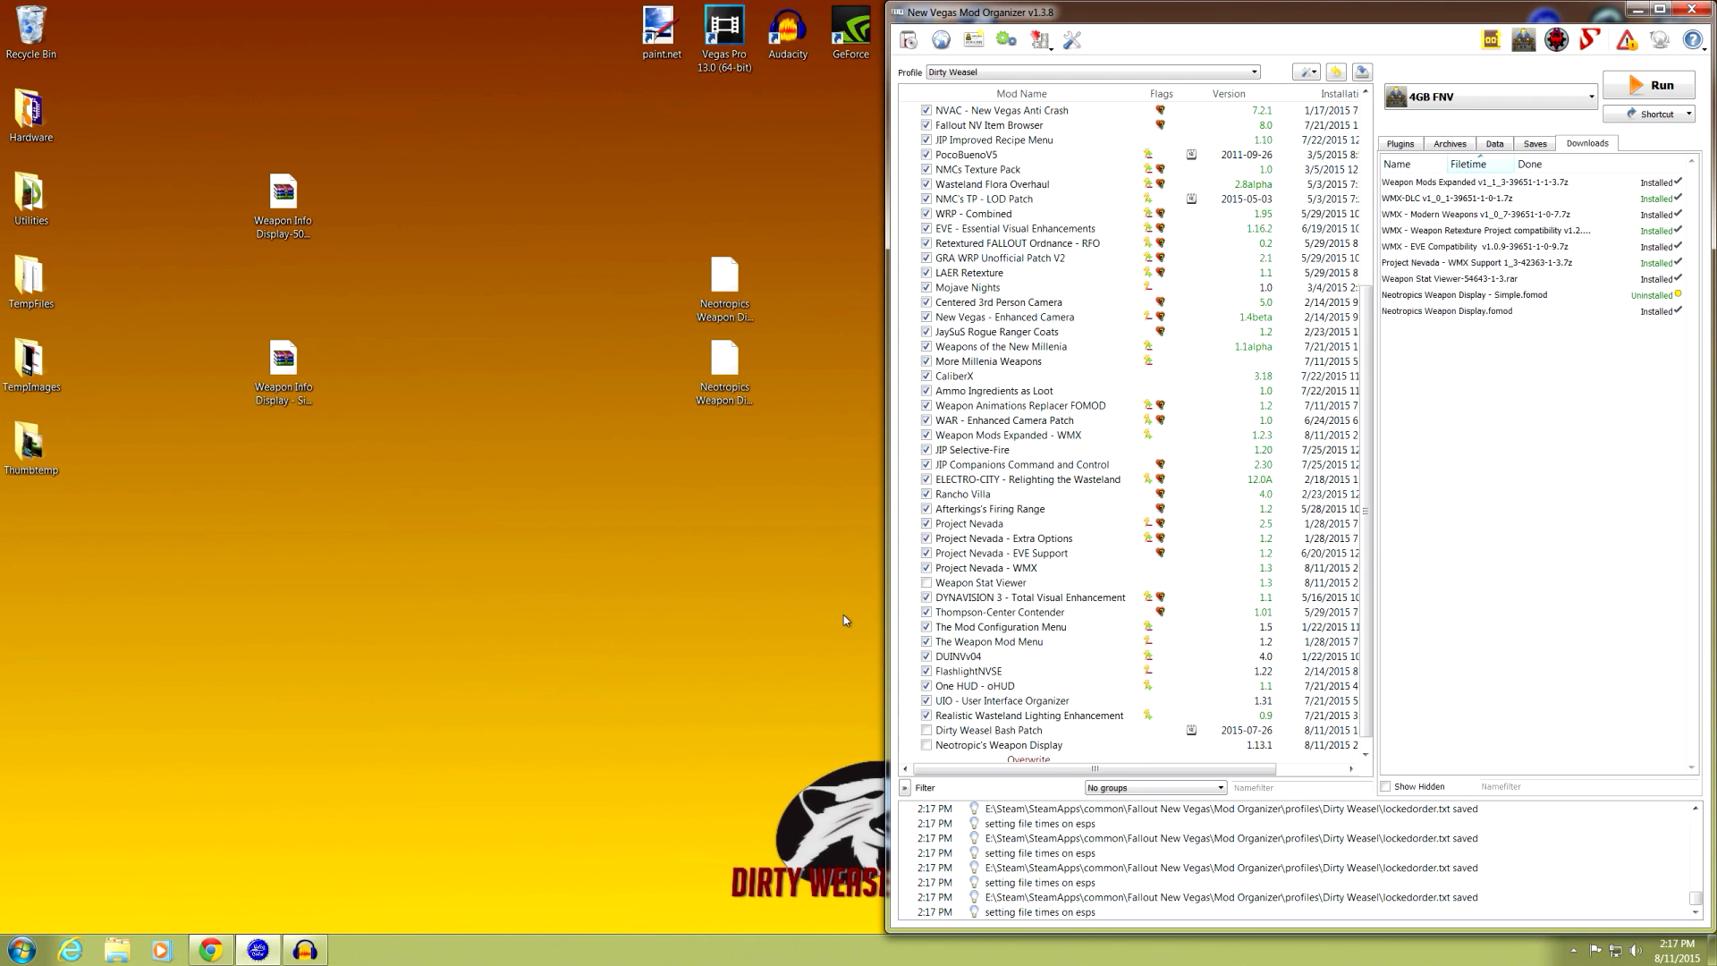
pyautogui.click(926, 745)
pyautogui.click(989, 750)
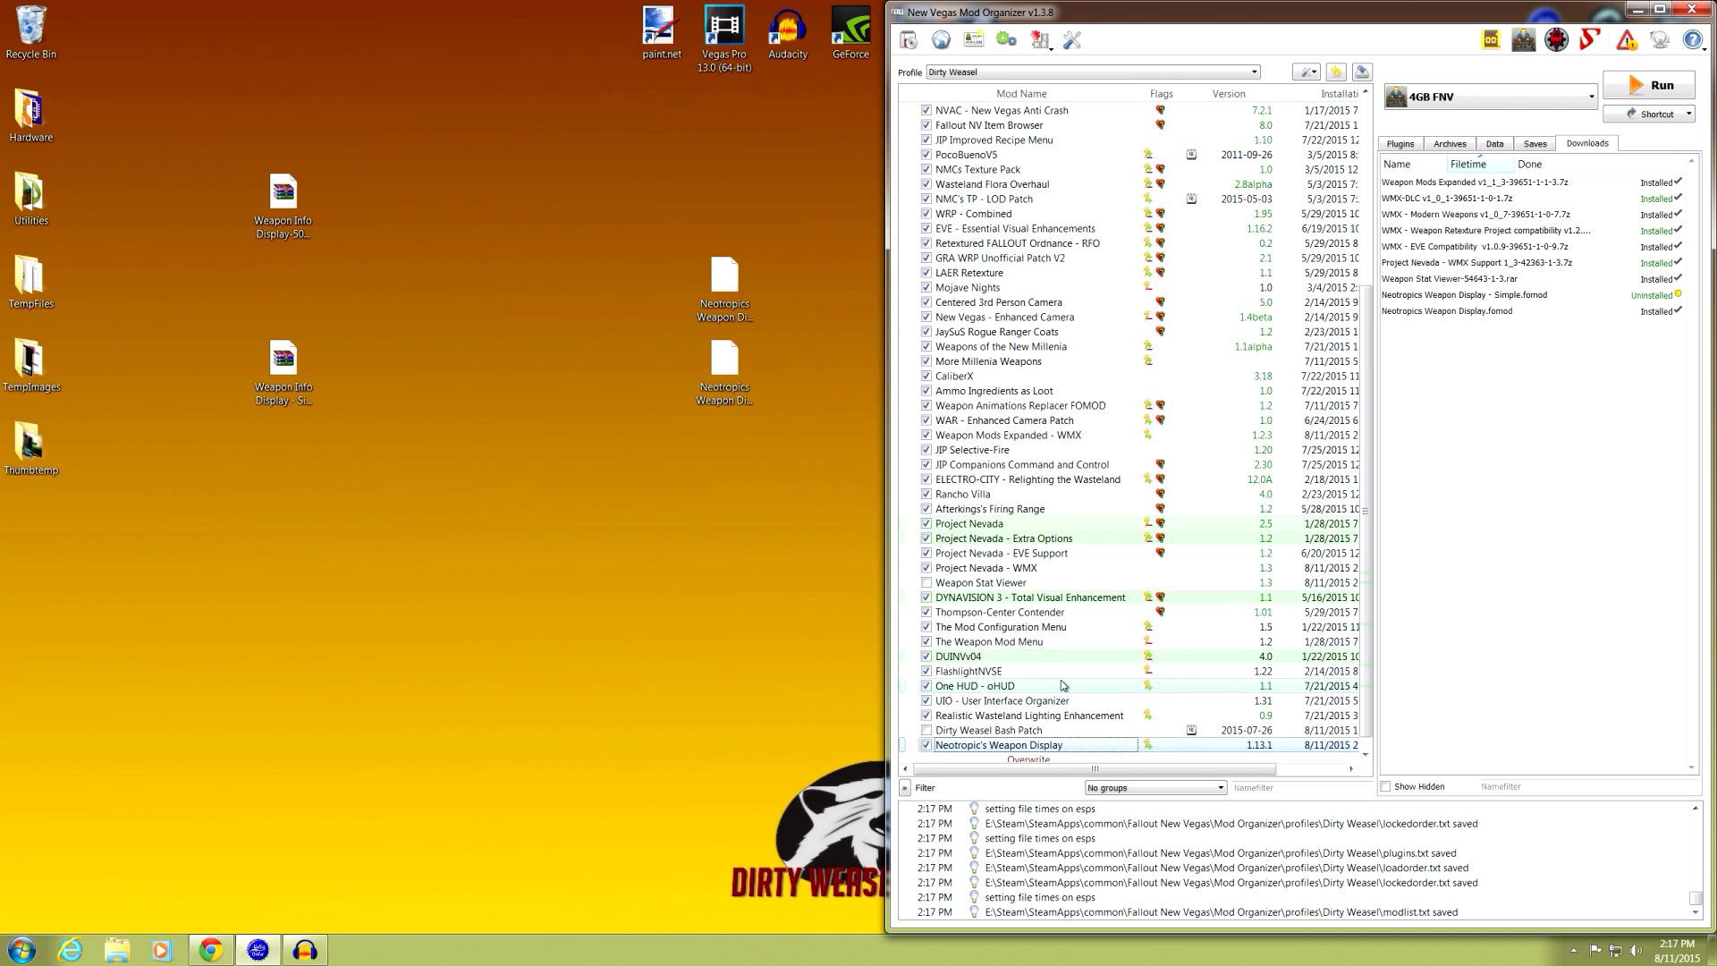
pyautogui.moveTo(1063, 749)
pyautogui.mouseDown()
pyautogui.moveTo(1063, 654)
pyautogui.moveTo(1062, 695)
pyautogui.mouseUp()
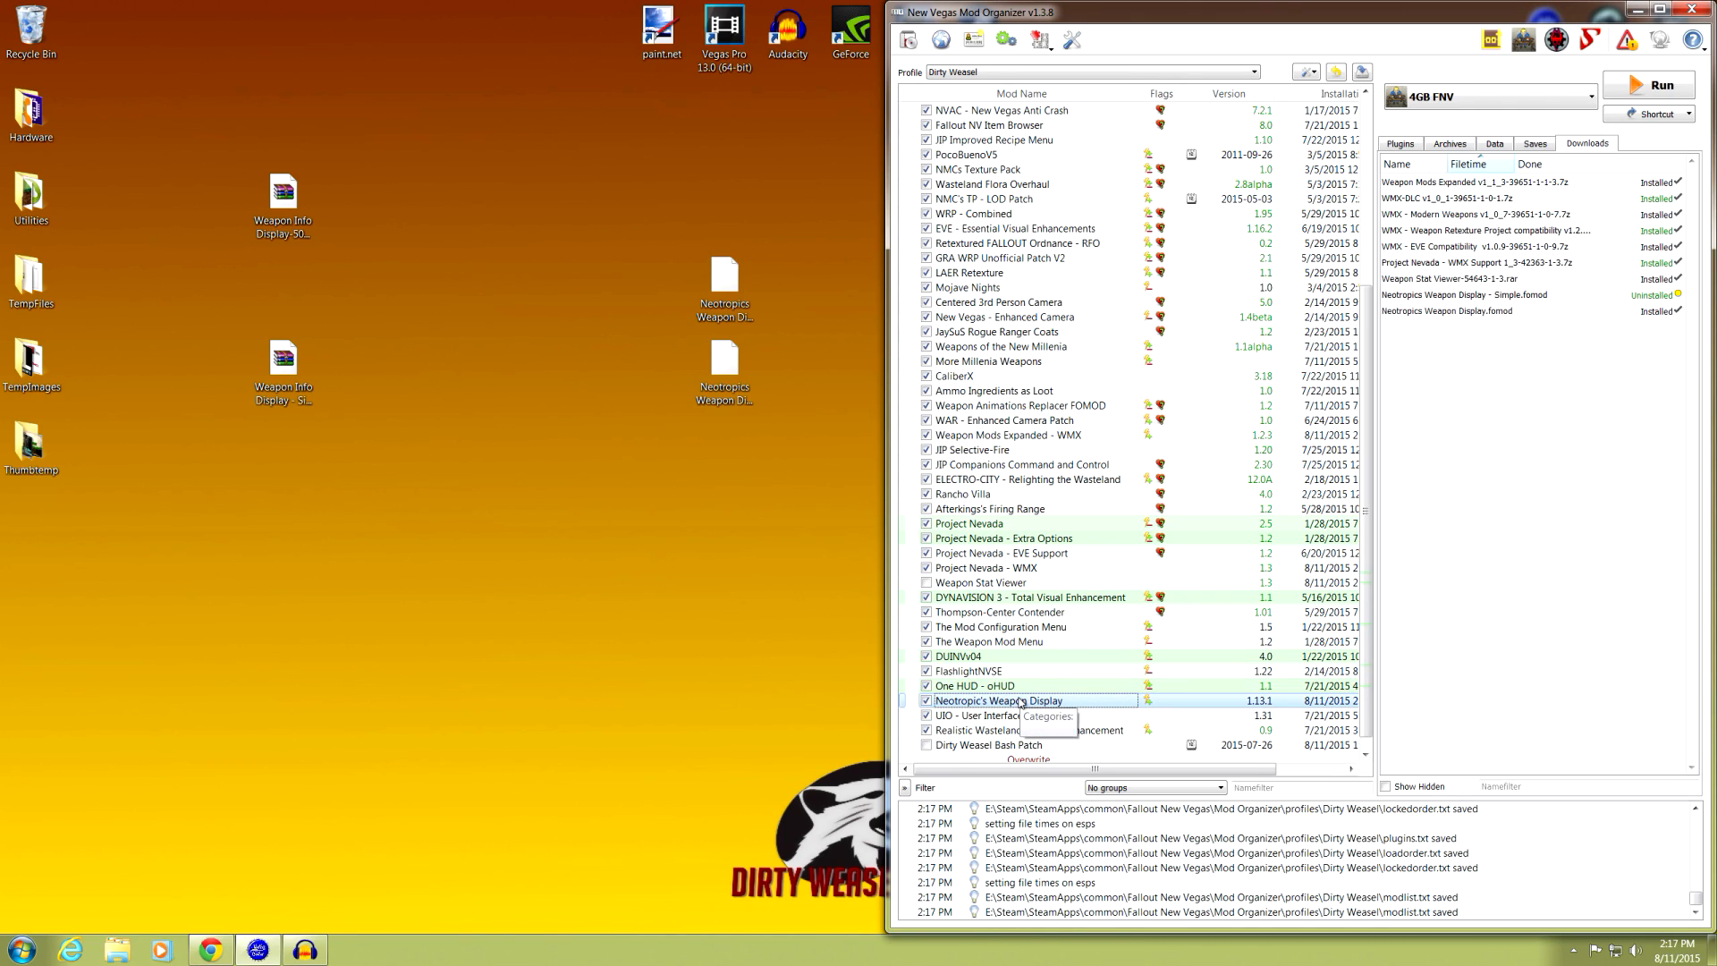
# - Disable Neotropic's Weapon Display and remove it from the mod list
pyautogui.click(927, 701)
pyautogui.rightClick(981, 703)
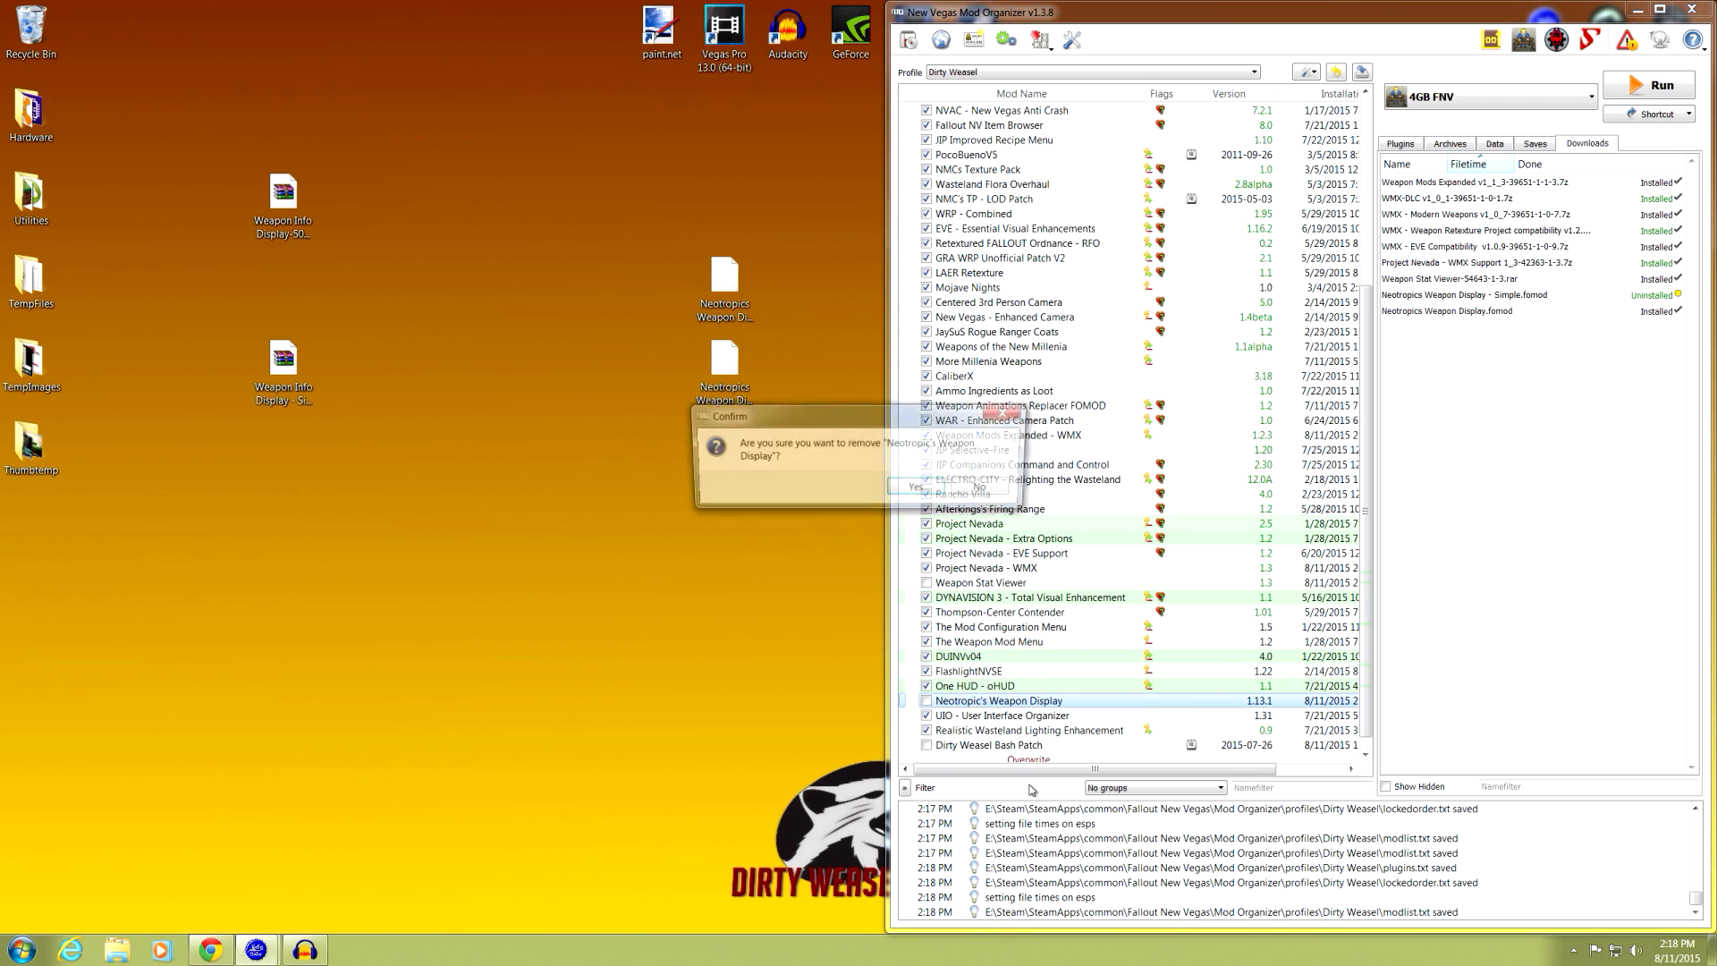
pyautogui.click(1032, 787)
pyautogui.click(918, 490)
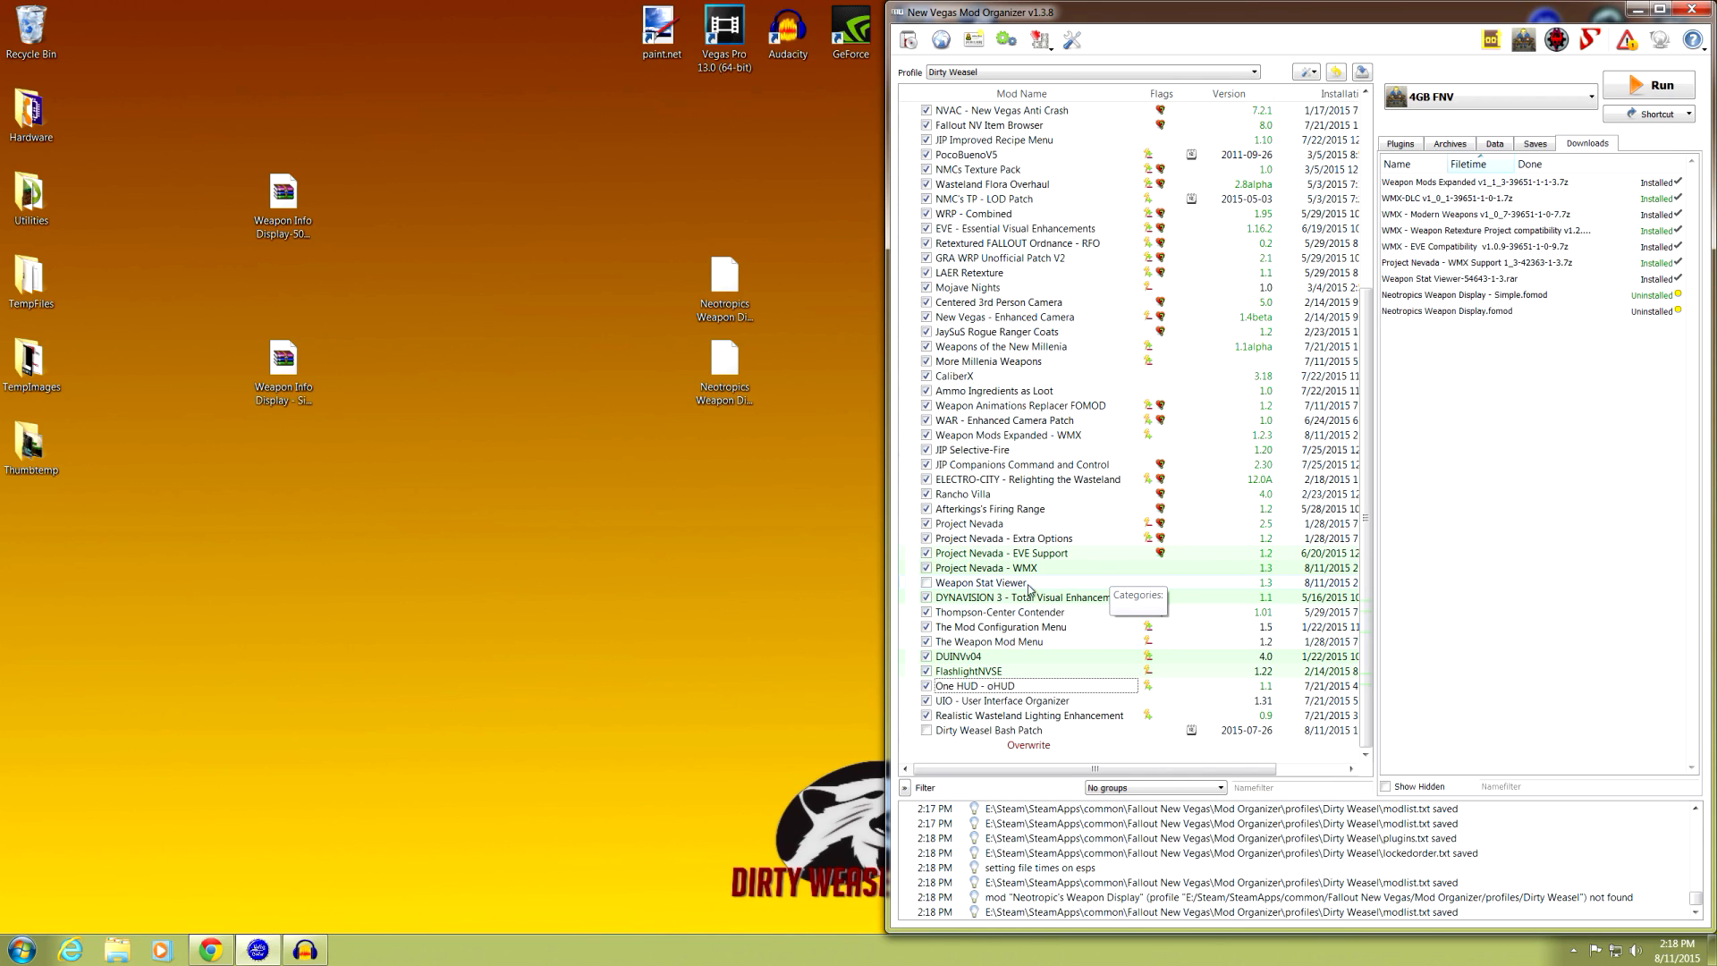
# - Bring up the Weapon Stat Viewer page in Chrome and enable the Weapon Stat Viewer mod in Mod Organizer
pyautogui.click(212, 950)
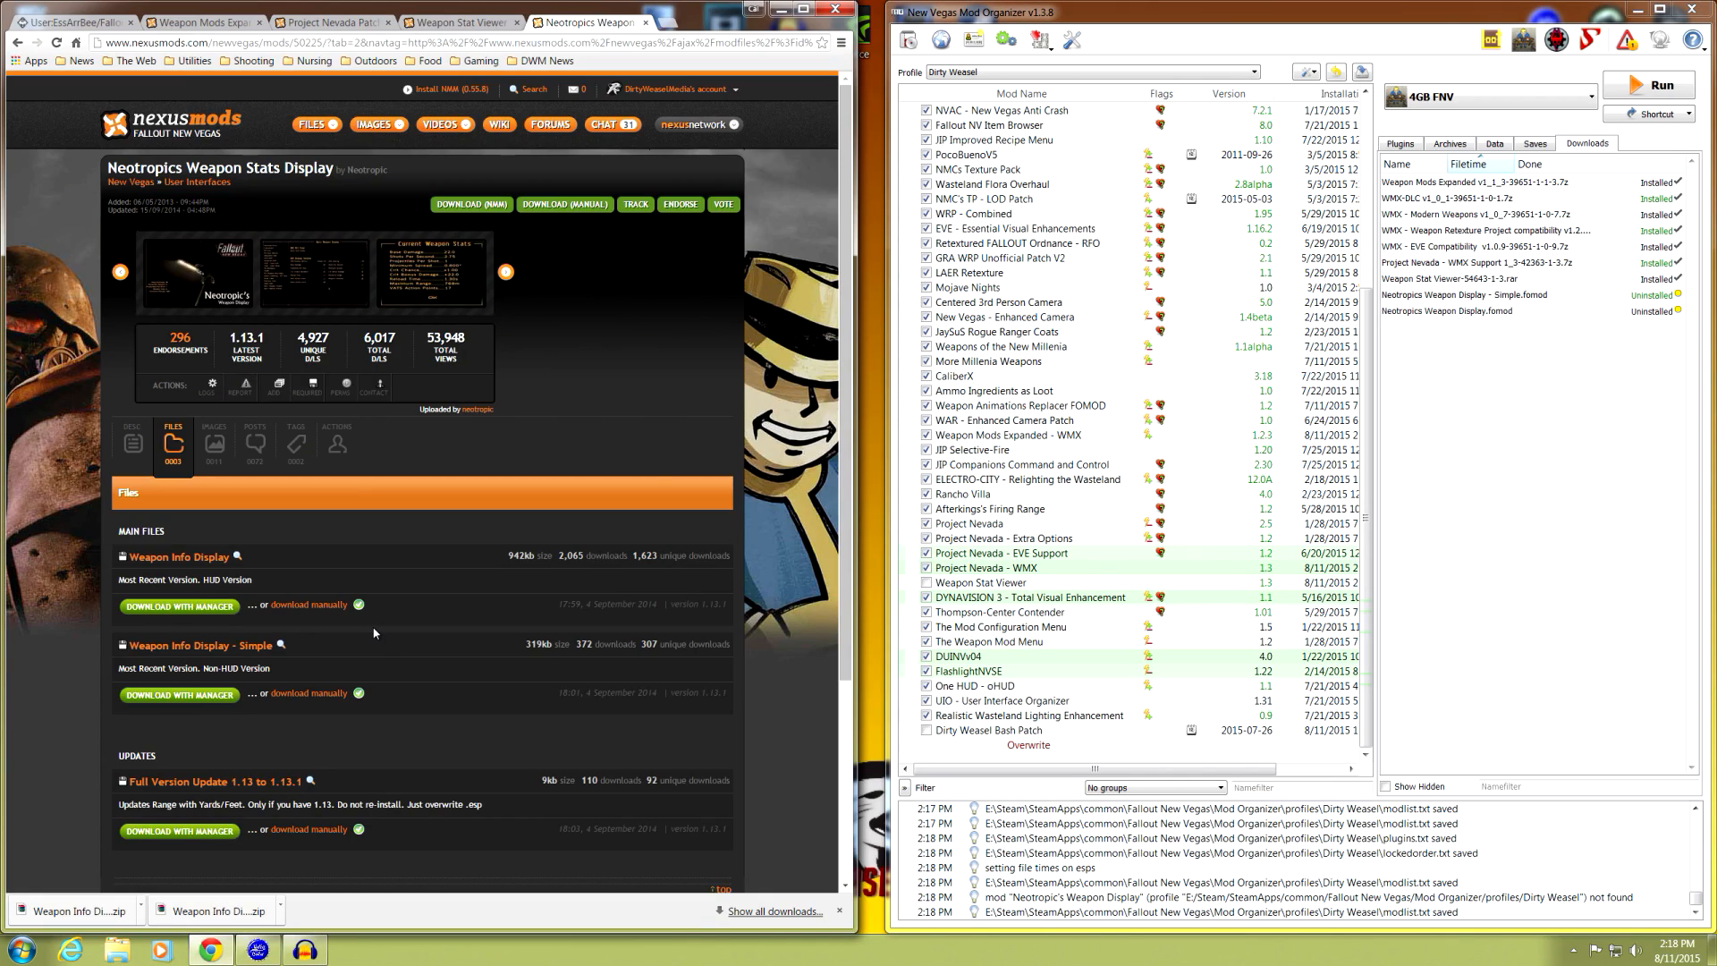
pyautogui.click(457, 22)
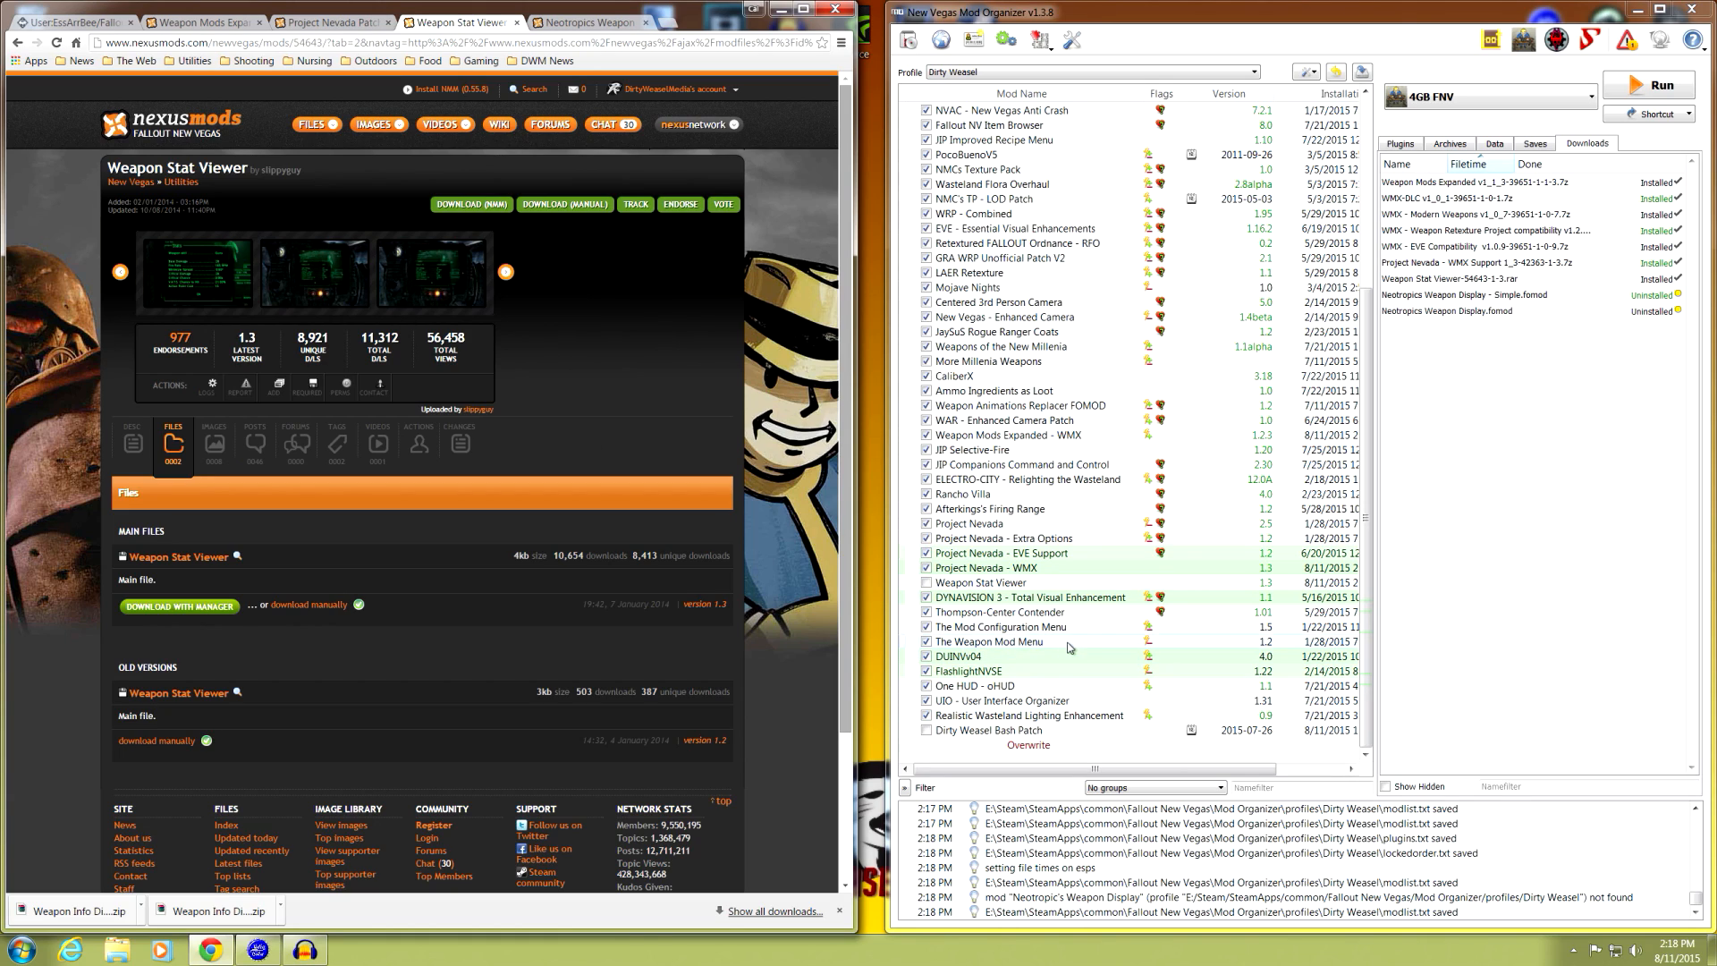
pyautogui.click(928, 583)
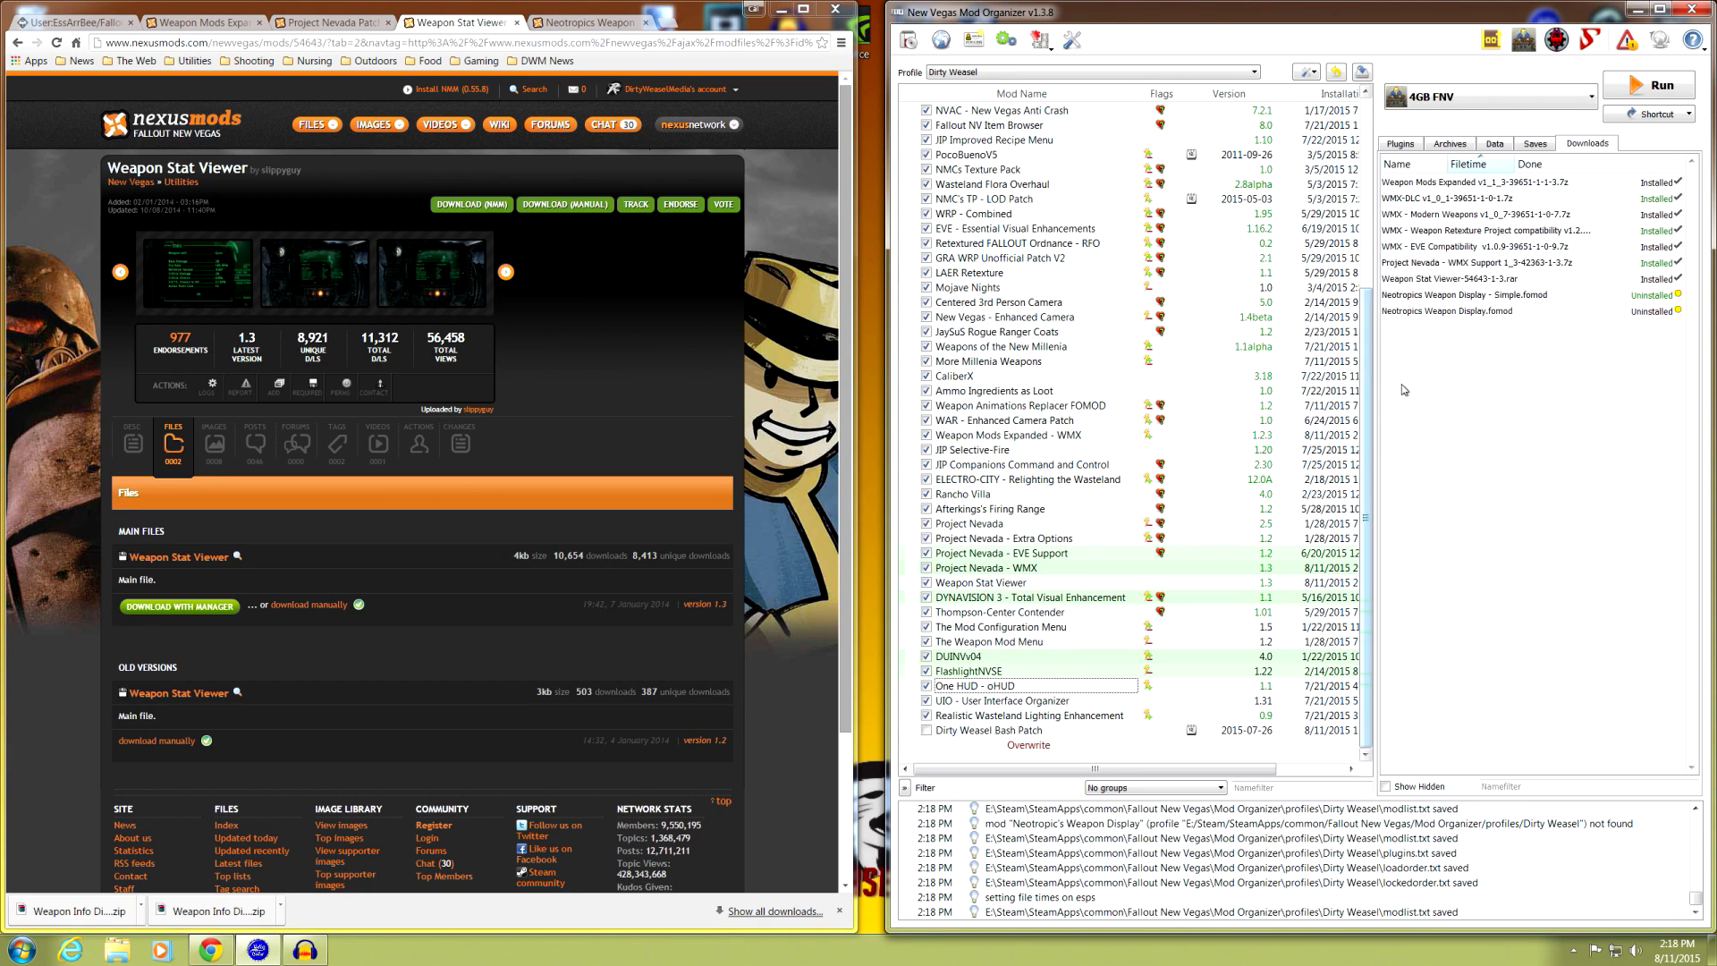
# - Sort the load order with LOOT and check where Weapon Stat Viewer.esp sits in the plugin list
pyautogui.click(1401, 144)
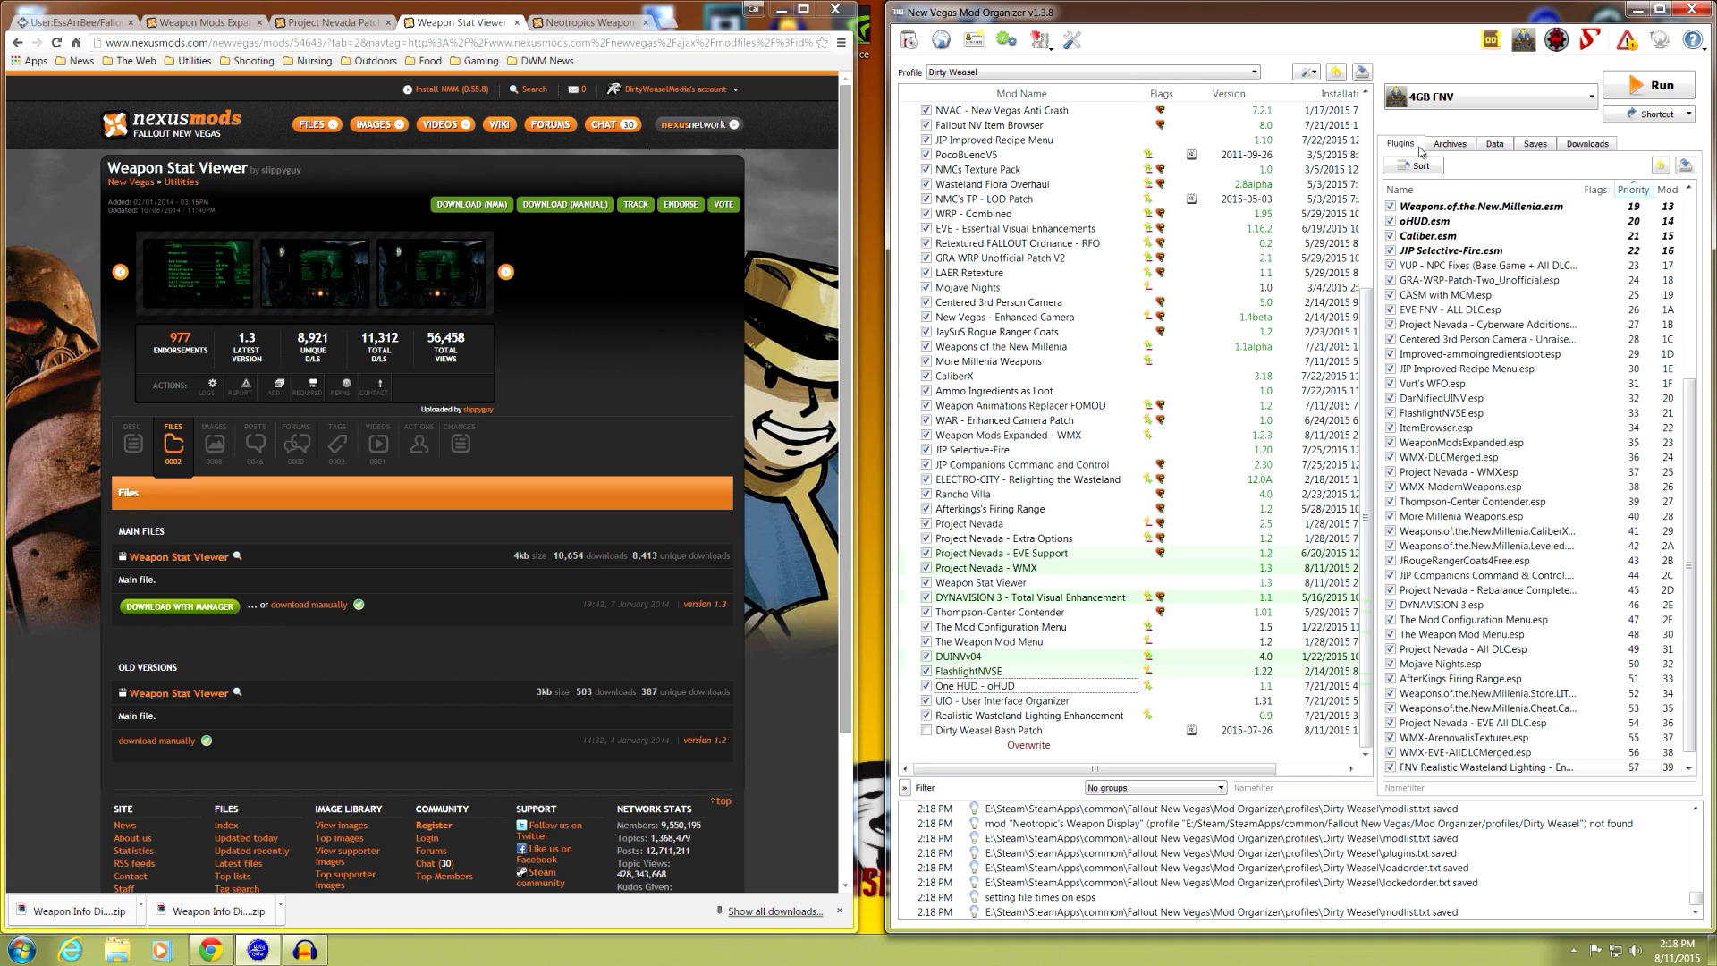
pyautogui.click(1502, 48)
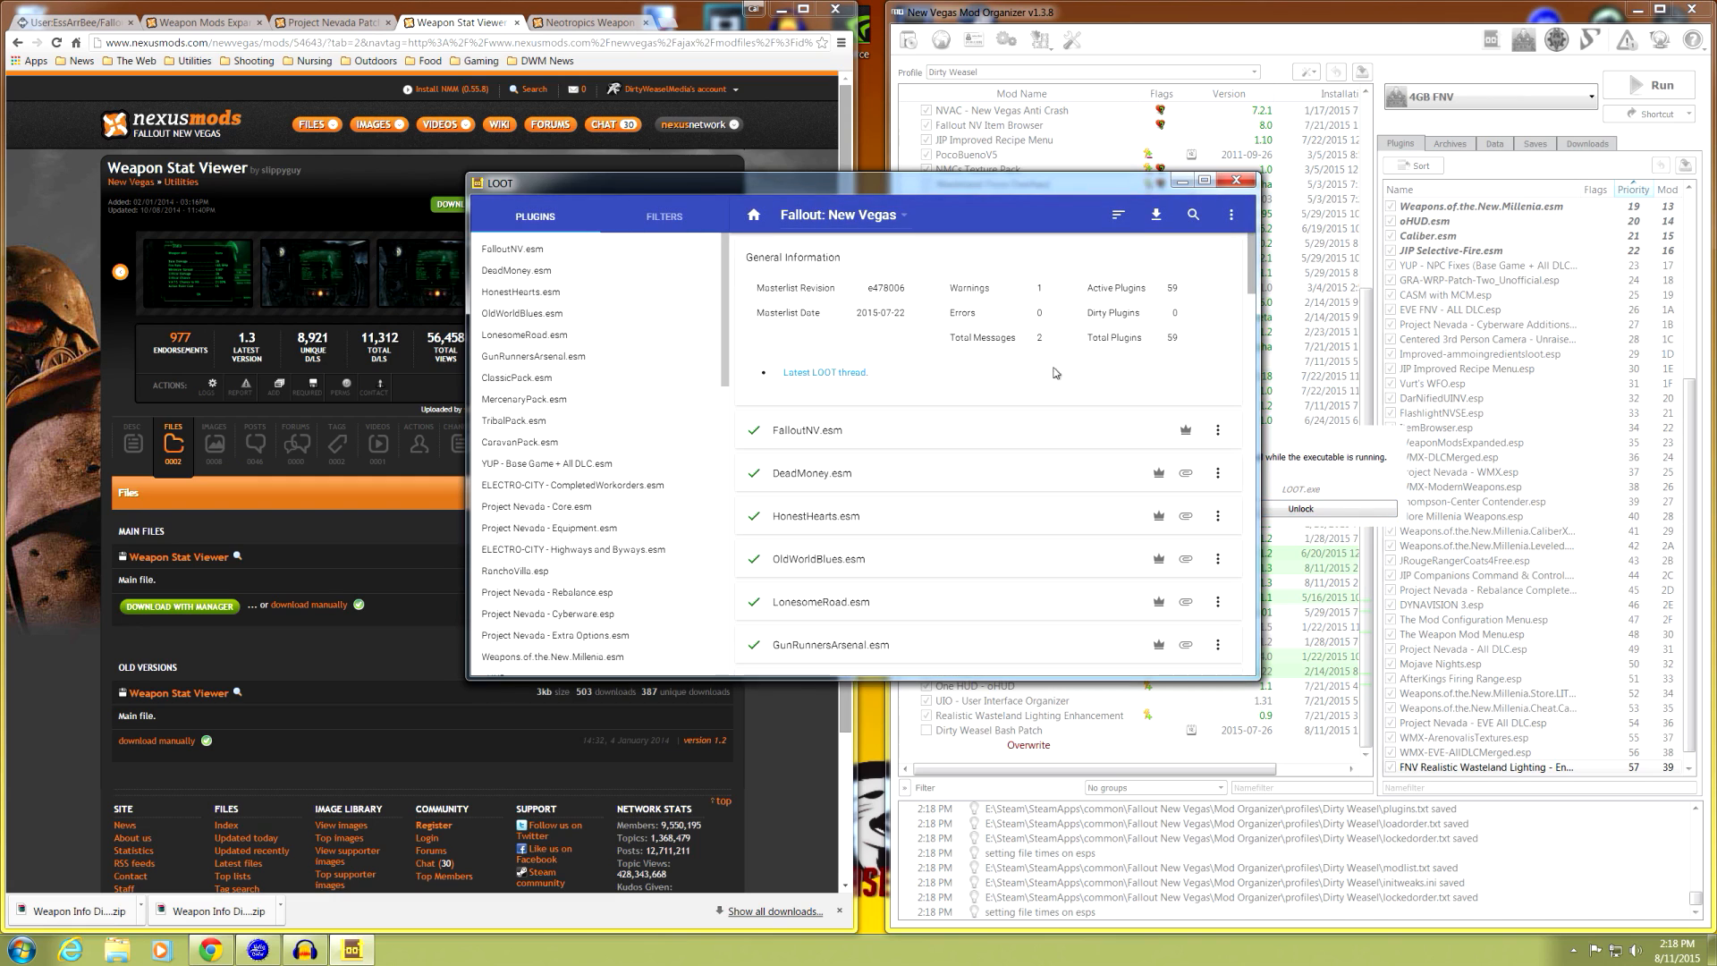
pyautogui.click(1115, 216)
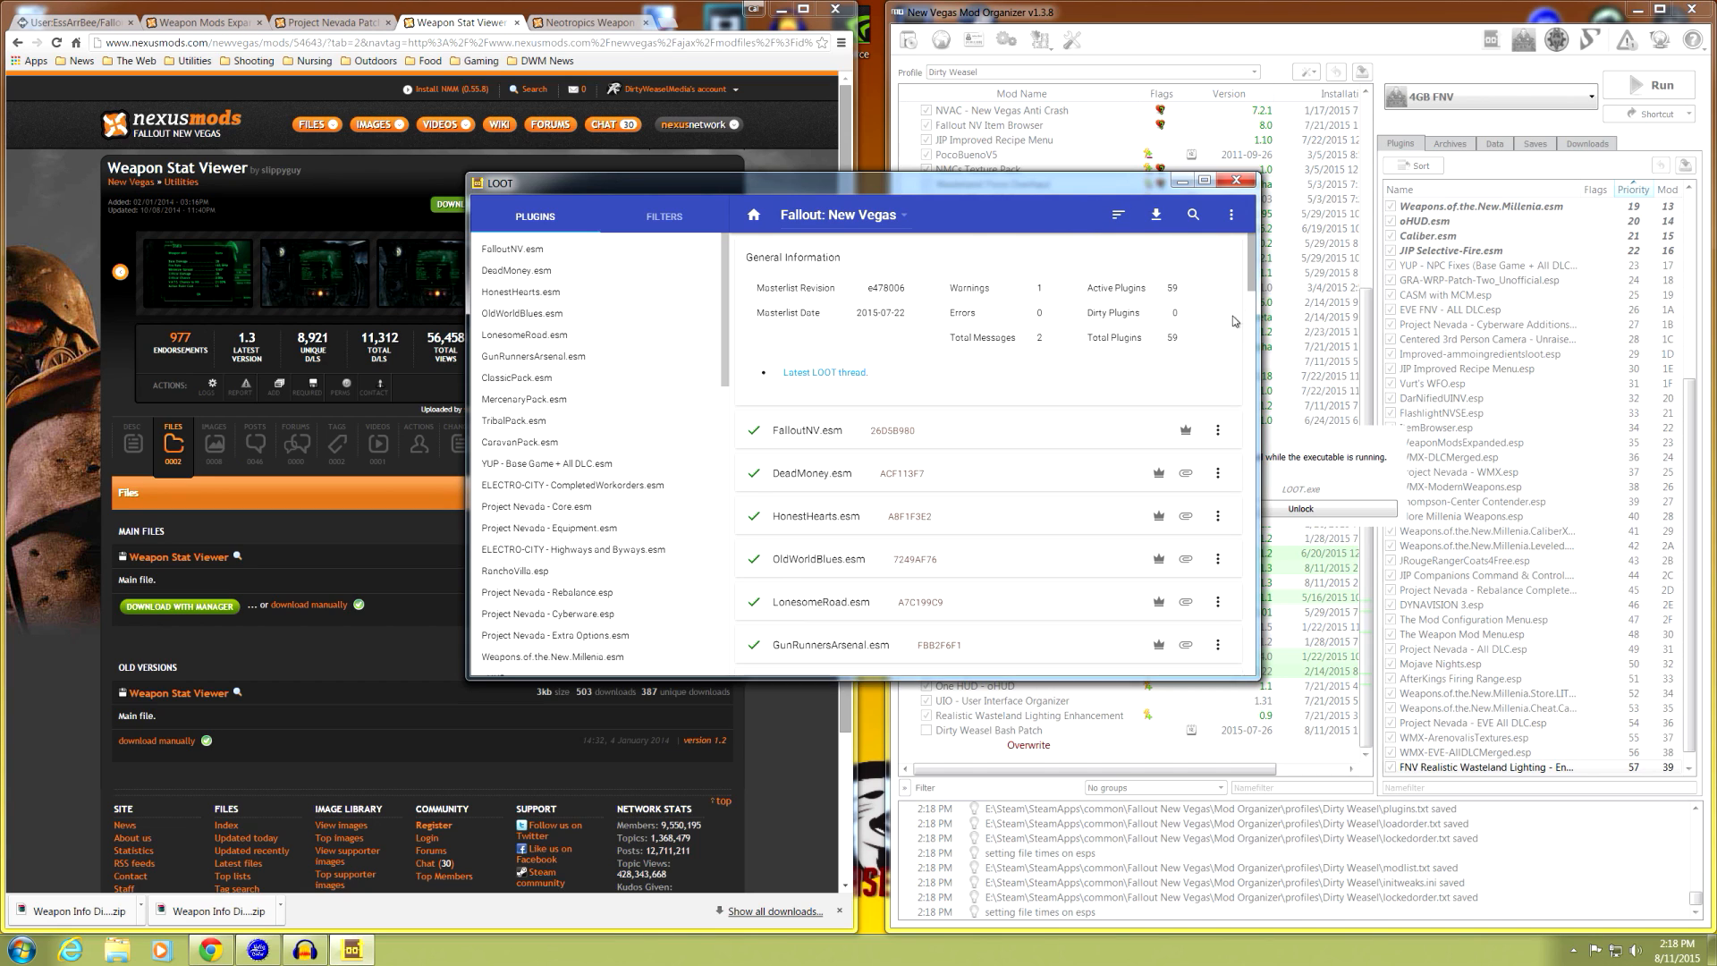
pyautogui.moveTo(1253, 276); pyautogui.dragTo(1254, 679)
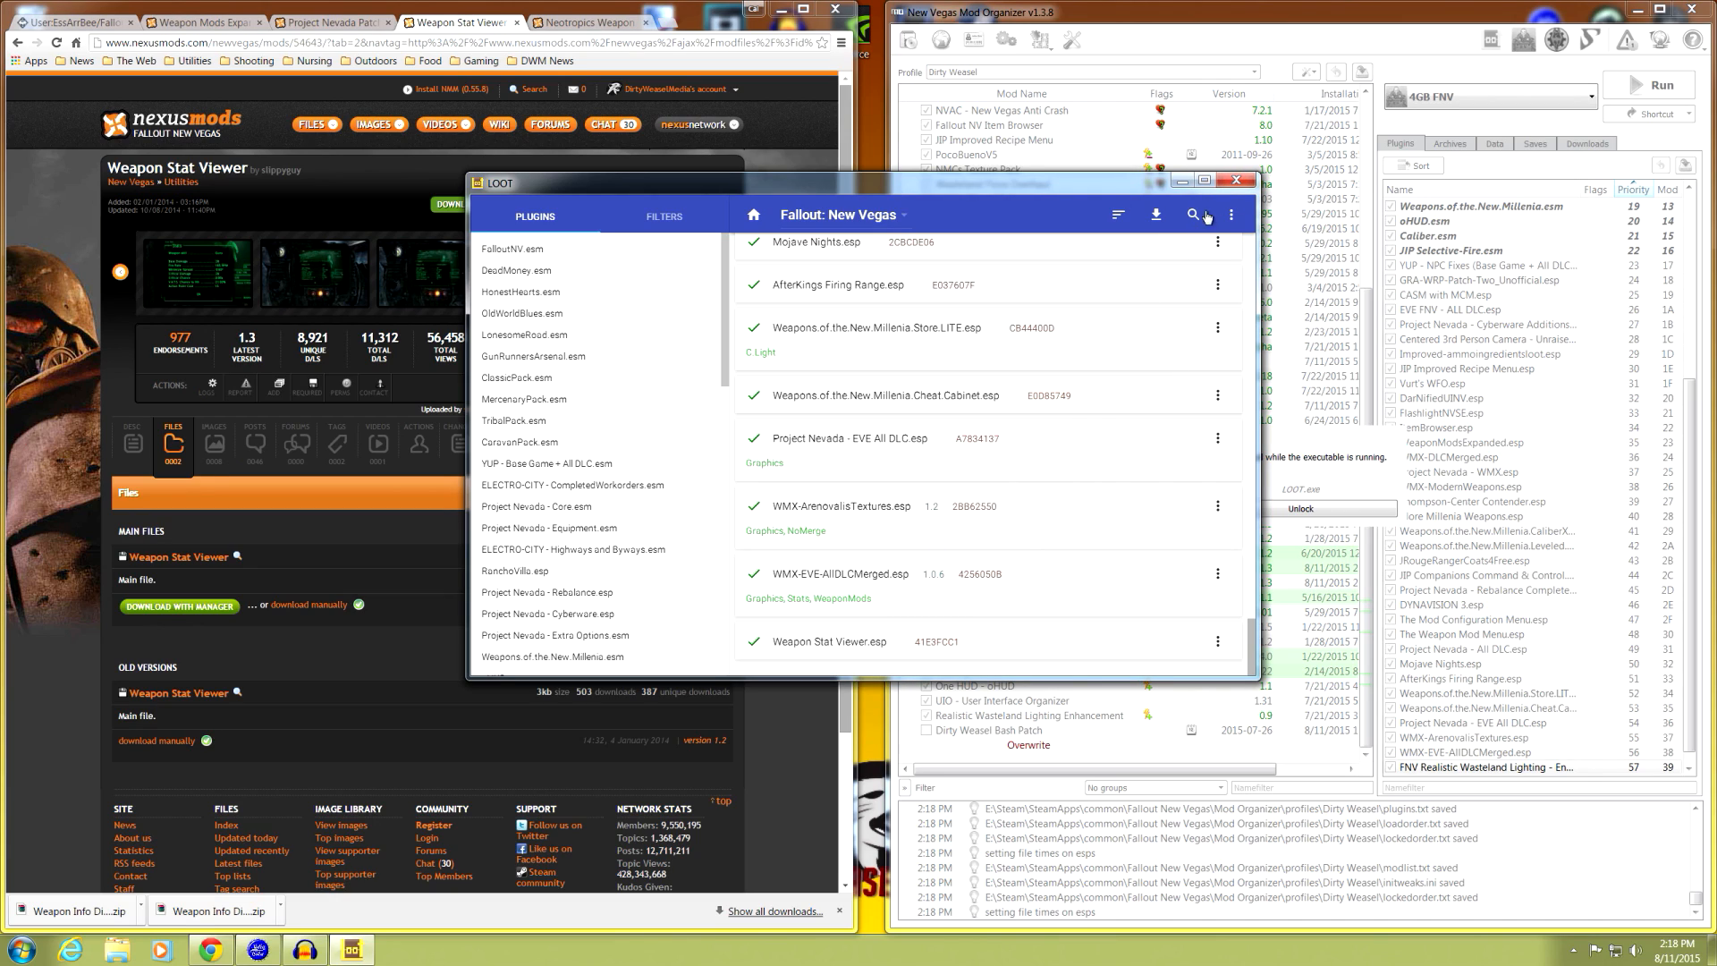
pyautogui.click(1239, 180)
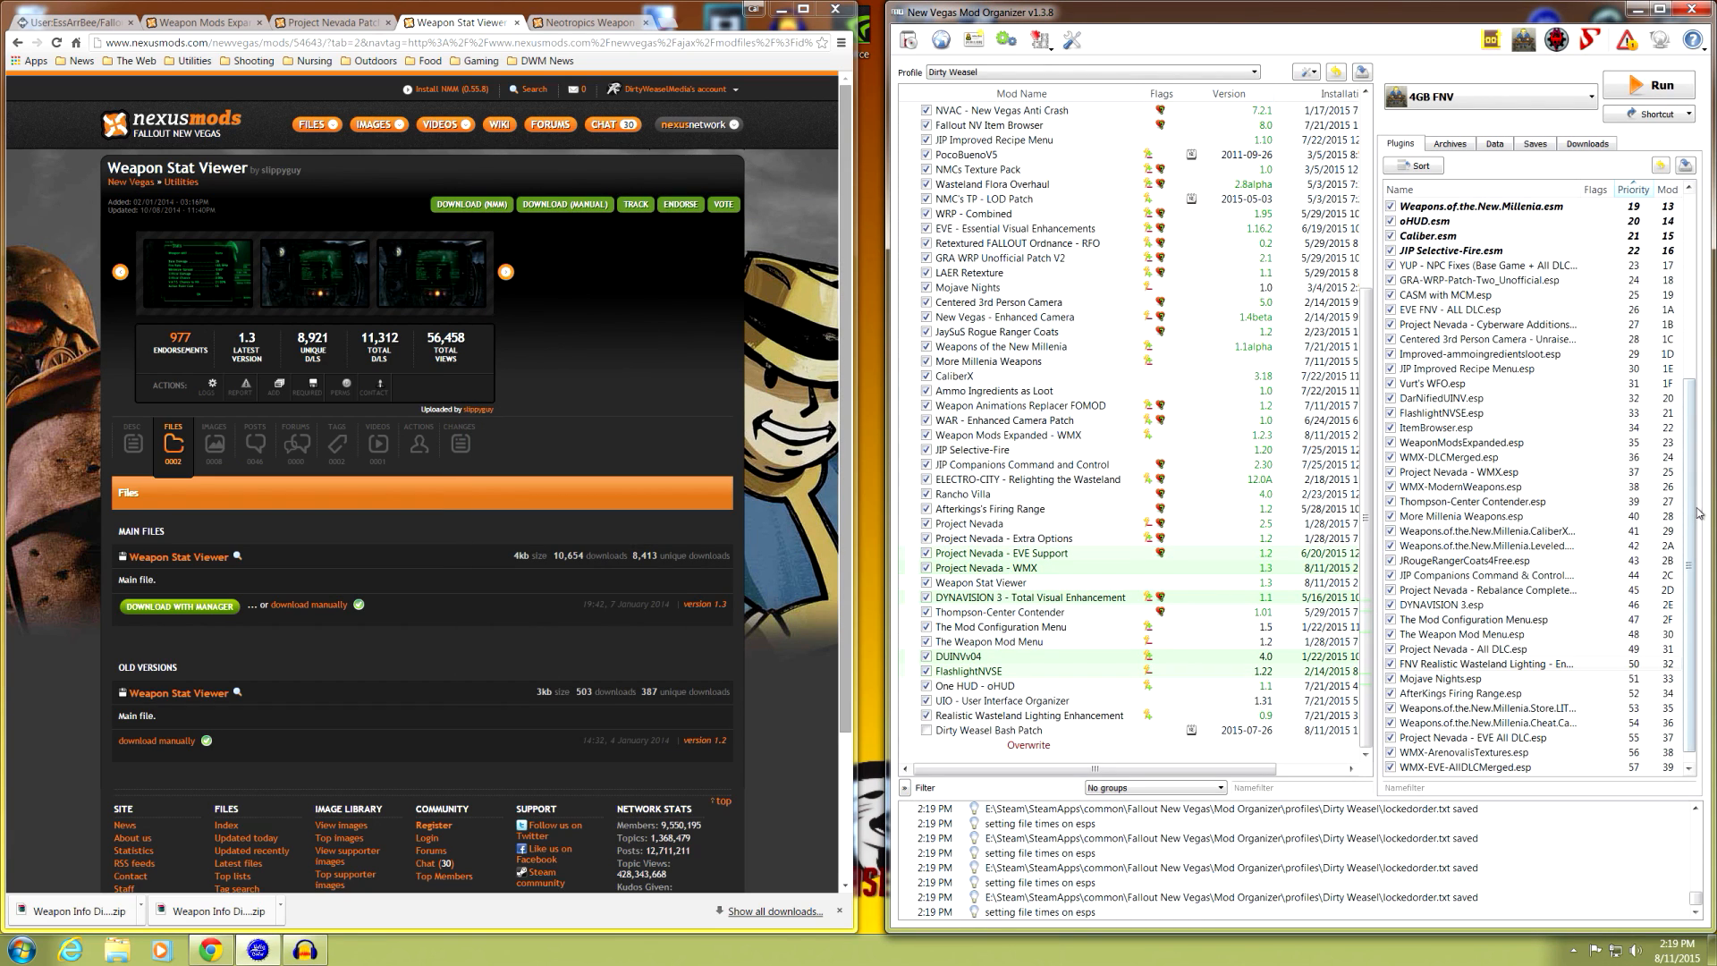
pyautogui.moveTo(1693, 516); pyautogui.dragTo(1693, 590)
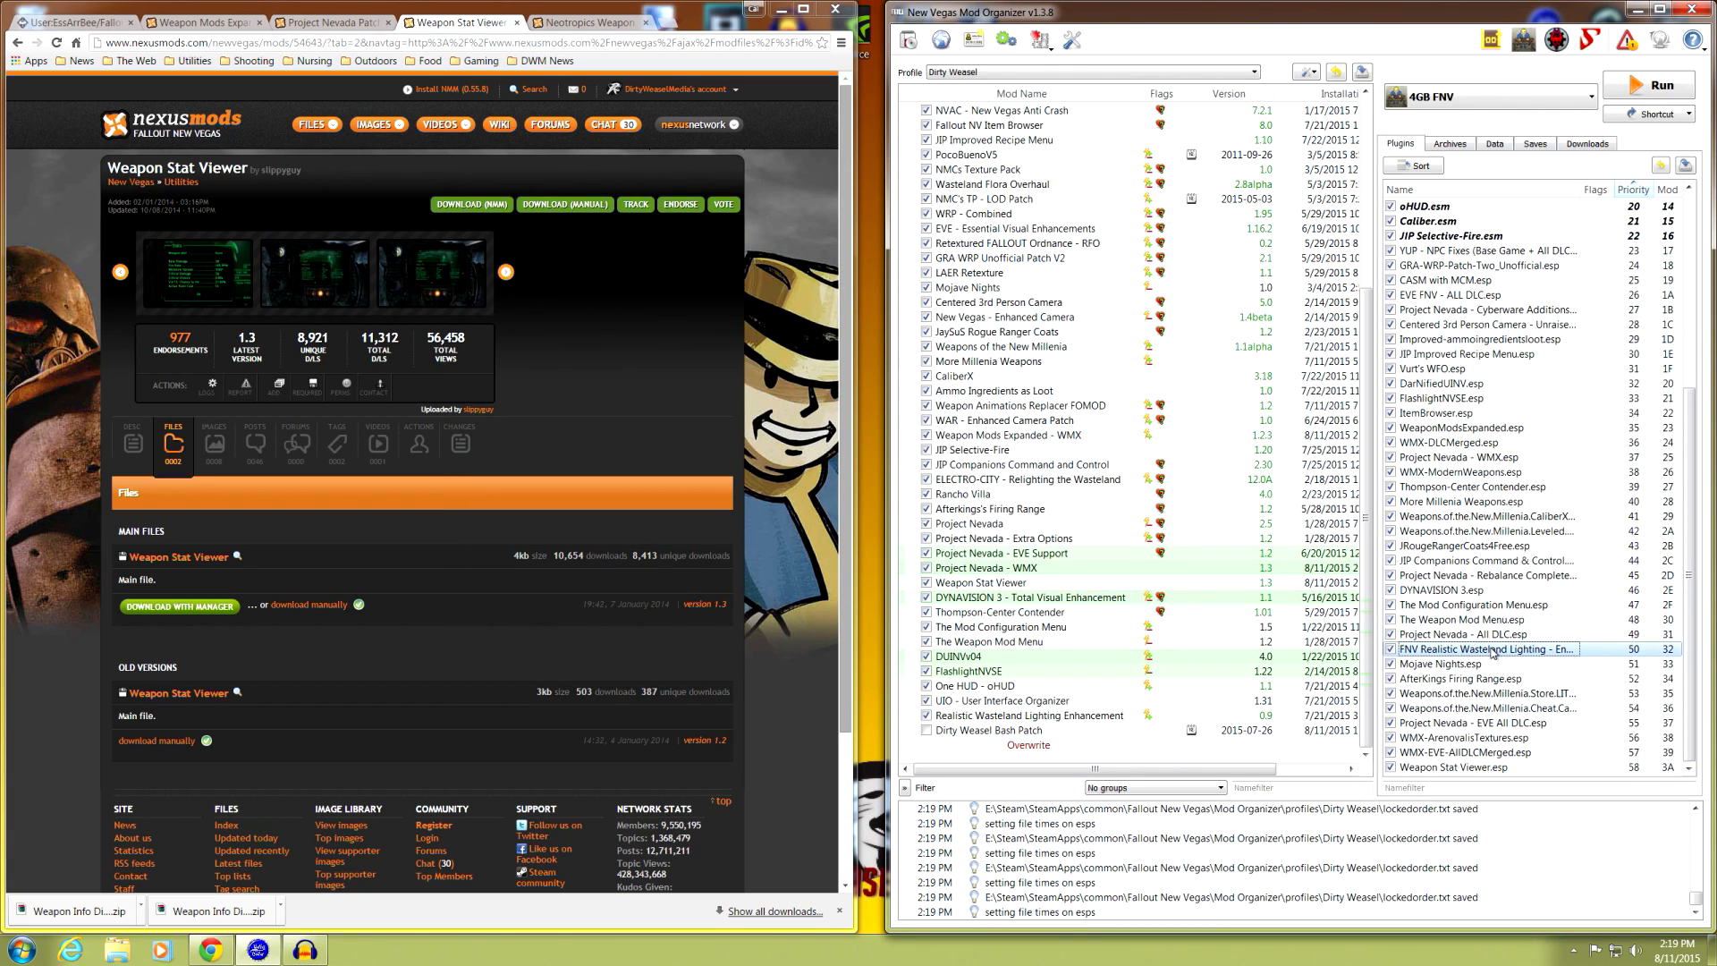
# - Move the FNV Realistic Wasteland Lighting plugin to the end of the load order and enable Dirty Weasel Bash Patch
pyautogui.moveTo(1492, 721); pyautogui.dragTo(1502, 777)
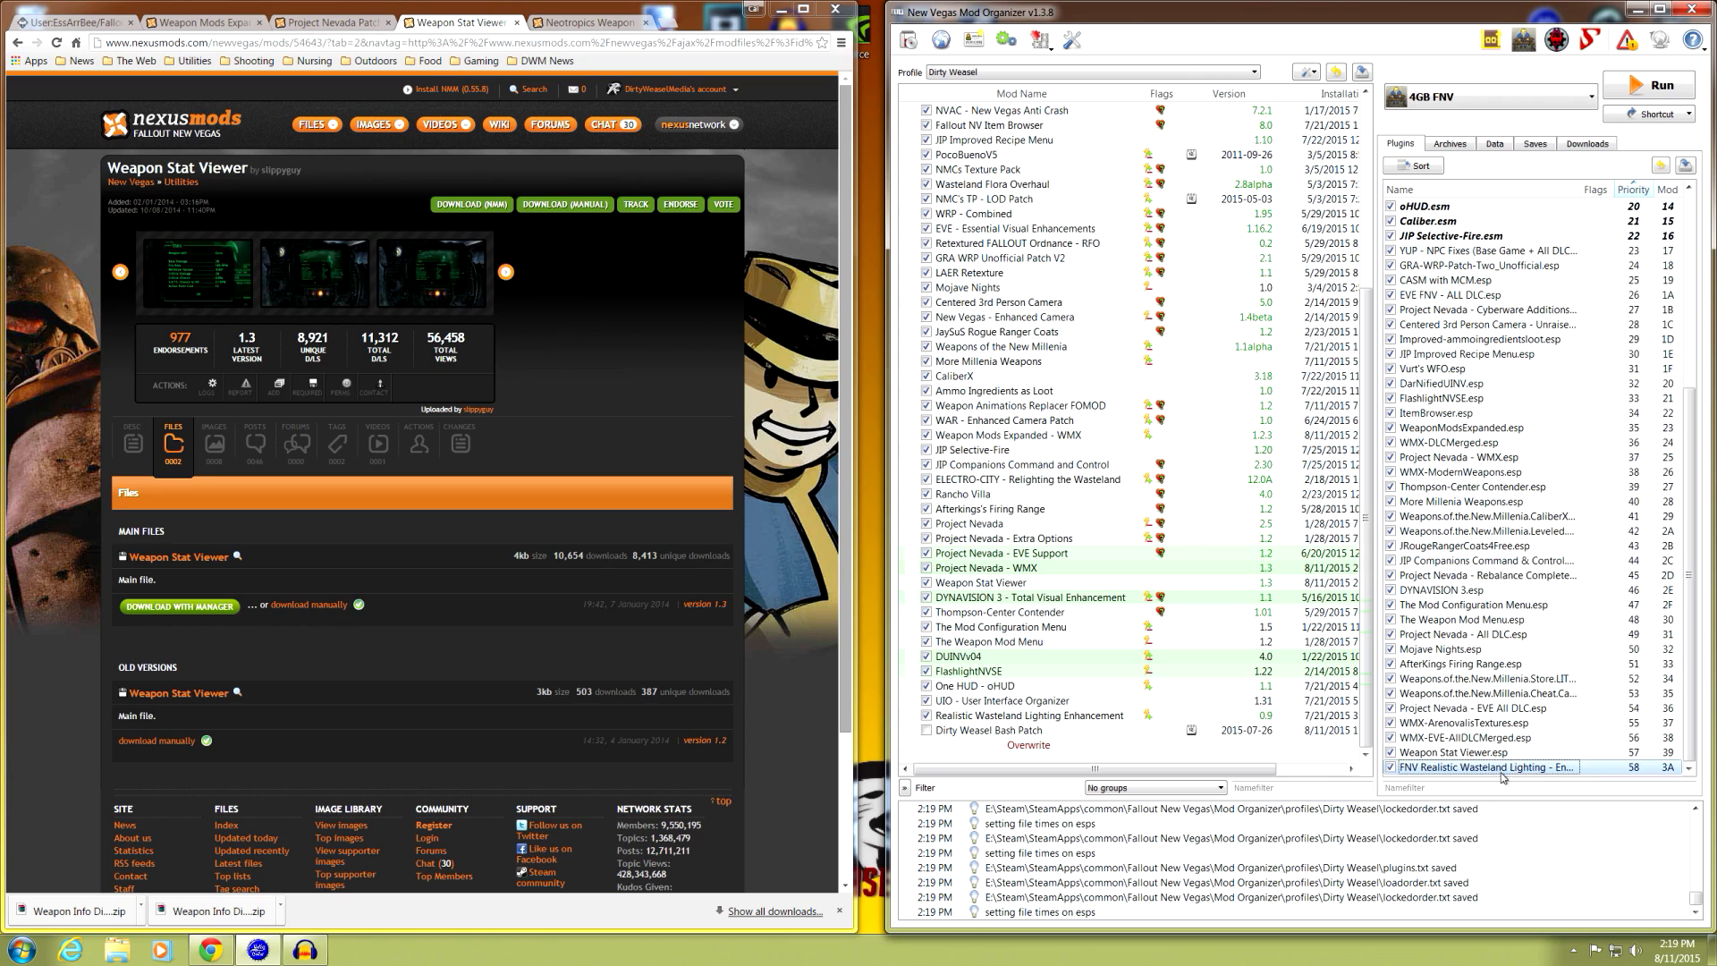
pyautogui.click(928, 731)
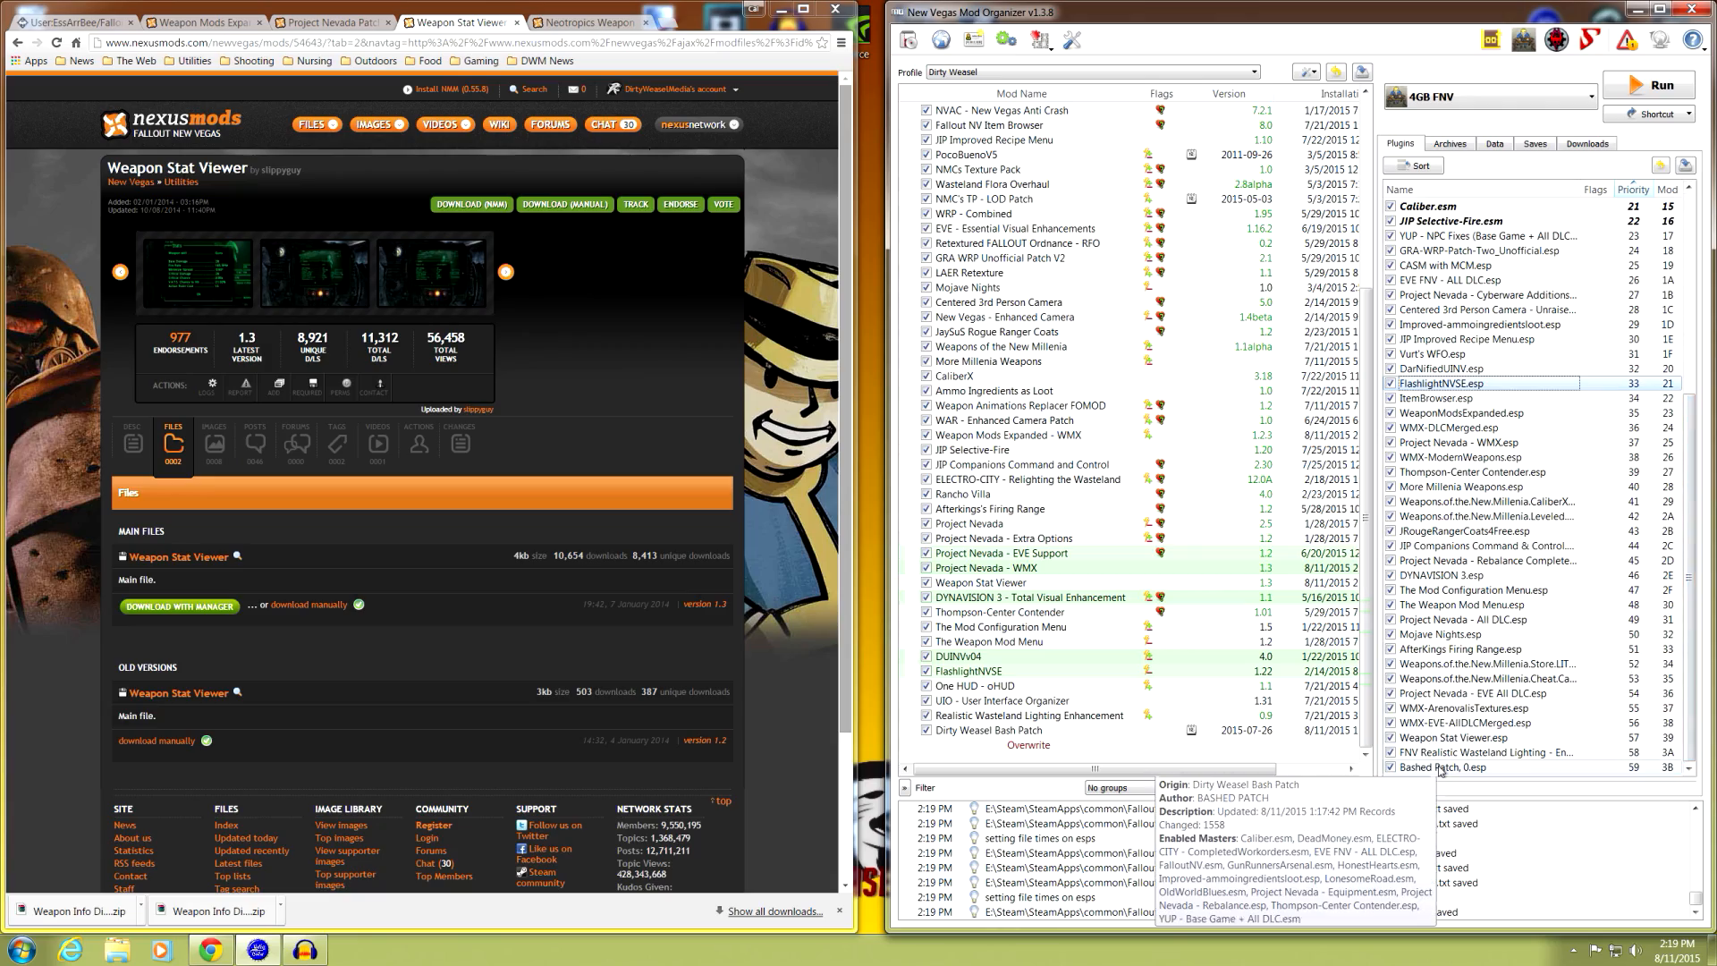
pyautogui.moveTo(1436, 623)
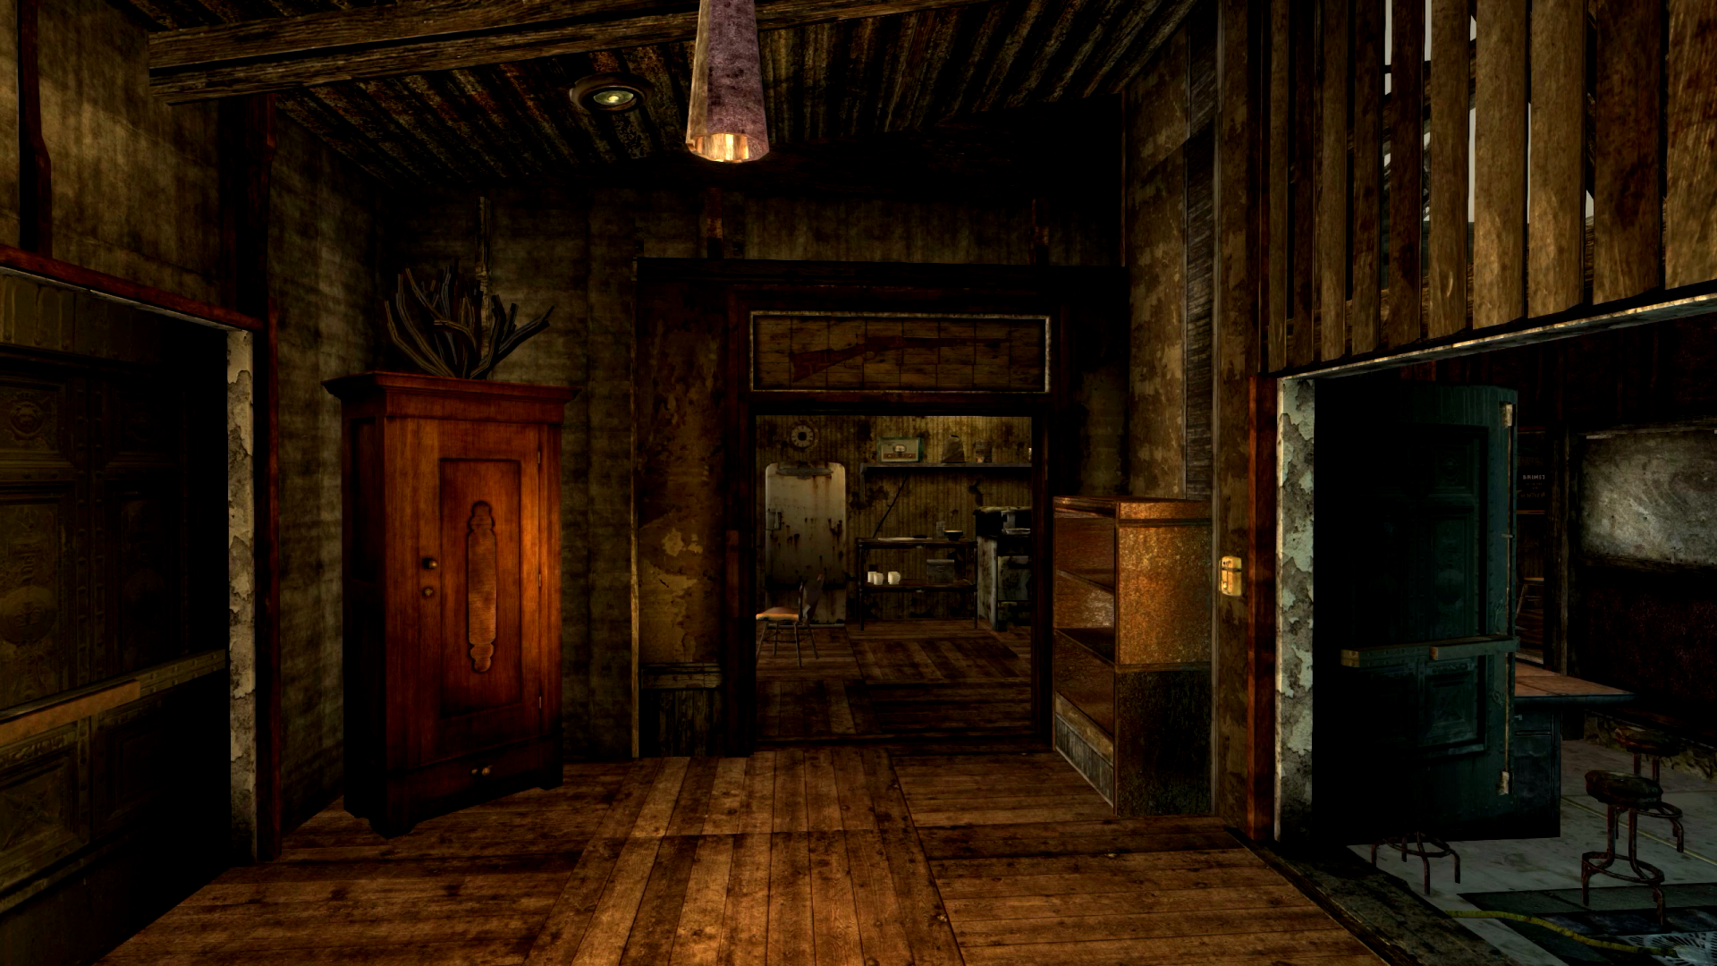
# - In Fallout: New Vegas, attach the .45 AP Silencer, HD Slide and Extended Mags to A Light Shining in Darkness and switch to third-person view
pyautogui.press('Tab')
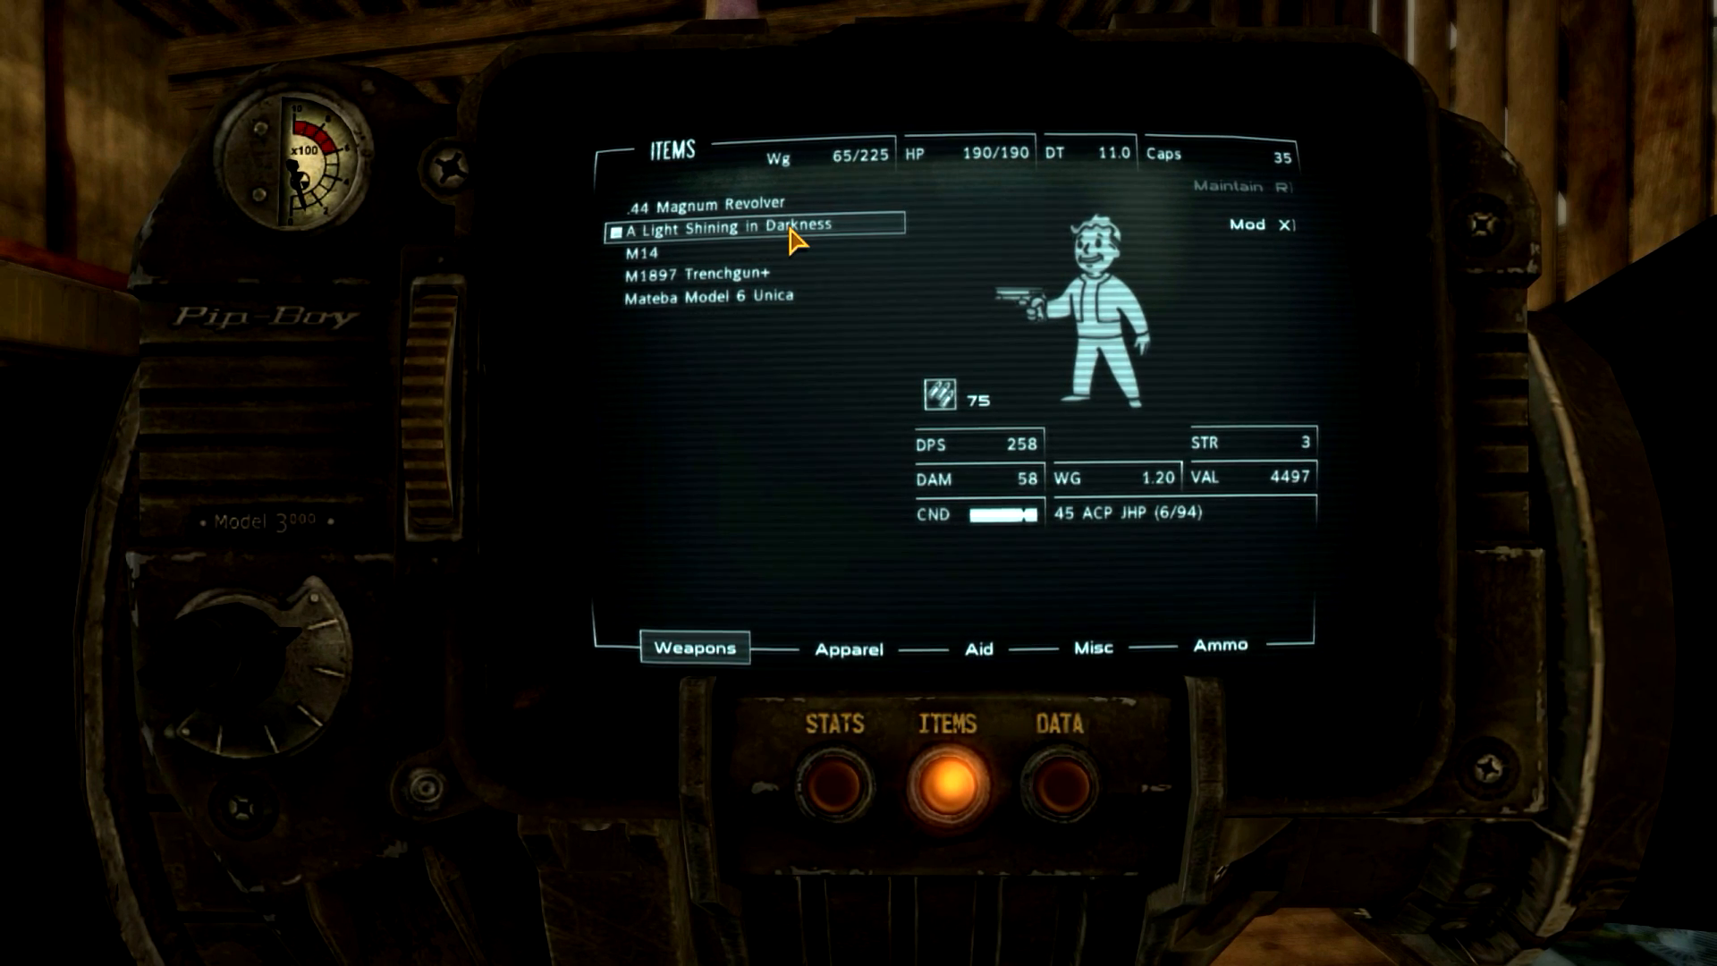
pyautogui.press('x')
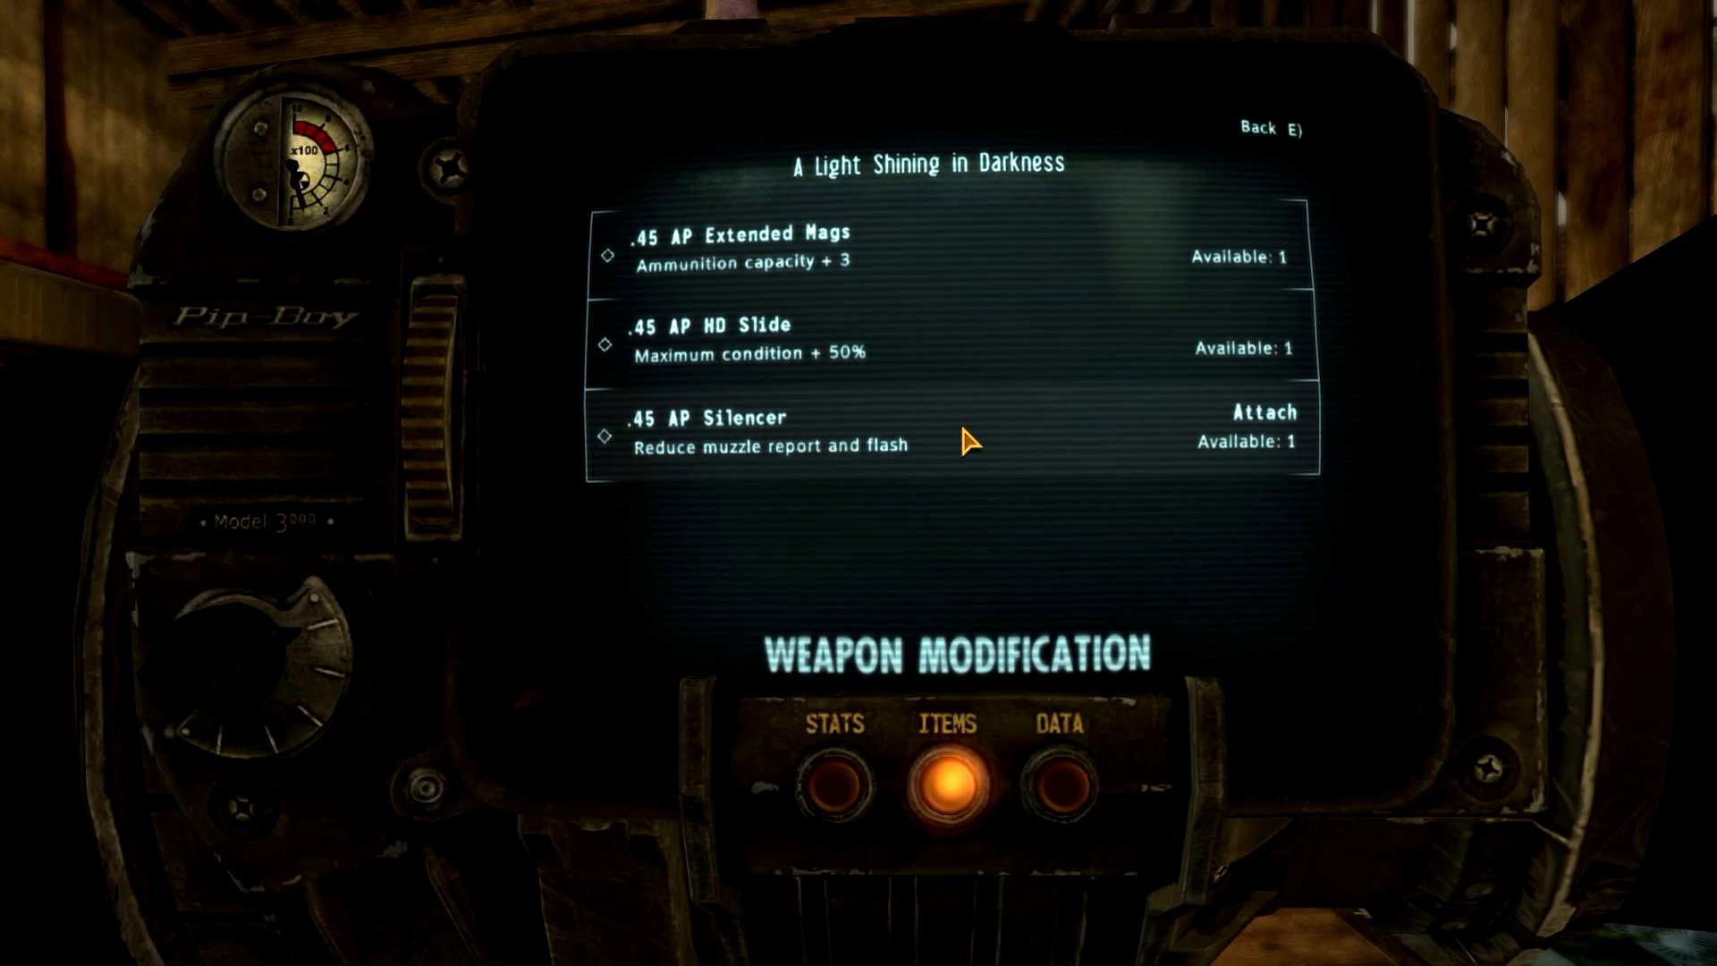
pyautogui.click(963, 428)
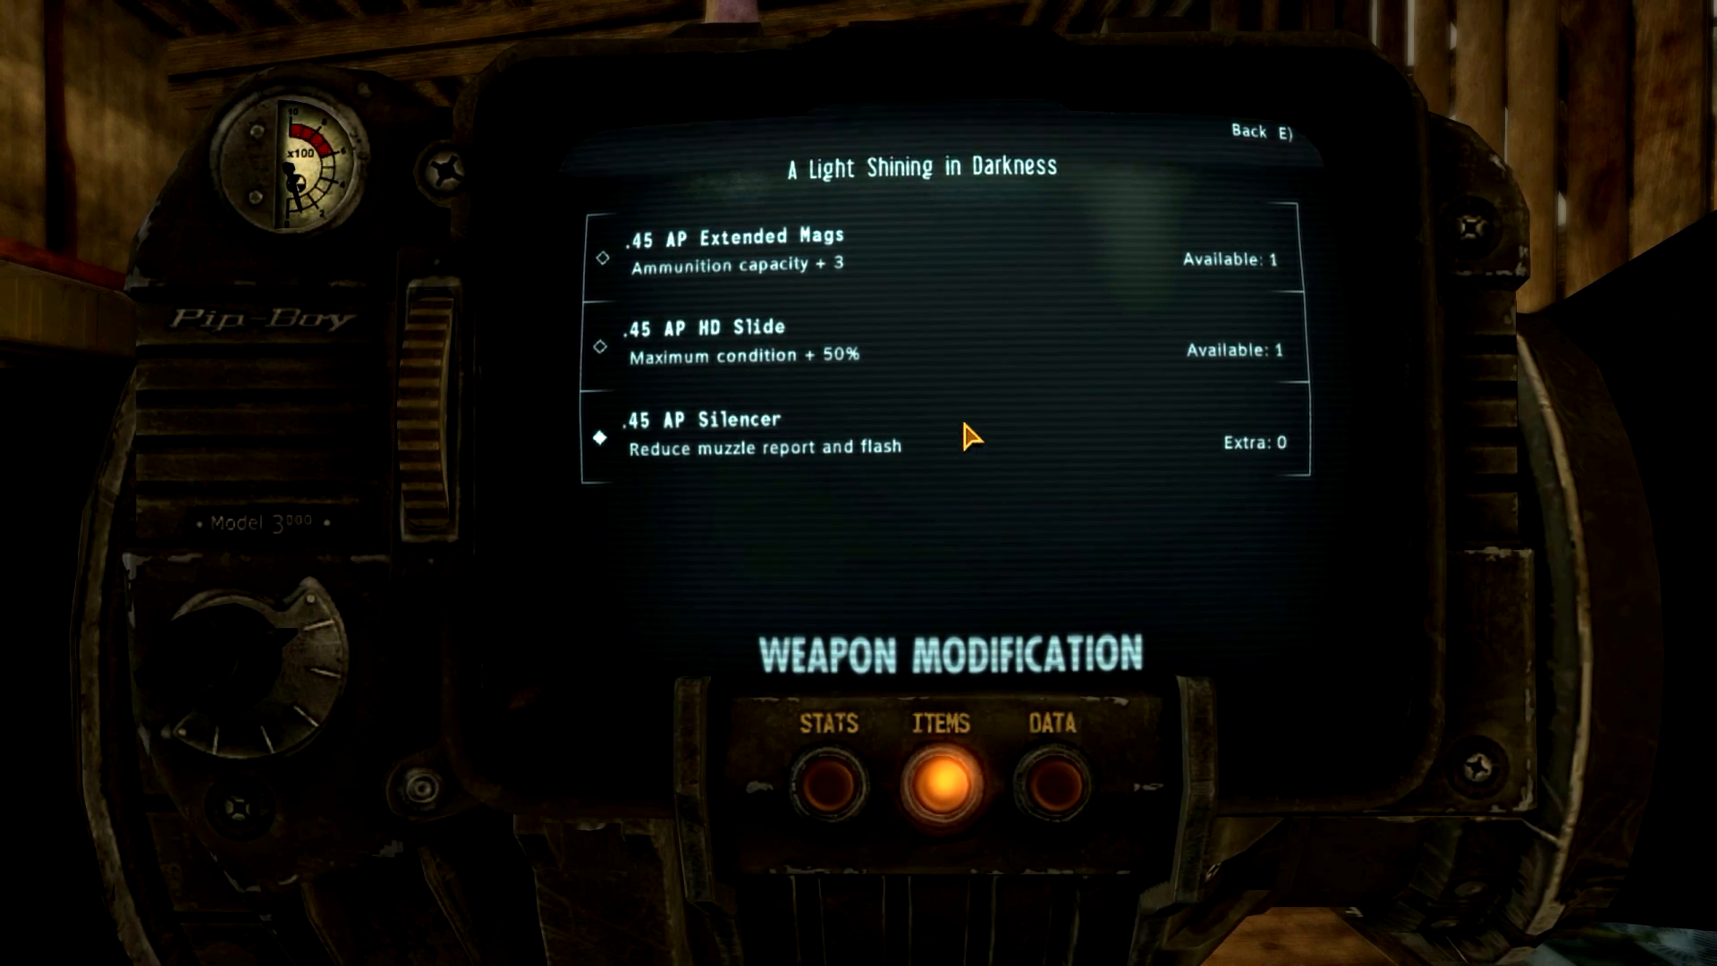
pyautogui.click(968, 332)
pyautogui.click(964, 260)
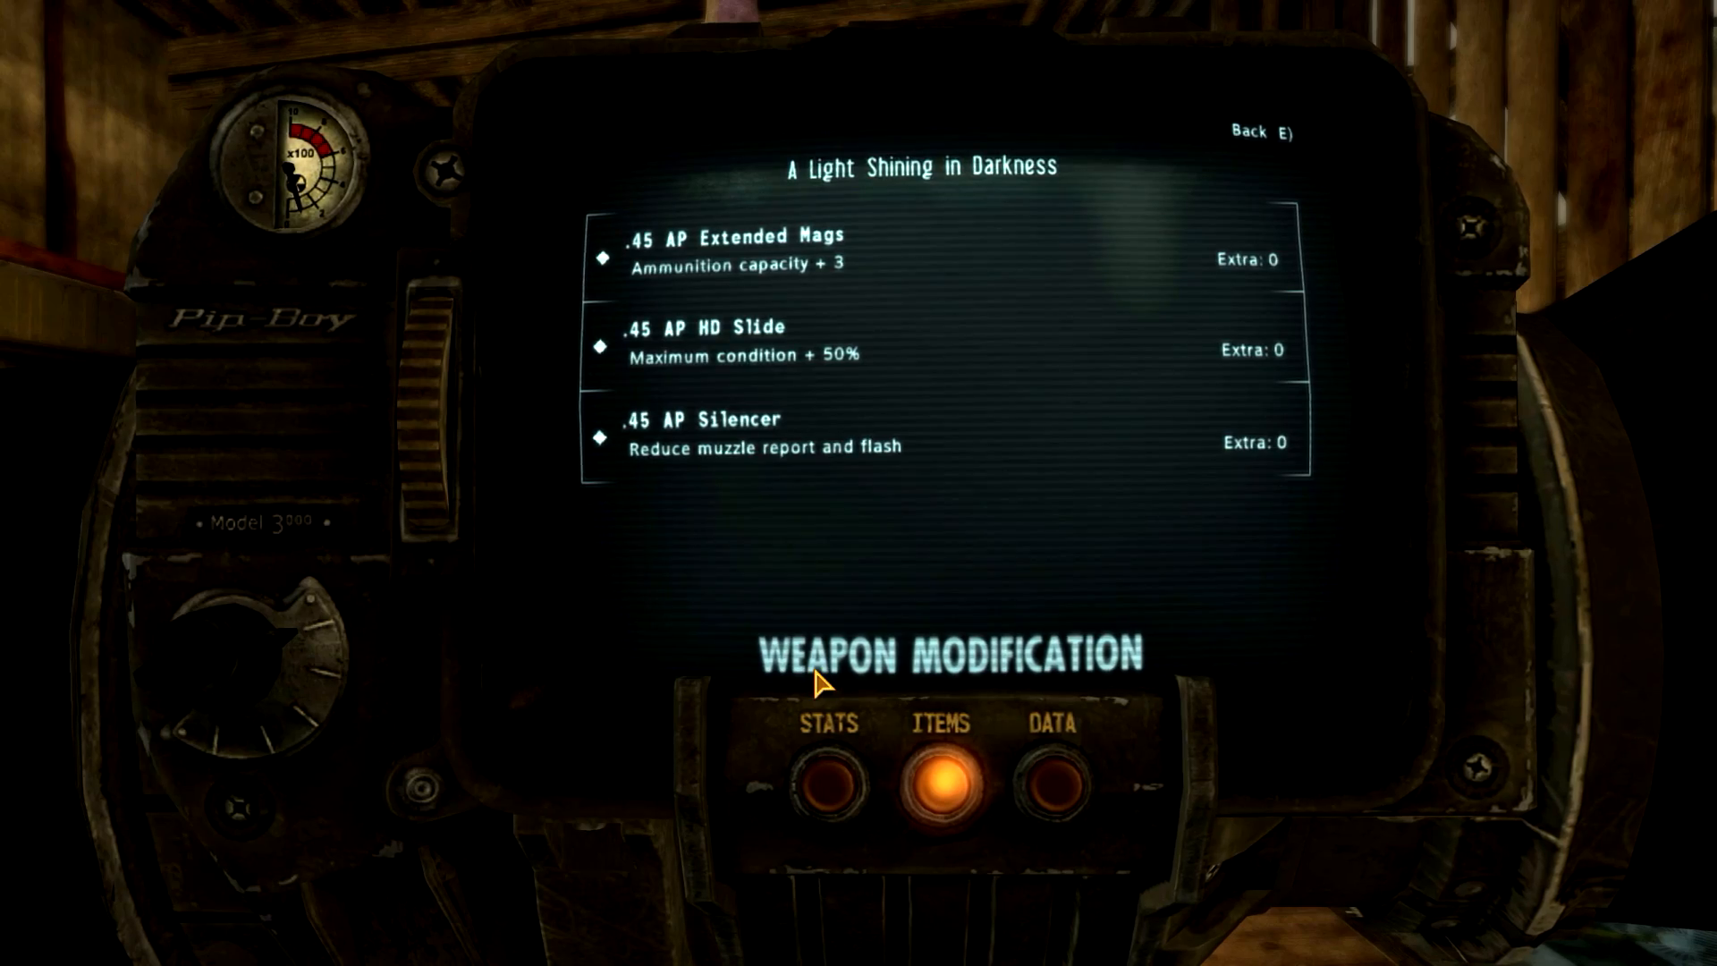
pyautogui.press('Tab')
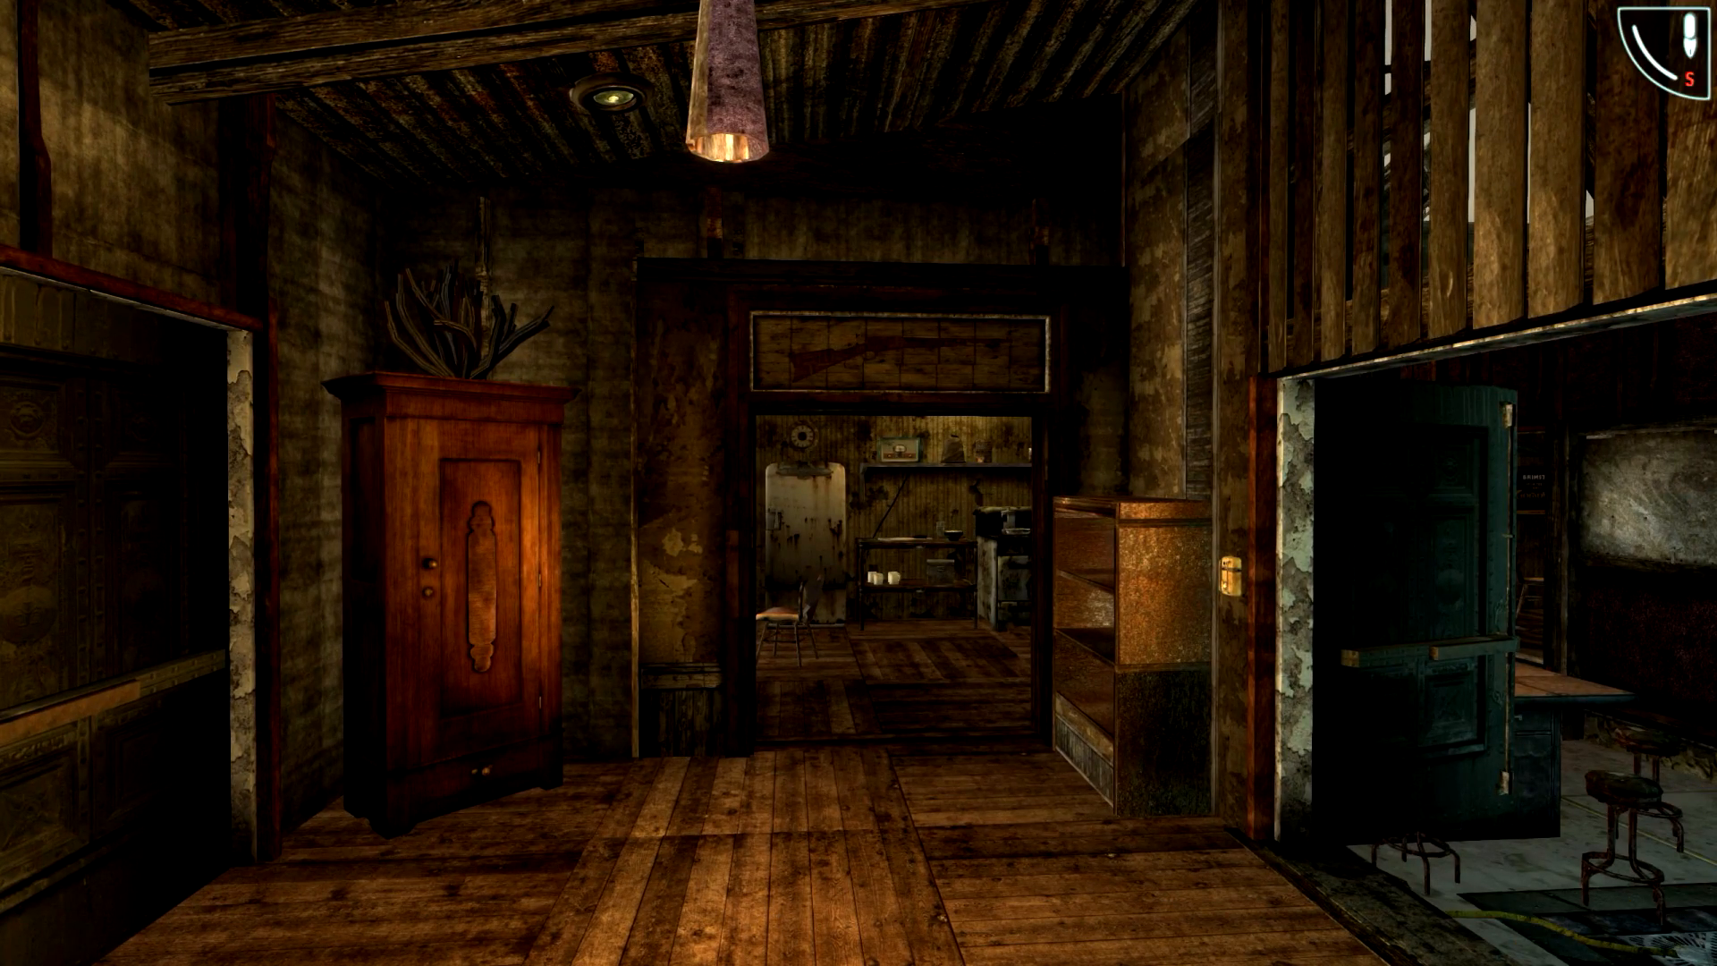
pyautogui.press('f')
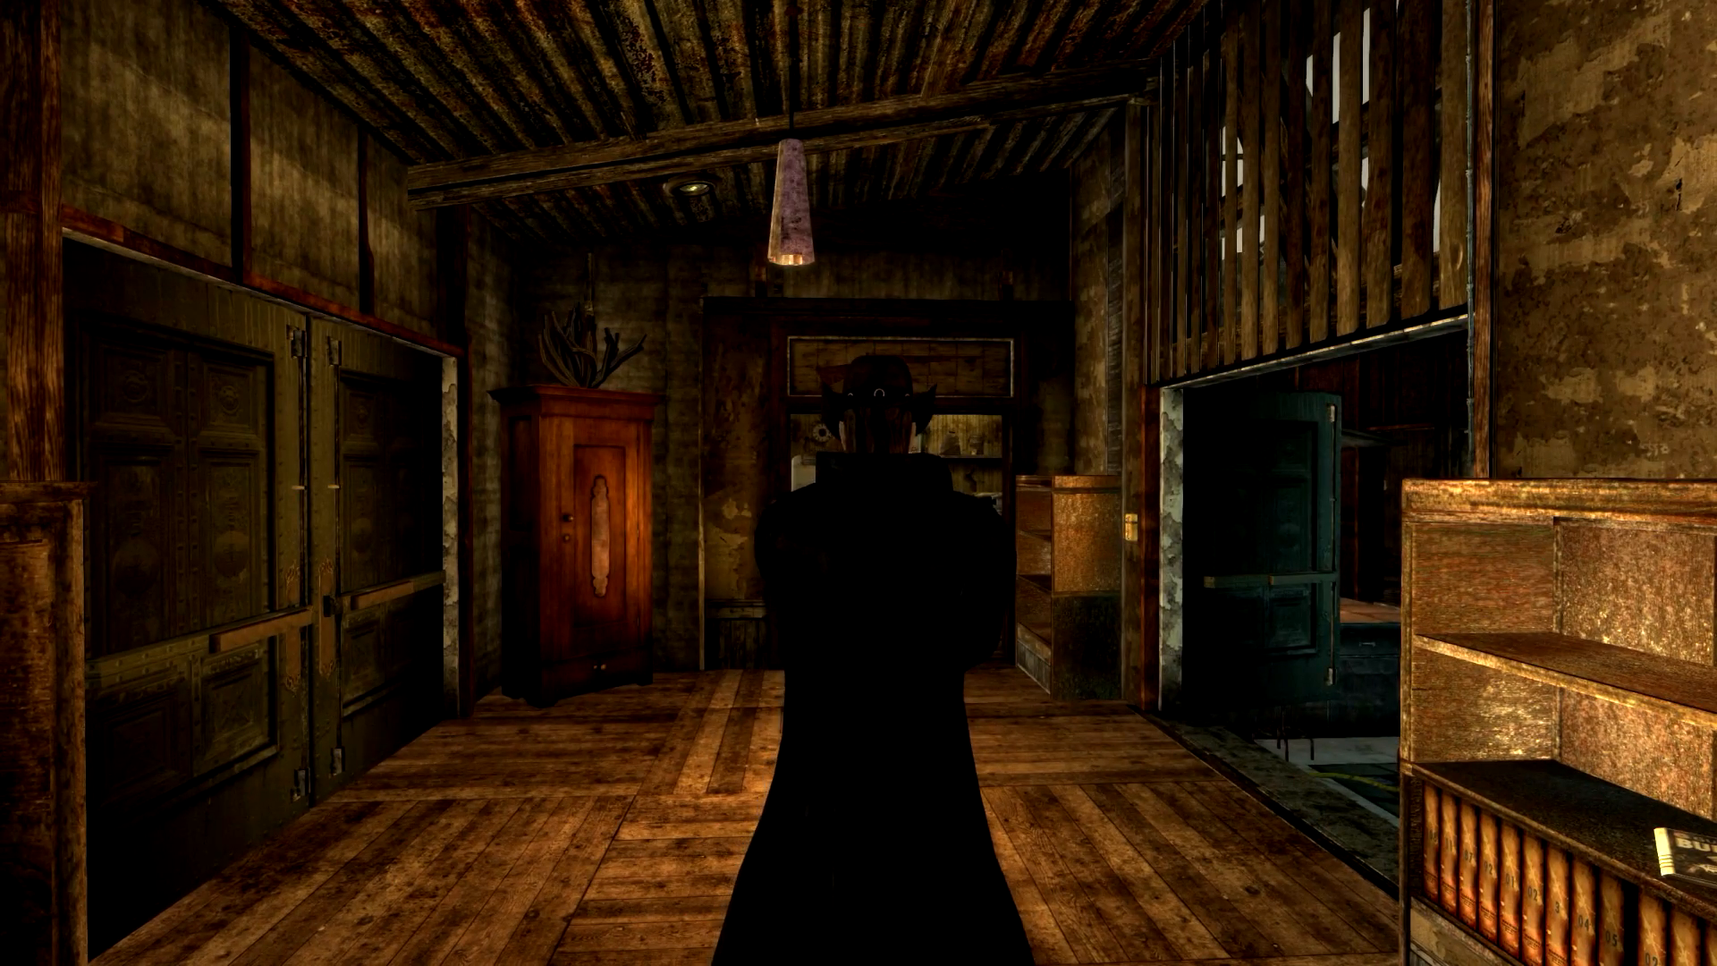
# - Equip the .44 Magnum Revolver and attach the .44 Revolver Heavy Frame and Long Barrel to it
pyautogui.press('Tab')
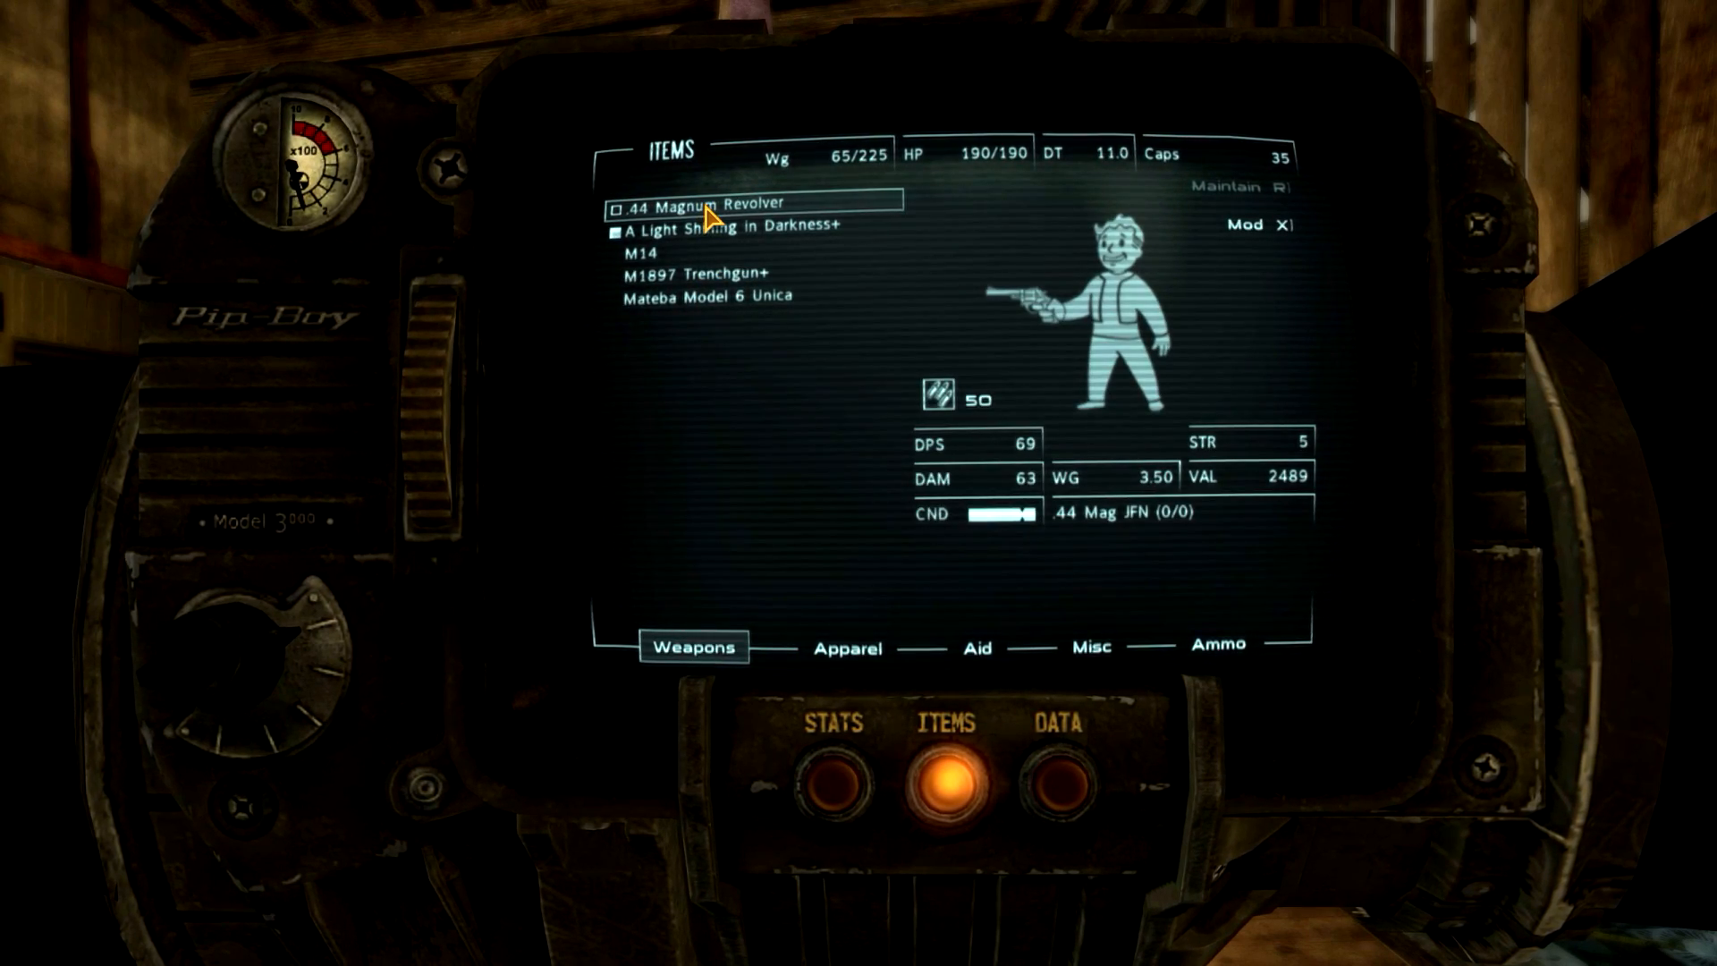
pyautogui.click(707, 212)
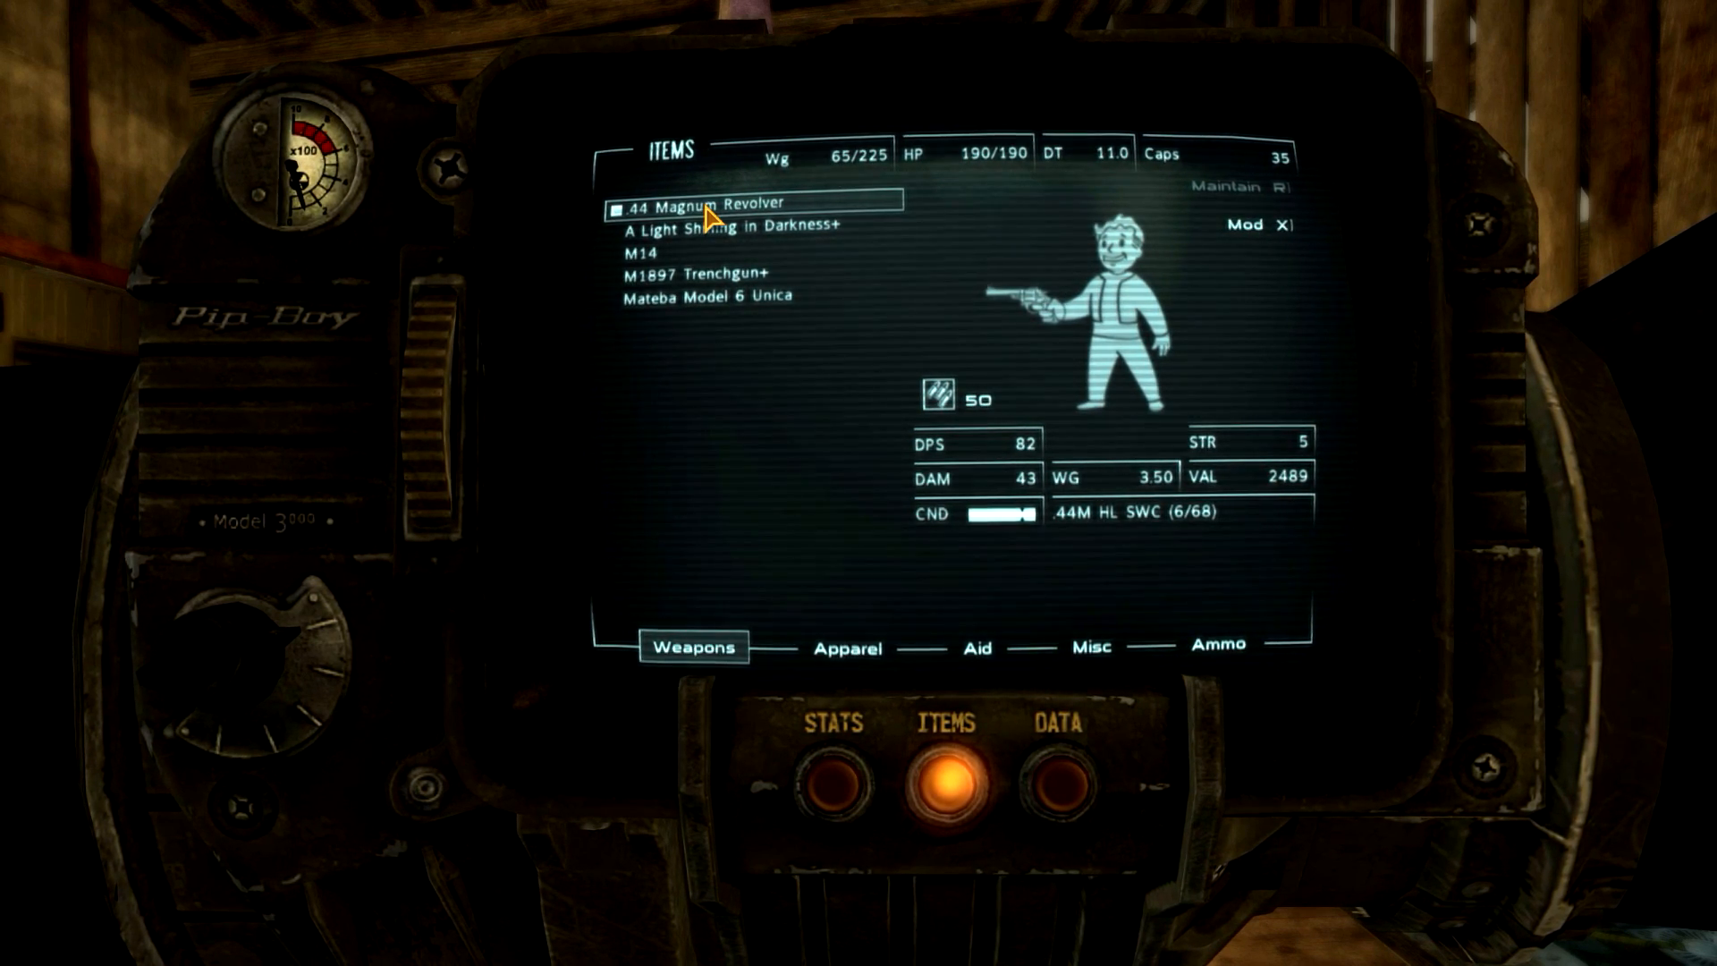
pyautogui.press('x')
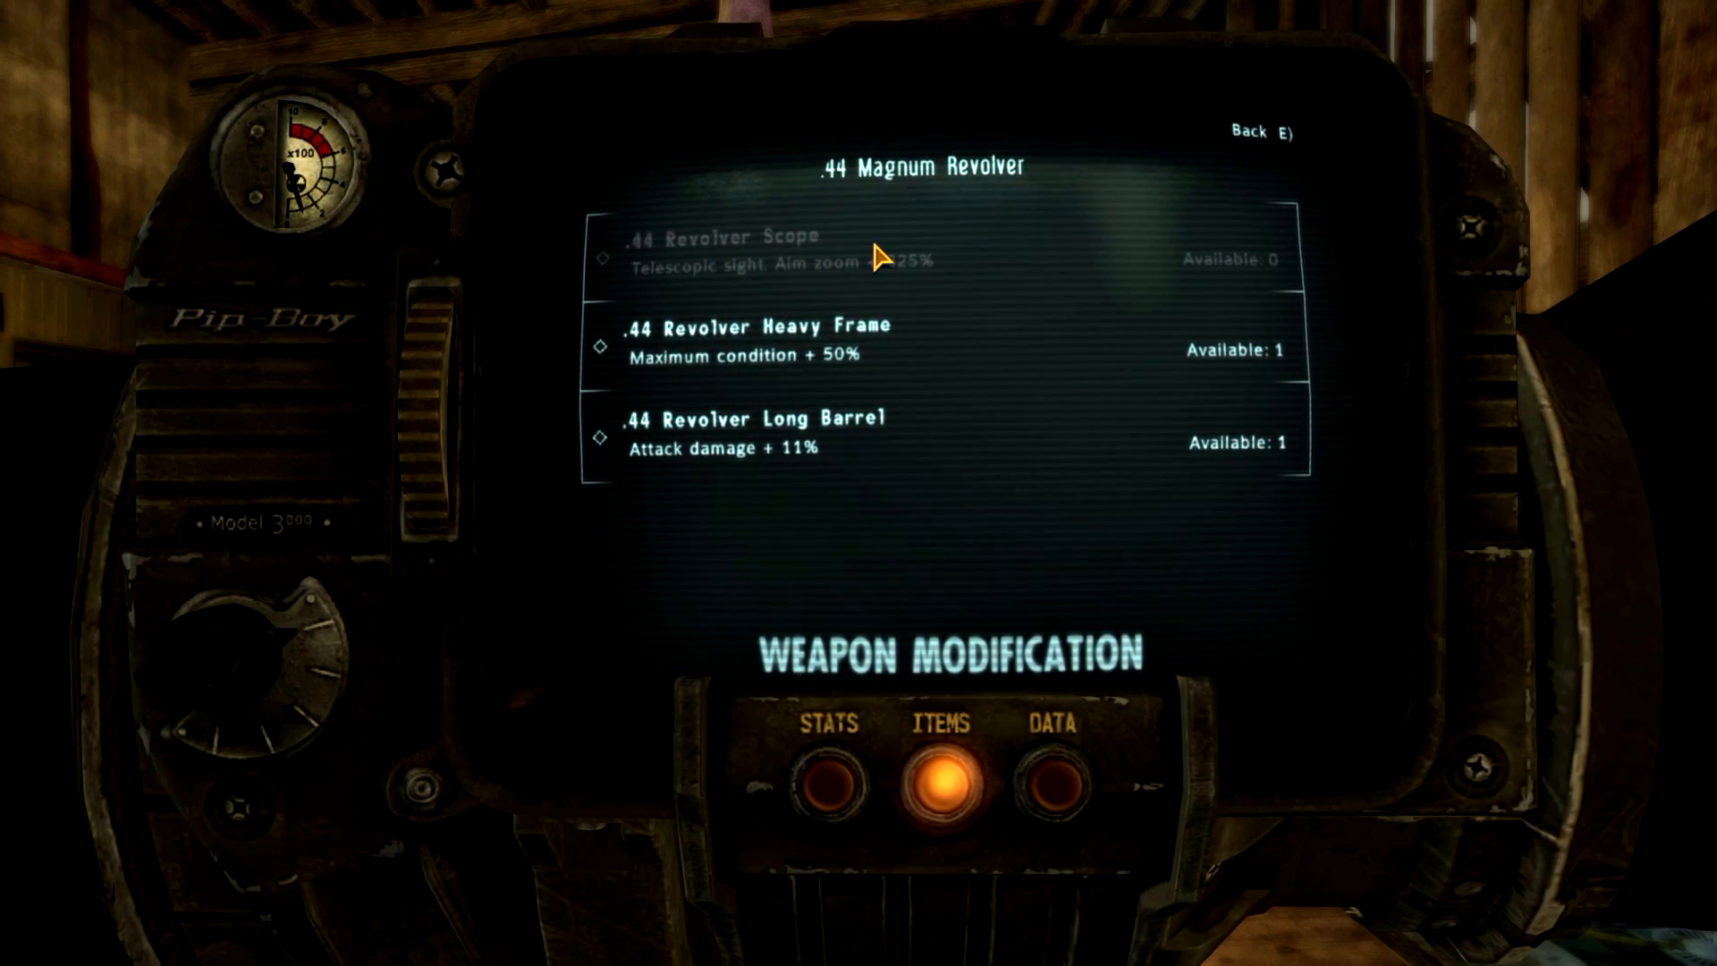
pyautogui.click(802, 353)
pyautogui.click(785, 449)
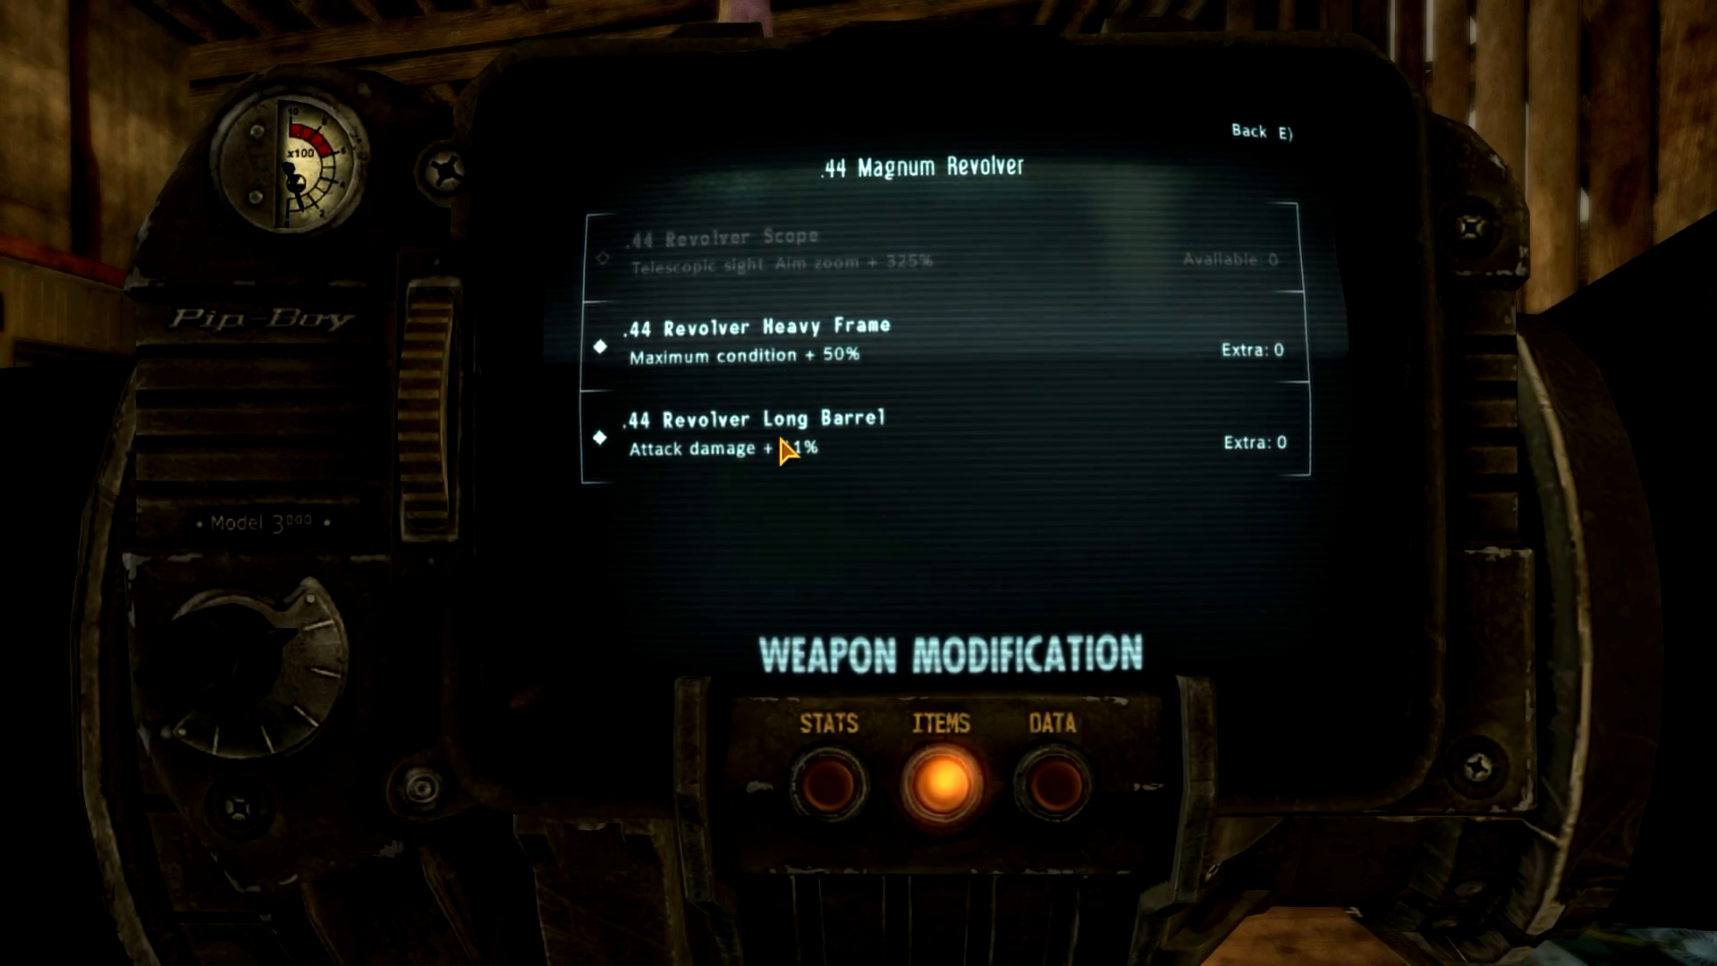
pyautogui.press('Tab')
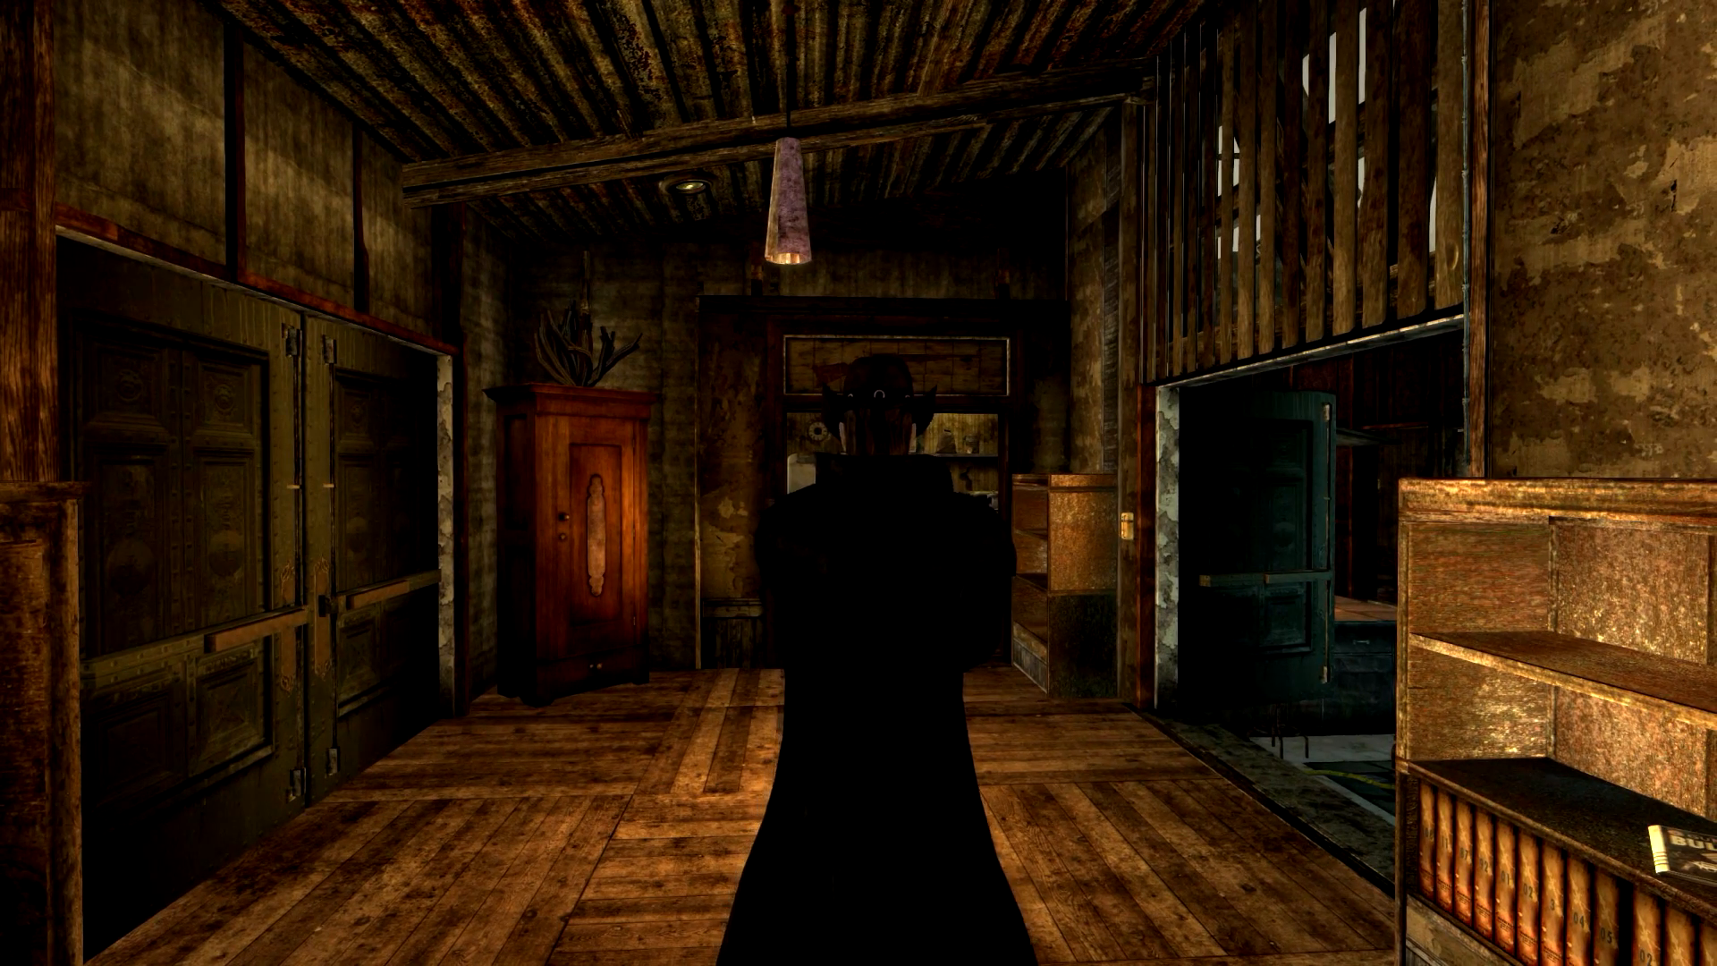
# - Review the WMX - Weapon Mods Expanded options in the mod configuration and return to the game
pyautogui.press('Escape')
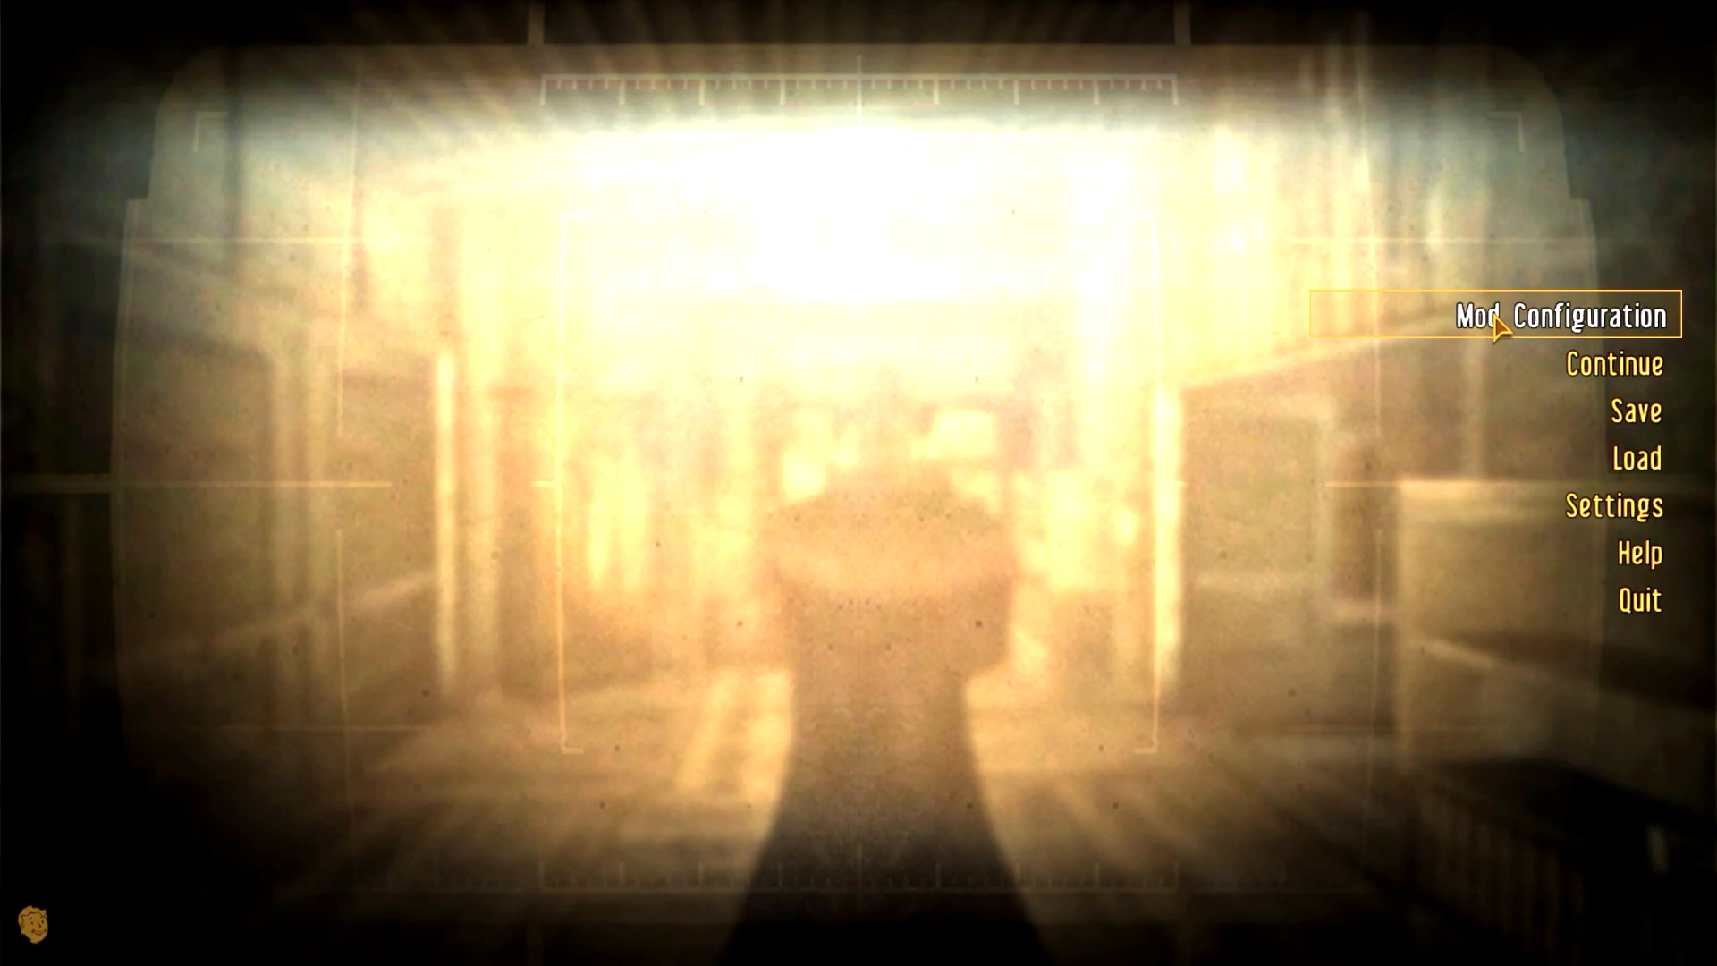
pyautogui.click(1498, 322)
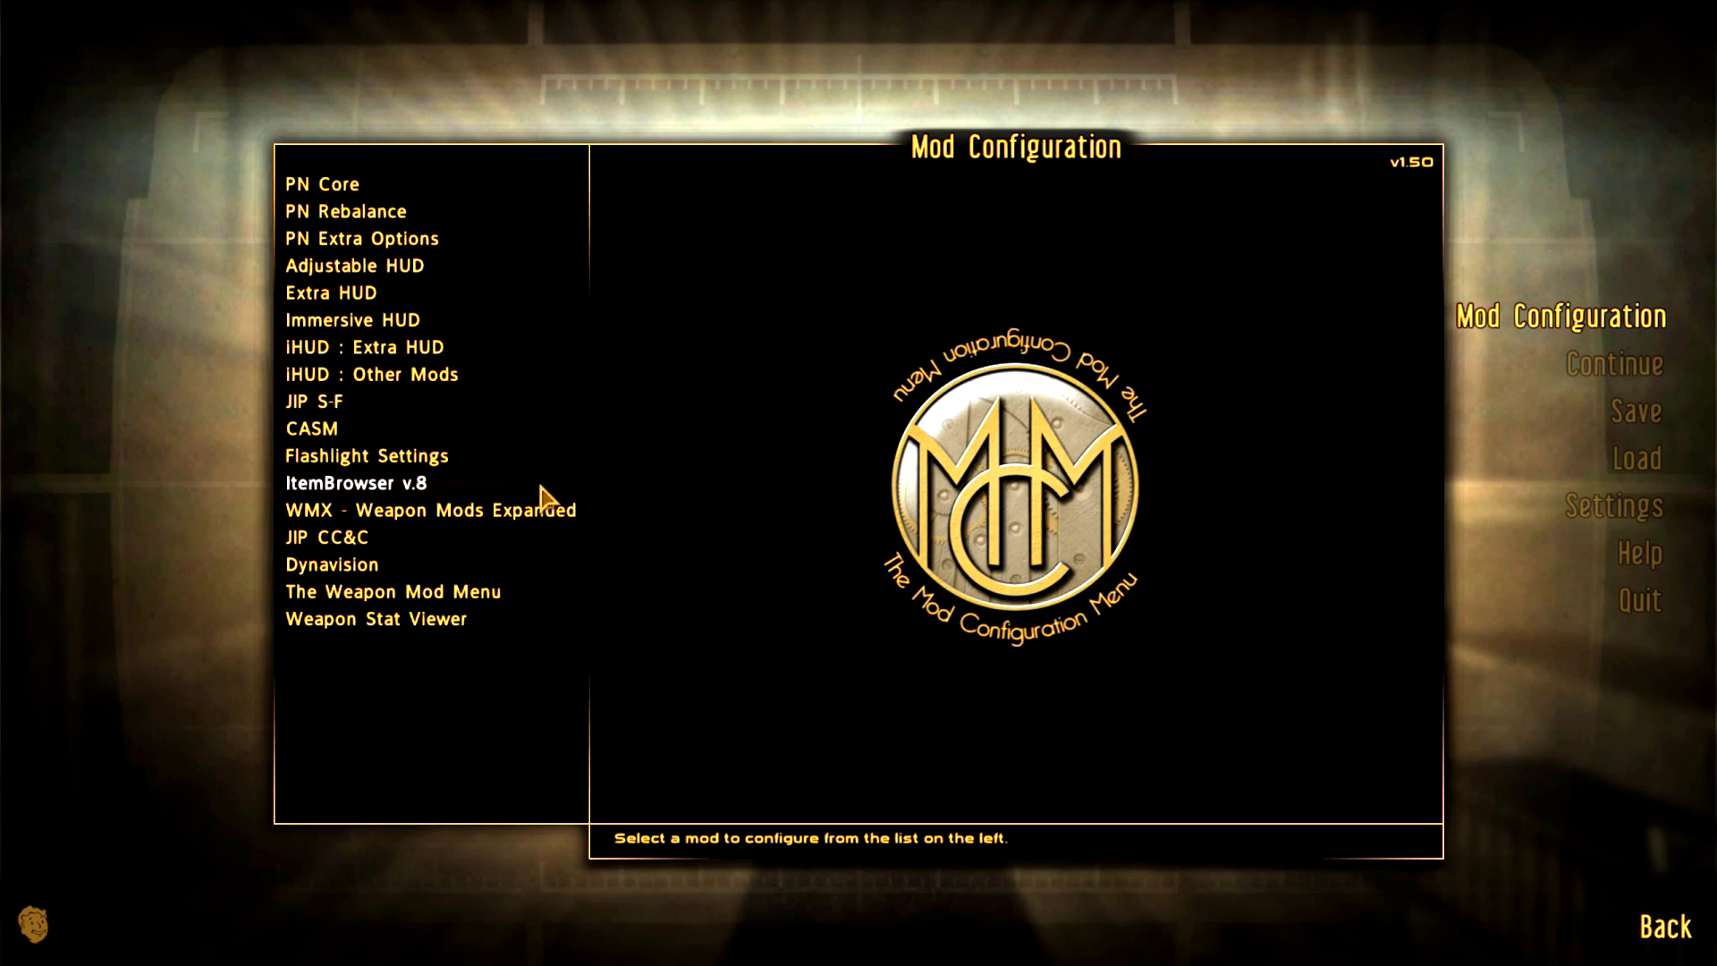
pyautogui.click(403, 521)
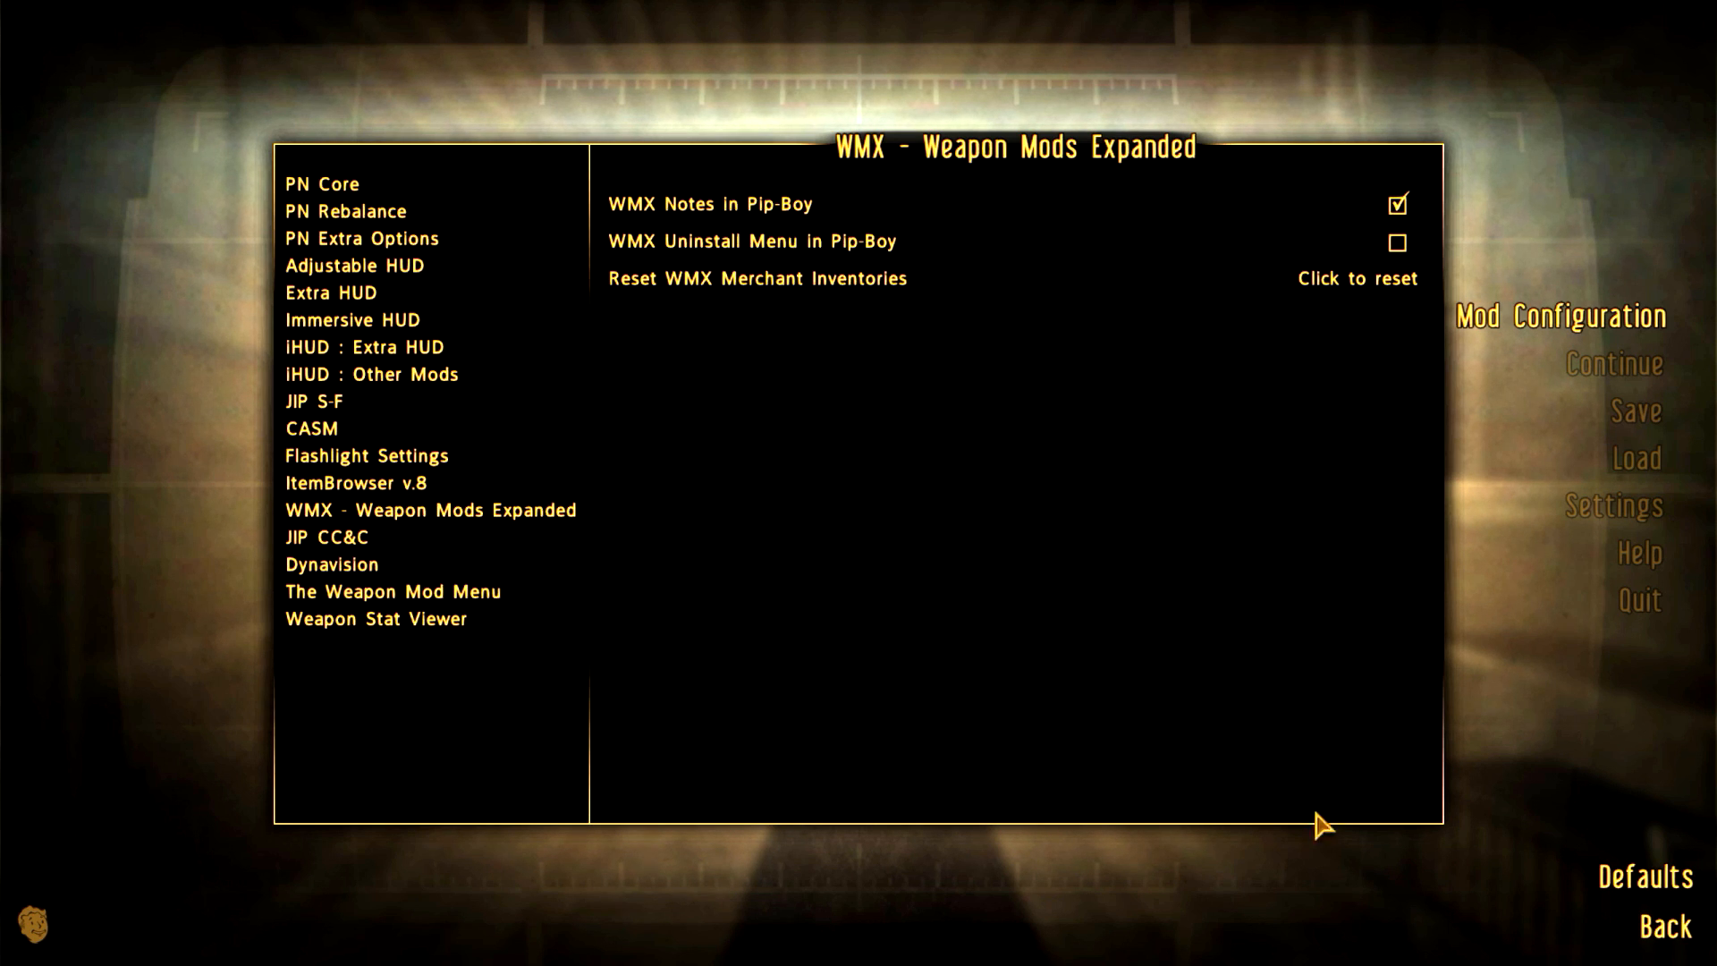
pyautogui.click(1665, 939)
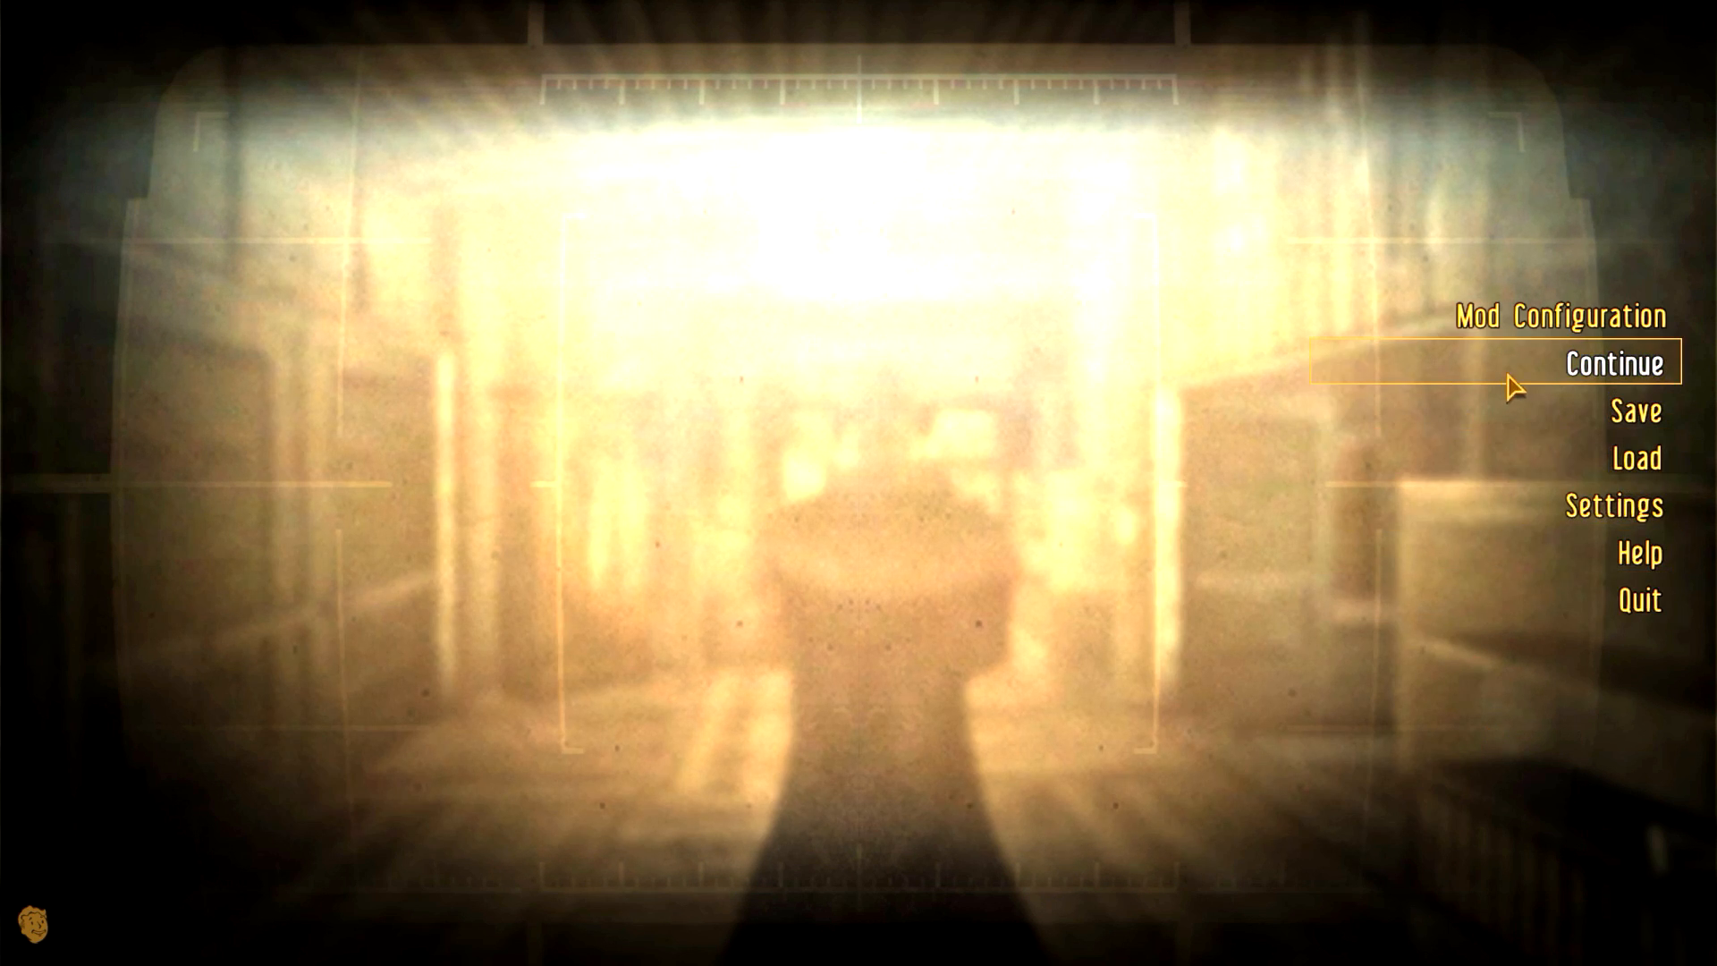
pyautogui.click(1567, 367)
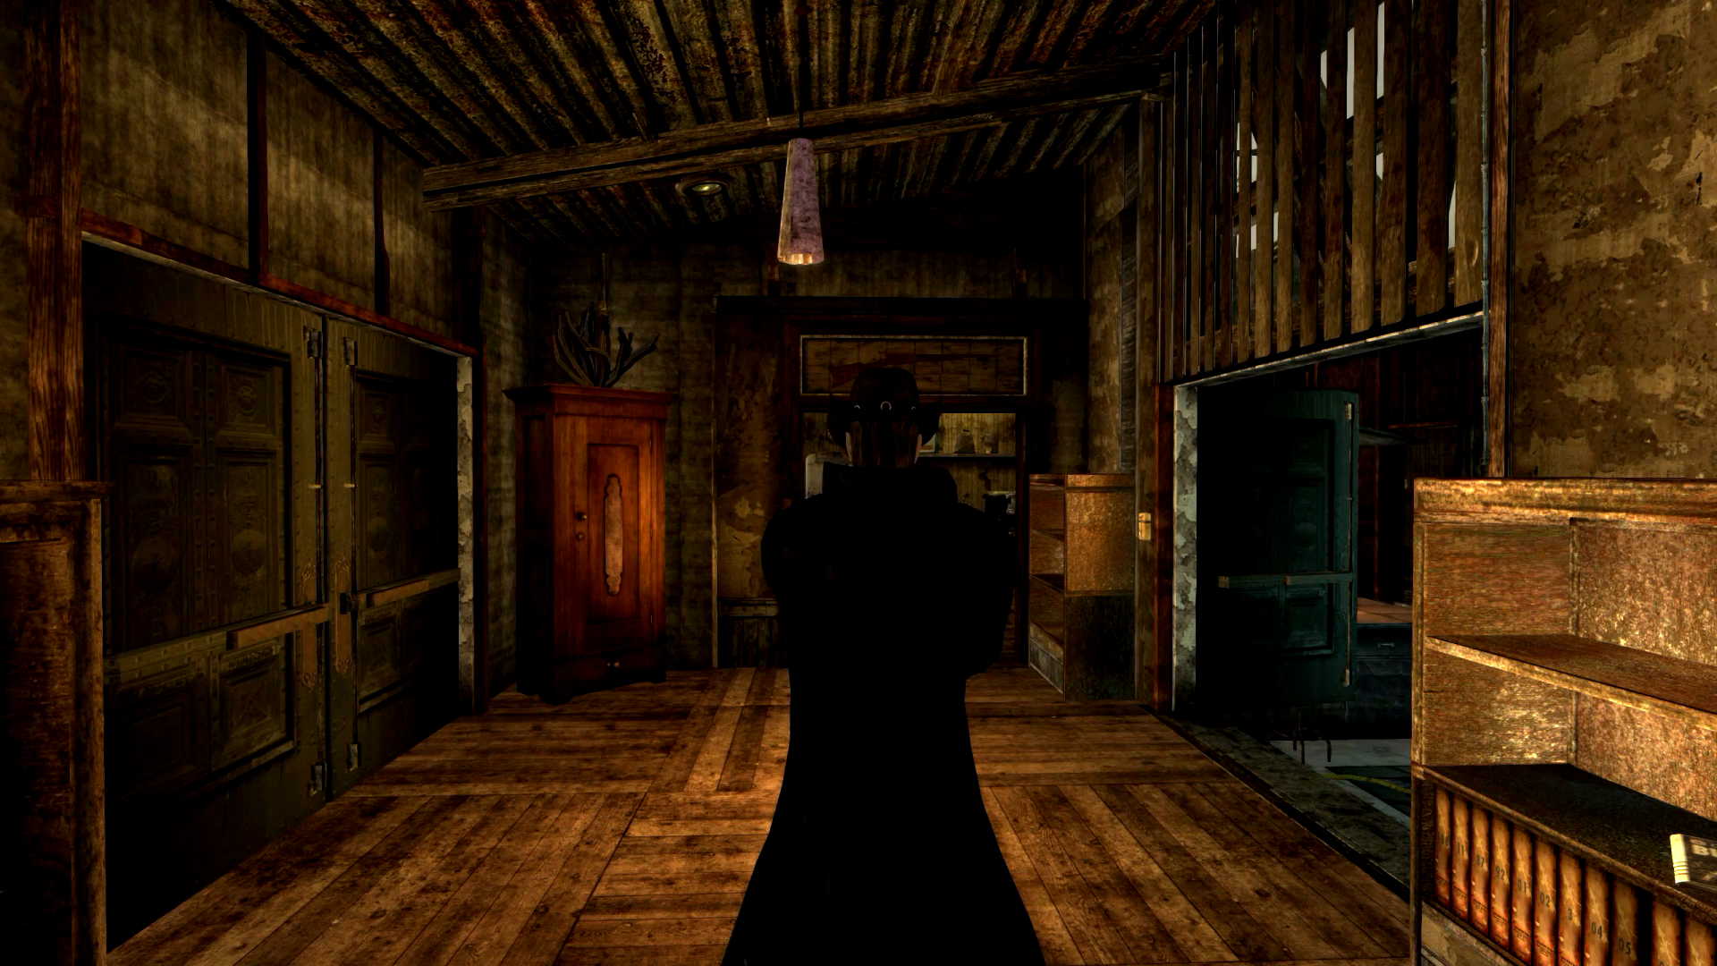
# - View the detailed weapon stats of the modded .44 Magnum Revolver and the M14 in the Pip-Boy
pyautogui.press('Tab')
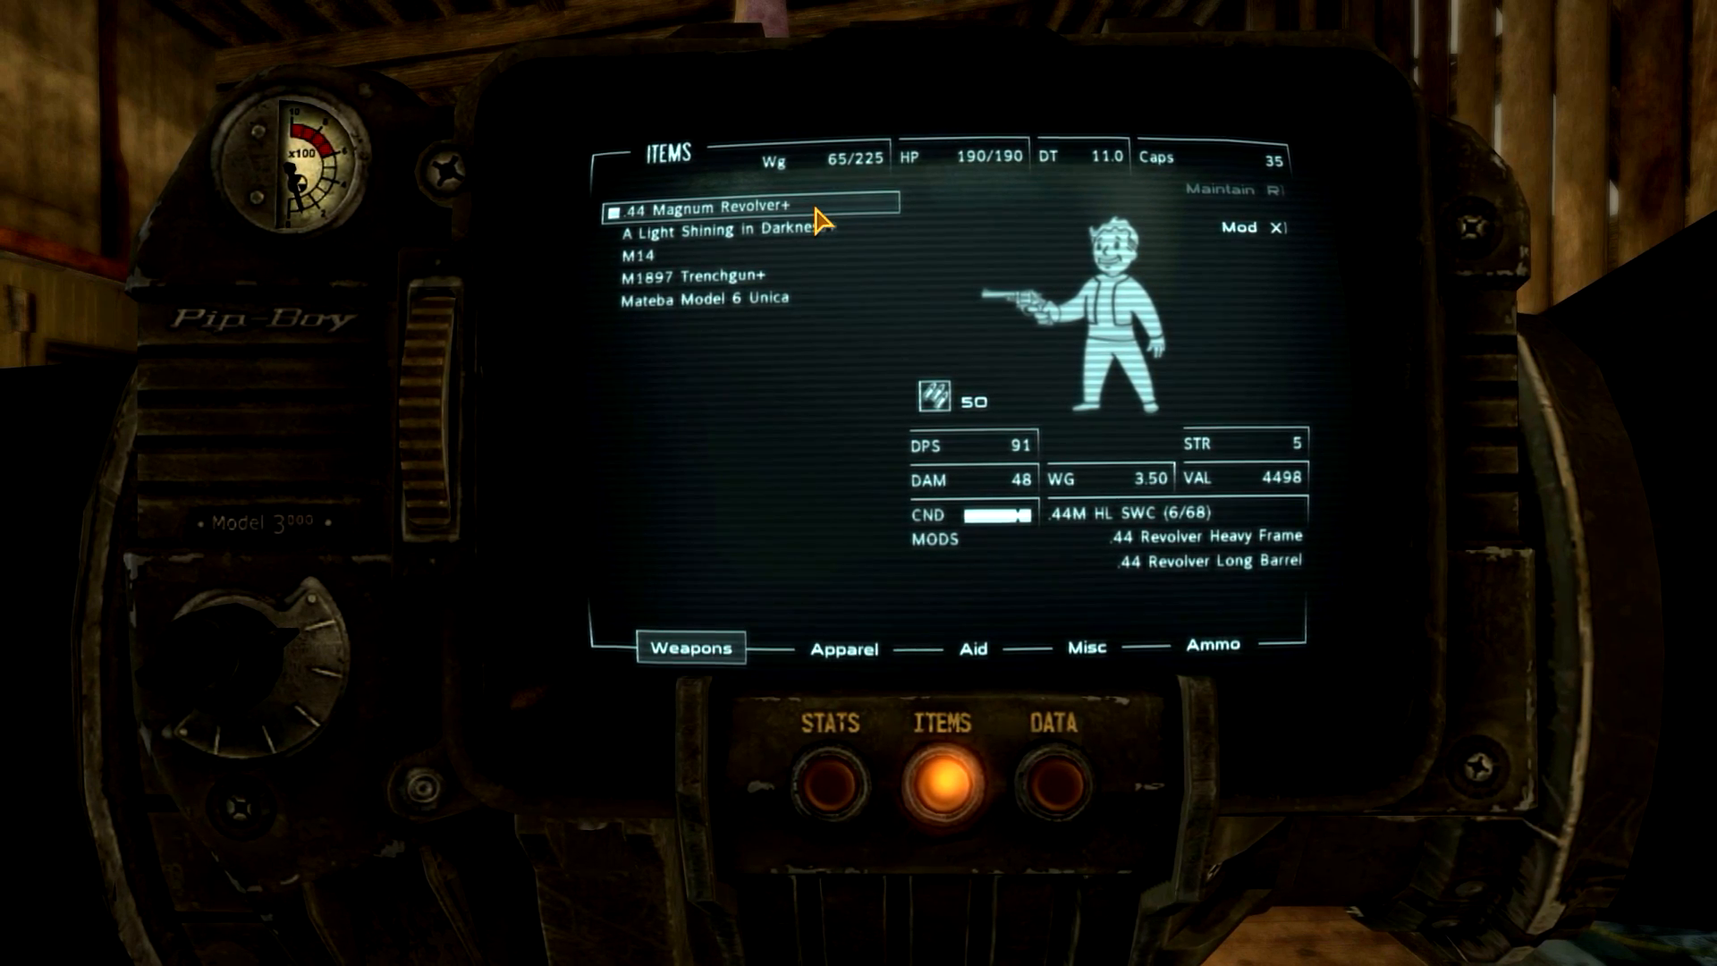
pyautogui.press('z')
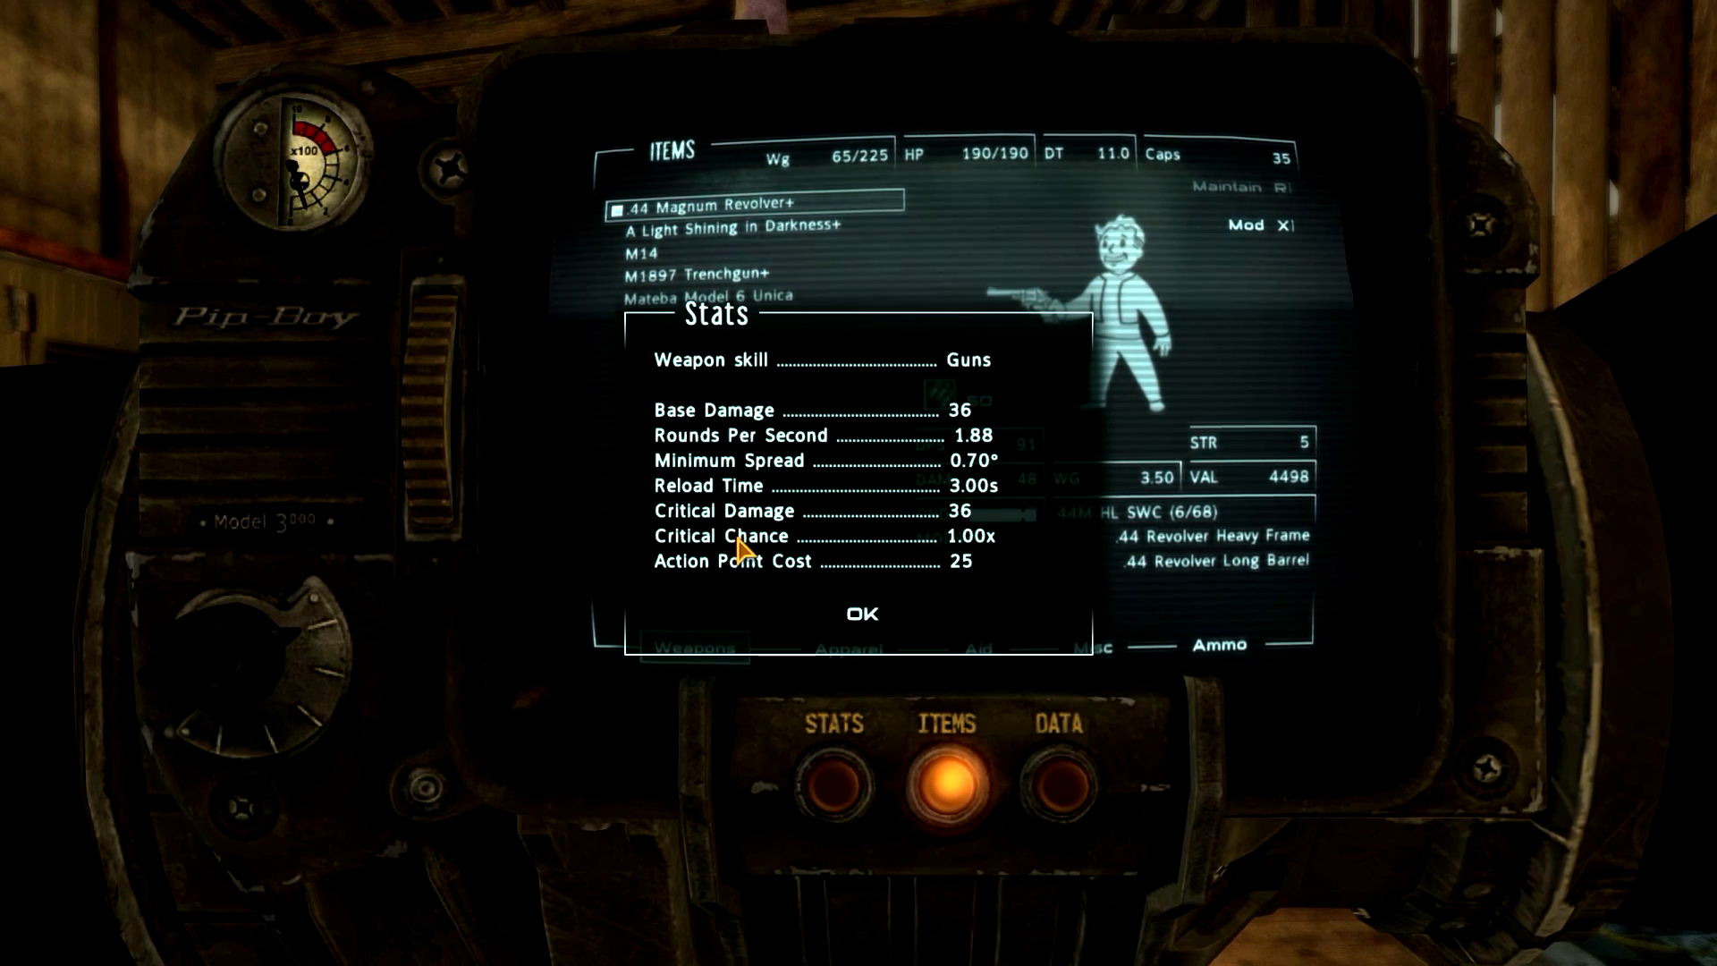
pyautogui.click(868, 617)
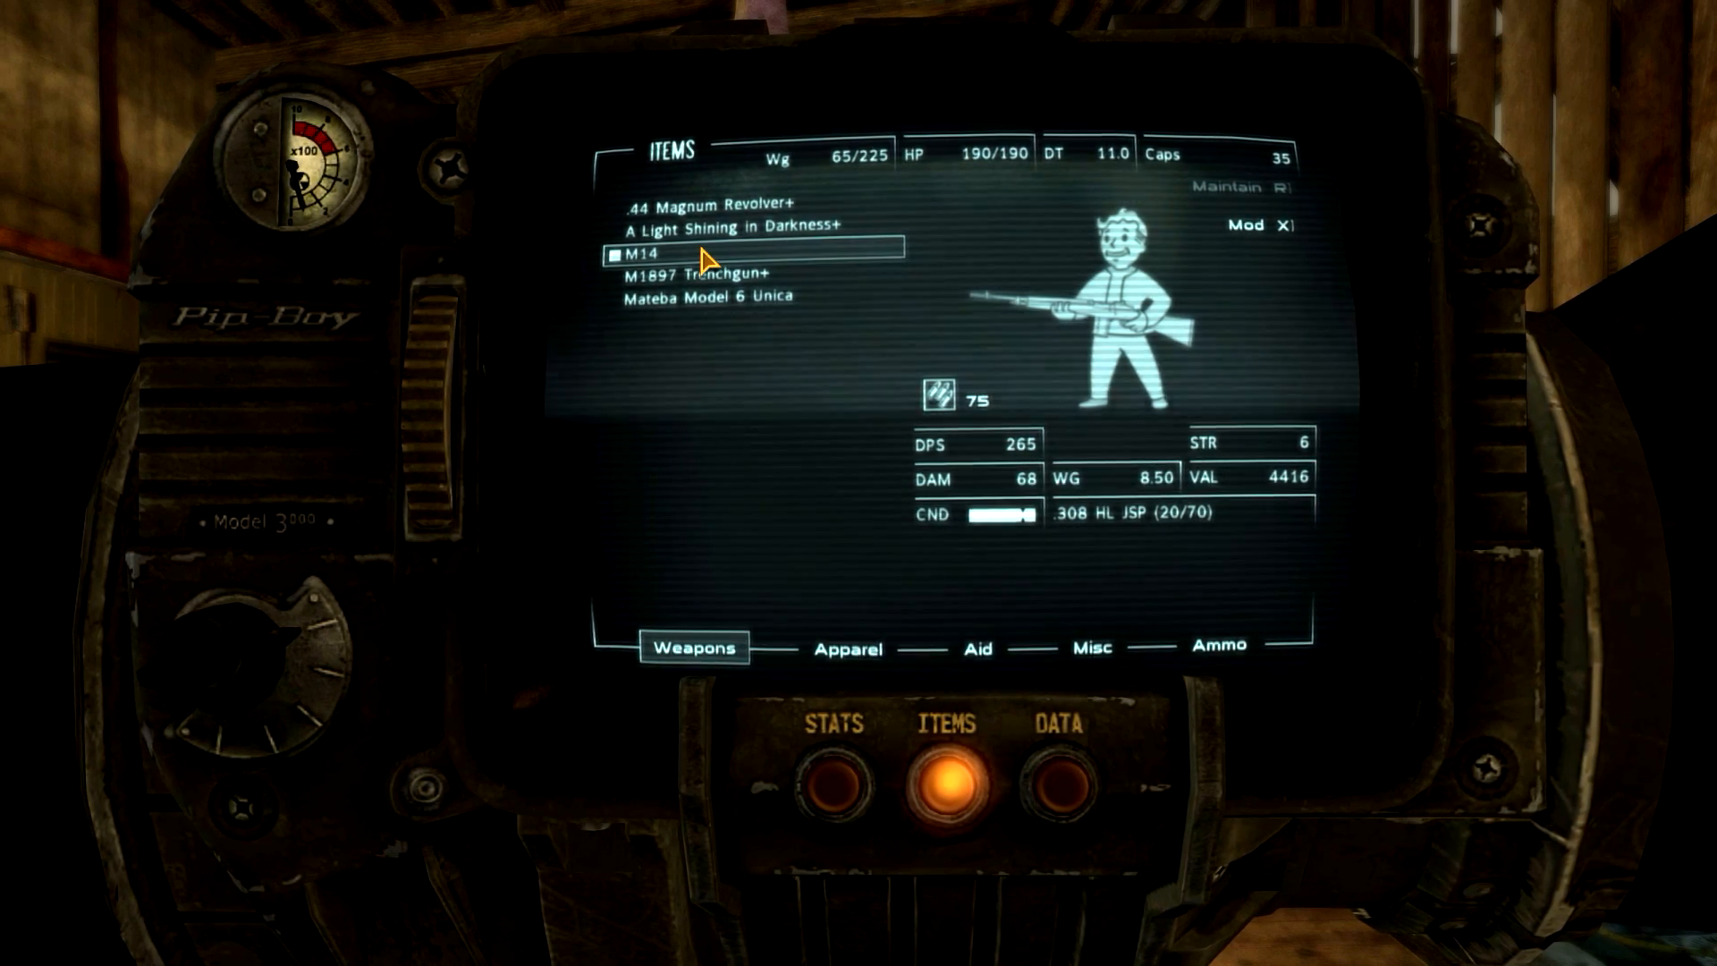
pyautogui.keyDown('alt'); pyautogui.click(702, 254); pyautogui.keyUp('alt')
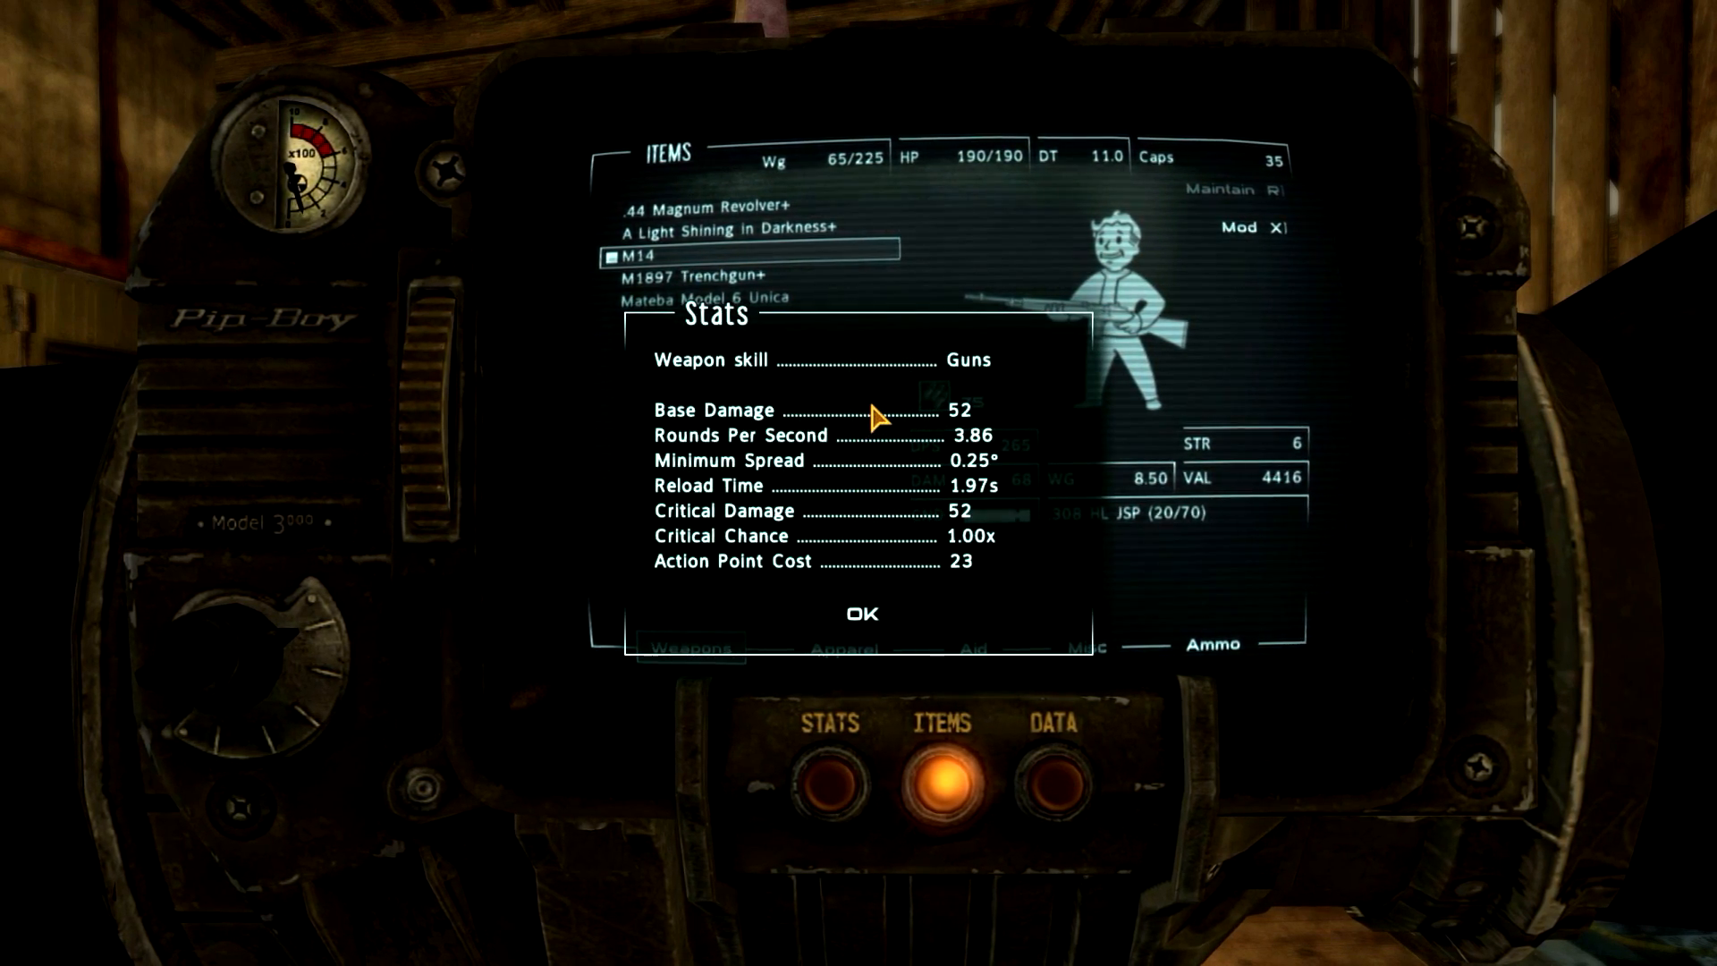
pyautogui.click(859, 619)
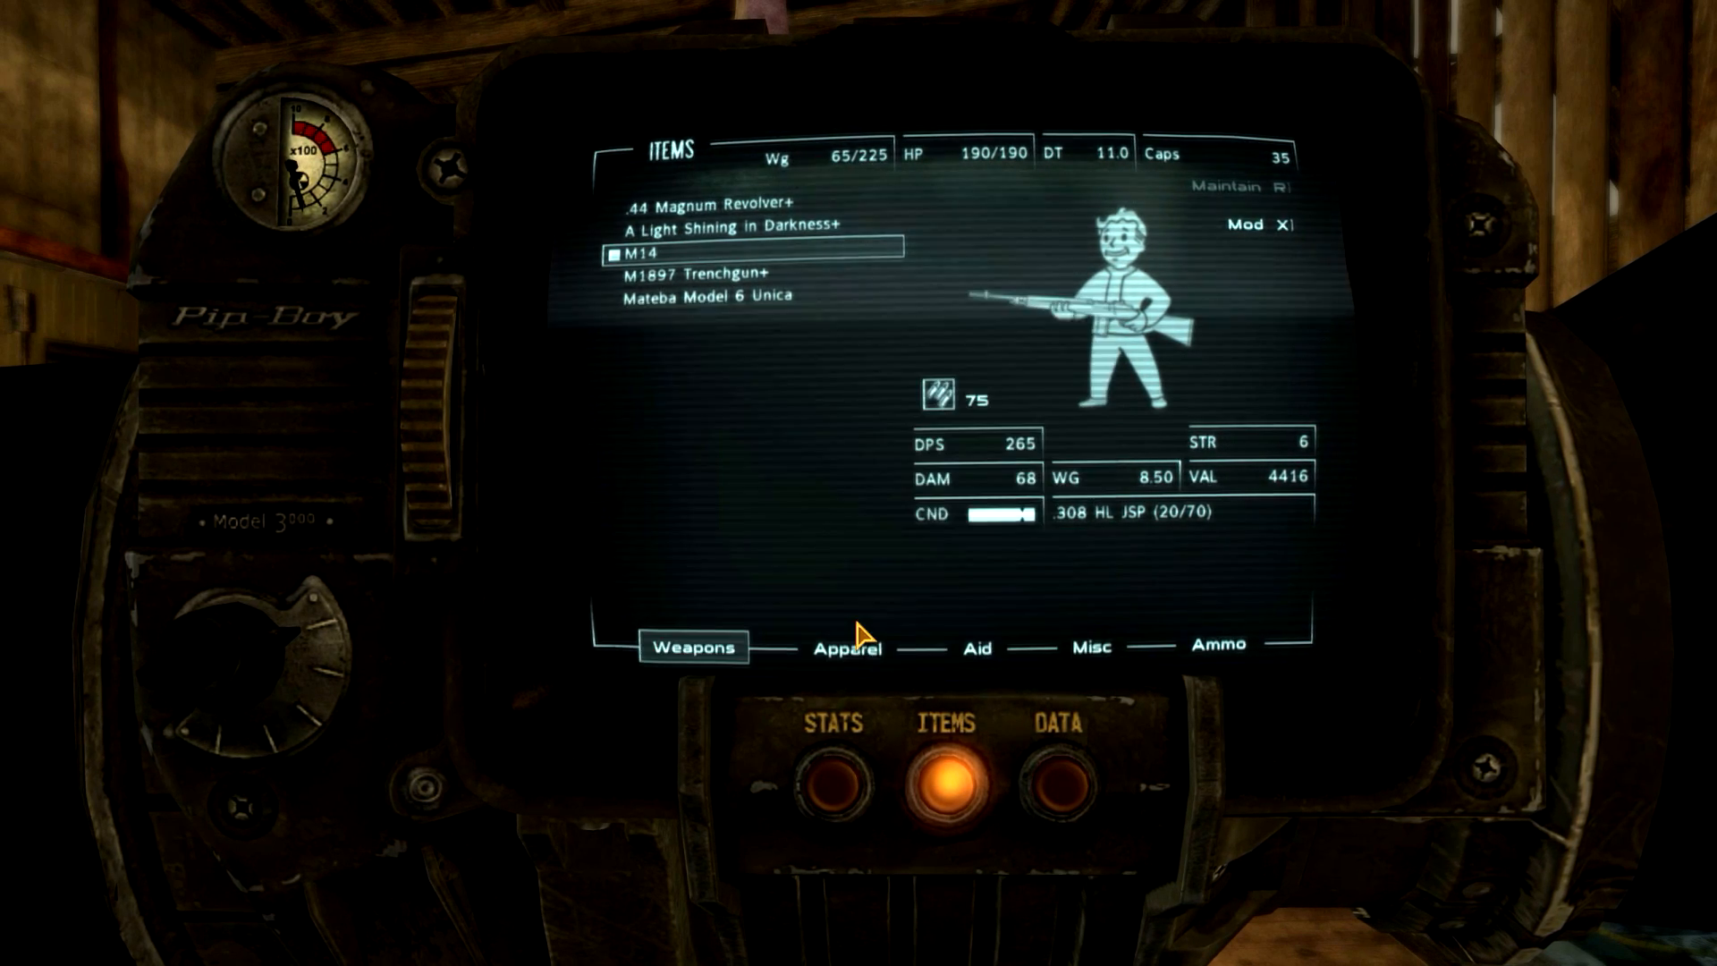
# - Equip the Mateba Model 6 Unica and the M1897 Trenchgun in turn and view each weapon's detailed stats
pyautogui.click(702, 305)
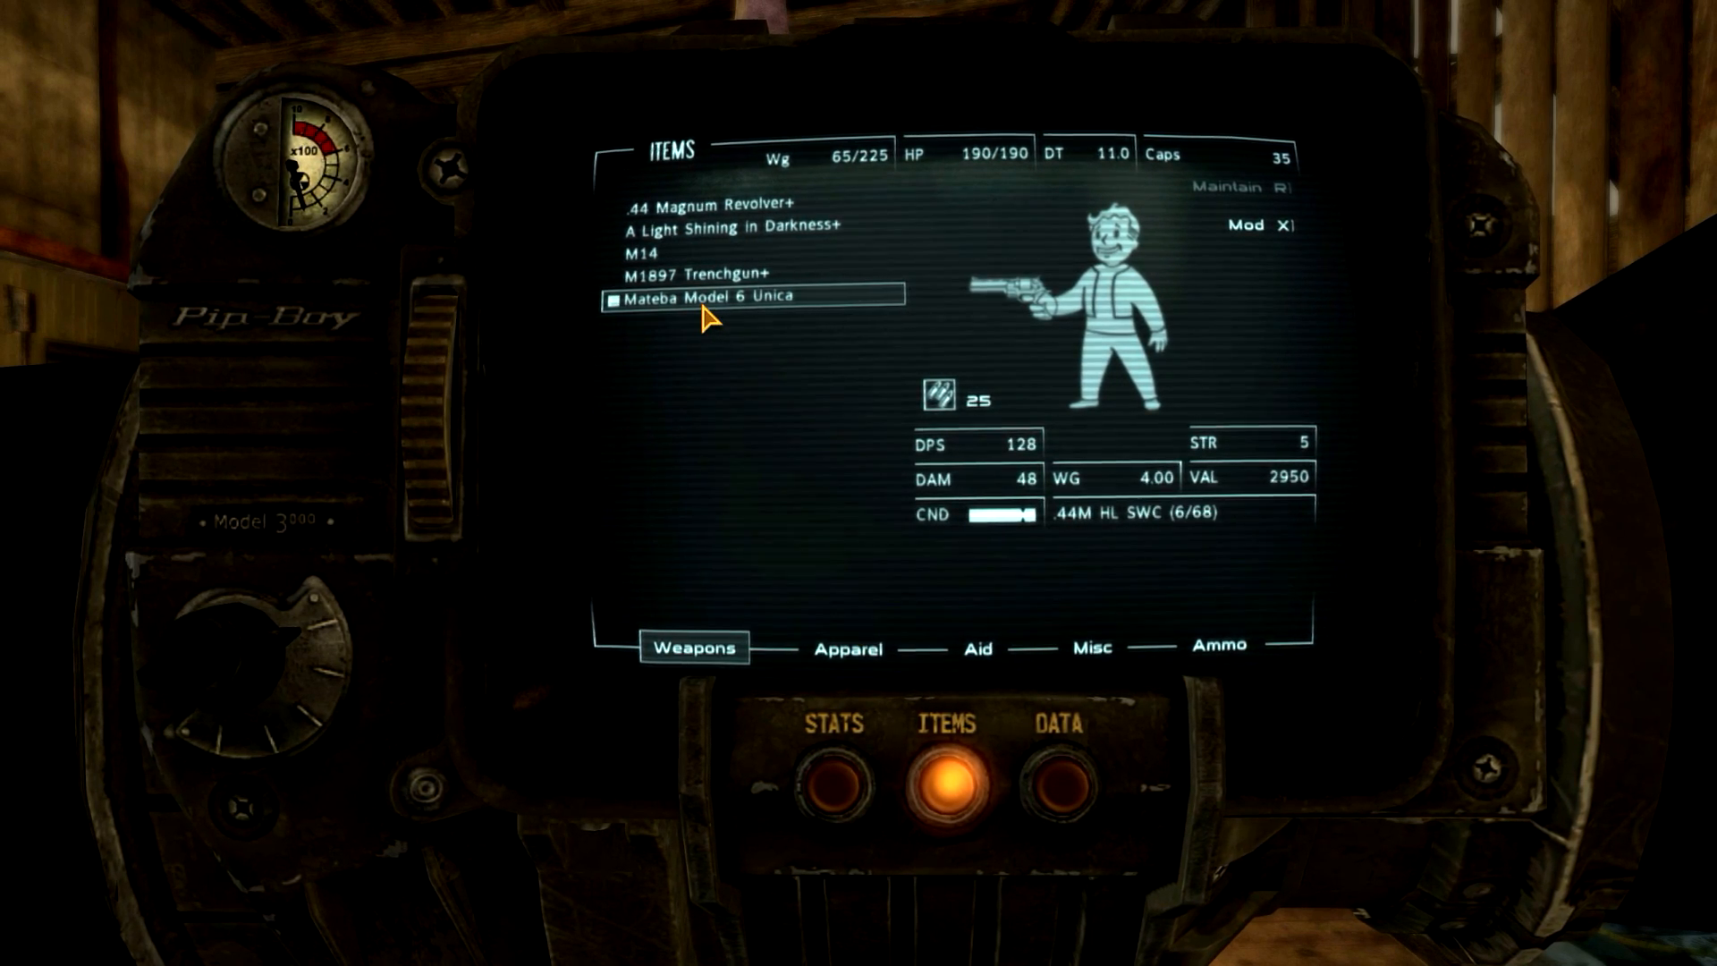
pyautogui.press('i')
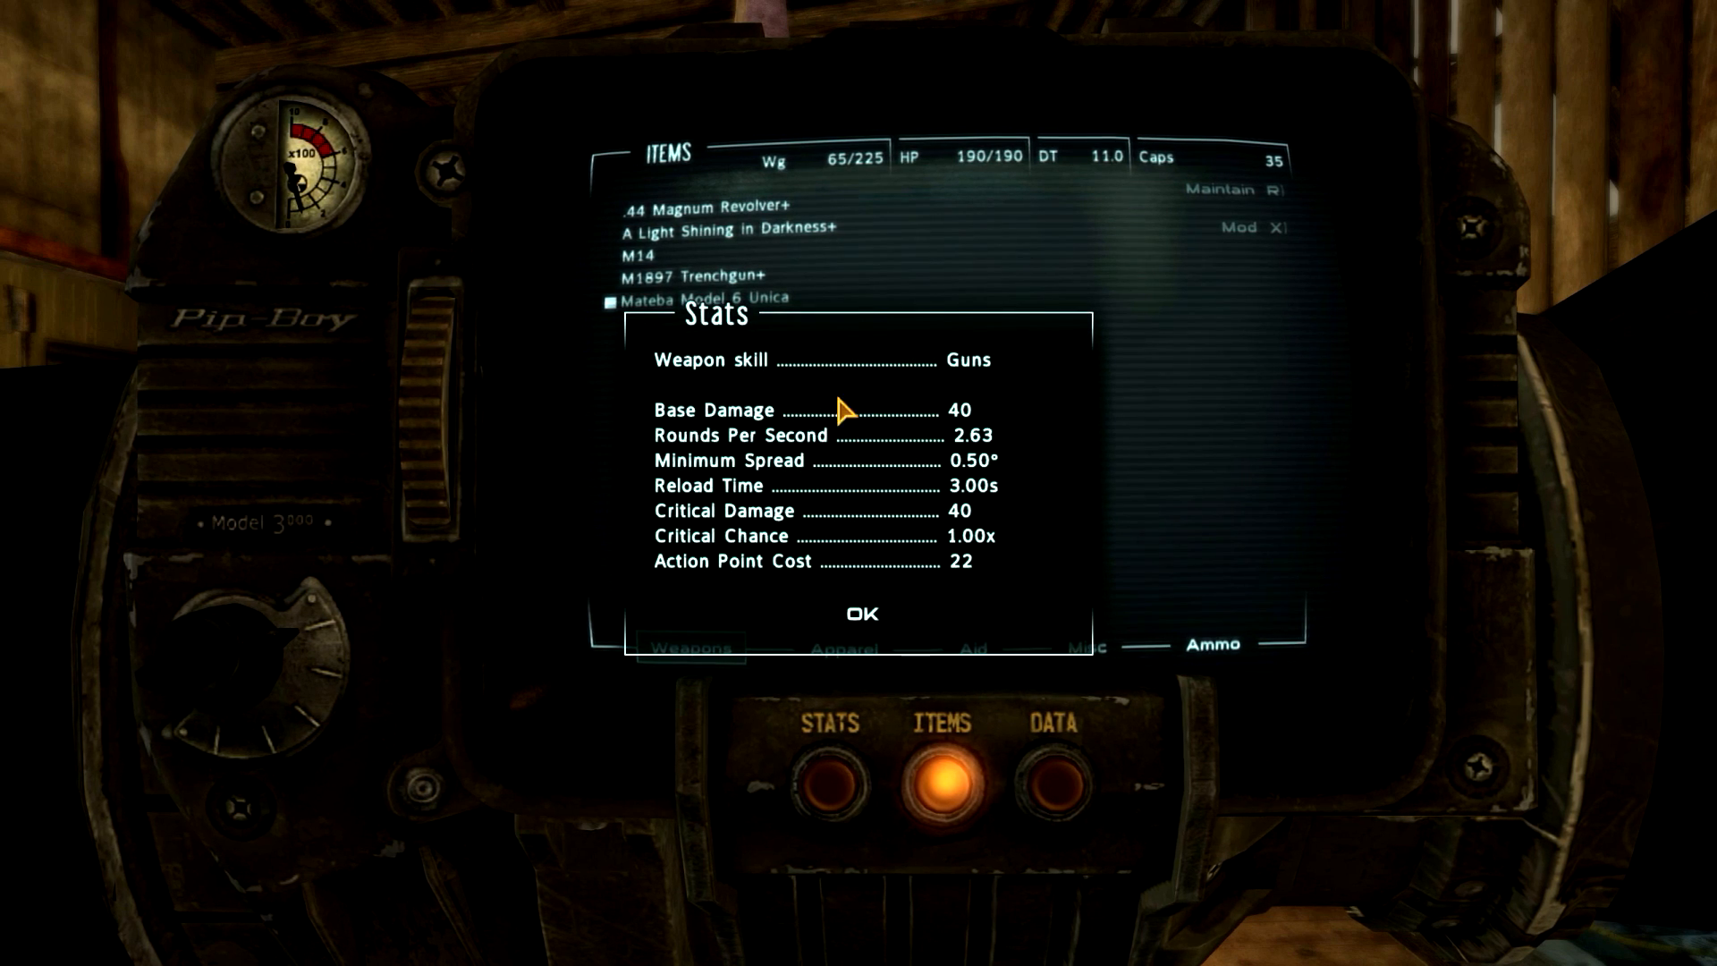
pyautogui.click(856, 618)
pyautogui.click(769, 277)
pyautogui.press('i')
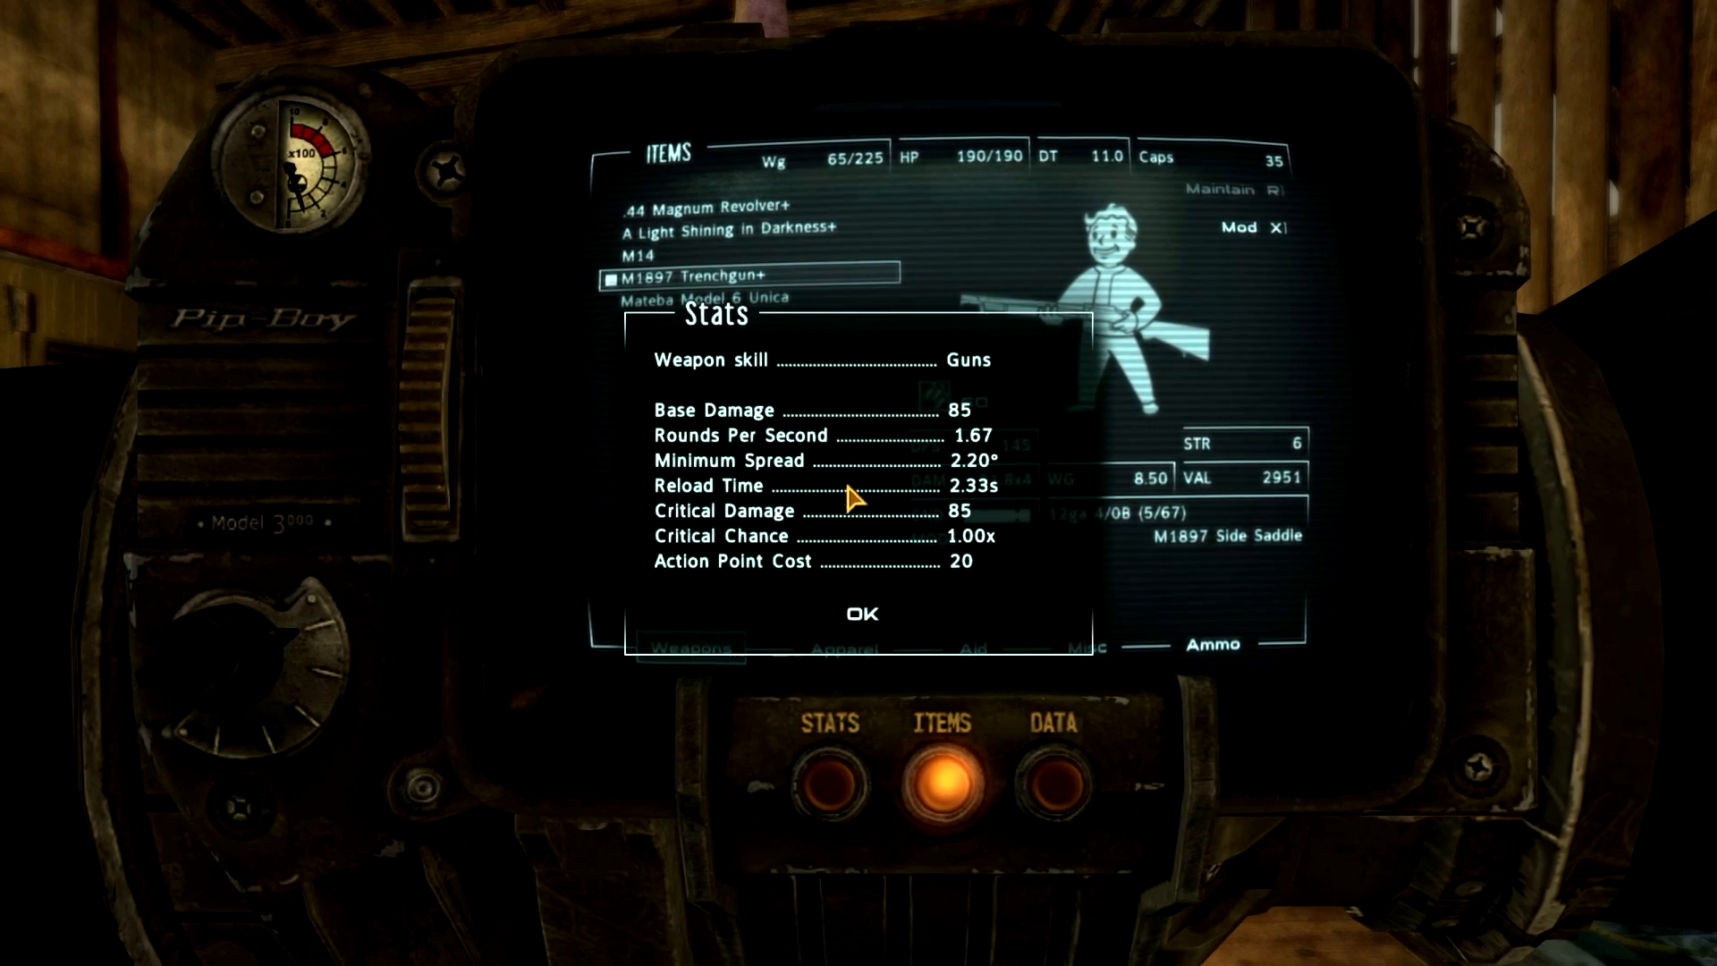
pyautogui.click(864, 614)
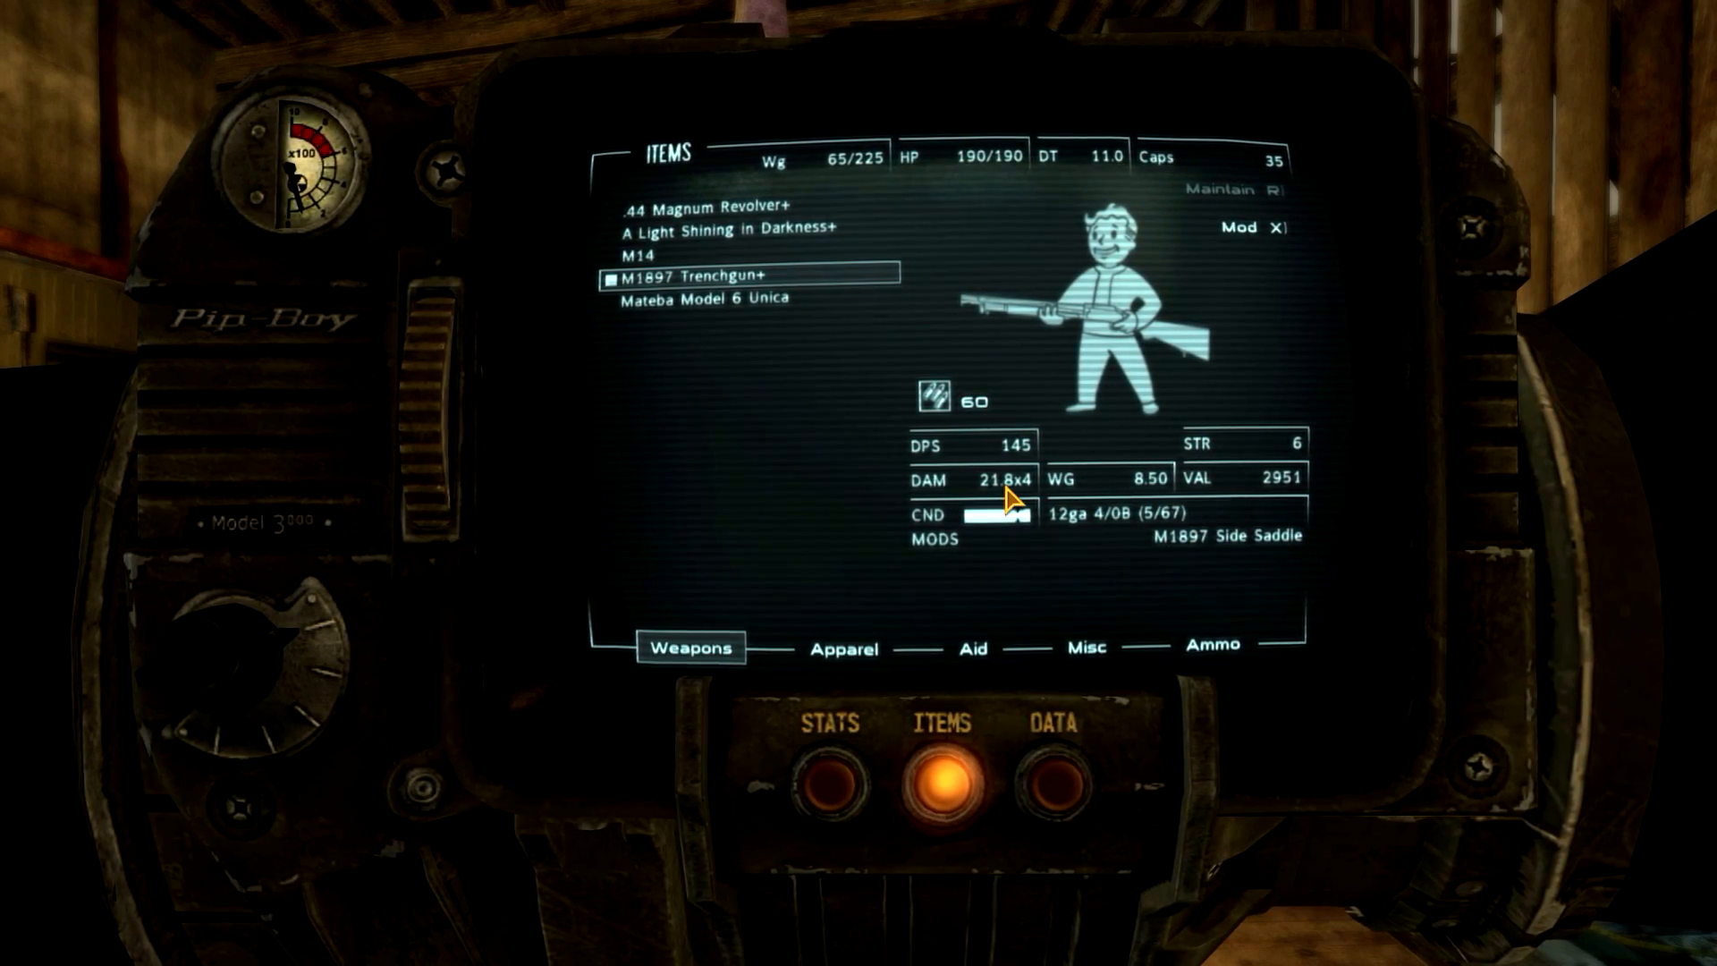
pyautogui.rightClick(778, 282)
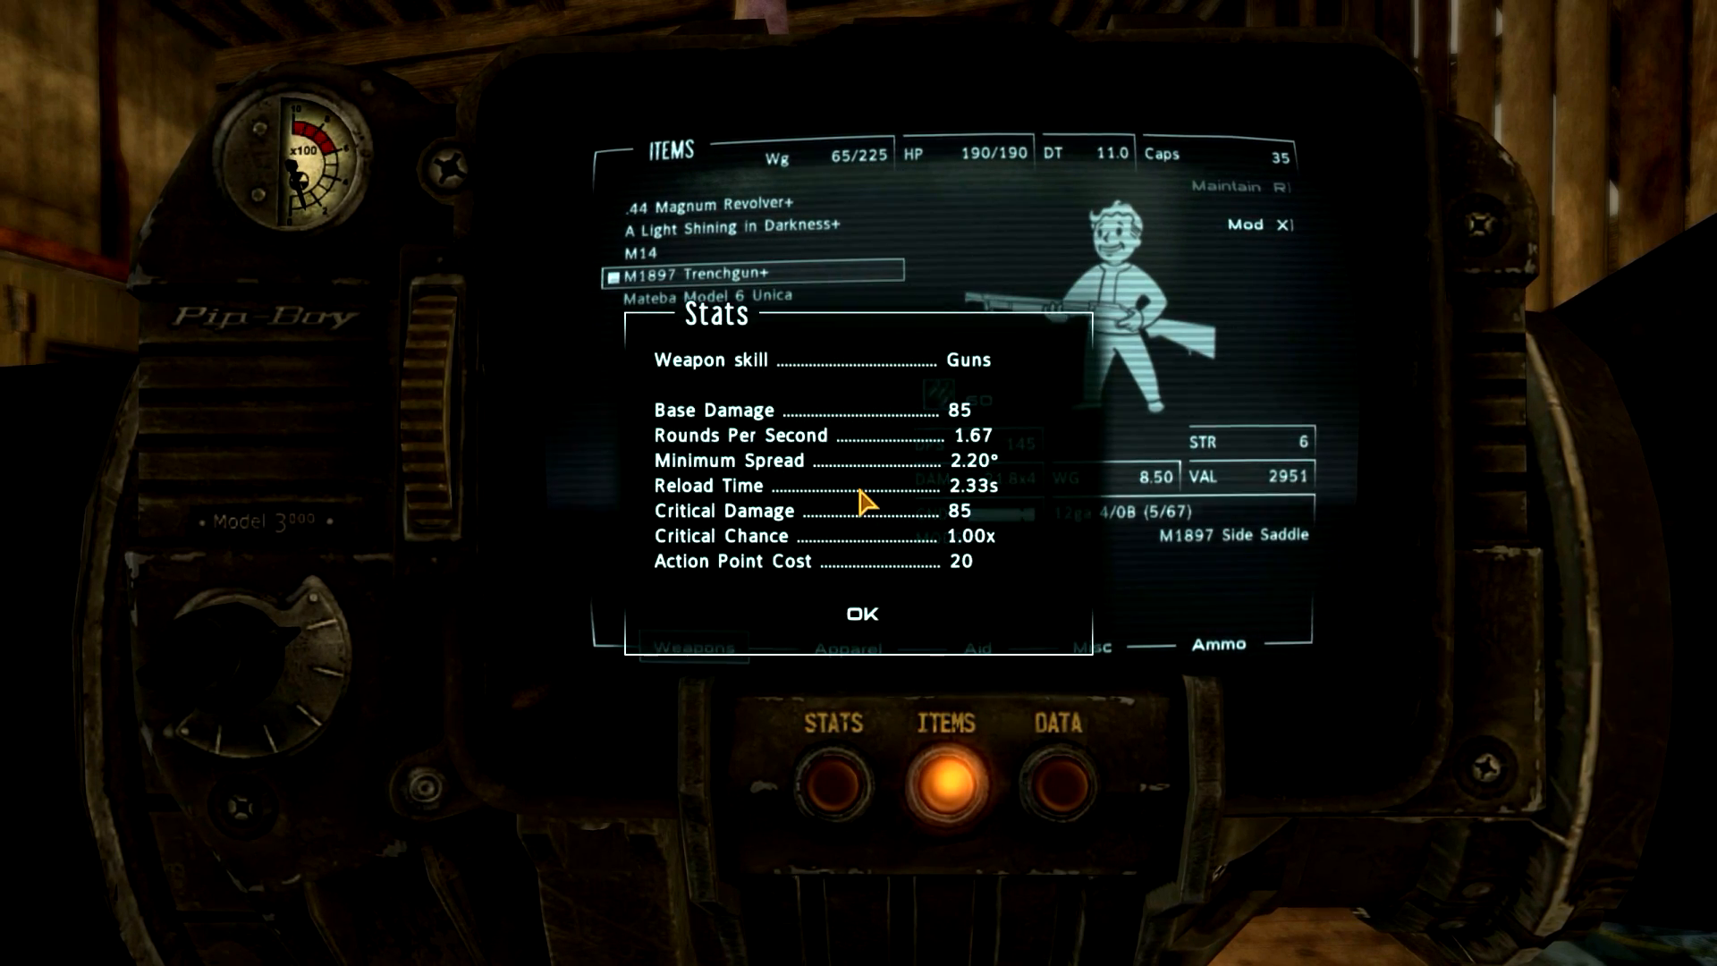
pyautogui.click(881, 612)
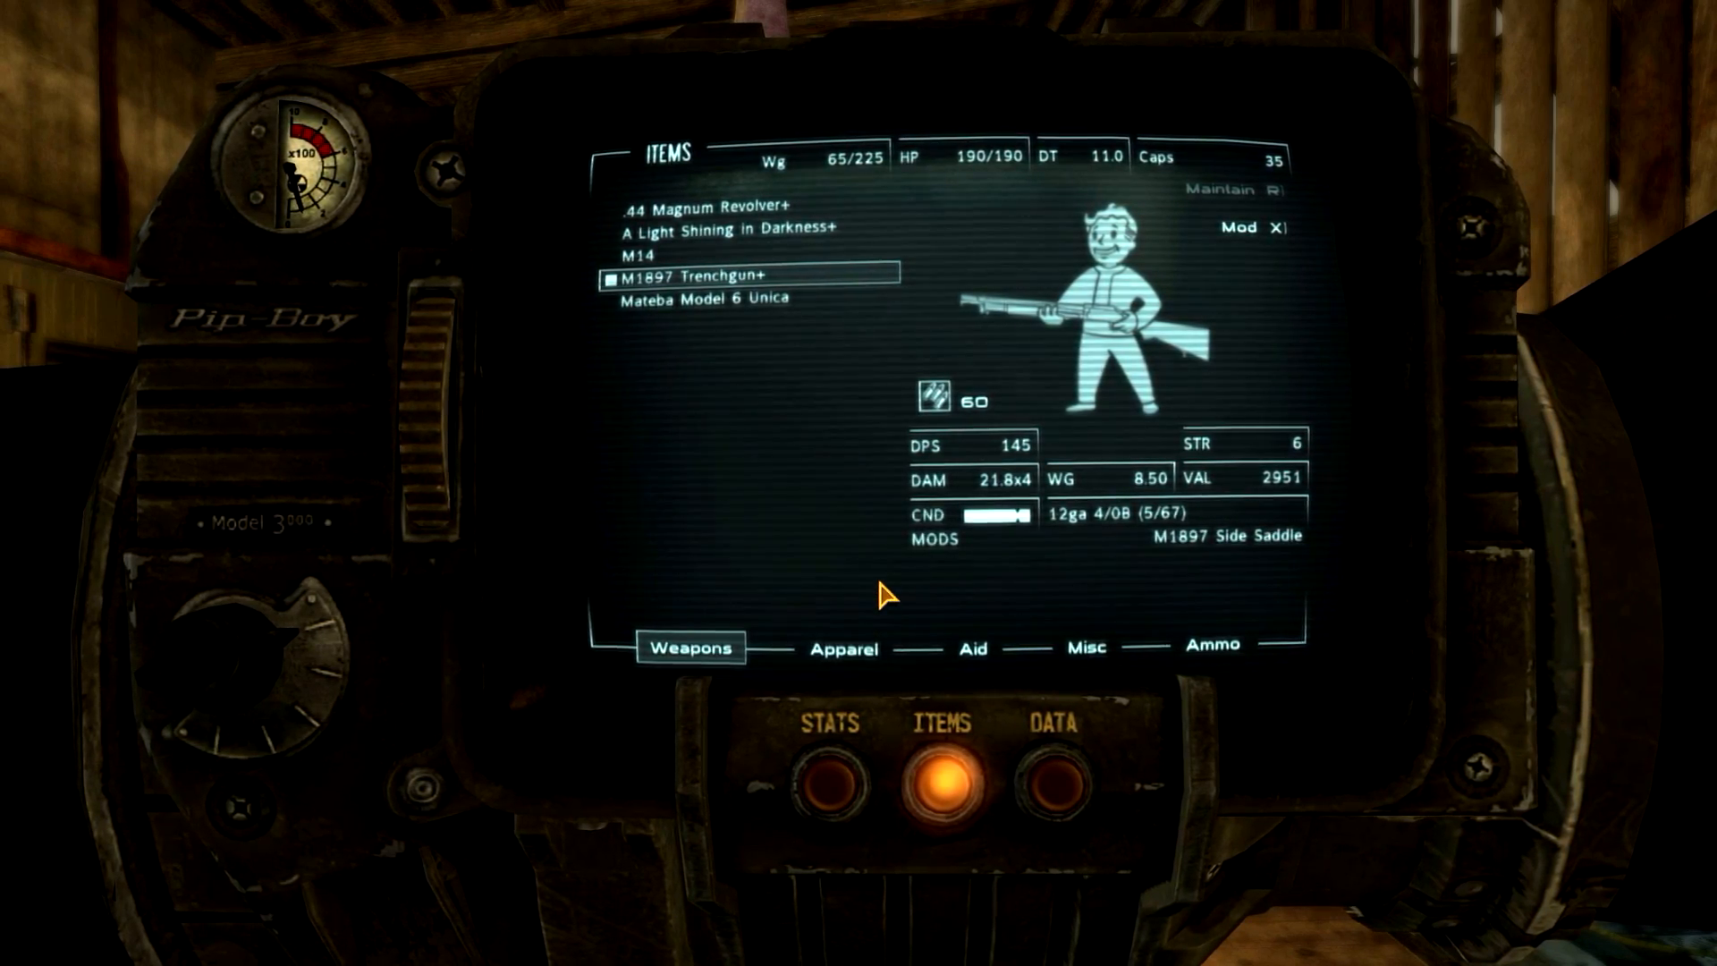
pyautogui.press('Tab')
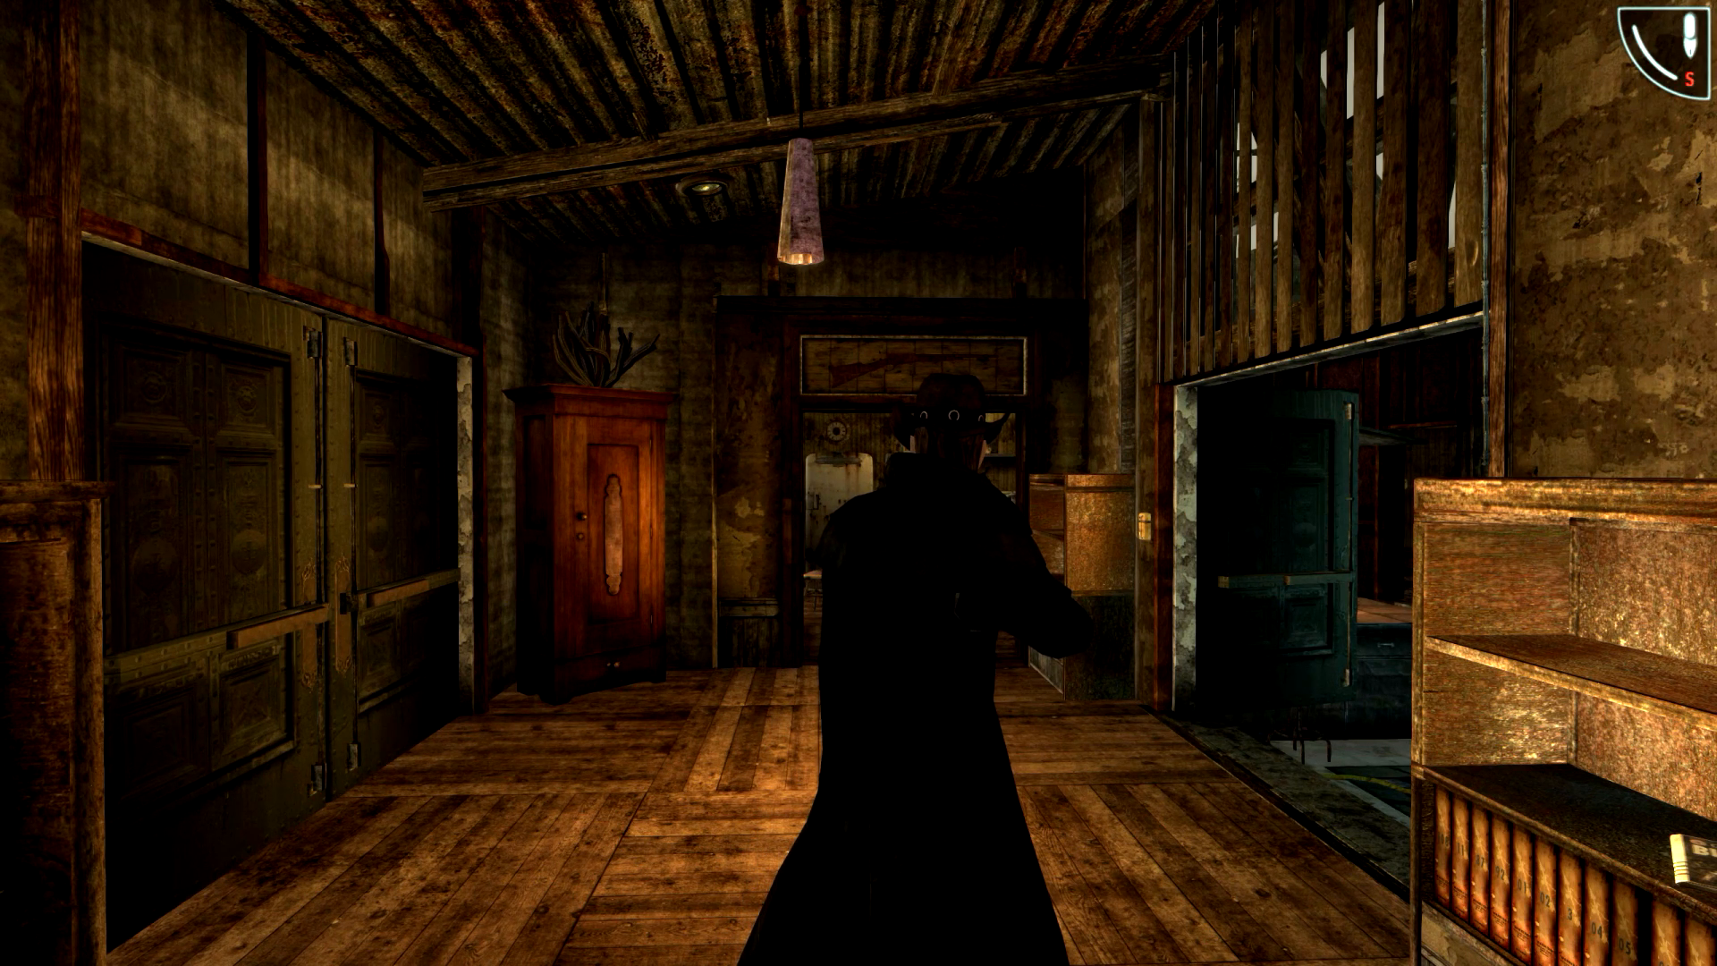
# - Review Weapon Stat Viewer's hotkey and fire rate format options in the mod configuration and resume play
pyautogui.press('Escape')
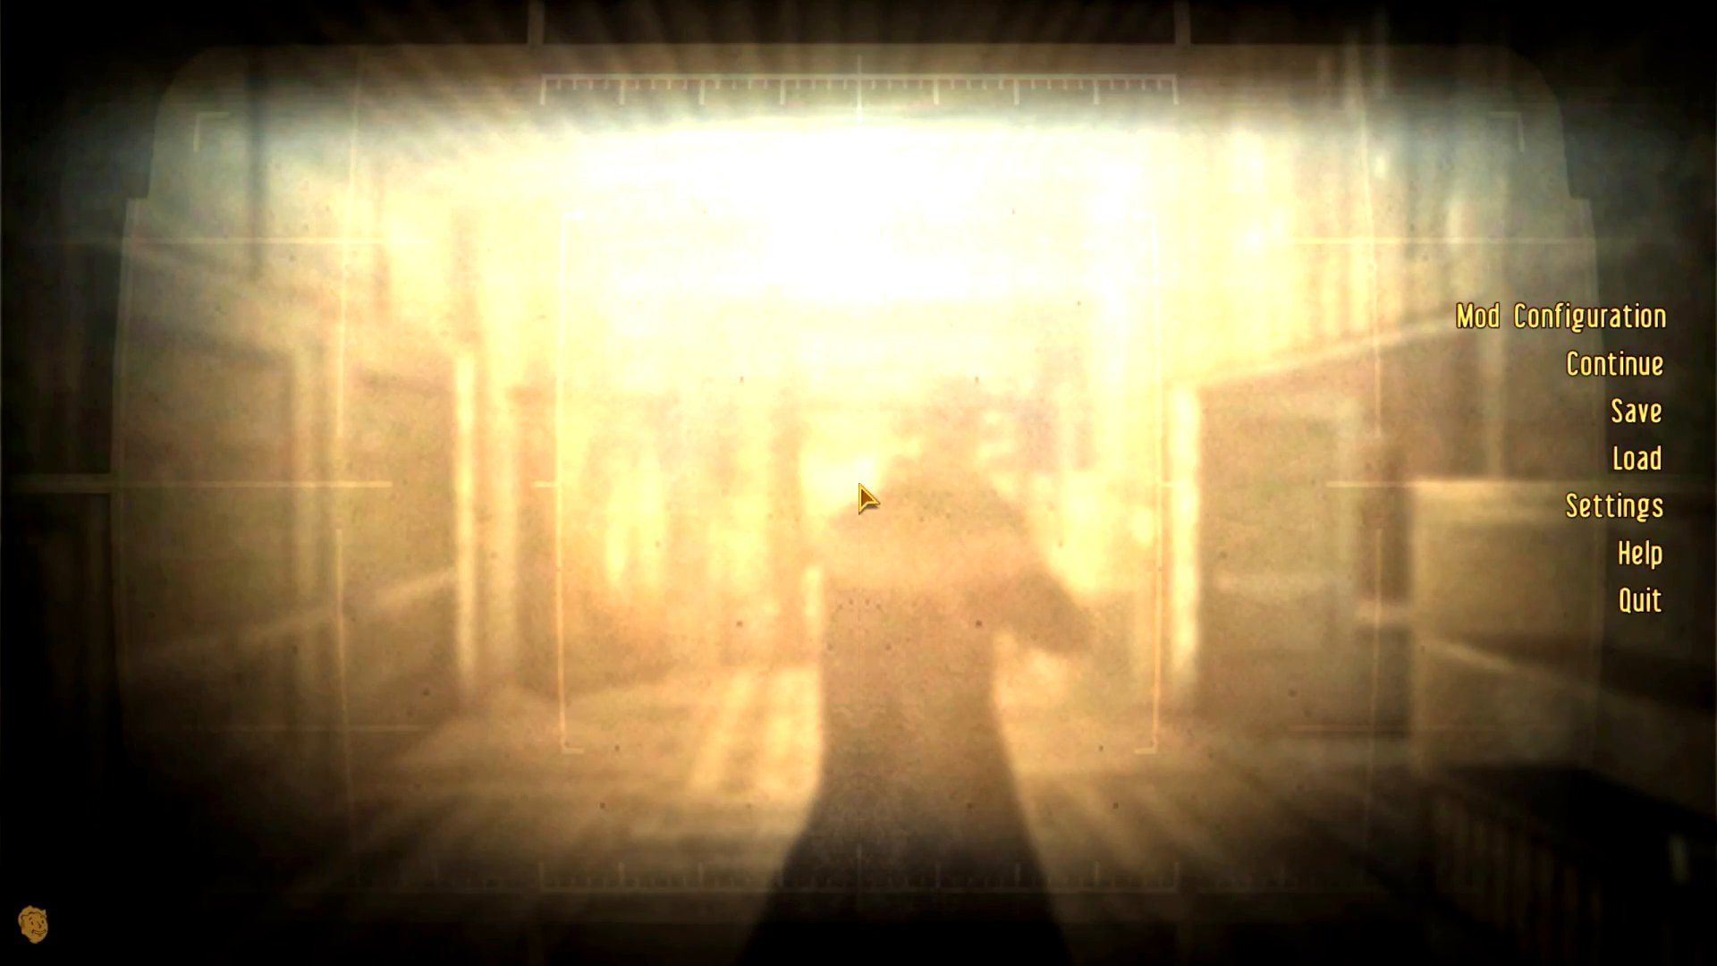
pyautogui.click(1459, 338)
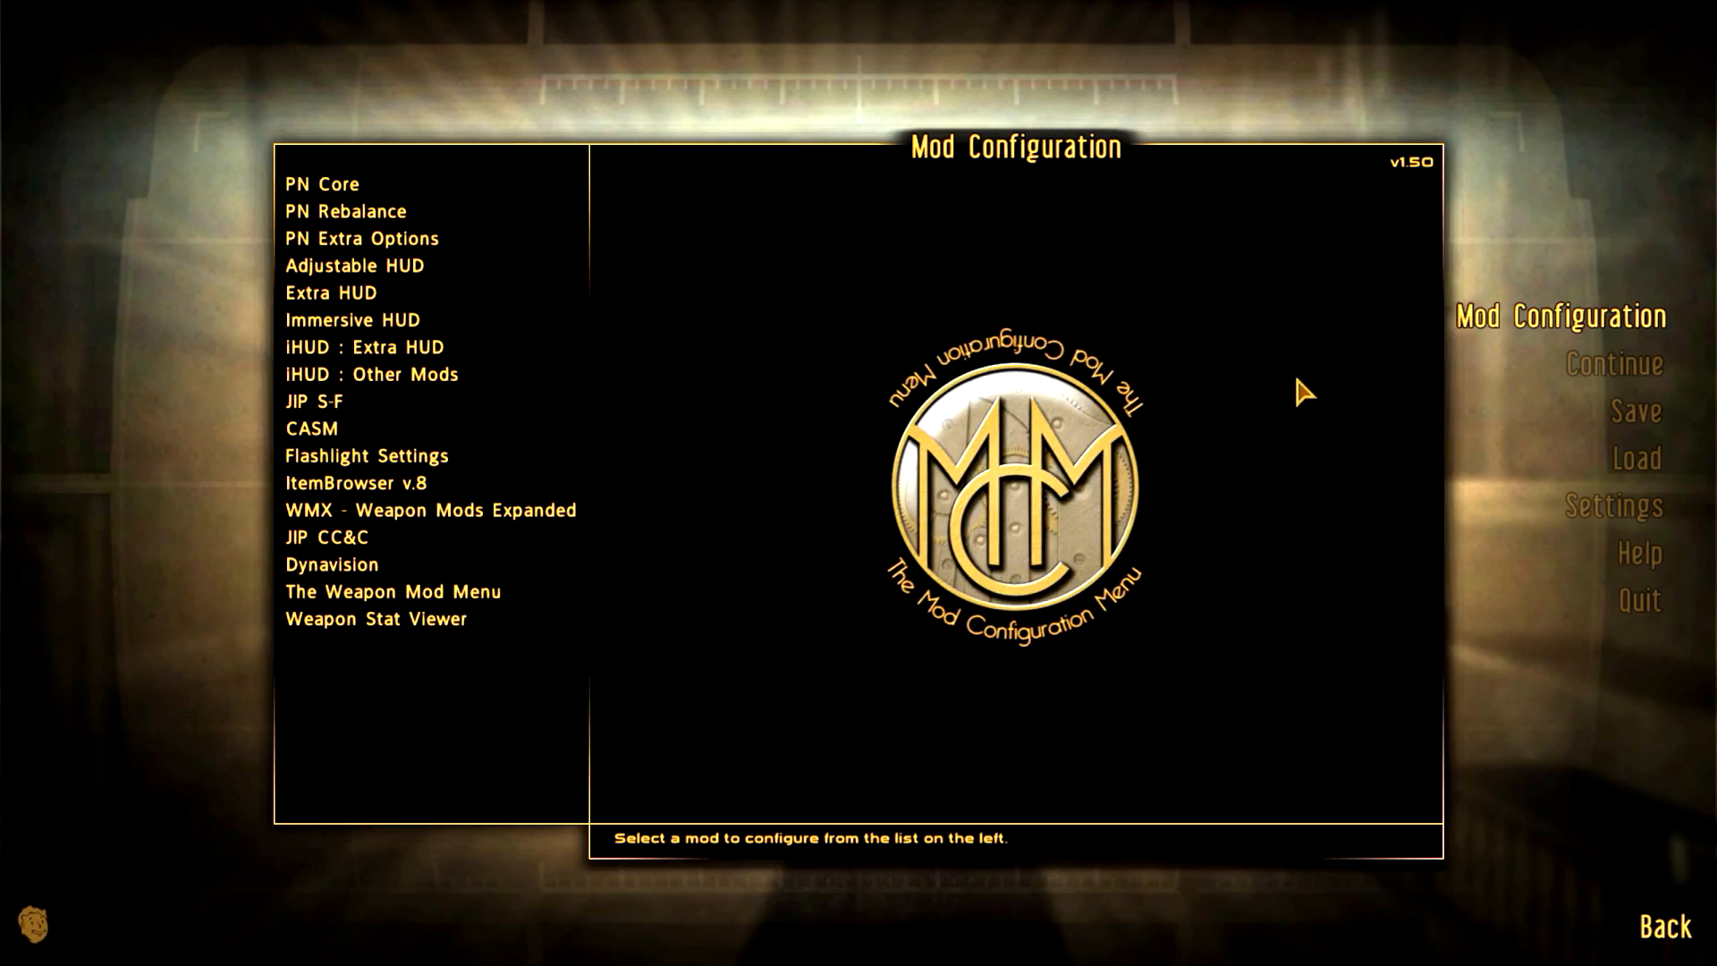
pyautogui.click(407, 630)
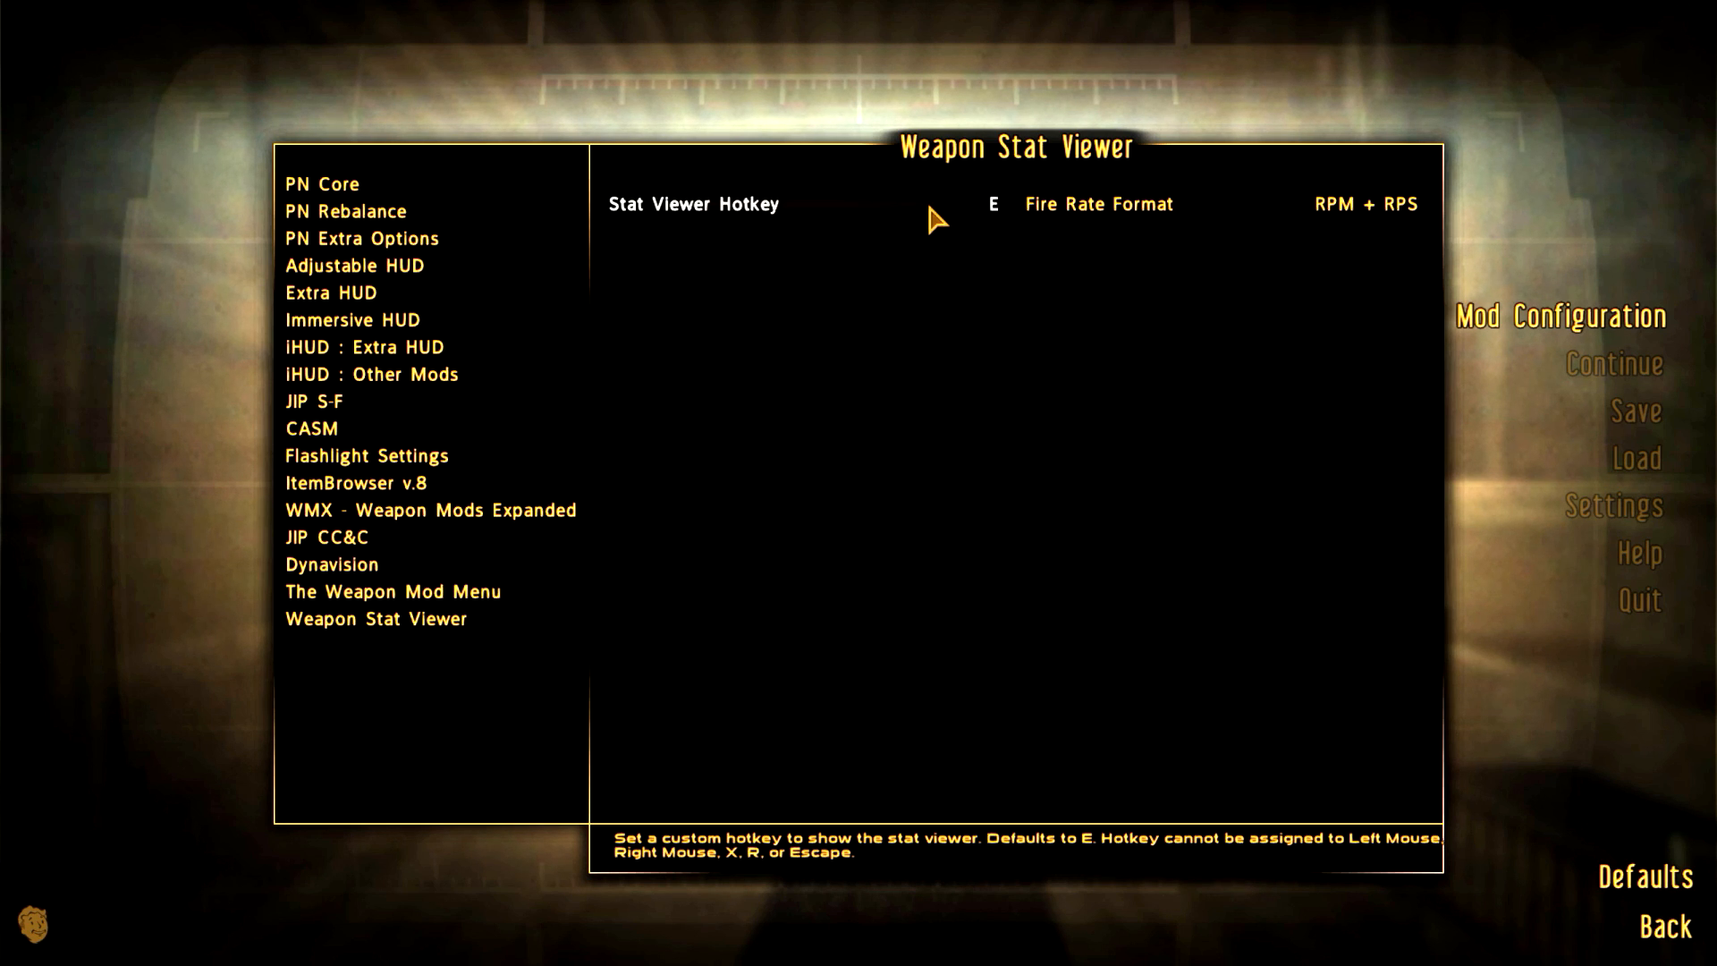
pyautogui.click(1655, 936)
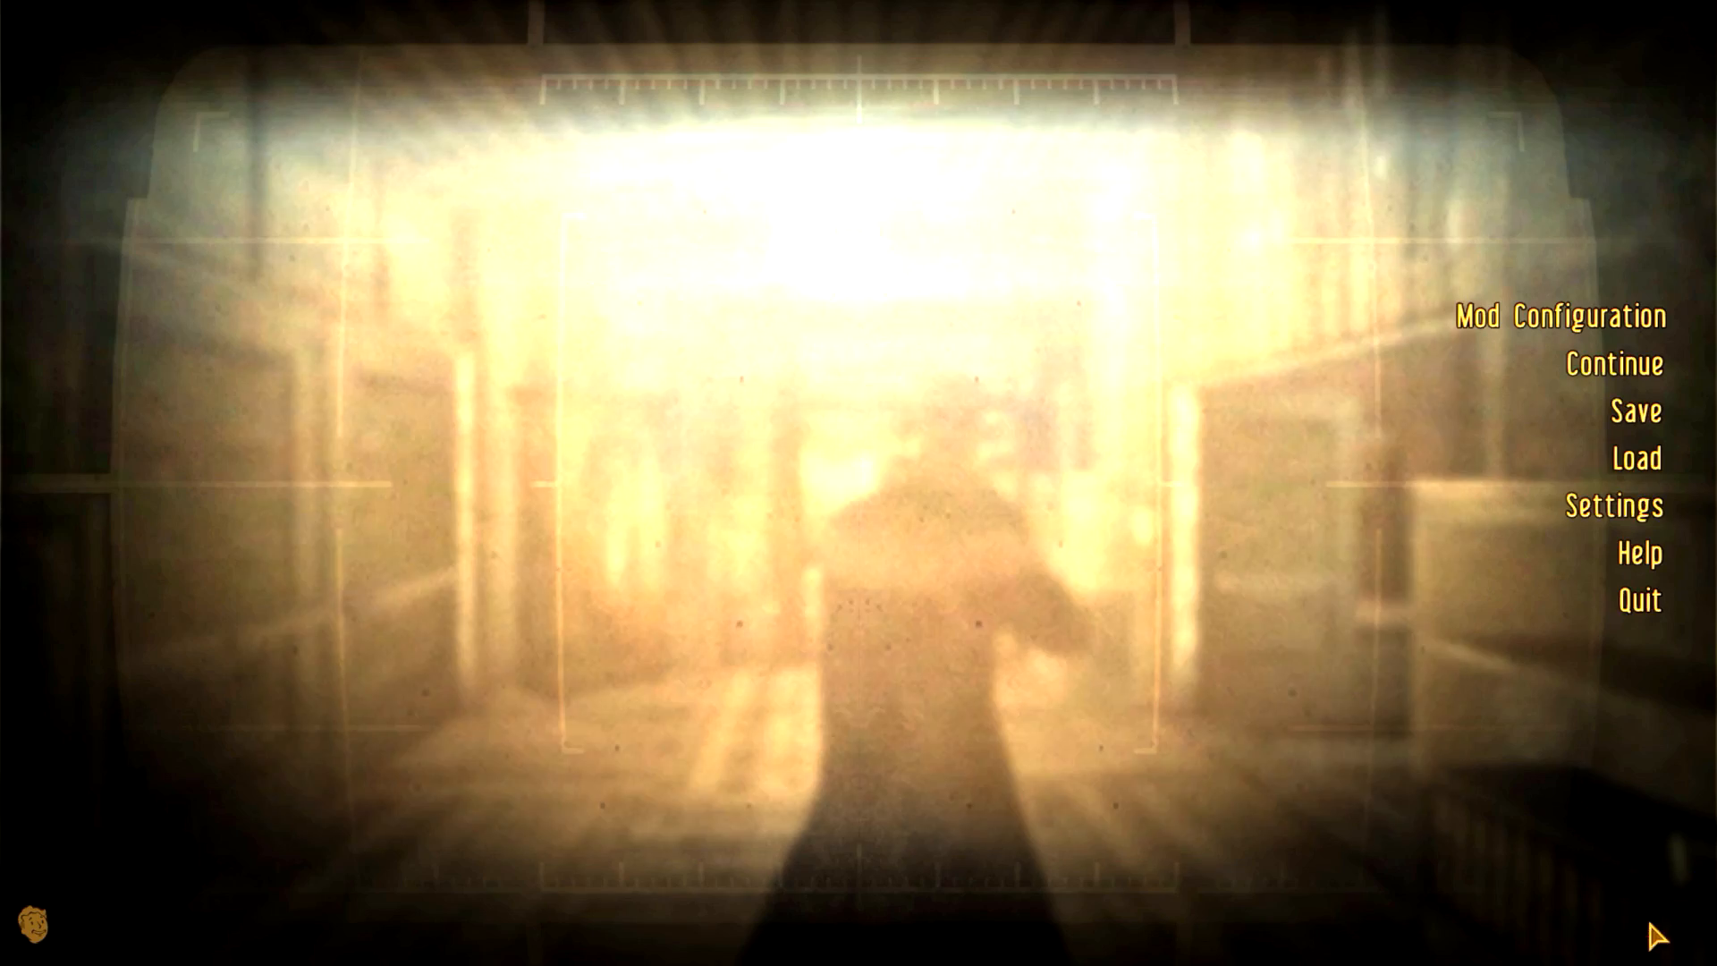
pyautogui.click(1533, 372)
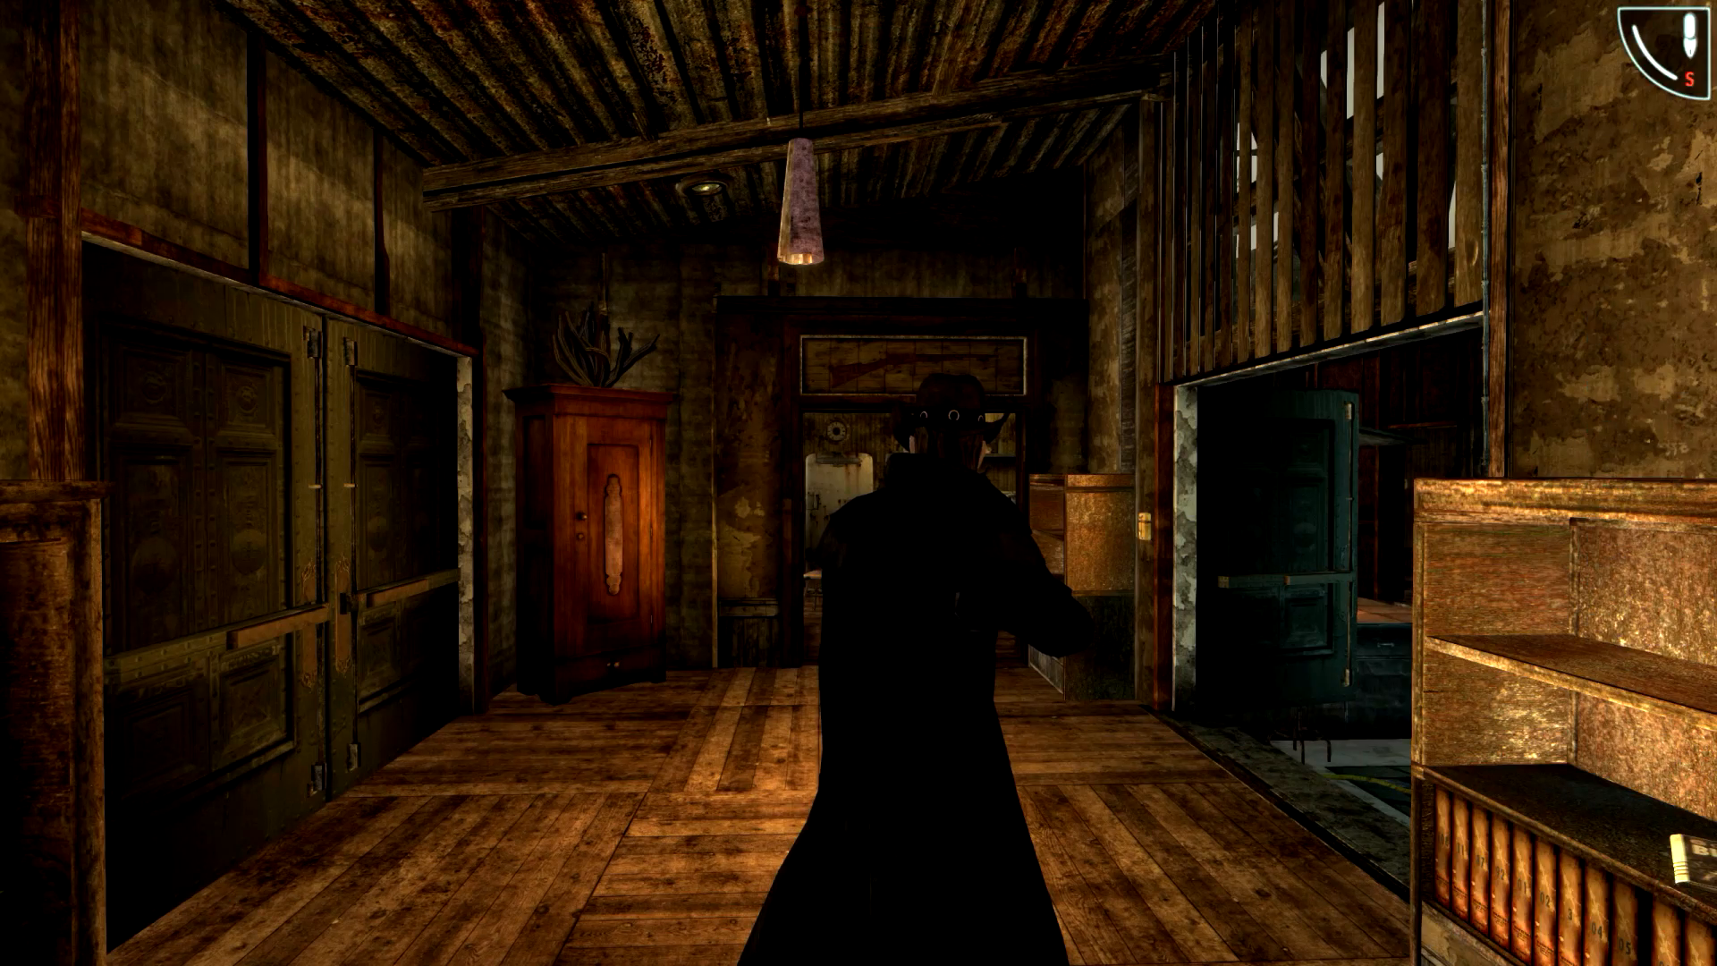
pyautogui.press('w')
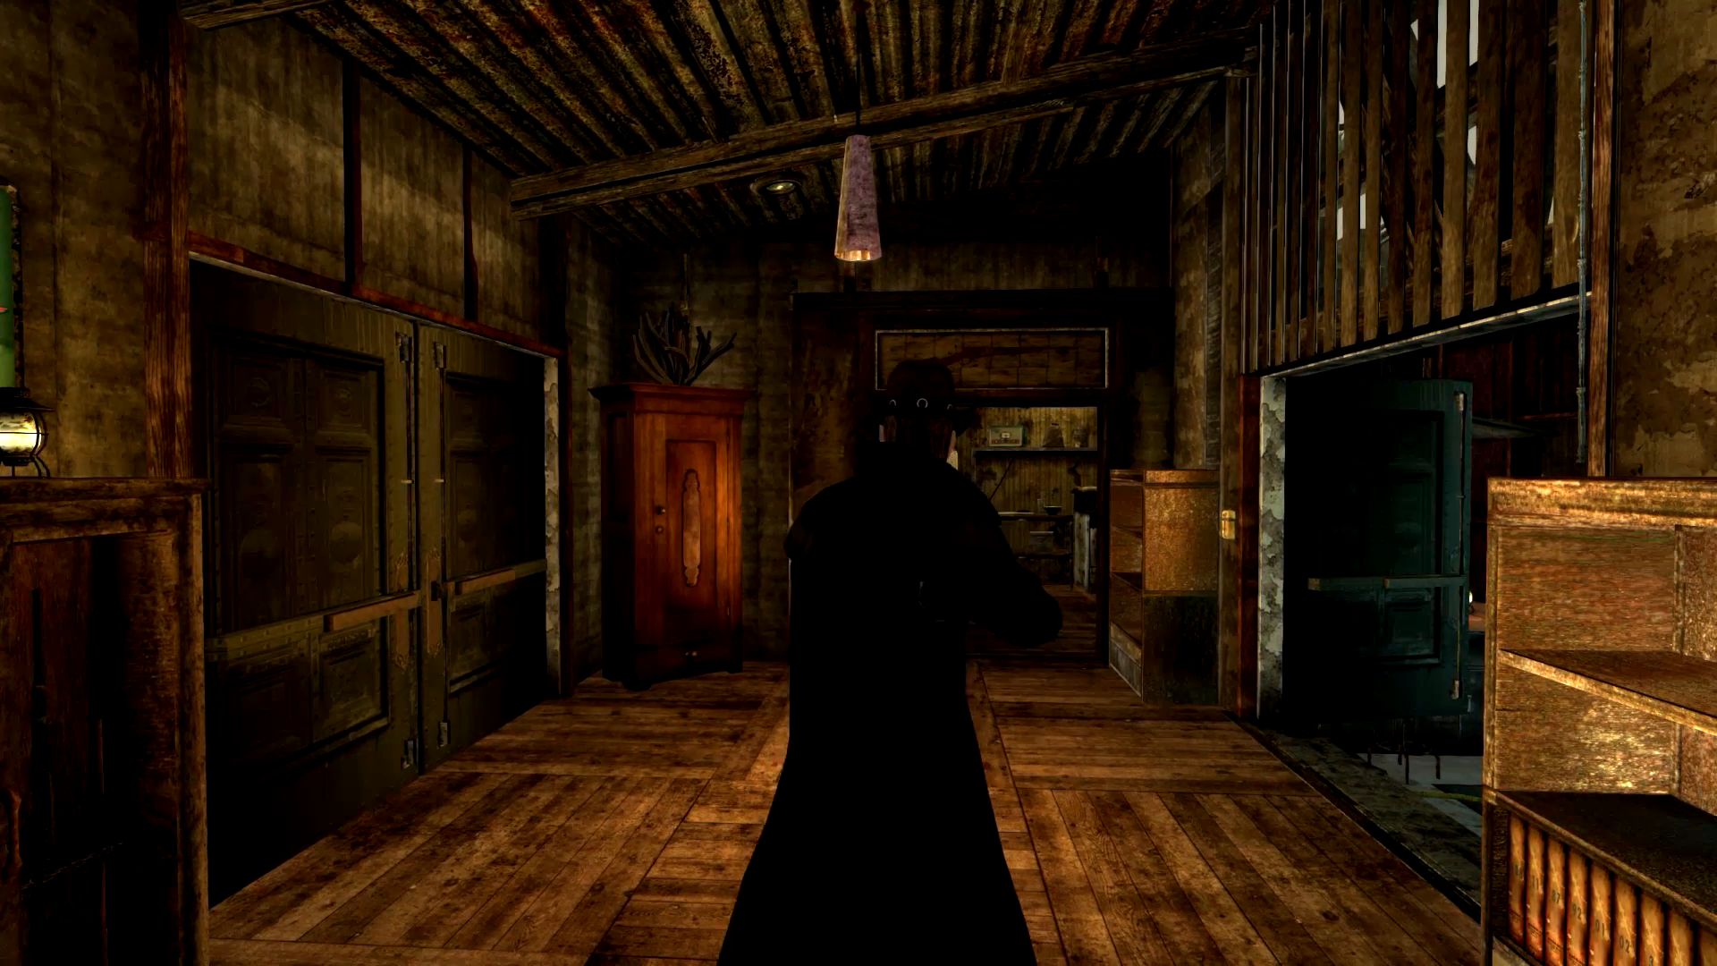